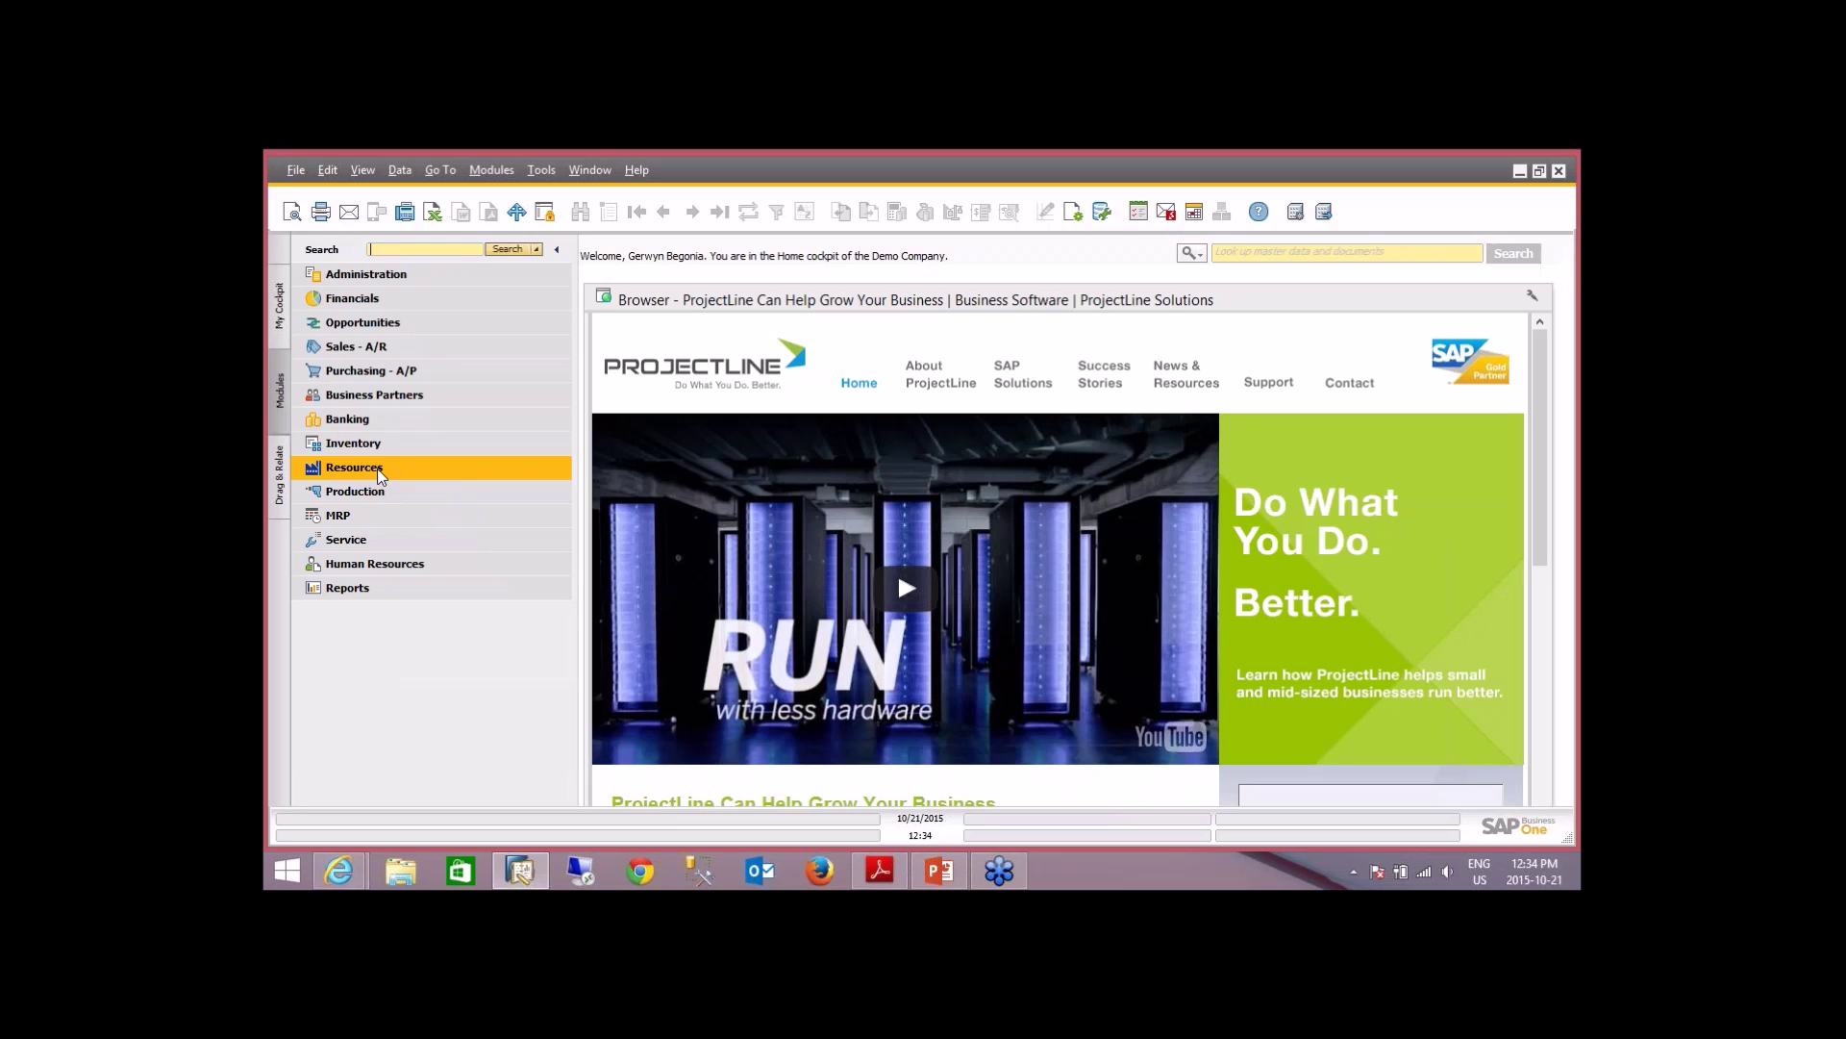
- Open Resource Master Data and display the existing Labour1 resource record
{"action": "left_click", "coordinate": [377, 469]}
{"action": "left_click", "coordinate": [401, 496]}
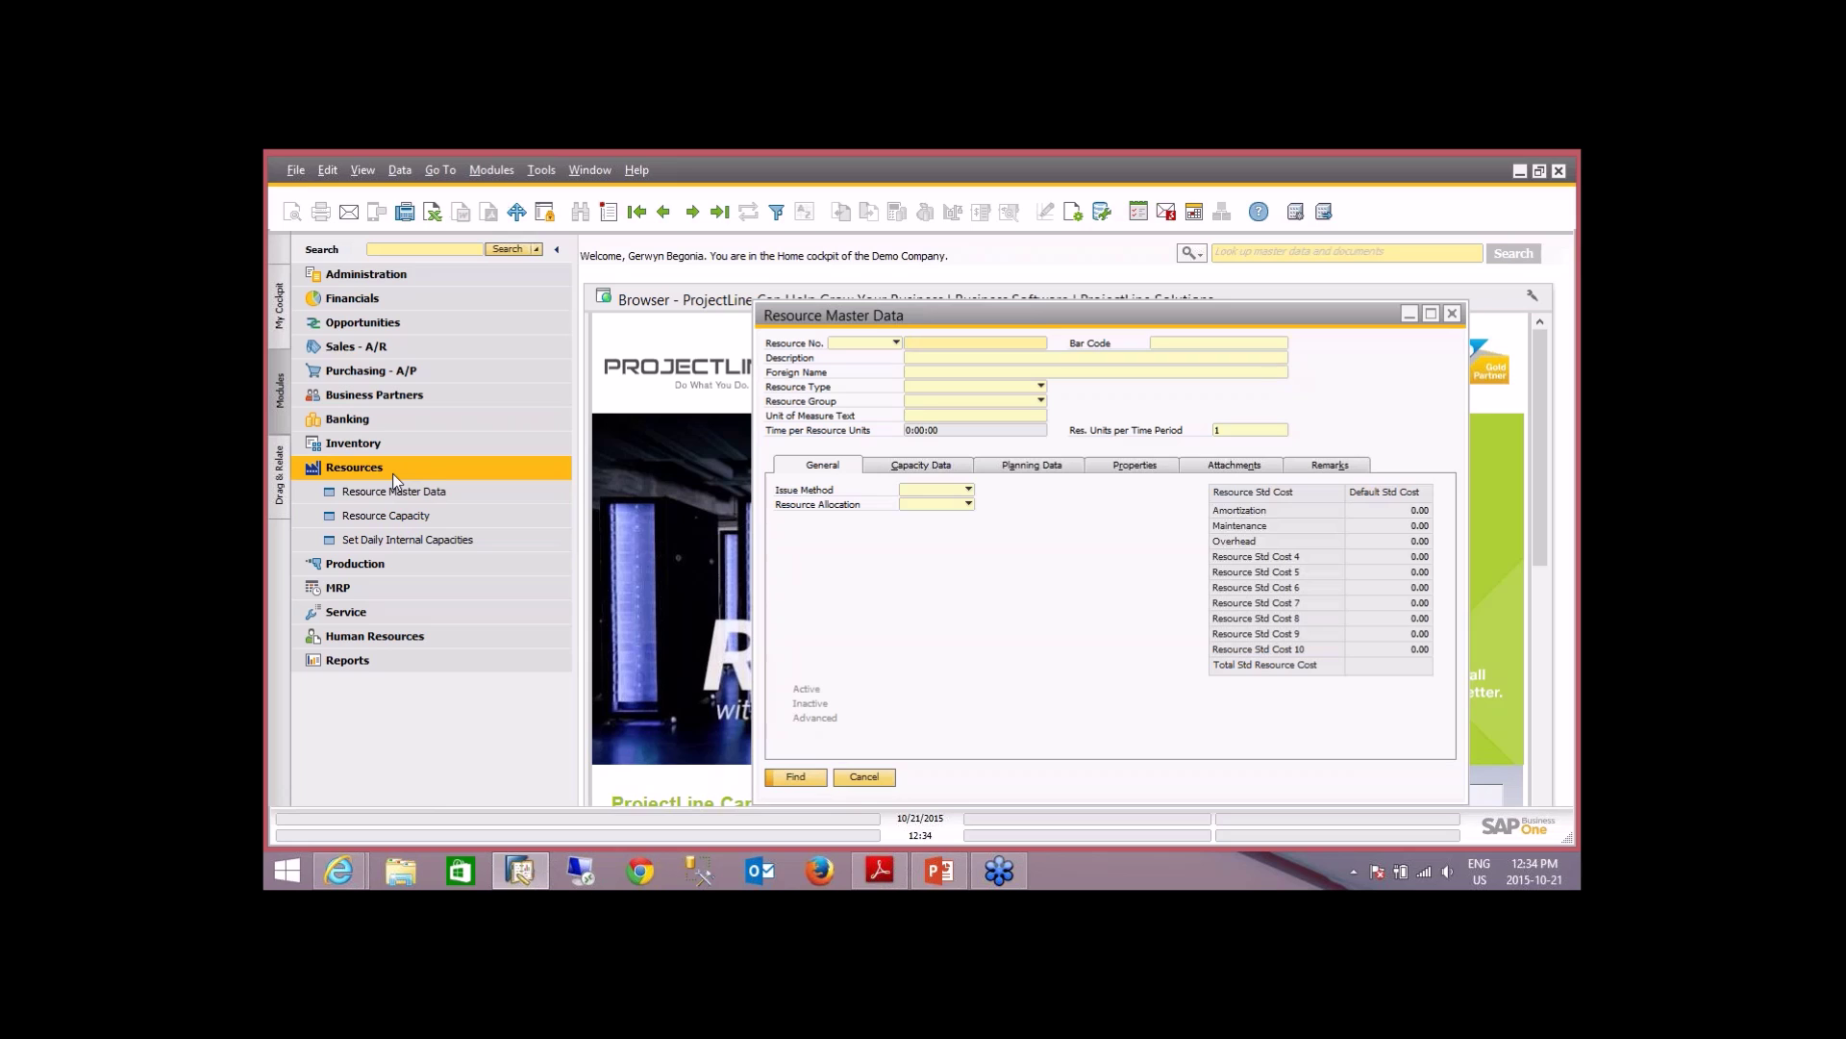
{"action": "left_click", "coordinate": [692, 212]}
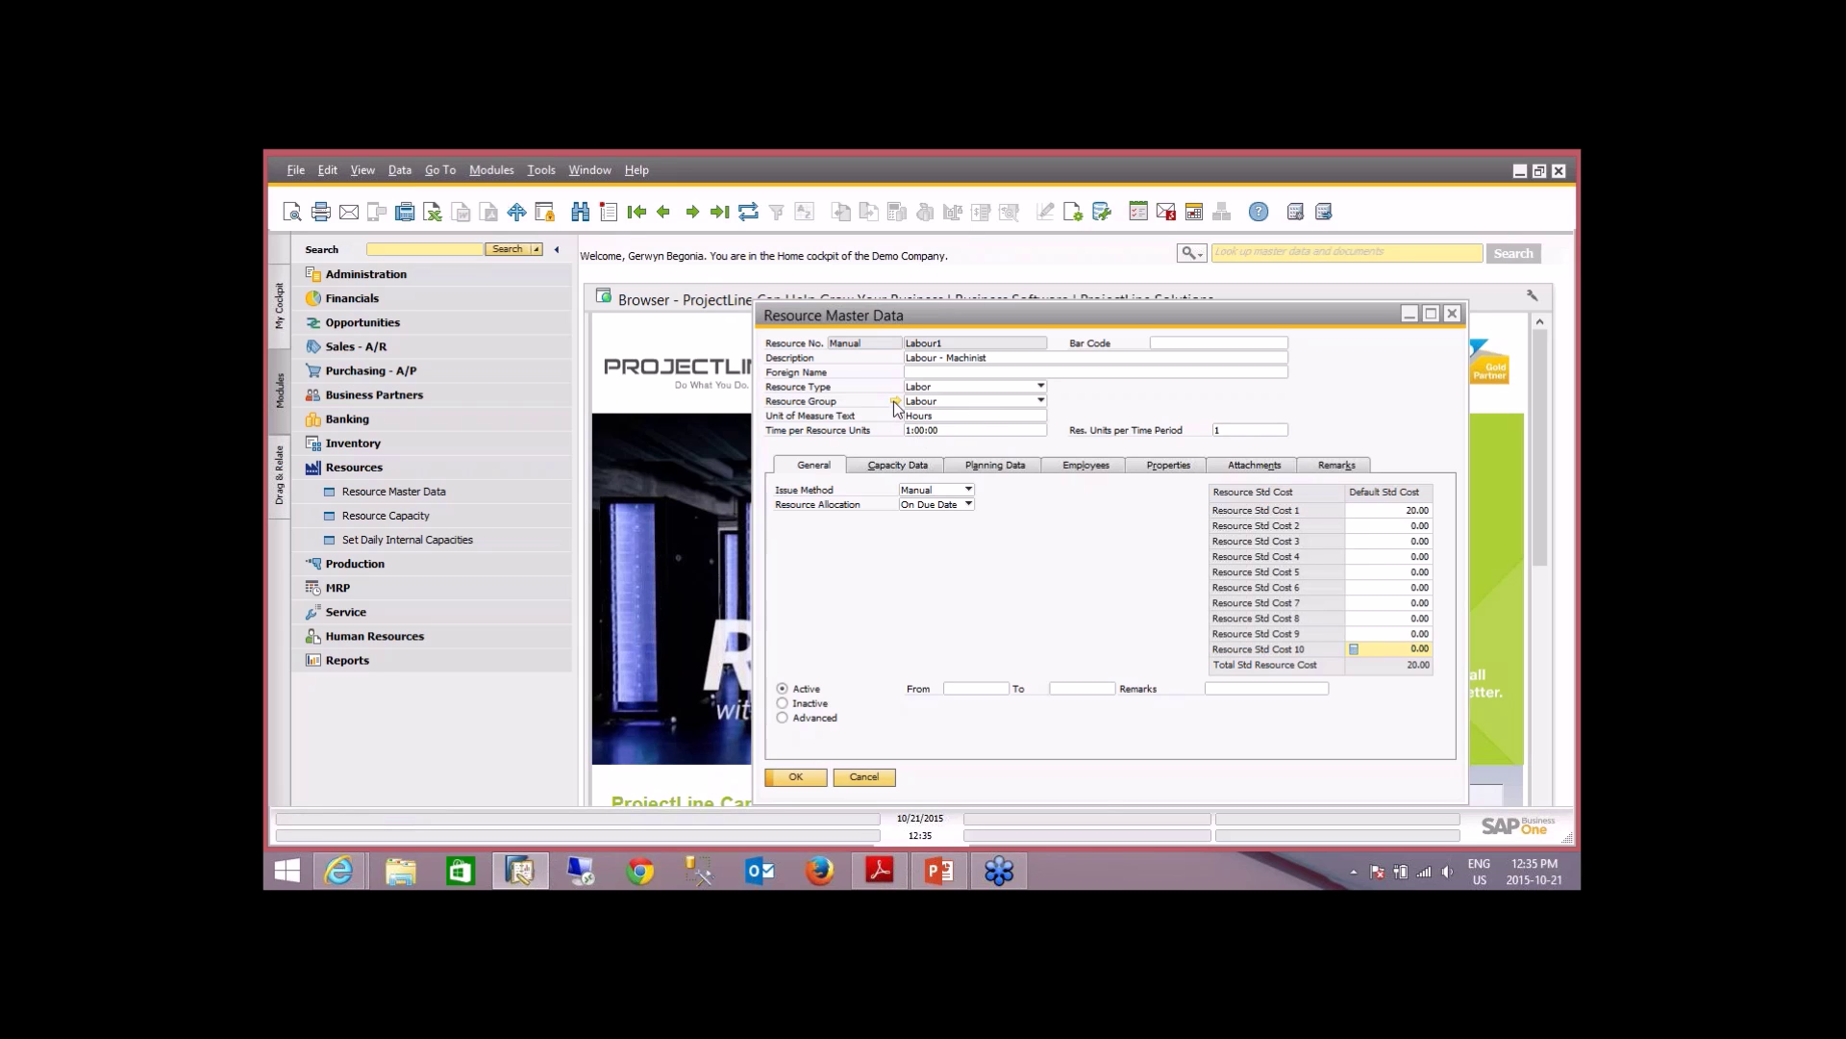
- Examine the default standard costs in the Labour and Machines resource group setups and close the setup without changes
{"action": "left_click", "coordinate": [895, 400]}
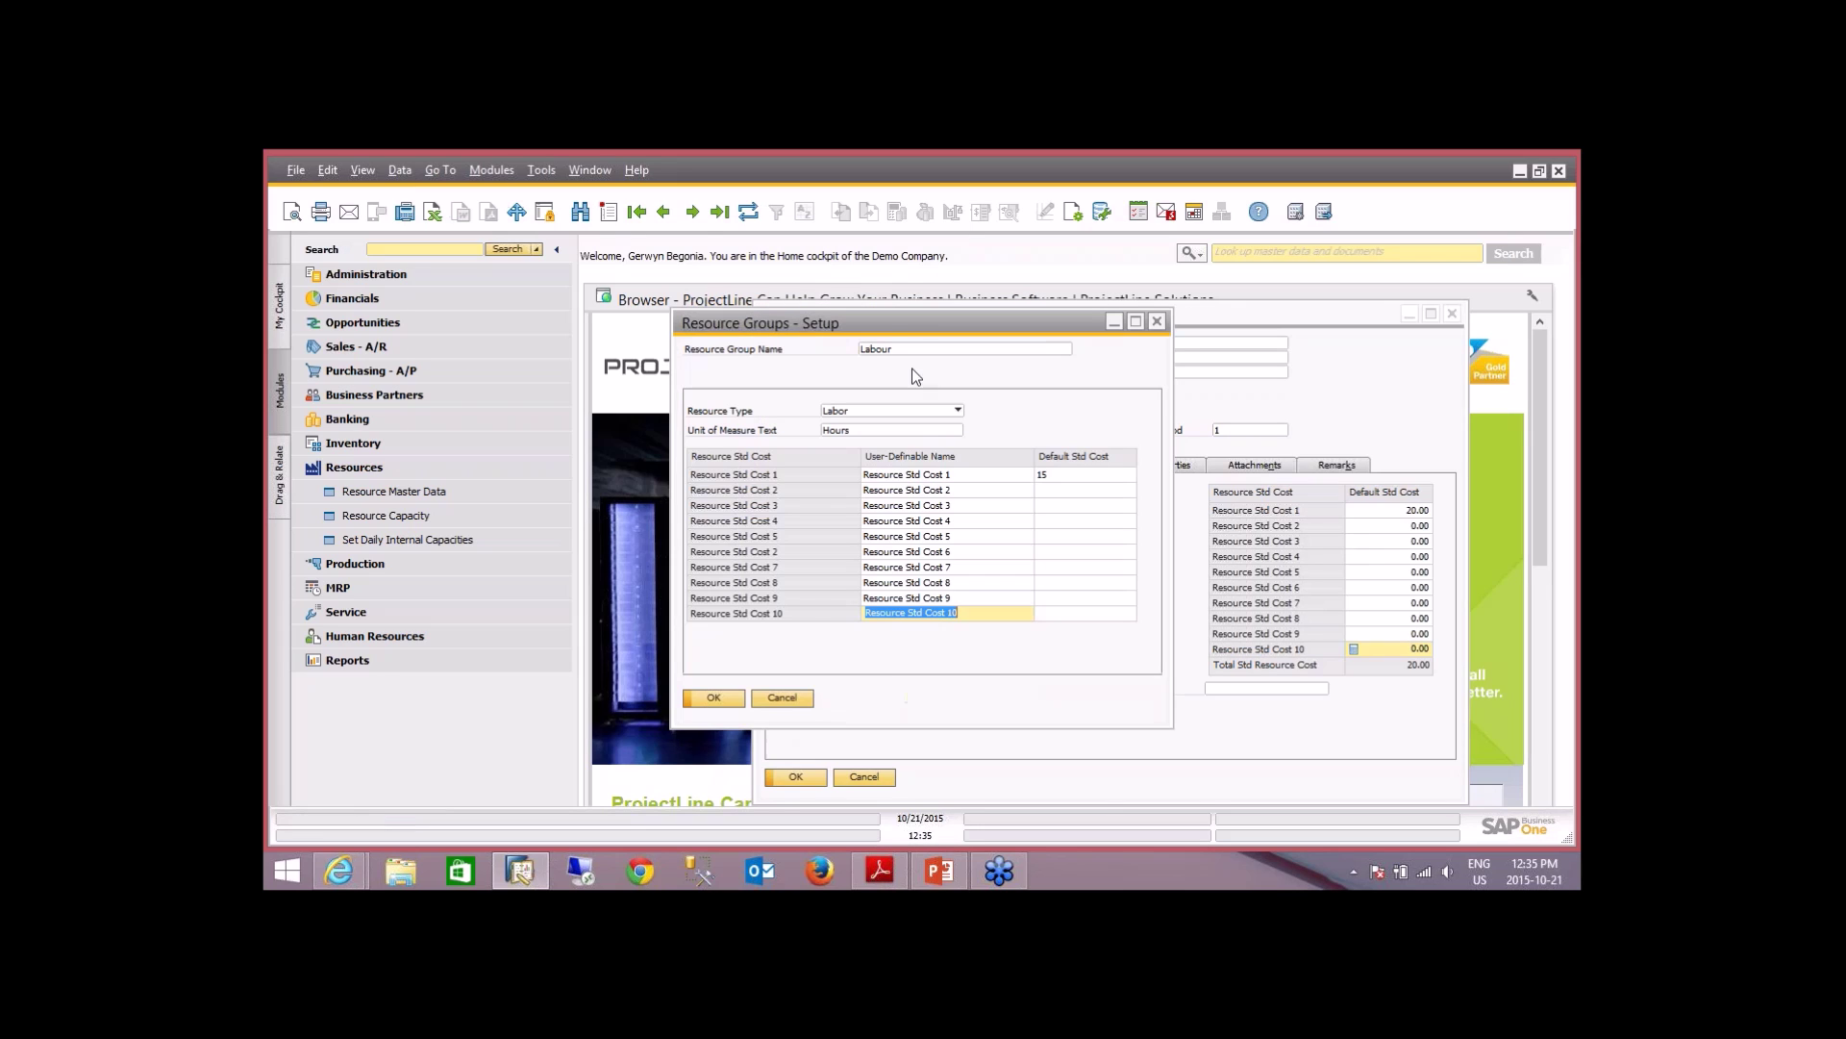
{"action": "left_click", "coordinate": [693, 212]}
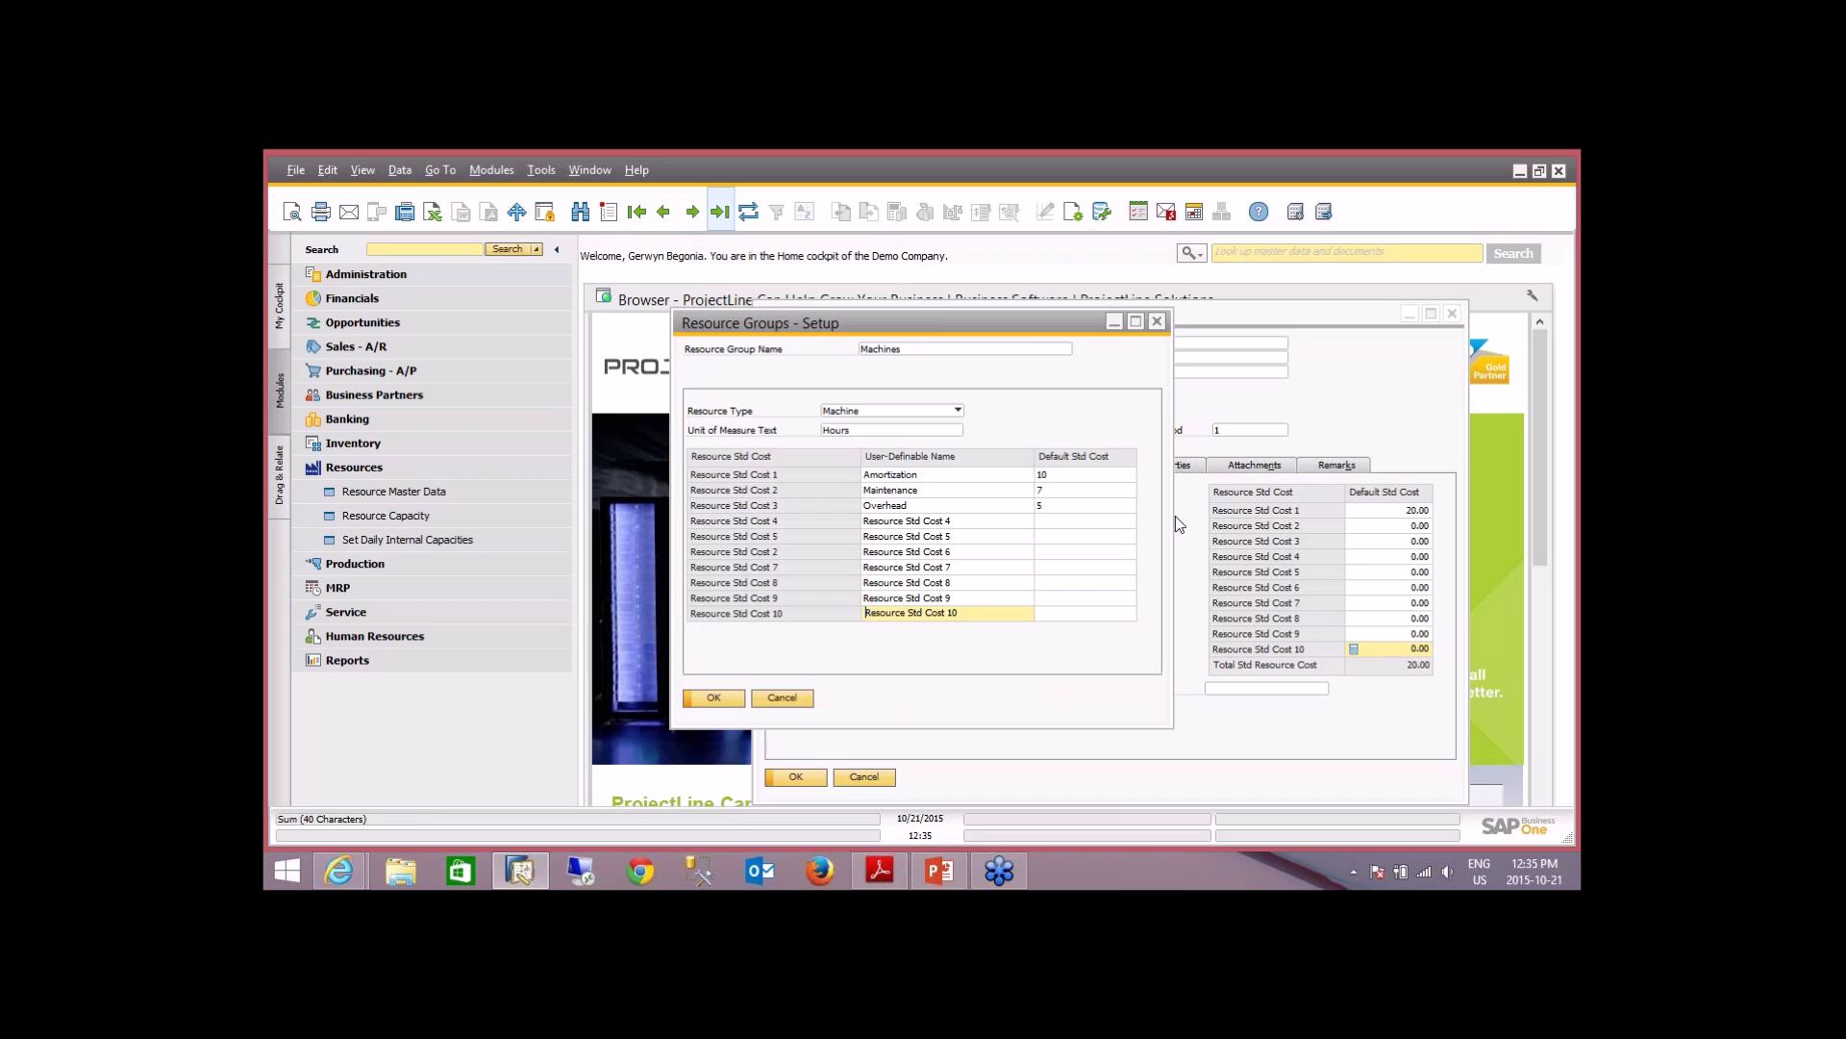
{"action": "left_click", "coordinate": [1053, 508]}
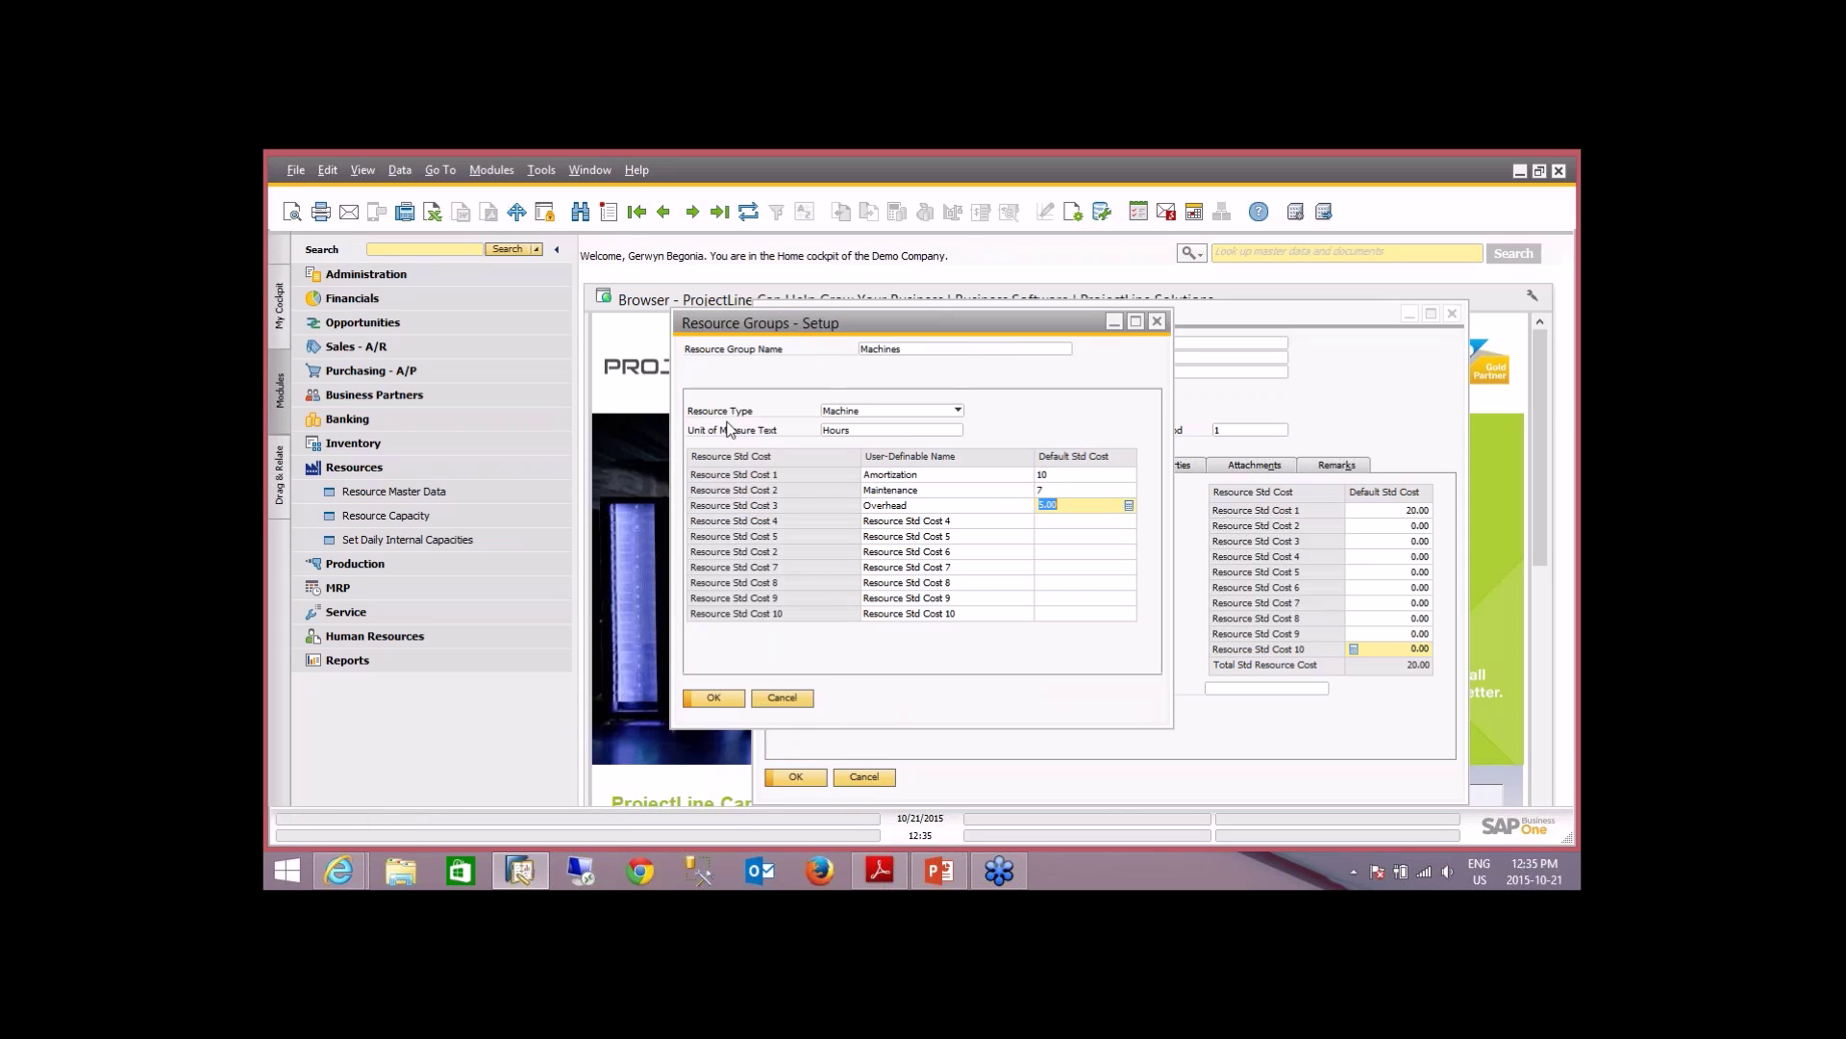
{"action": "left_click", "coordinate": [787, 702]}
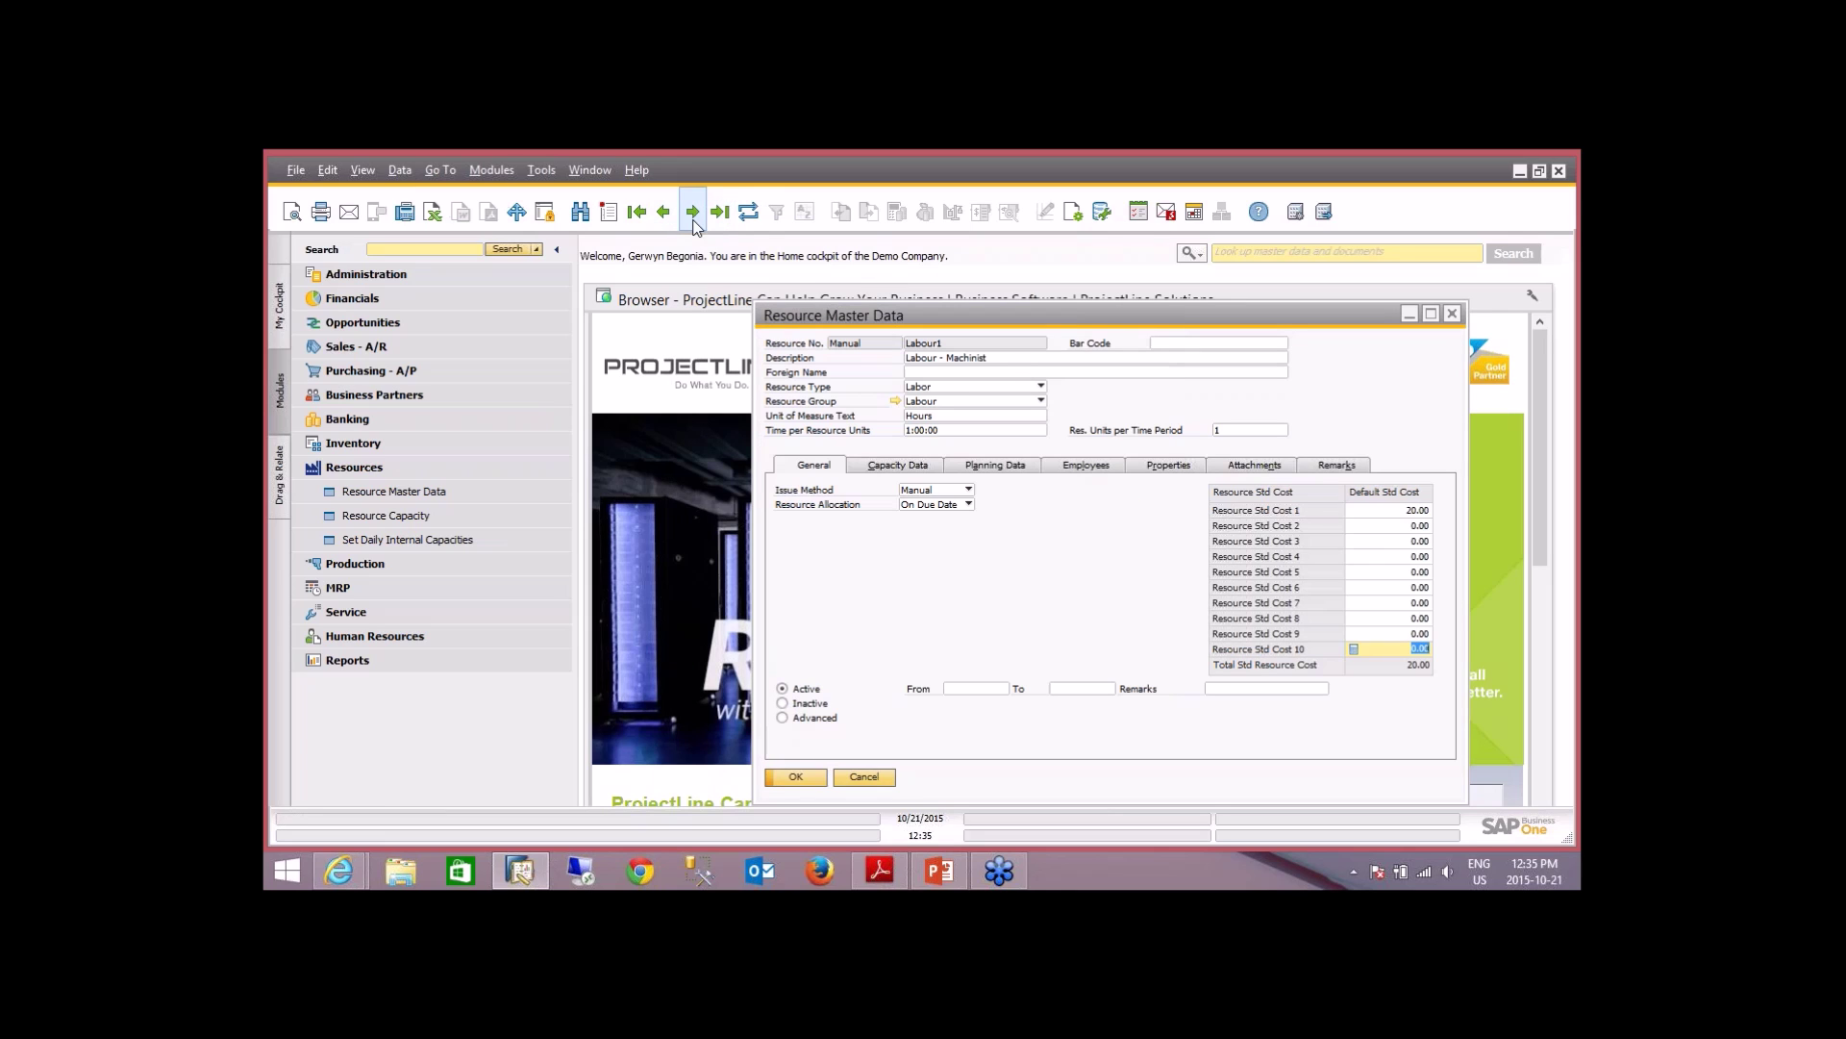
- Display the Machine1 resource record and review its Amortization, Maintenance and Overhead standard costs
{"action": "left_click", "coordinate": [722, 217]}
{"action": "left_click", "coordinate": [664, 218]}
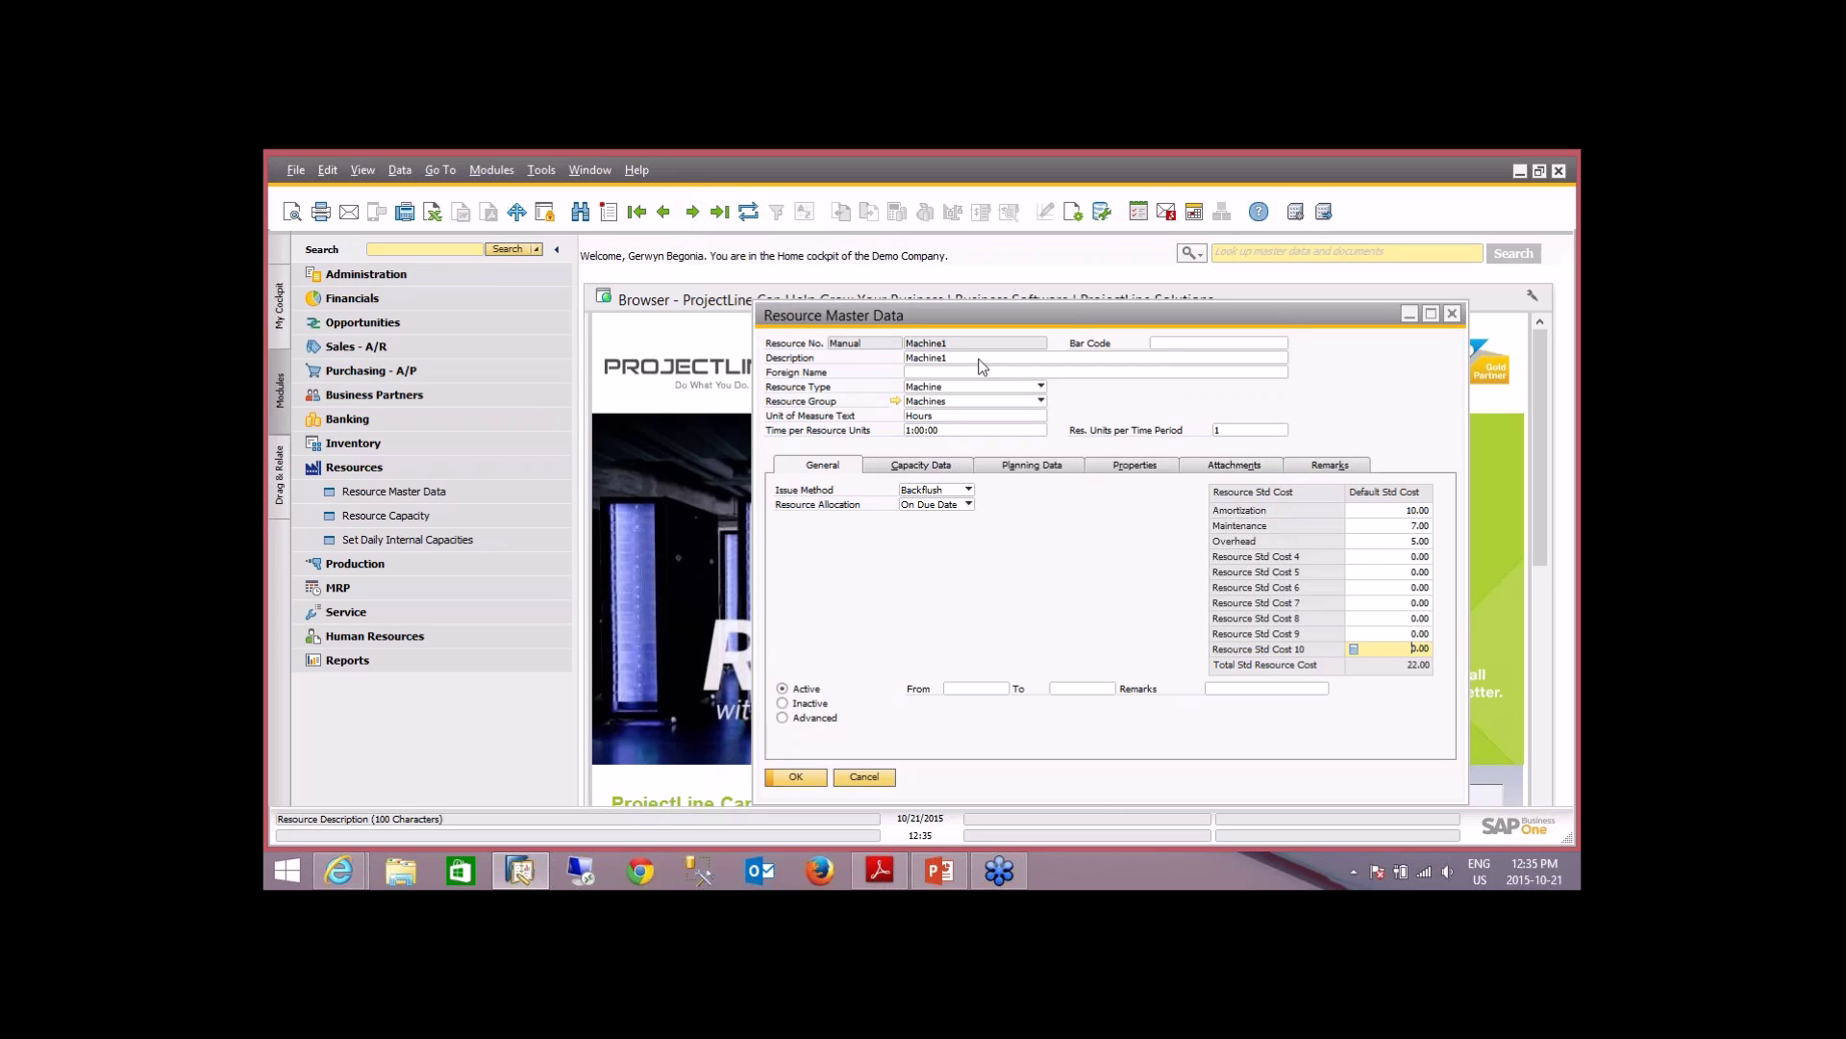
{"action": "left_click", "coordinate": [1409, 510]}
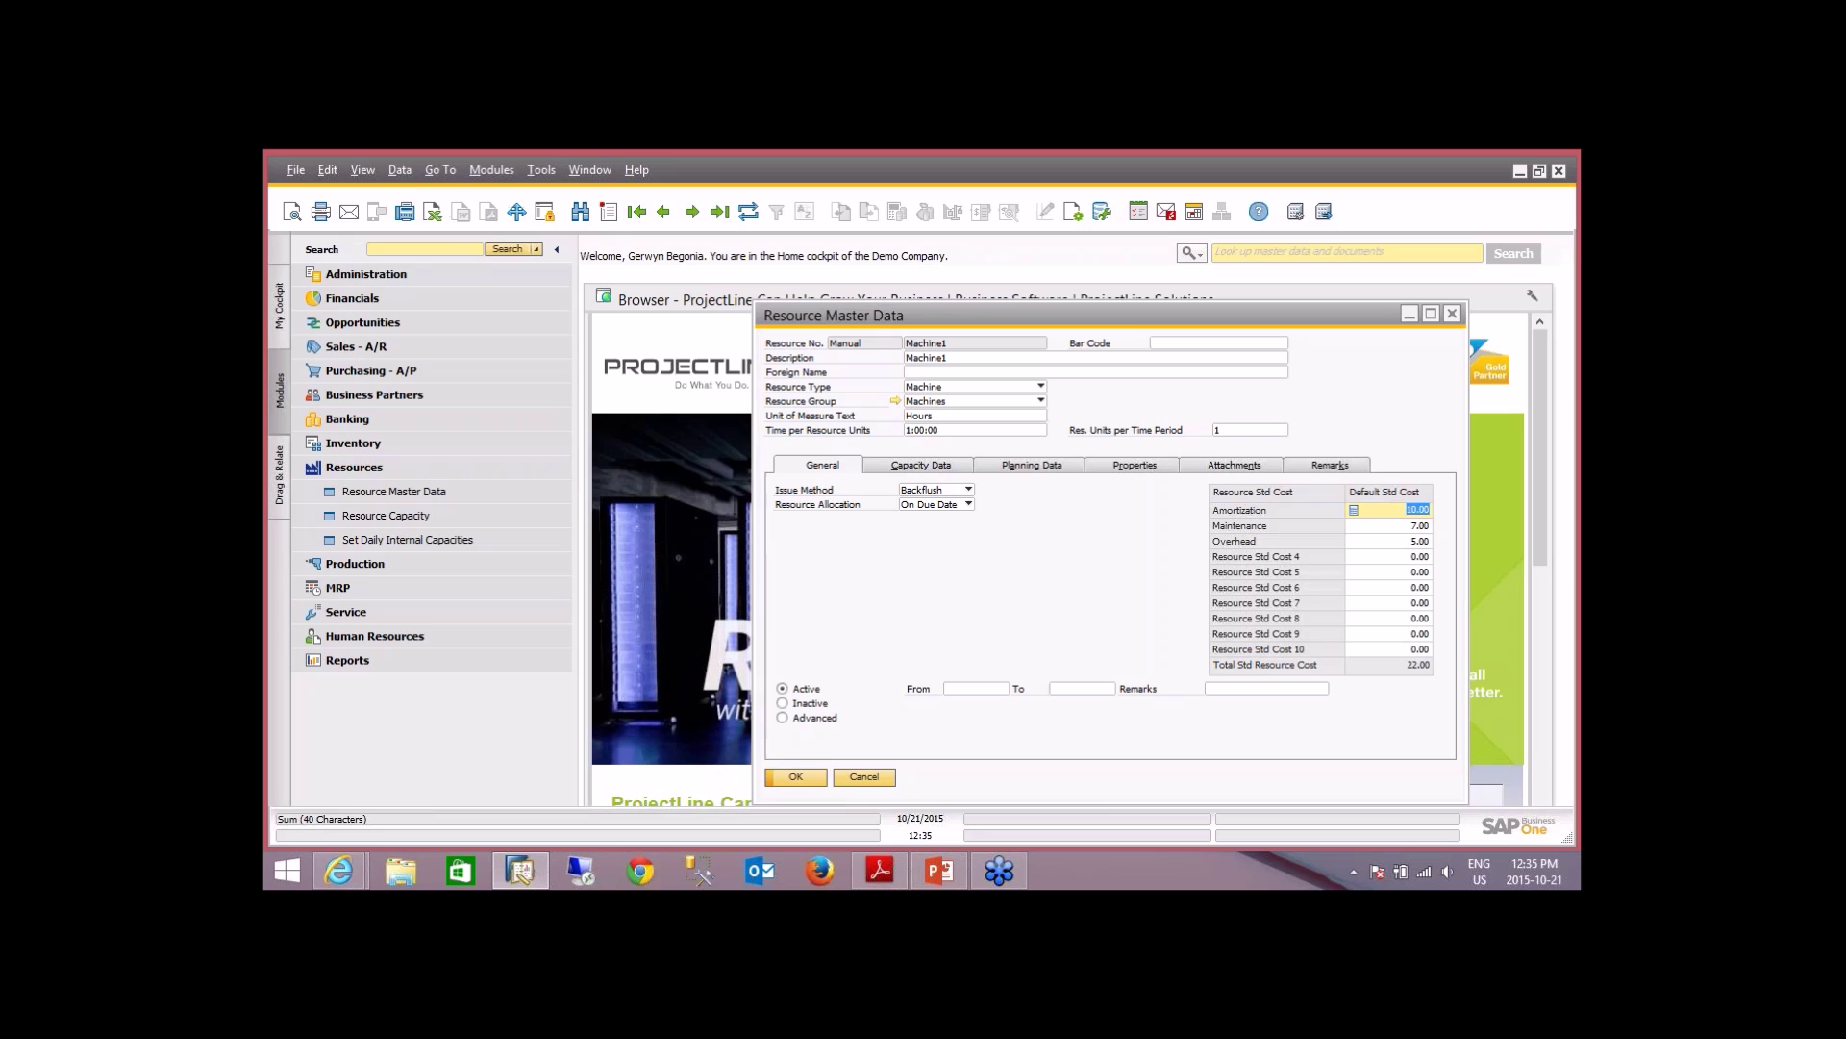
{"action": "left_click", "coordinate": [1412, 527]}
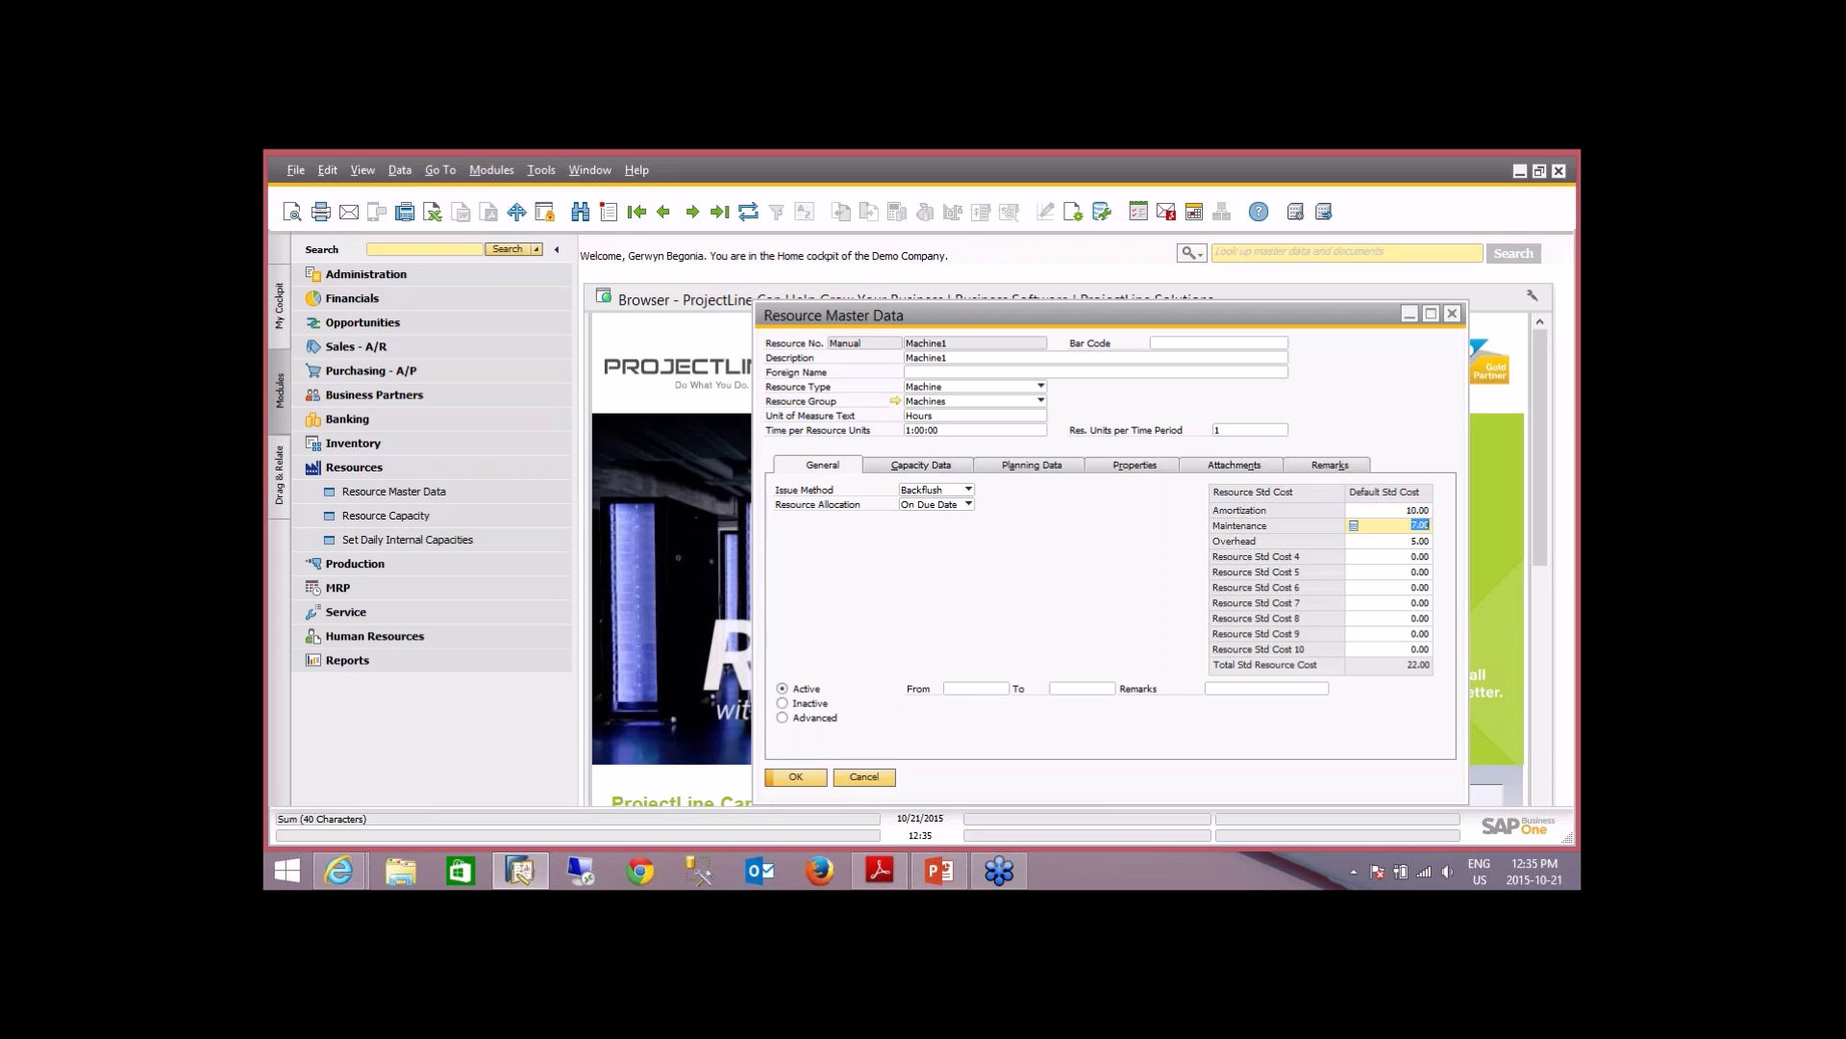
{"action": "left_click", "coordinate": [1413, 541]}
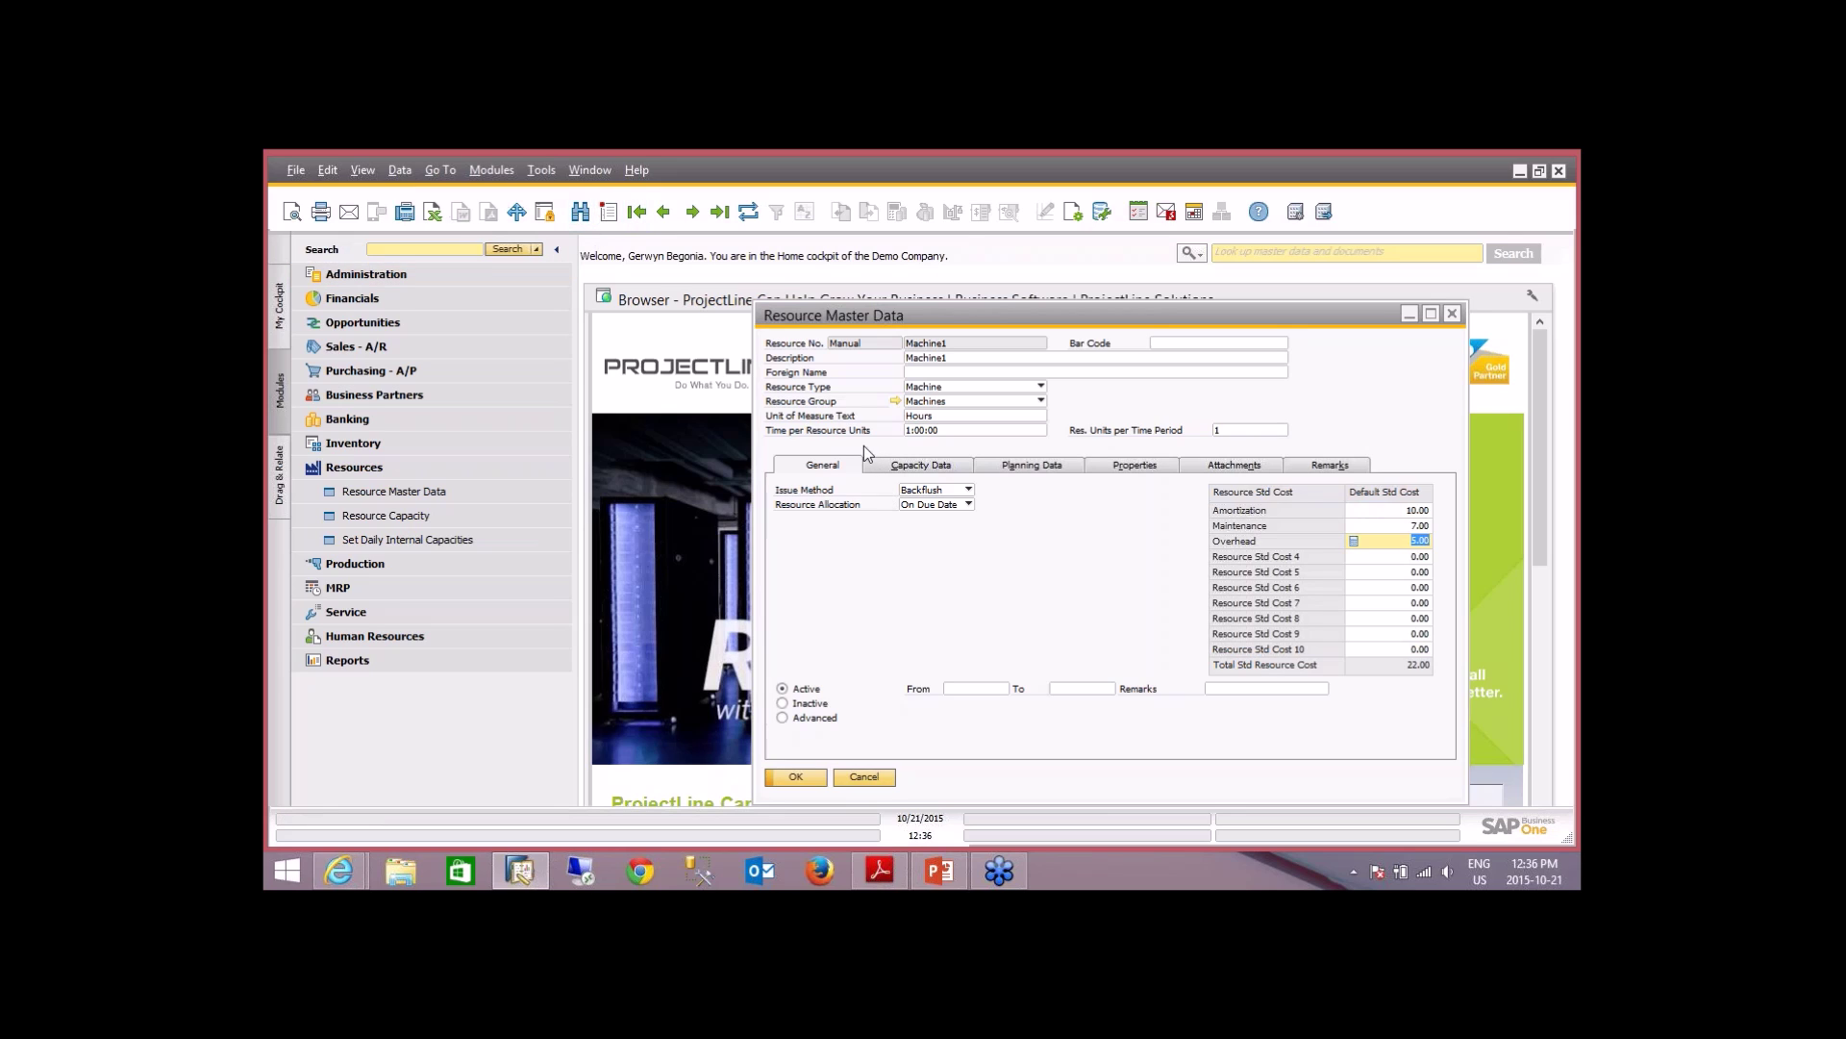
- Start a new resource record numbered Labour7 with the description General Labour
{"action": "left_click", "coordinate": [609, 212]}
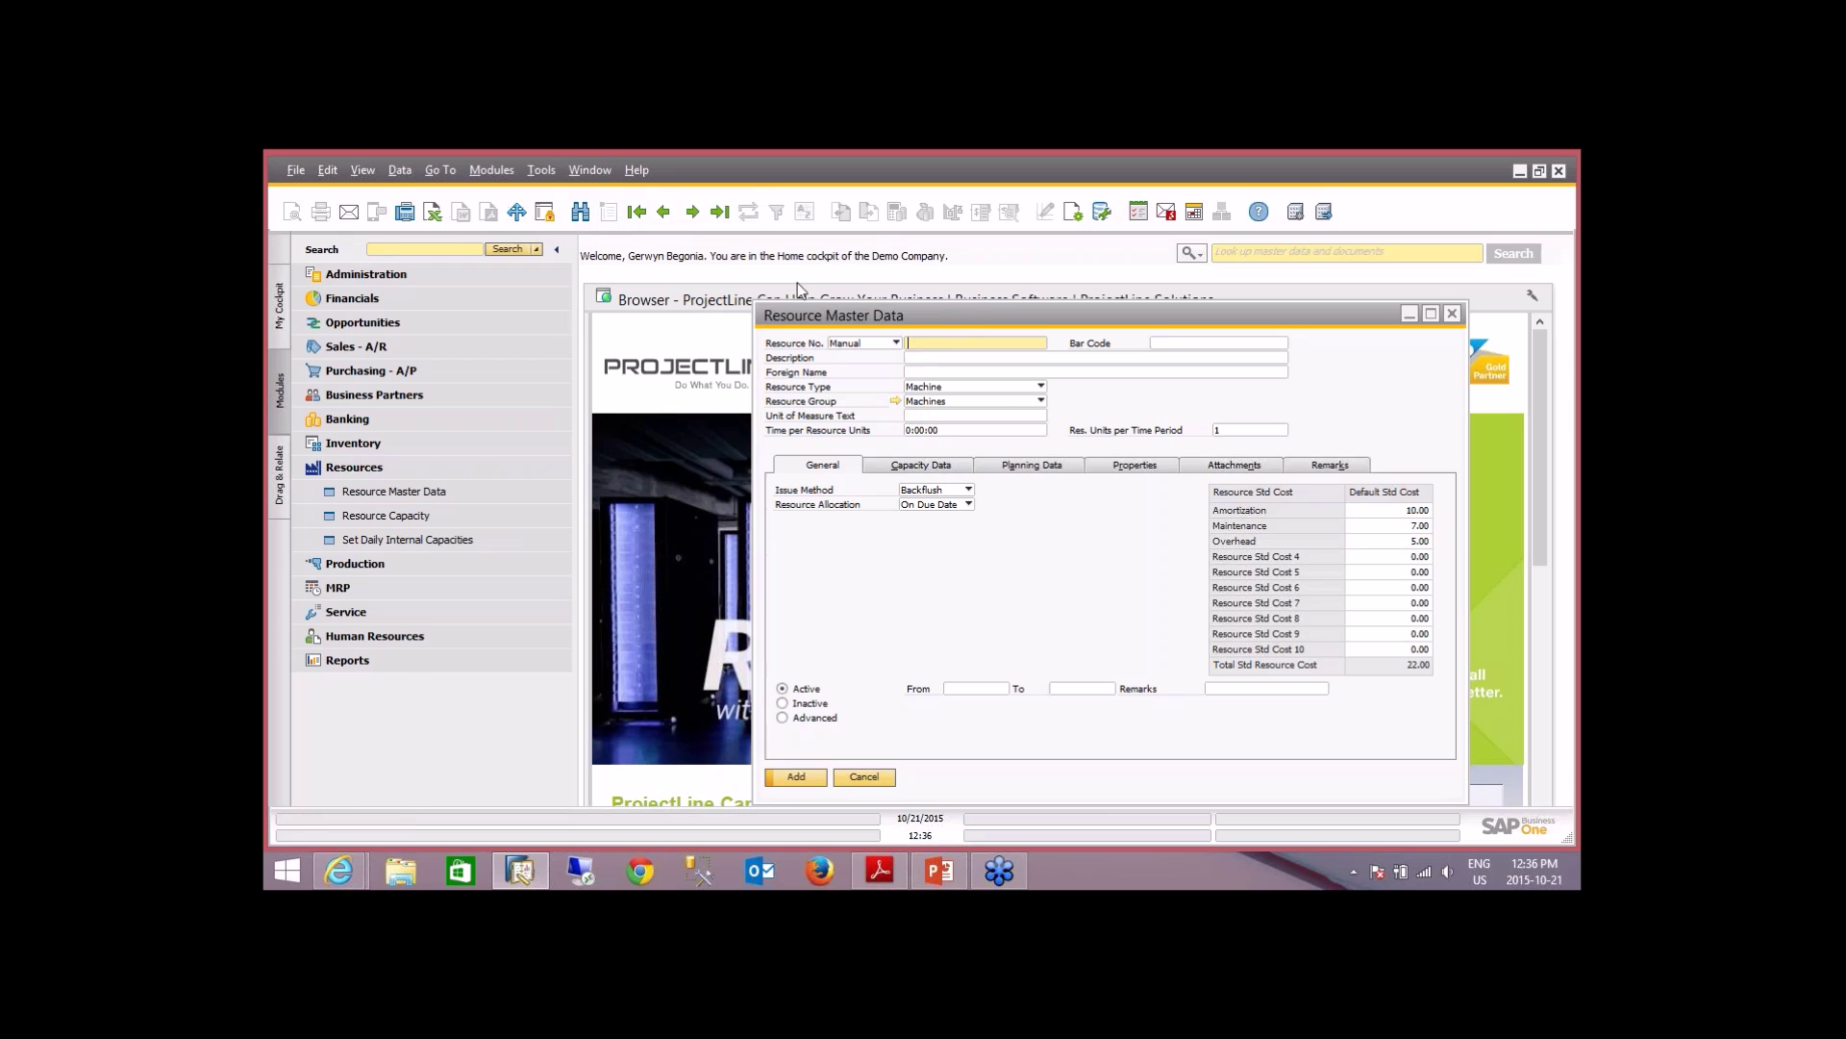
{"action": "type", "text": "Labour7"}
{"action": "key", "text": "Tab"}
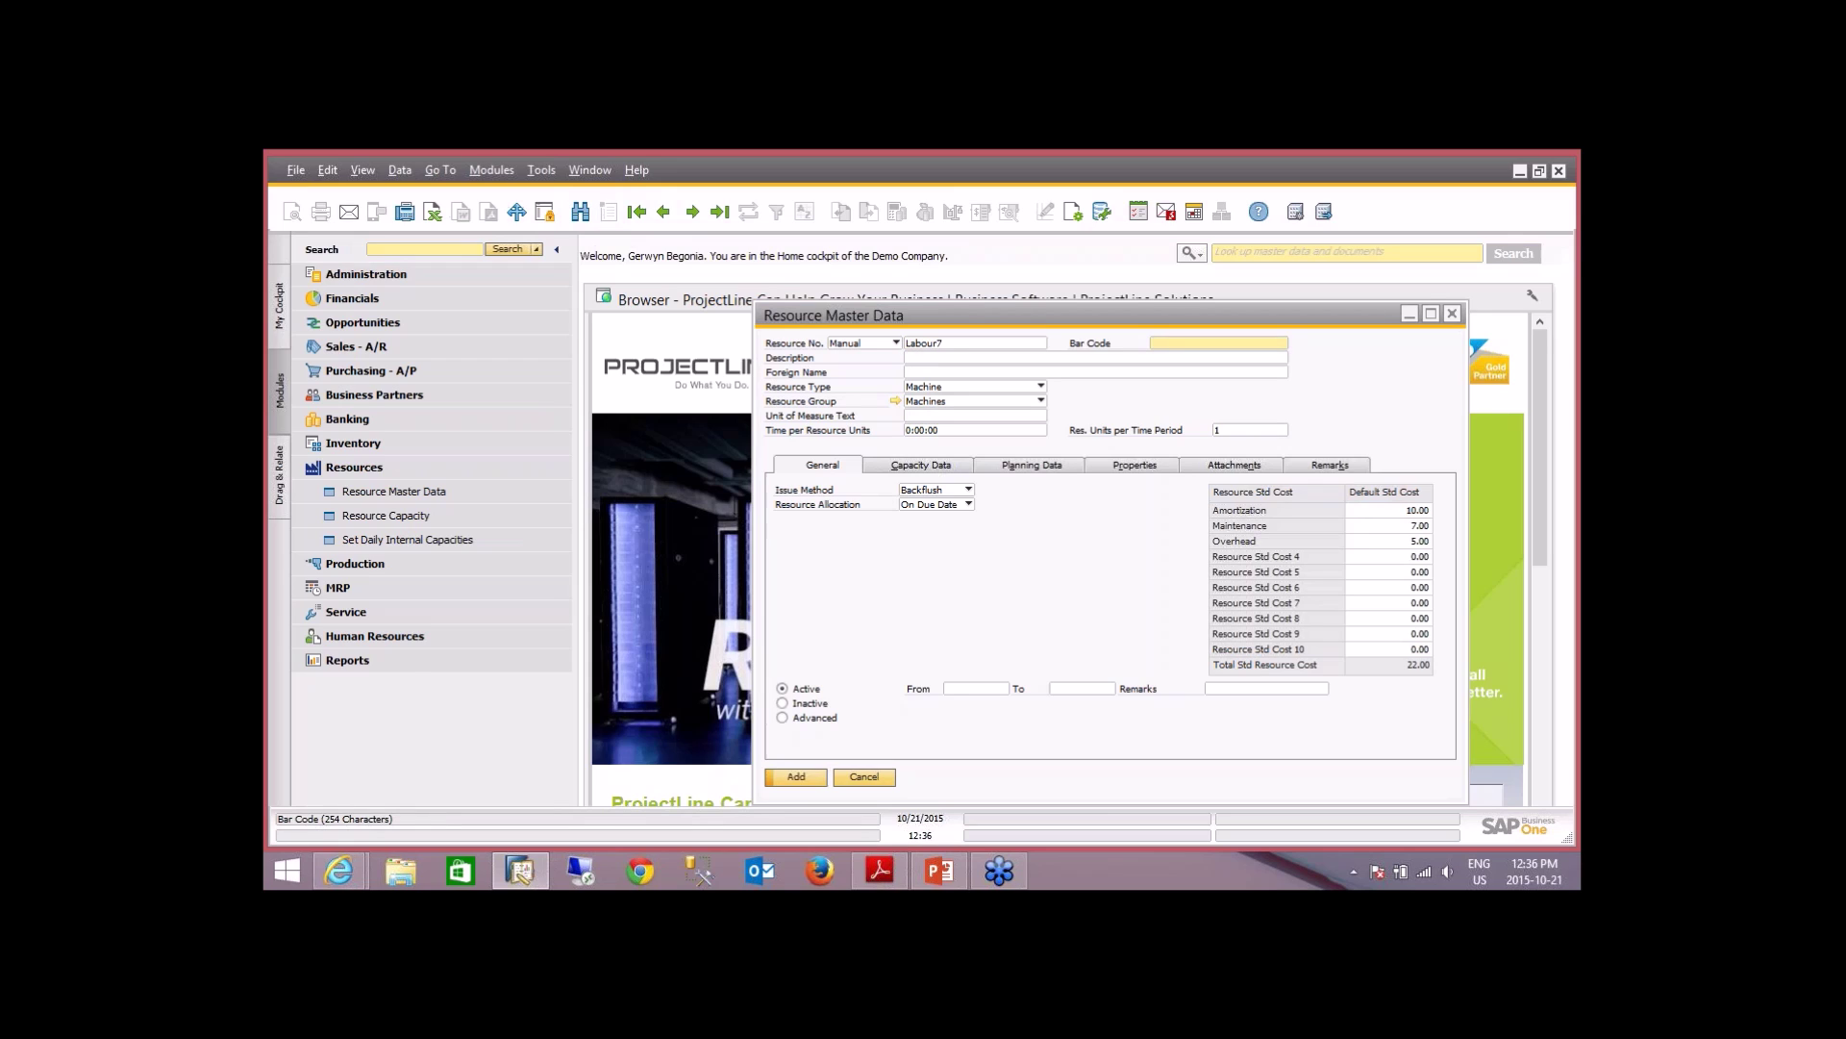
{"action": "key", "text": "Tab"}
{"action": "type", "text": "G"}
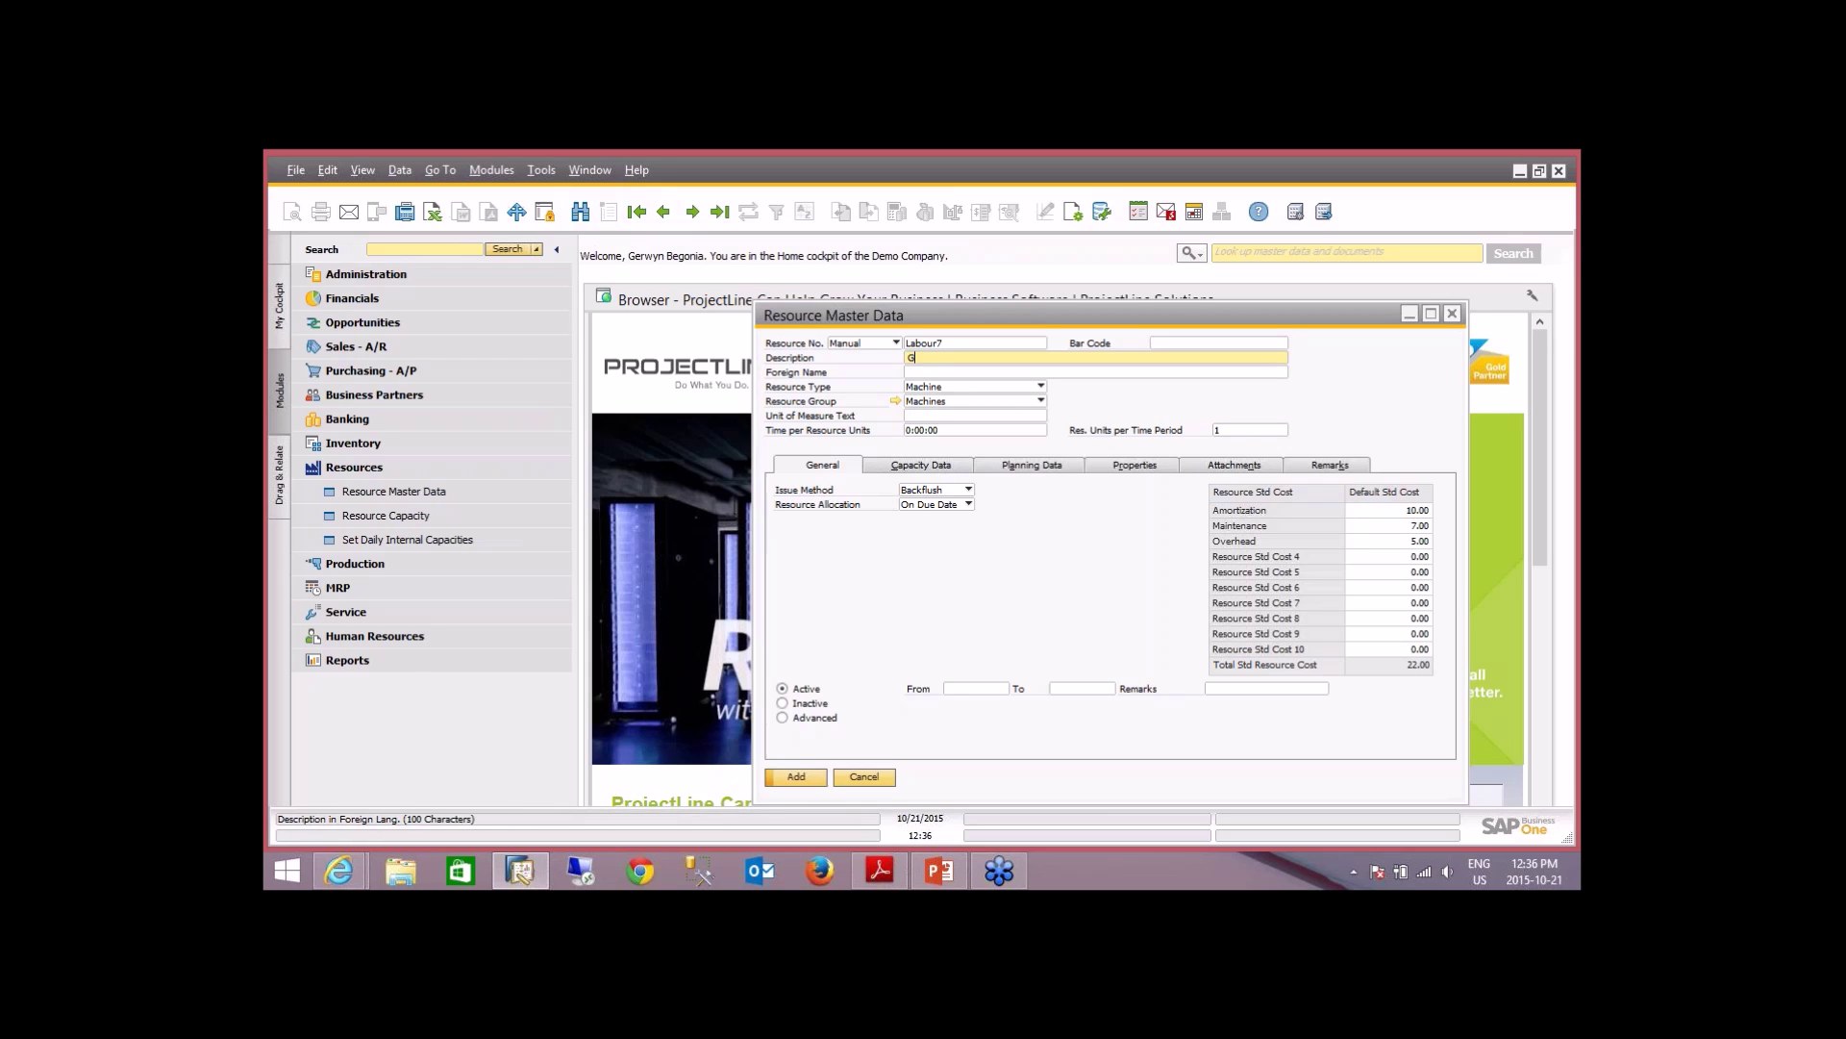
{"action": "type", "text": "eneral Labour"}
- Set the resource type to Labor and the resource group to Labour
{"action": "left_click", "coordinate": [965, 387]}
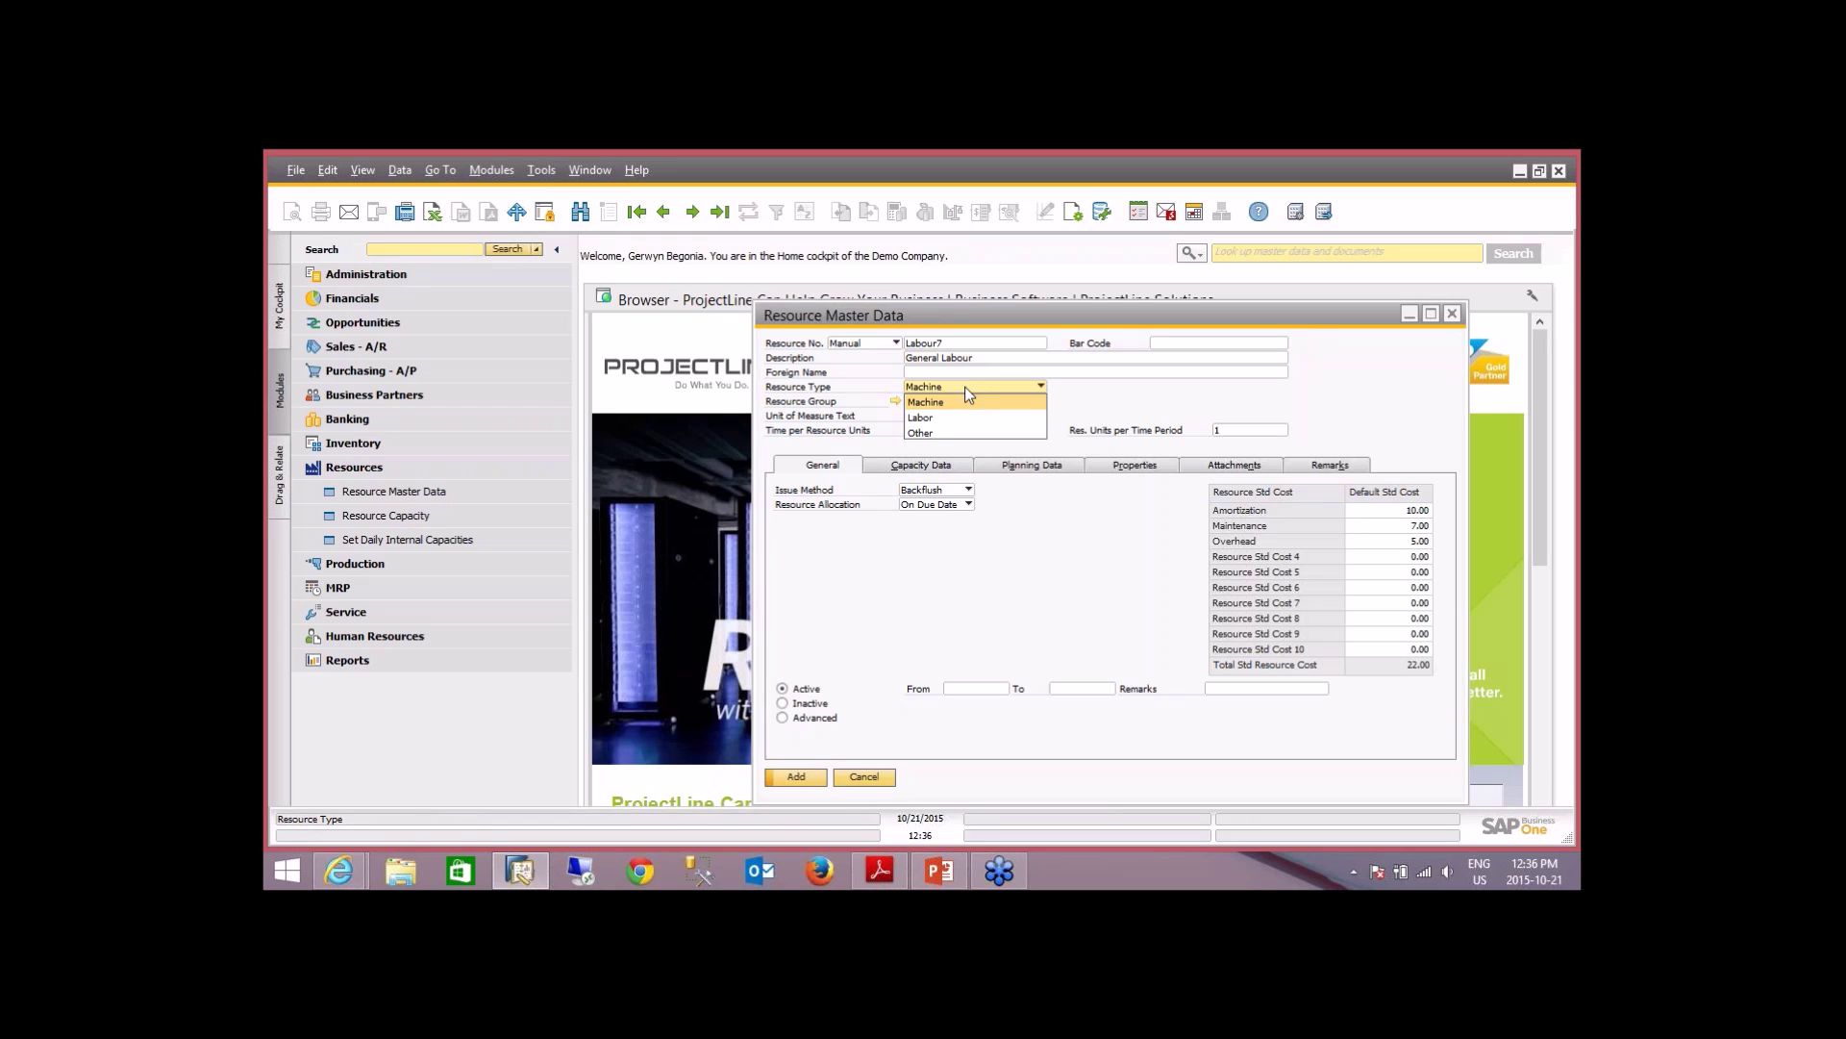
{"action": "left_click", "coordinate": [944, 415]}
{"action": "left_click", "coordinate": [965, 401]}
{"action": "left_click", "coordinate": [1022, 422]}
{"action": "left_click", "coordinate": [719, 556]}
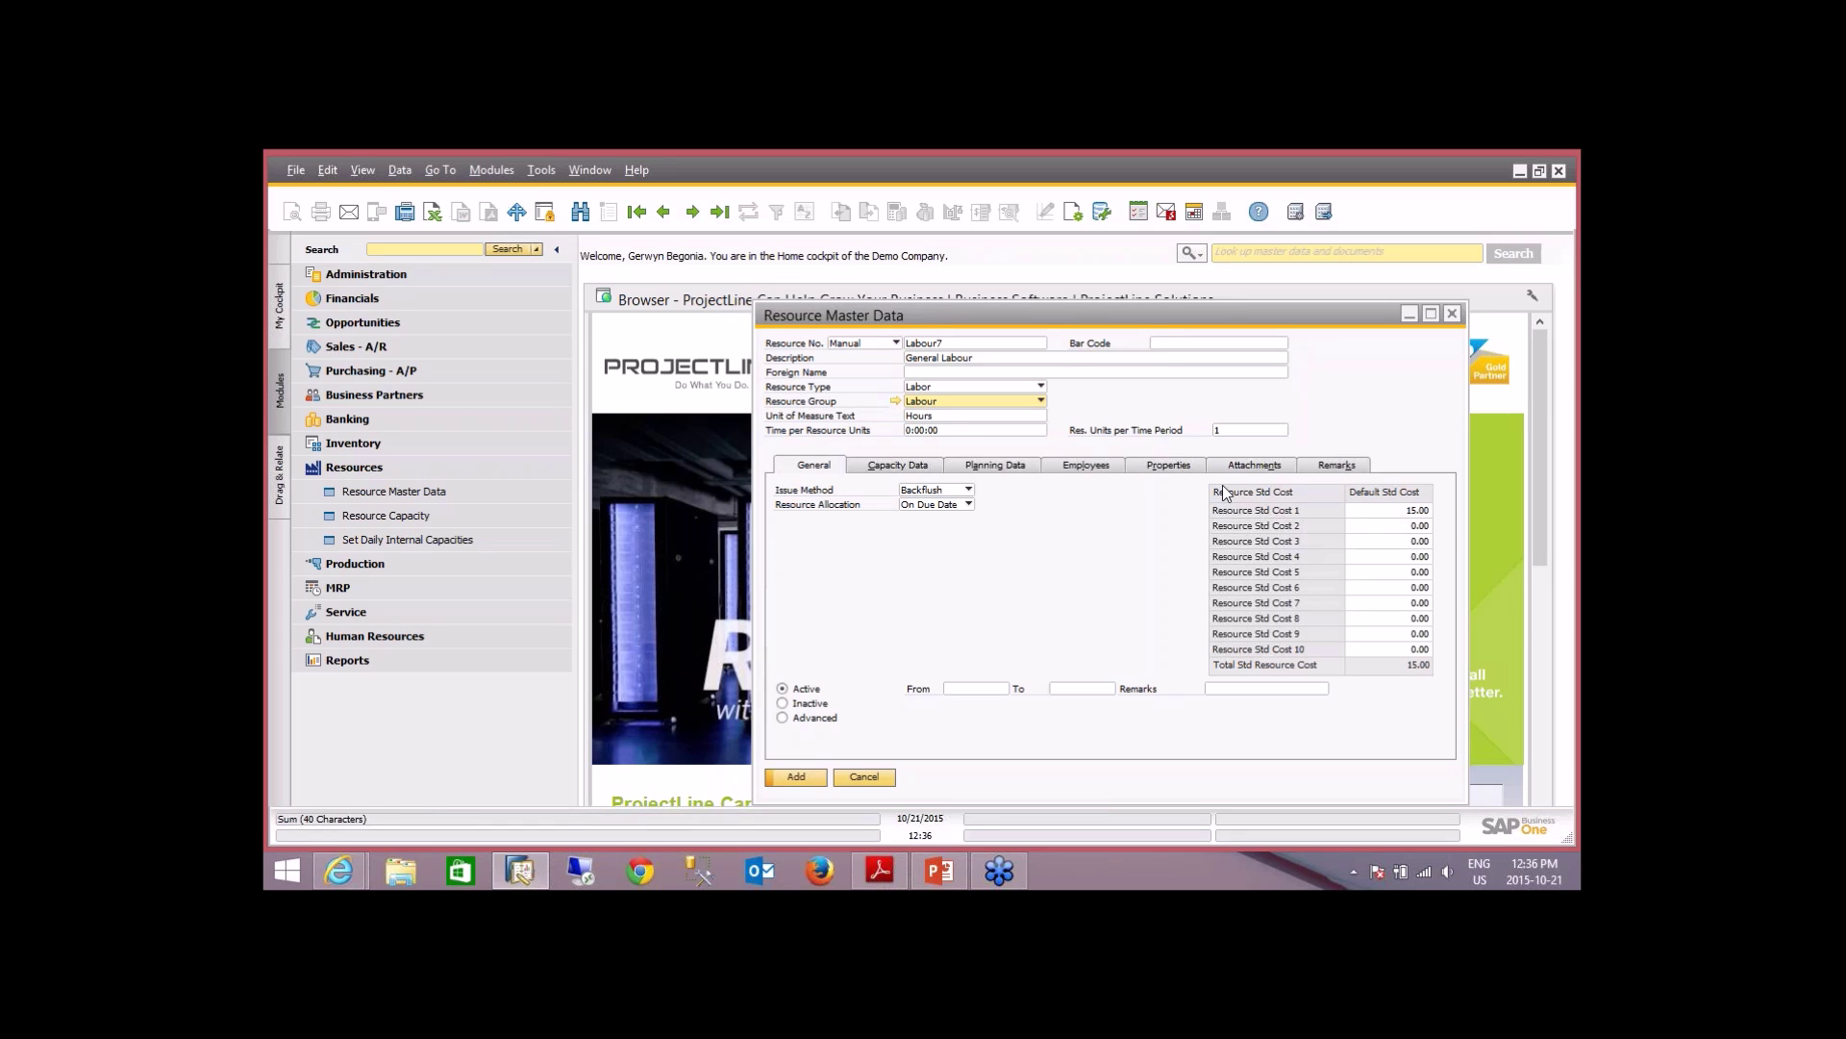
- Set the time per resource unit to 1:00:00 and the issue method to Manual
{"action": "left_click", "coordinate": [910, 433]}
{"action": "left_click", "coordinate": [910, 433]}
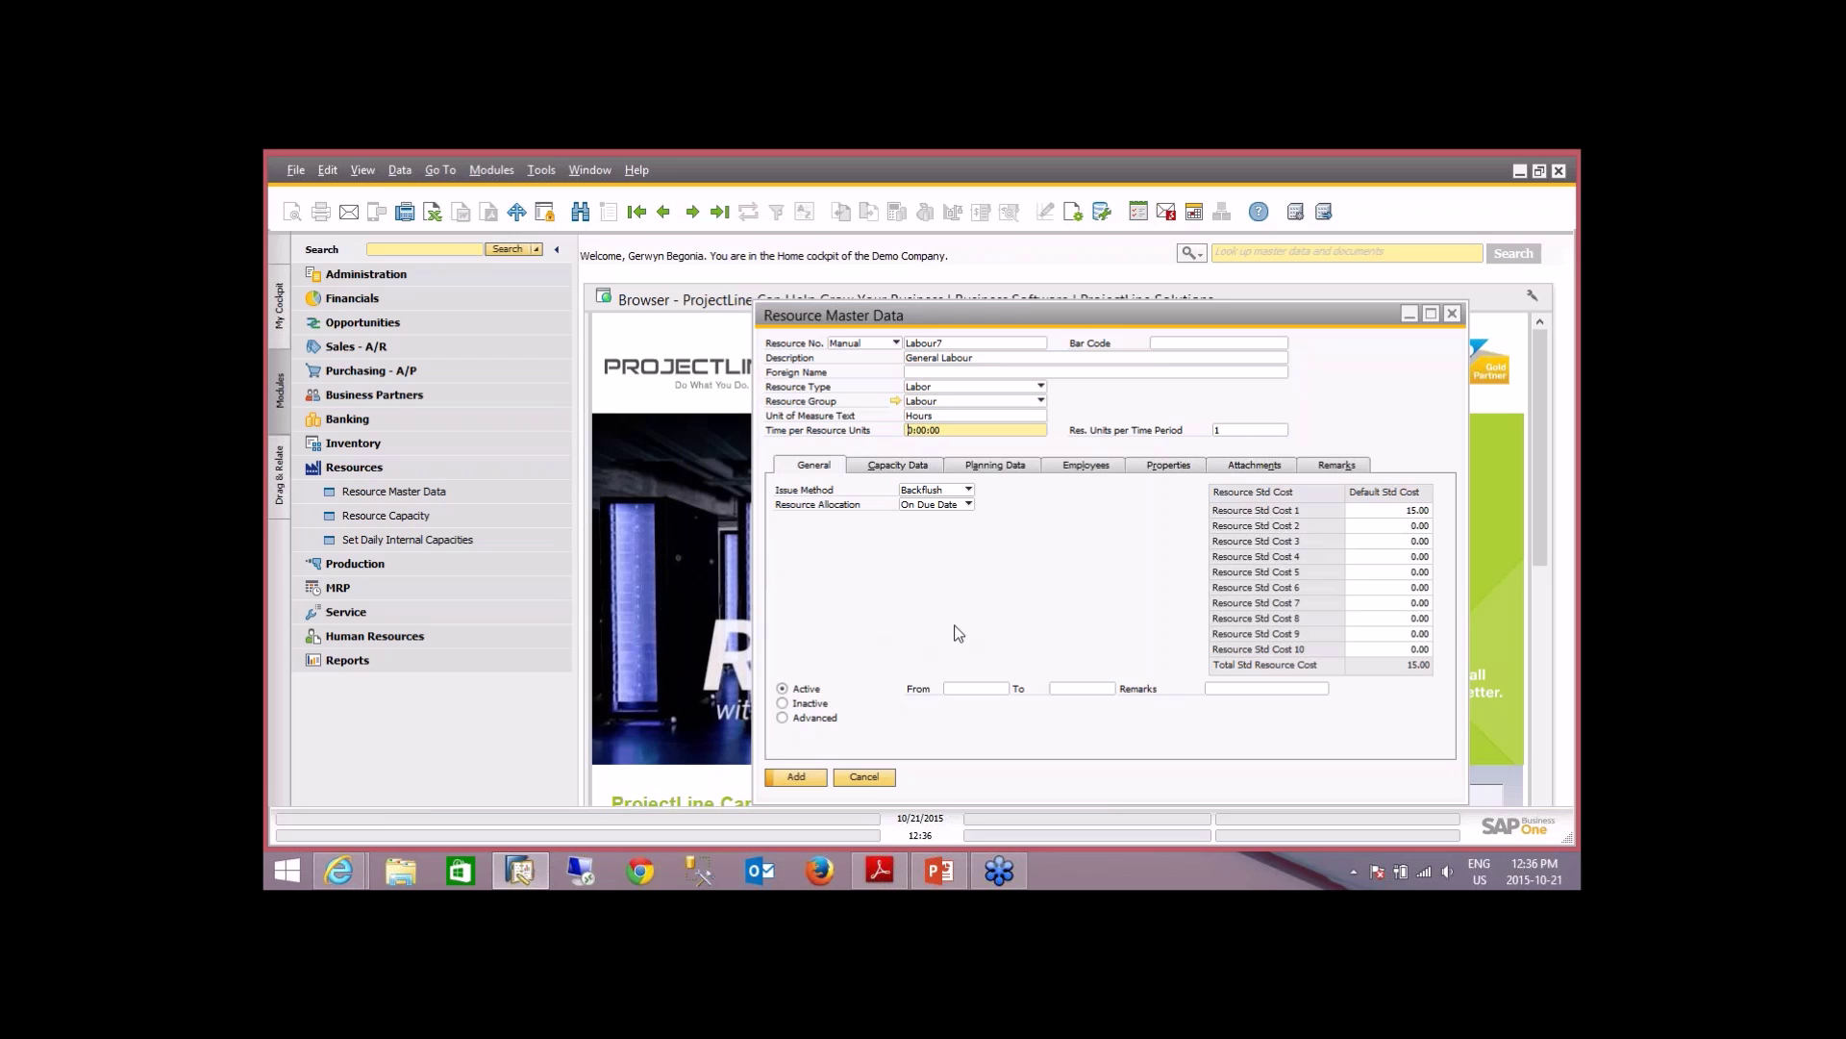
{"action": "type", "text": "1"}
{"action": "left_click", "coordinate": [950, 491]}
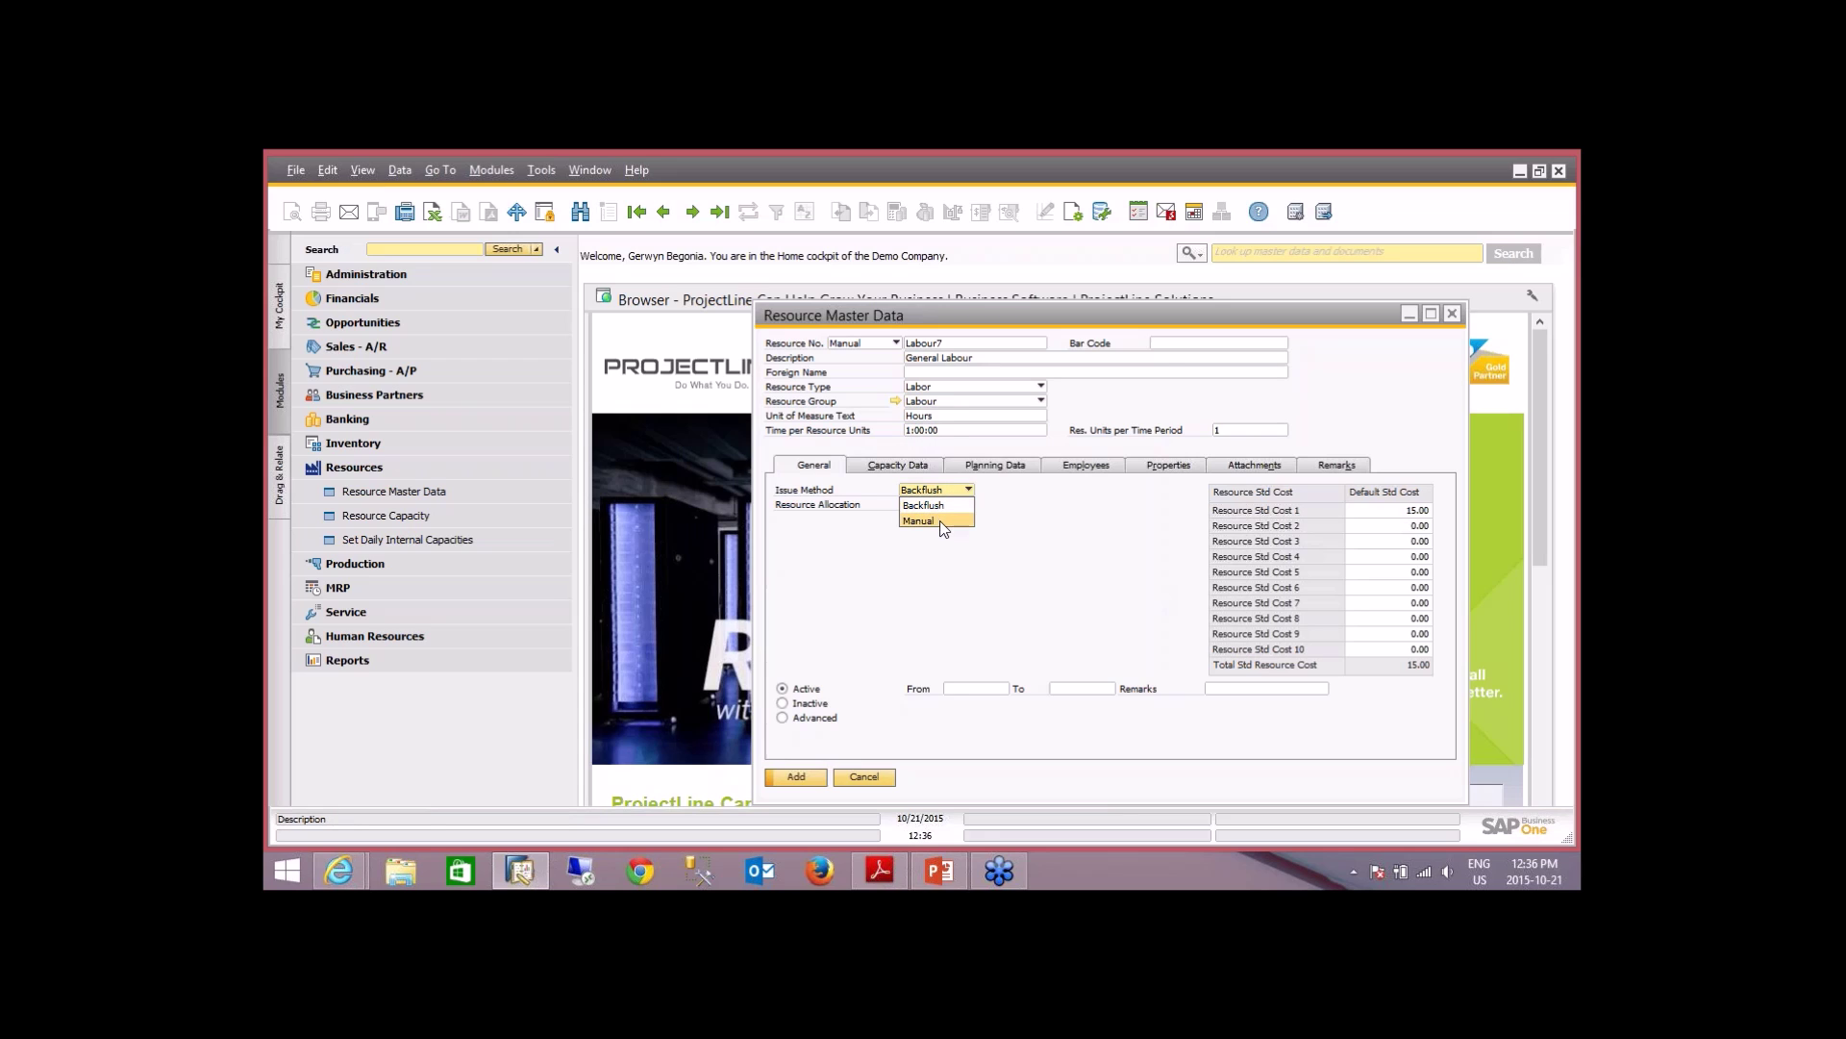
{"action": "left_click", "coordinate": [940, 523]}
- Set Main WH as the default warehouse in the resource's capacity data
{"action": "left_click", "coordinate": [904, 466]}
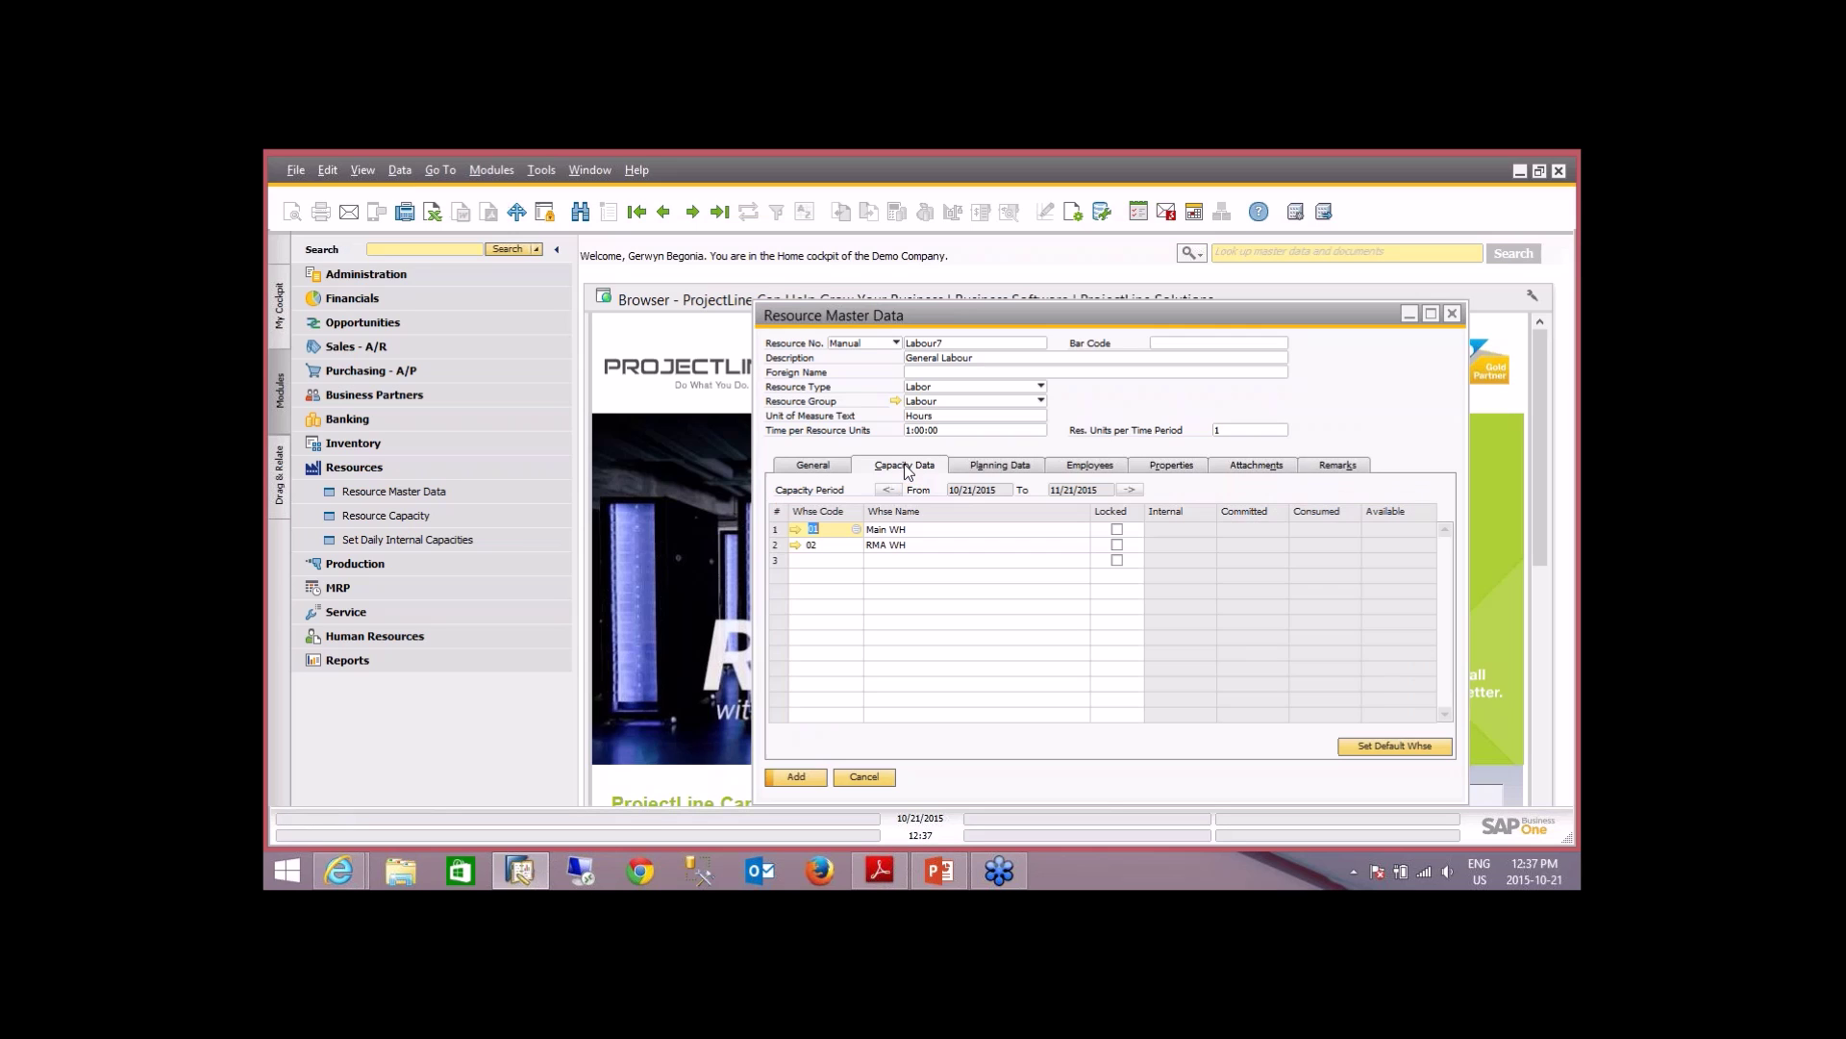
{"action": "left_click", "coordinate": [779, 530]}
{"action": "left_click", "coordinate": [1394, 745]}
- Enter 8 as daily capacity factor 1 for Monday through Friday in the planning data
{"action": "left_click", "coordinate": [1005, 467]}
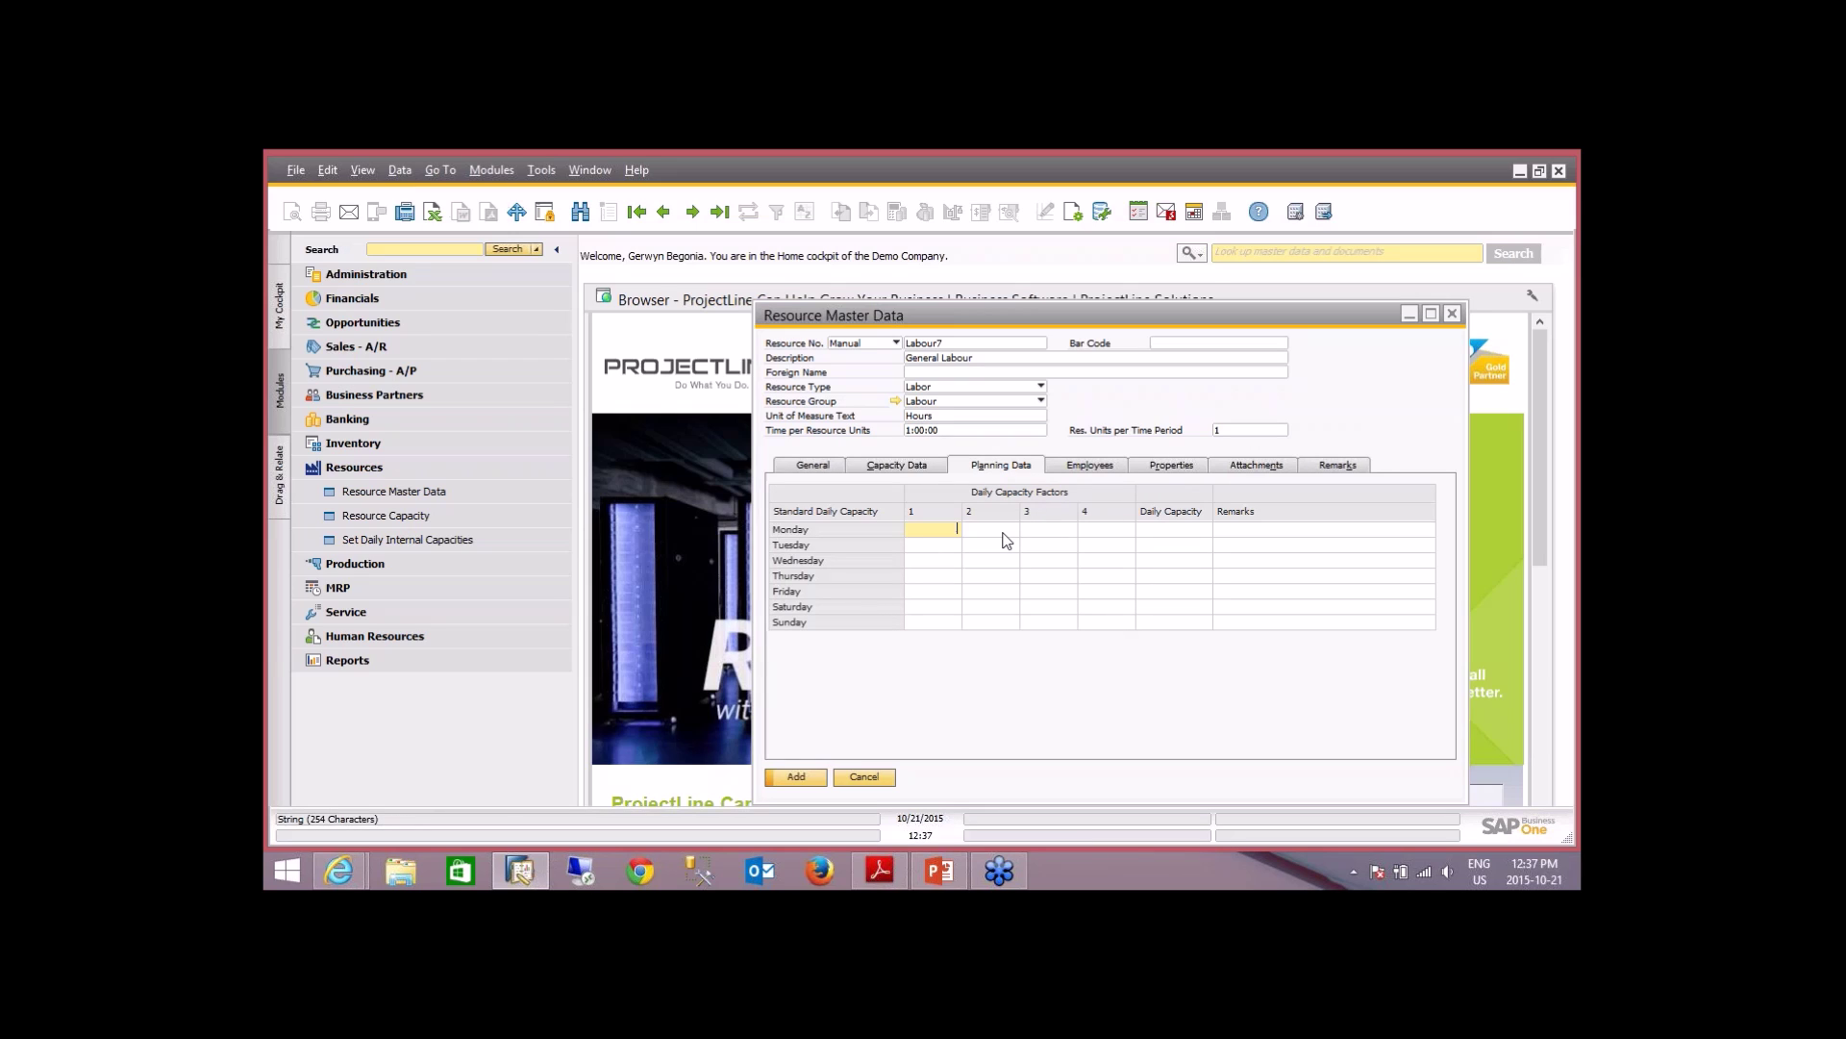
{"action": "type", "text": "8"}
{"action": "key", "text": "Down"}
{"action": "type", "text": "8"}
{"action": "key", "text": "Down"}
{"action": "type", "text": "8"}
{"action": "key", "text": "Down"}
{"action": "type", "text": "8"}
{"action": "key", "text": "Down"}
{"action": "type", "text": "8"}
{"action": "key", "text": "Down"}
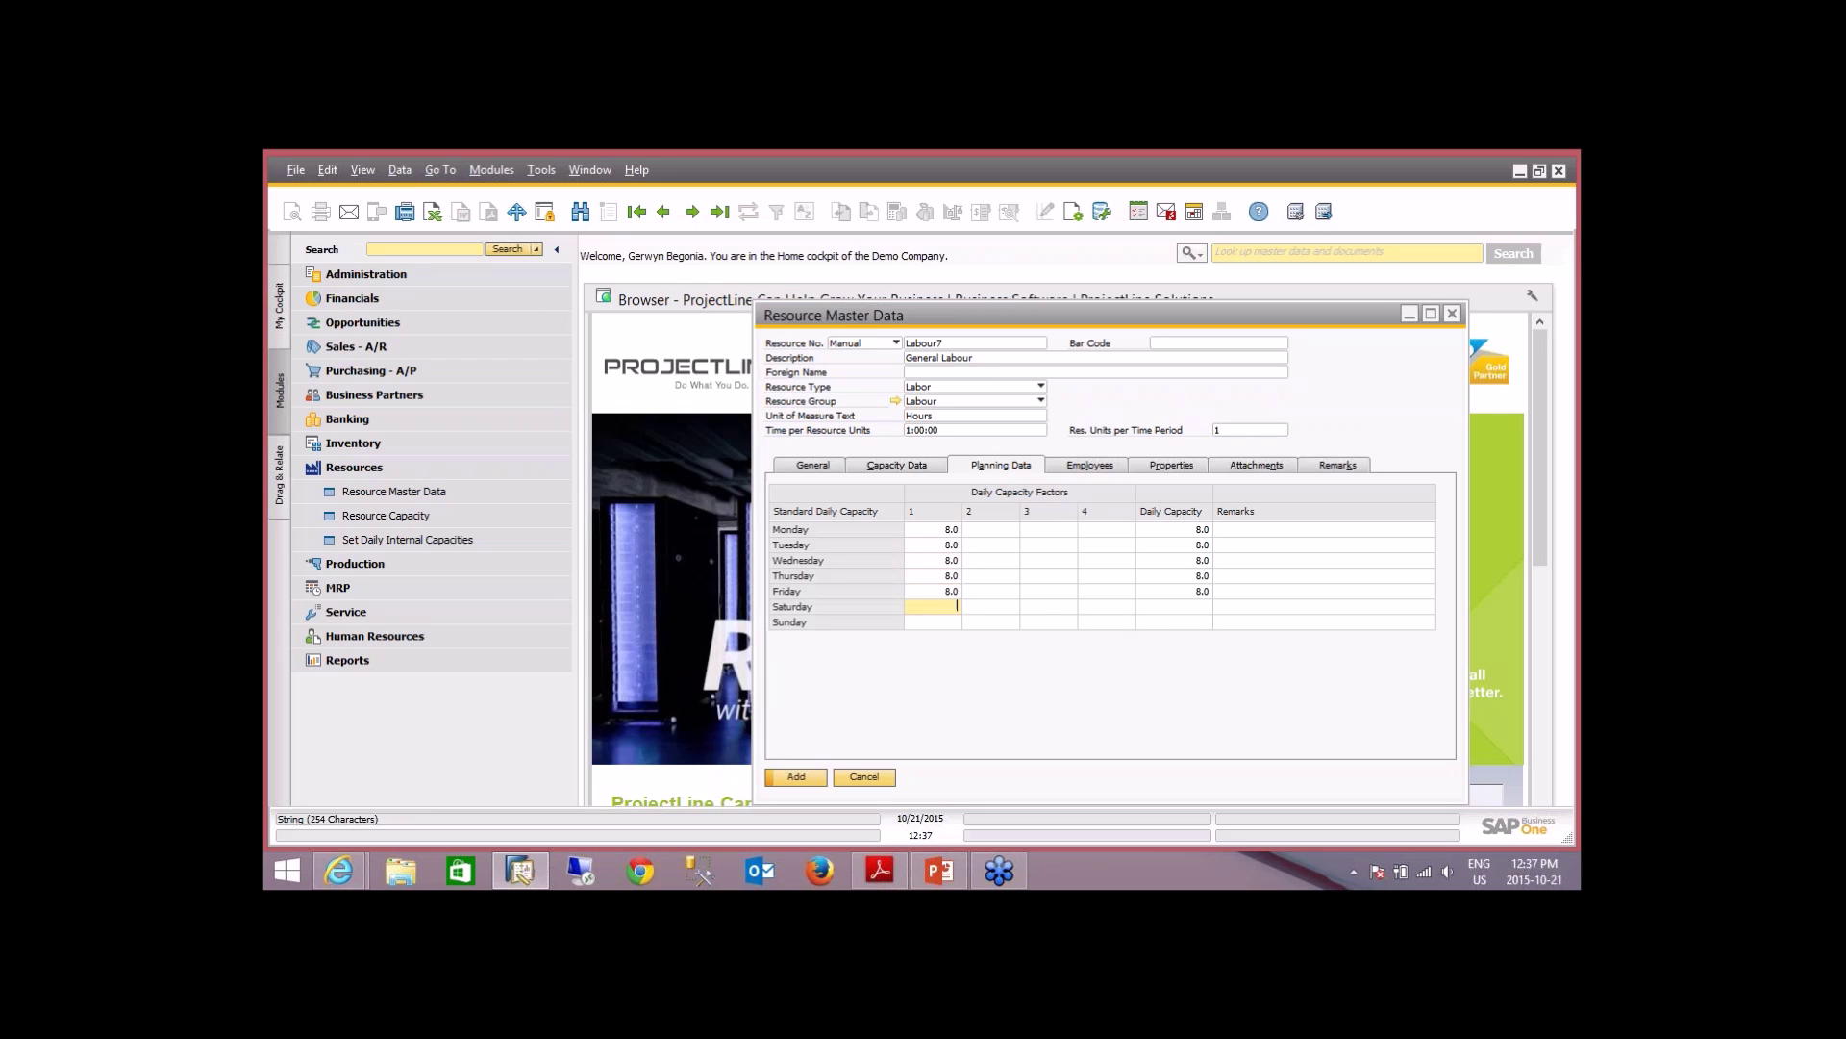
- Enter 2 as daily capacity factor 2 for Monday through Friday
{"action": "left_click", "coordinate": [991, 530]}
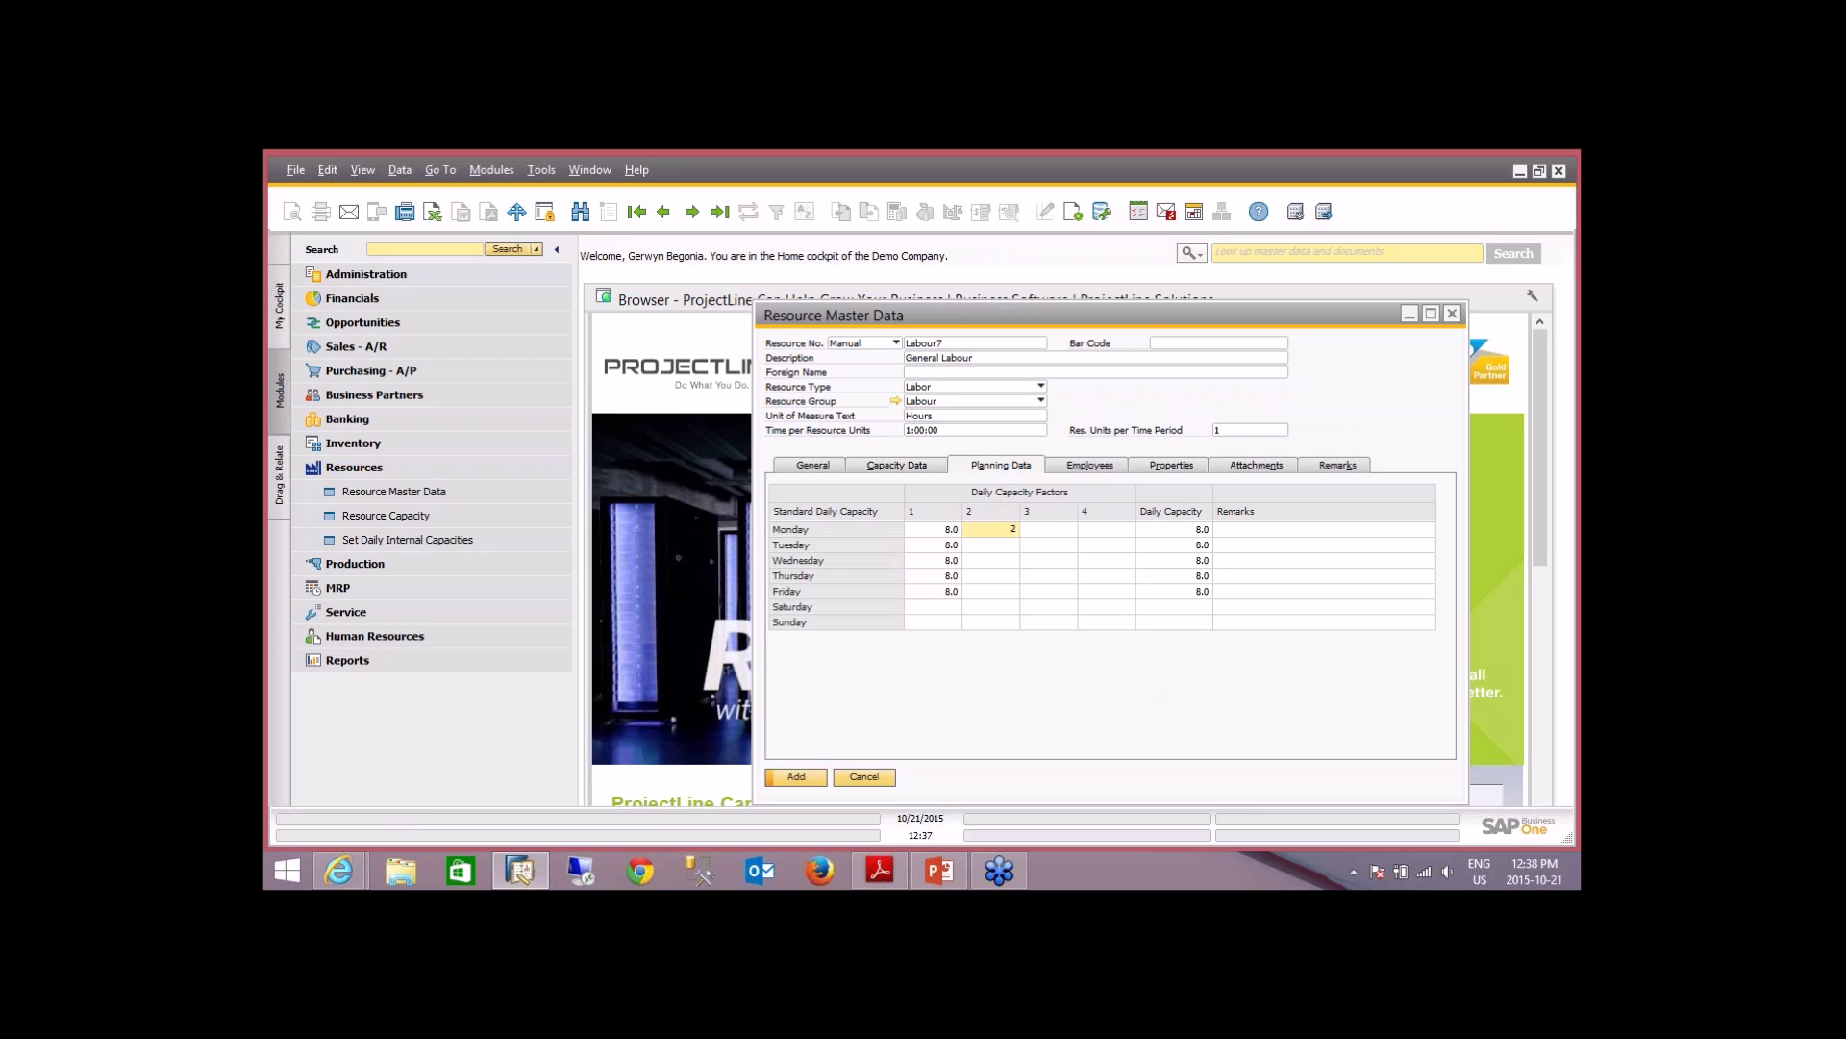
{"action": "key", "text": "Tab"}
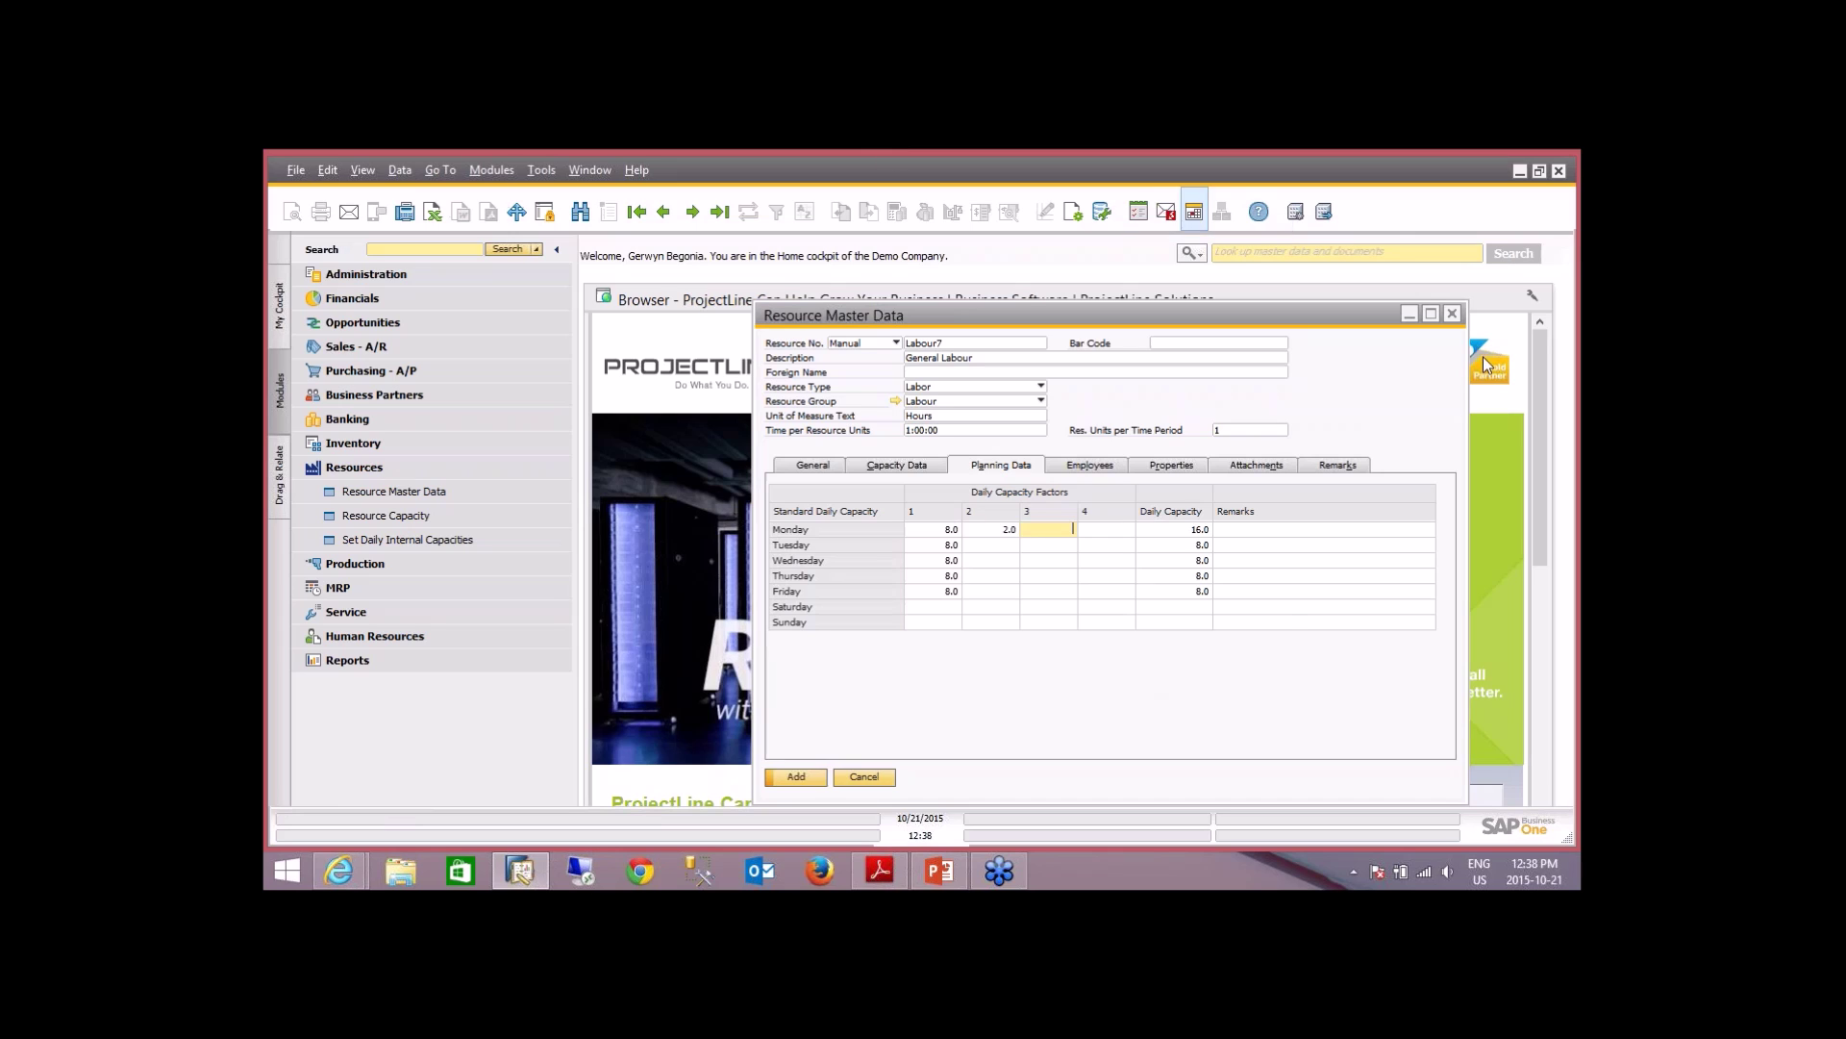
{"action": "left_click", "coordinate": [1195, 529]}
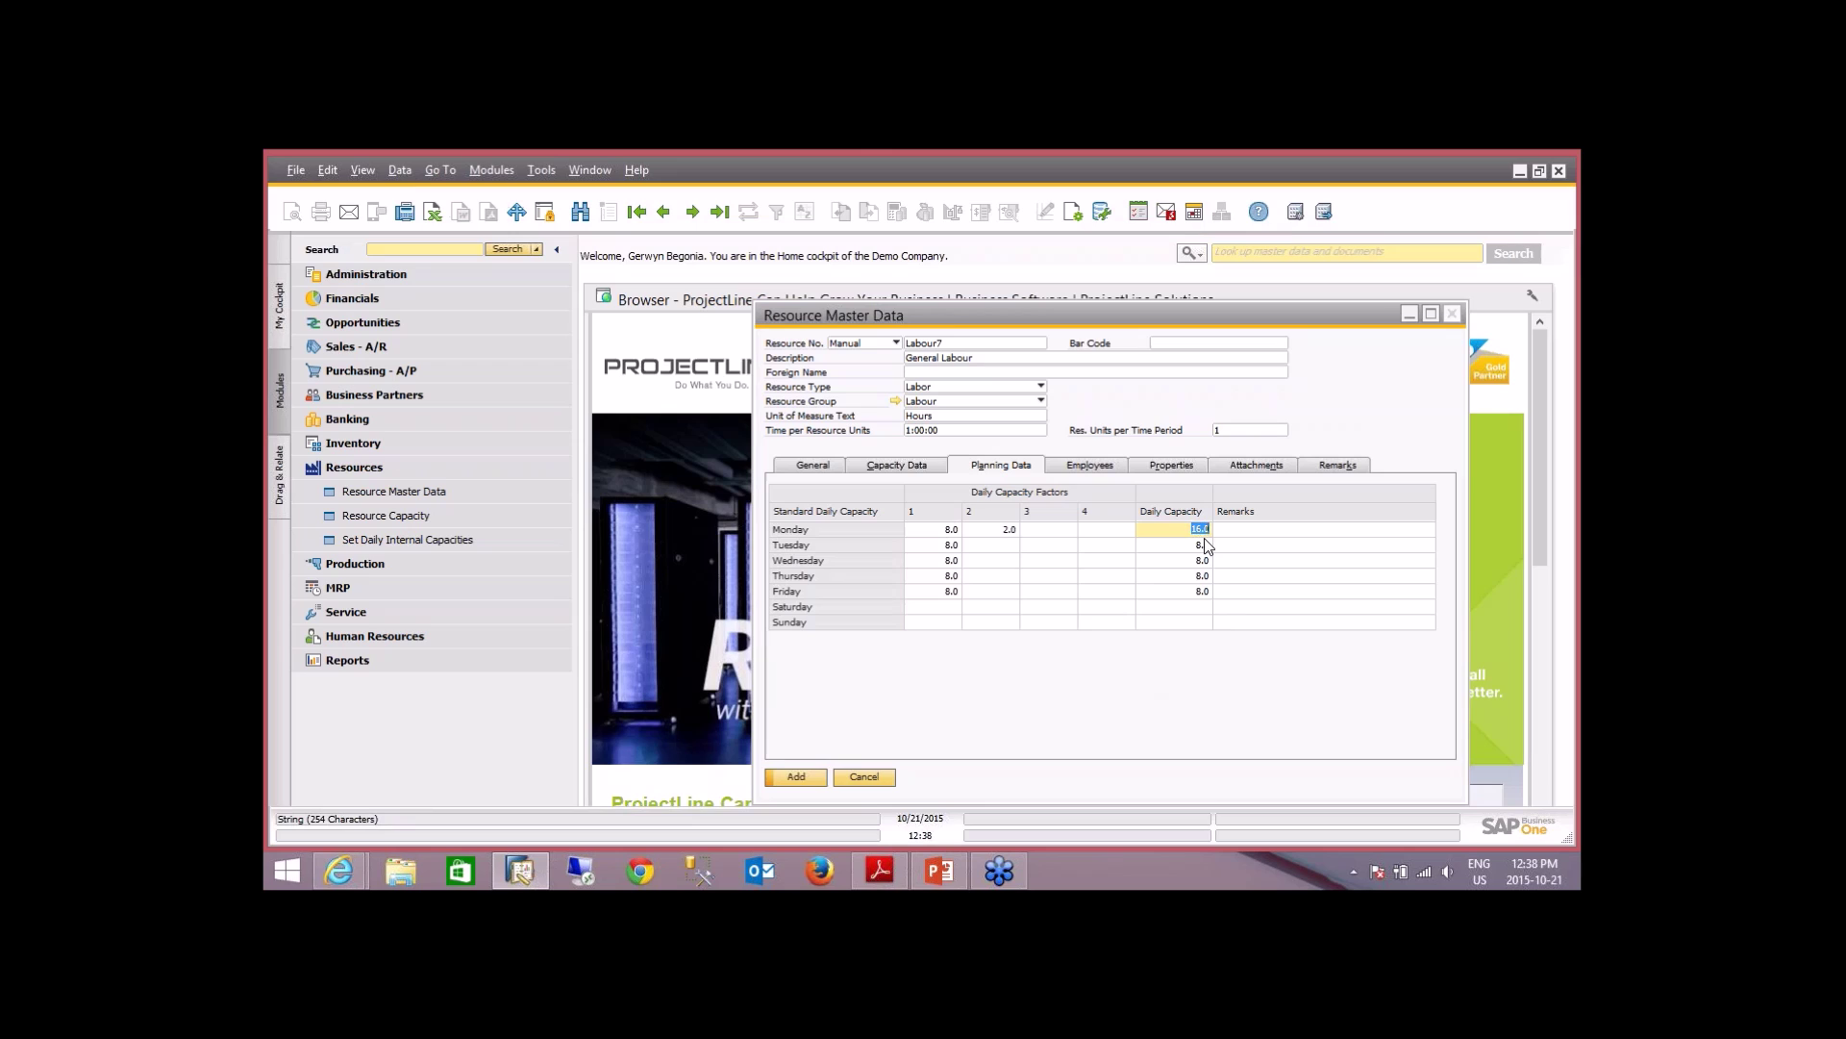
{"action": "left_click", "coordinate": [1011, 543]}
{"action": "type", "text": "2"}
{"action": "key", "text": "Down"}
{"action": "type", "text": "2"}
{"action": "key", "text": "Down"}
{"action": "type", "text": "2"}
{"action": "key", "text": "Down"}
{"action": "key", "text": "Down"}
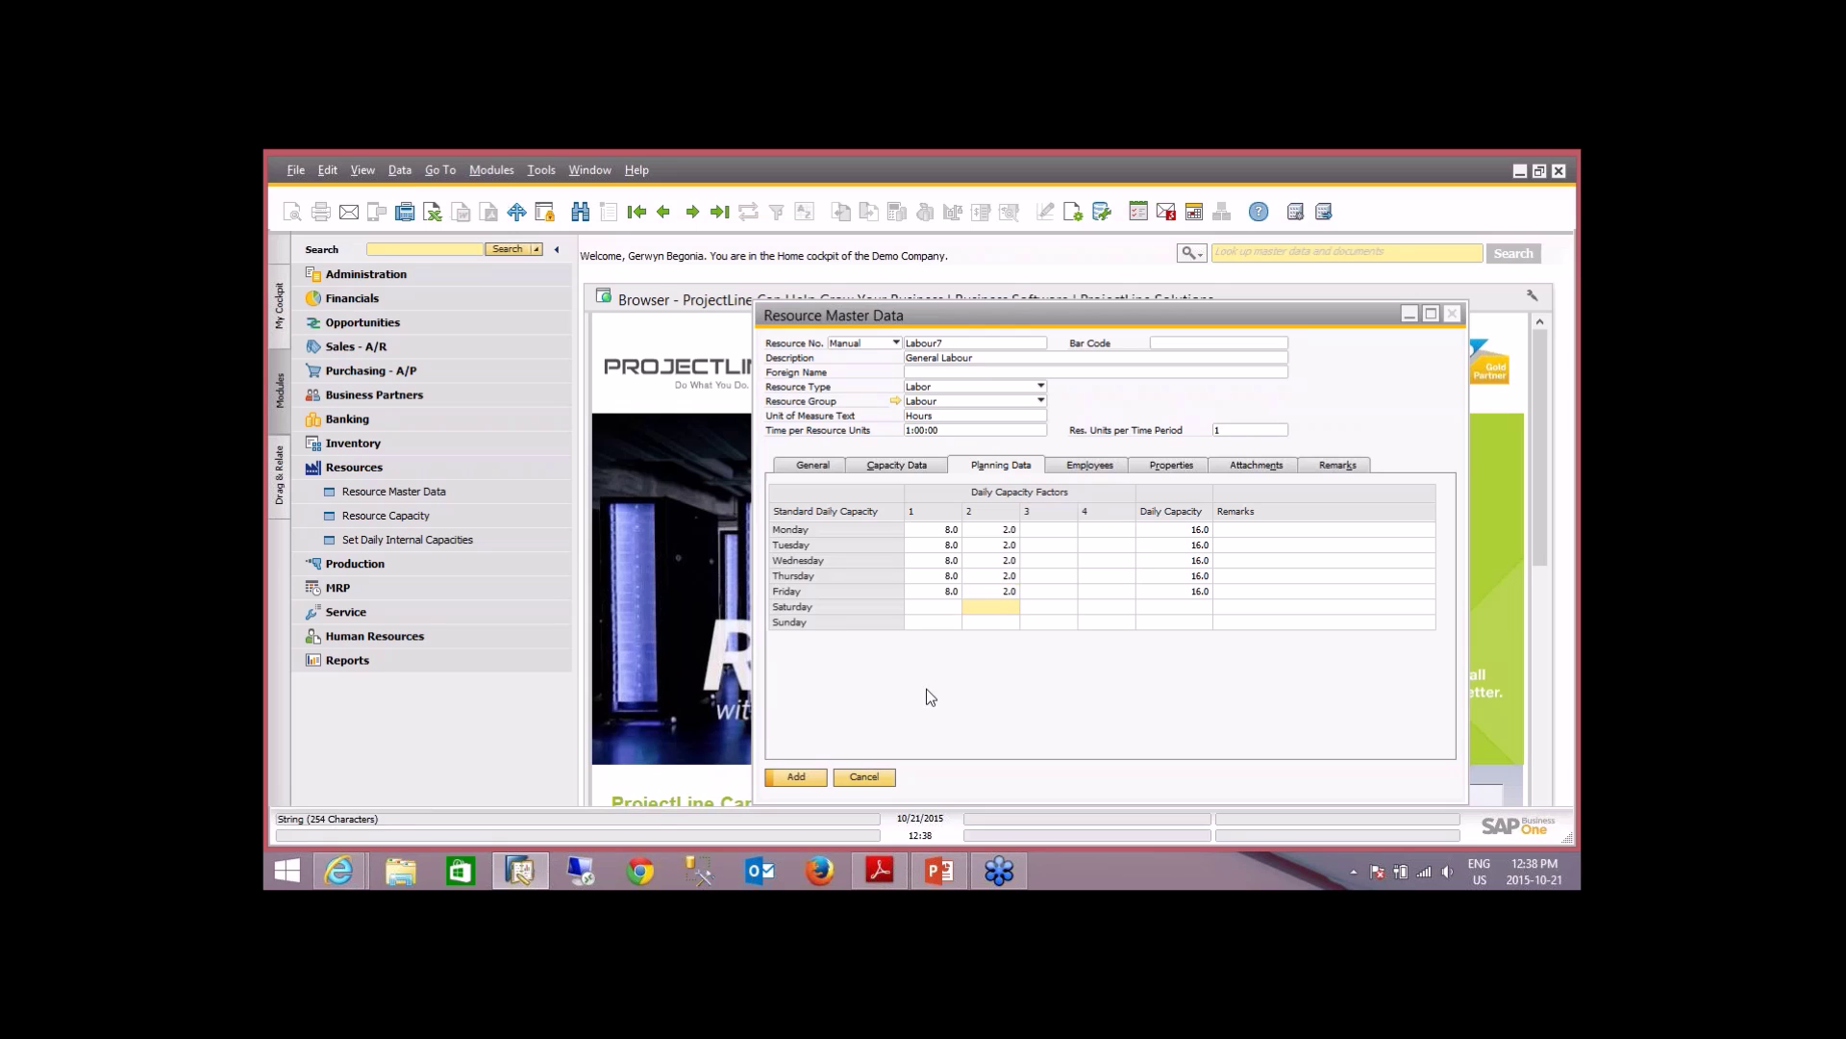
- Assign the second employee in the employee list to the resource
{"action": "left_click", "coordinate": [1079, 469]}
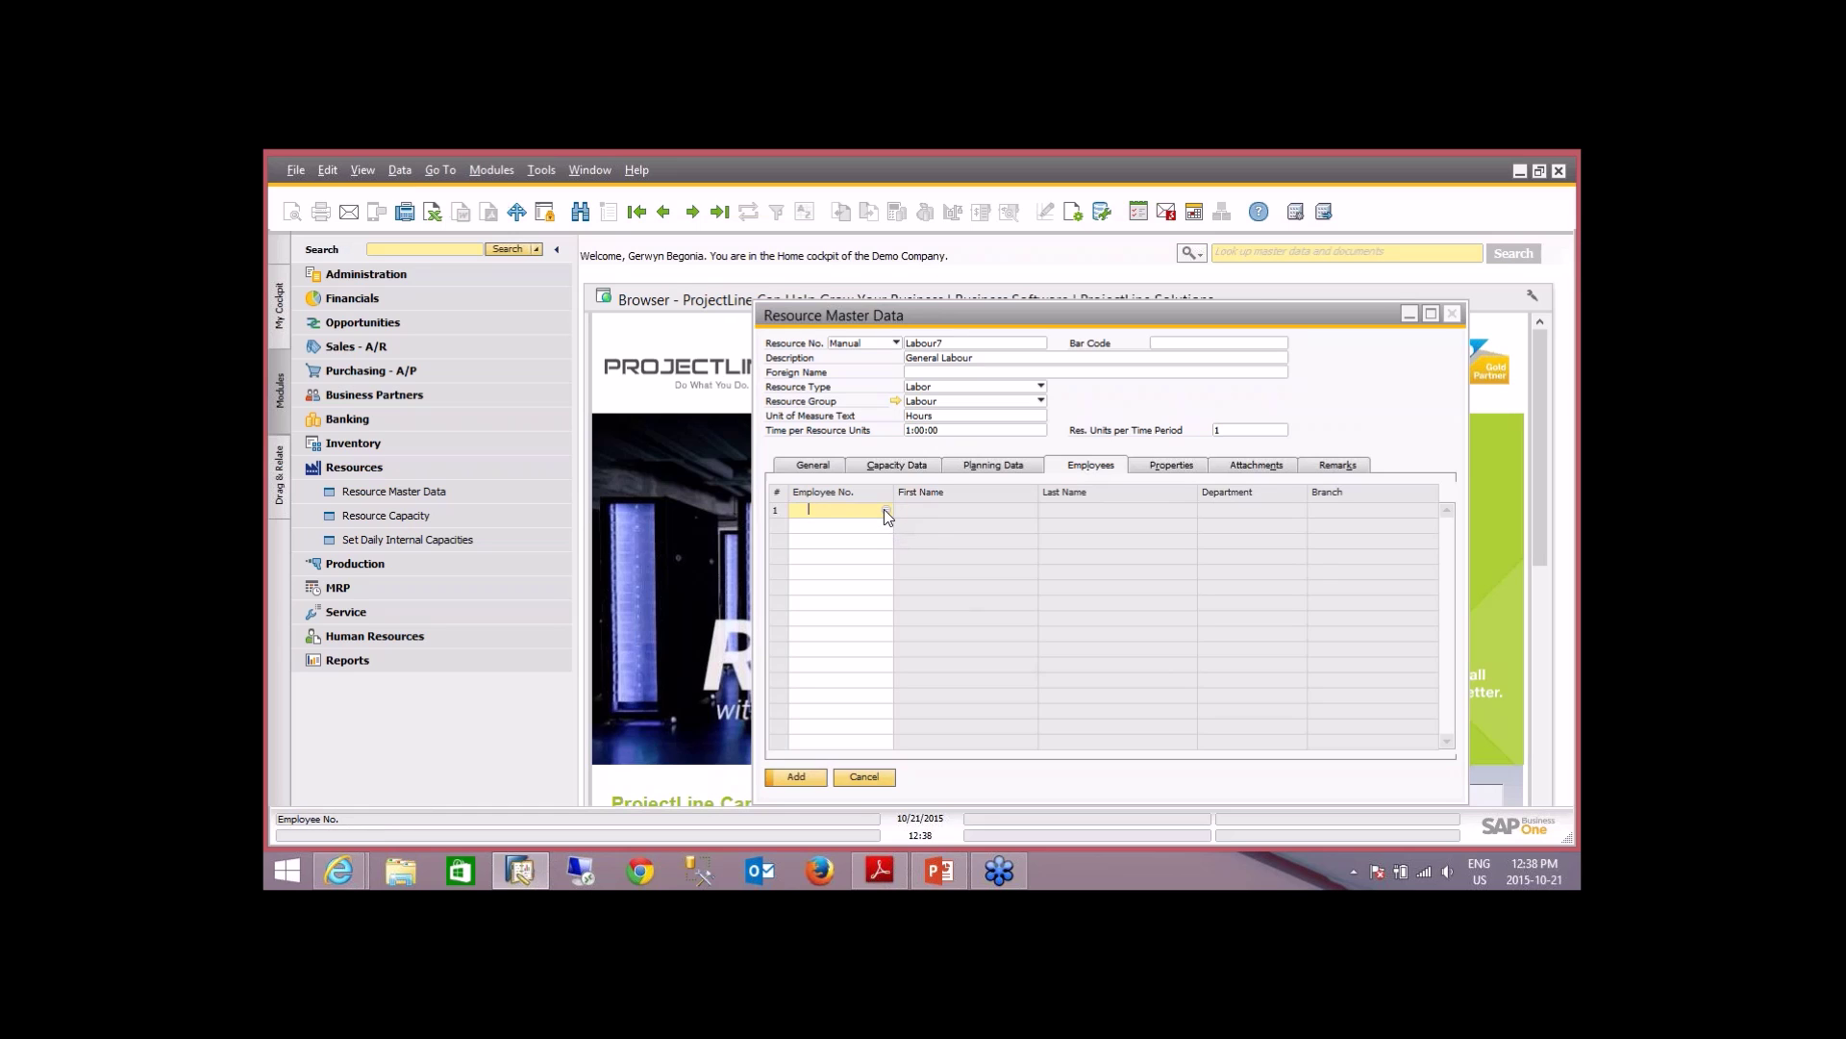
{"action": "left_click", "coordinate": [885, 509]}
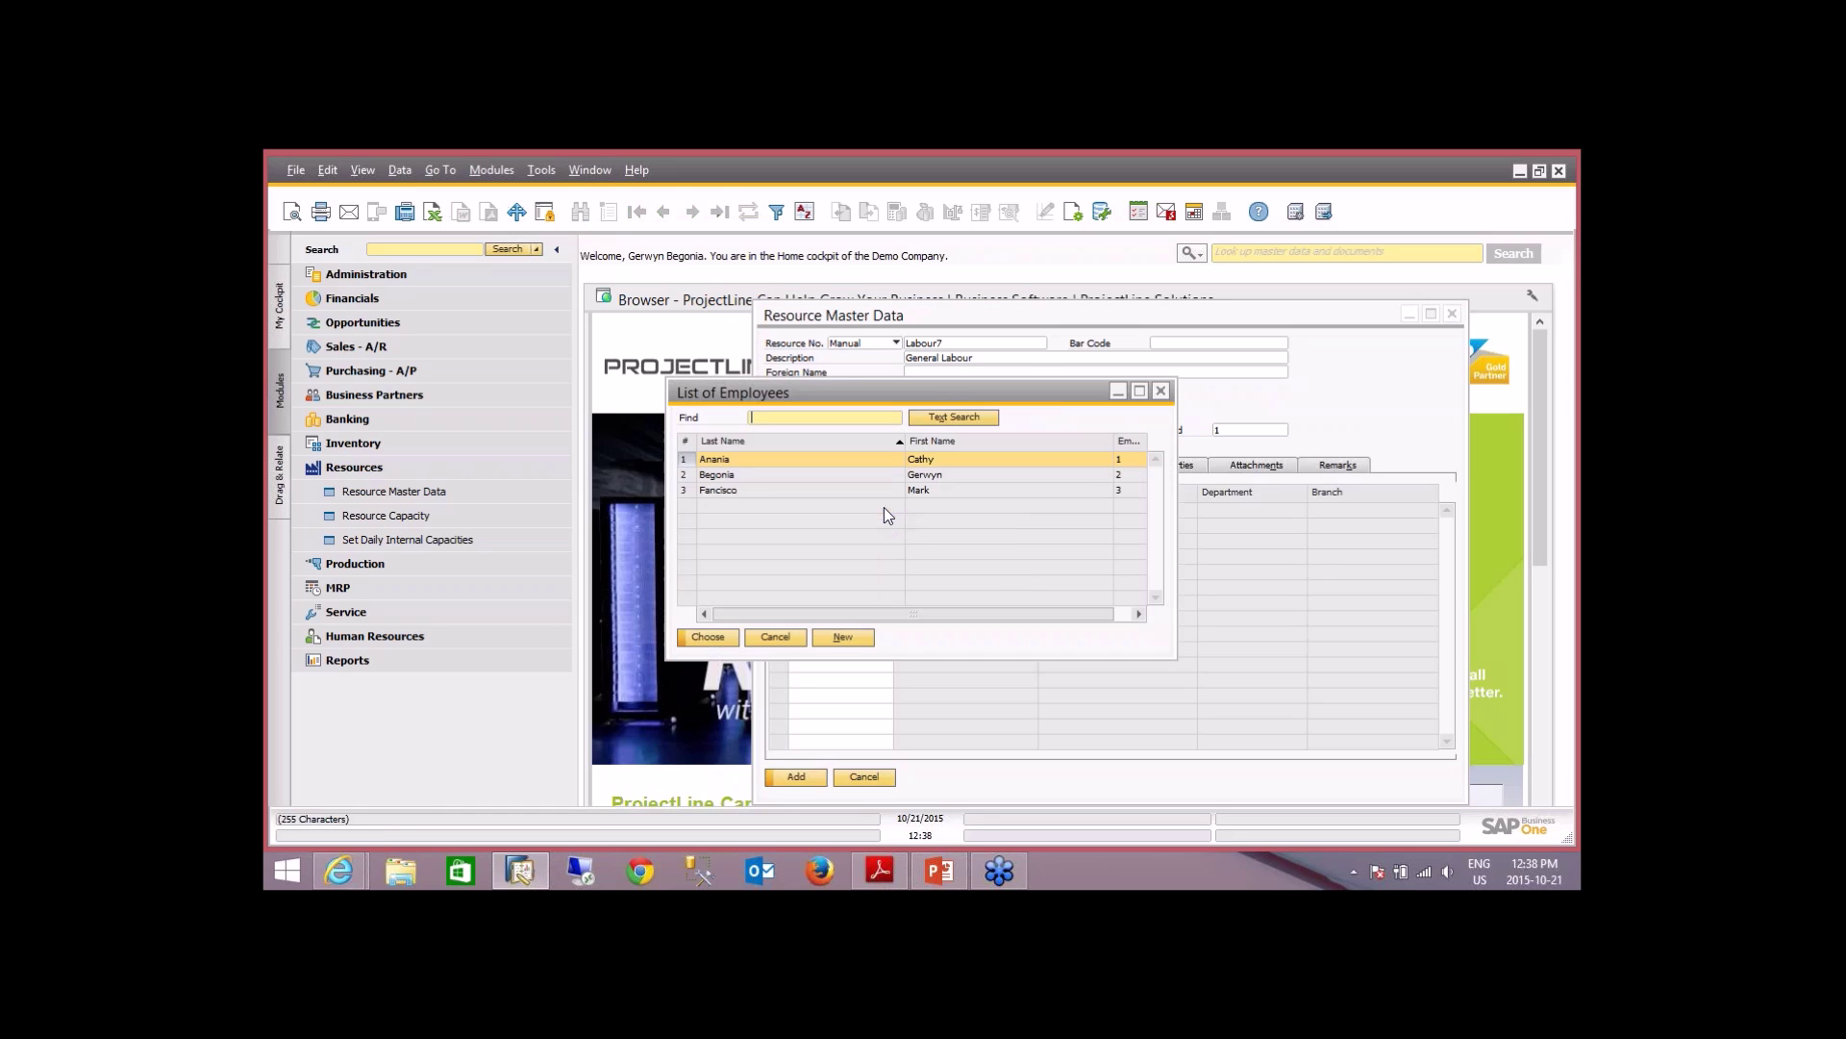
{"action": "double_click", "coordinate": [844, 479]}
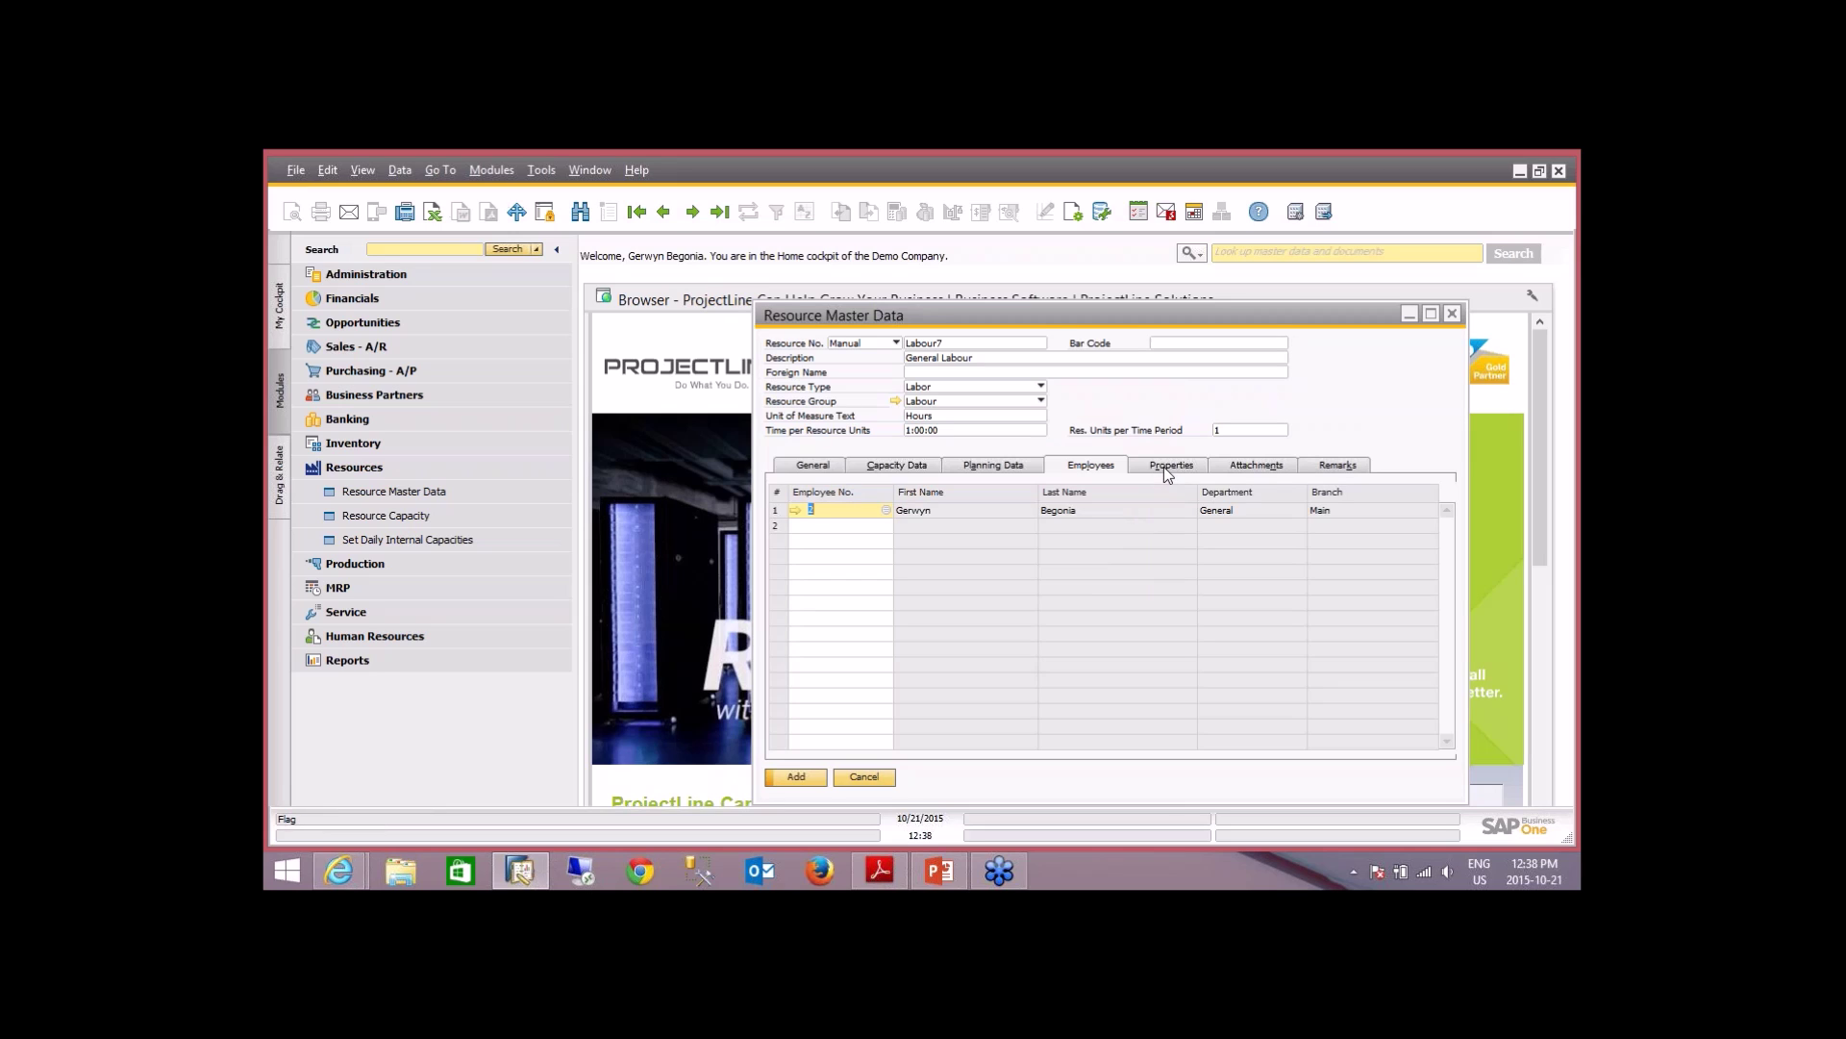
- Check the resource's properties, attachments, remarks and general data, add the Labour7 record and close the form
{"action": "left_click", "coordinate": [1163, 465]}
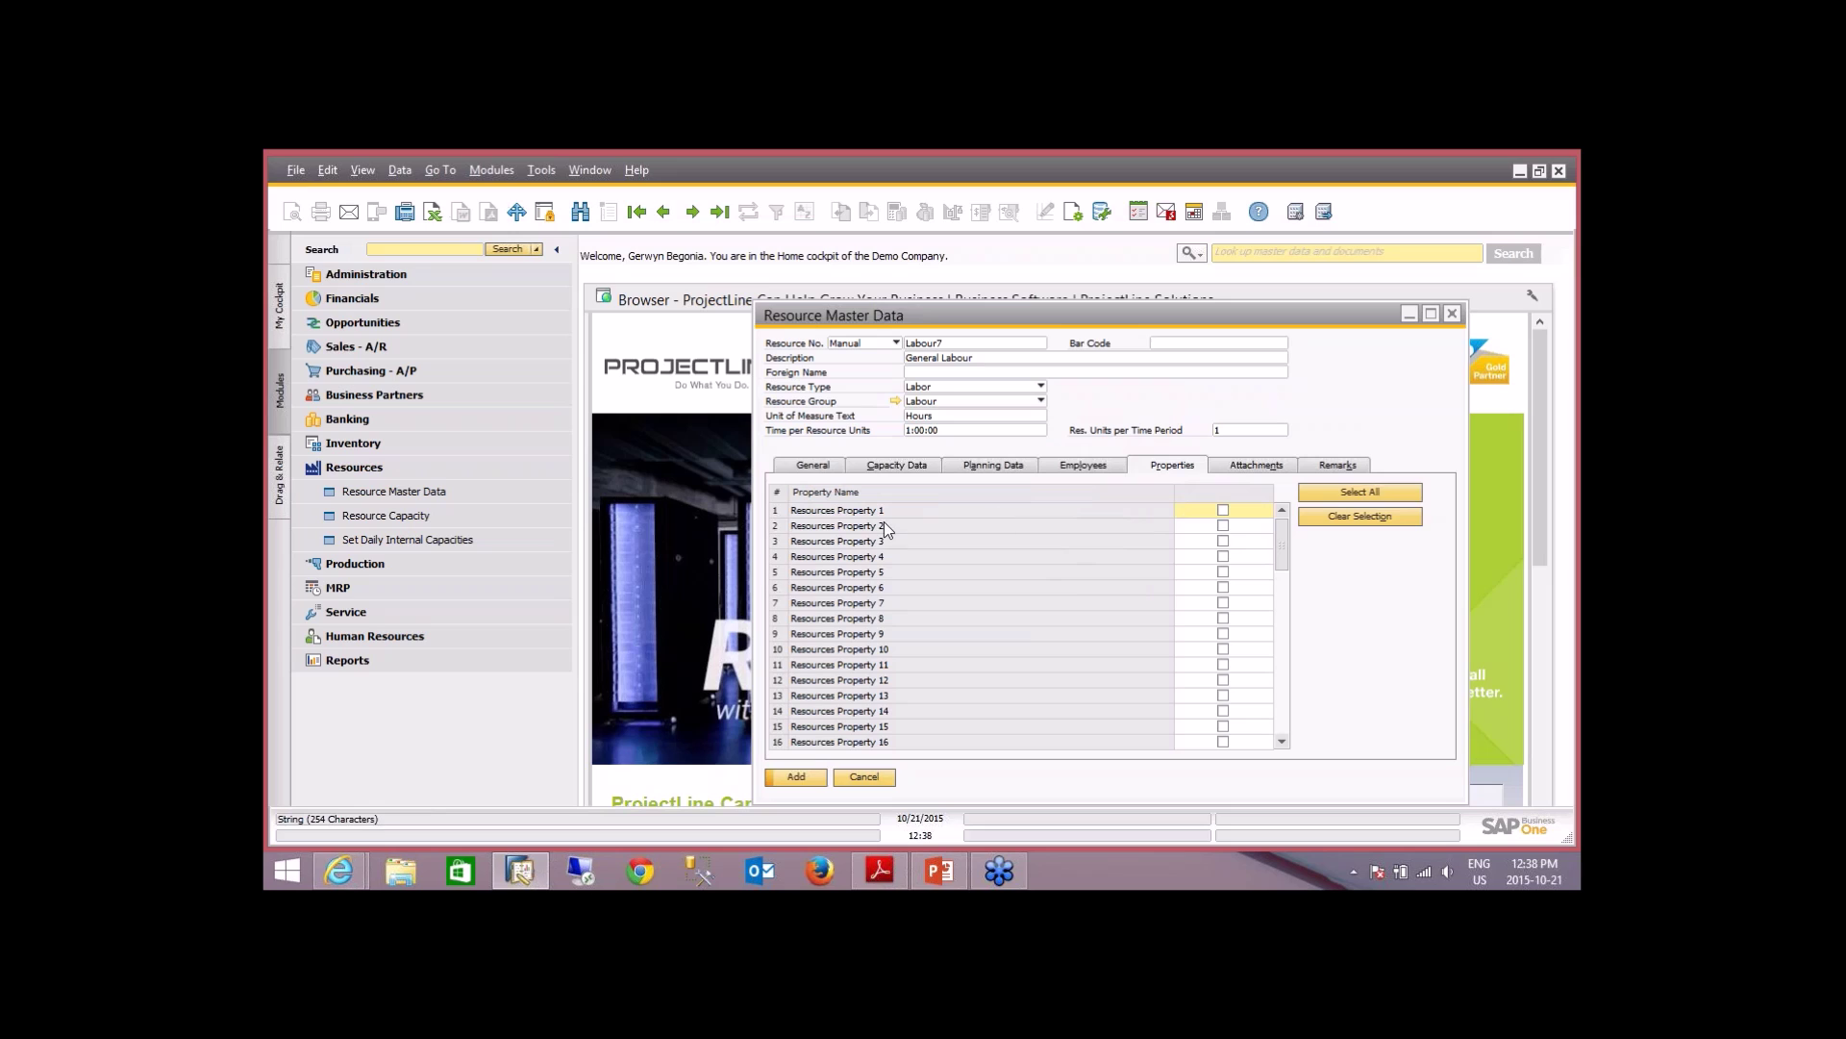
{"action": "left_click", "coordinate": [1237, 469]}
{"action": "left_click", "coordinate": [1319, 470]}
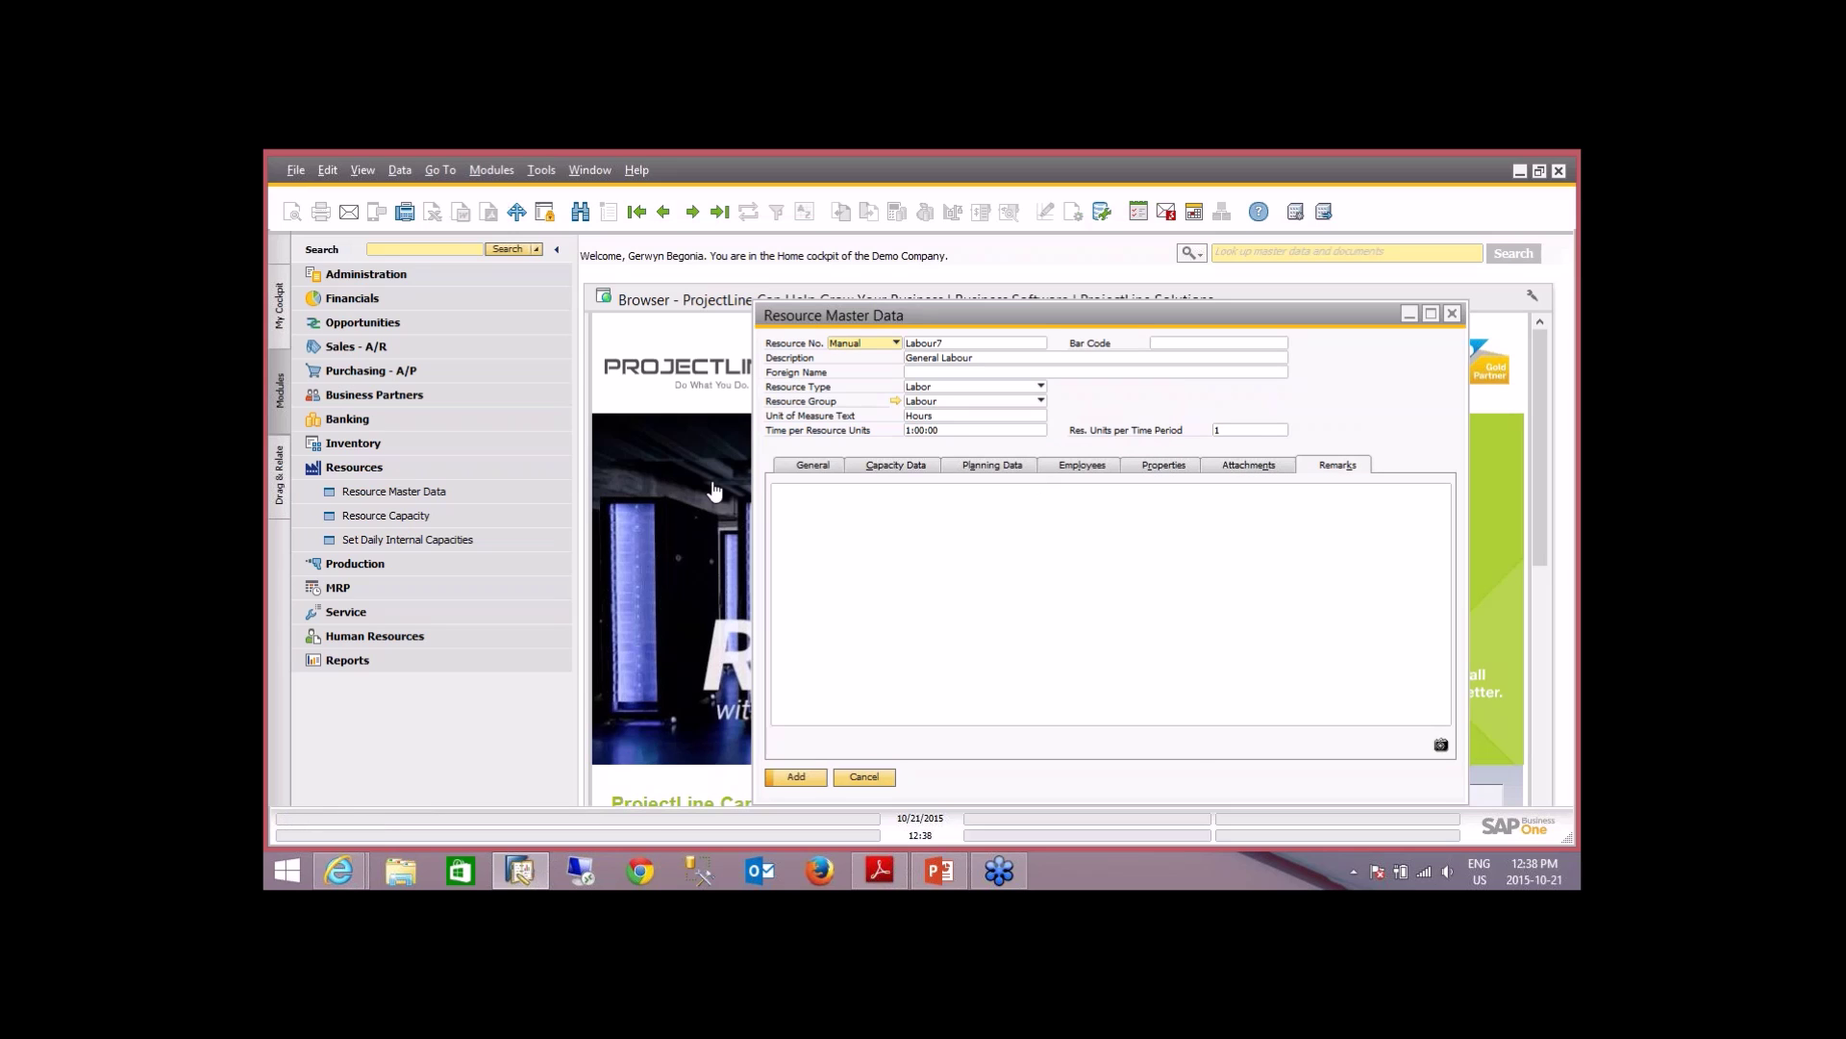
{"action": "left_click", "coordinate": [825, 464]}
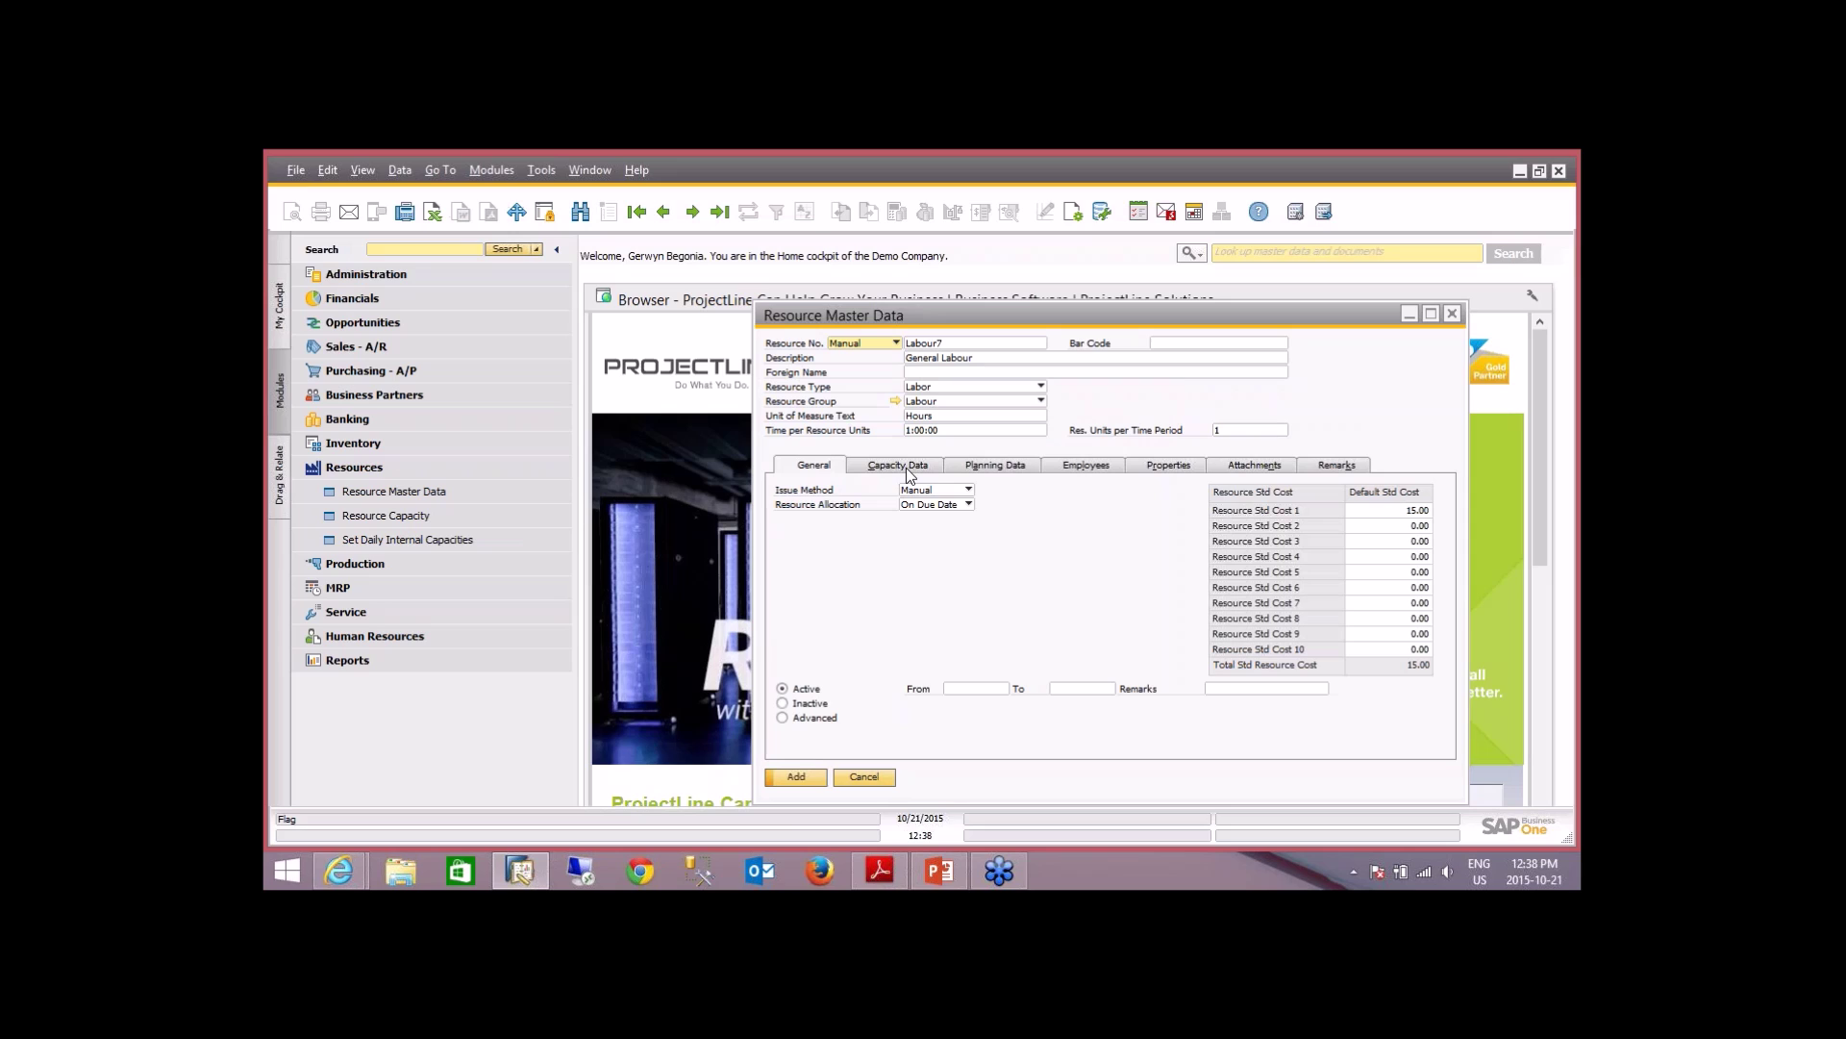
{"action": "left_click", "coordinate": [800, 777]}
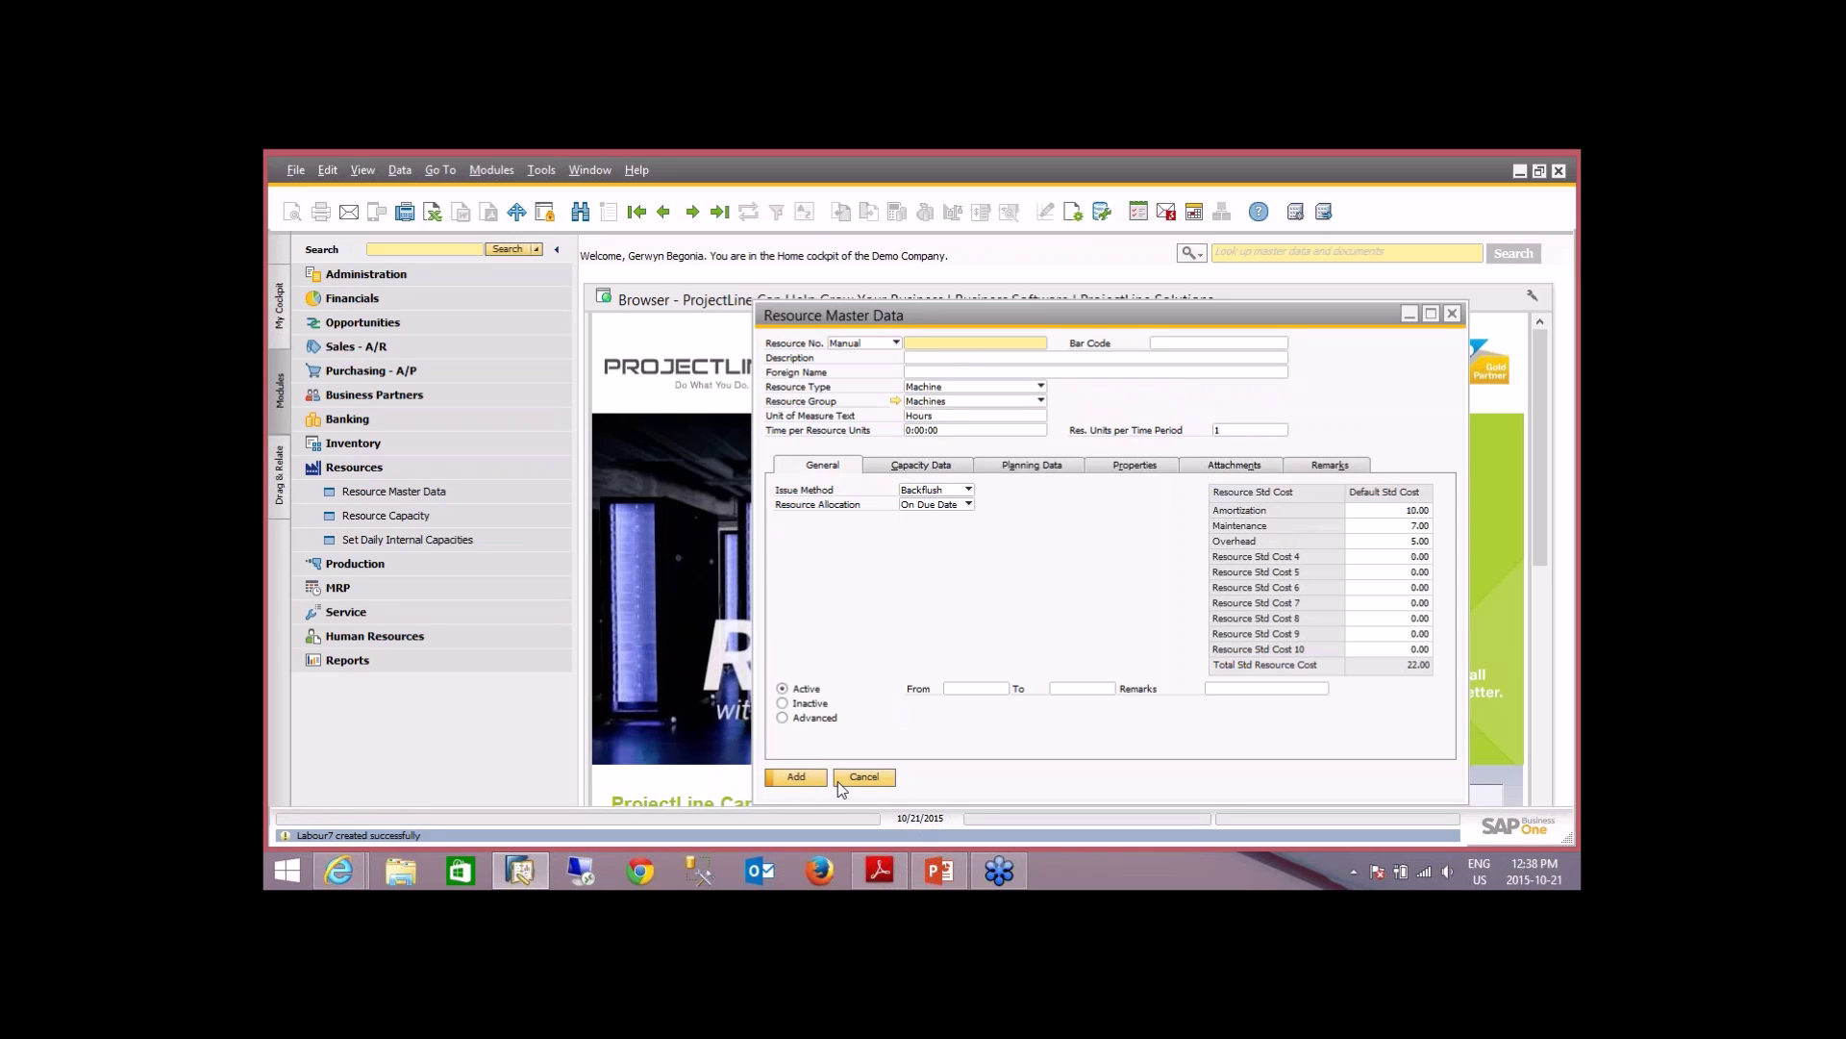
{"action": "left_click", "coordinate": [865, 777]}
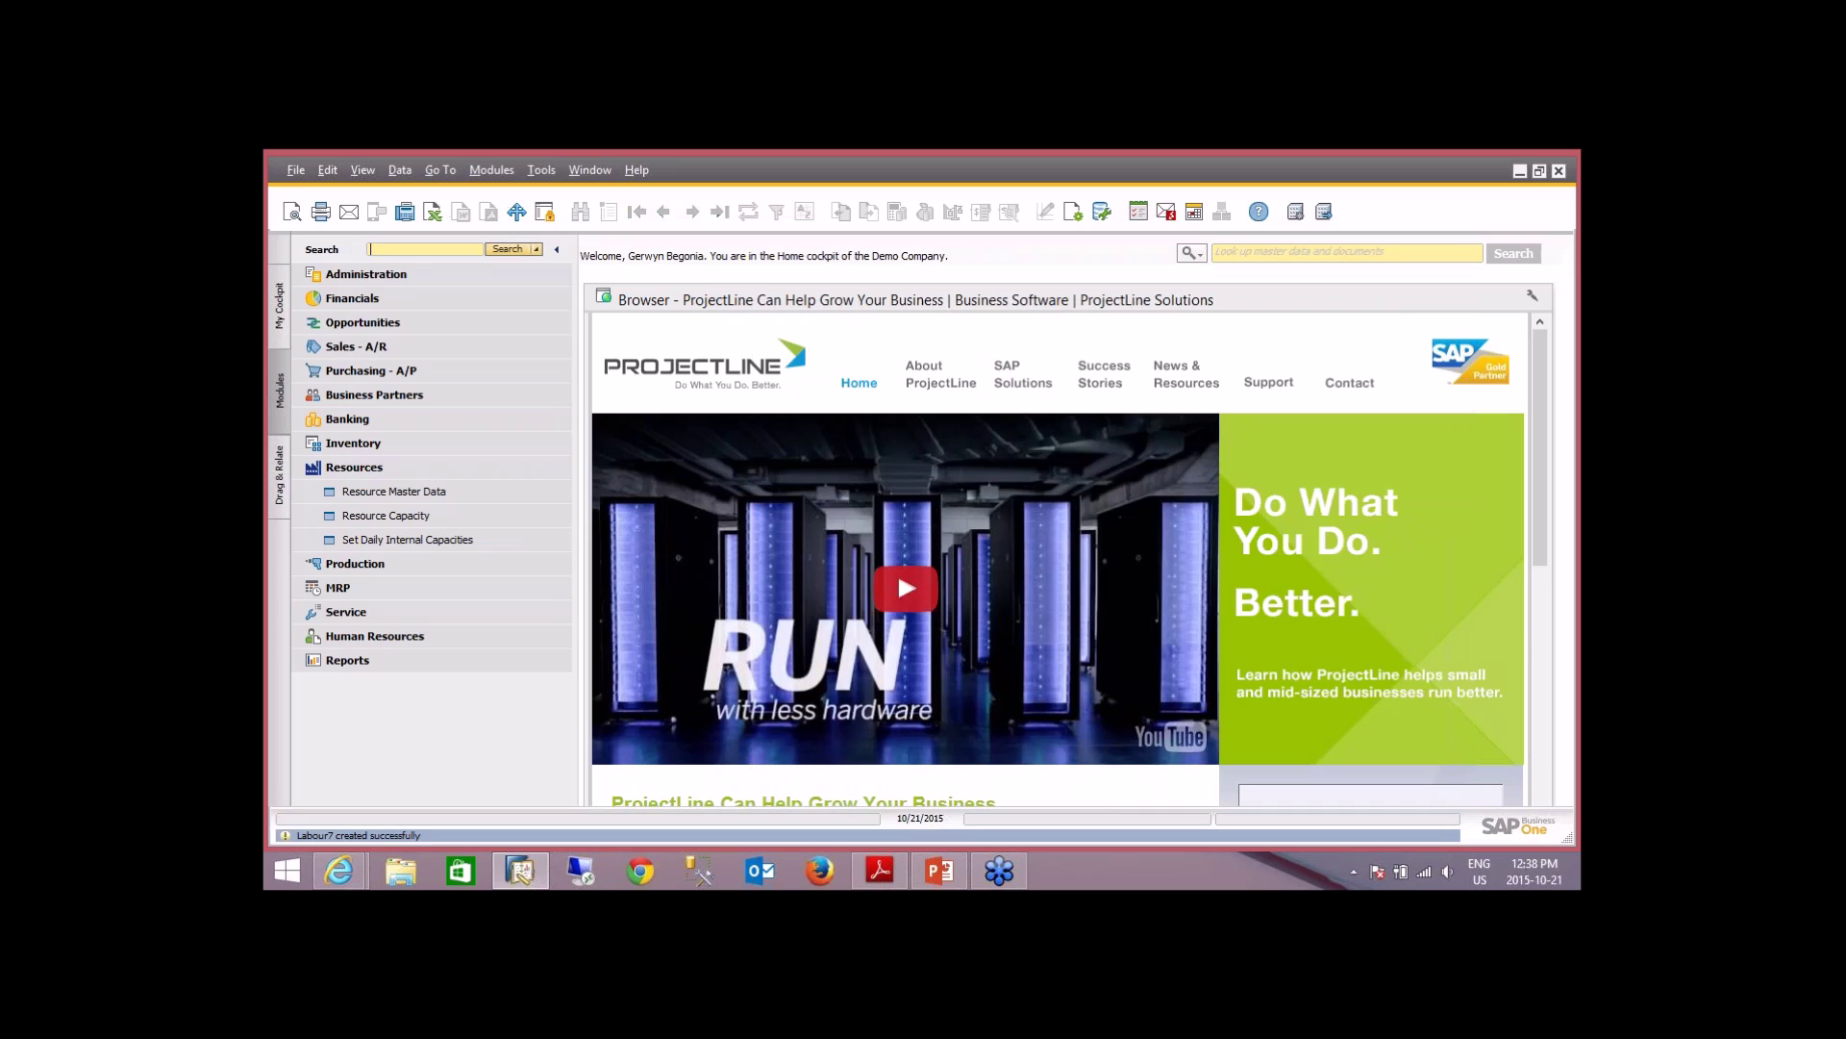
- Open Resource Capacity and set the resource number range from Labour7 to Labour7
{"action": "left_click", "coordinate": [432, 516]}
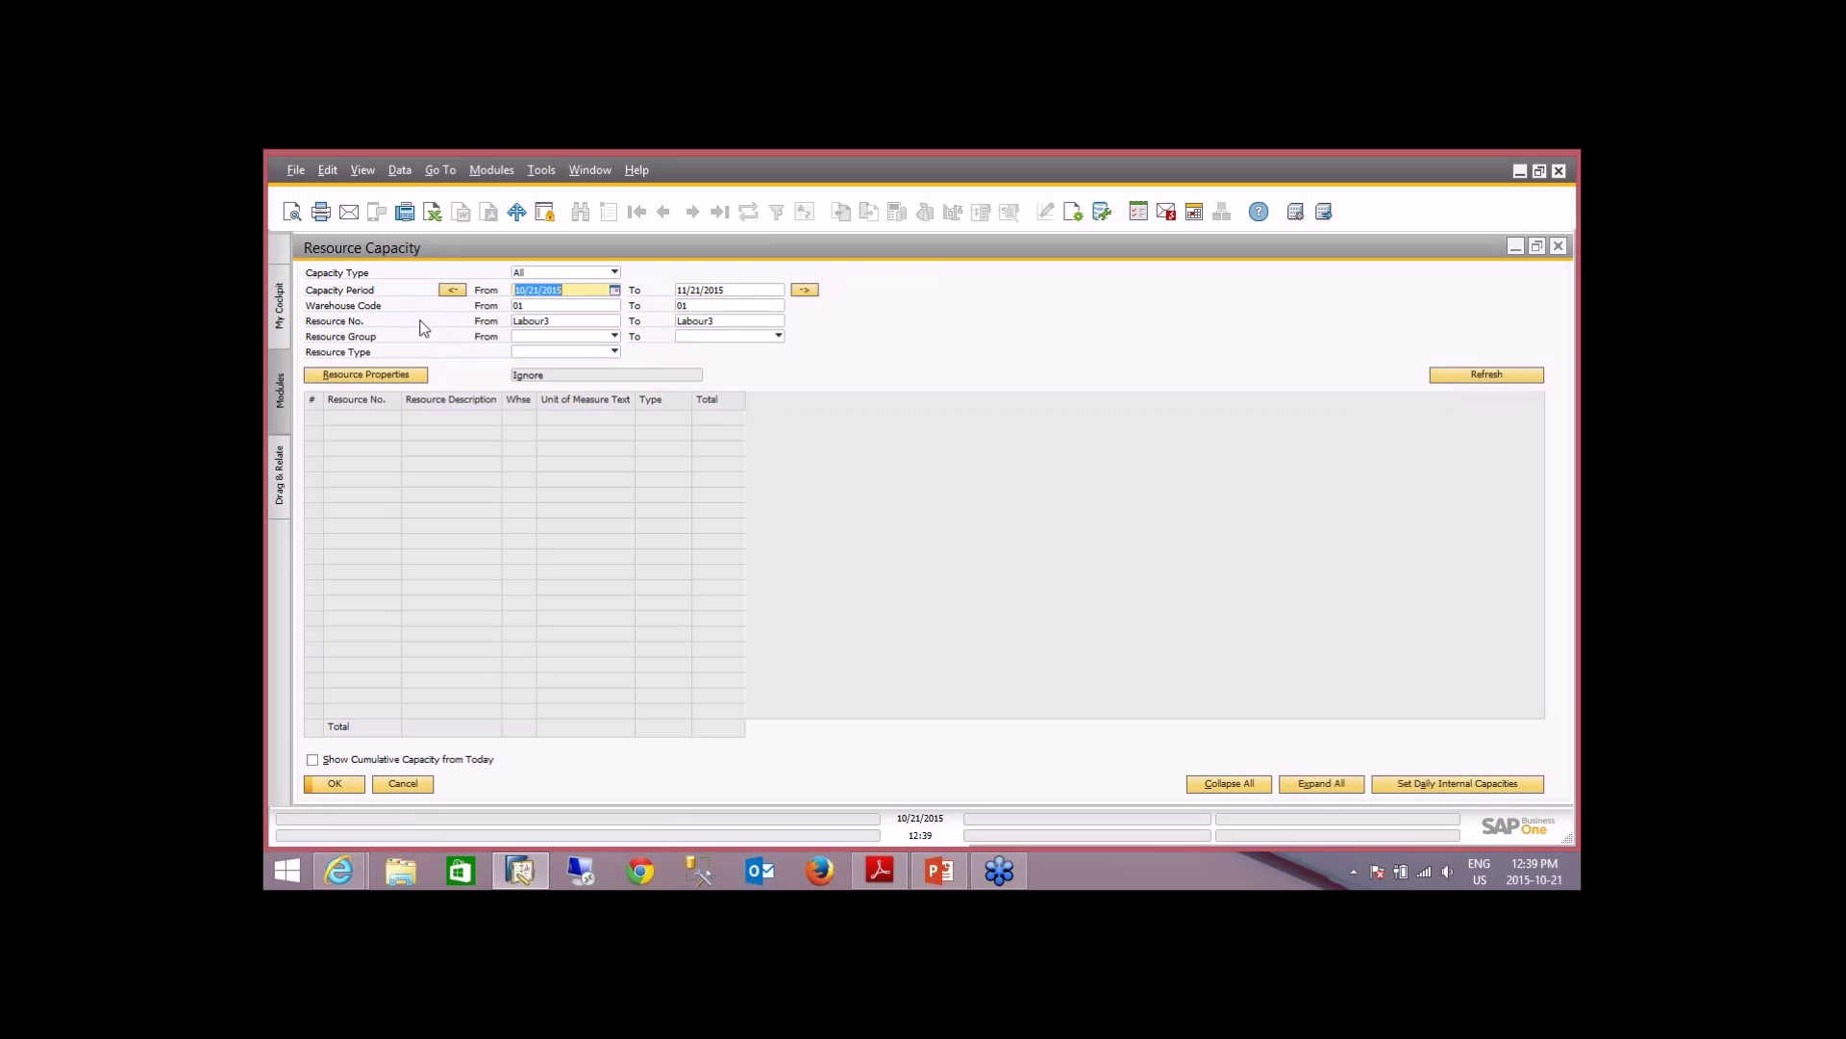
{"action": "left_click", "coordinate": [574, 321]}
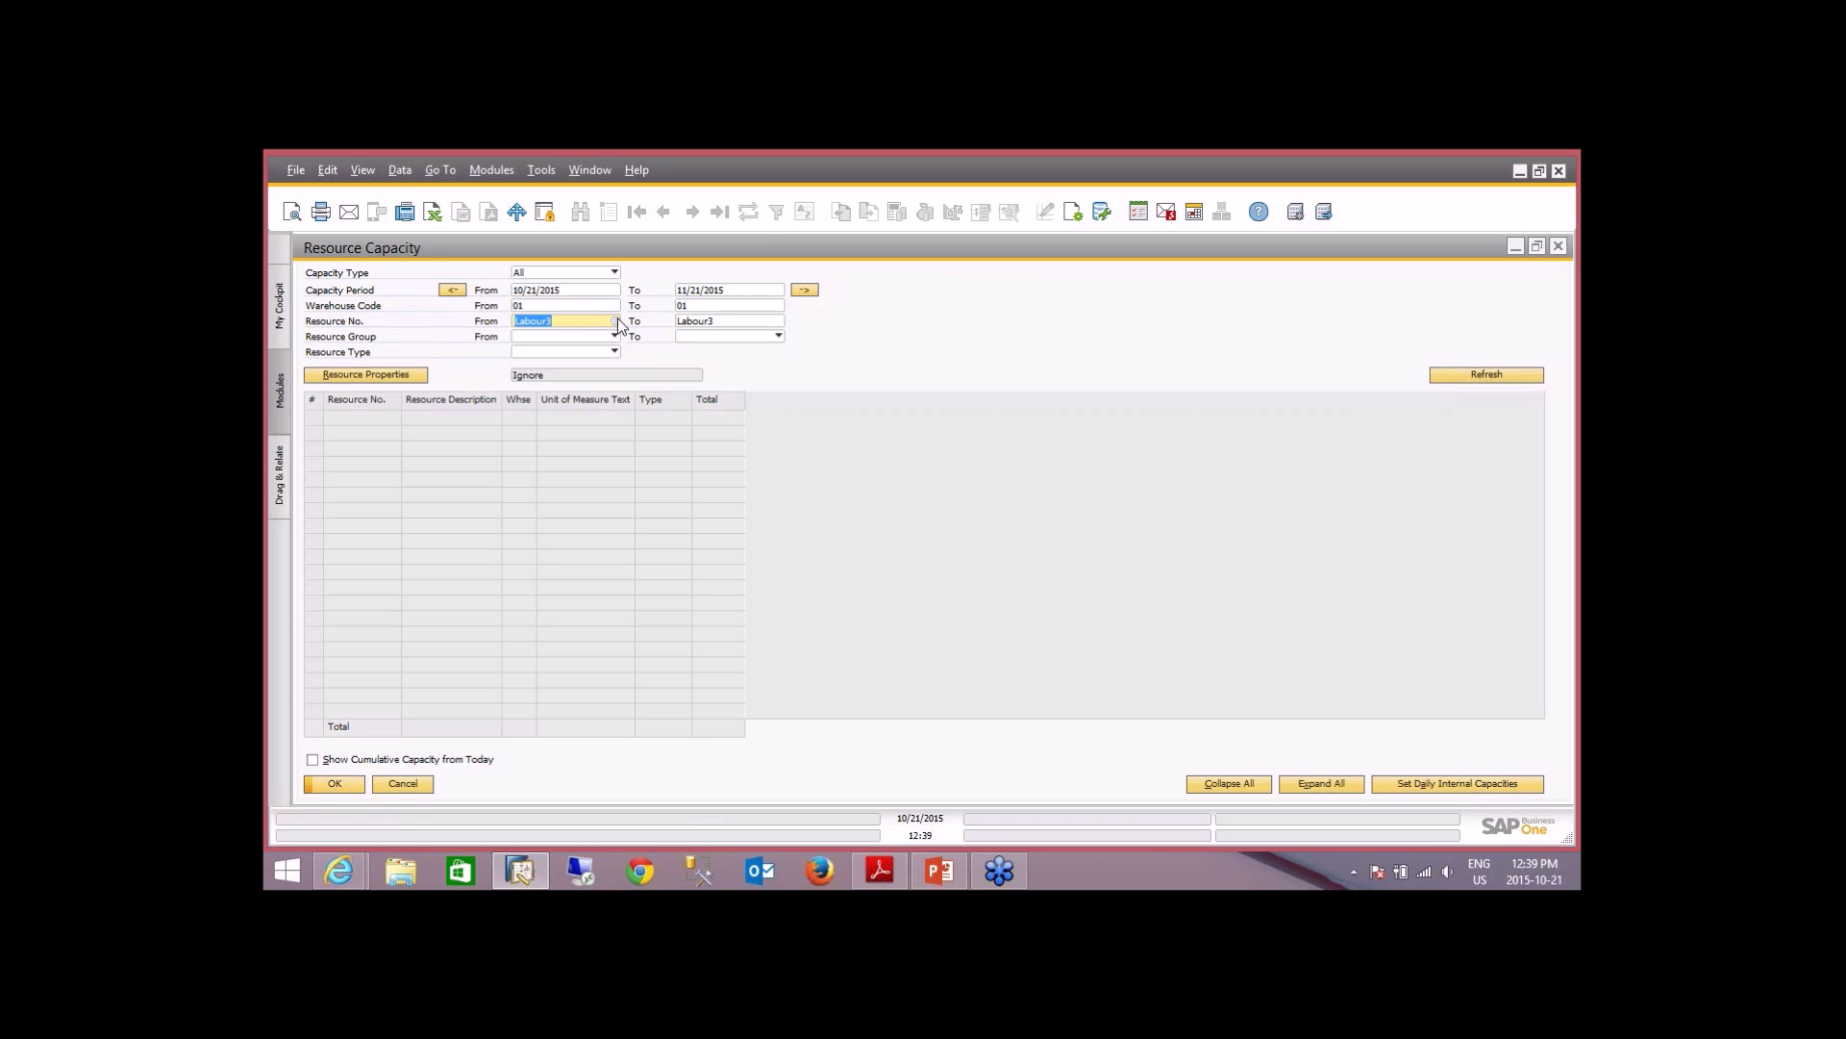
{"action": "key", "text": "Delete"}
{"action": "left_click", "coordinate": [685, 325]}
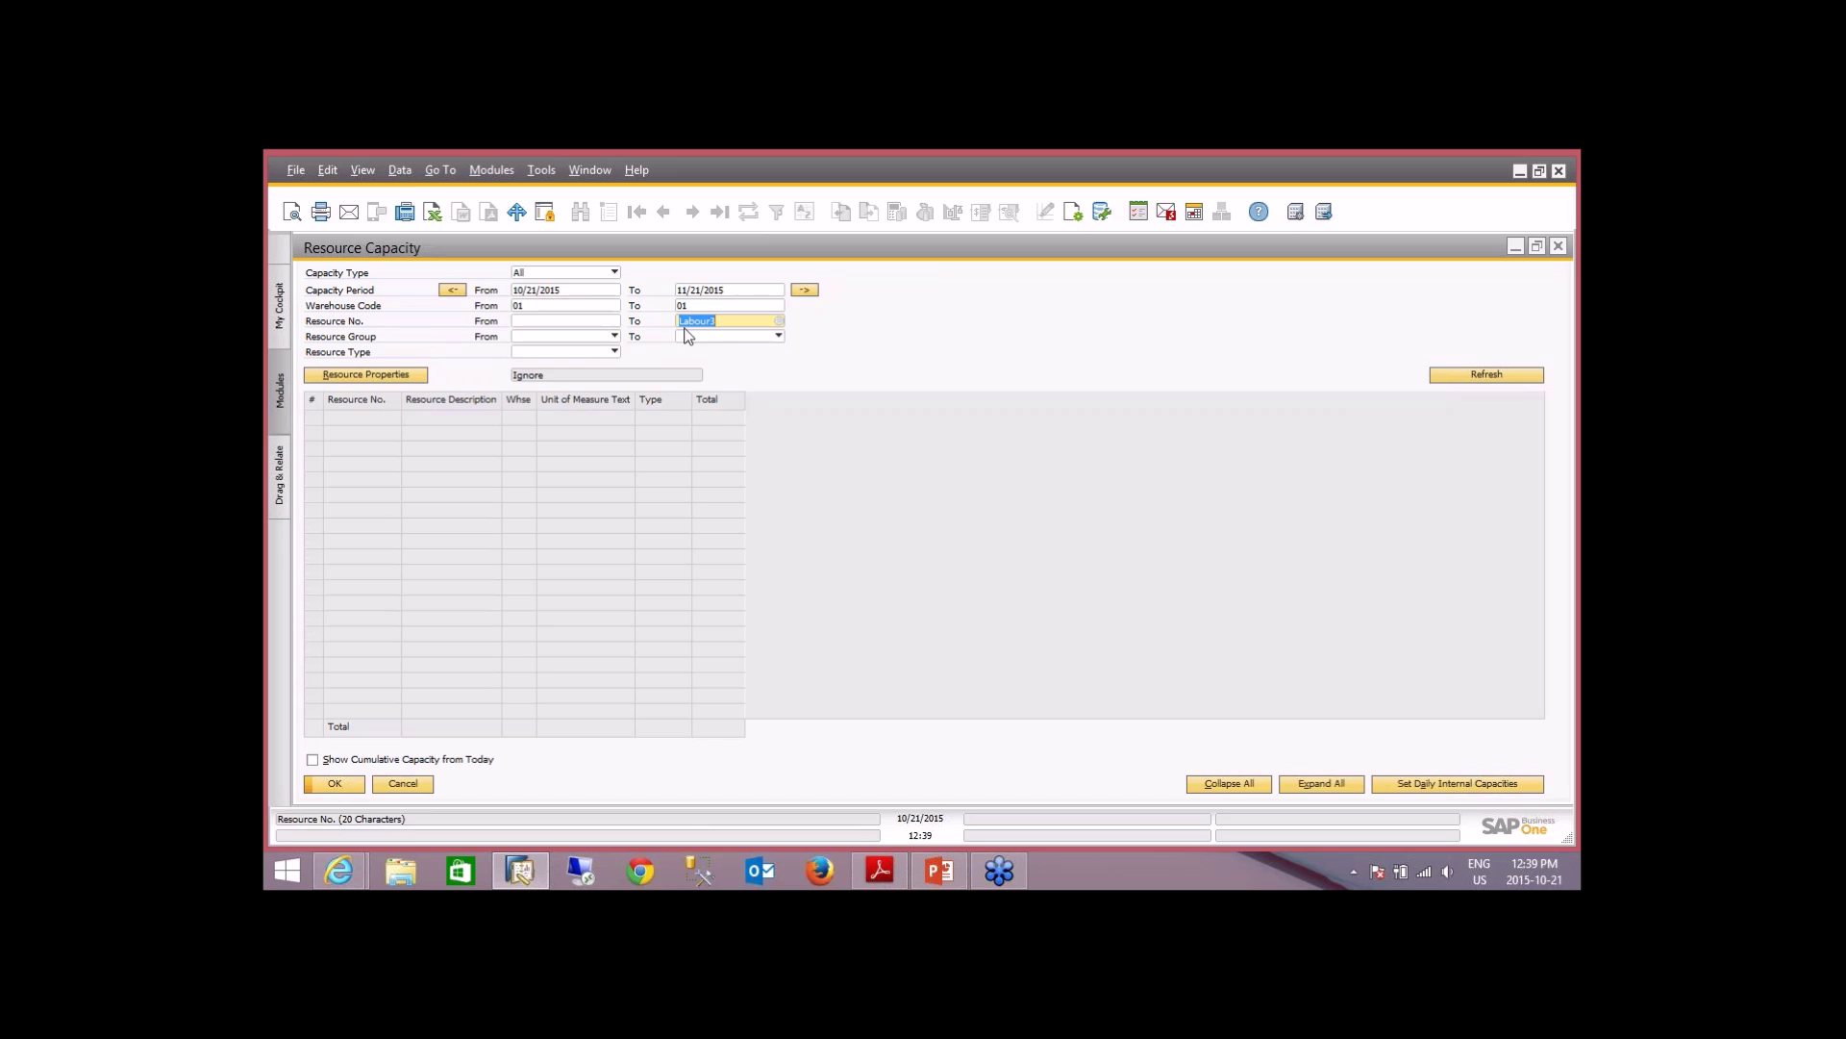
{"action": "key", "text": "Delete"}
{"action": "left_click", "coordinate": [613, 325]}
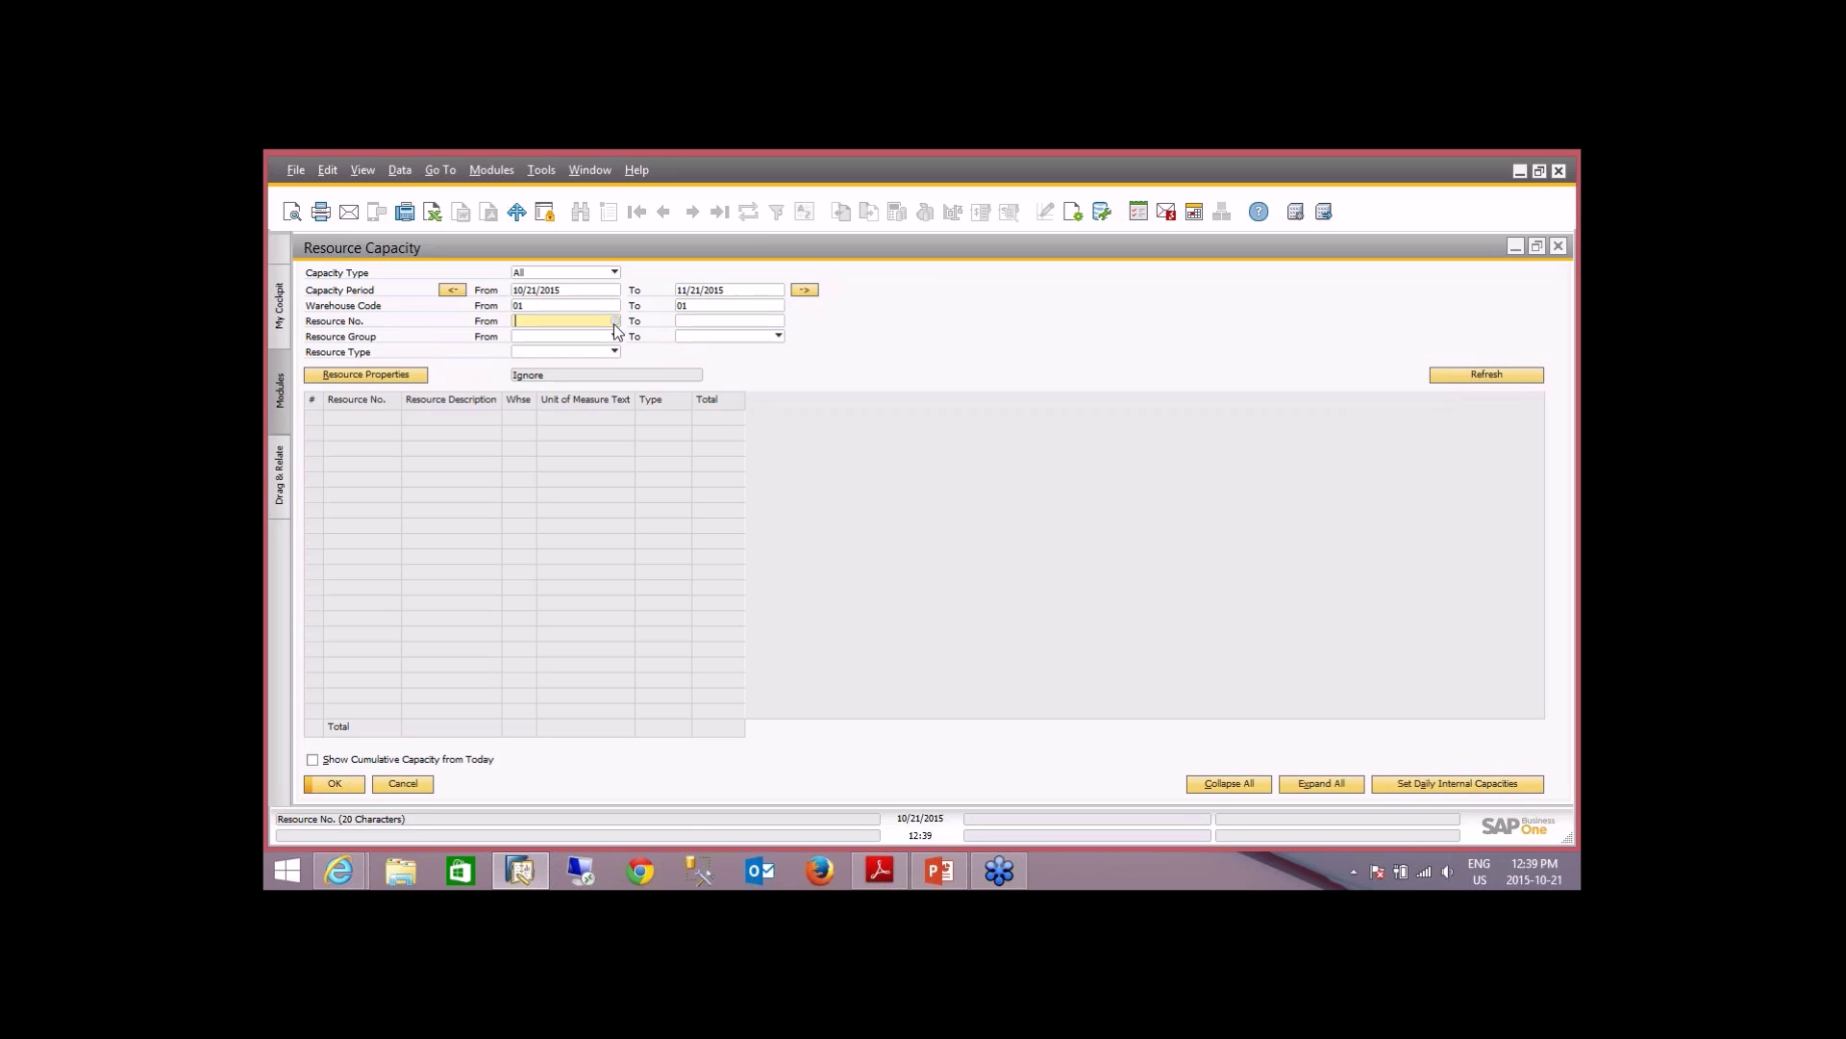
{"action": "left_click", "coordinate": [615, 321]}
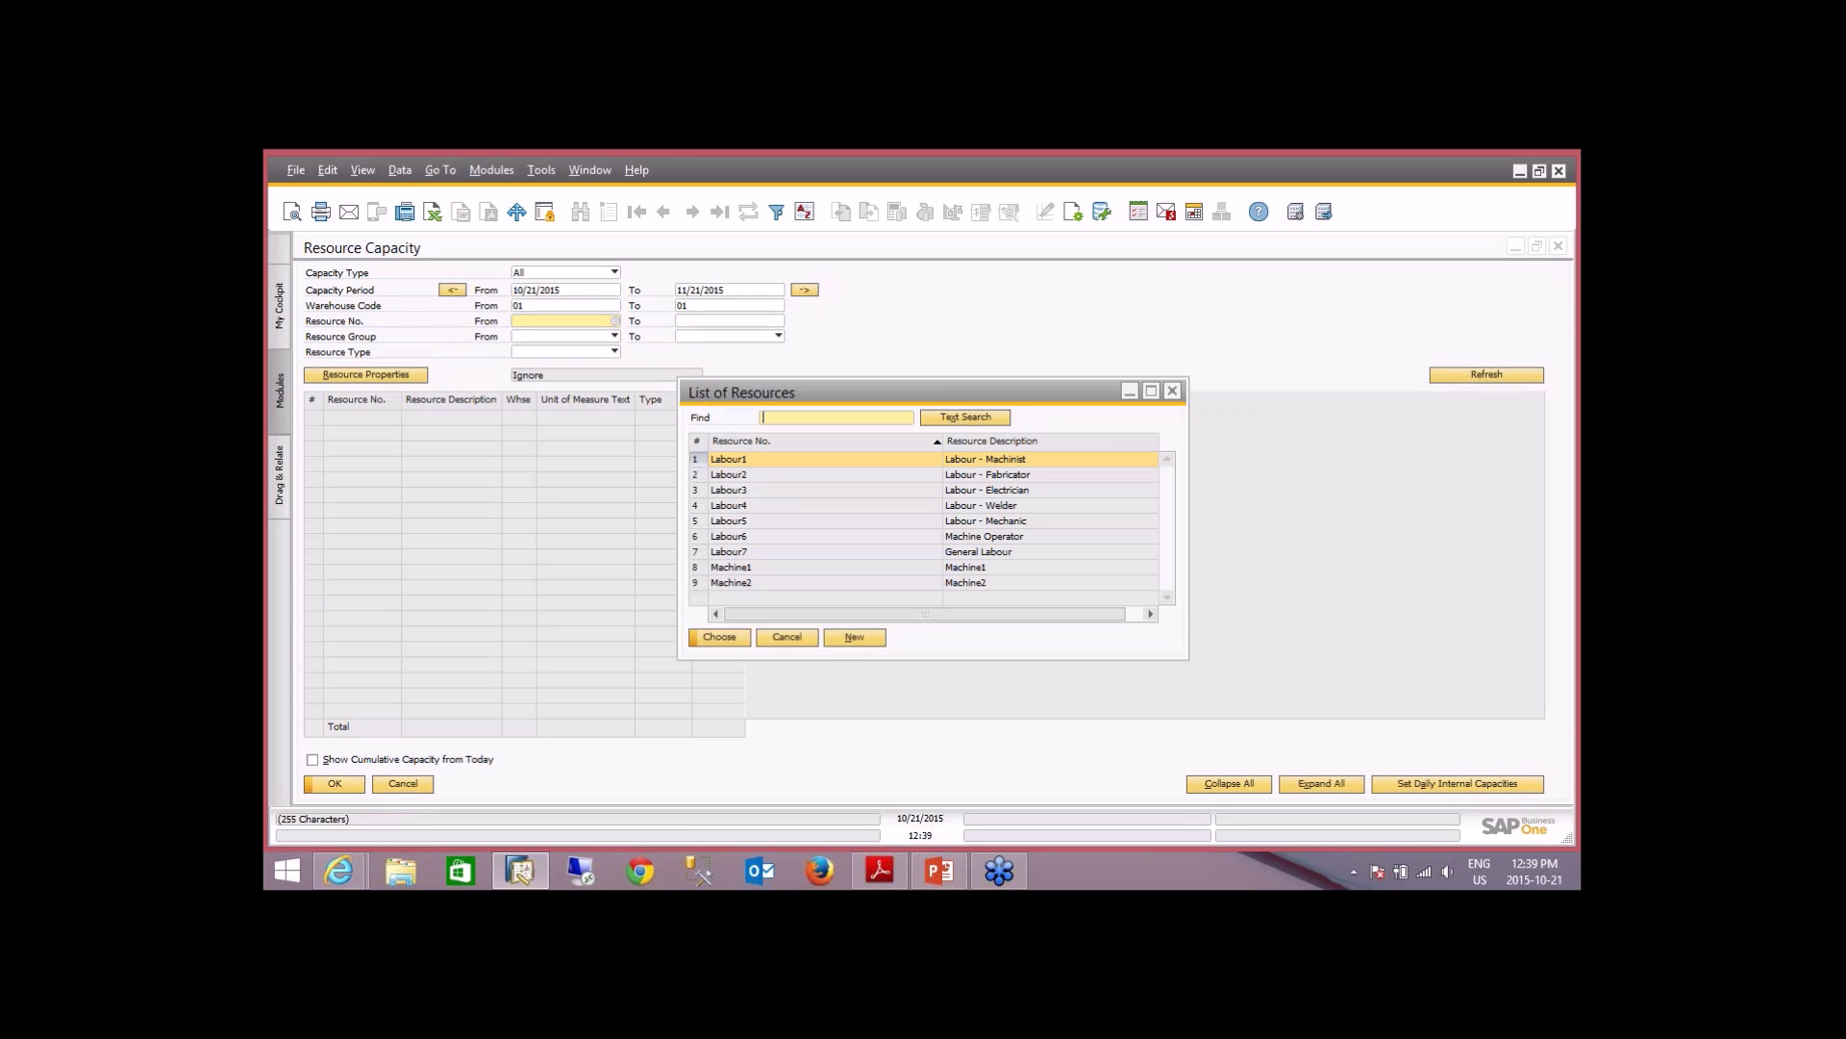
{"action": "double_click", "coordinate": [779, 553]}
{"action": "left_click", "coordinate": [748, 322]}
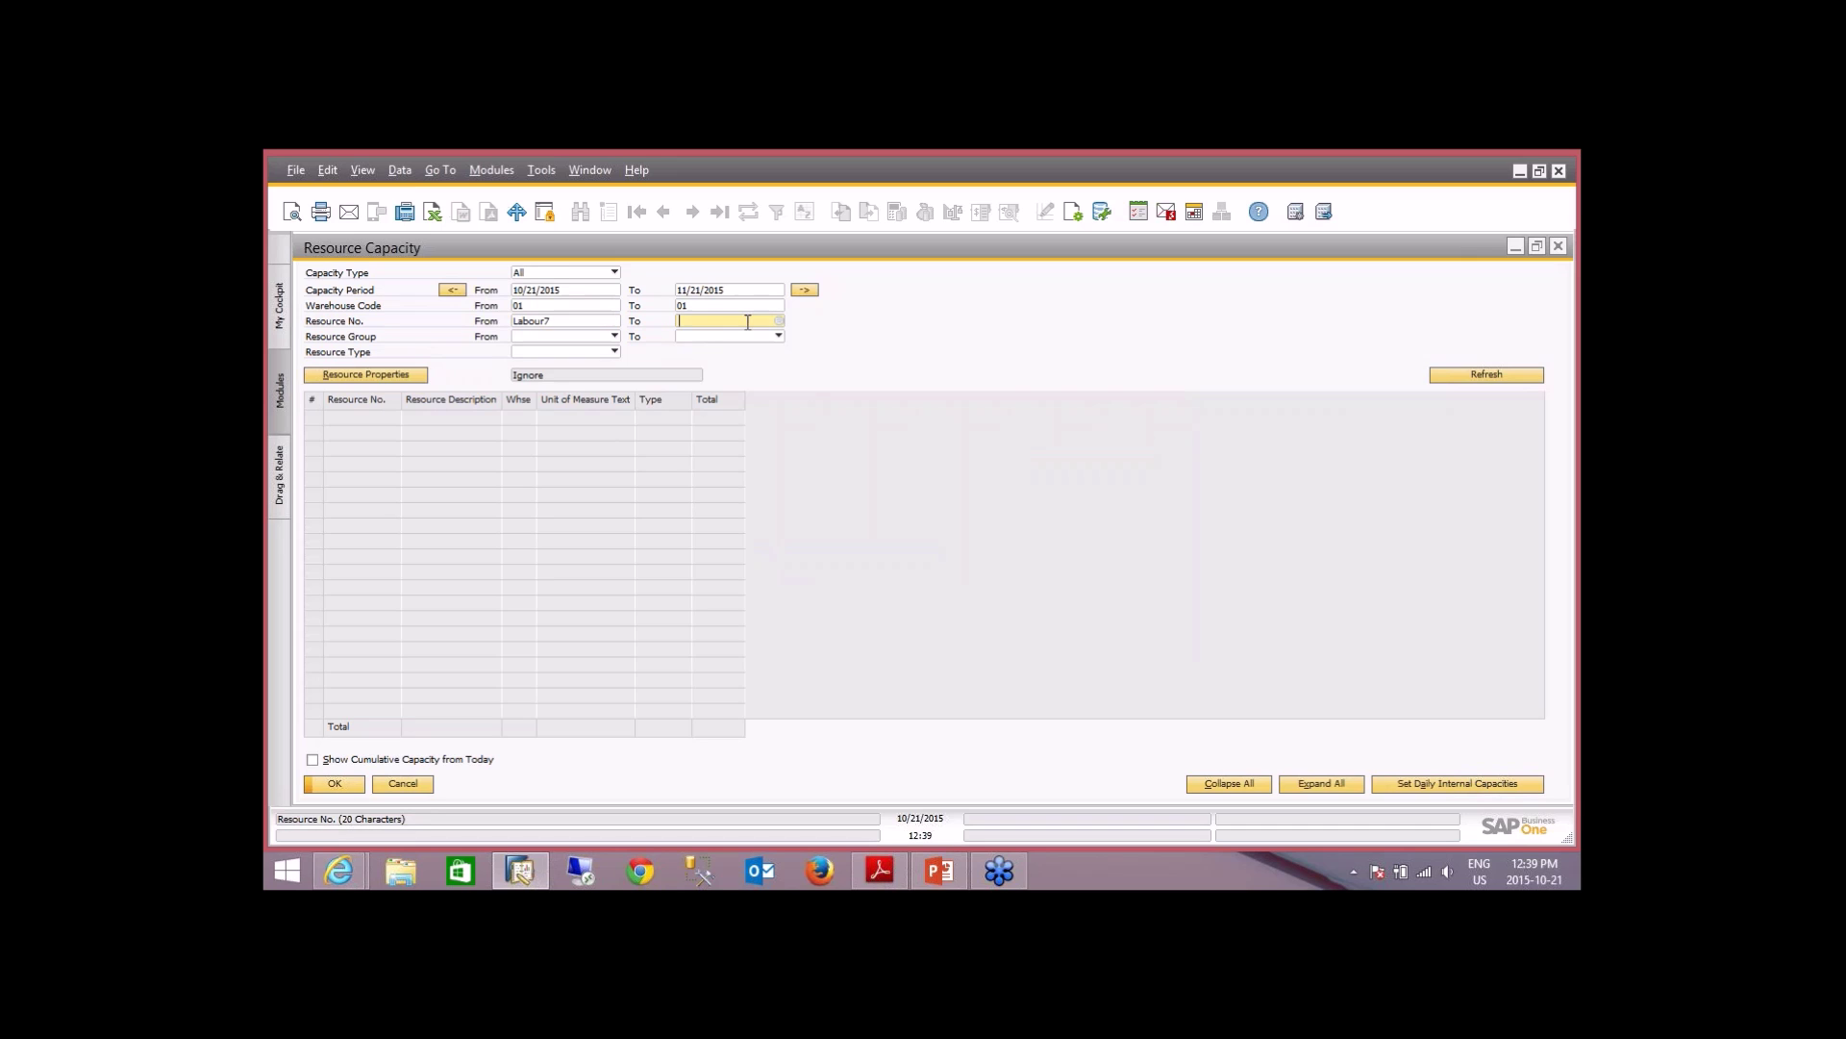
{"action": "left_click", "coordinate": [780, 321]}
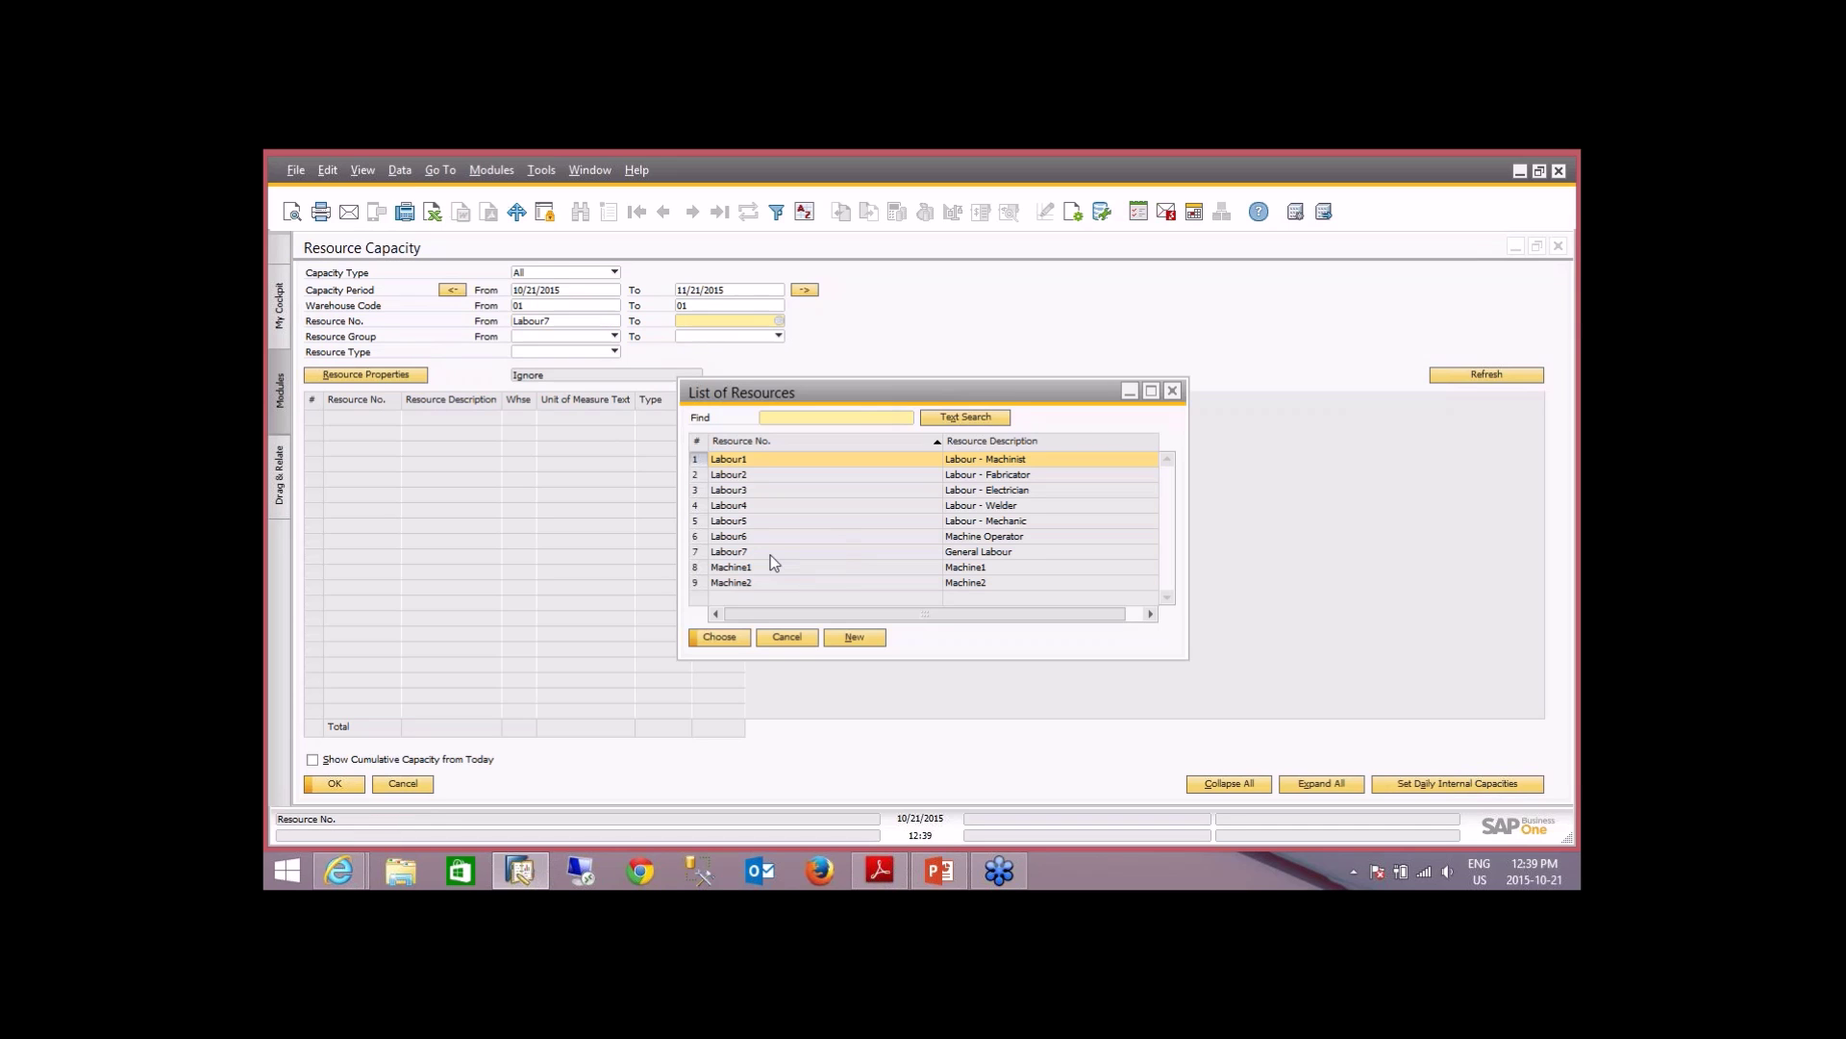
{"action": "double_click", "coordinate": [771, 551]}
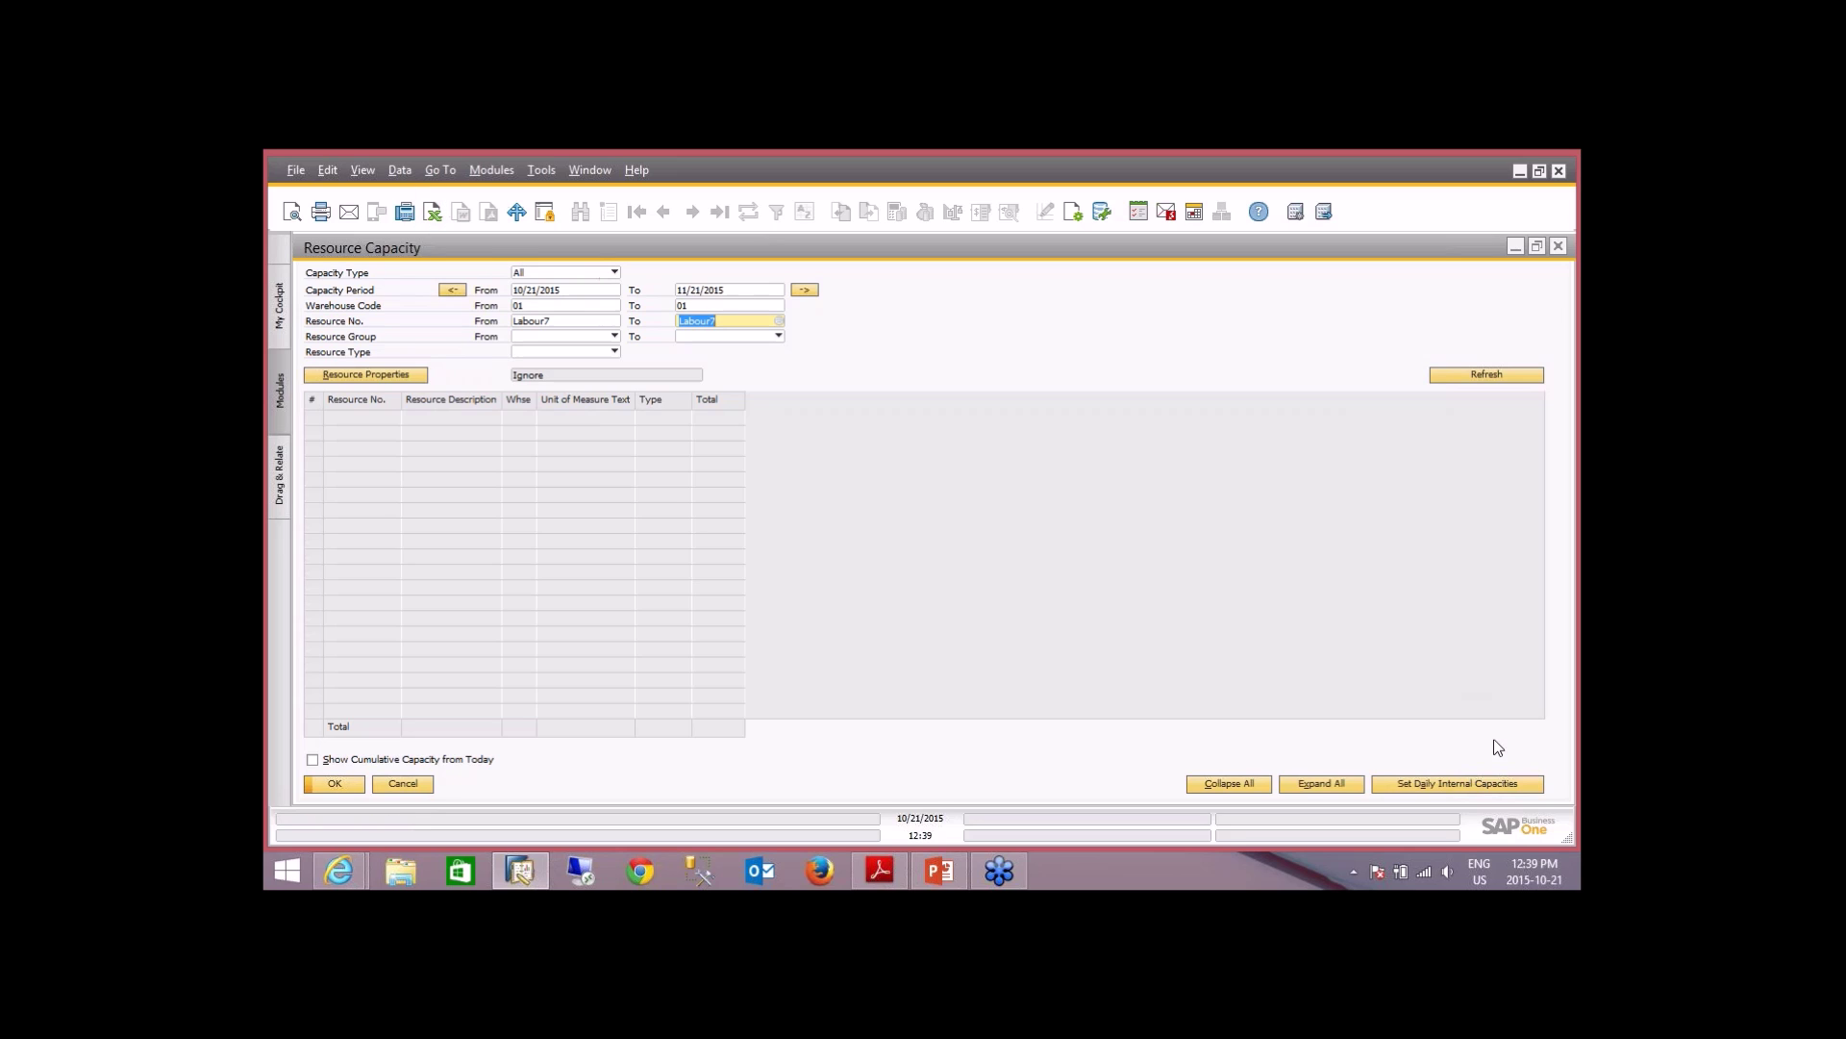
- Check the manual weekday option, update Labour7's daily internal capacities from the Resource Master Data planning data for Monday through Friday, and close the form
{"action": "left_click", "coordinate": [1498, 784]}
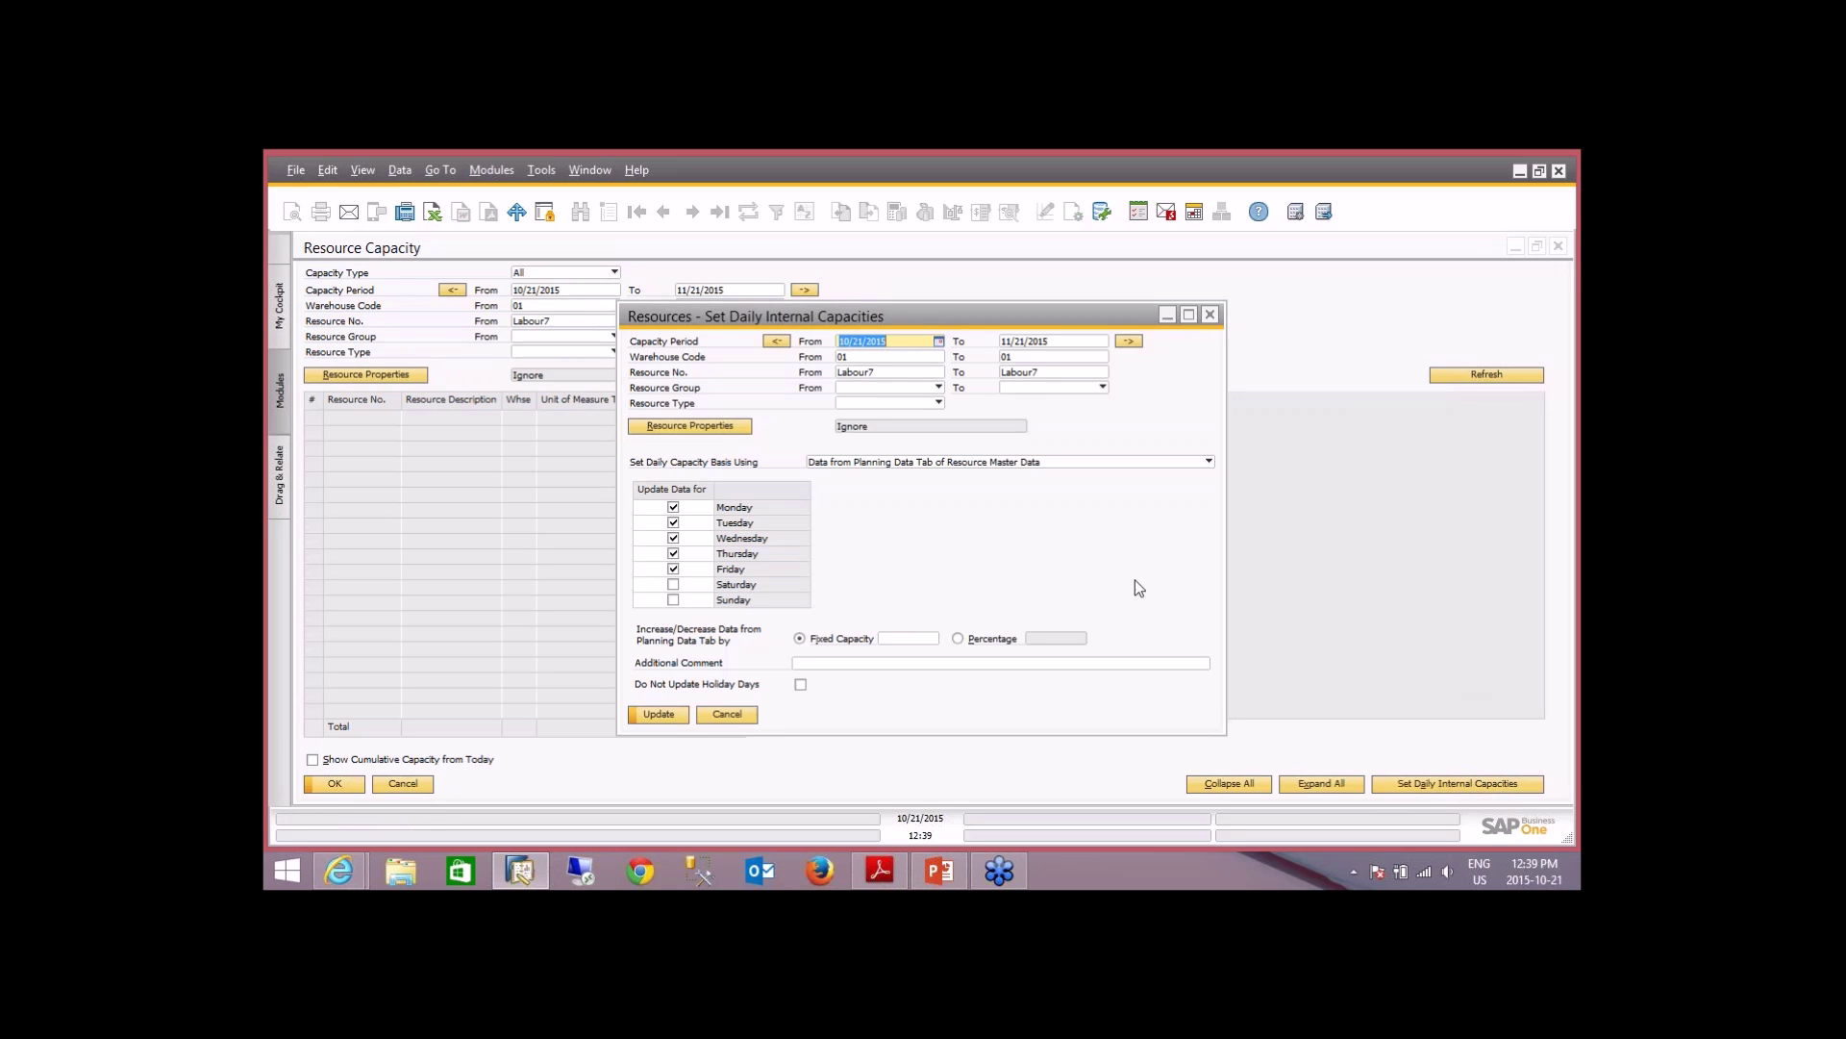
{"action": "left_click", "coordinate": [833, 461]}
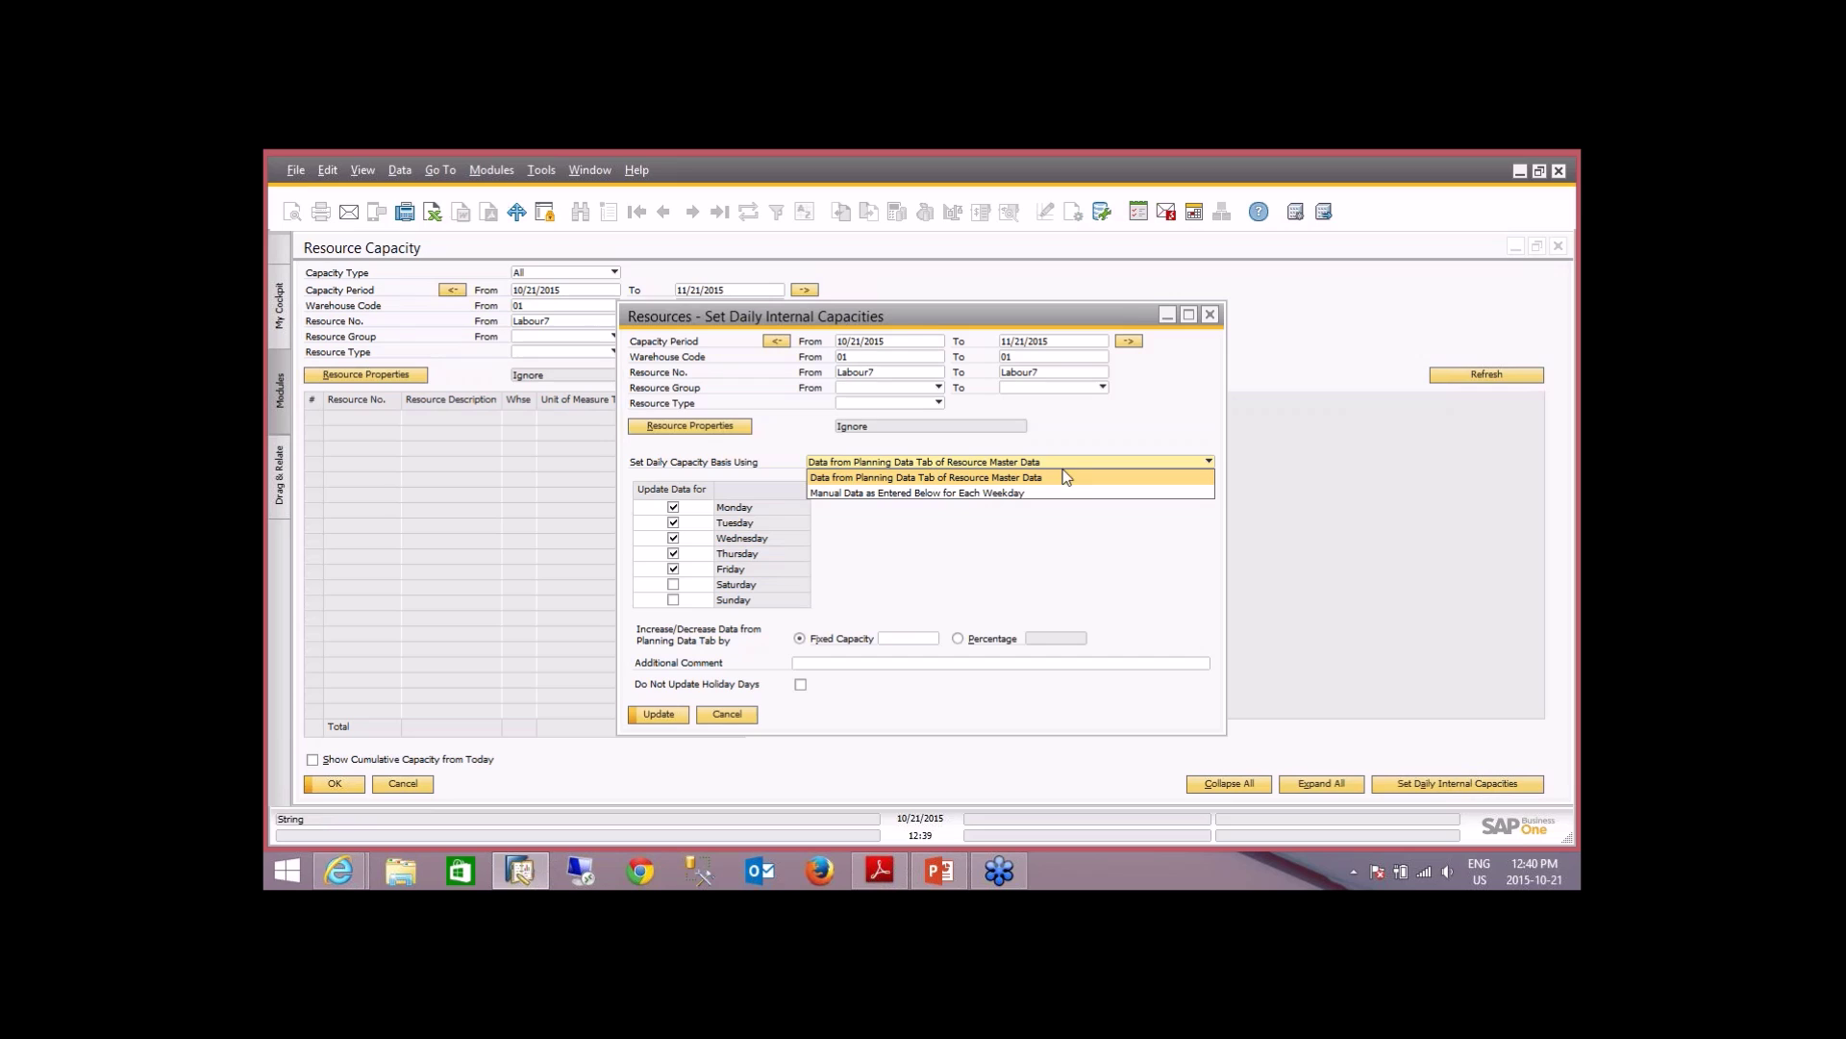
{"action": "left_click", "coordinate": [967, 493]}
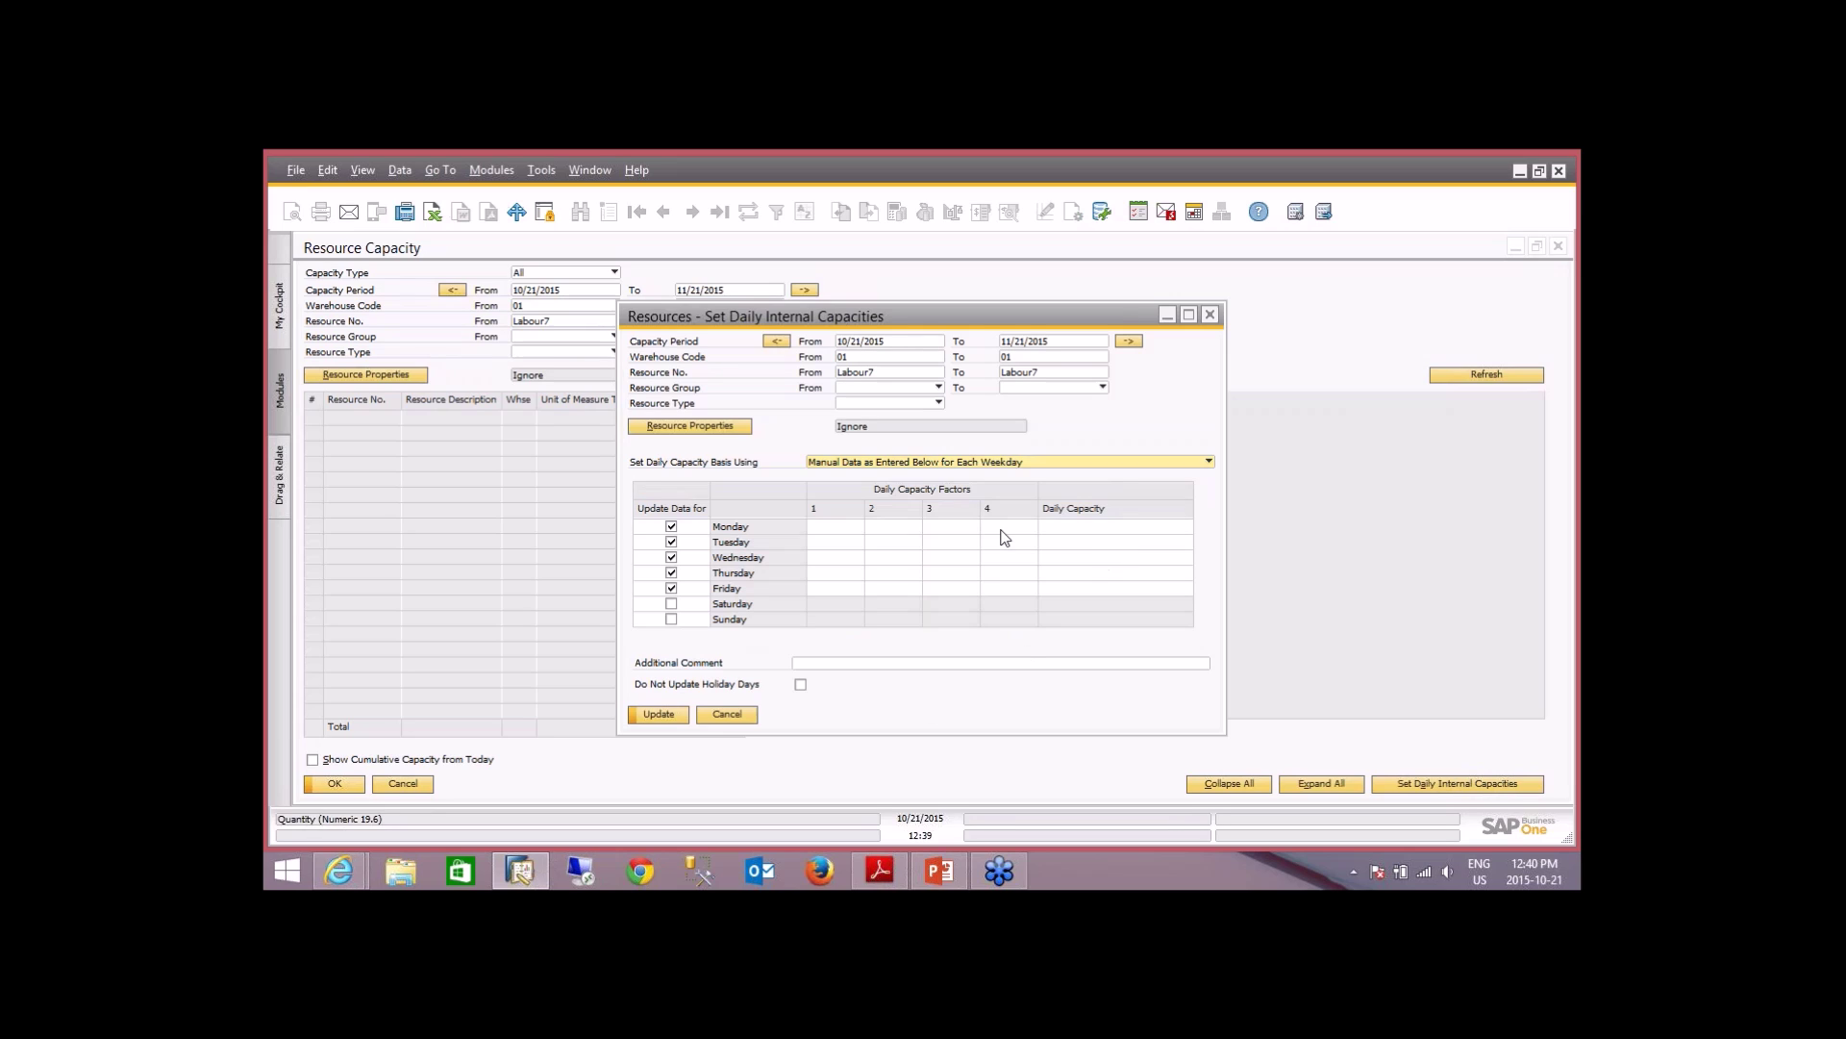
{"action": "left_click", "coordinate": [879, 465]}
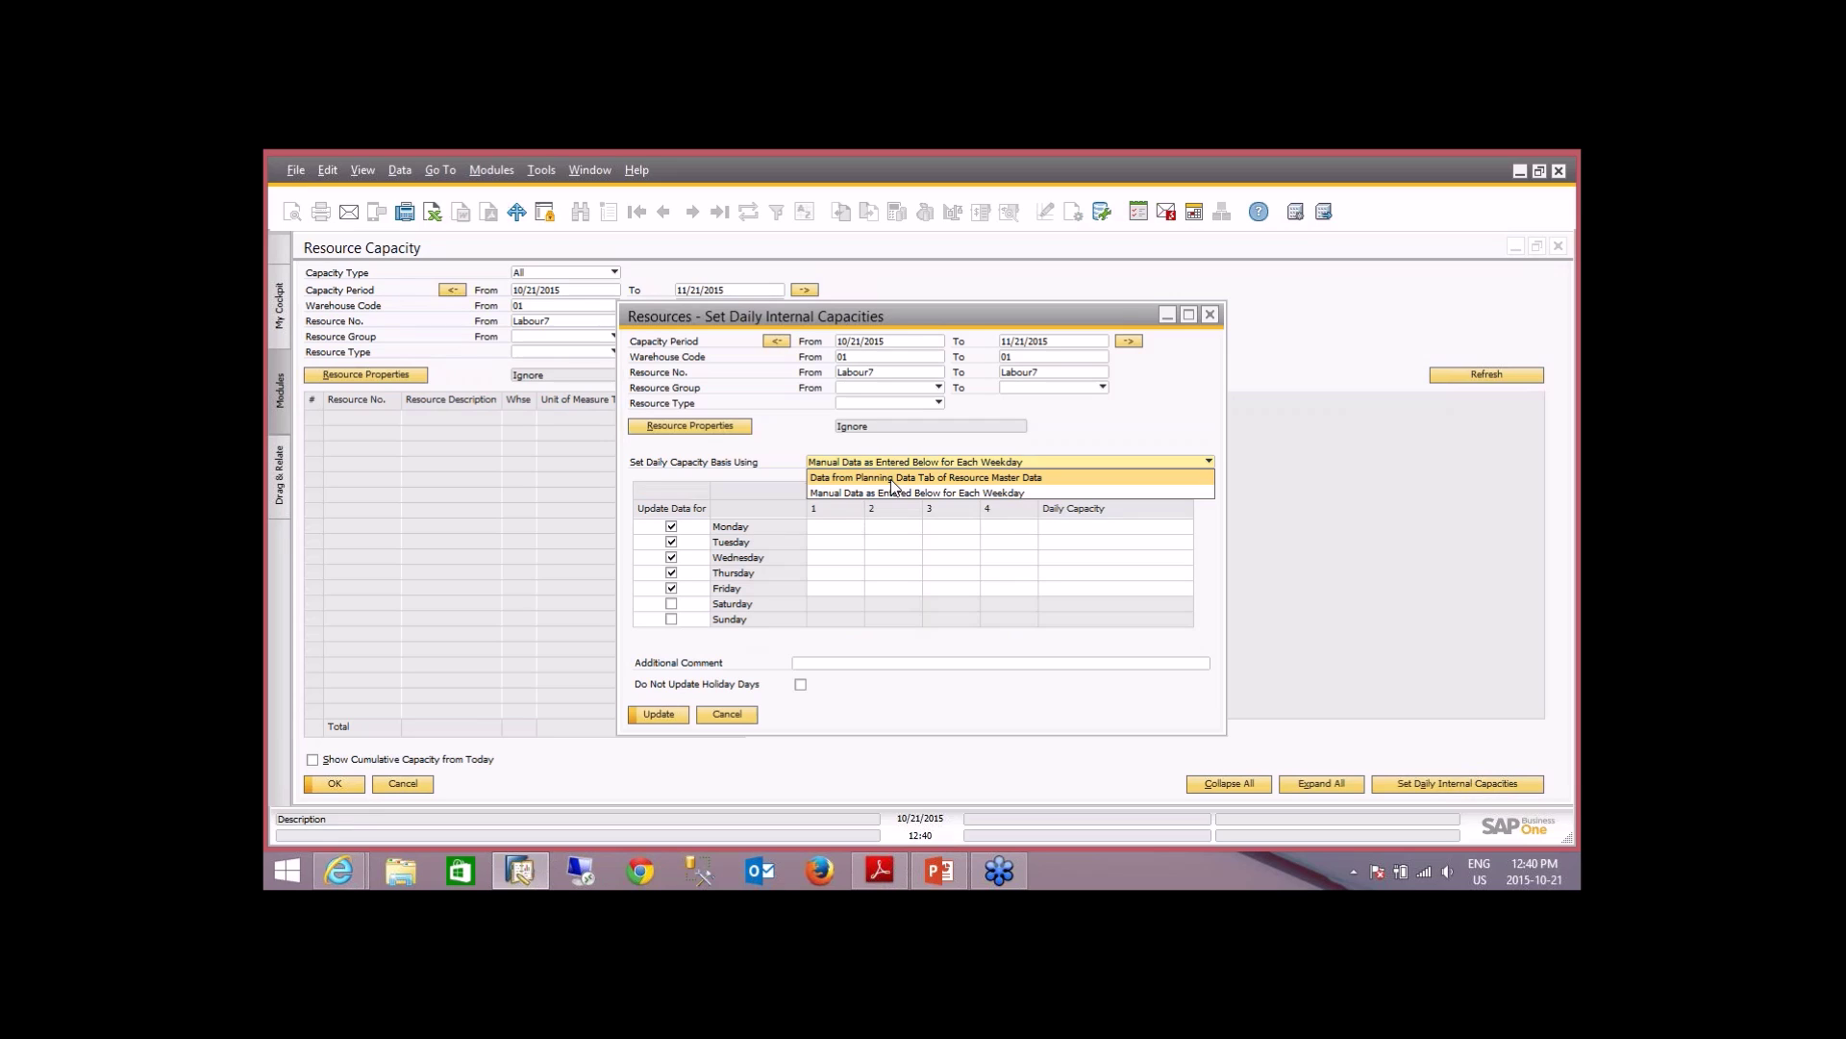
{"action": "left_click", "coordinate": [892, 477]}
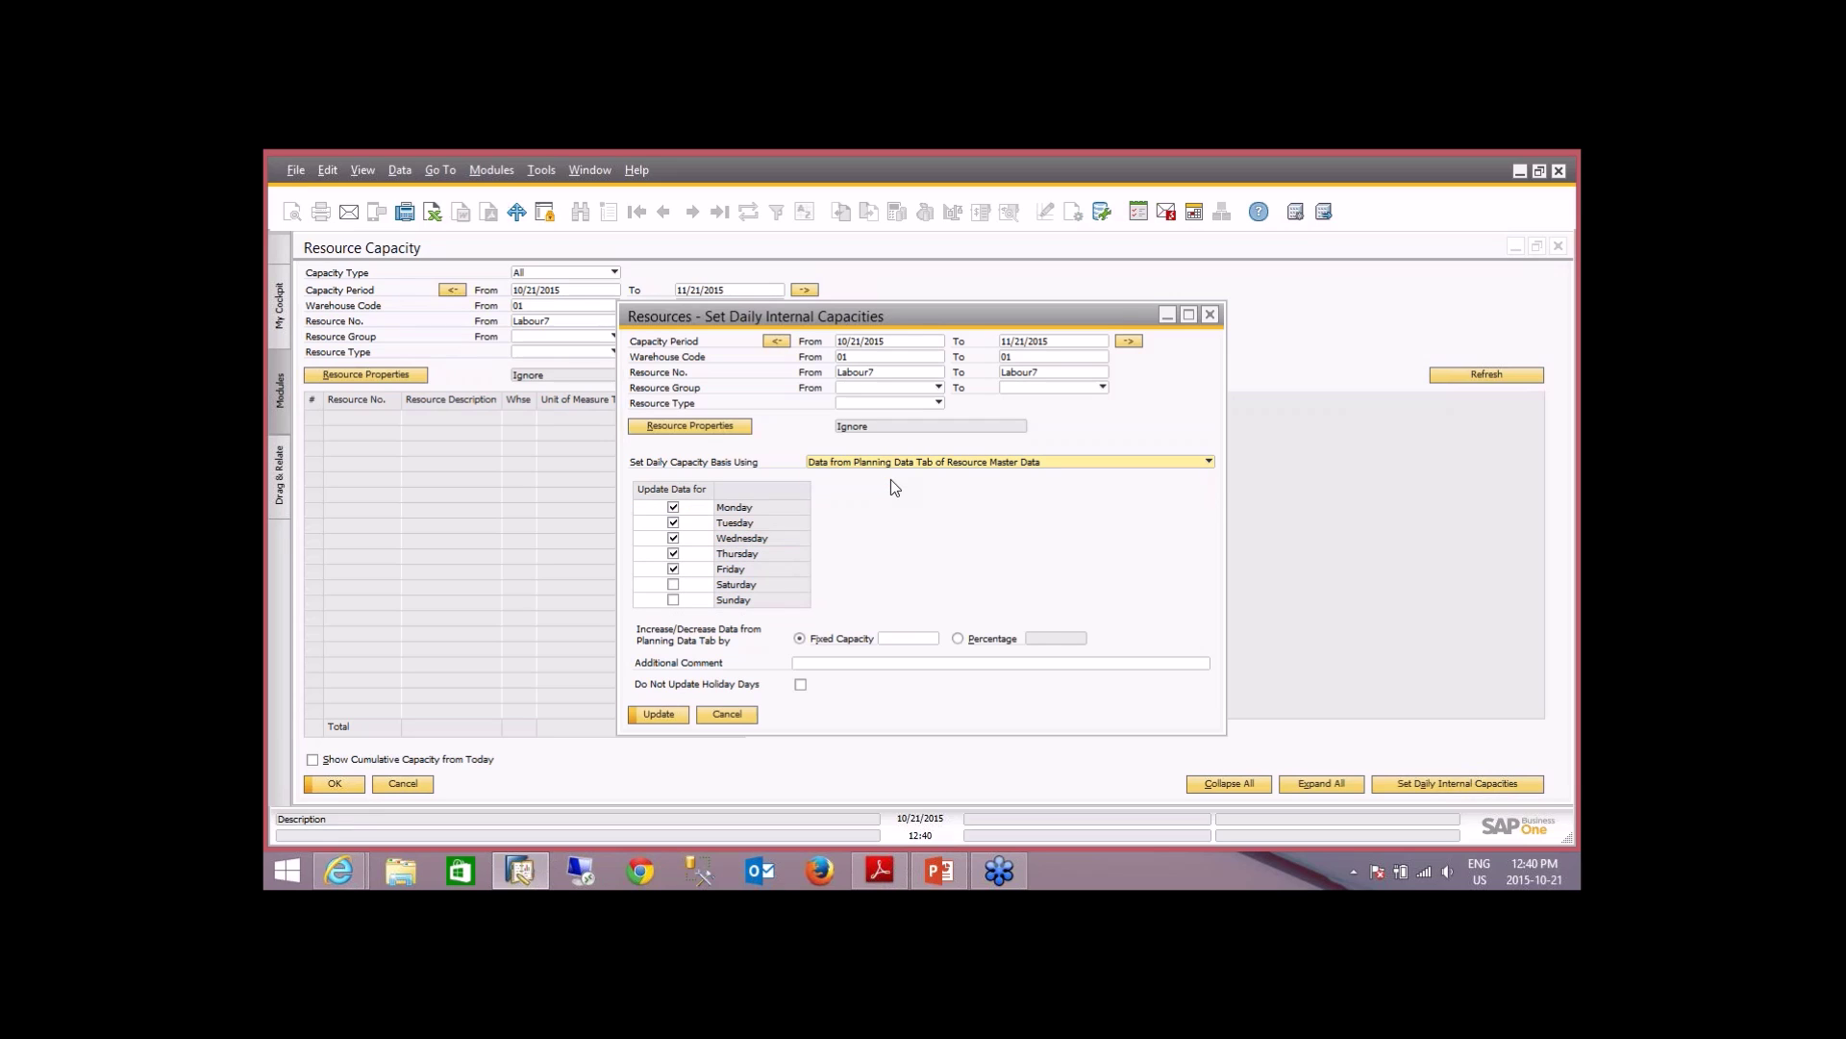
{"action": "left_click", "coordinate": [654, 717]}
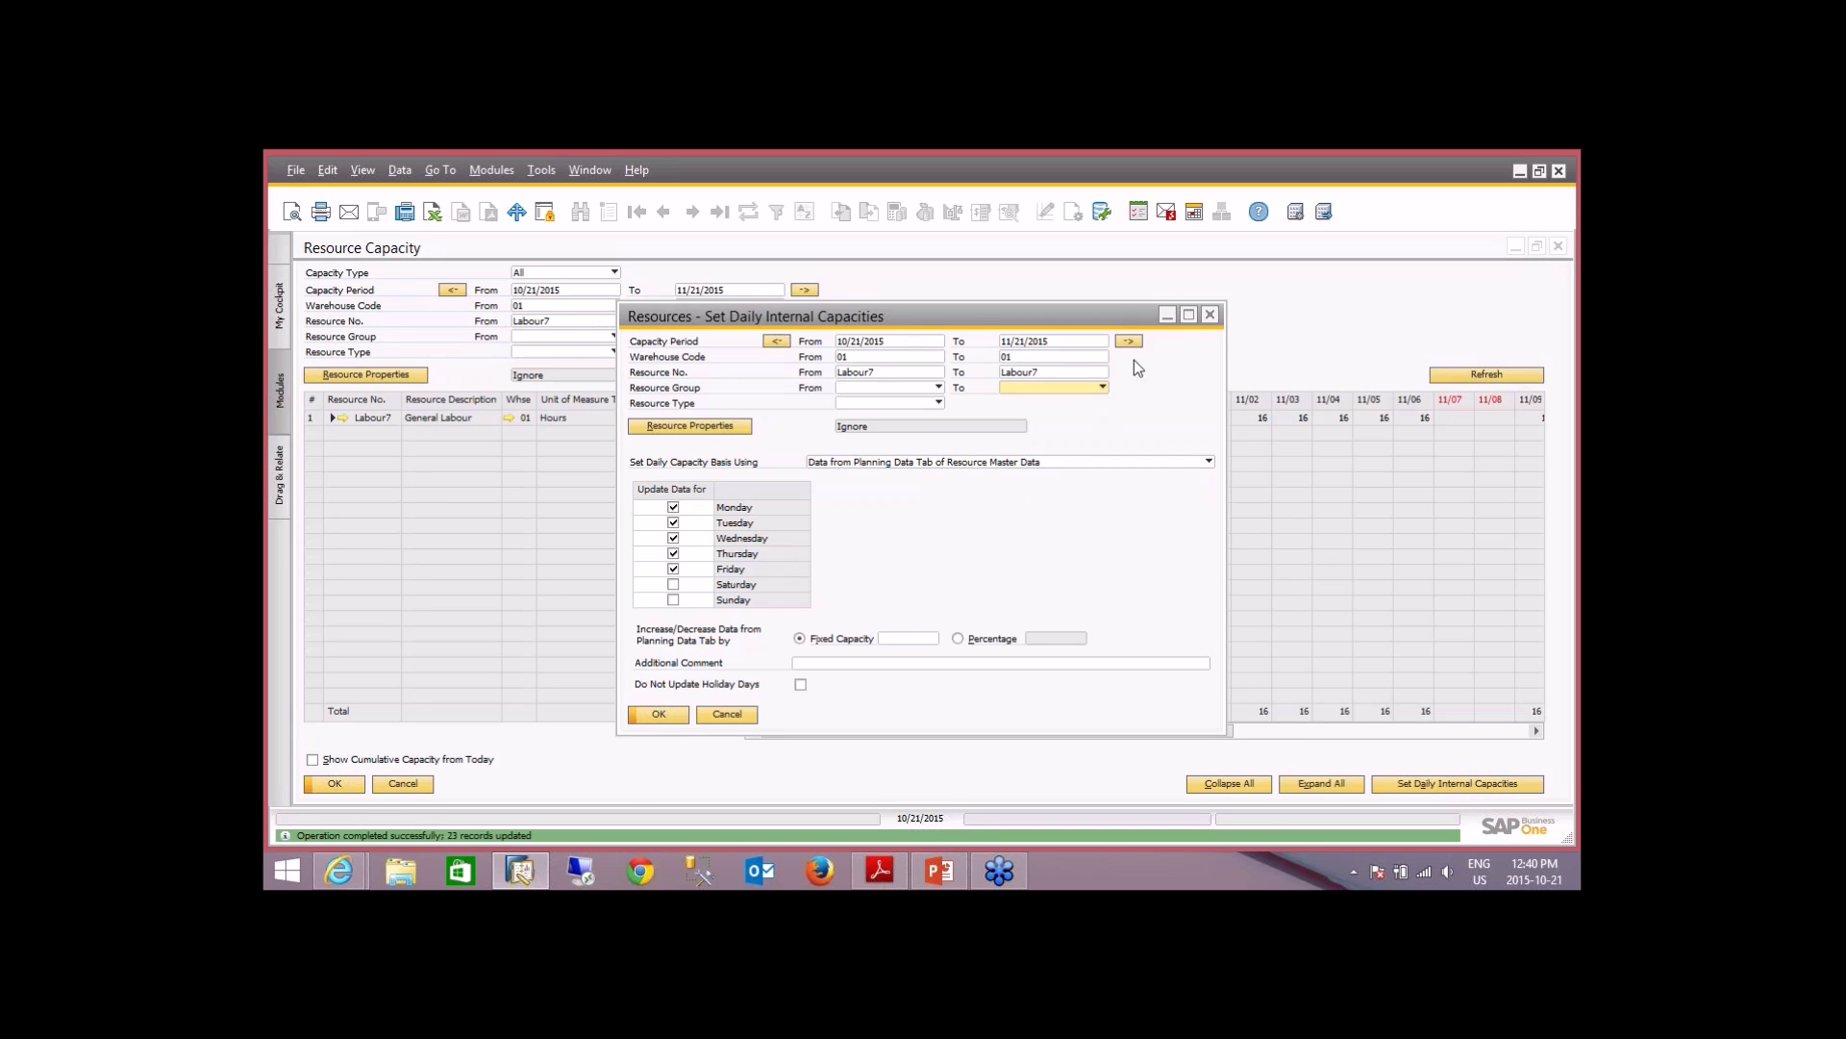
{"action": "left_click", "coordinate": [1209, 315]}
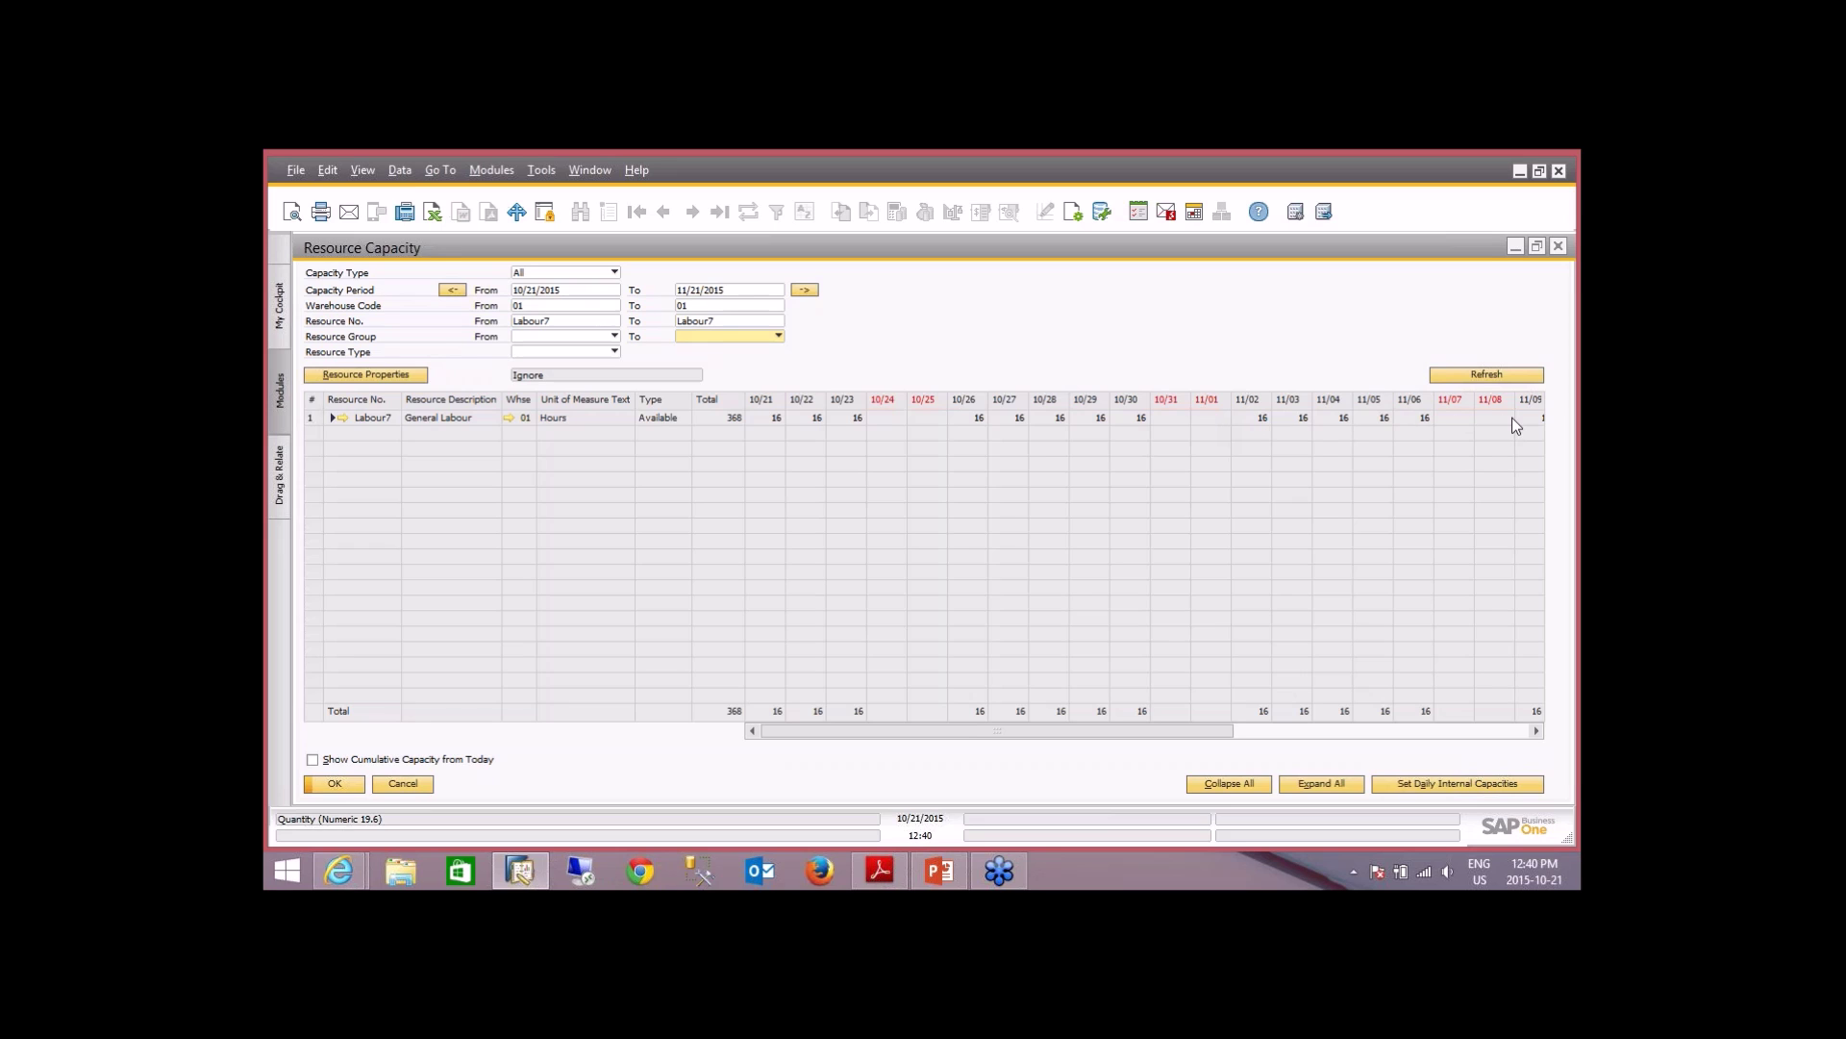
- Clear the resource number range and refresh the capacity overview to list all resources in warehouse 01
{"action": "left_click_drag", "start_coordinate": [956, 733], "coordinate": [760, 731]}
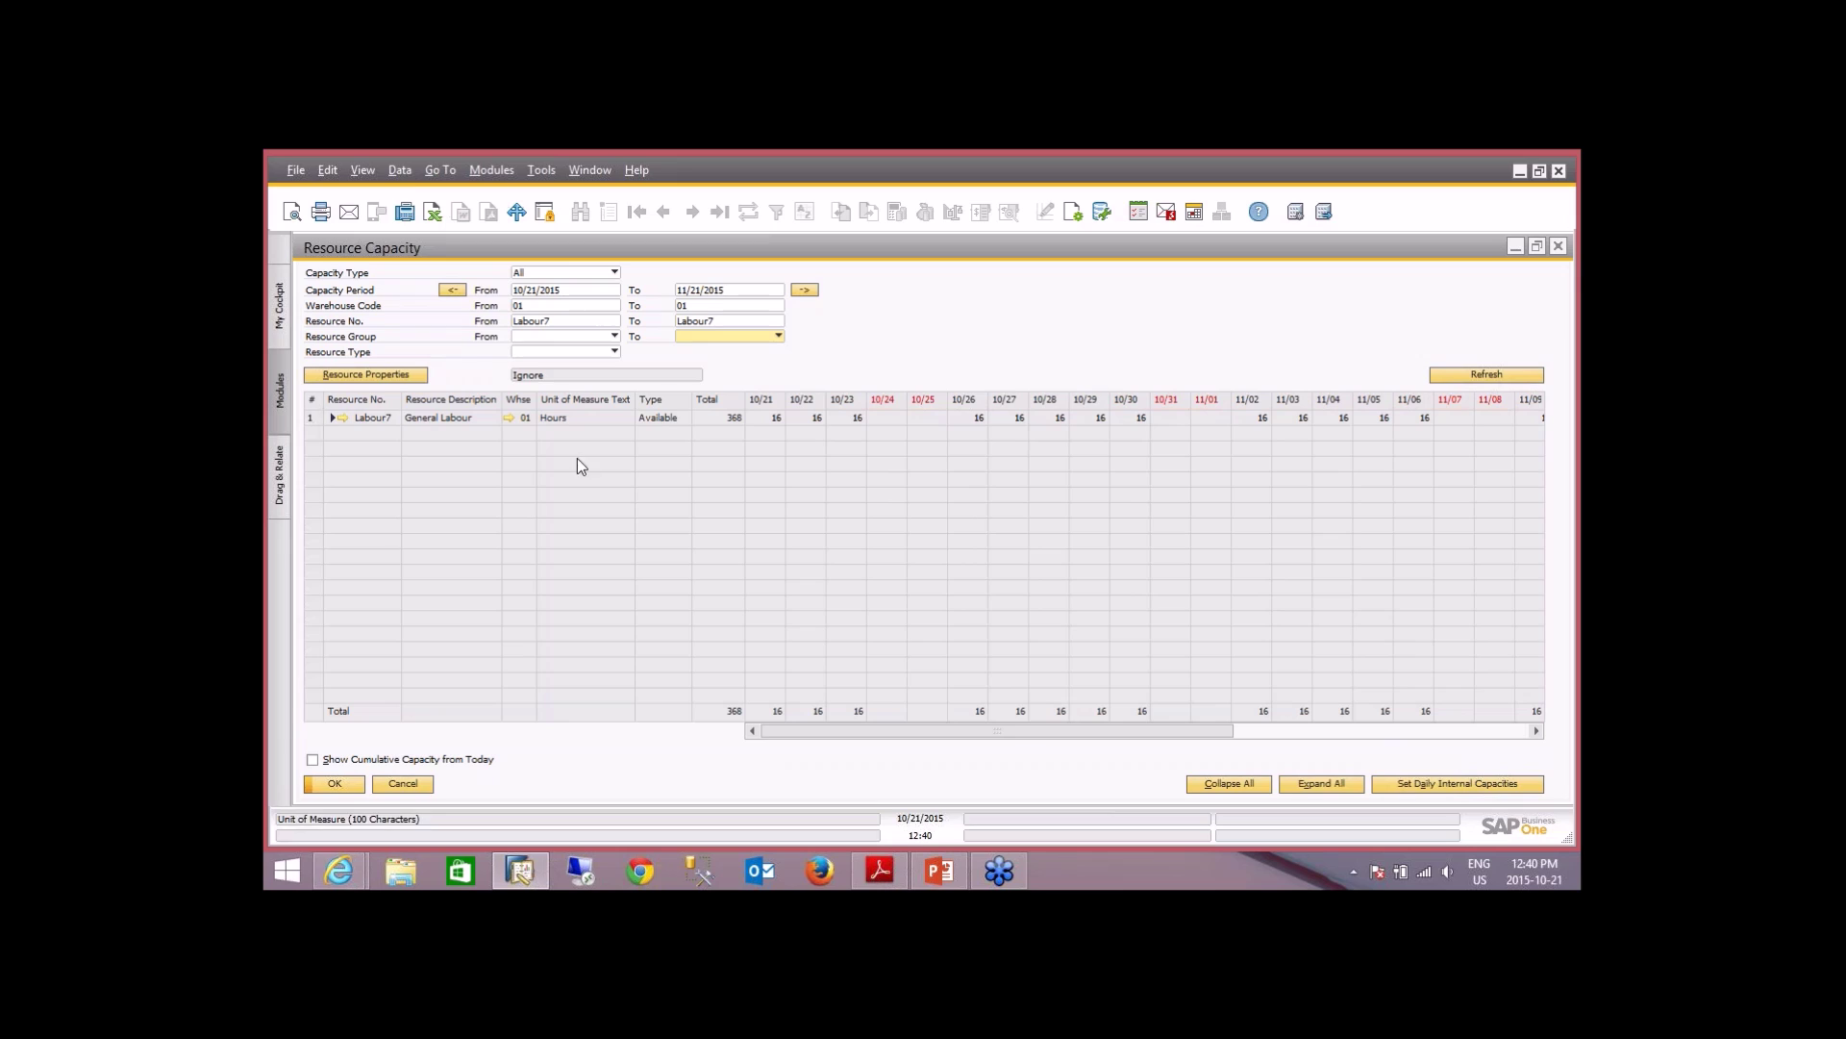
{"action": "left_click", "coordinate": [565, 320]}
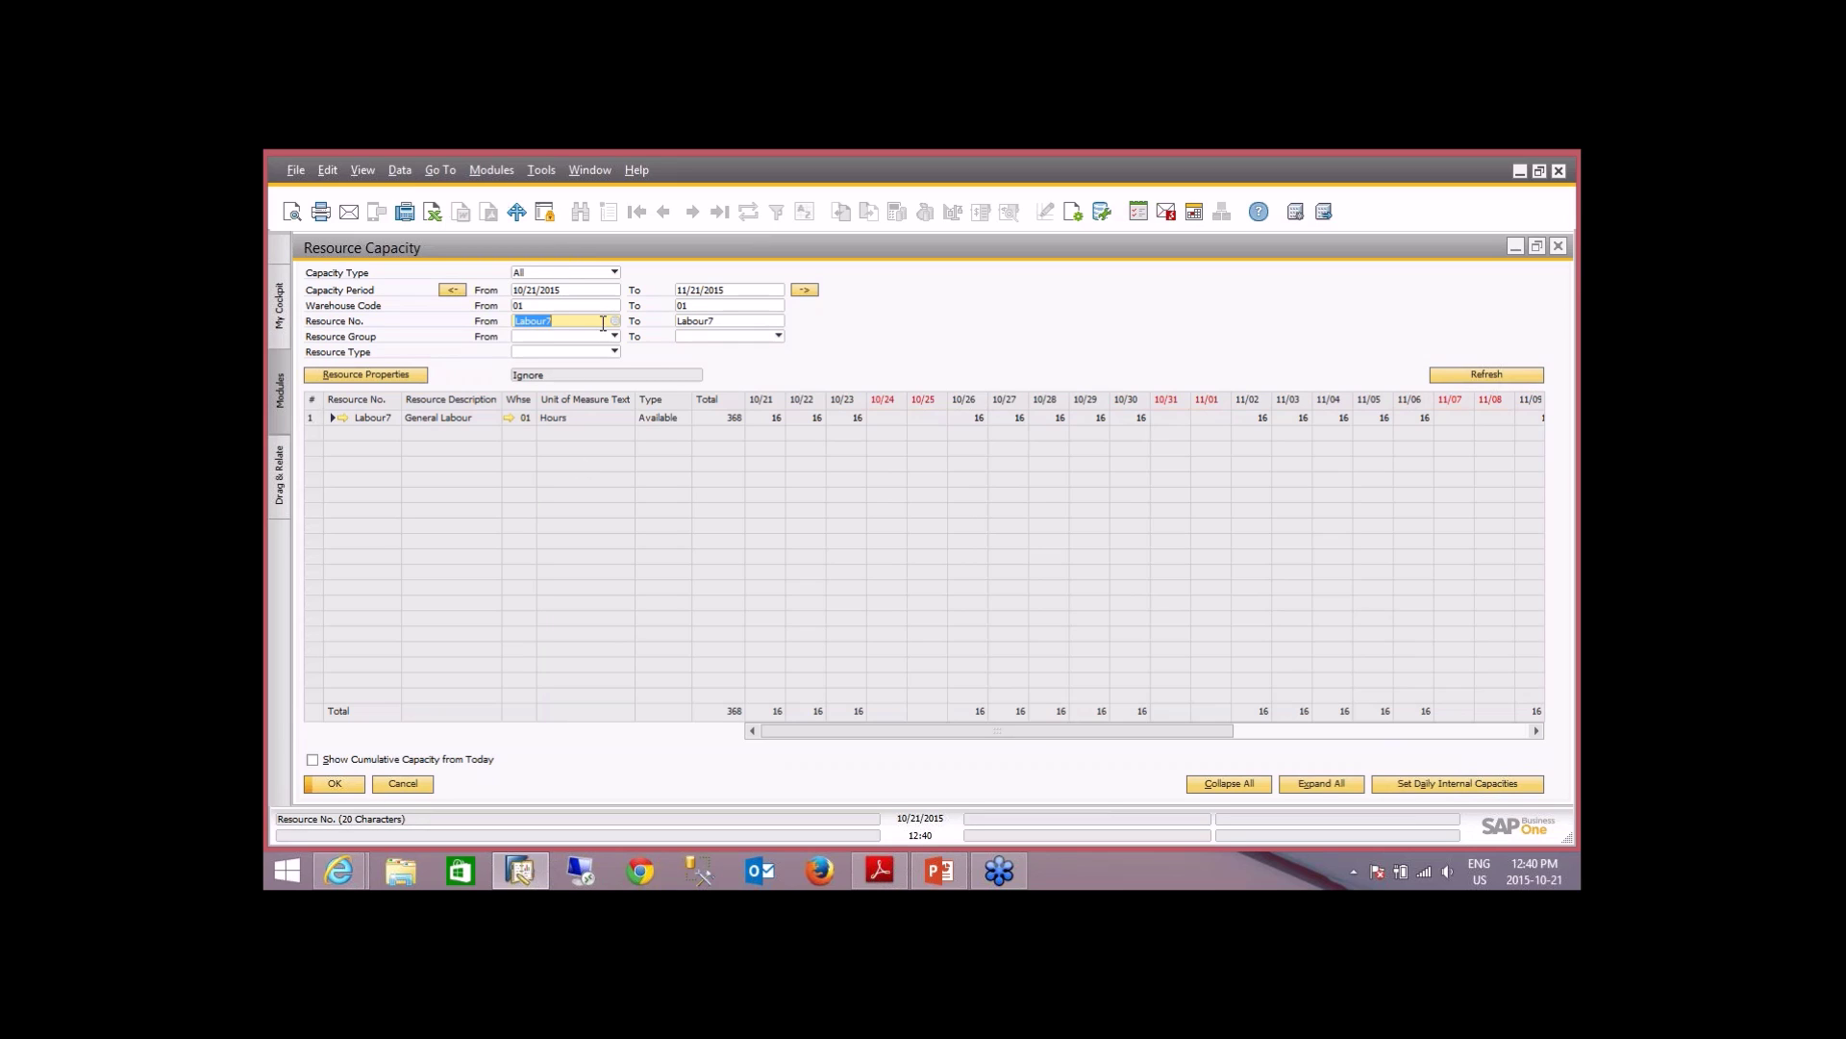
{"action": "key", "text": "BackSpace"}
{"action": "left_click", "coordinate": [707, 325]}
{"action": "key", "text": "BackSpace"}
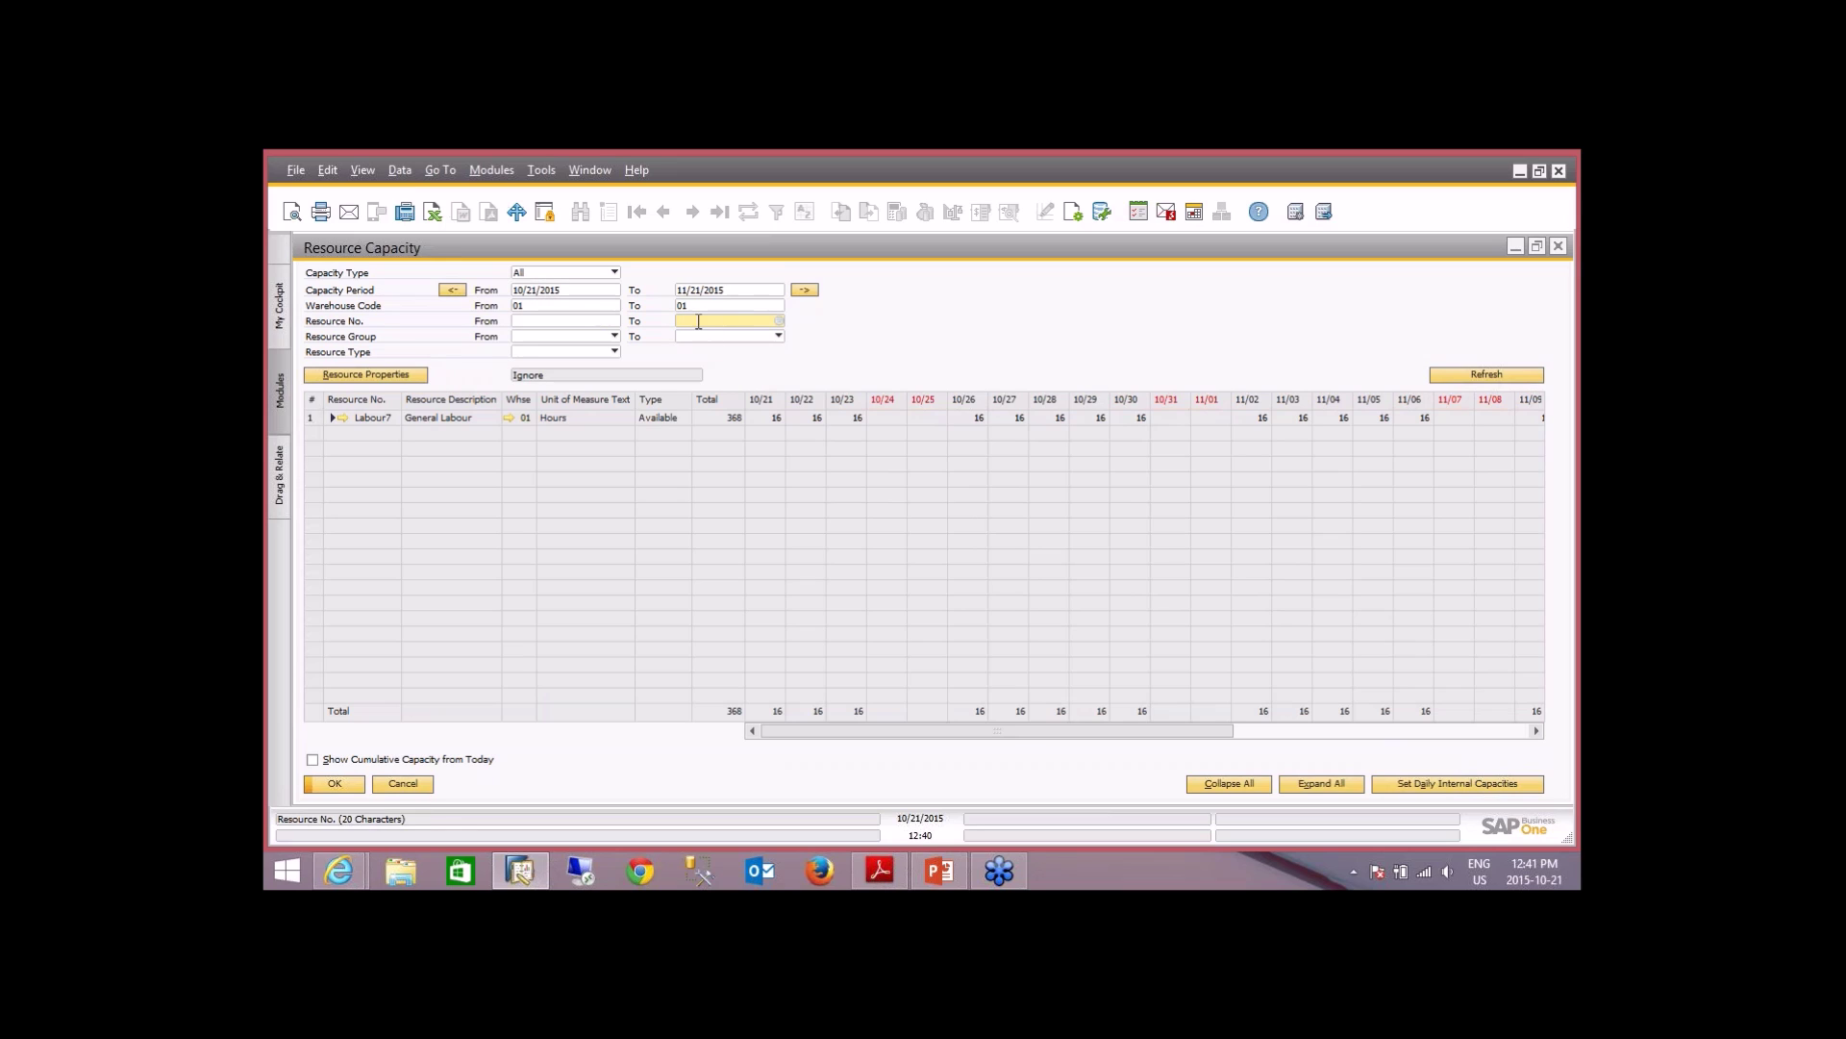
{"action": "left_click", "coordinate": [1452, 375]}
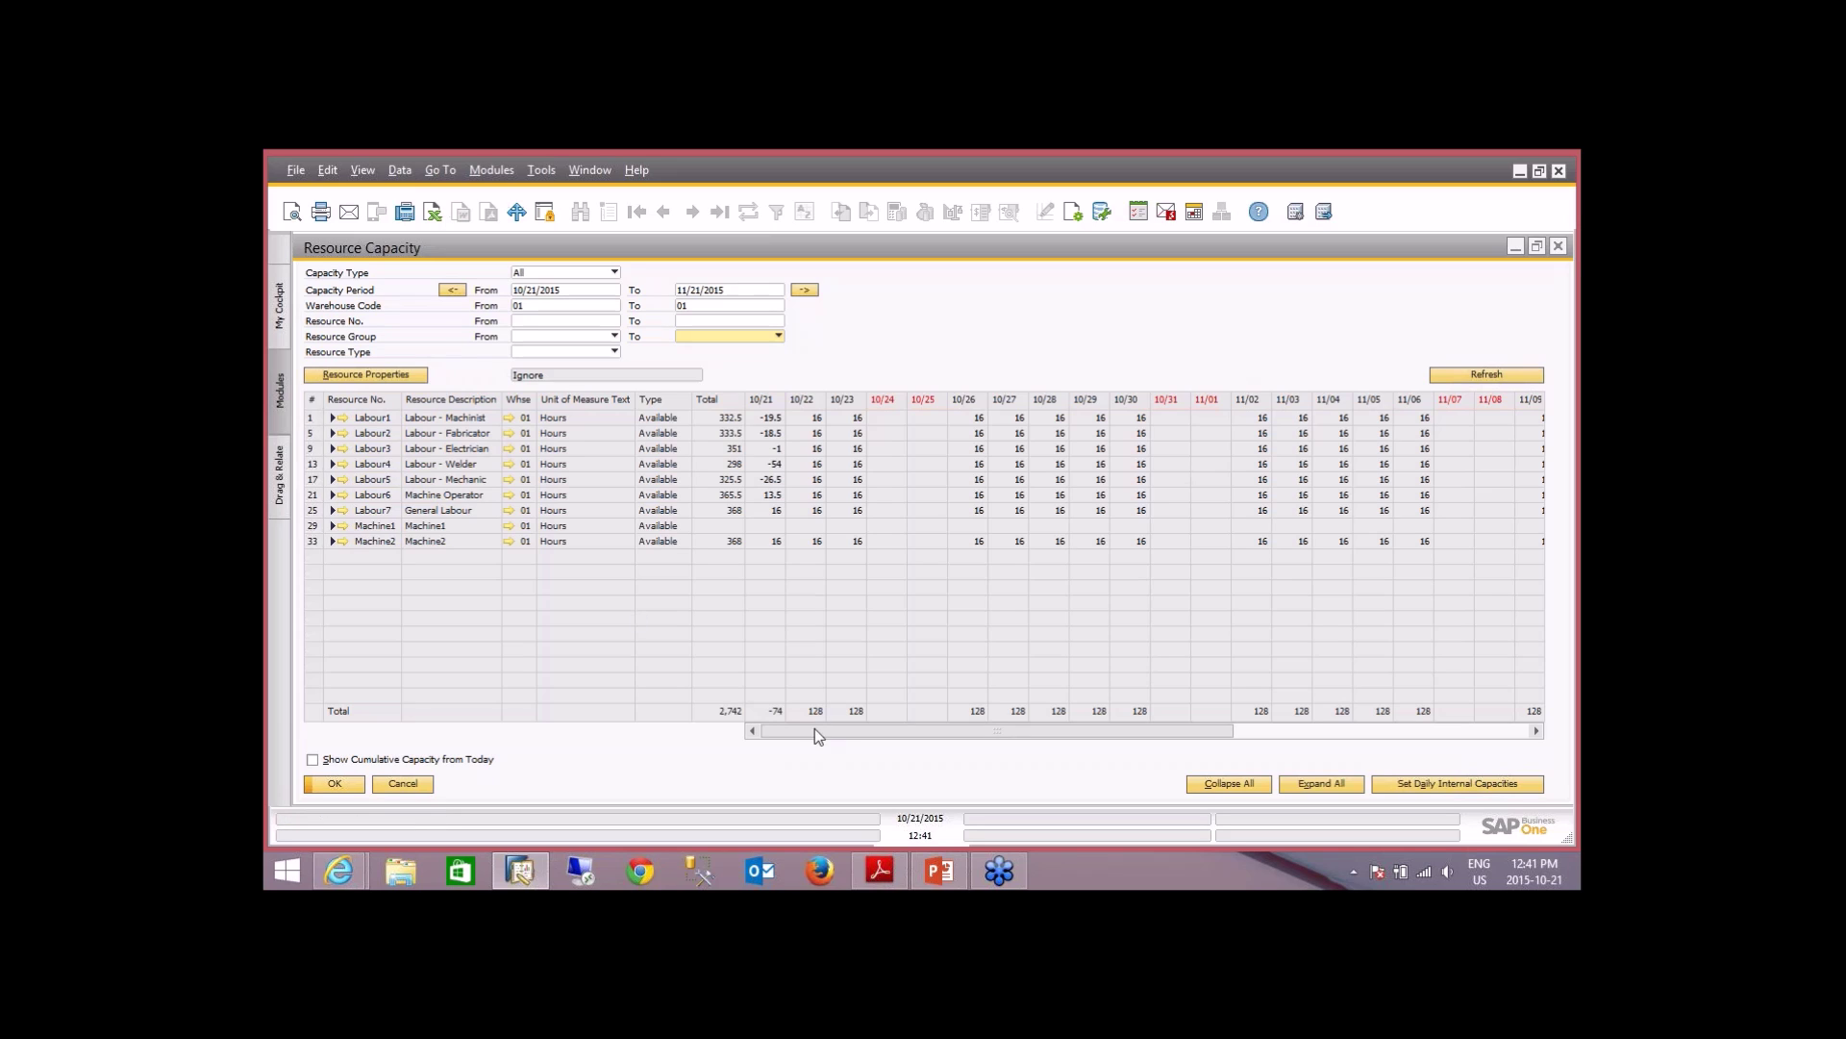
- Limit the capacity overview to resource Labour3, refresh it and expand its capacity types
{"action": "left_click", "coordinate": [527, 323]}
{"action": "left_click", "coordinate": [616, 321]}
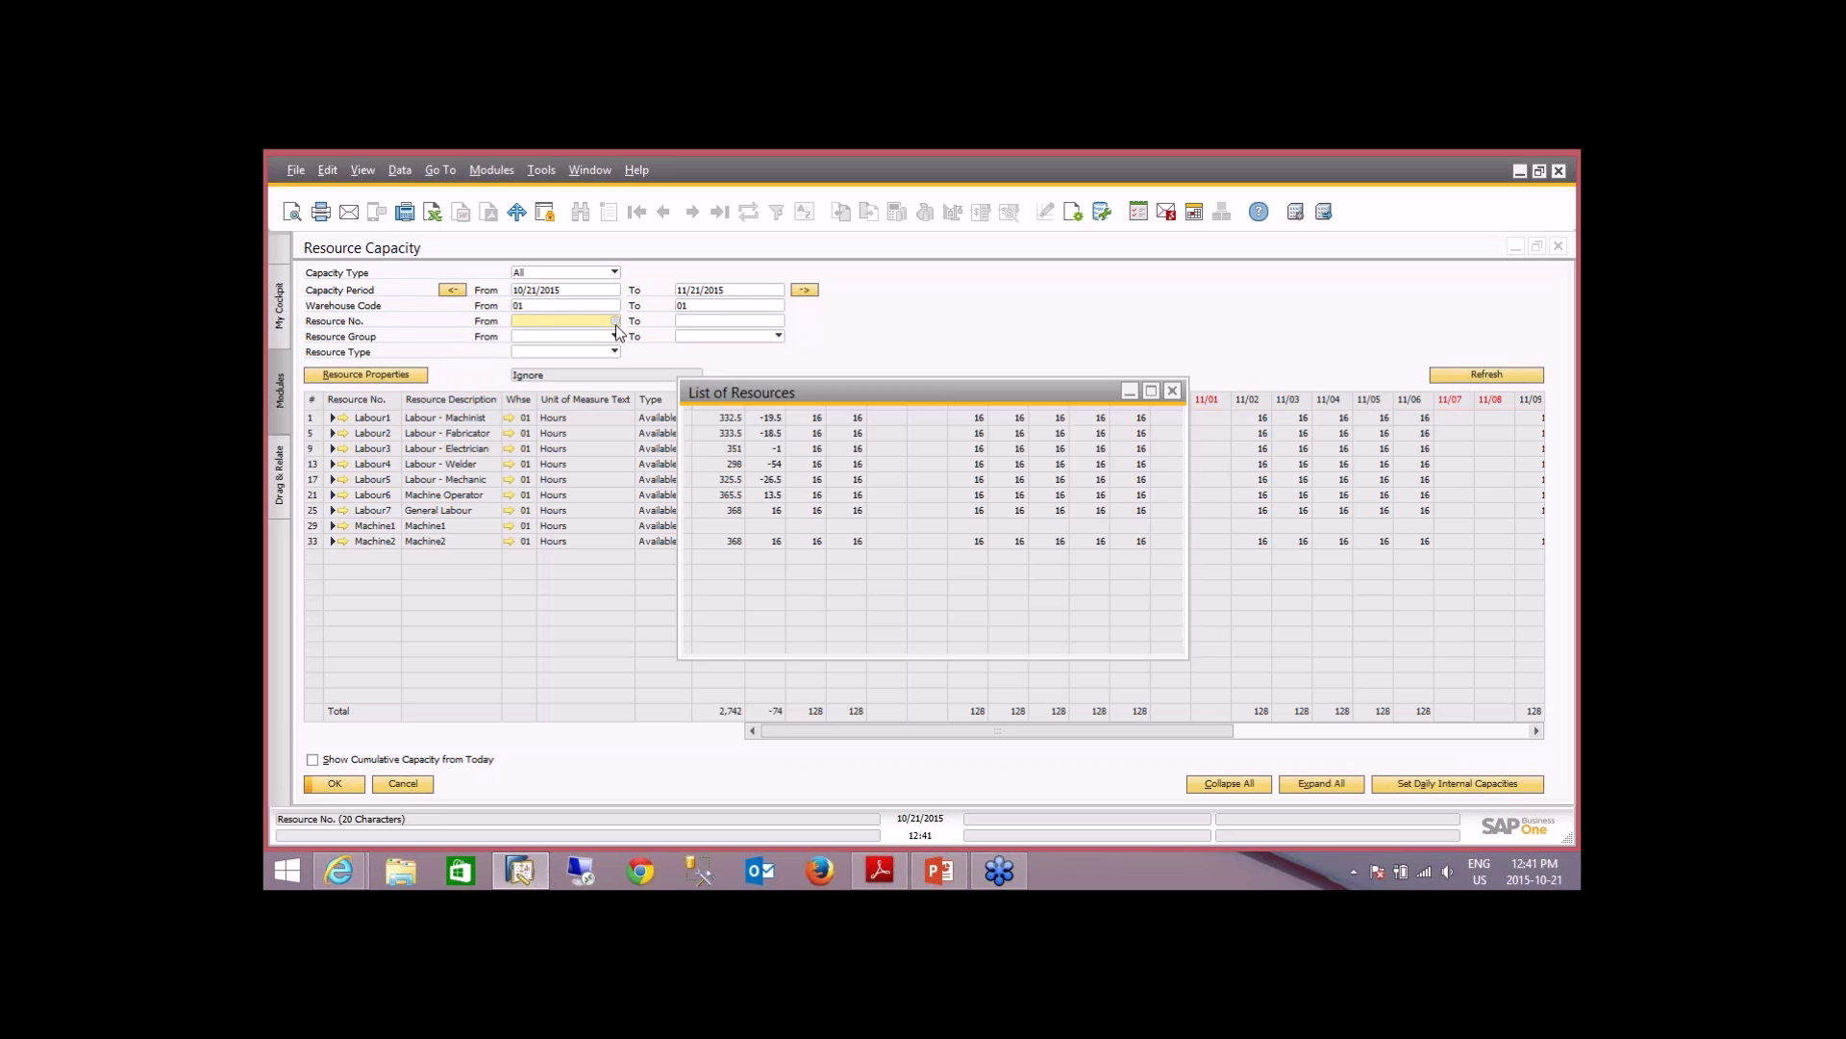
{"action": "left_click", "coordinate": [783, 492]}
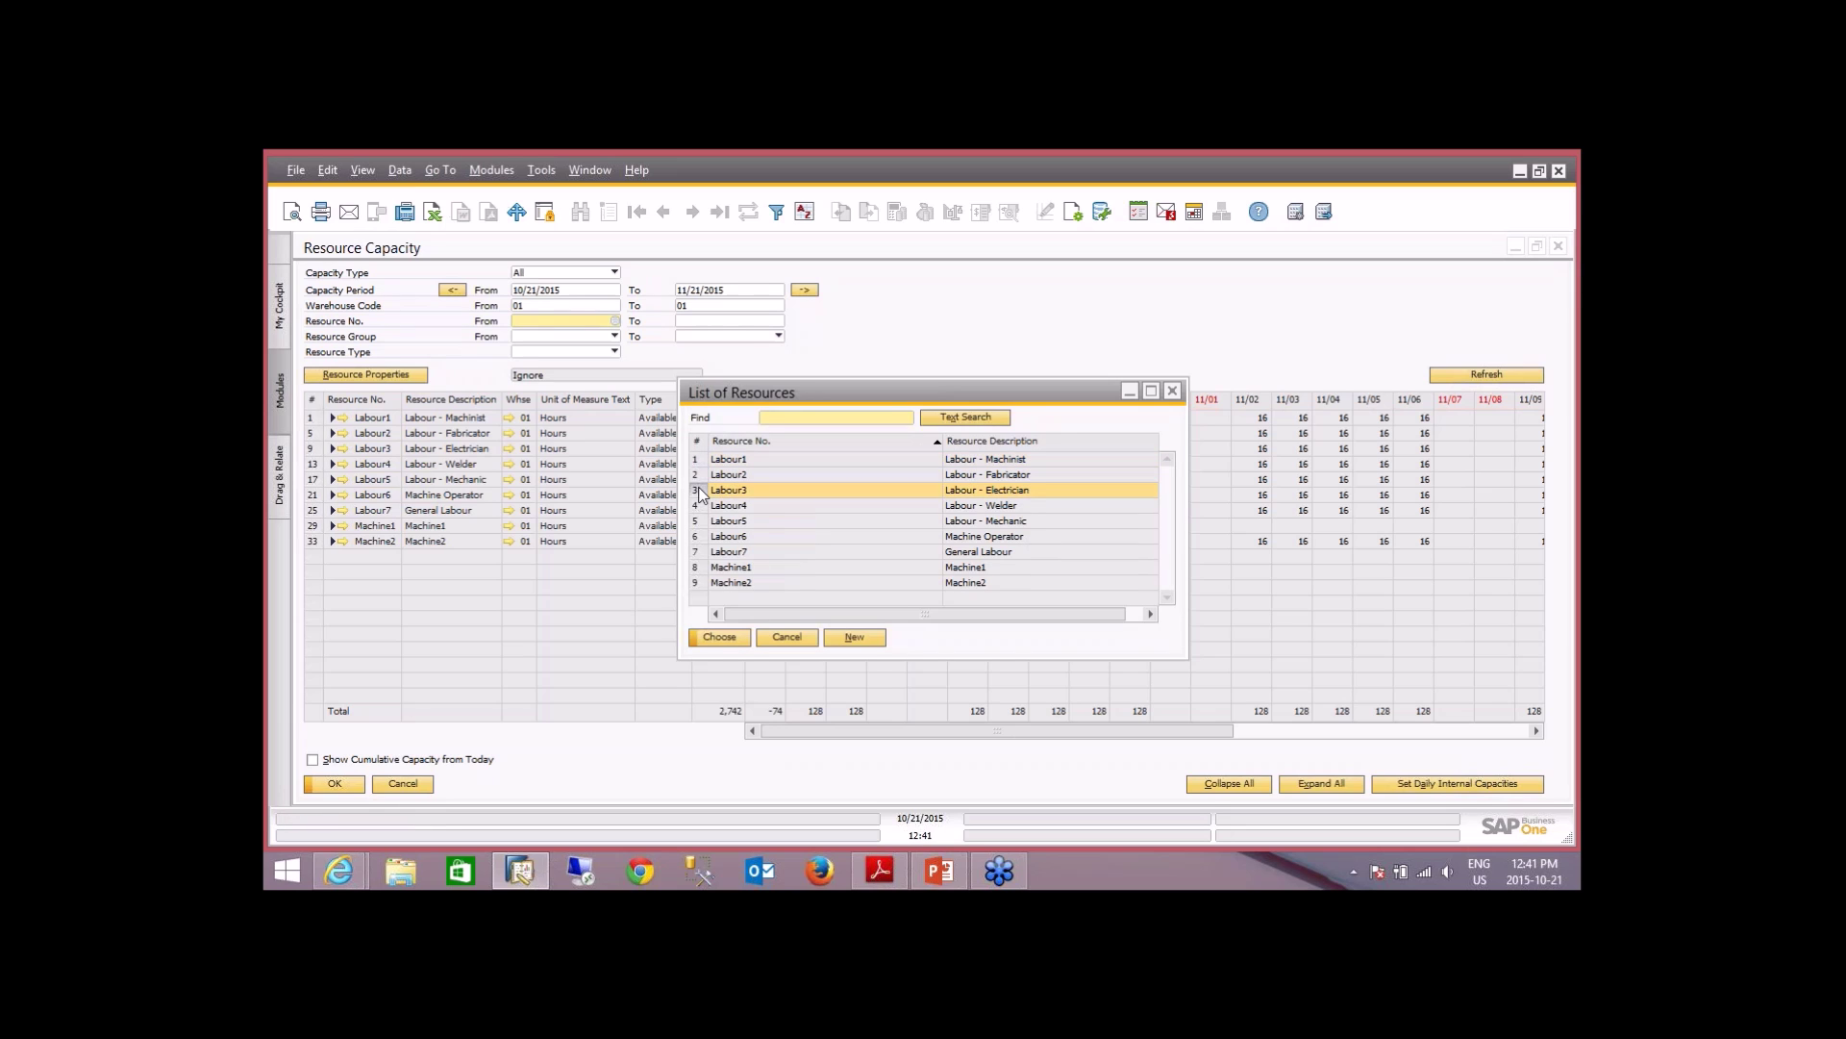
{"action": "double_click", "coordinate": [784, 499]}
{"action": "left_click", "coordinate": [746, 321]}
{"action": "left_click", "coordinate": [779, 321]}
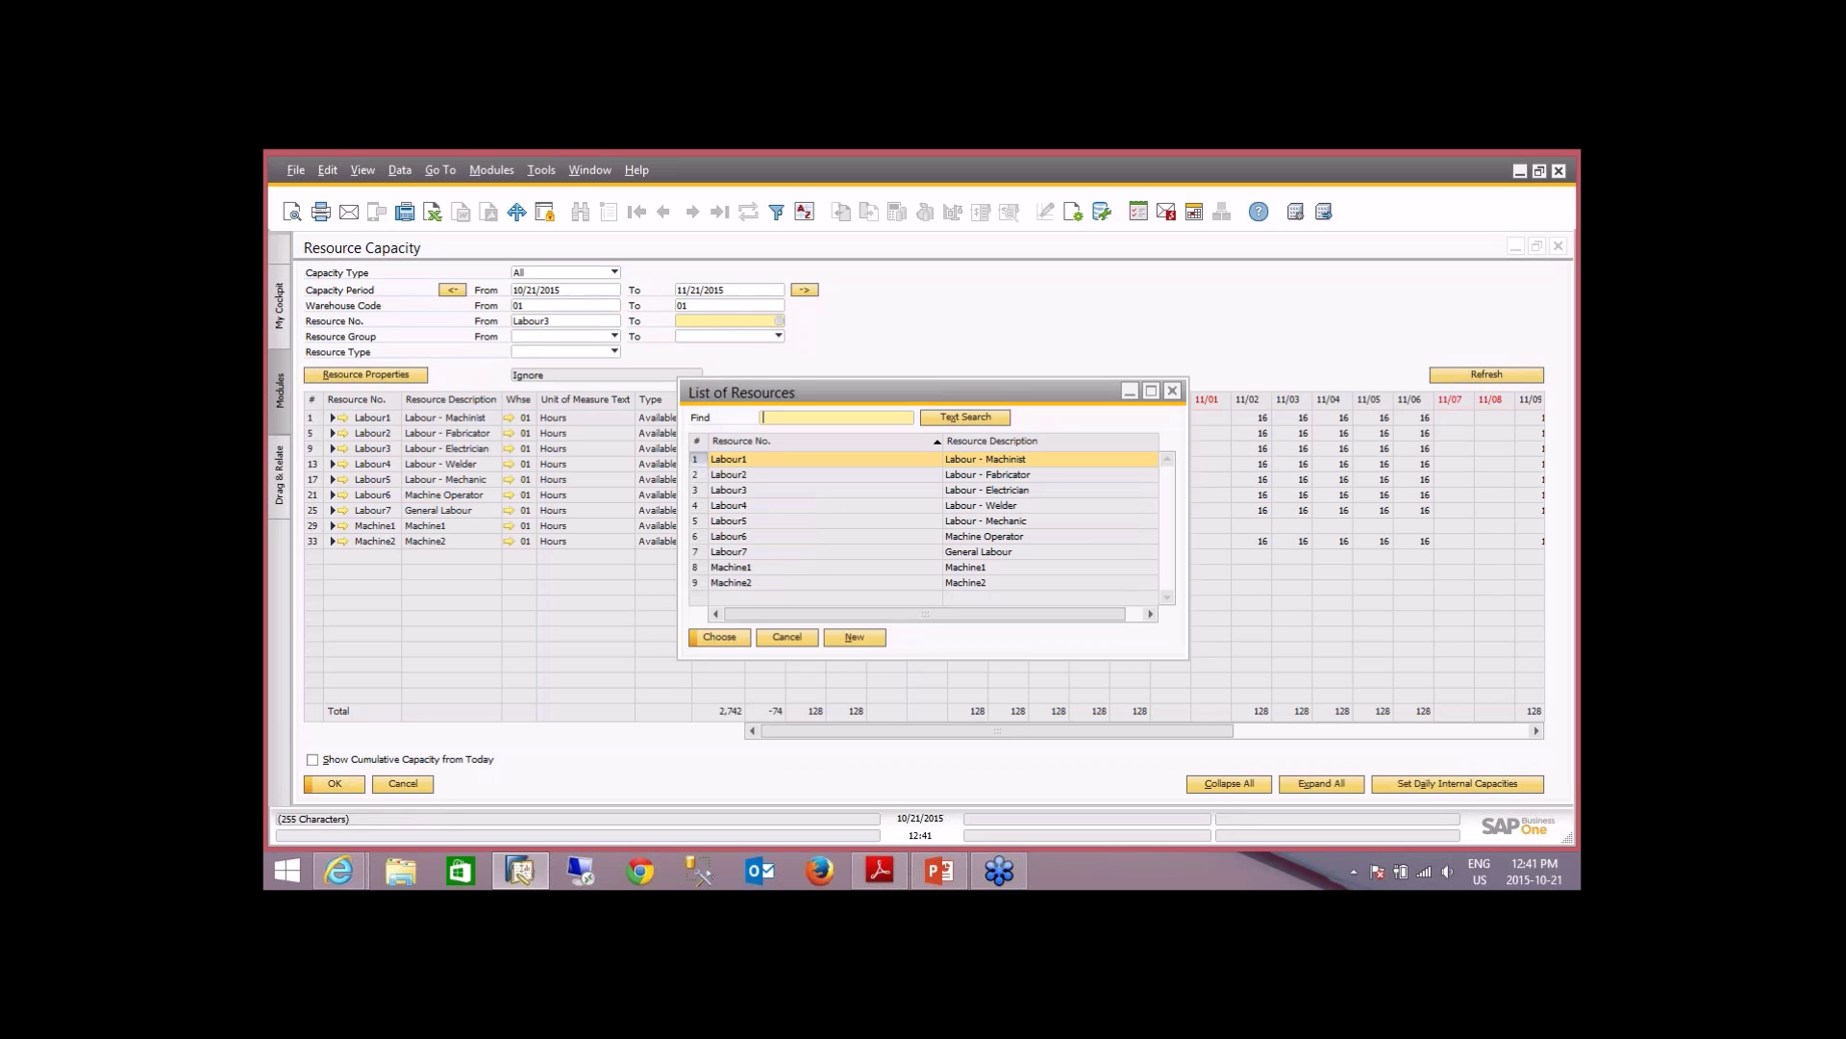
{"action": "double_click", "coordinate": [740, 490]}
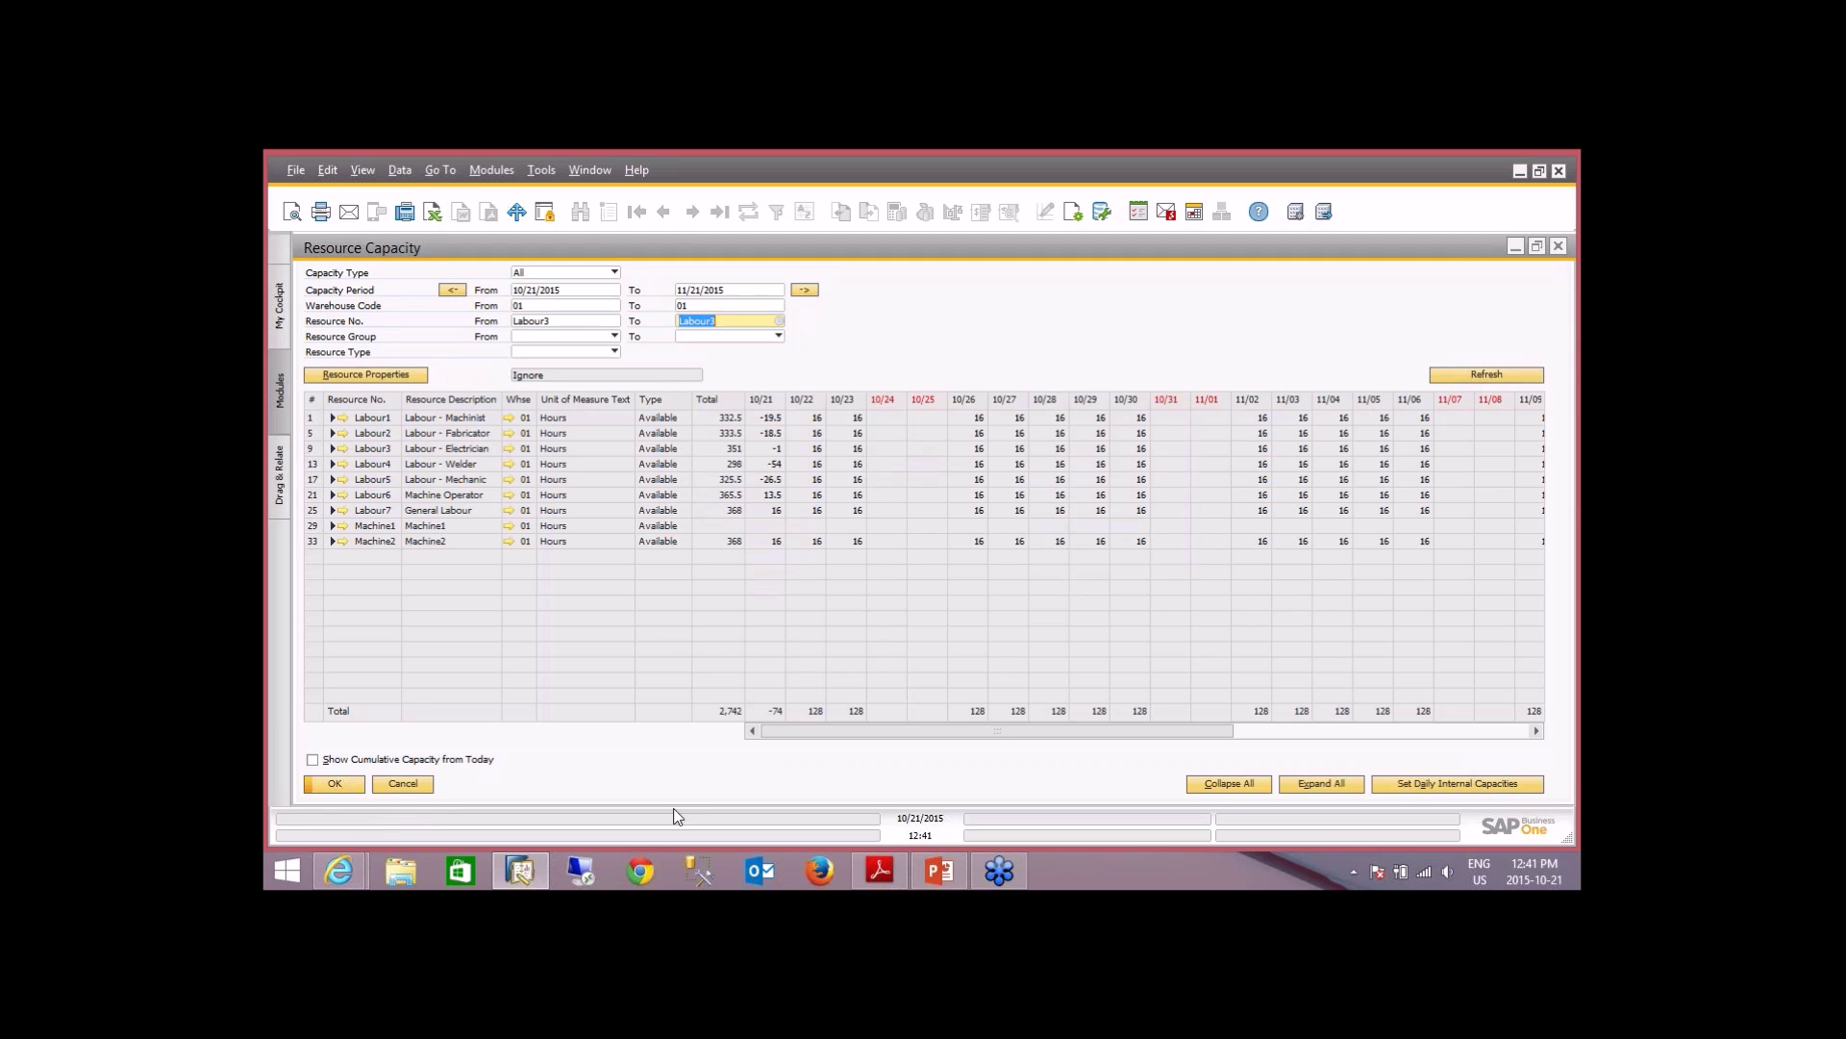
{"action": "left_click", "coordinate": [1493, 375]}
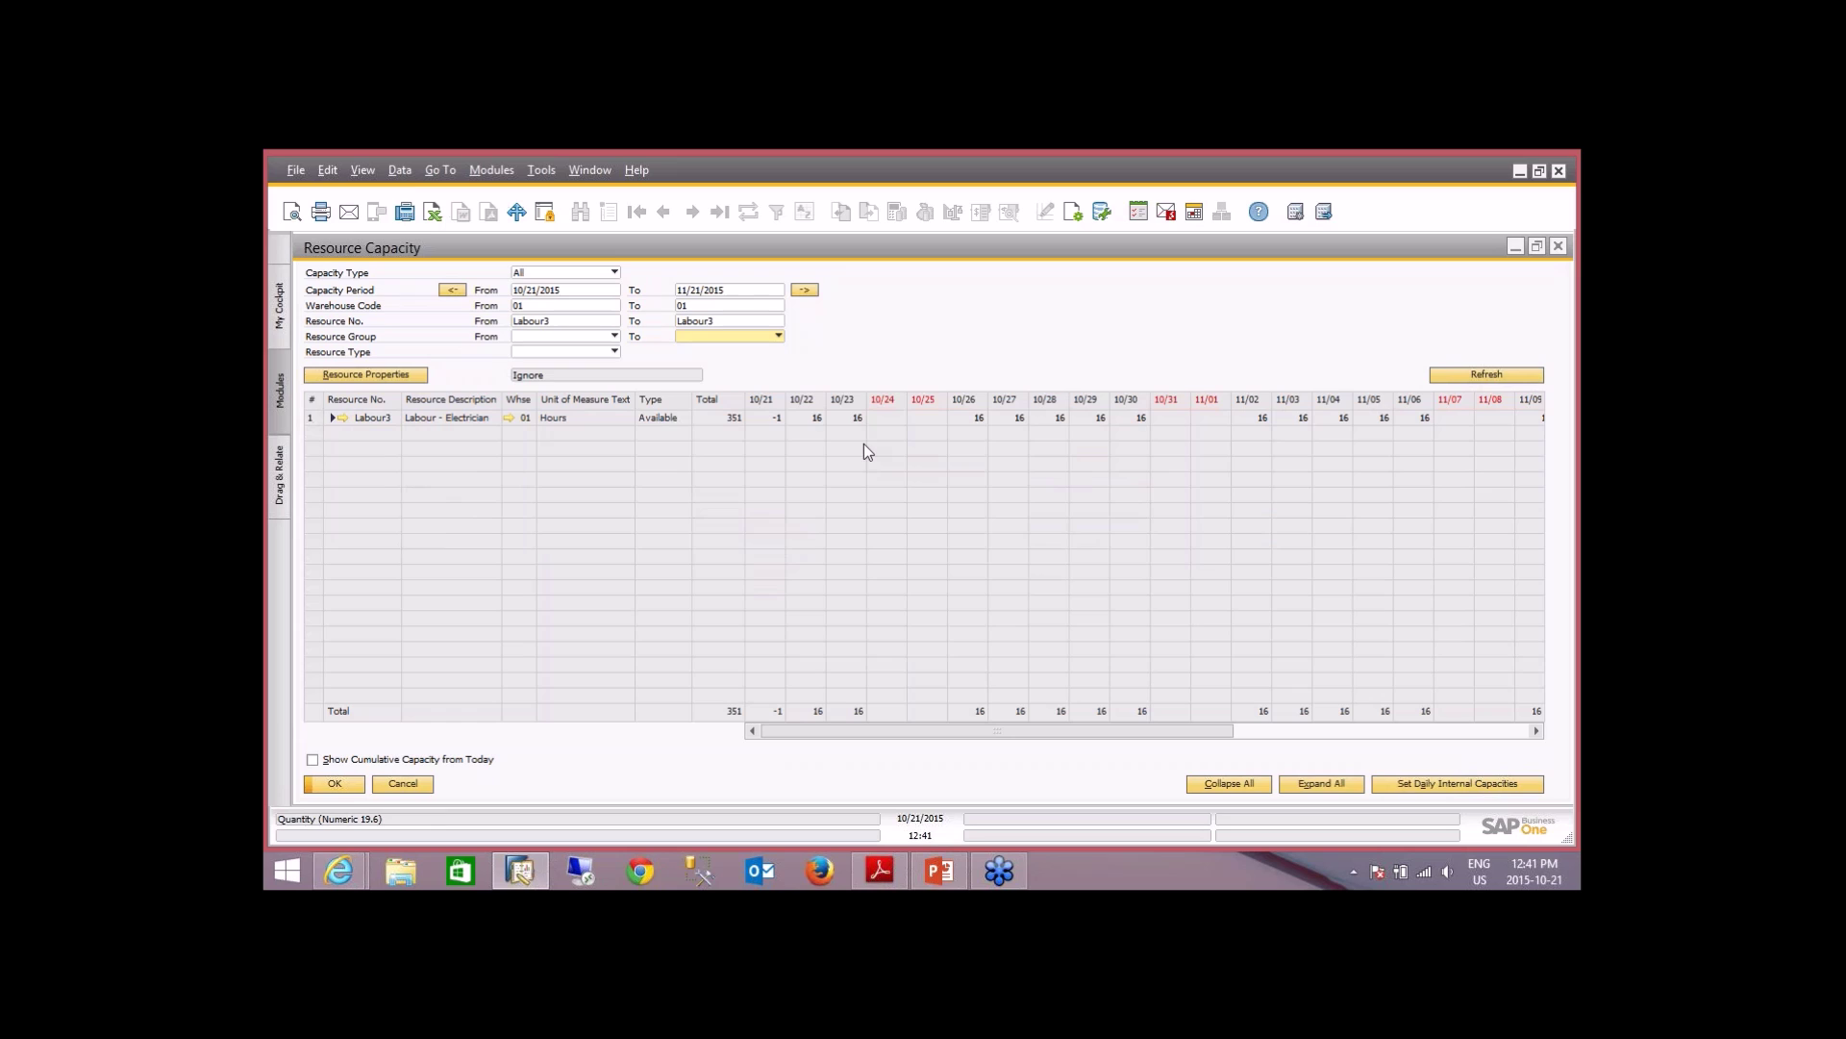
{"action": "left_click", "coordinate": [1299, 787]}
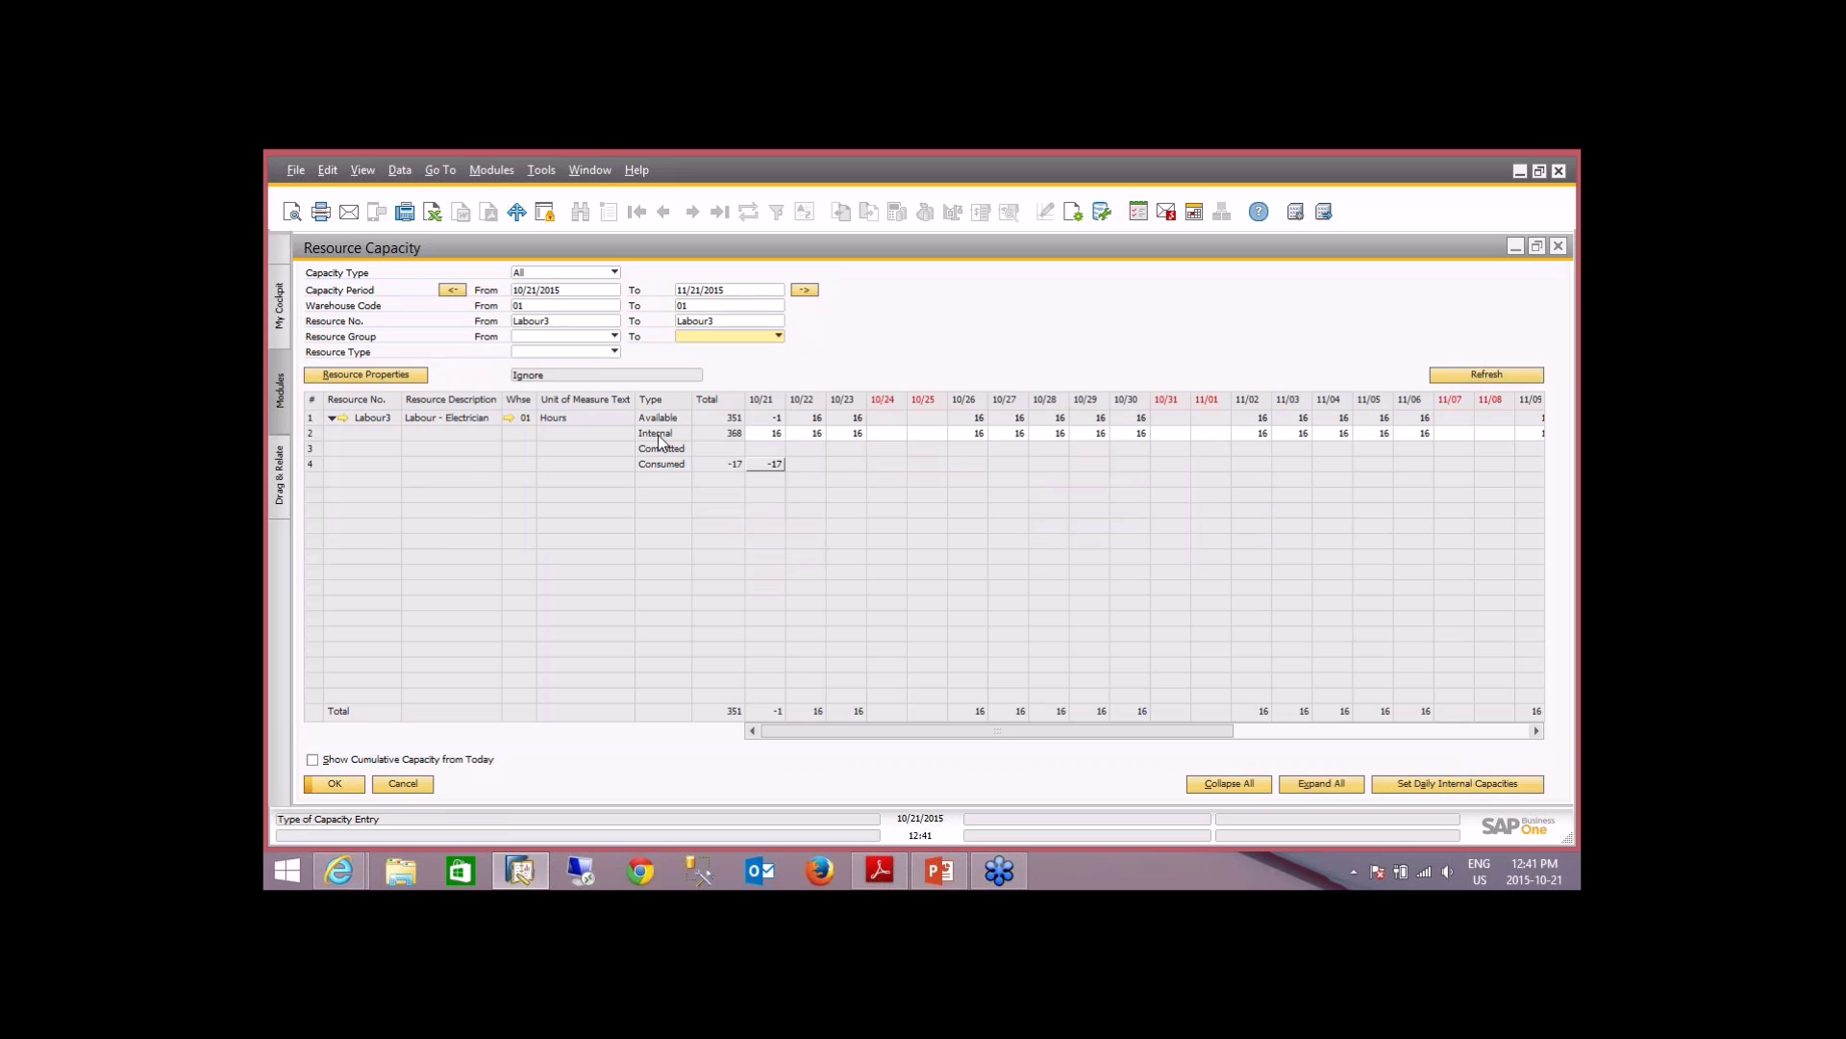
- View the details of Labour3's consumed capacity on 10/21 and open source Issue for Production 97
{"action": "left_click", "coordinate": [772, 433]}
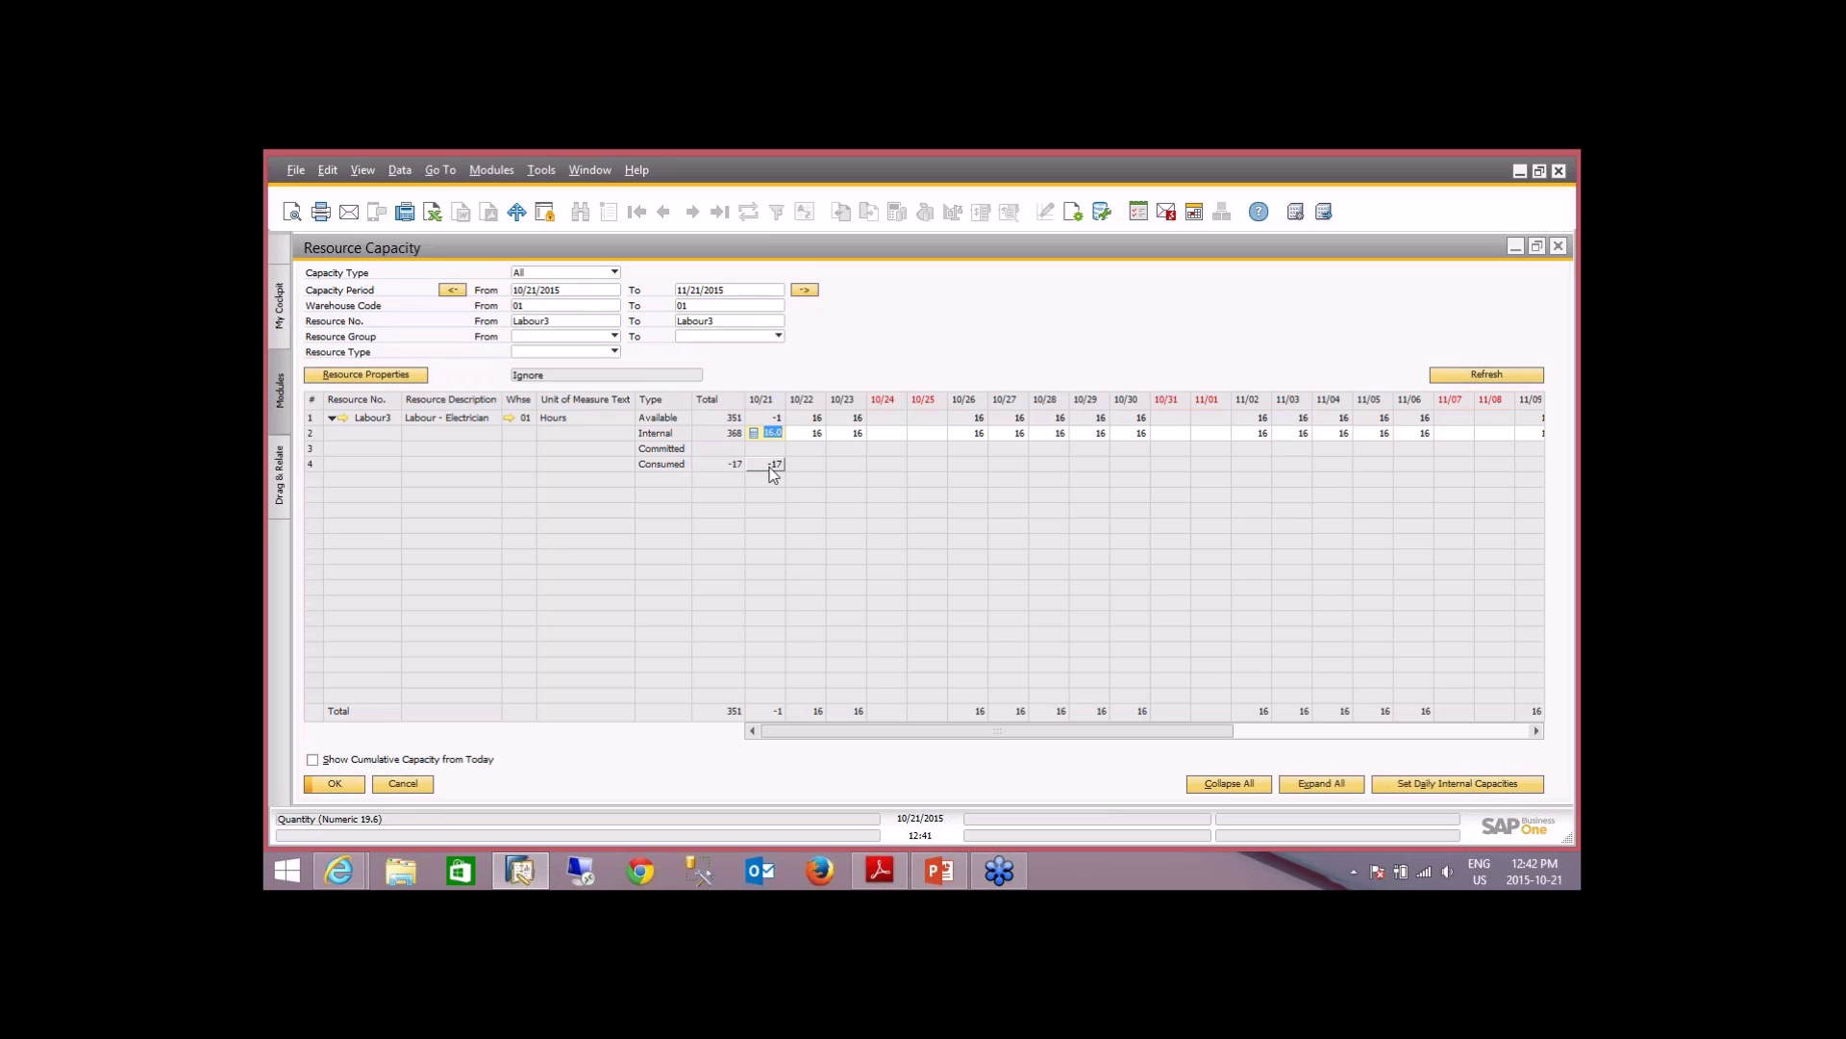
{"action": "double_click", "coordinate": [772, 465]}
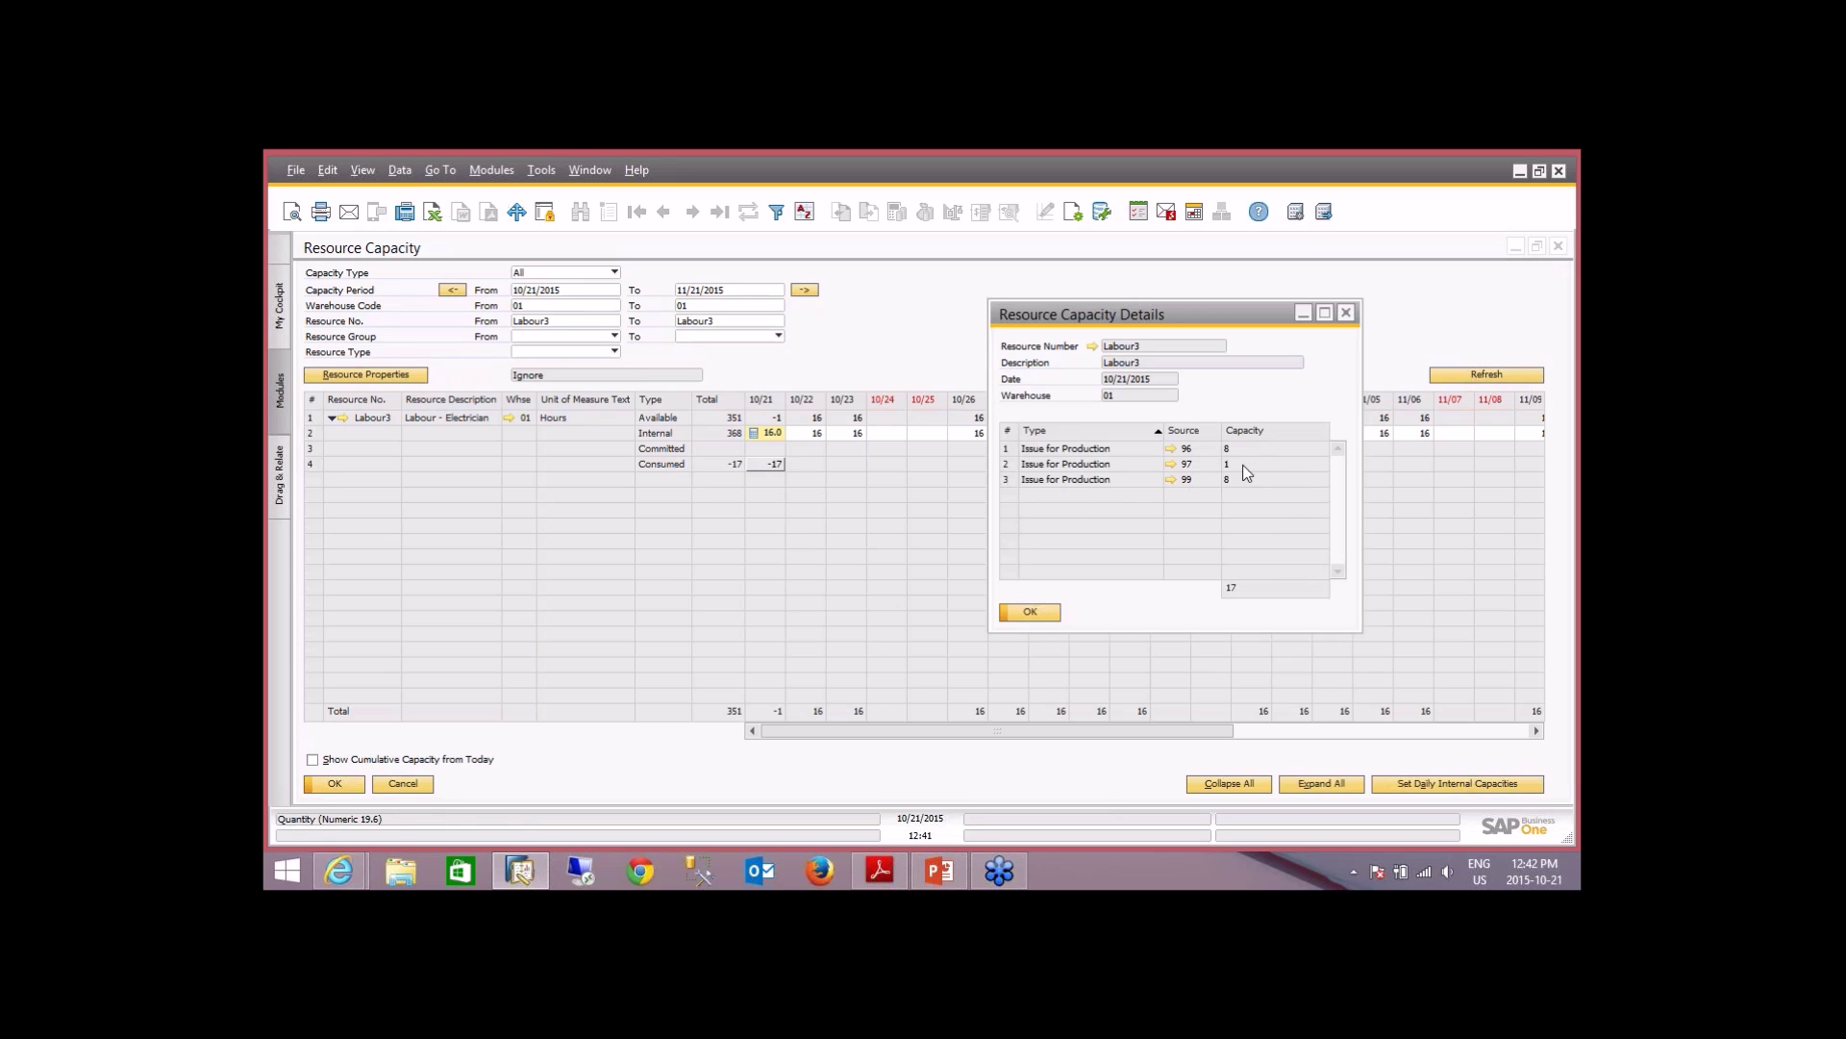
{"action": "left_click", "coordinate": [1011, 467]}
{"action": "left_click", "coordinate": [1172, 464]}
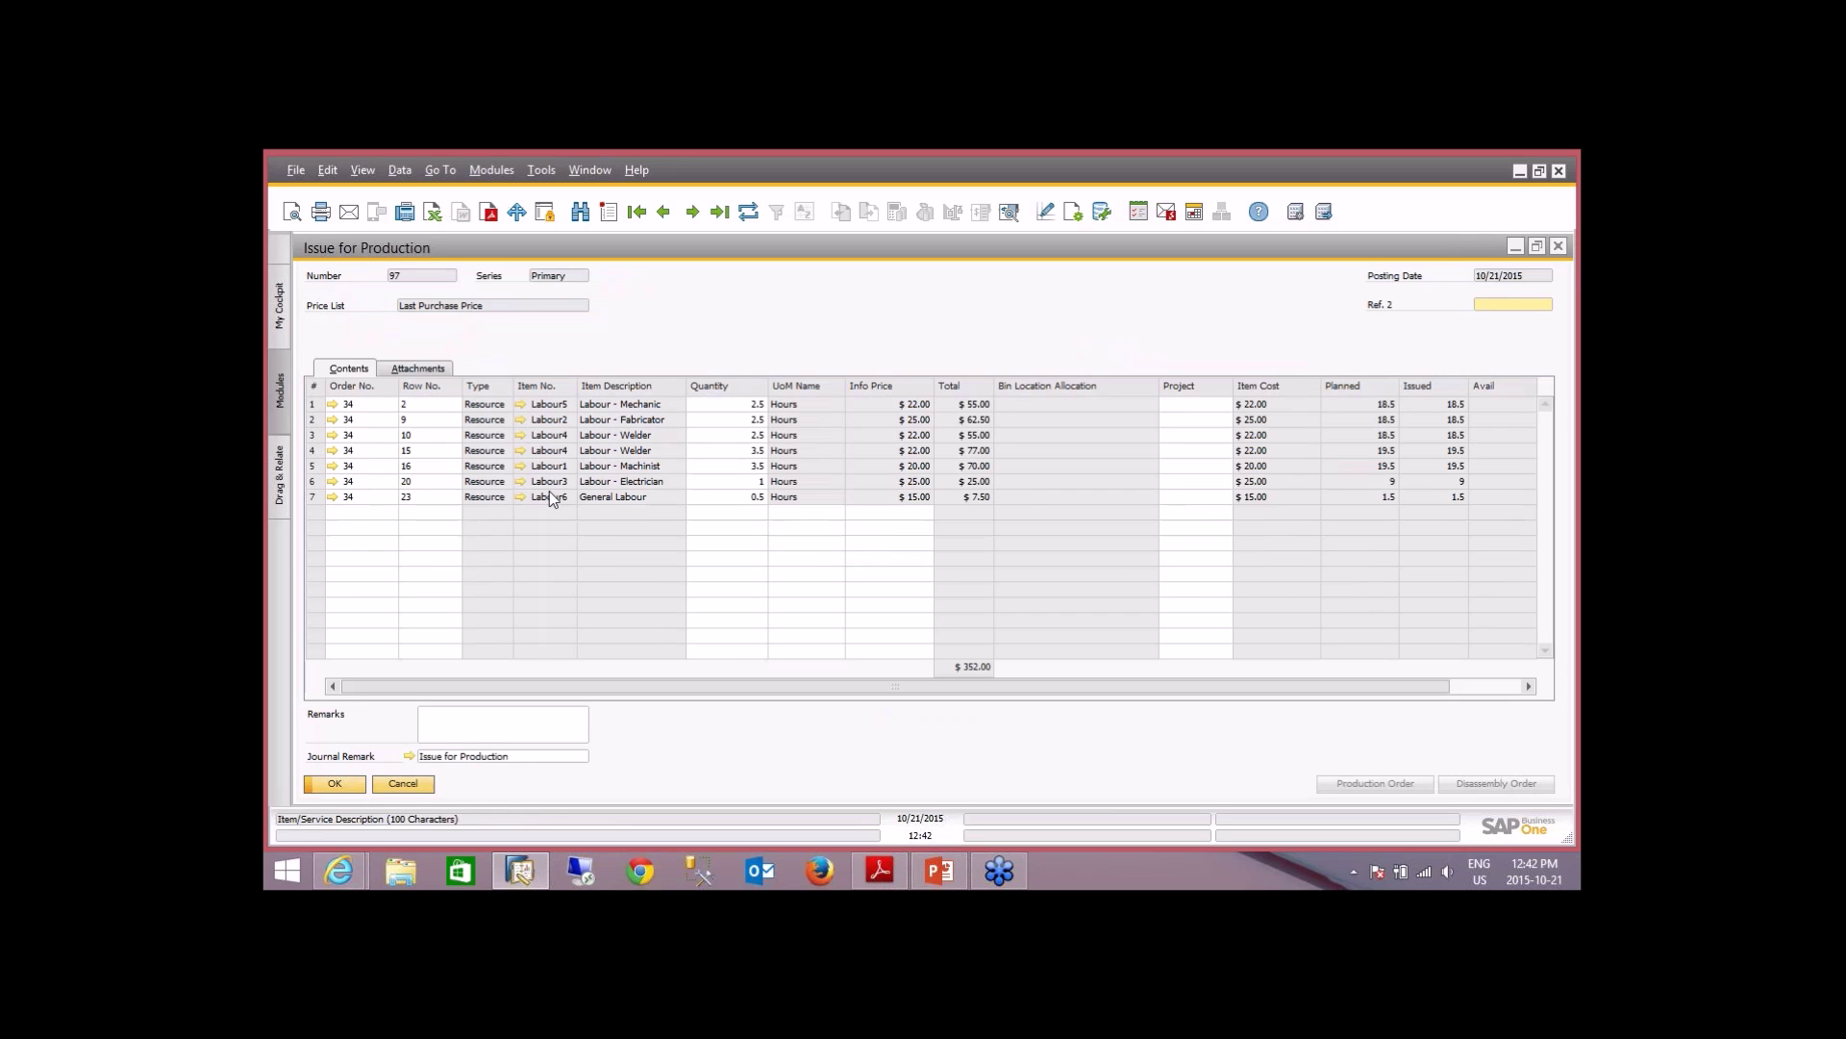
- Review the production order linked to the Labour3 row of the issue, and close all forms including Resource Capacity
{"action": "left_click", "coordinate": [327, 484]}
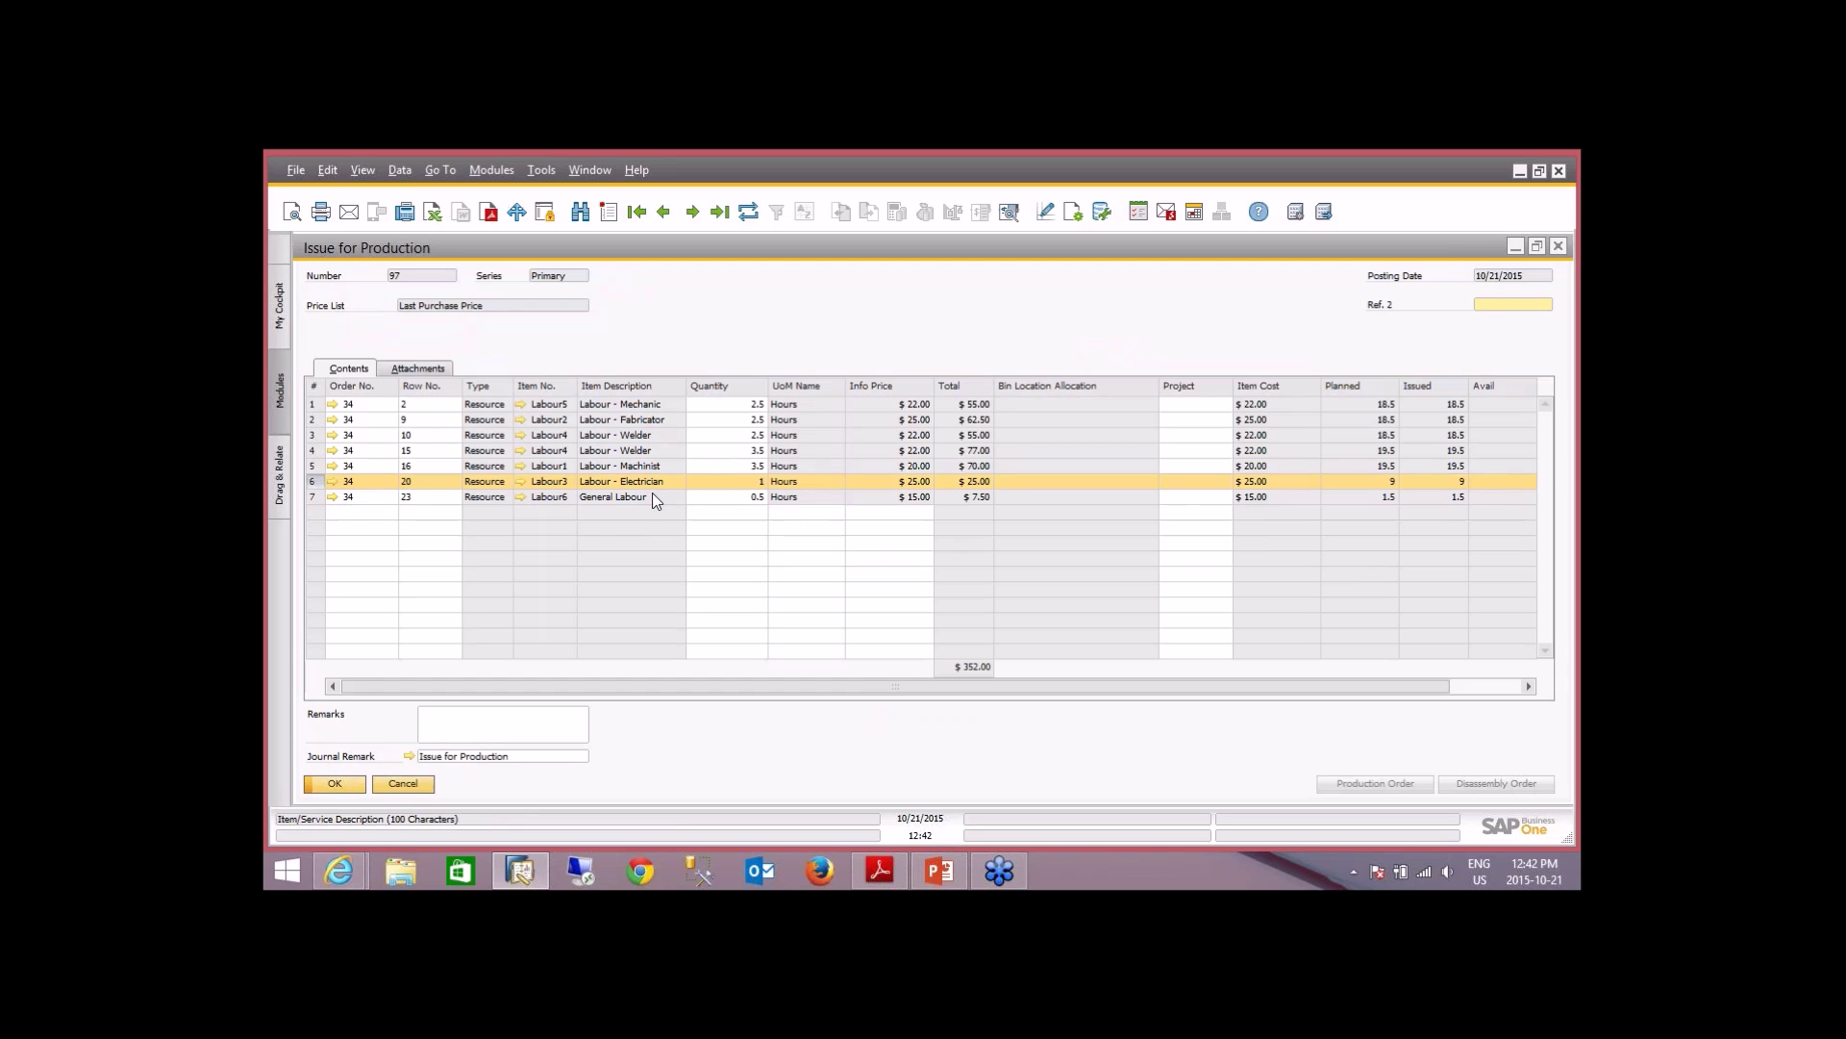
{"action": "left_click", "coordinate": [332, 483]}
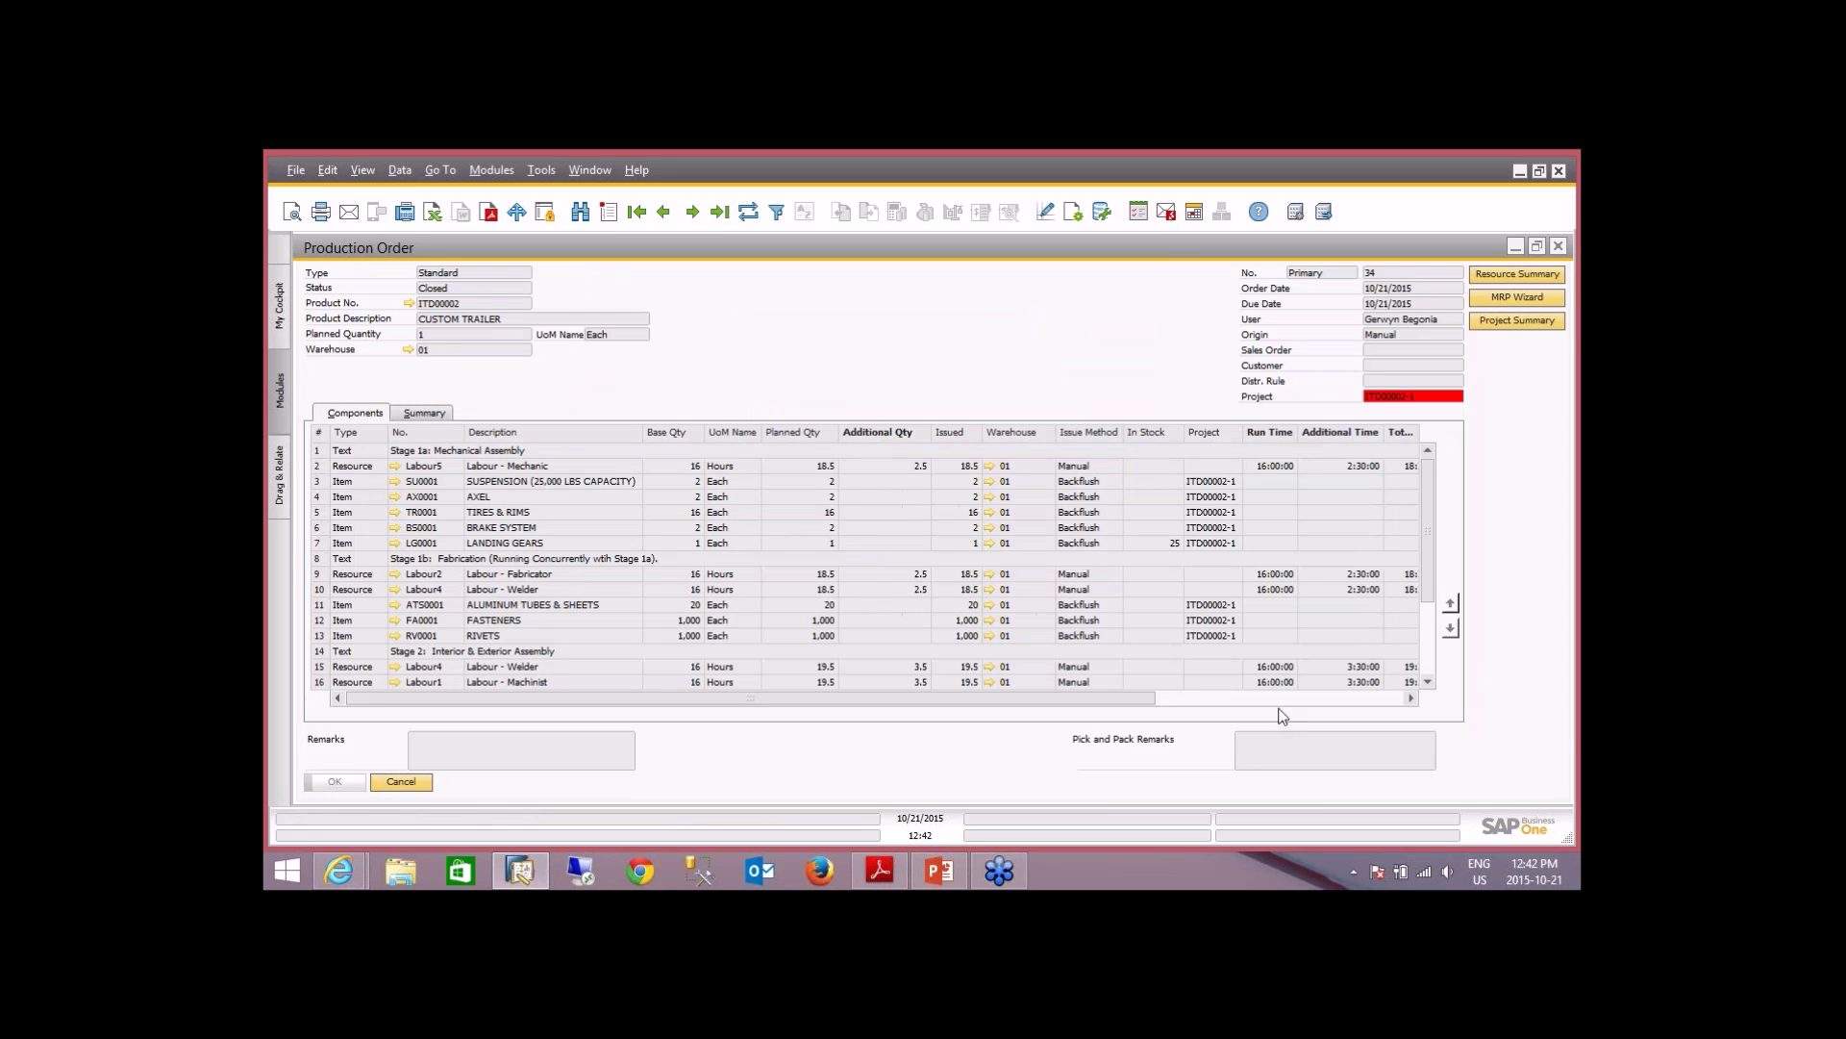
{"action": "mouse_move", "coordinate": [1429, 571]}
{"action": "left_mouse_down"}
{"action": "mouse_move", "coordinate": [1430, 598]}
{"action": "mouse_move", "coordinate": [1428, 566]}
{"action": "left_mouse_up"}
{"action": "left_click", "coordinate": [421, 784]}
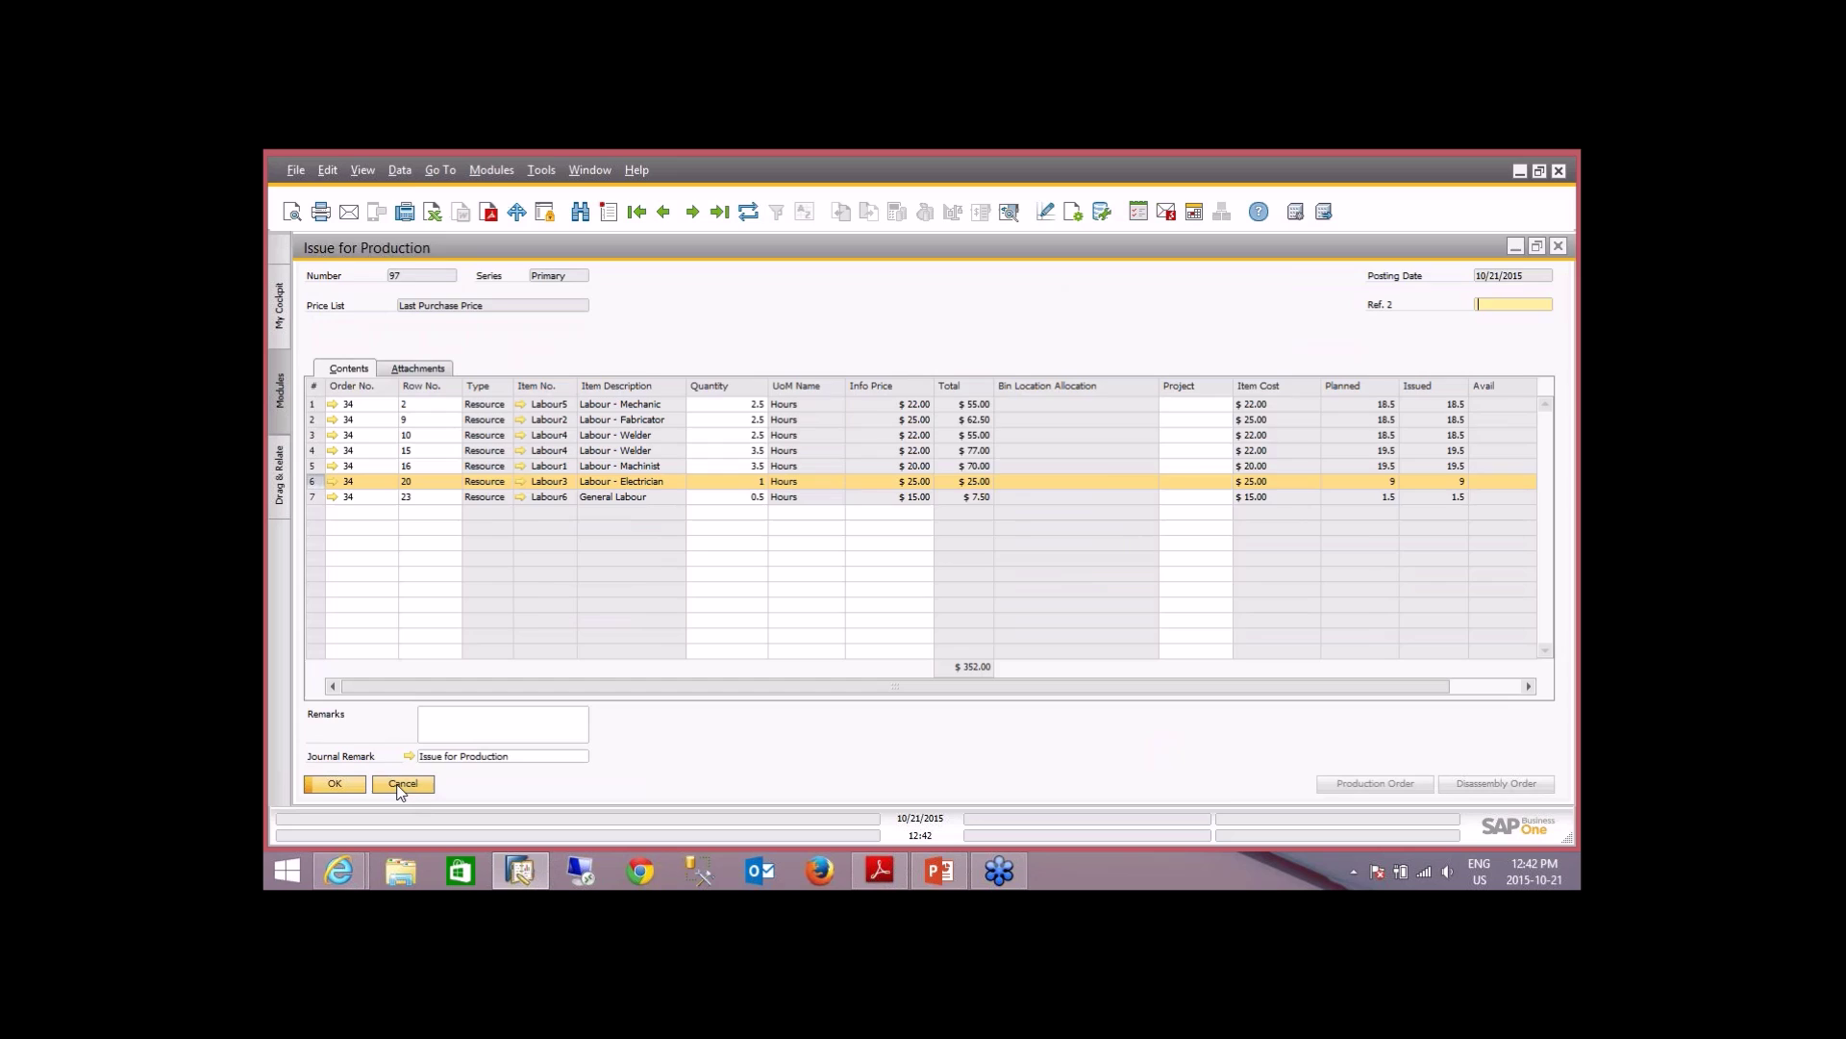
{"action": "left_click", "coordinate": [401, 783]}
{"action": "left_click", "coordinate": [1021, 613]}
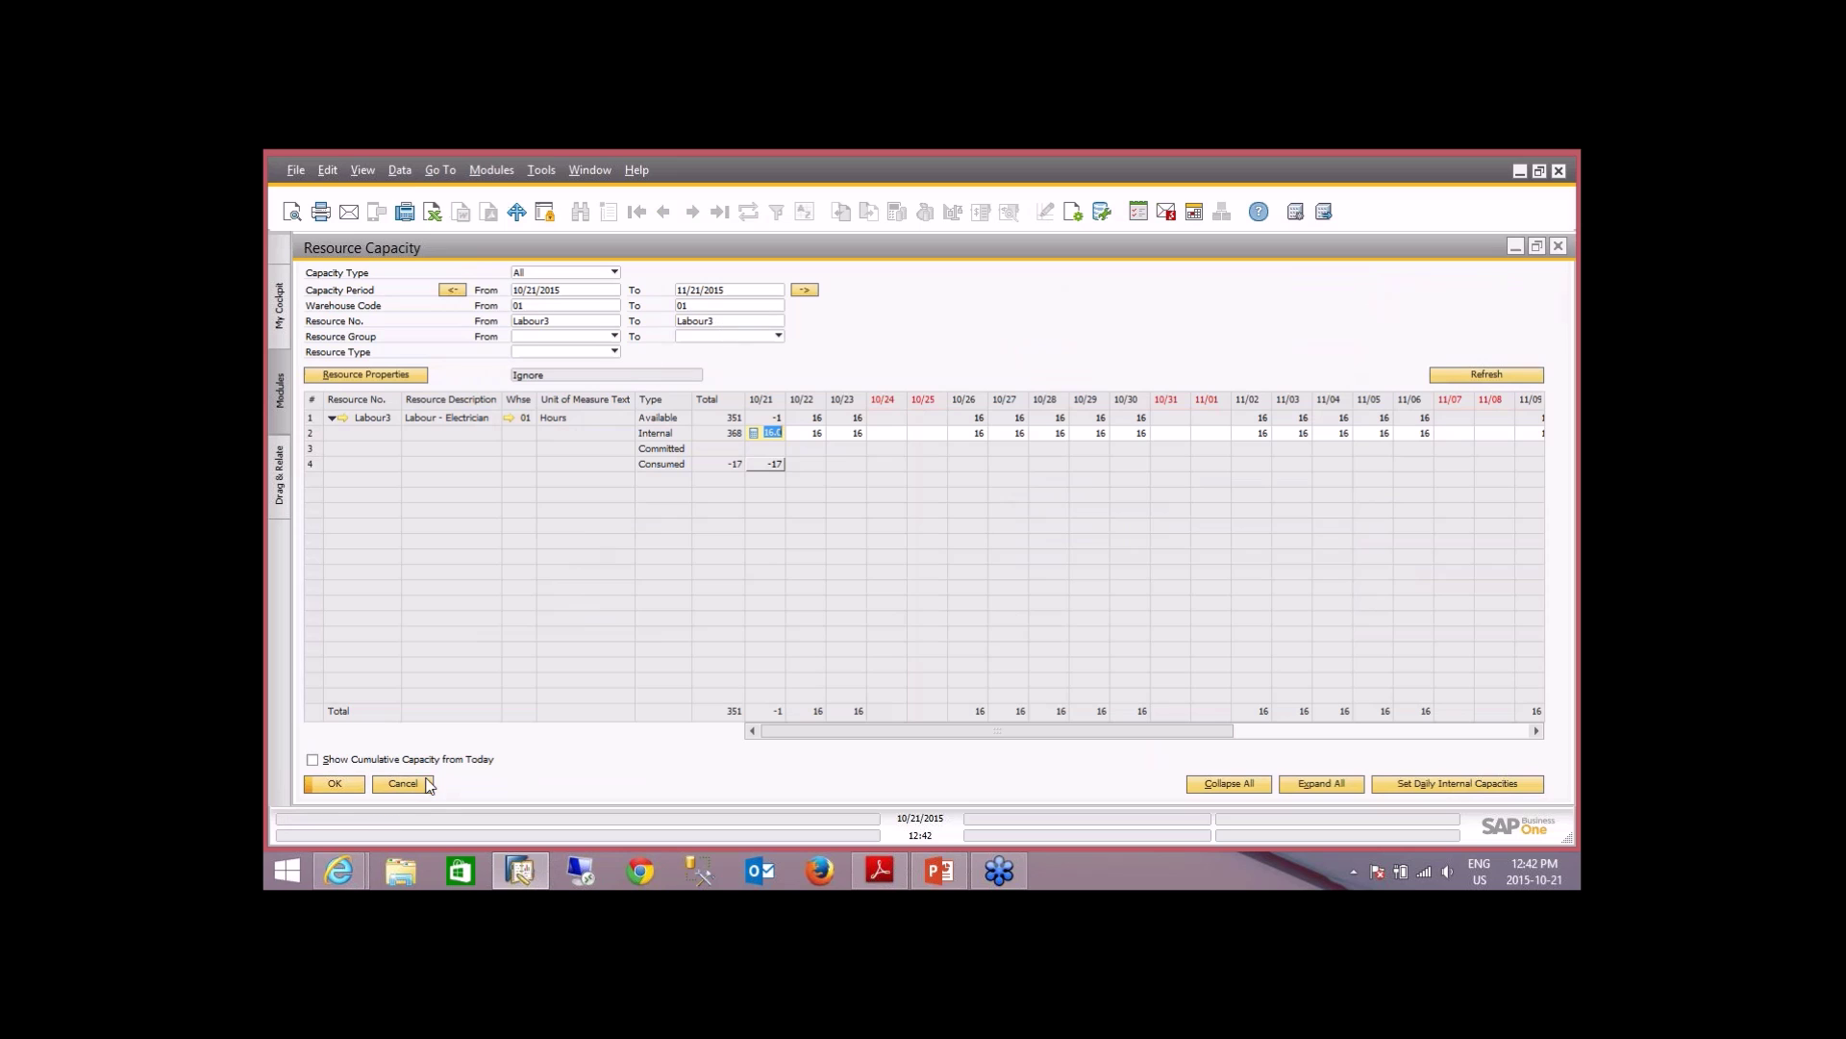
{"action": "left_click", "coordinate": [331, 787]}
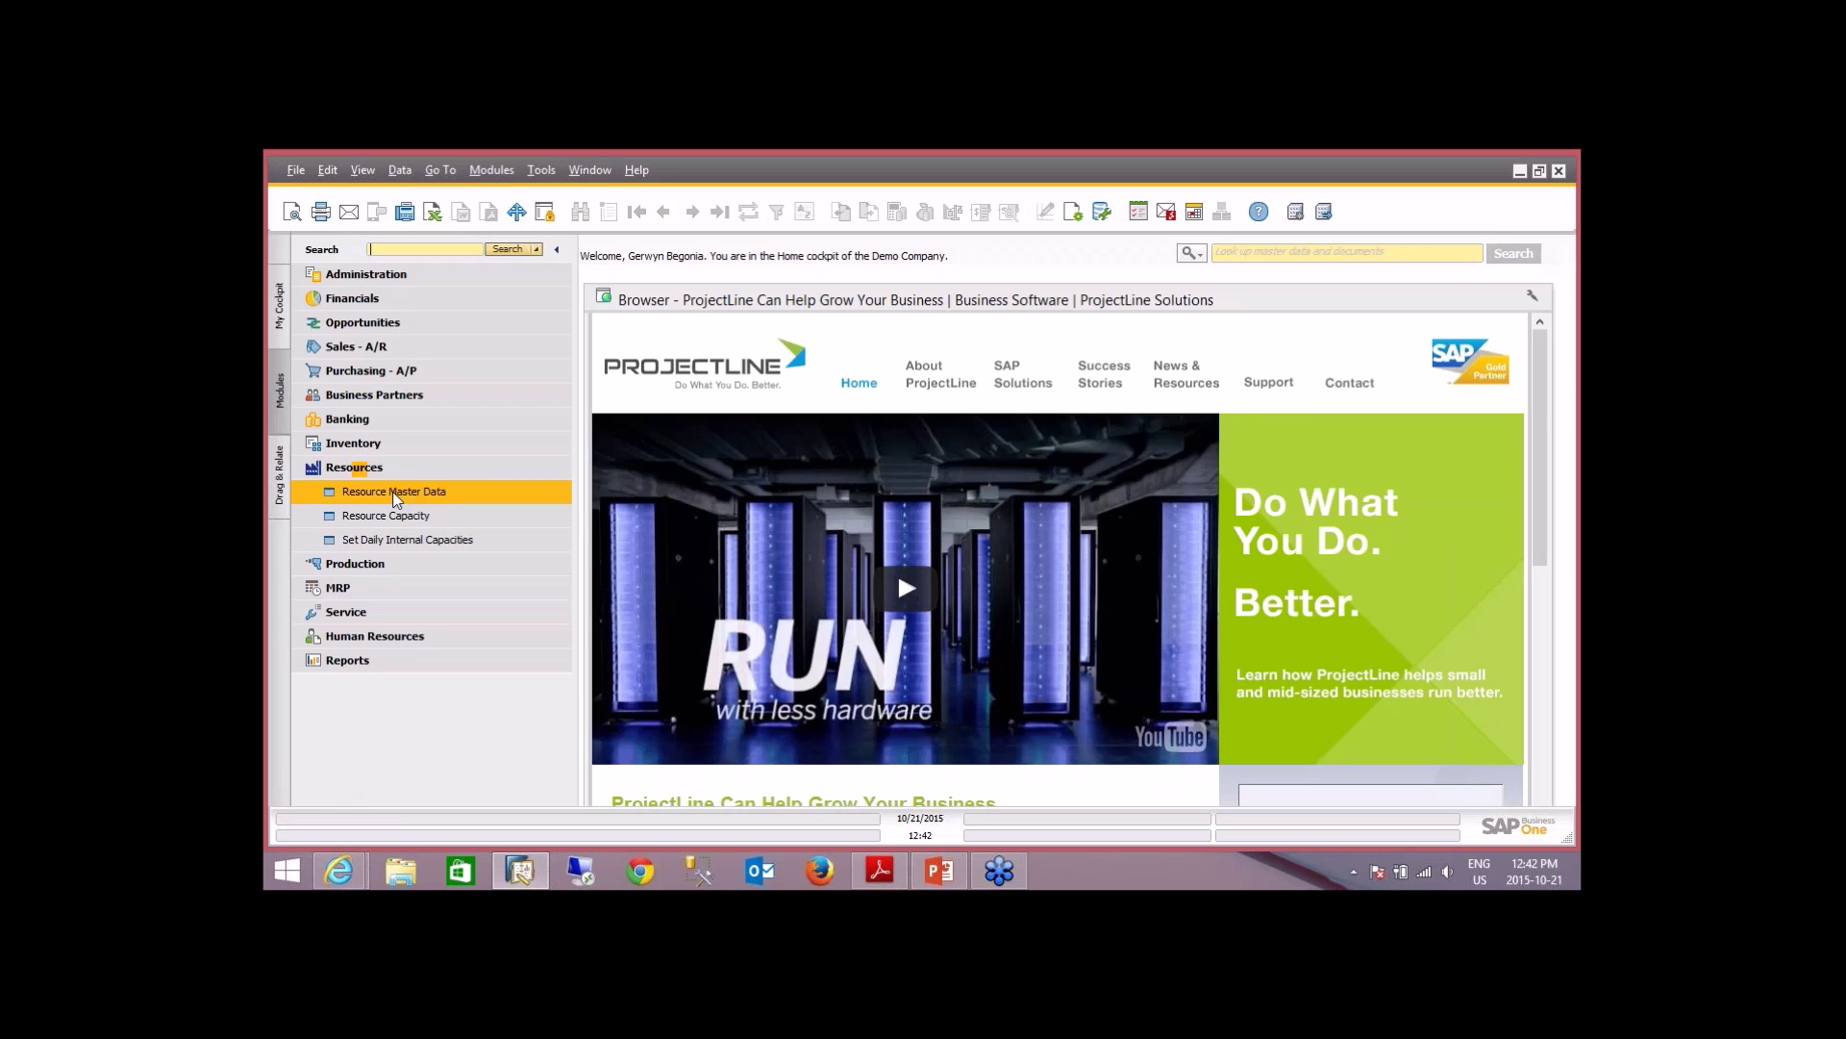
- Collapse the Resources module and open Bill of Materials in the Production module
{"action": "left_click", "coordinate": [397, 466]}
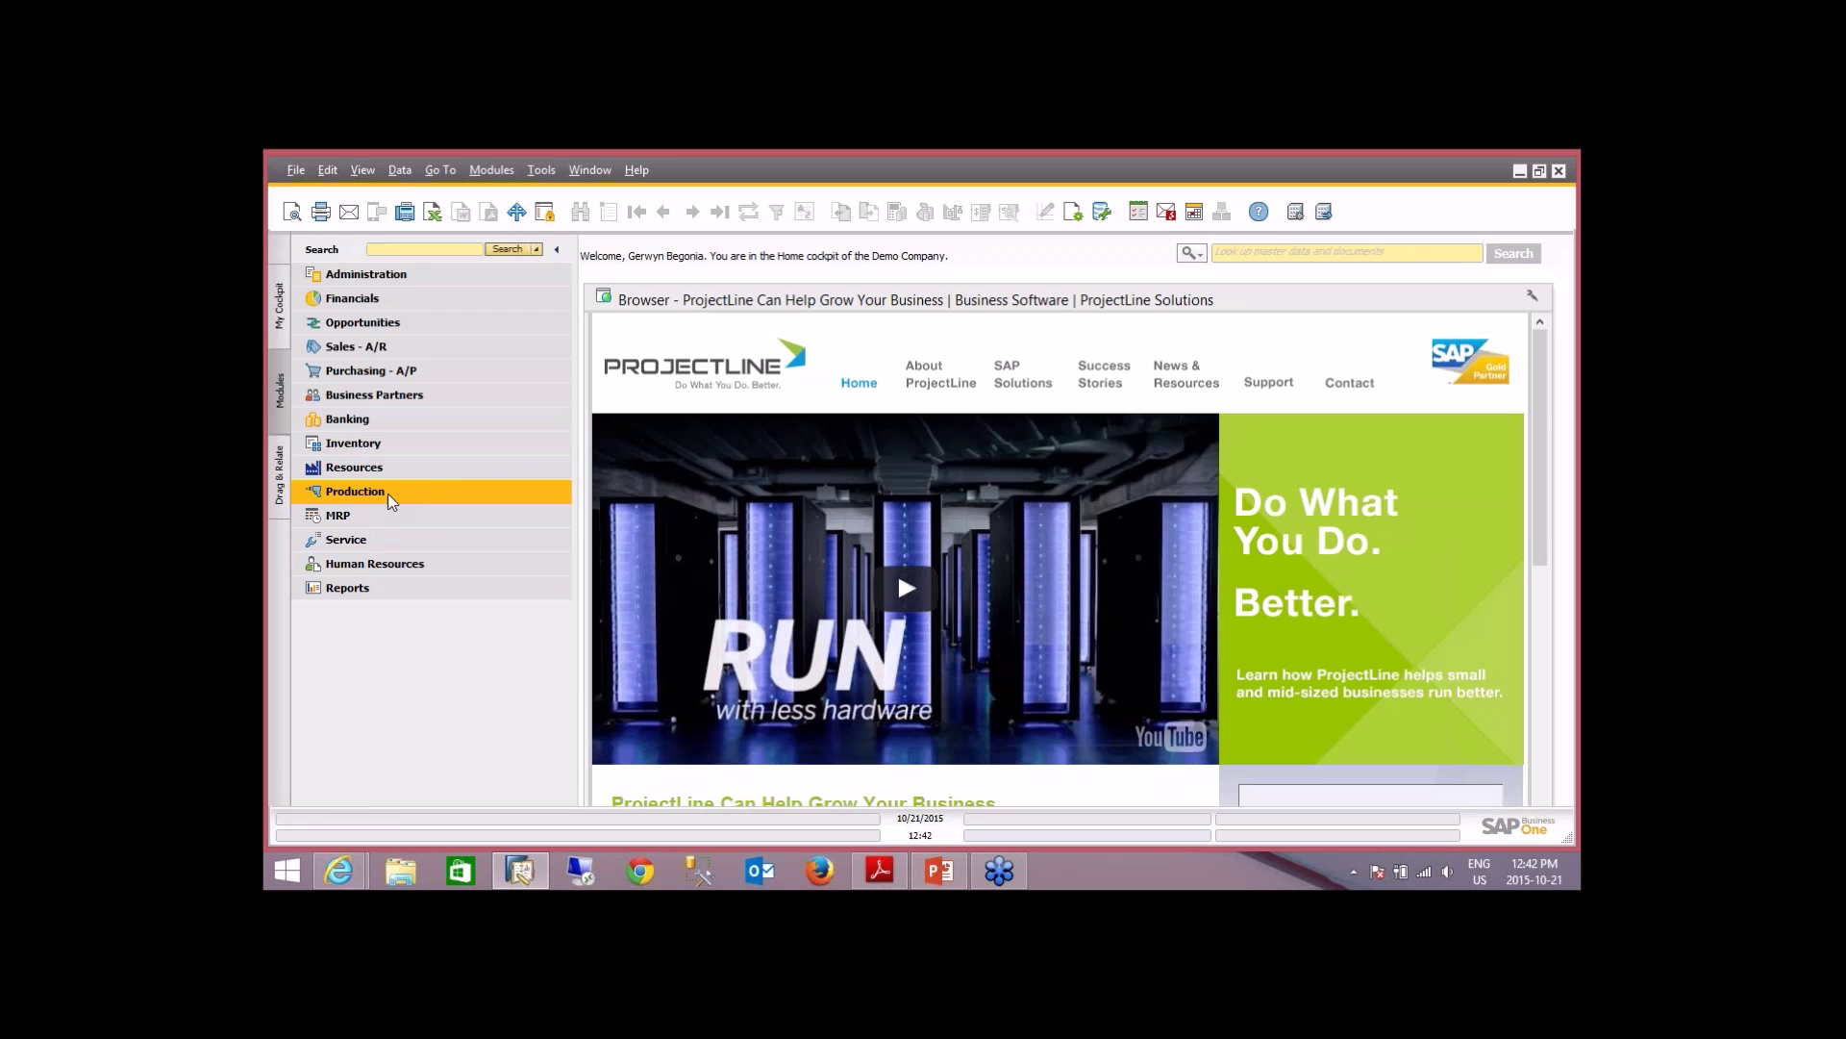
{"action": "left_click", "coordinate": [389, 494]}
{"action": "left_click", "coordinate": [392, 469]}
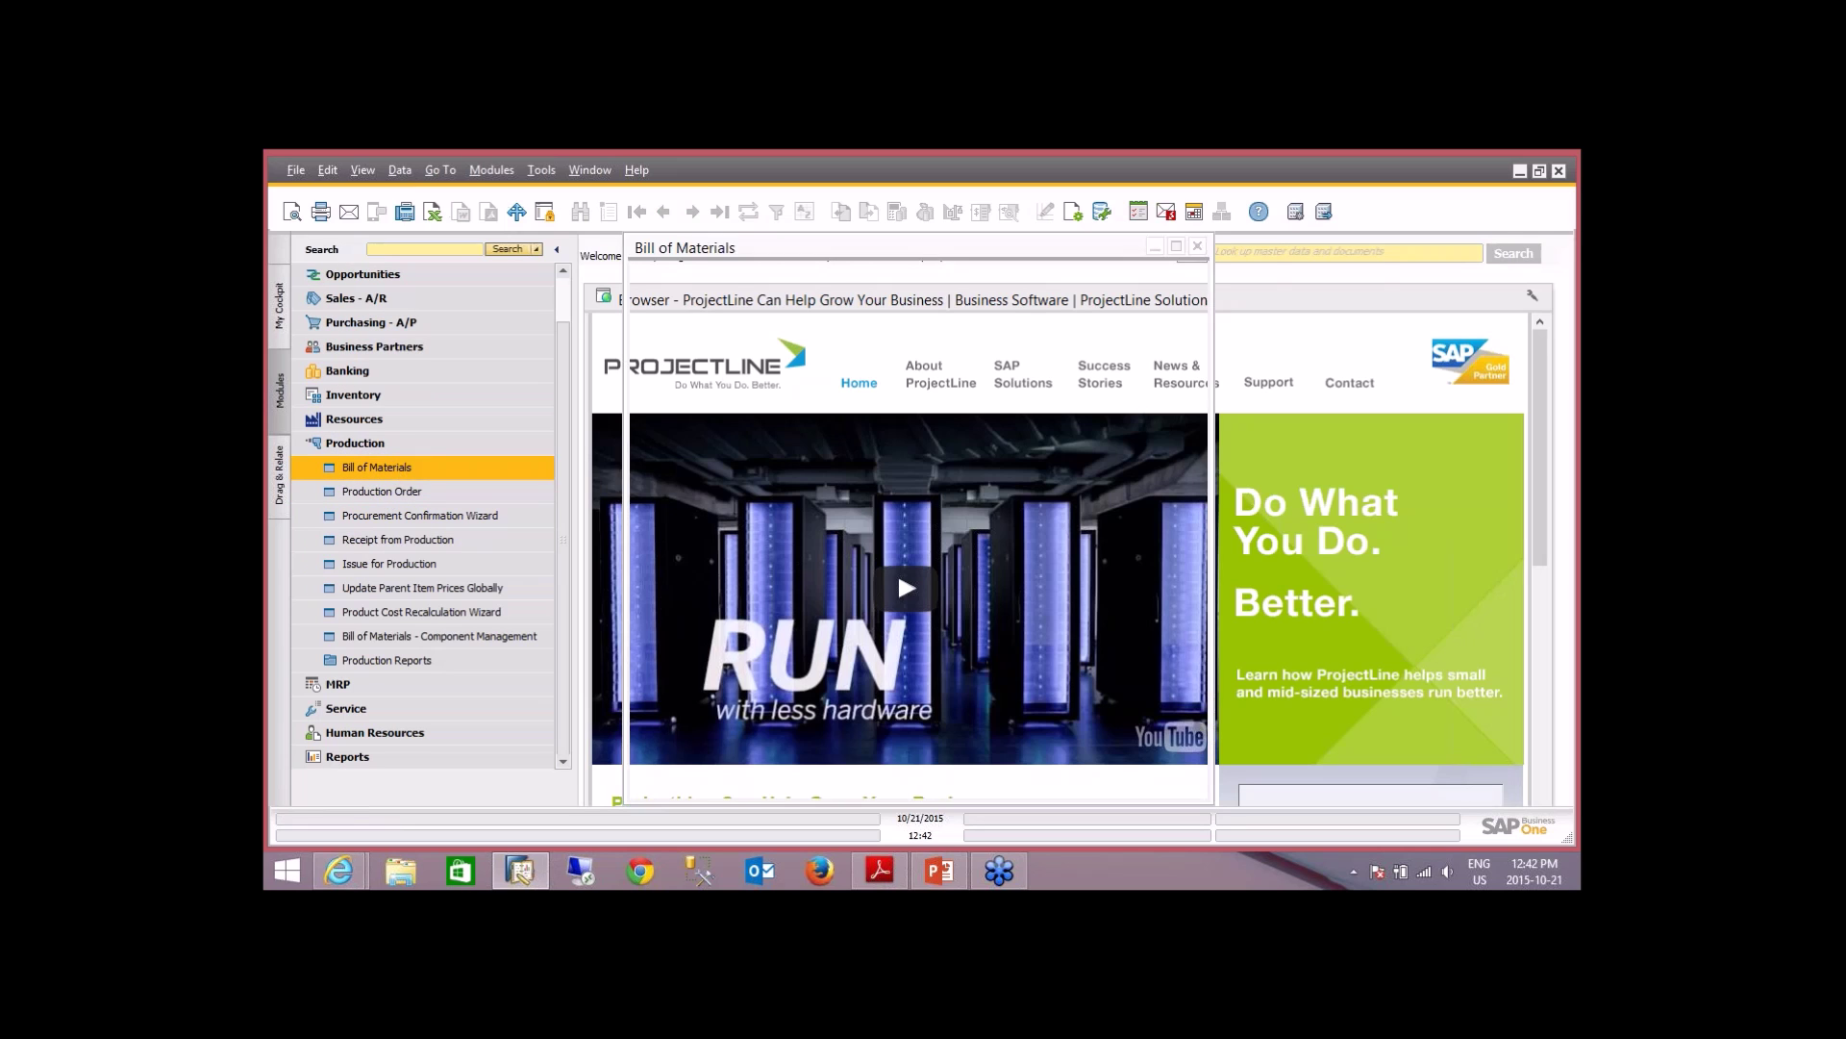
- Browse through the bills of materials to ITD00002, CUSTOM TRAILER
{"action": "left_click", "coordinate": [692, 211]}
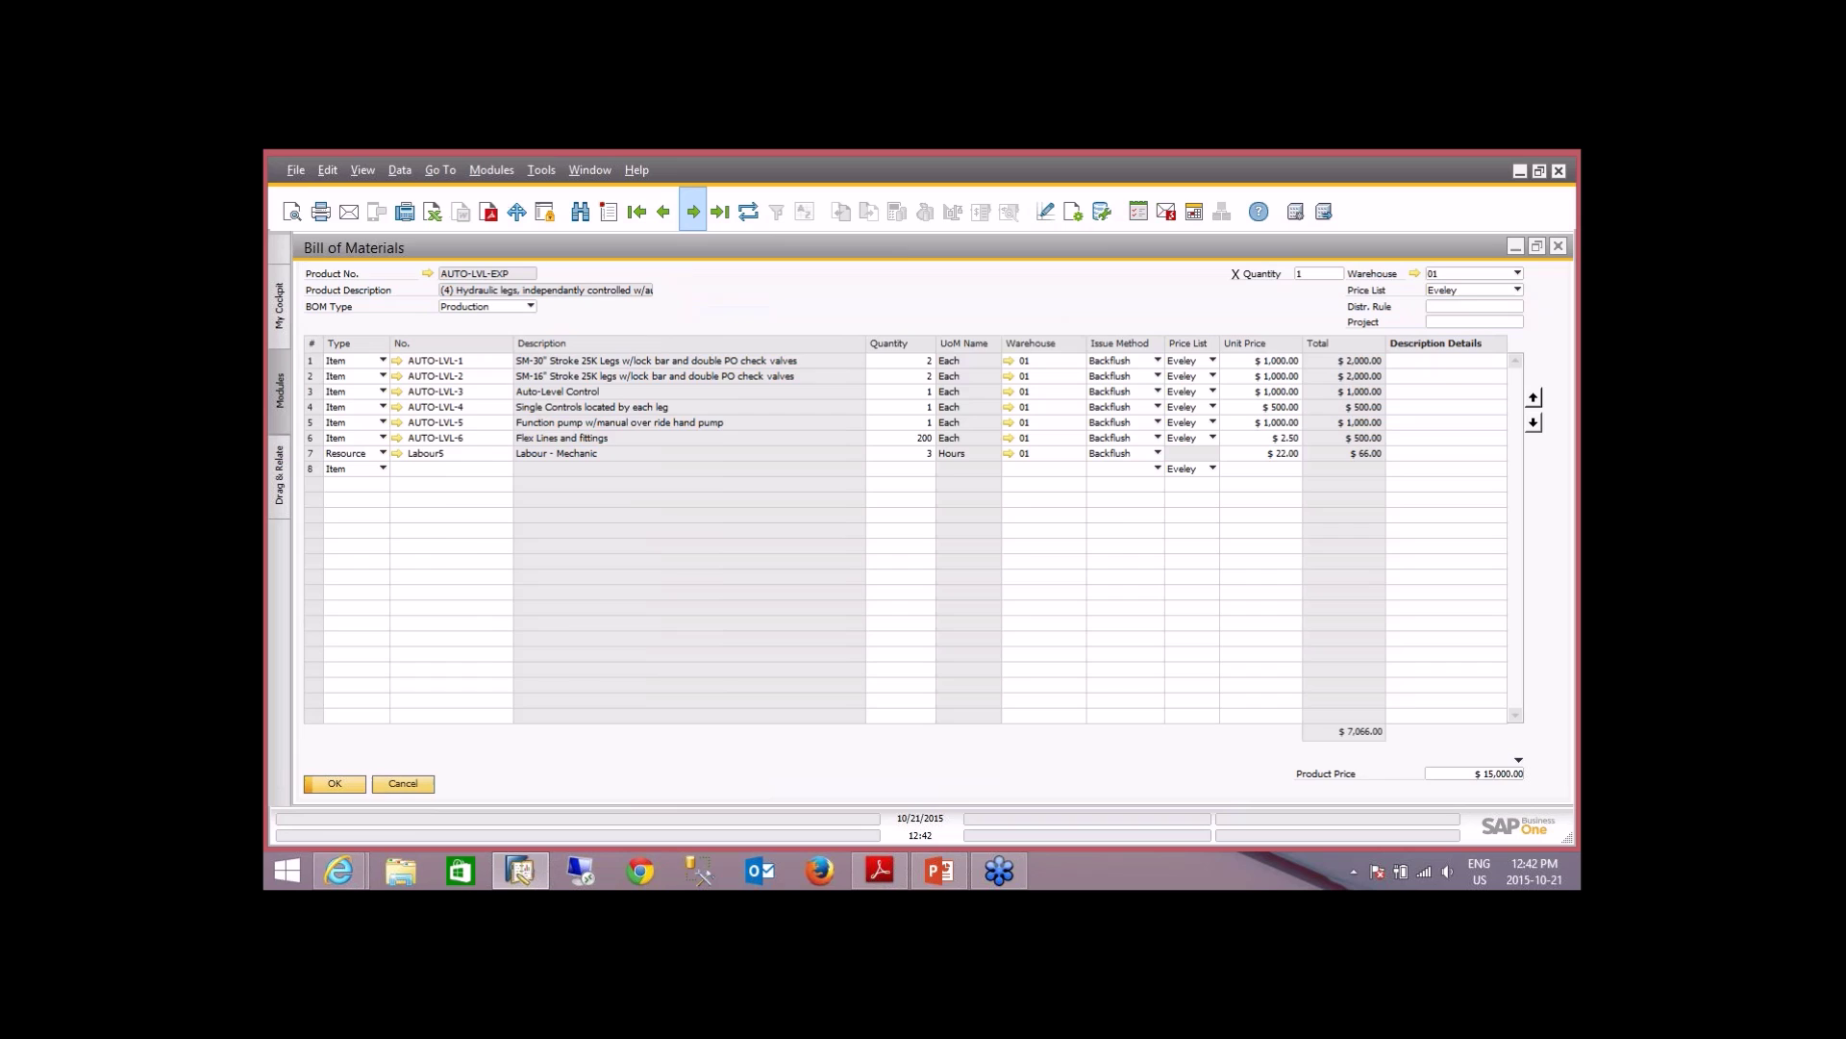
{"action": "left_click", "coordinate": [693, 211]}
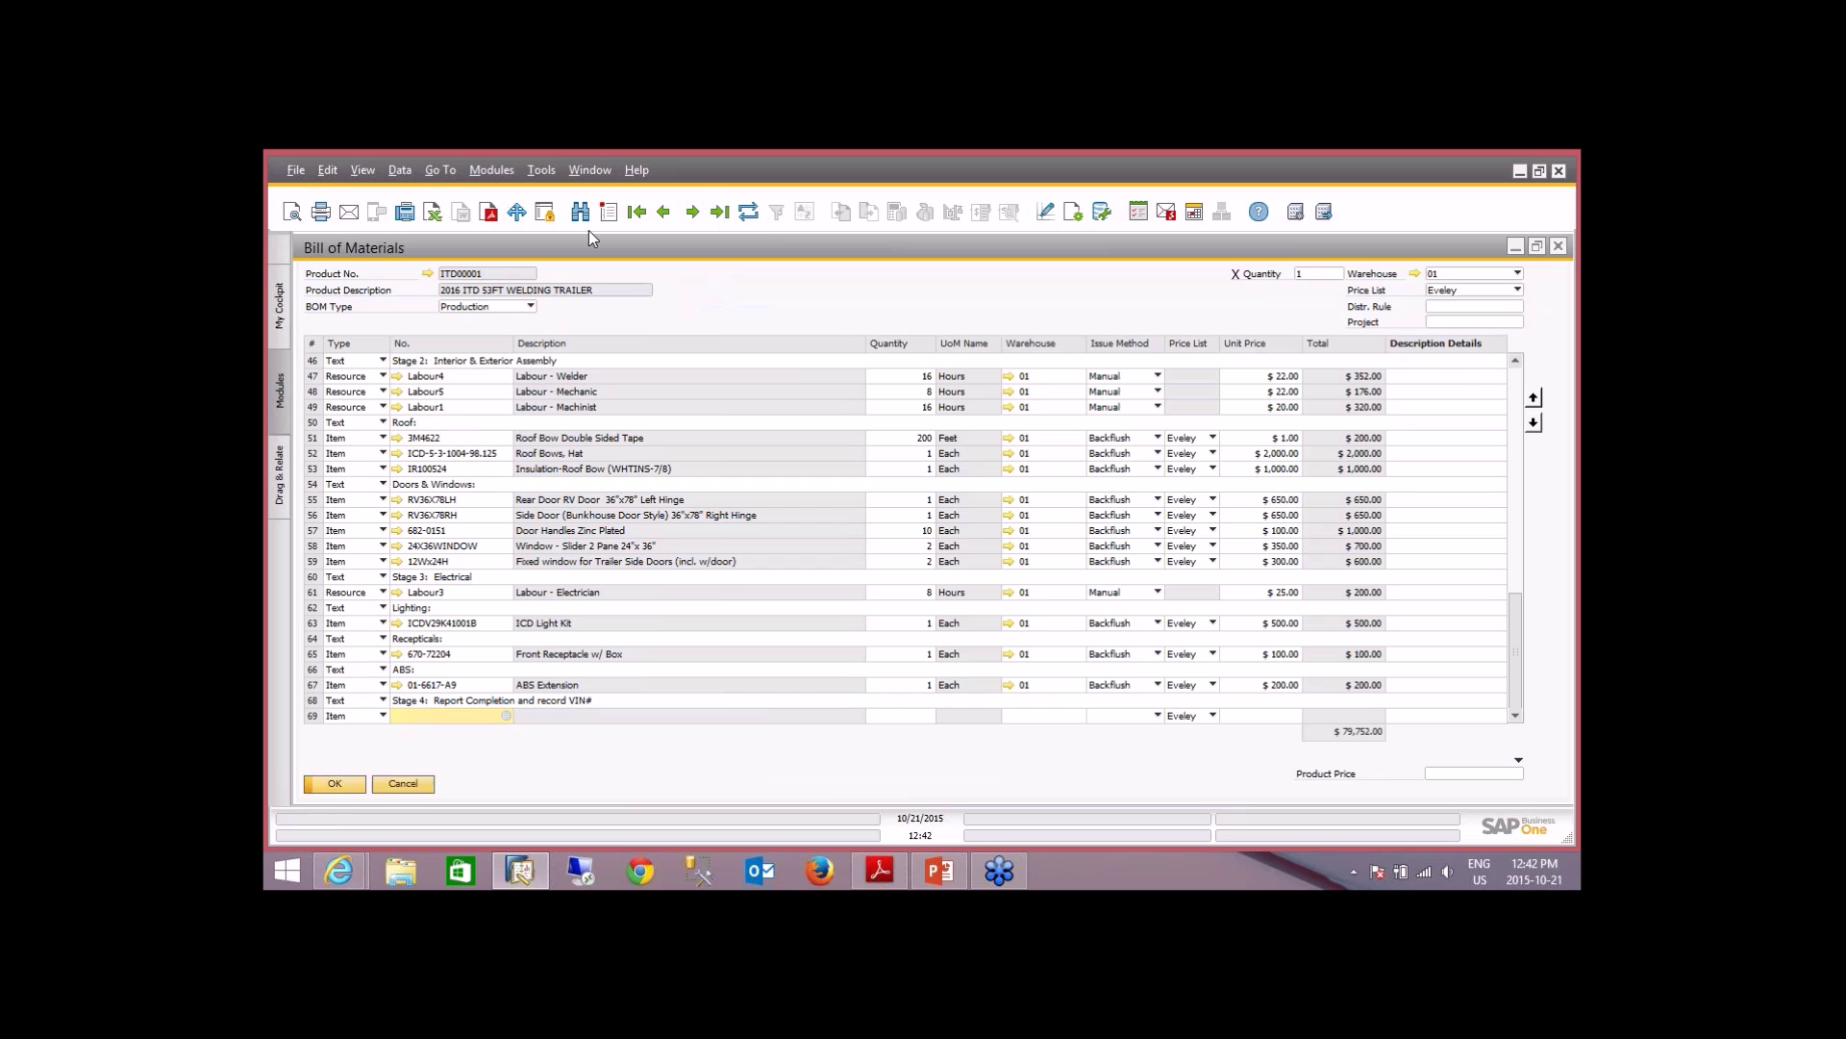
{"action": "left_click", "coordinate": [692, 211]}
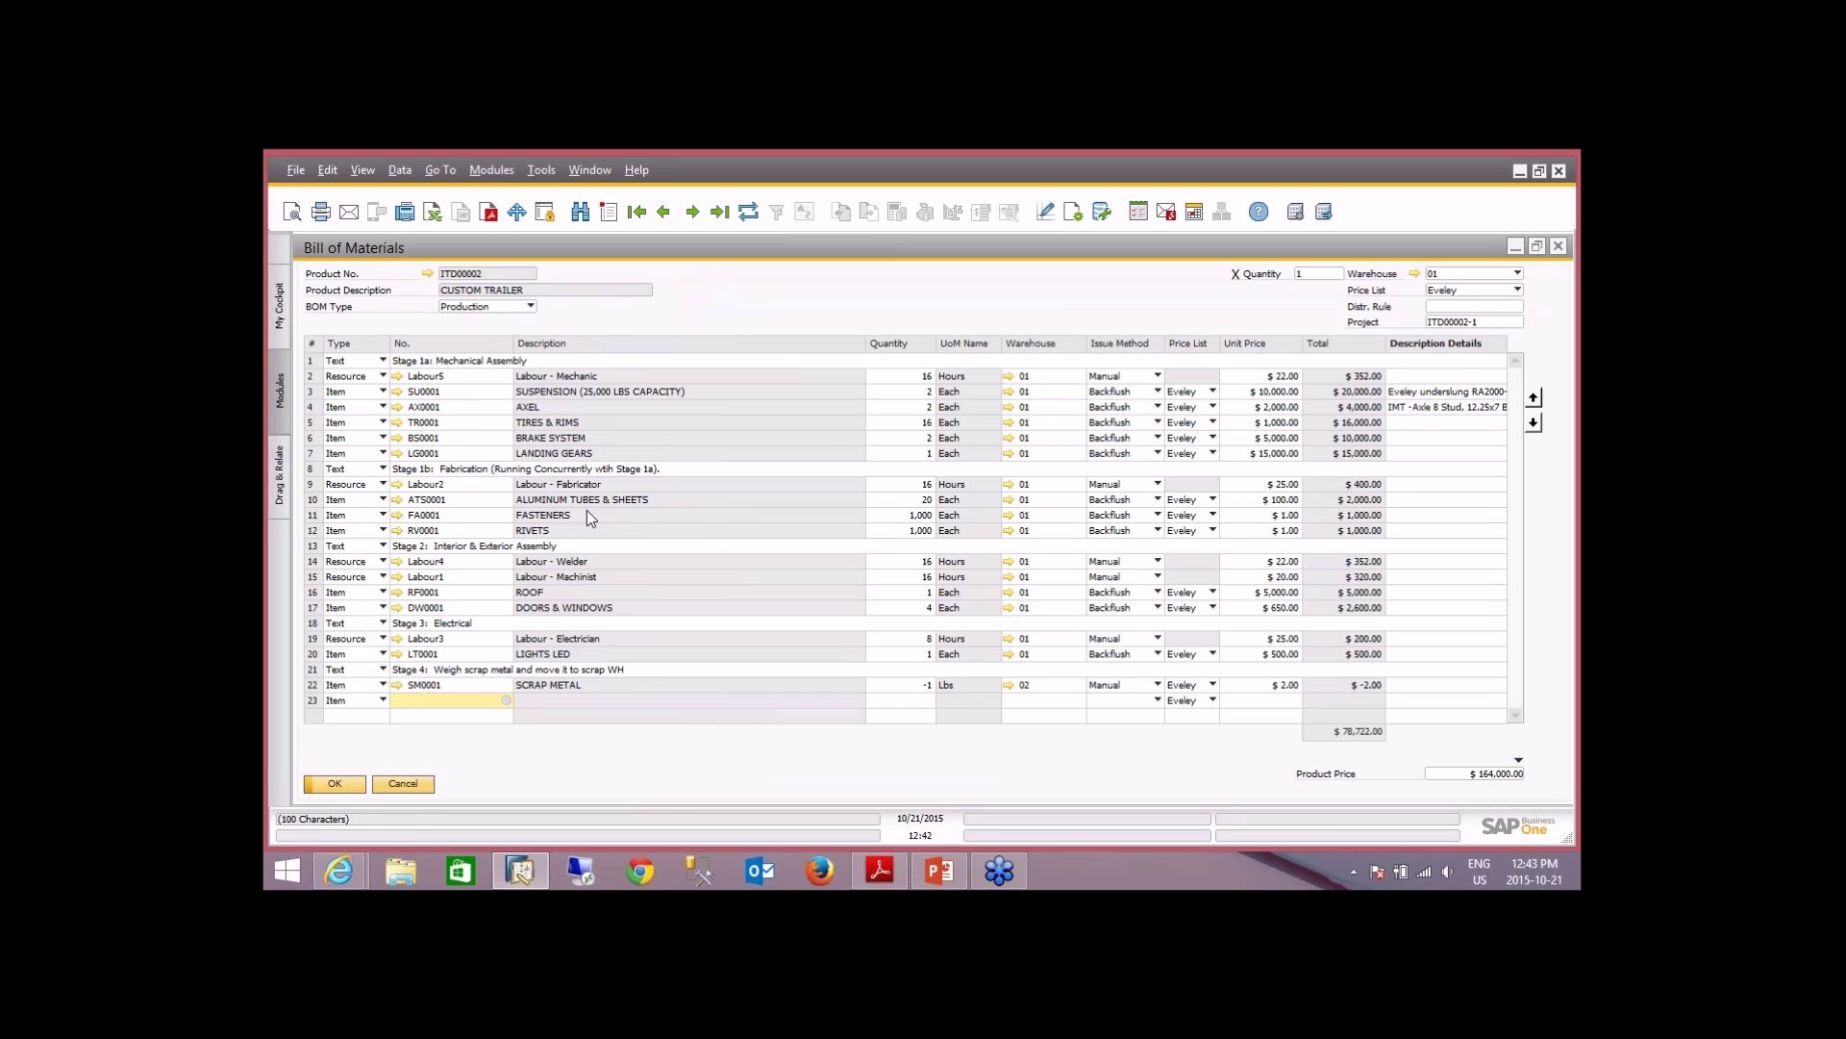
- Highlight the Stage 1a heading with its Labour5 row and the Stage 1b heading to review the trailer's production stages
{"action": "left_click", "coordinate": [310, 361]}
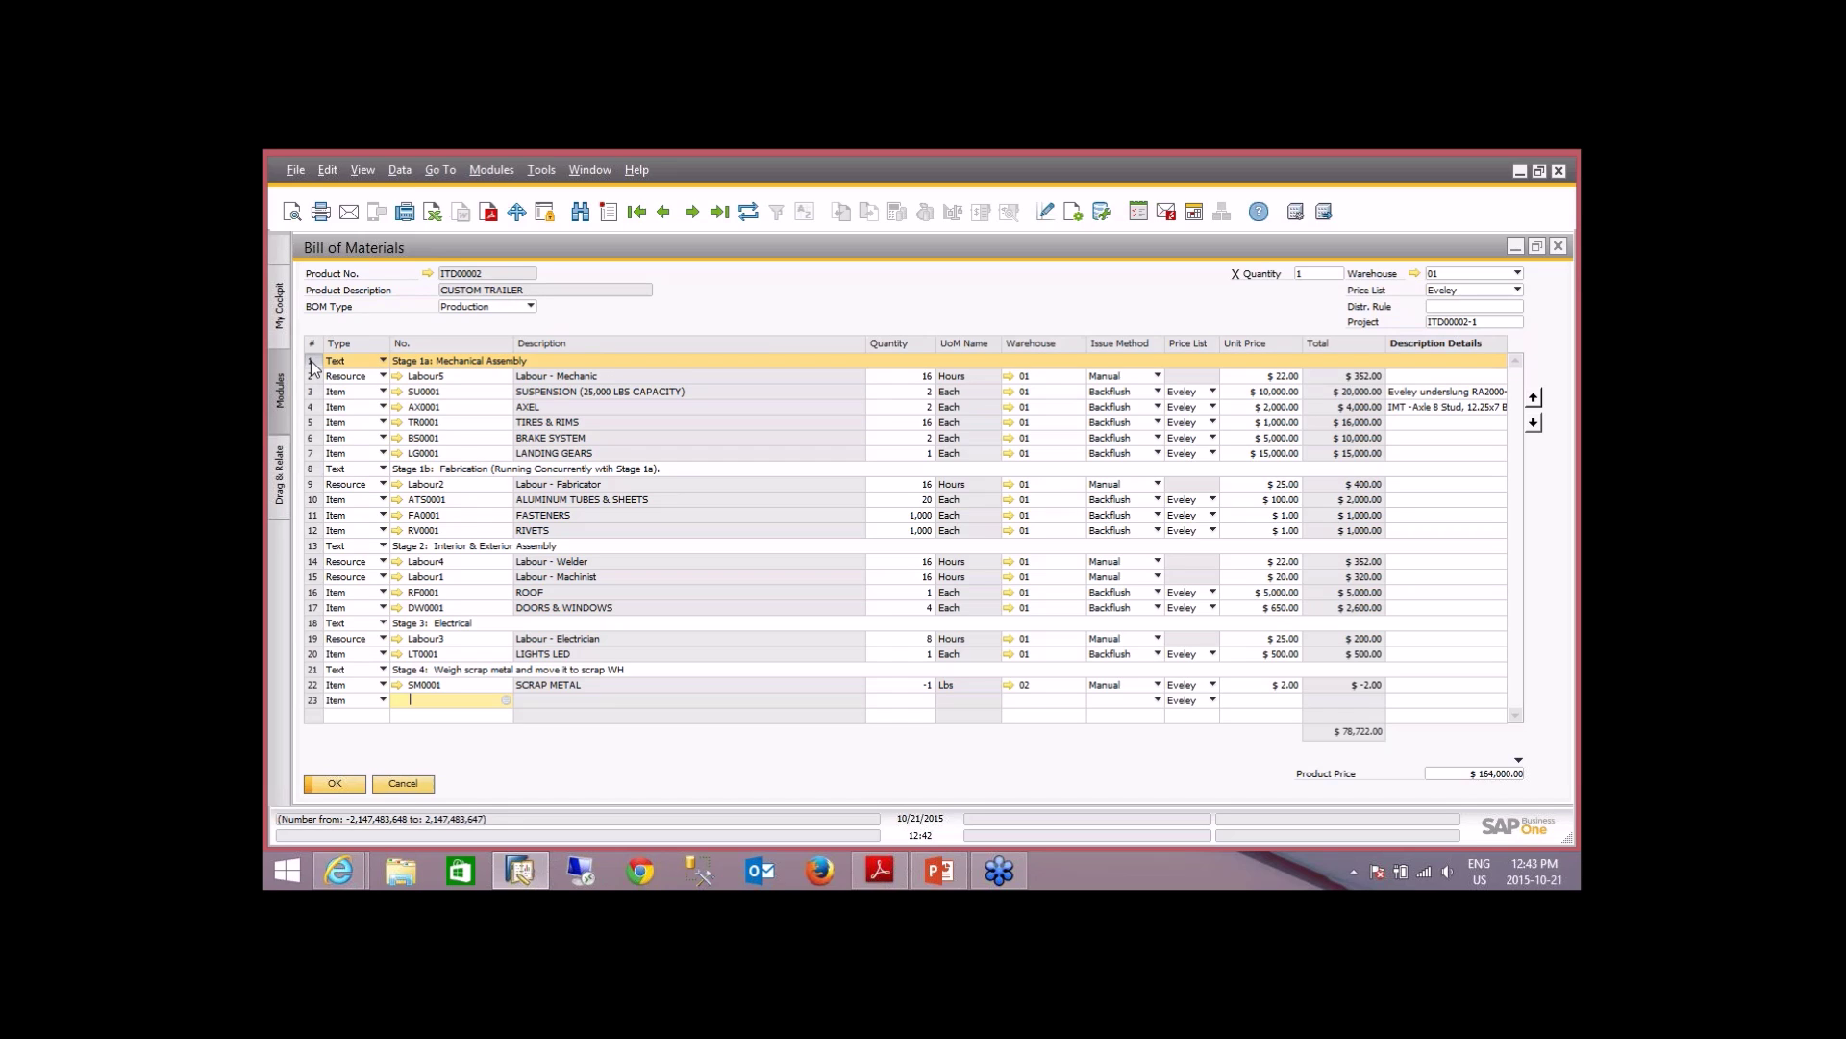
{"action": "left_click", "coordinate": [311, 376], "text": "shift"}
{"action": "left_click", "coordinate": [315, 376], "text": "shift"}
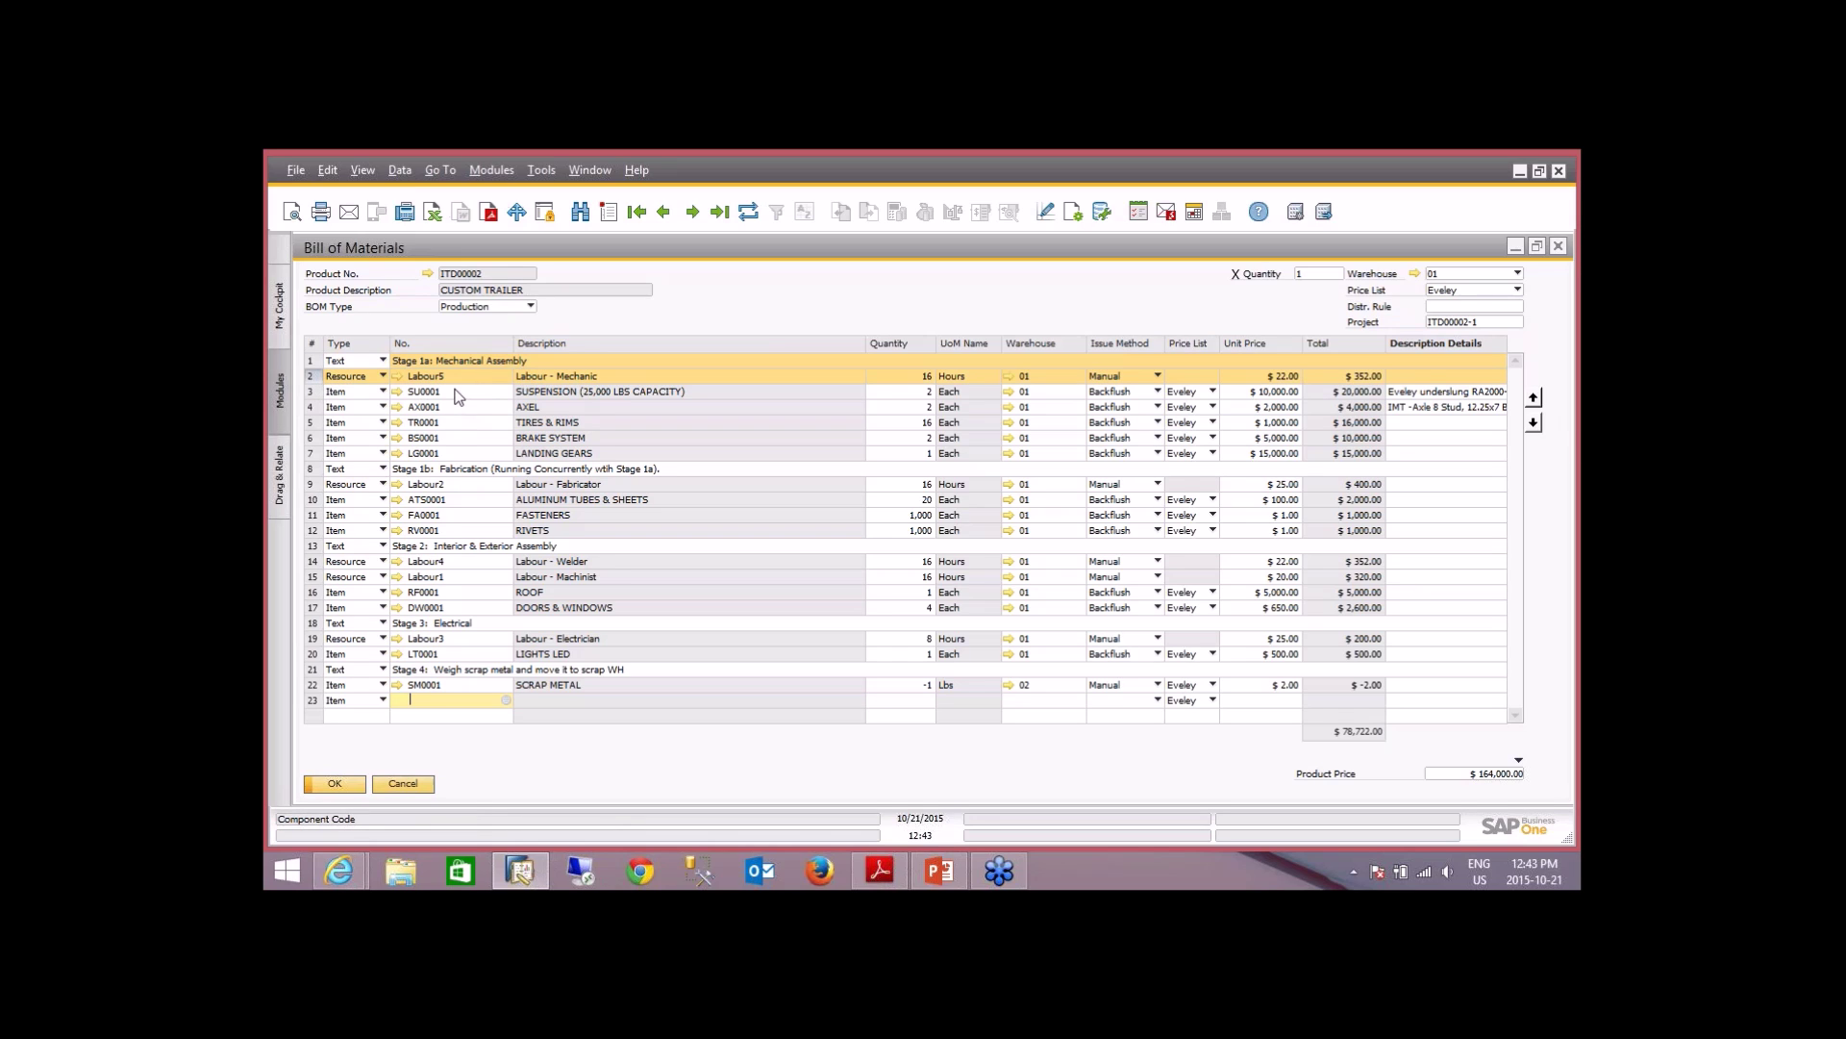
{"action": "left_click", "coordinate": [306, 468]}
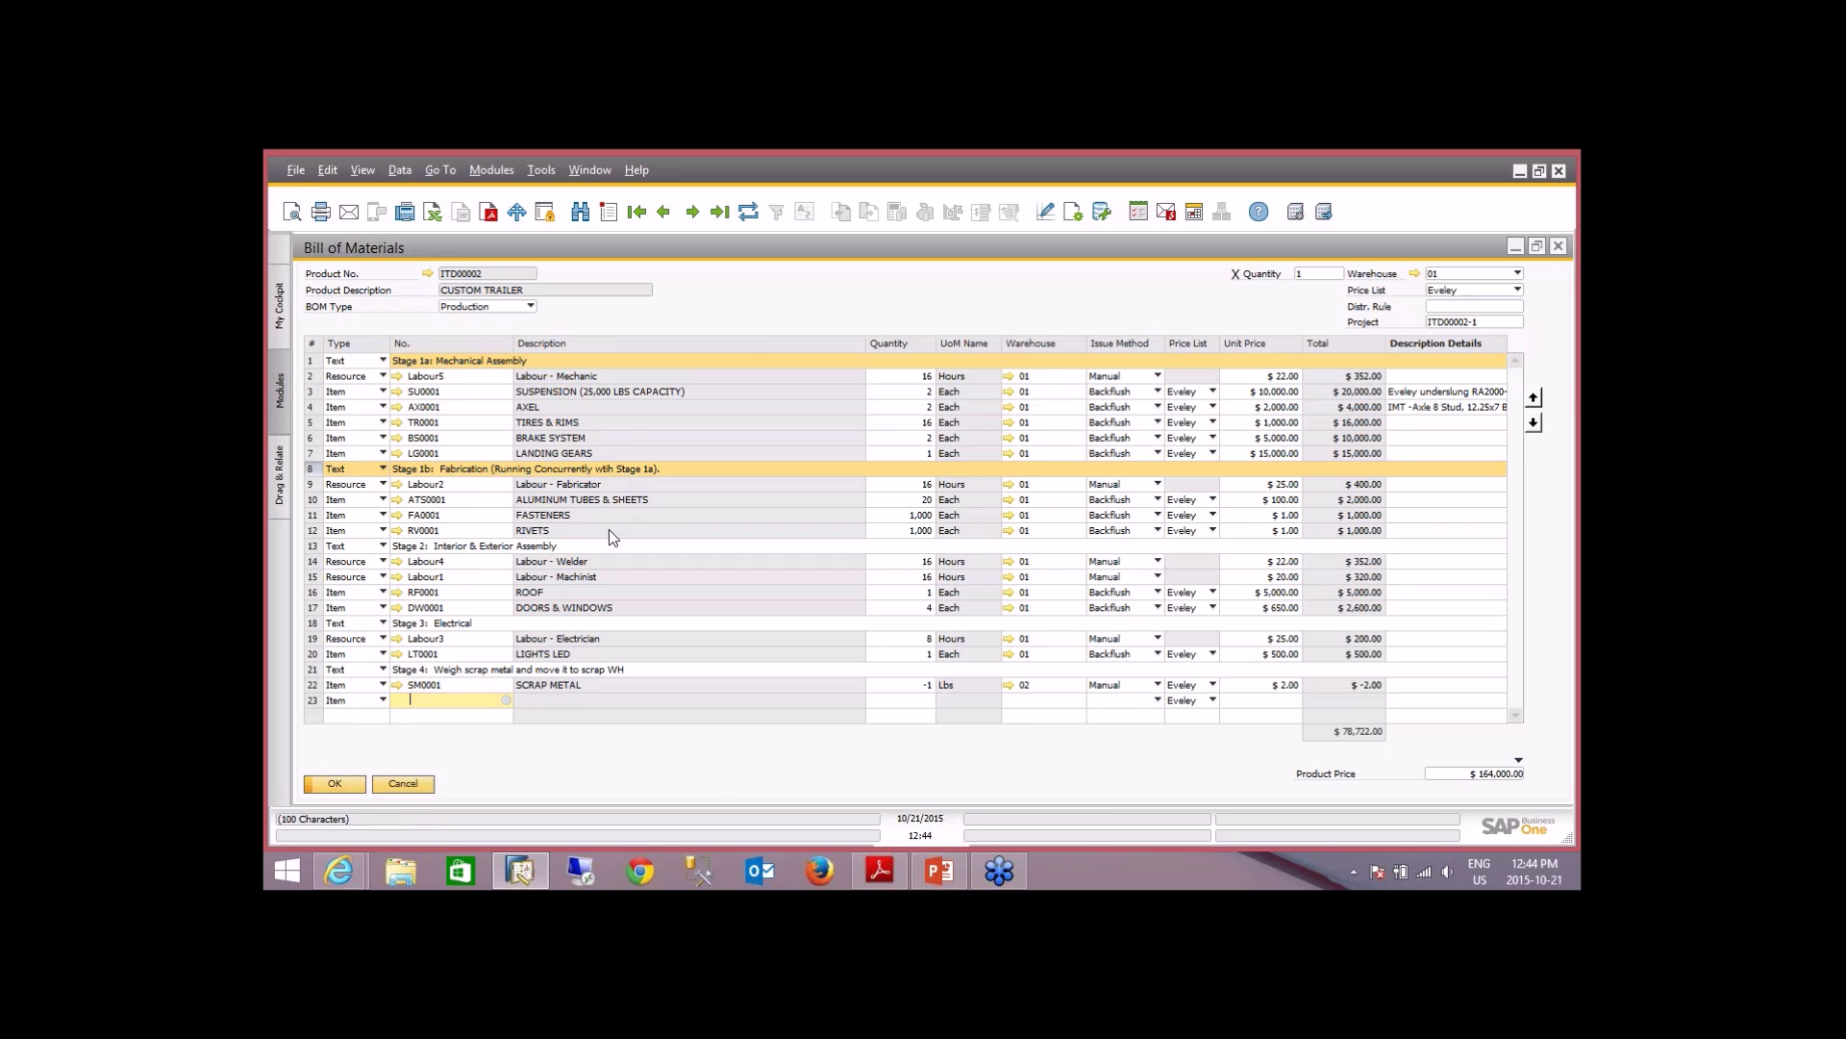
- Reorder the components of the custom trailer so that the RIVETS row stands directly above FASTENERS in Stage 1b
{"action": "left_click", "coordinate": [314, 530]}
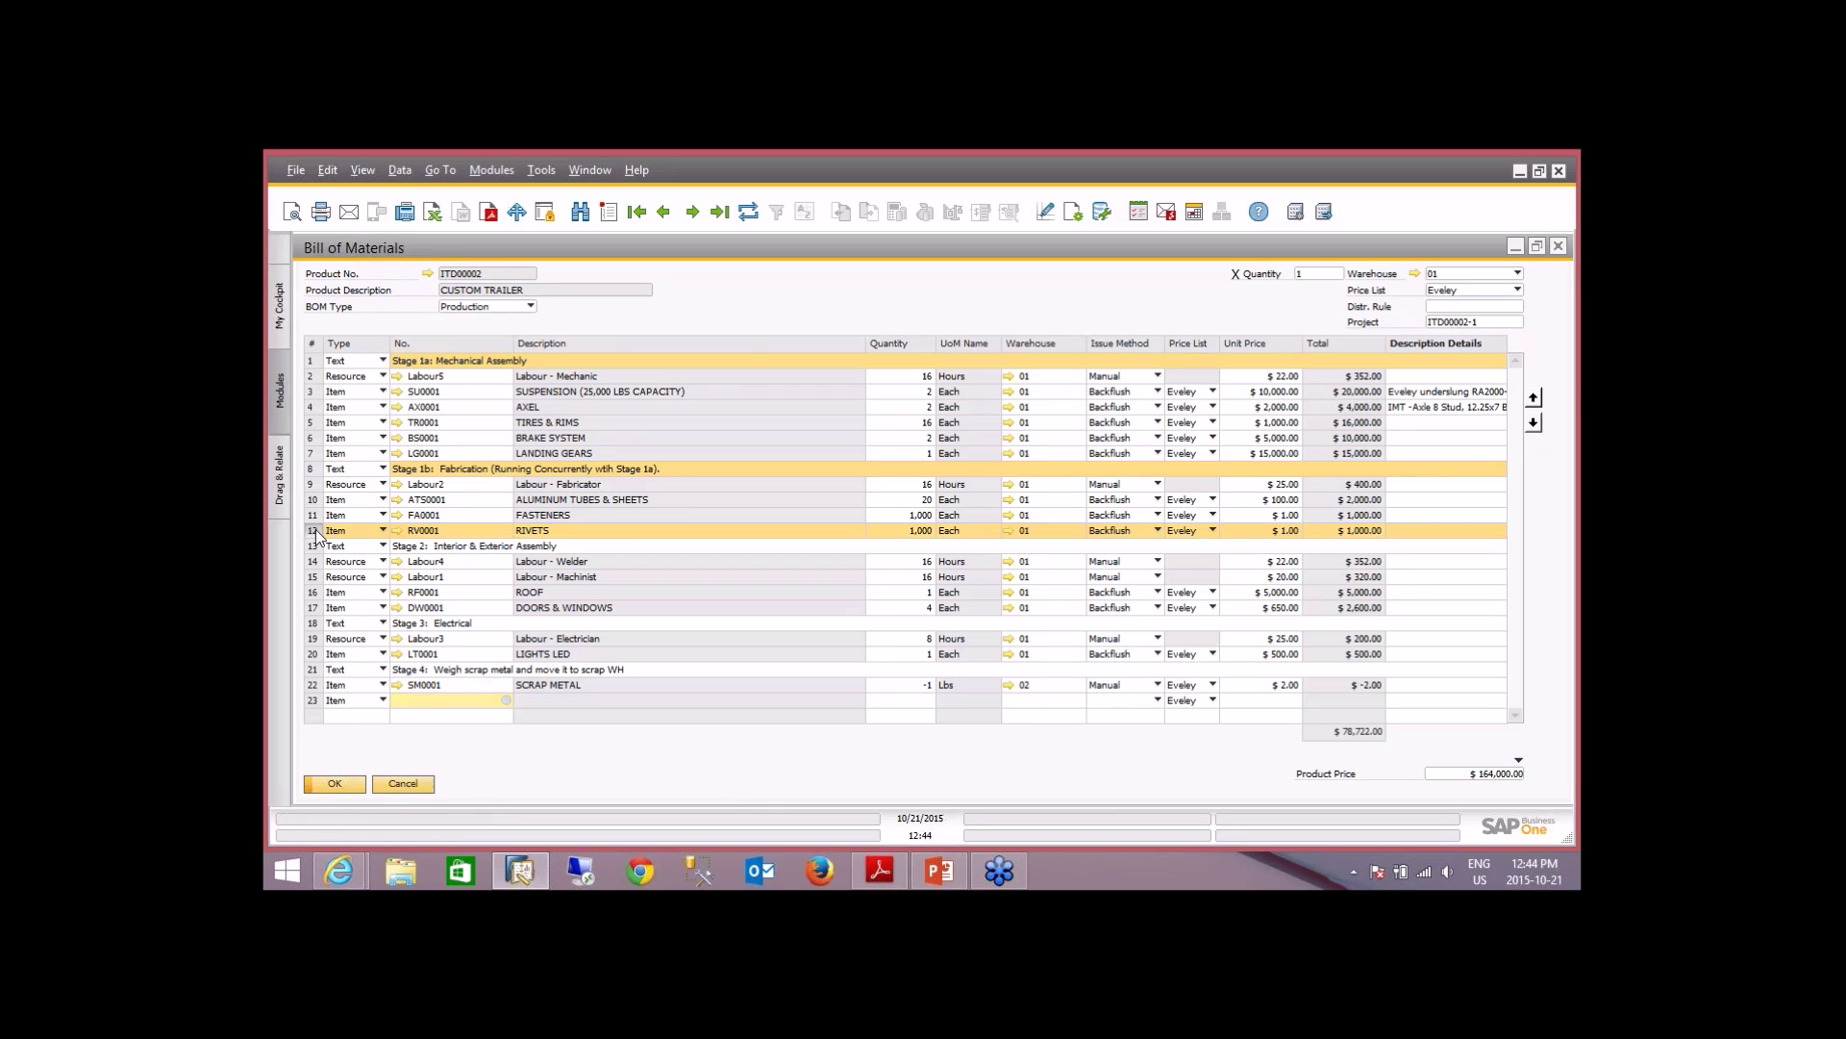
{"action": "left_click", "coordinate": [1535, 426]}
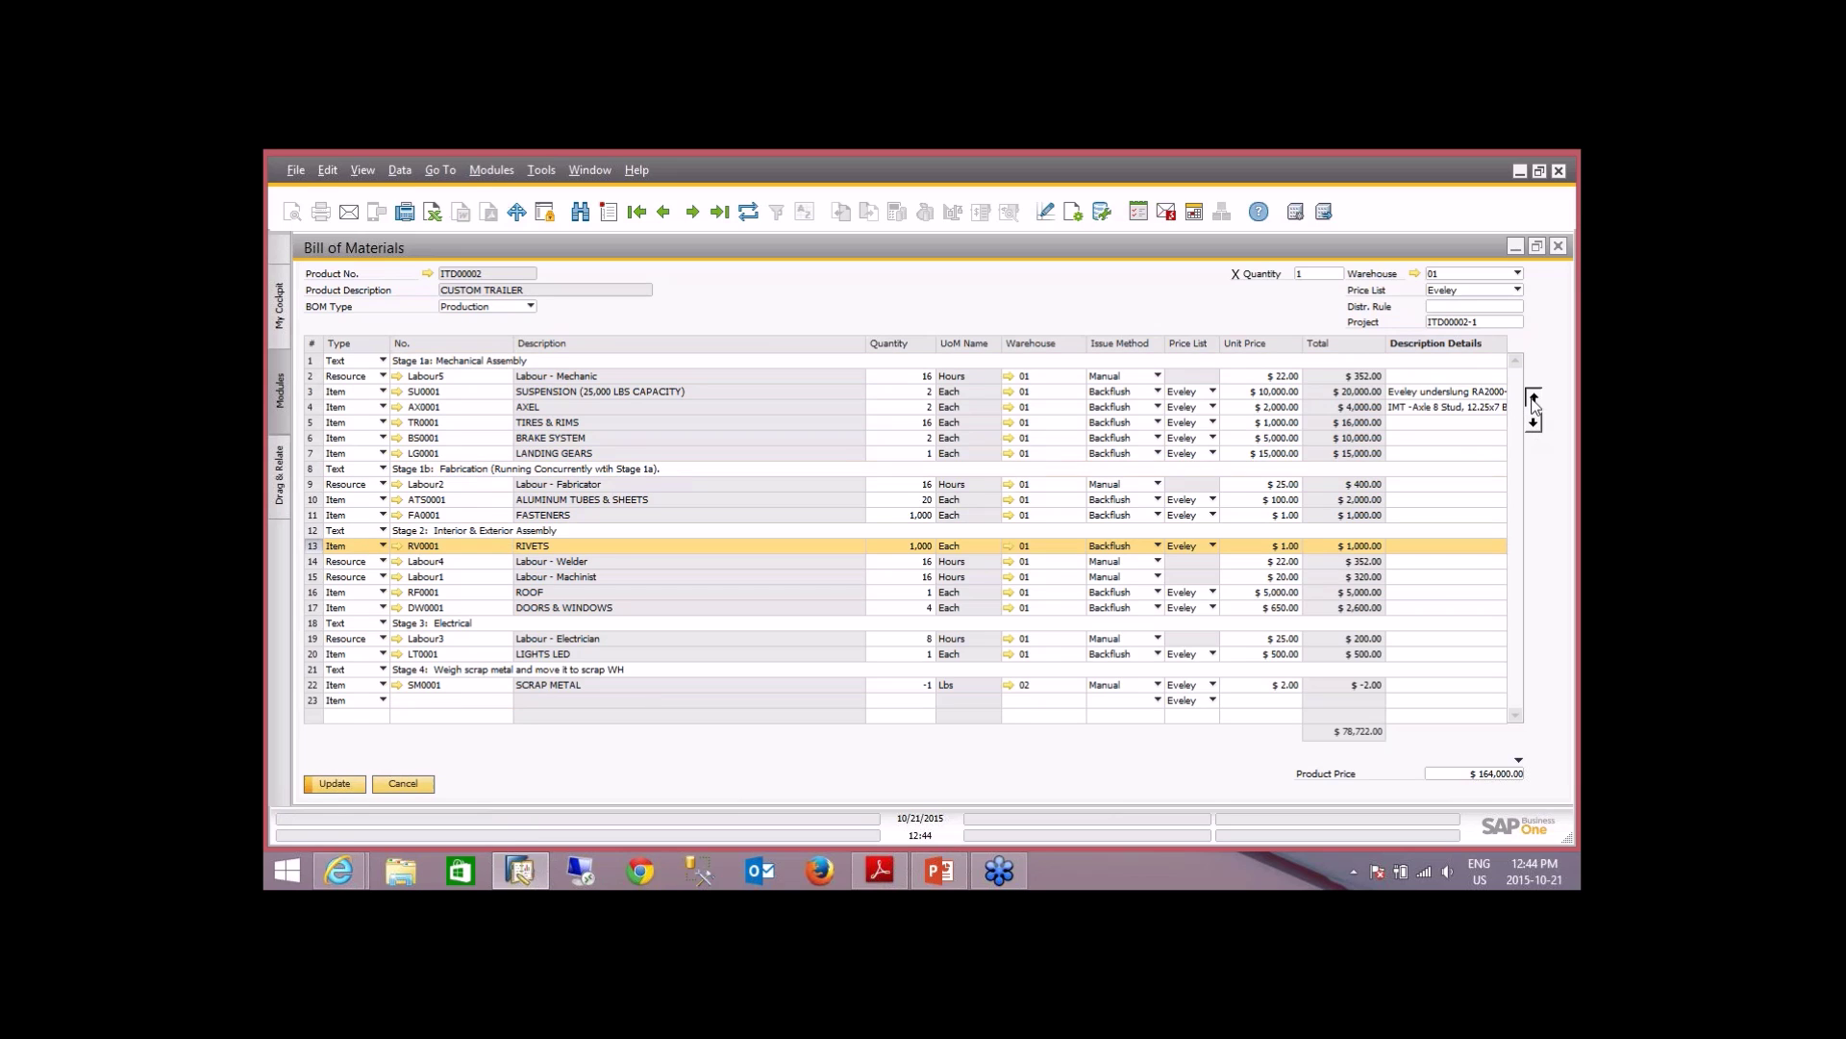
{"action": "left_click", "coordinate": [1533, 400]}
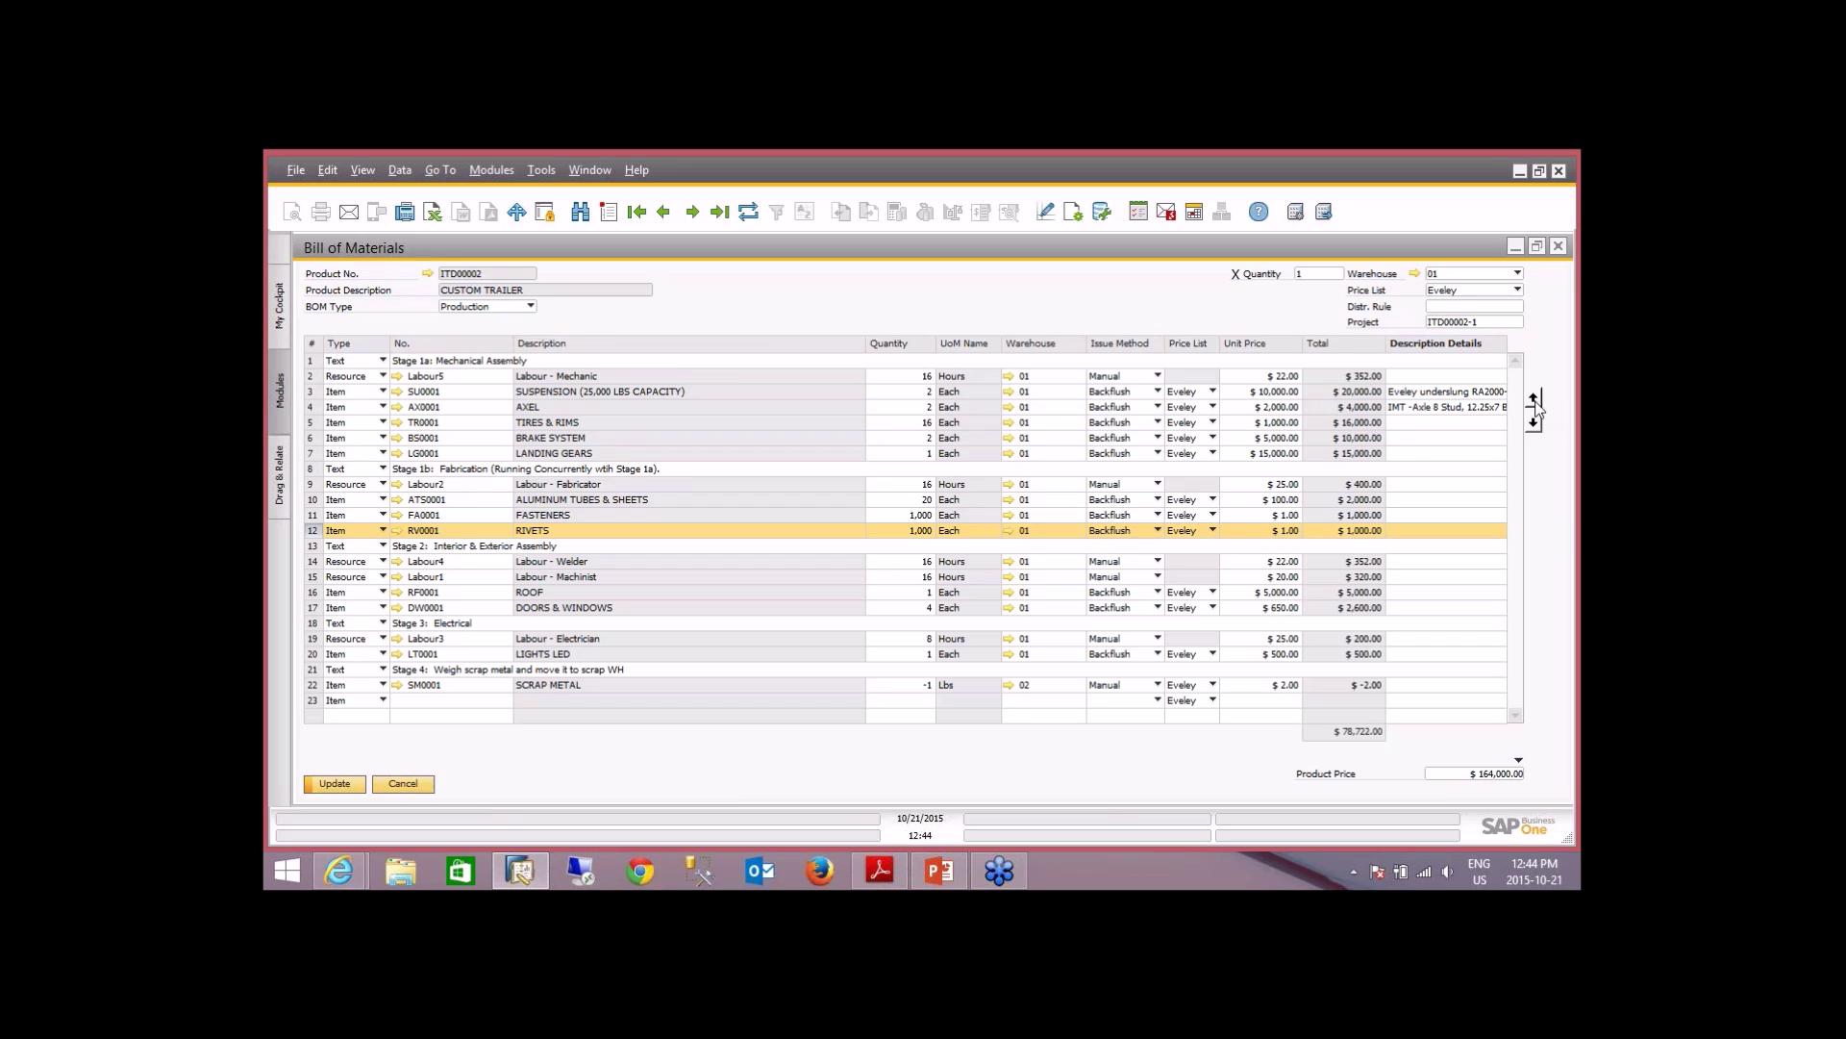
{"action": "left_click", "coordinate": [1534, 400]}
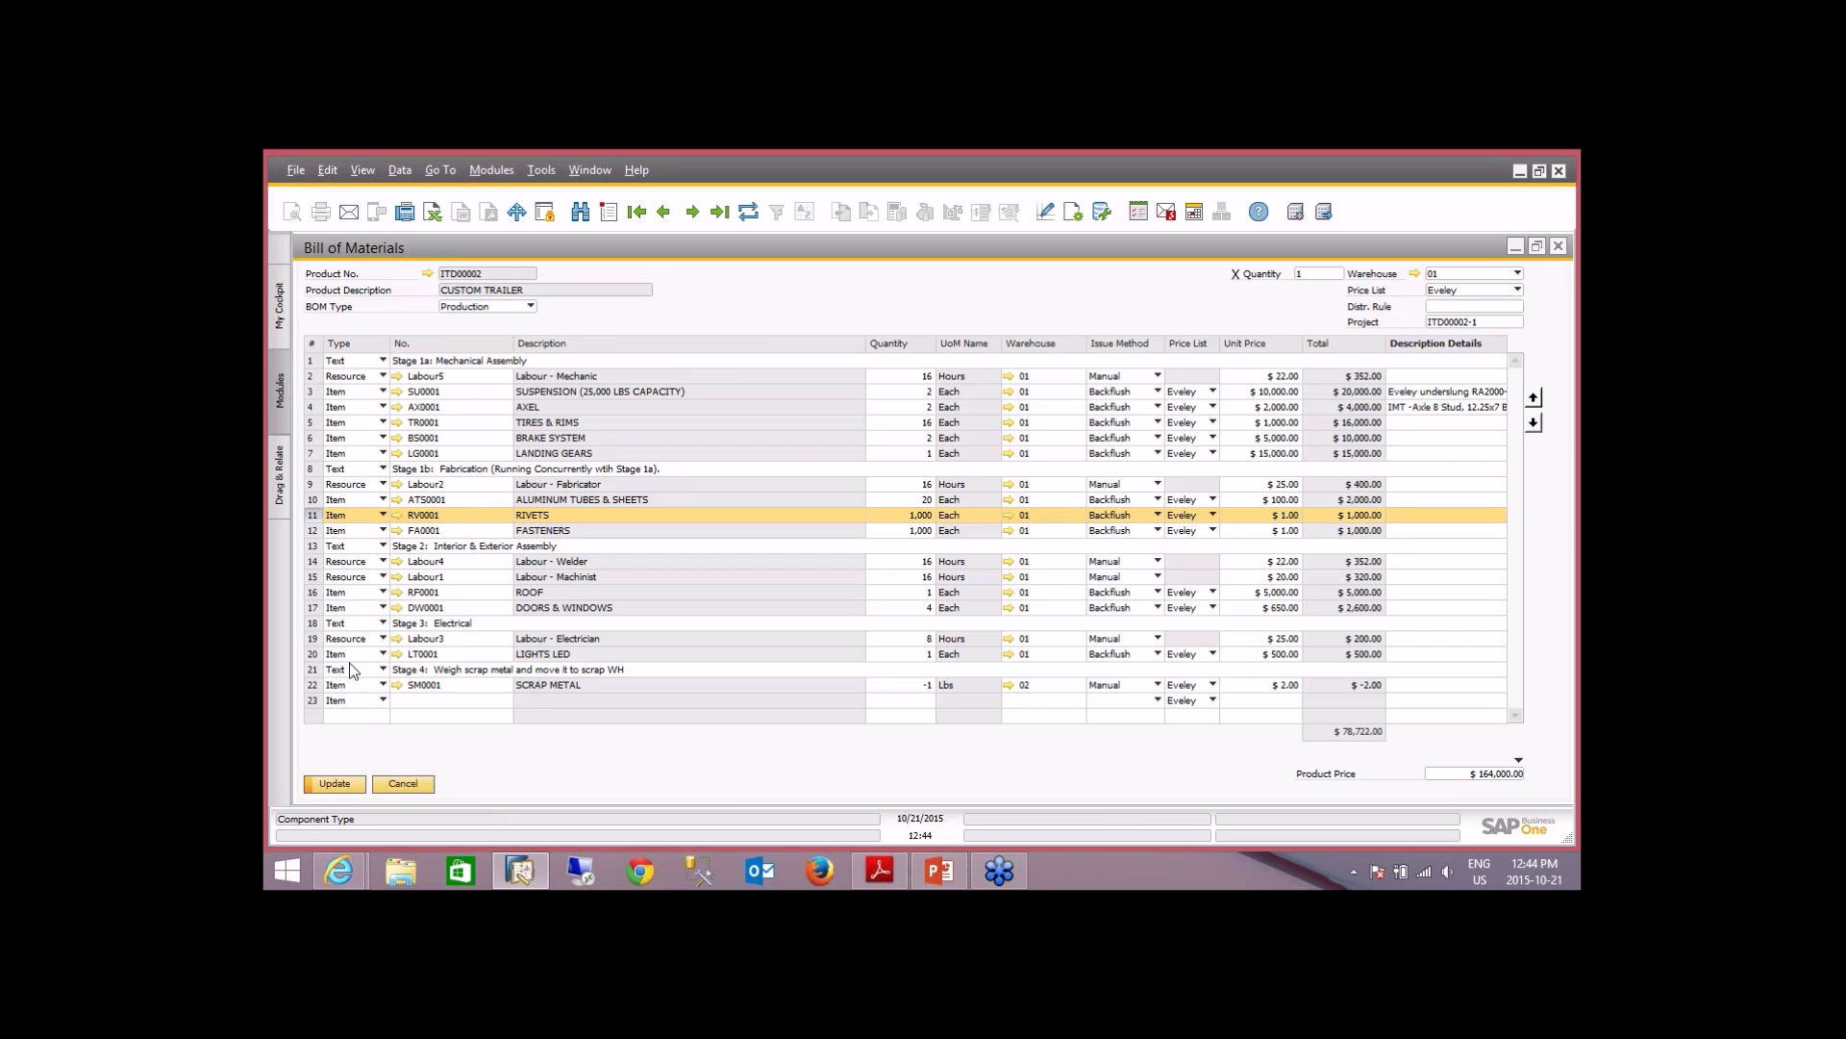
{"action": "left_click", "coordinate": [452, 700]}
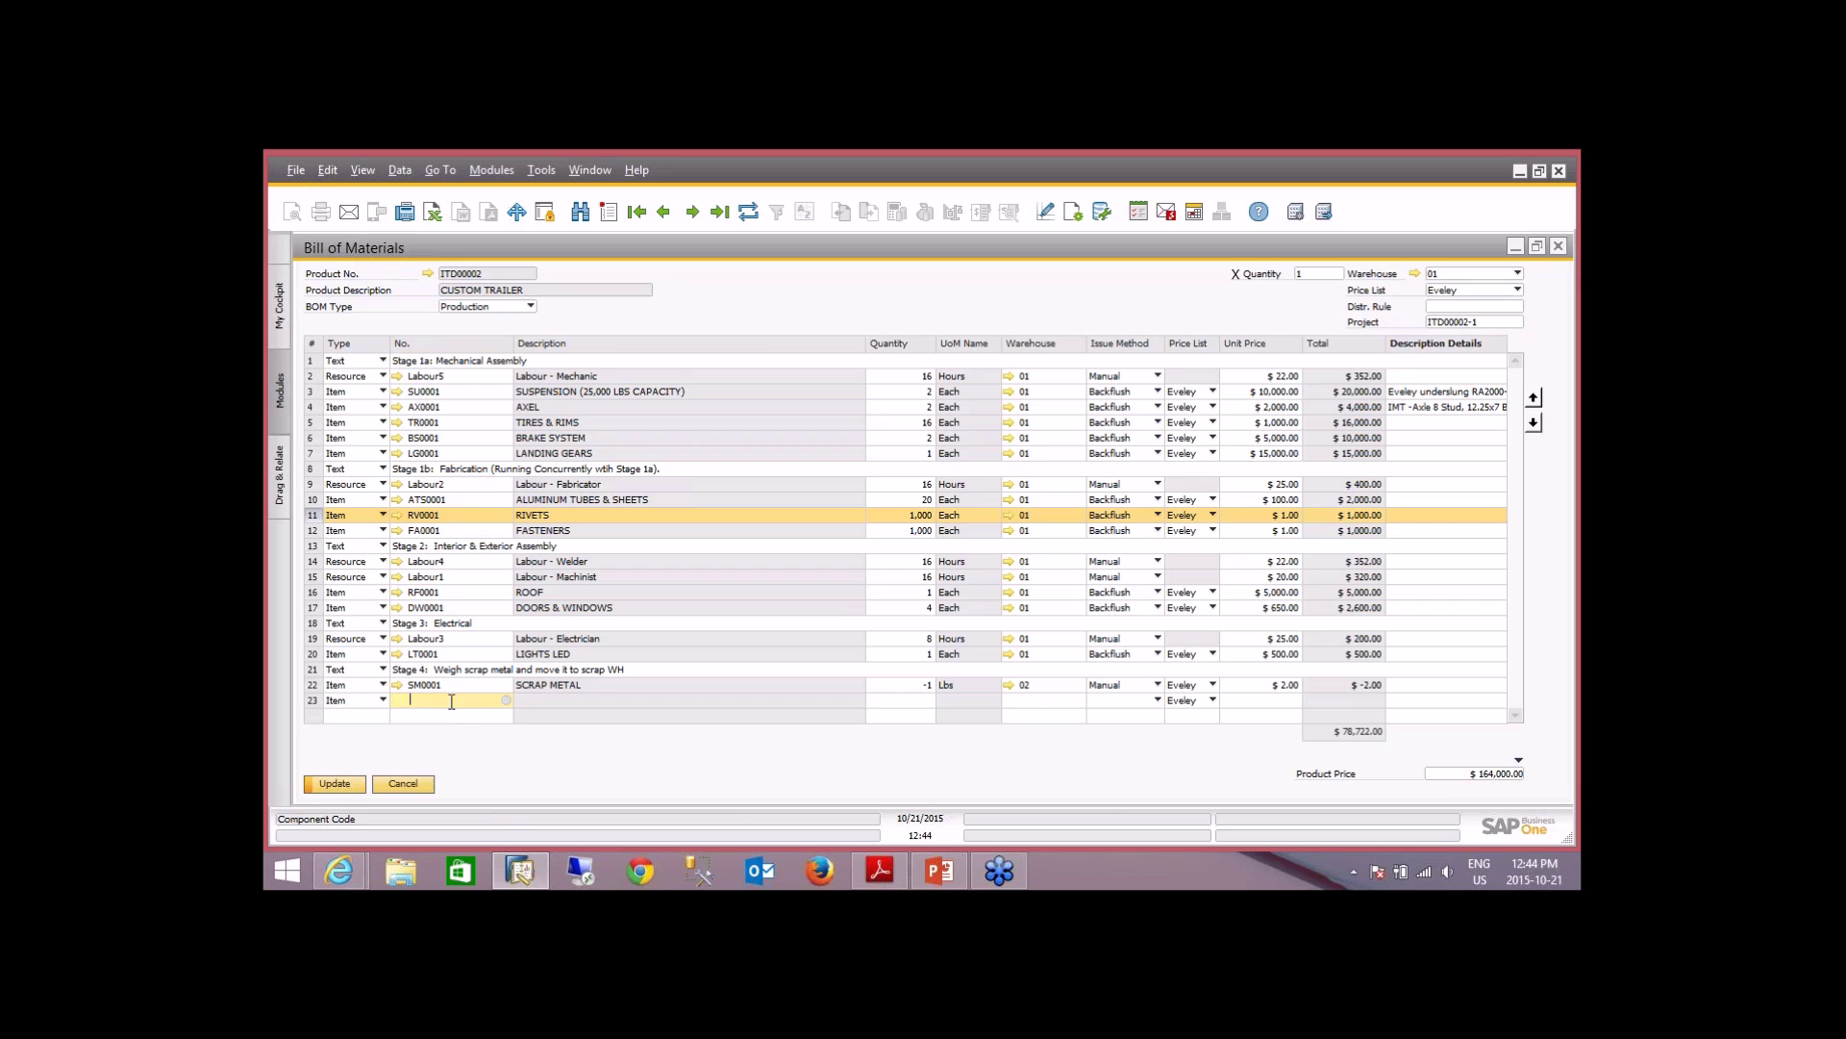
{"action": "left_click", "coordinate": [506, 701]}
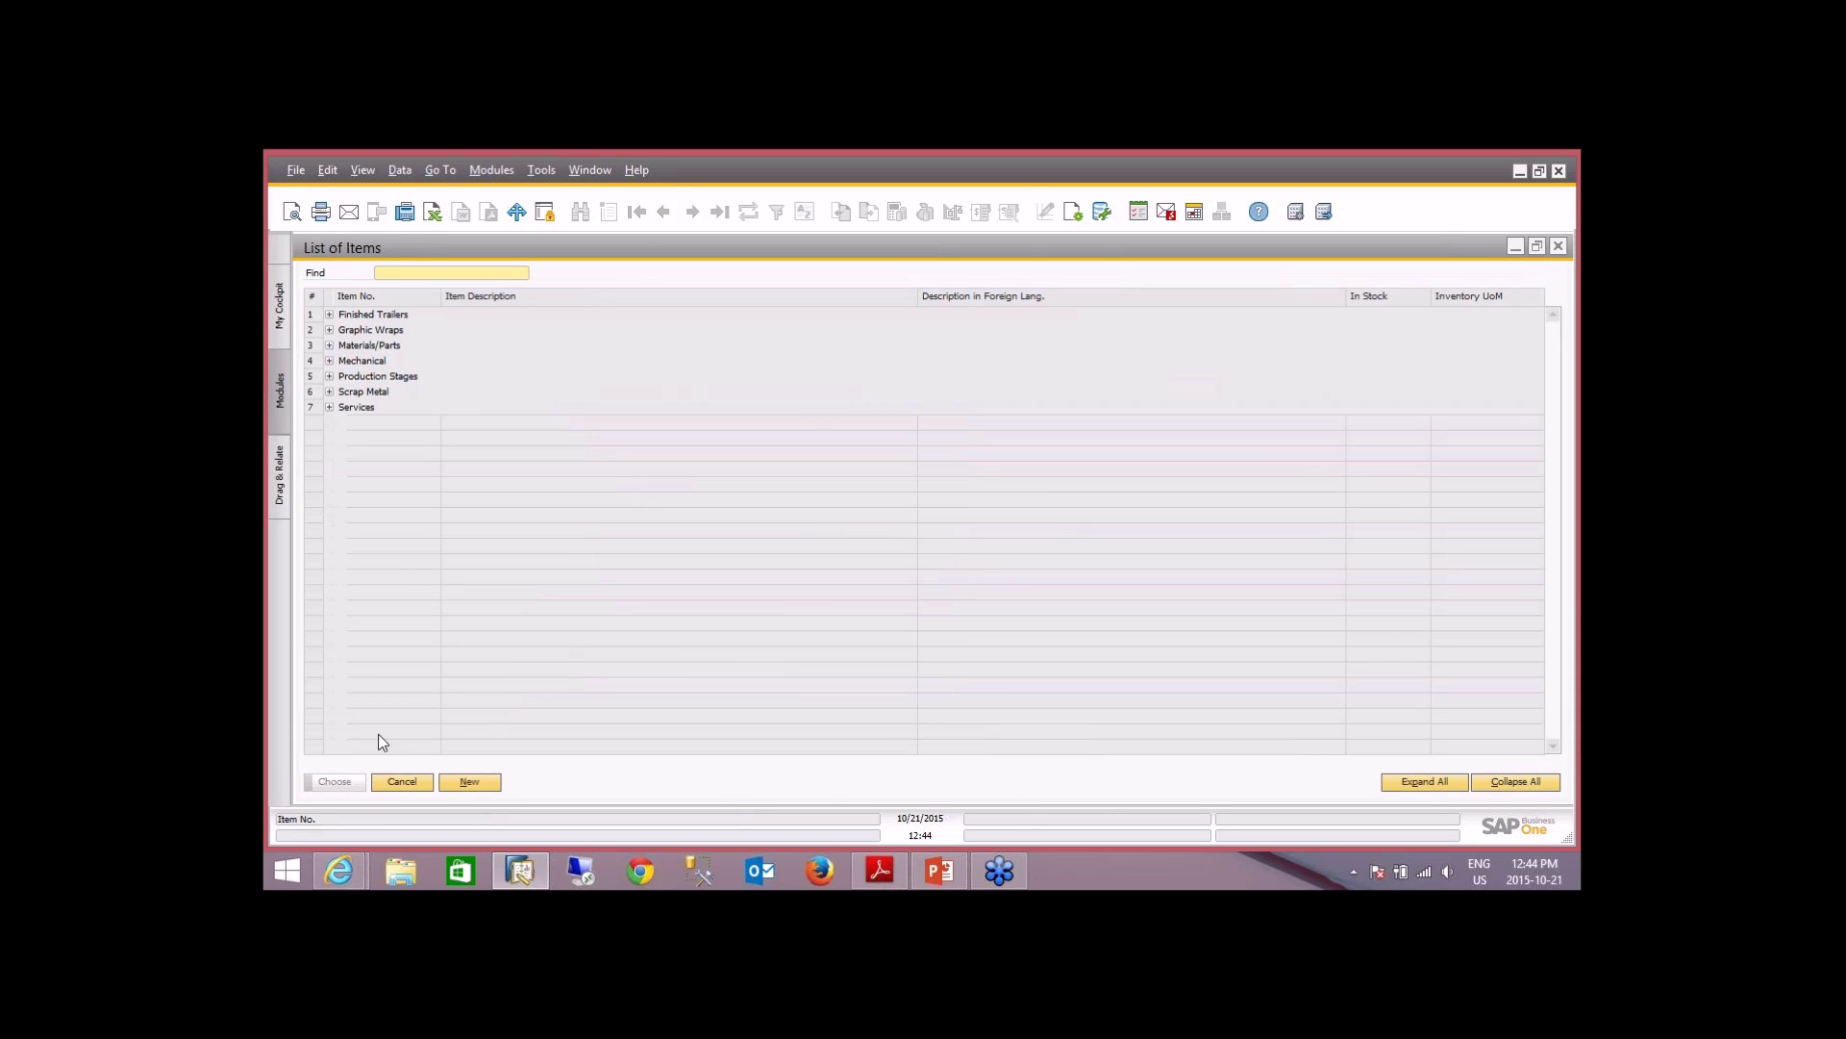
{"action": "left_click", "coordinate": [402, 781]}
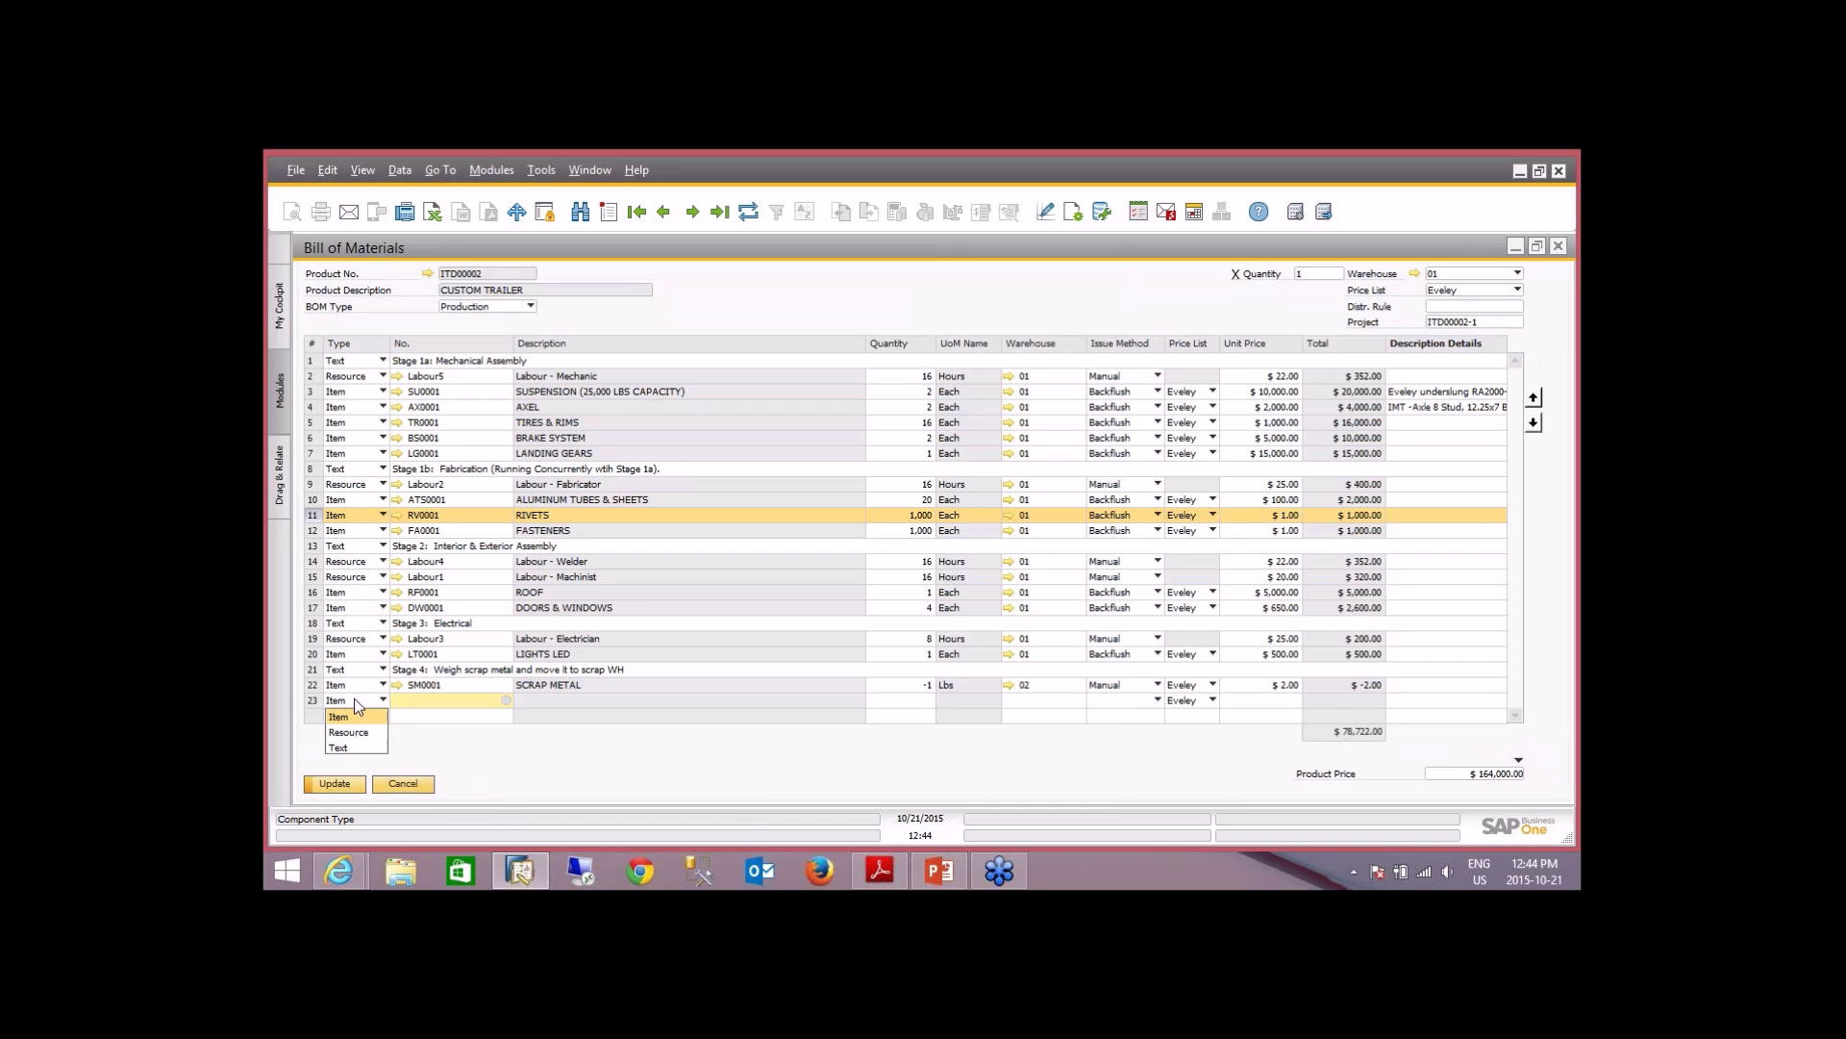
- Add resource Labour7, General Labour, in the empty last row and update the bill of materials
{"action": "left_click", "coordinate": [348, 731]}
{"action": "left_click", "coordinate": [489, 701]}
{"action": "left_click", "coordinate": [506, 700]}
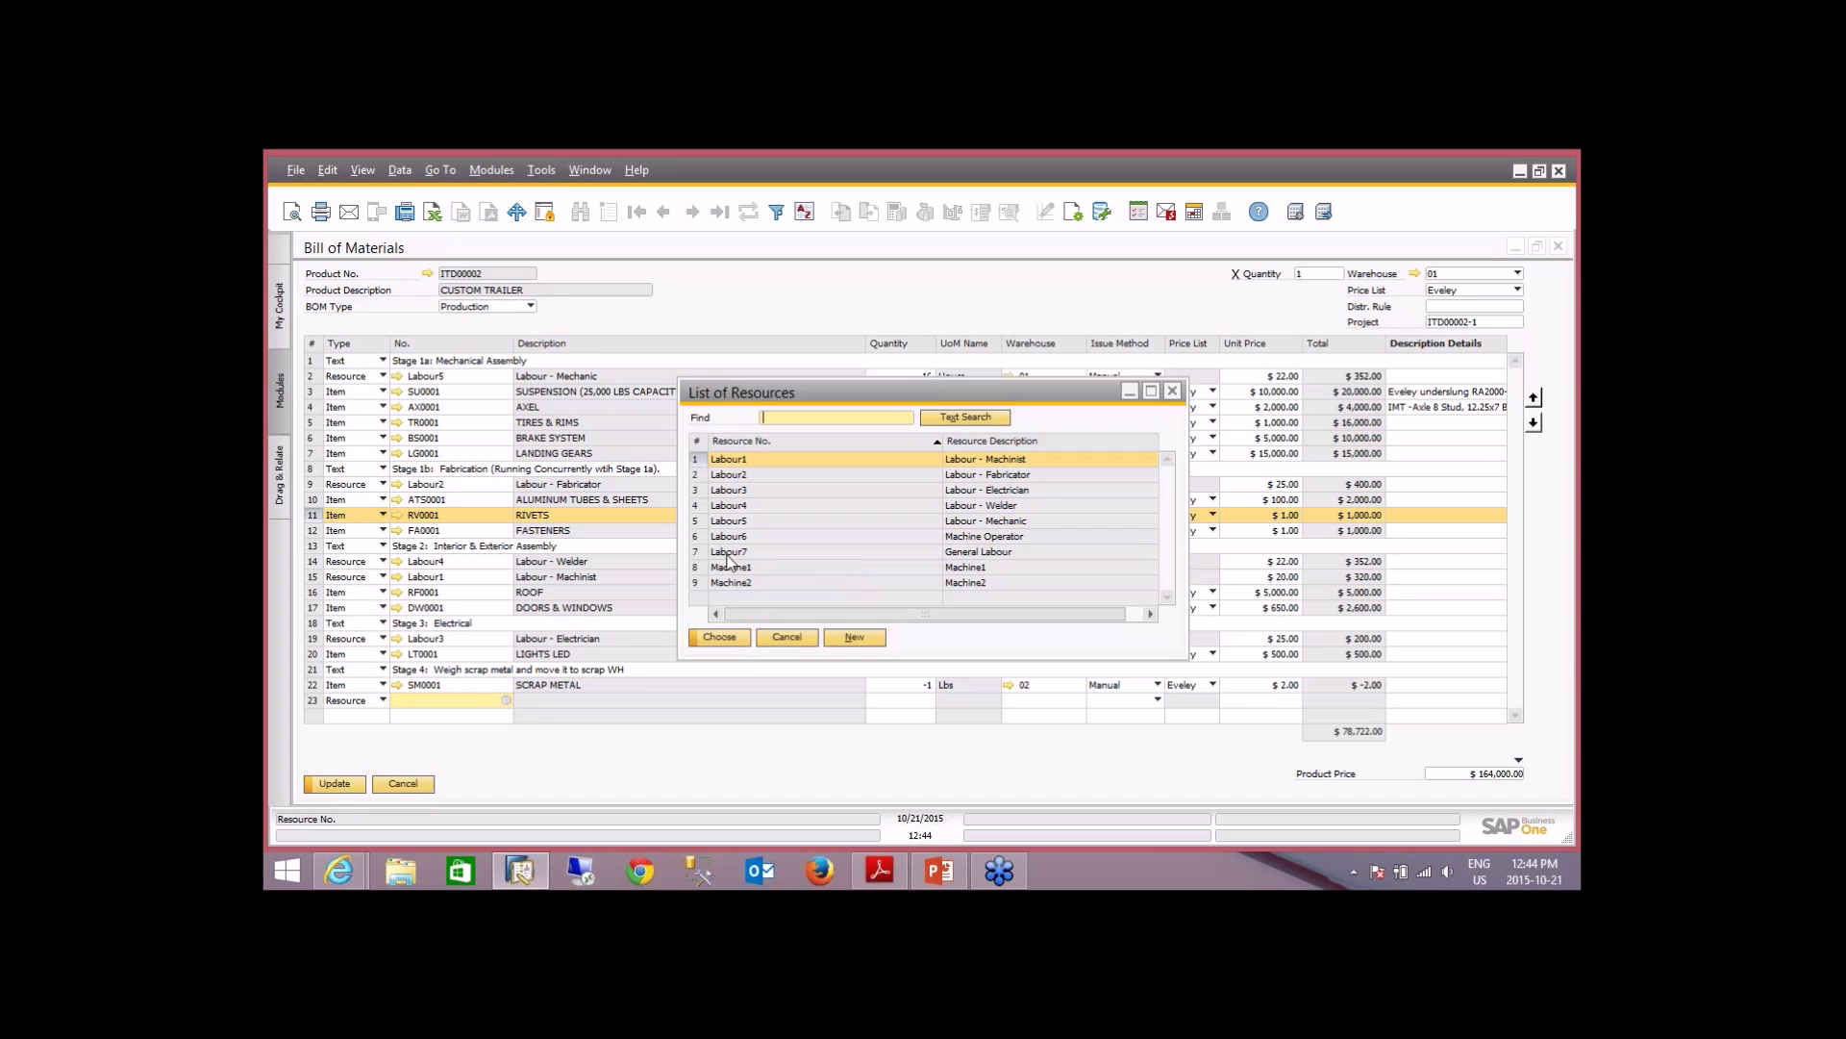
{"action": "double_click", "coordinate": [728, 554]}
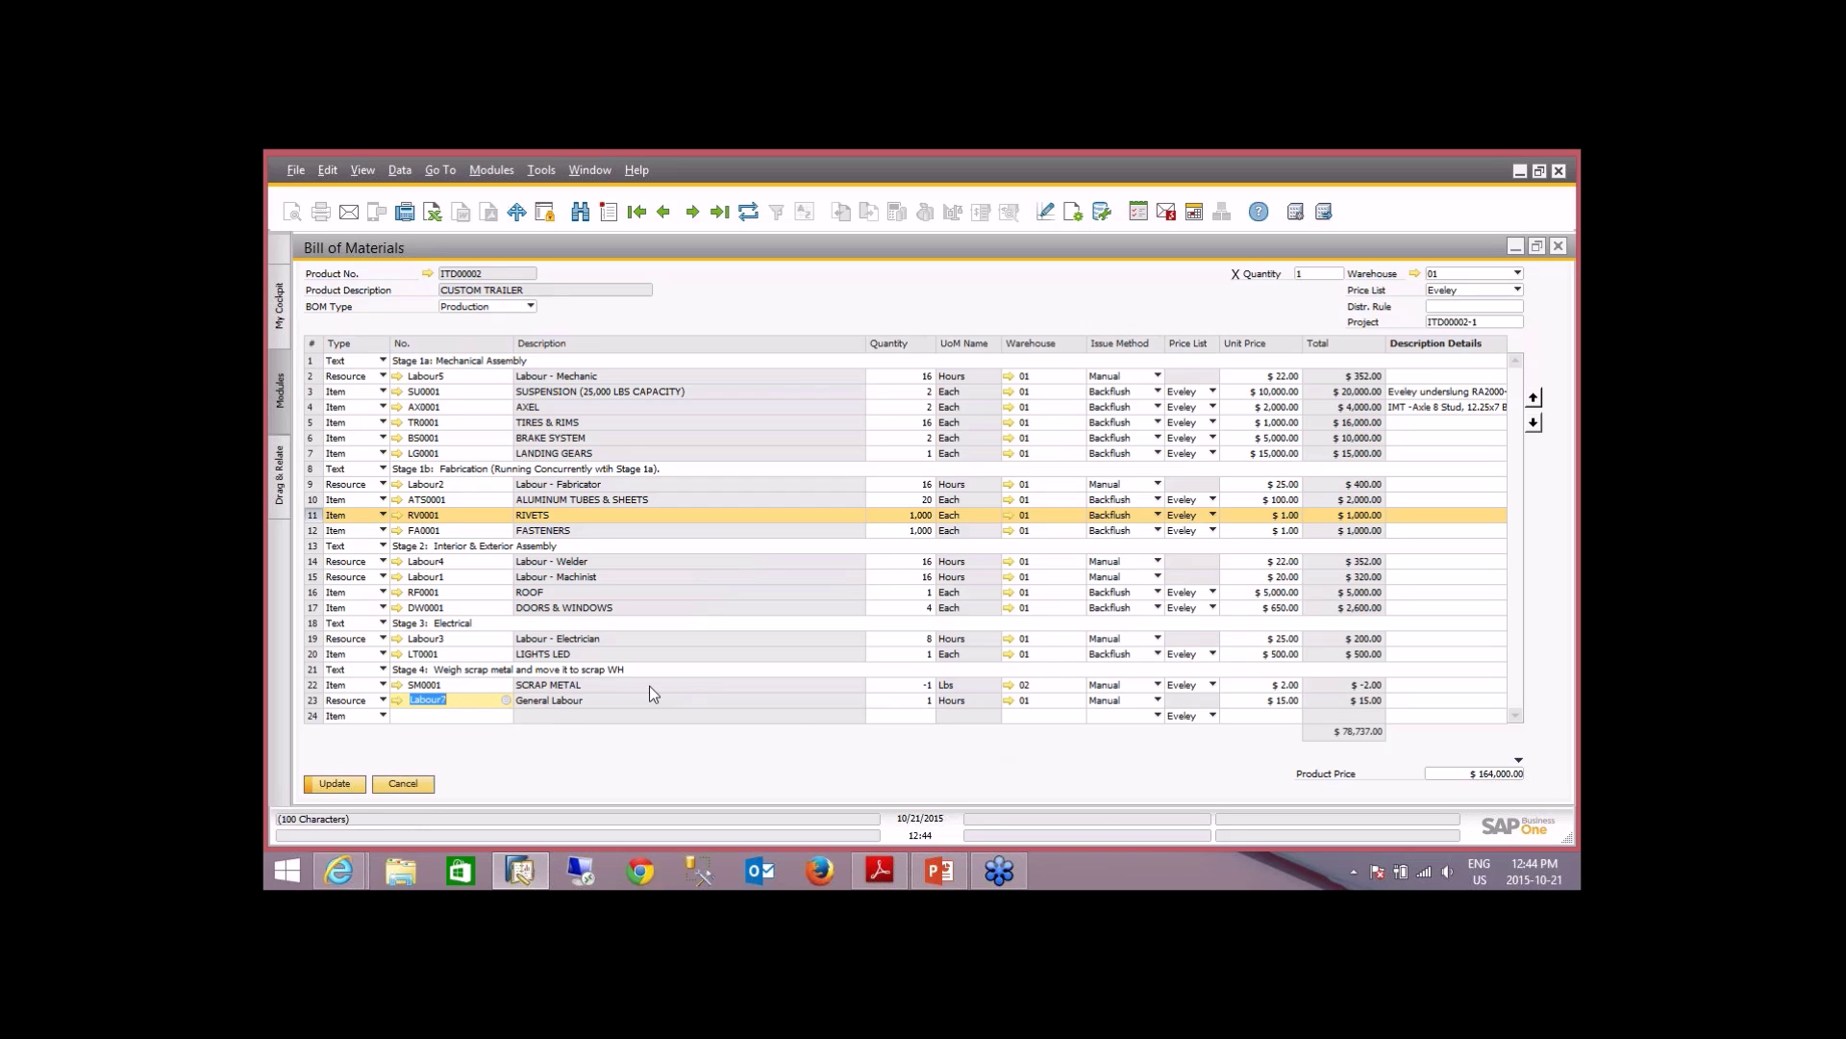
{"action": "left_click", "coordinate": [346, 787]}
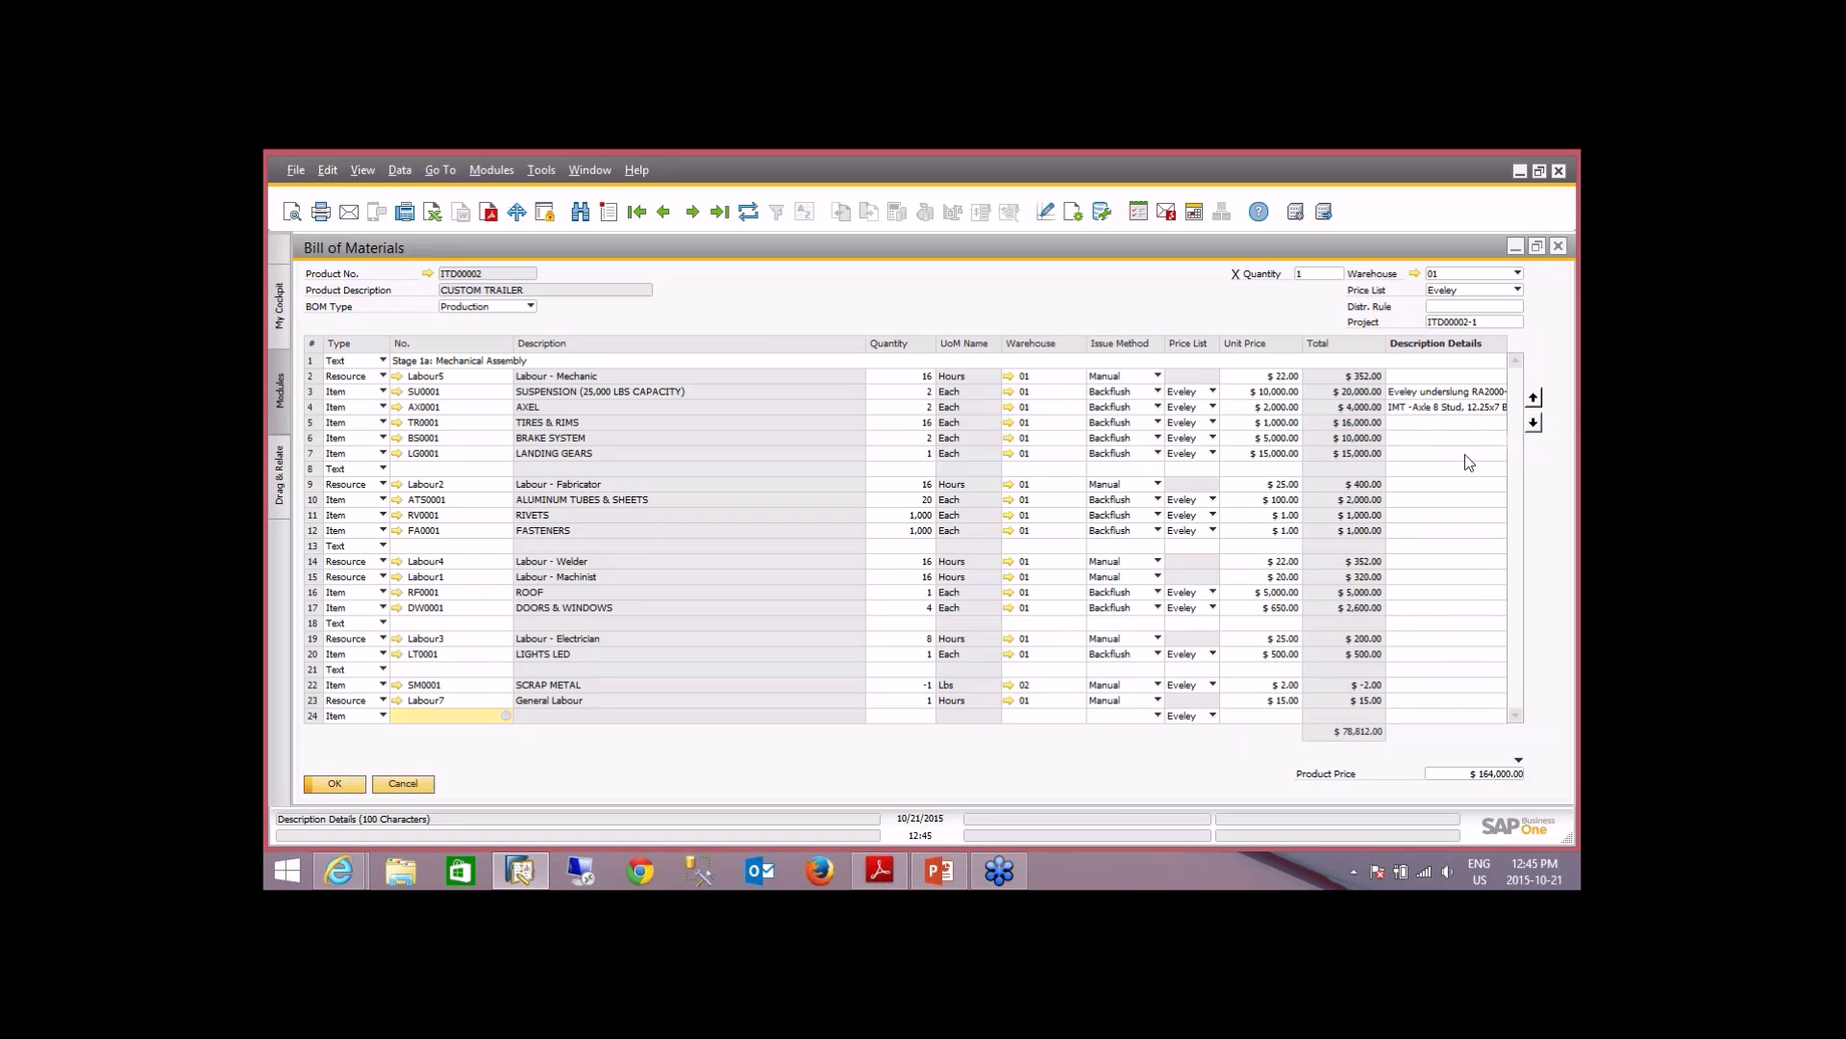
- Widen the Description Details column to review the SUSPENSION and AXEL details, and close the bill of materials
{"action": "left_click", "coordinate": [1436, 394]}
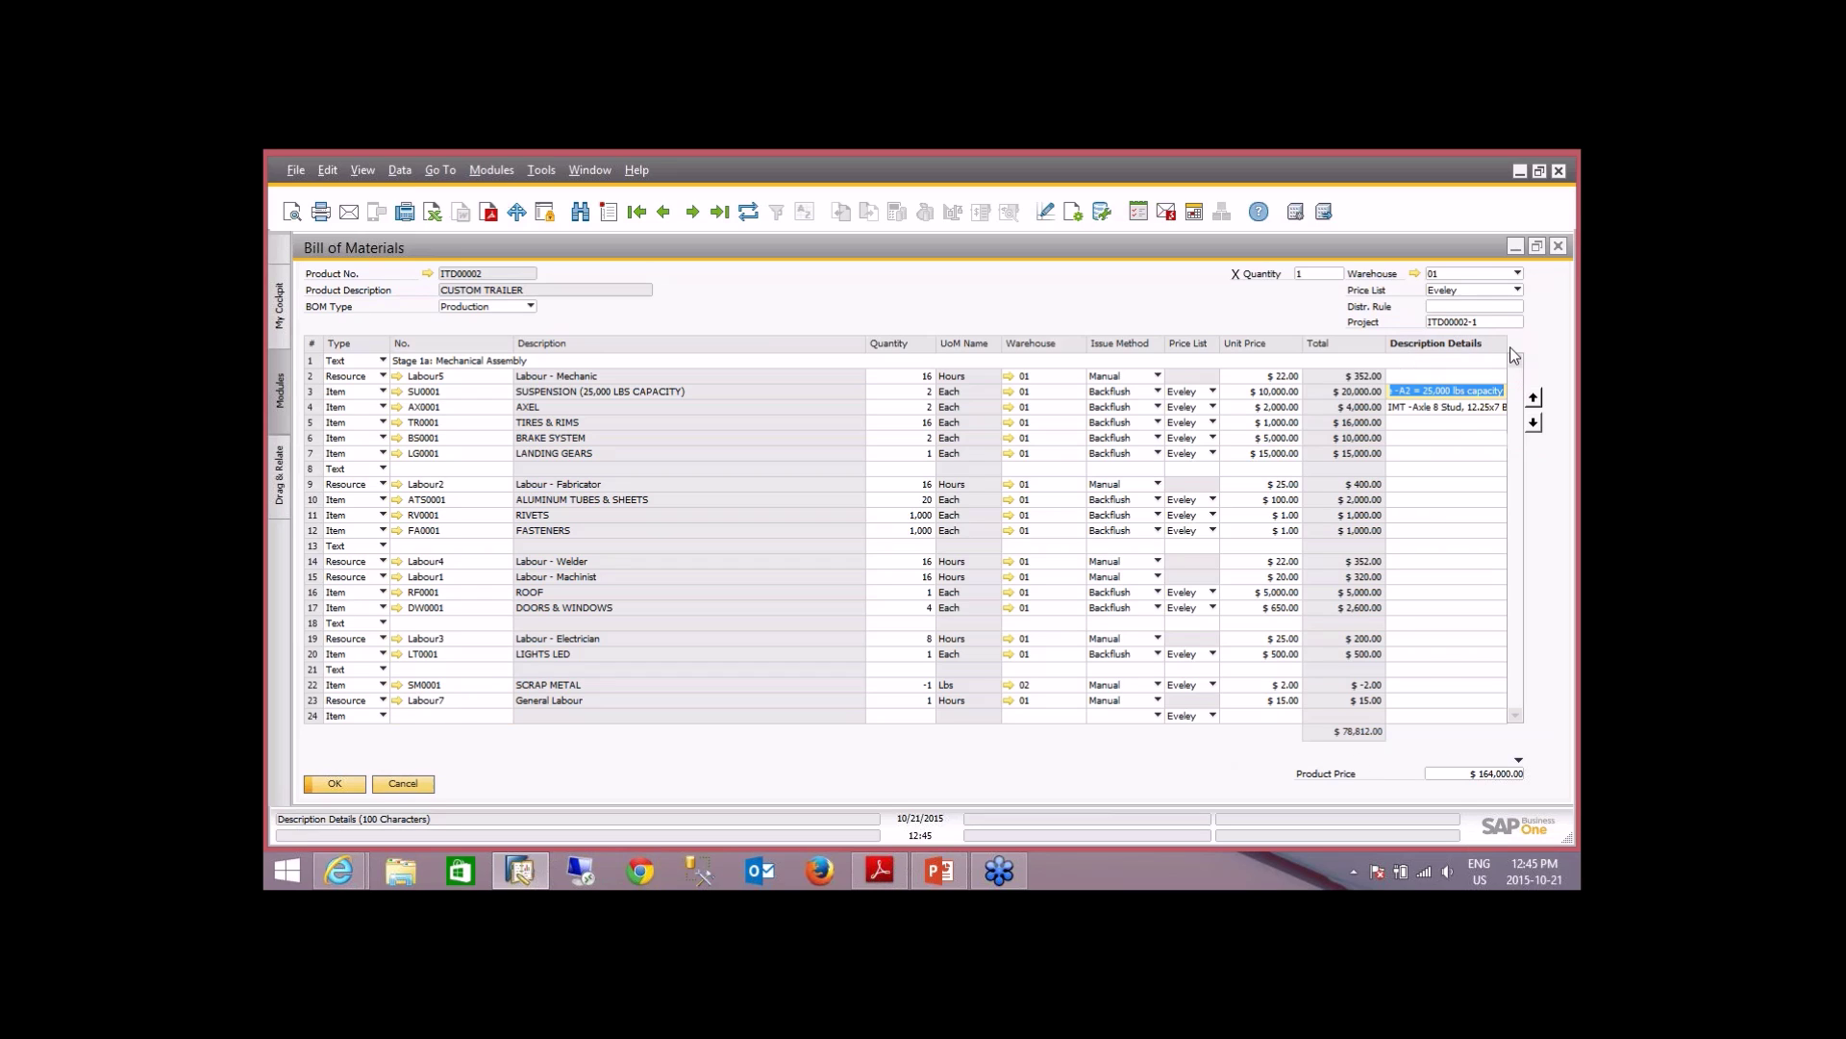
{"action": "left_click", "coordinate": [364, 171]}
{"action": "left_click", "coordinate": [424, 319]}
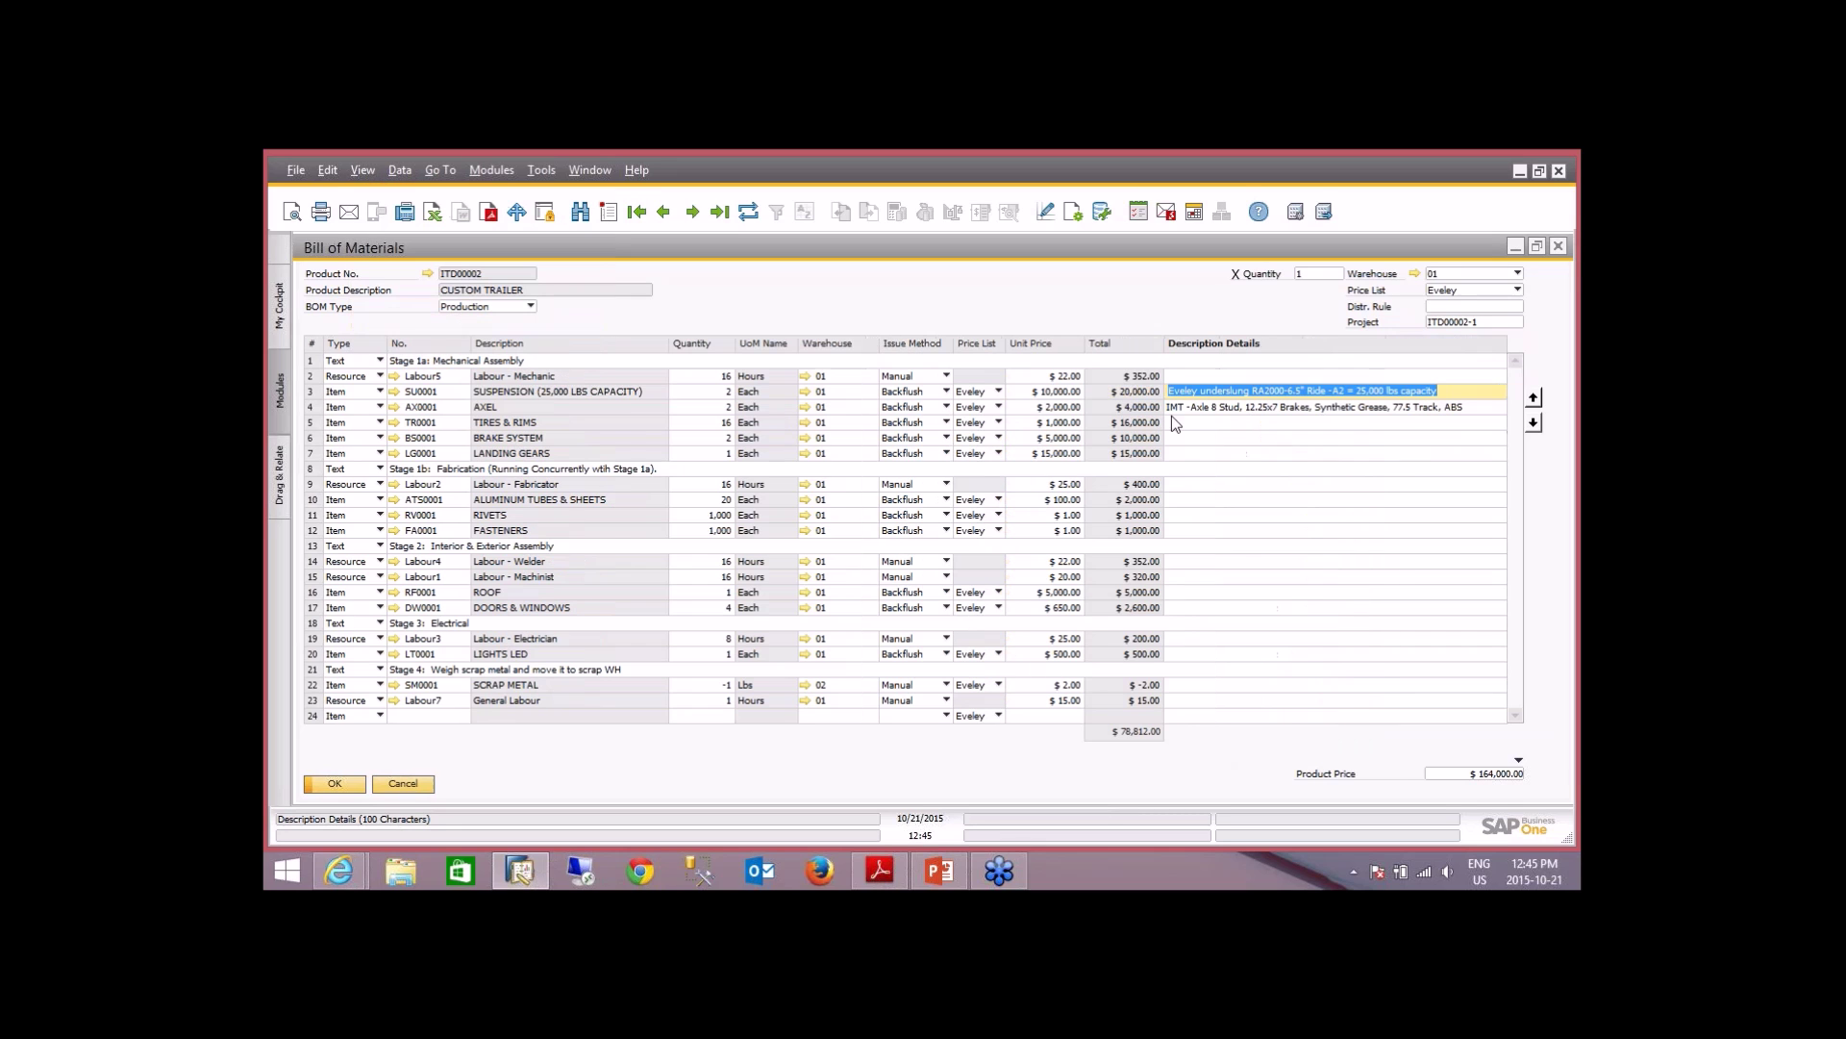
{"action": "left_click", "coordinate": [1244, 424]}
{"action": "left_click", "coordinate": [1231, 397]}
{"action": "left_click", "coordinate": [1280, 408]}
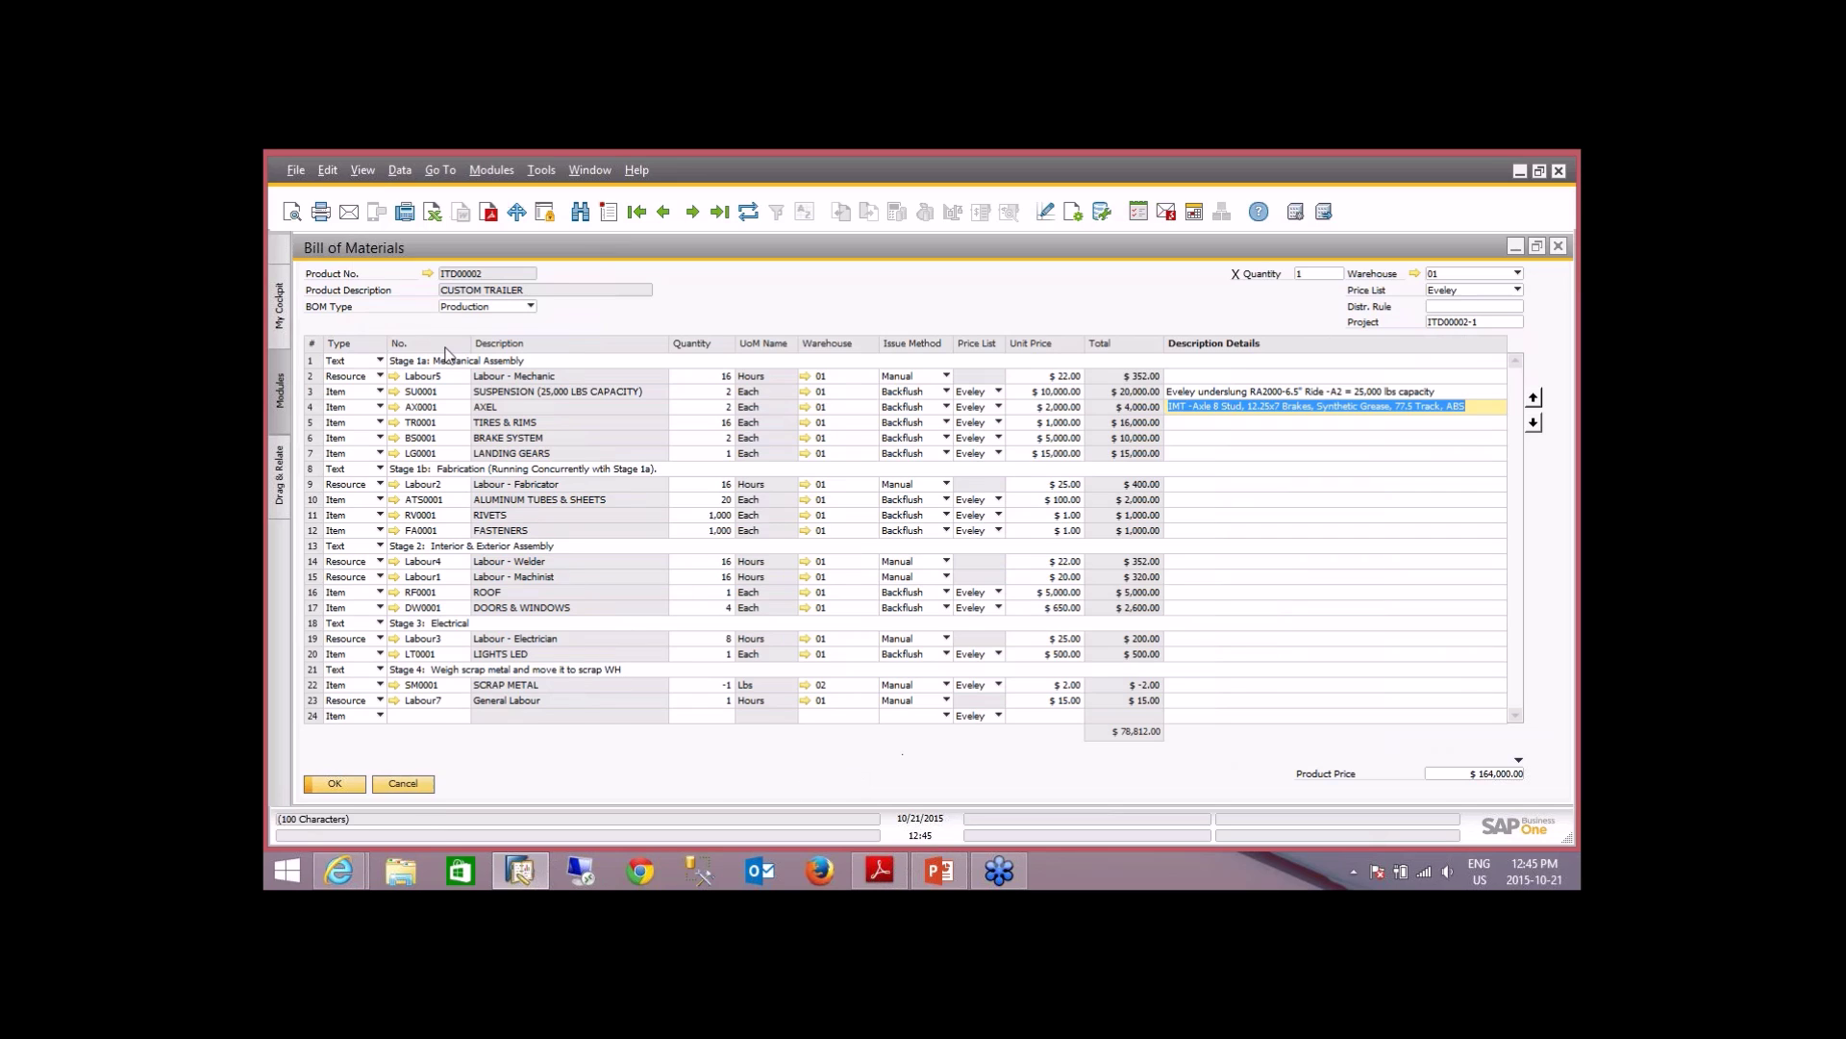
{"action": "left_click", "coordinate": [344, 785]}
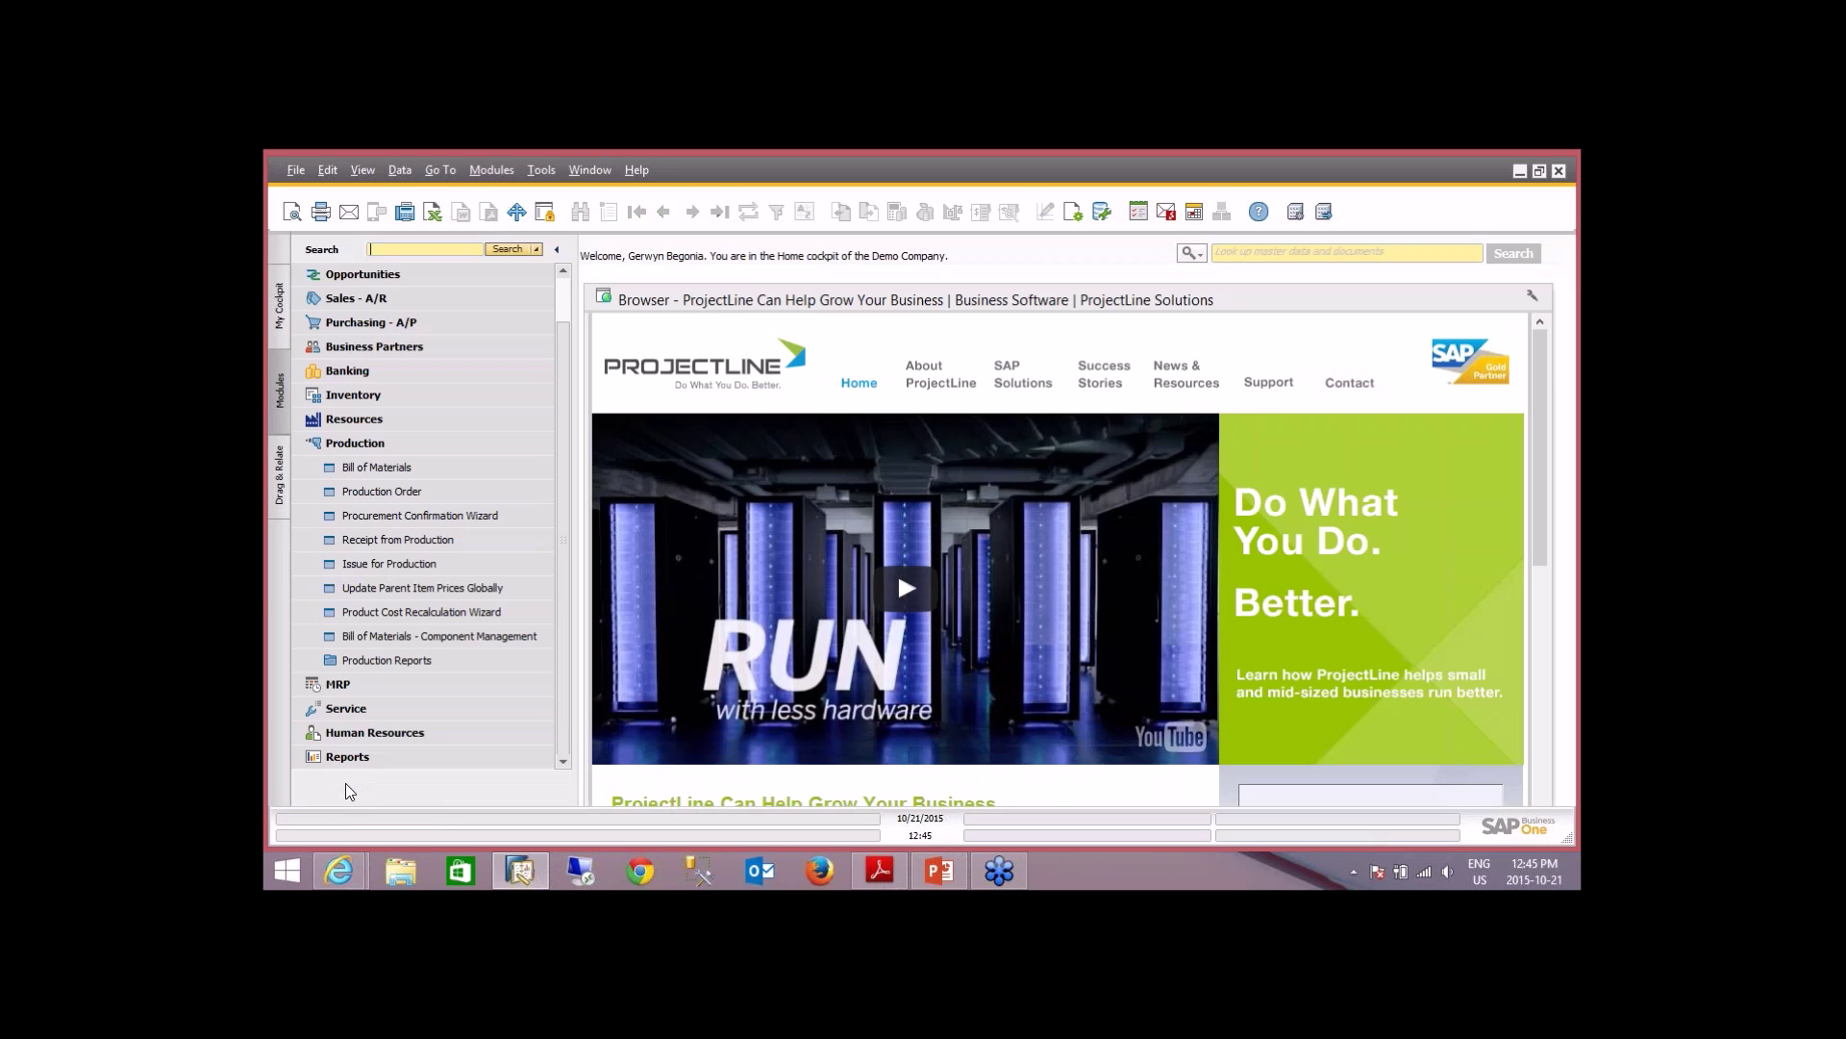
- Start a new production order for product ITD00002, CUSTOM TRAILER
{"action": "left_click", "coordinate": [388, 498]}
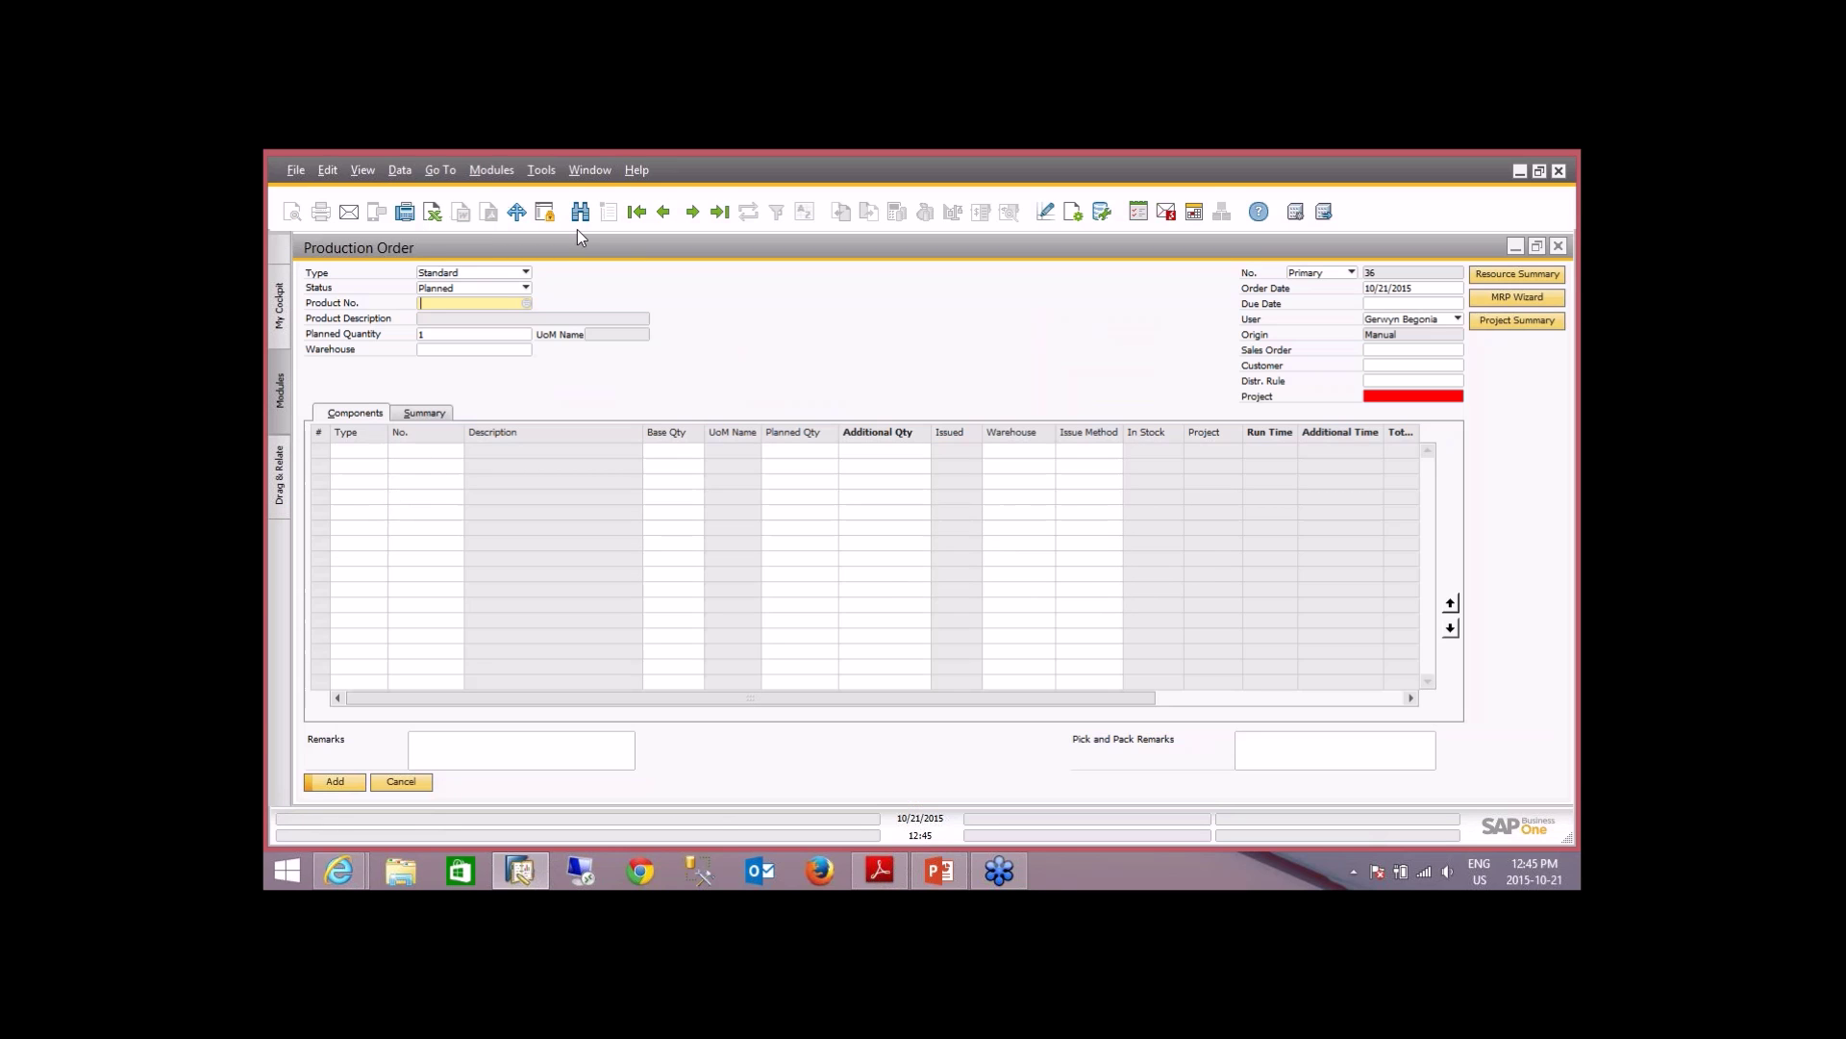
{"action": "left_click", "coordinate": [527, 304]}
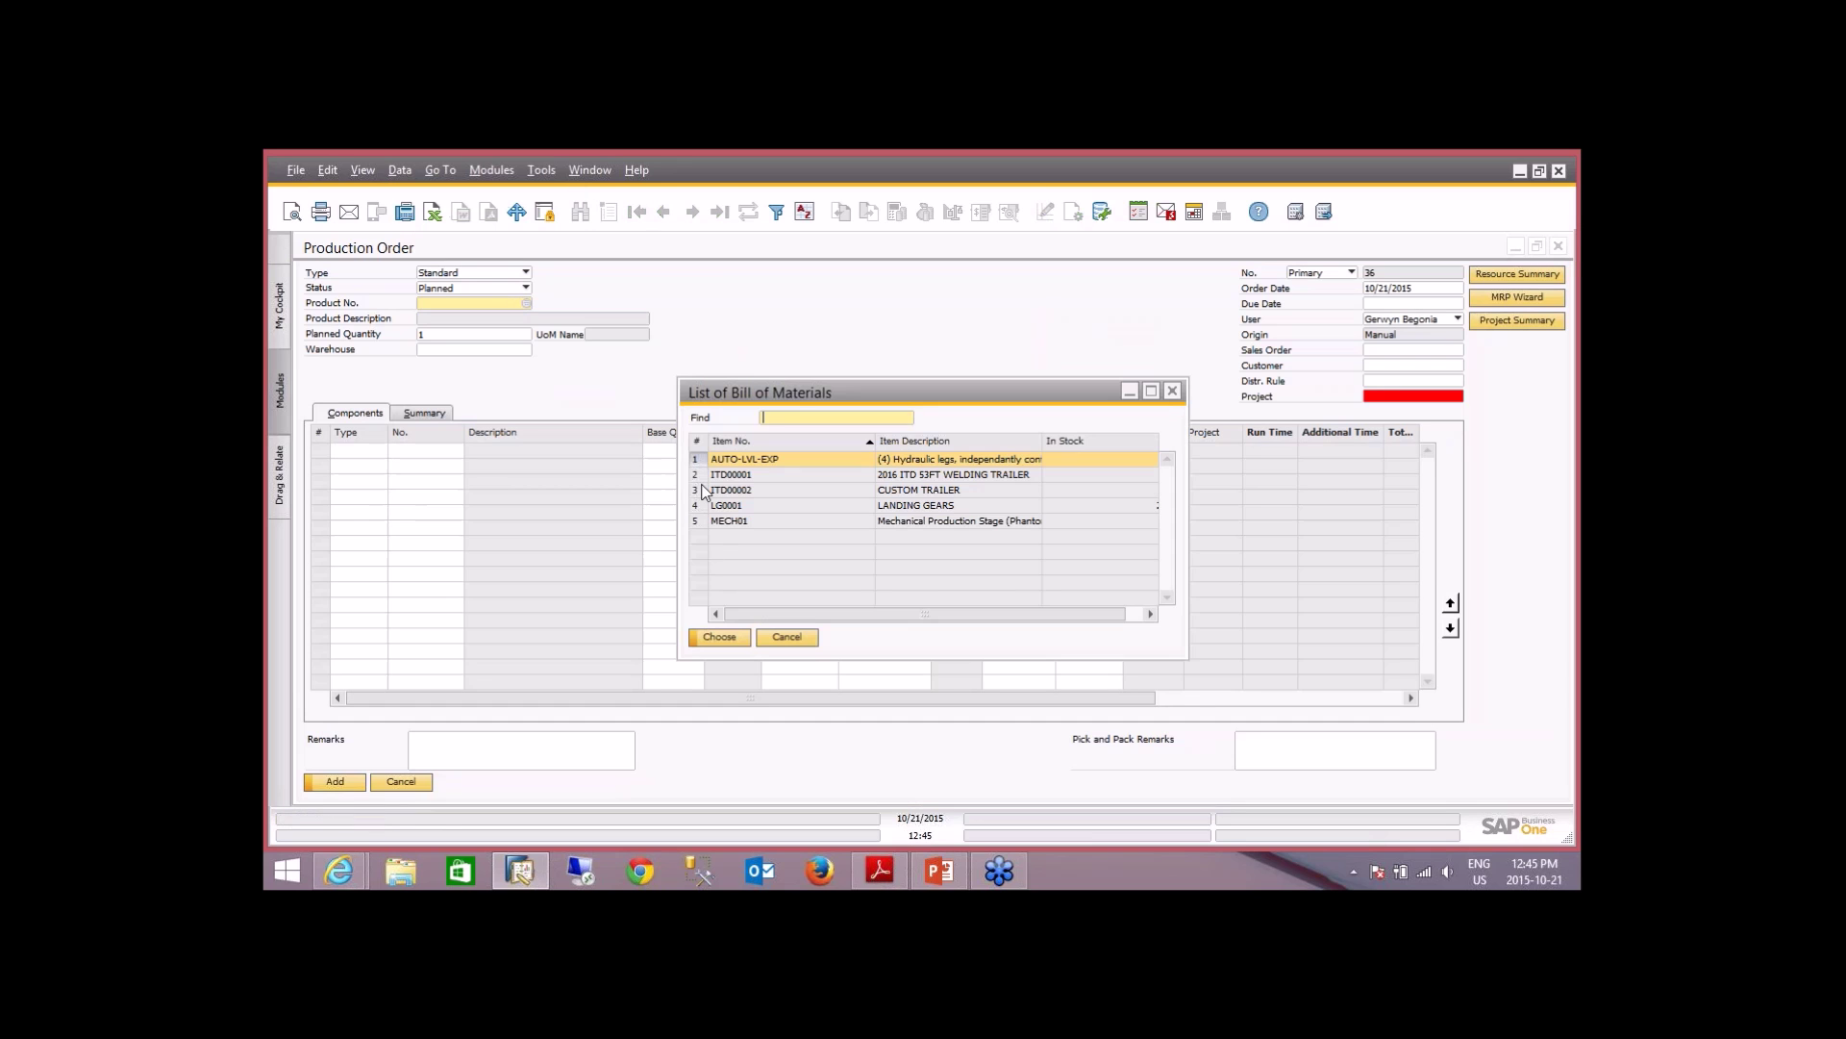
{"action": "double_click", "coordinate": [698, 490]}
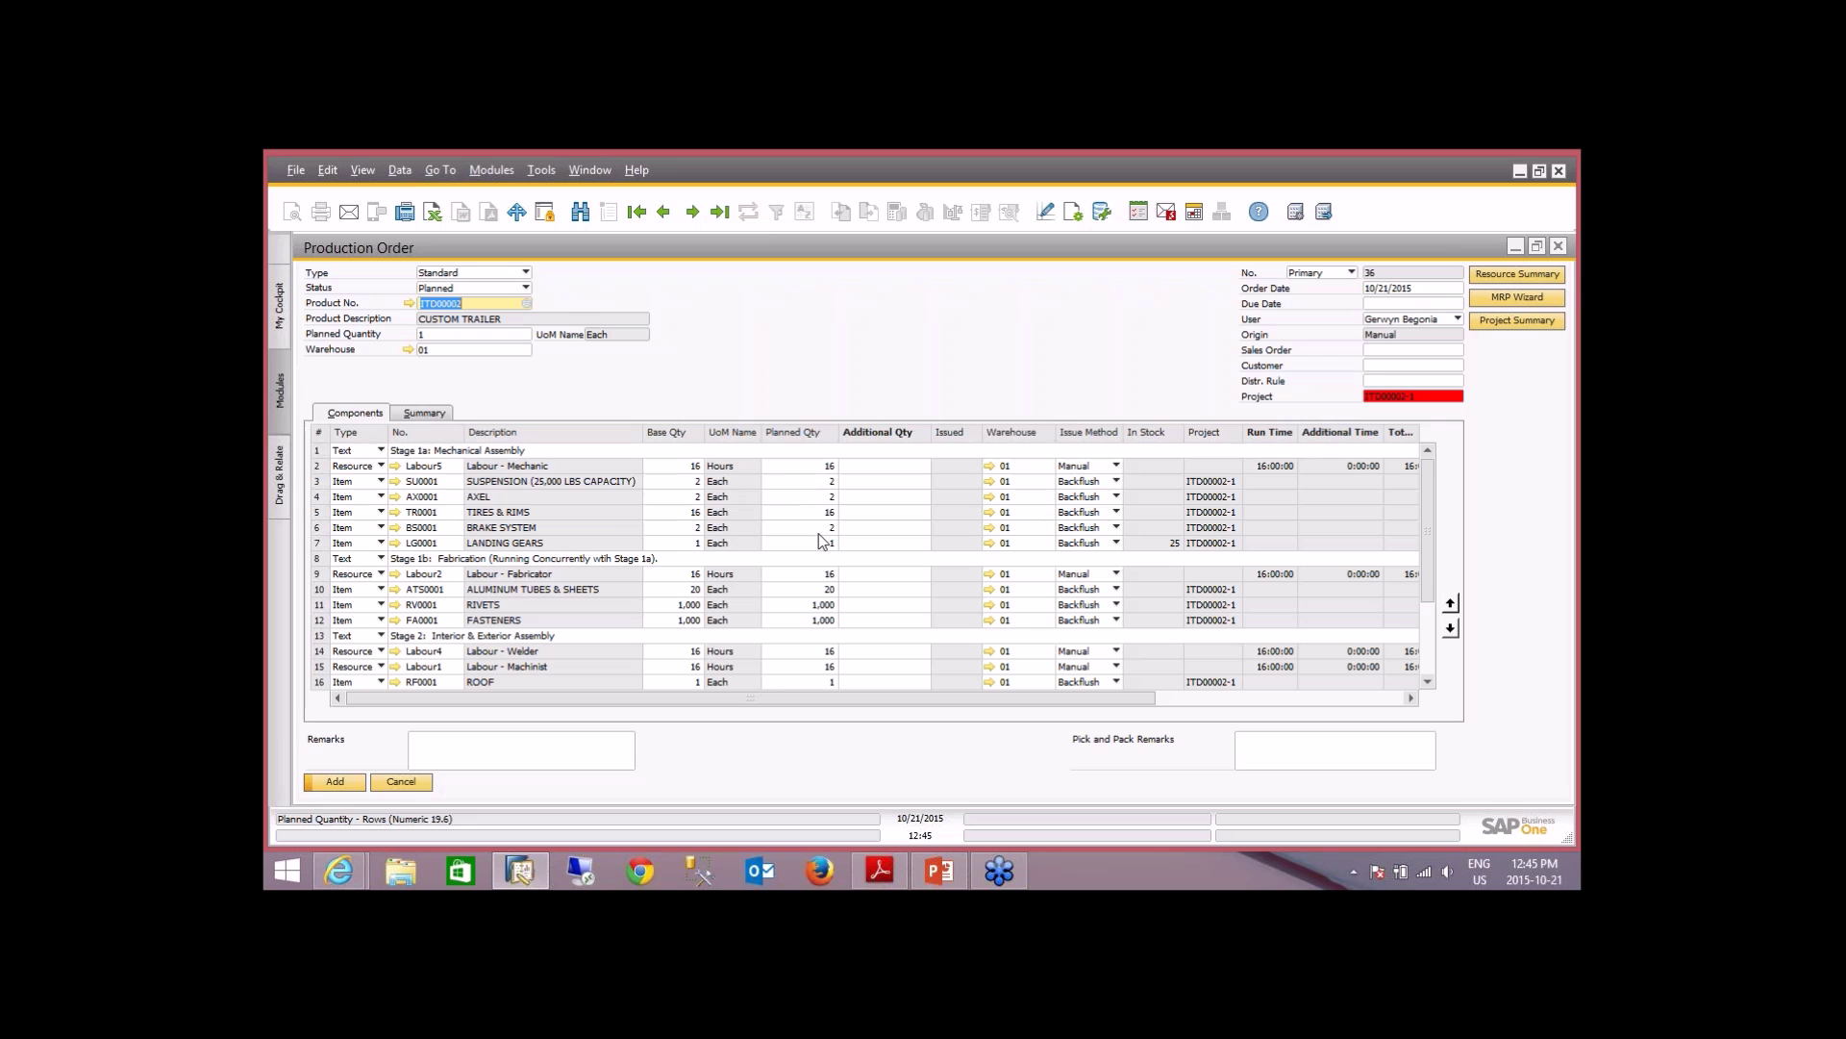
- Examine the production order's component rows, including description details, run times, Labour5's planned quantity and the Labour2 row
{"action": "left_click_drag", "start_coordinate": [1105, 712], "coordinate": [1358, 705]}
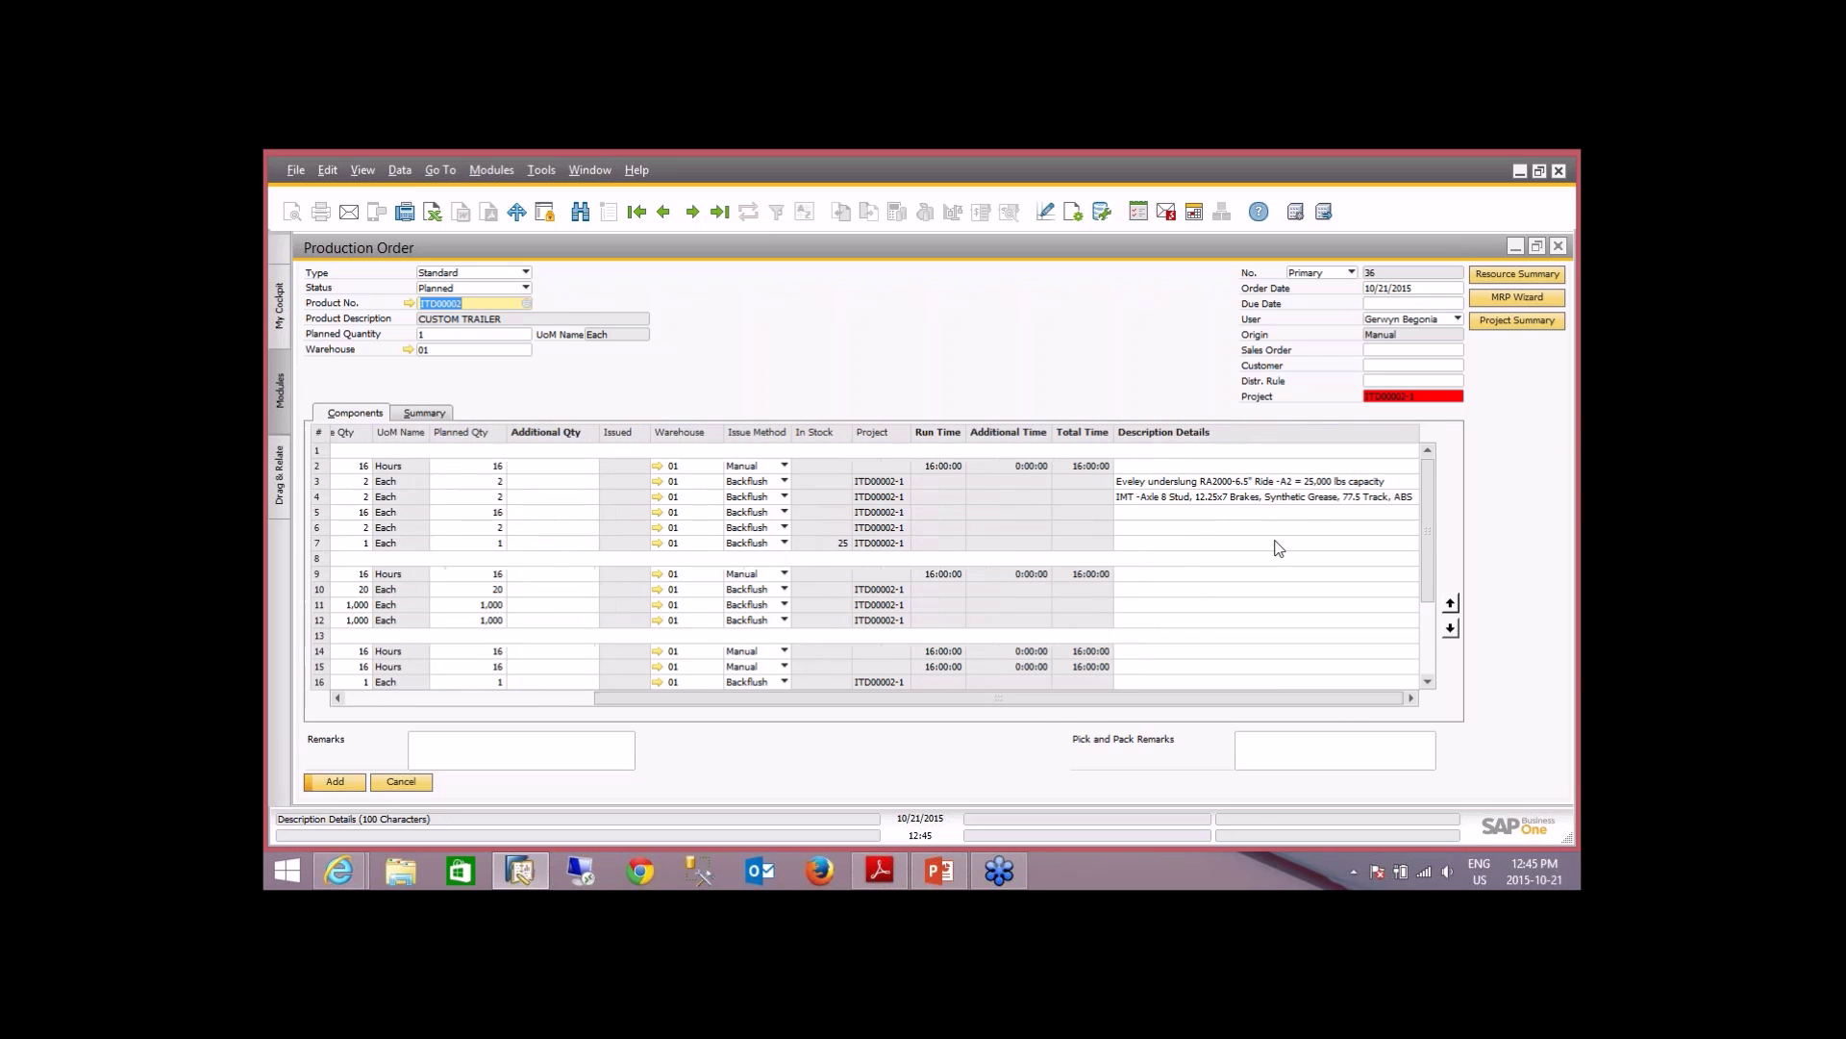
{"action": "left_click_drag", "start_coordinate": [1261, 702], "coordinate": [858, 694]}
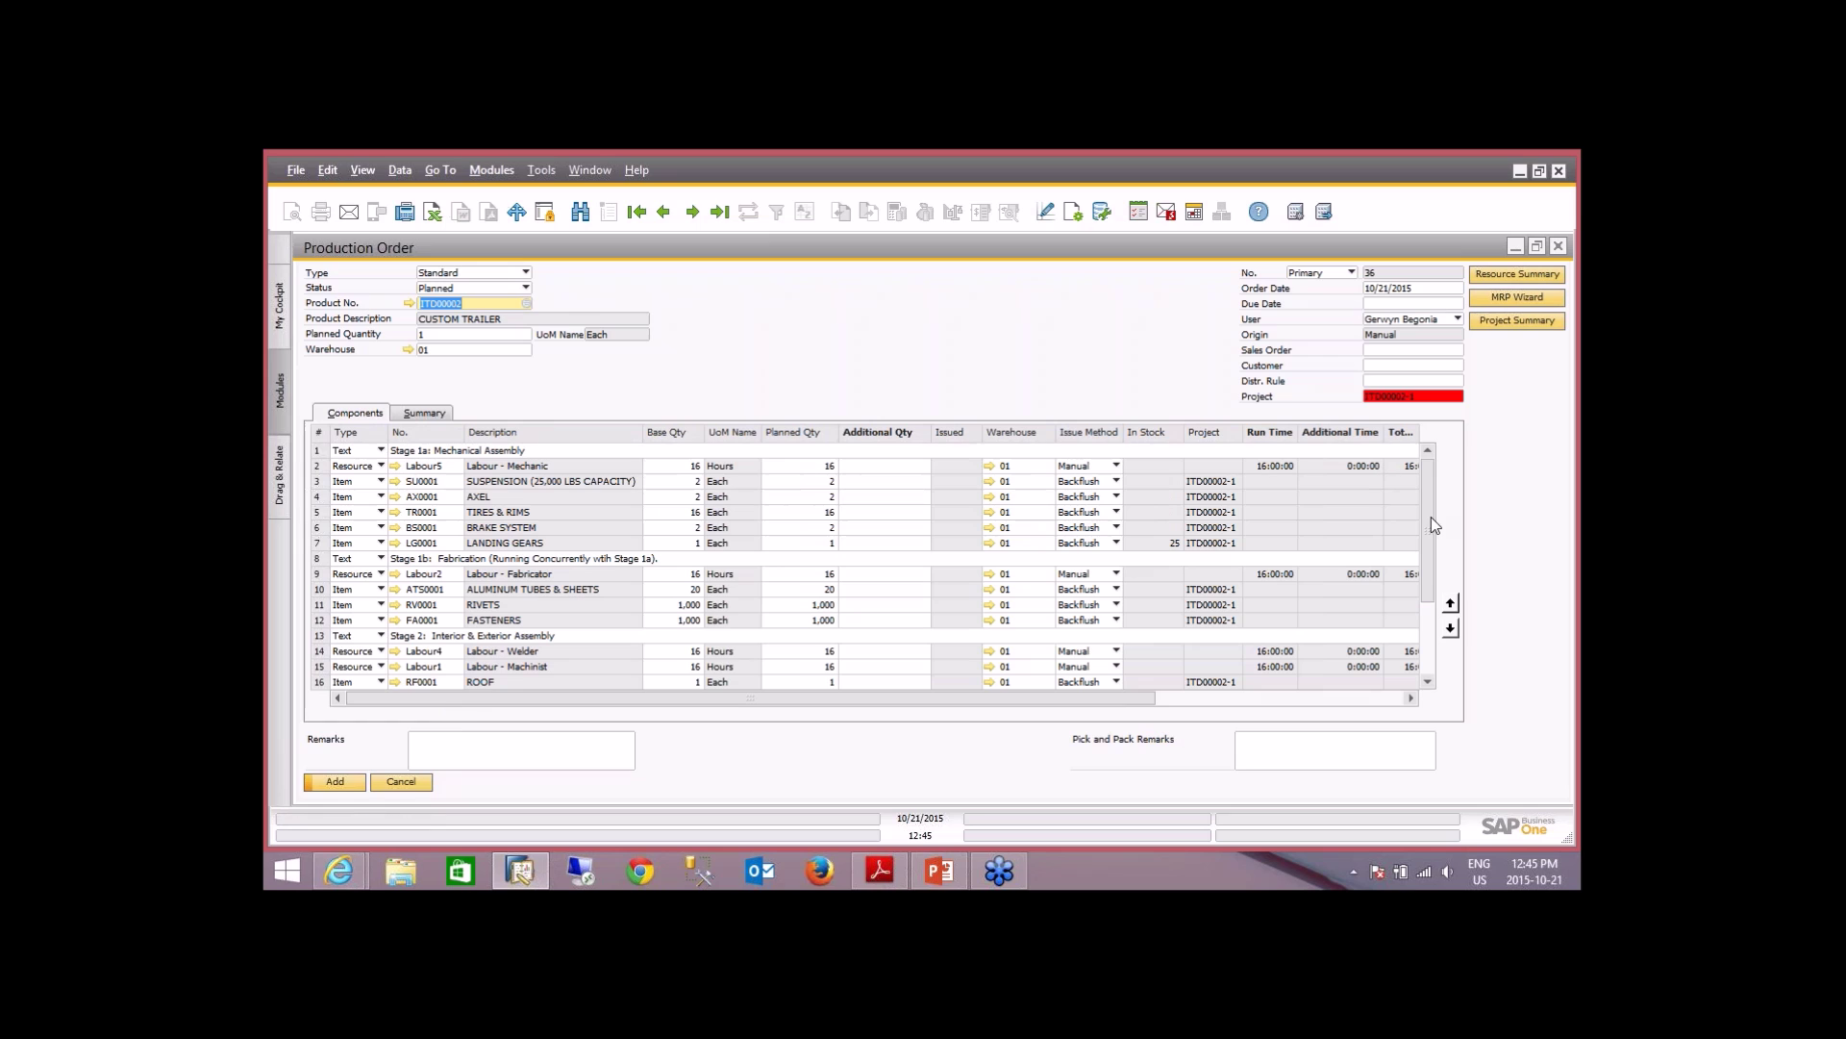
{"action": "left_click_drag", "start_coordinate": [1427, 501], "coordinate": [1434, 604]}
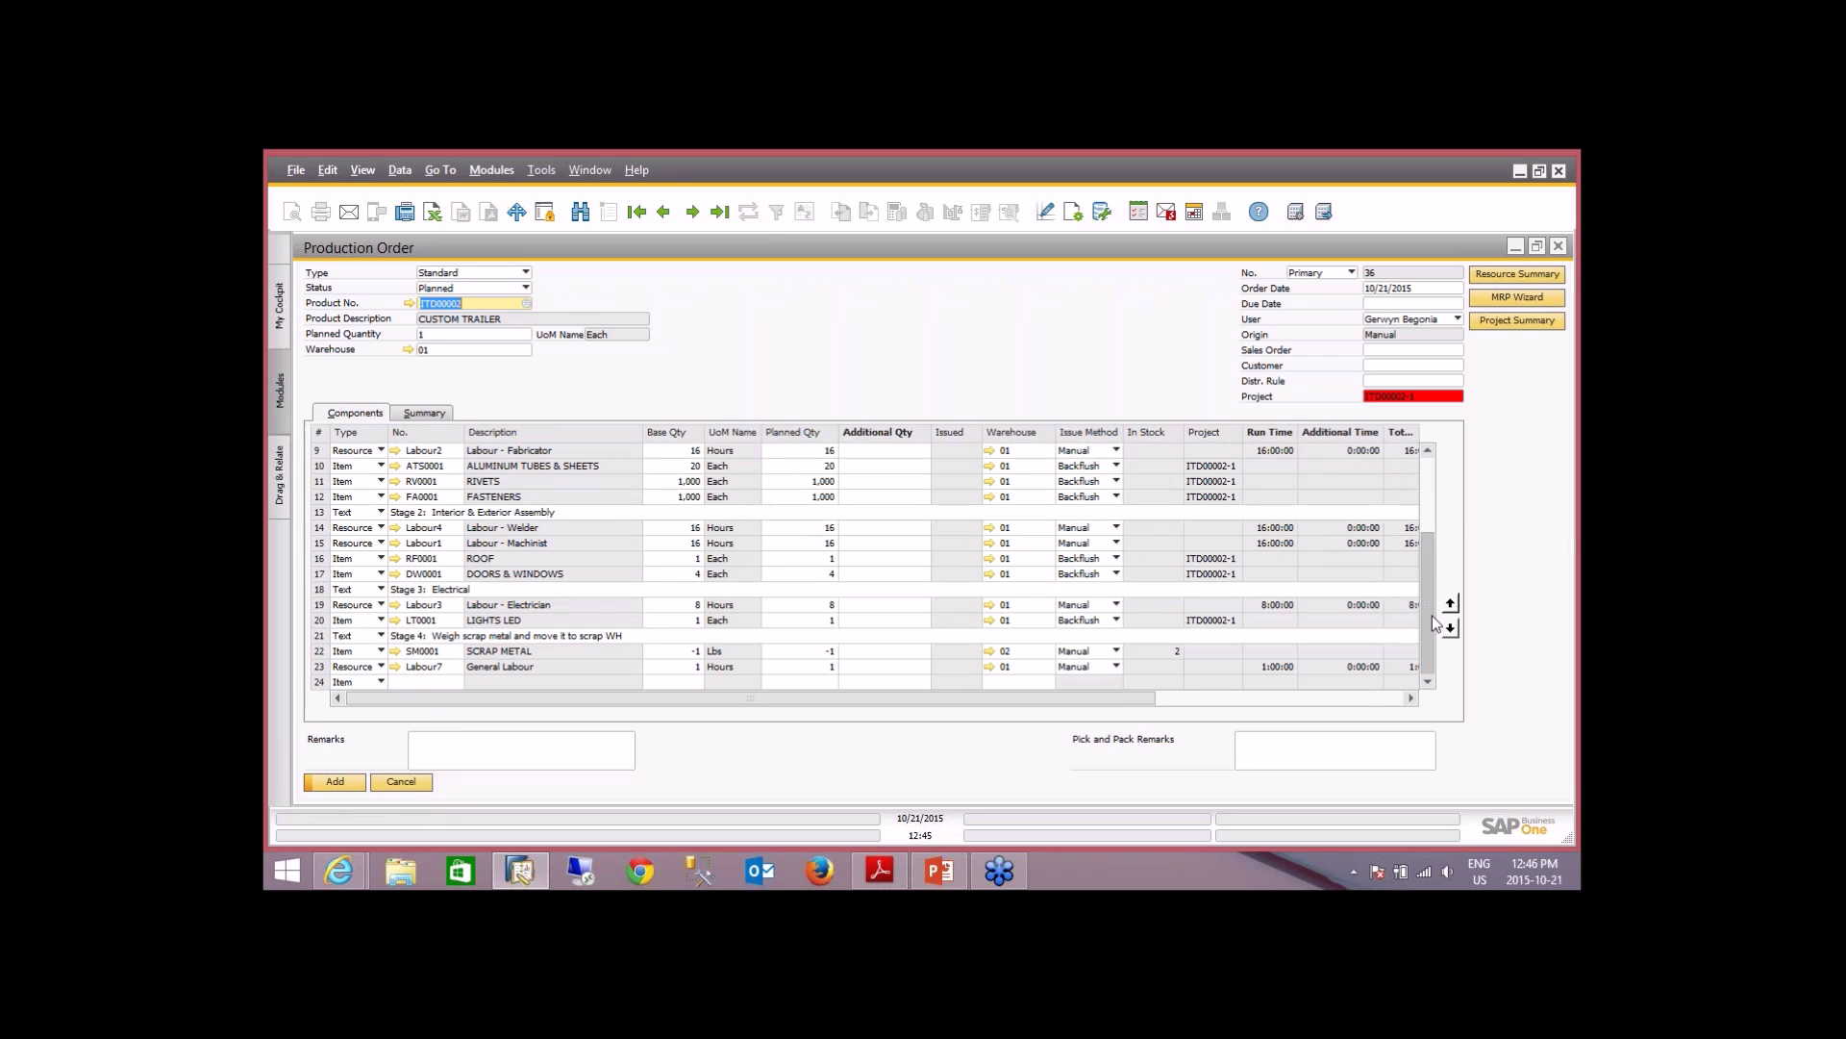
{"action": "left_click_drag", "start_coordinate": [1432, 602], "coordinate": [1438, 475]}
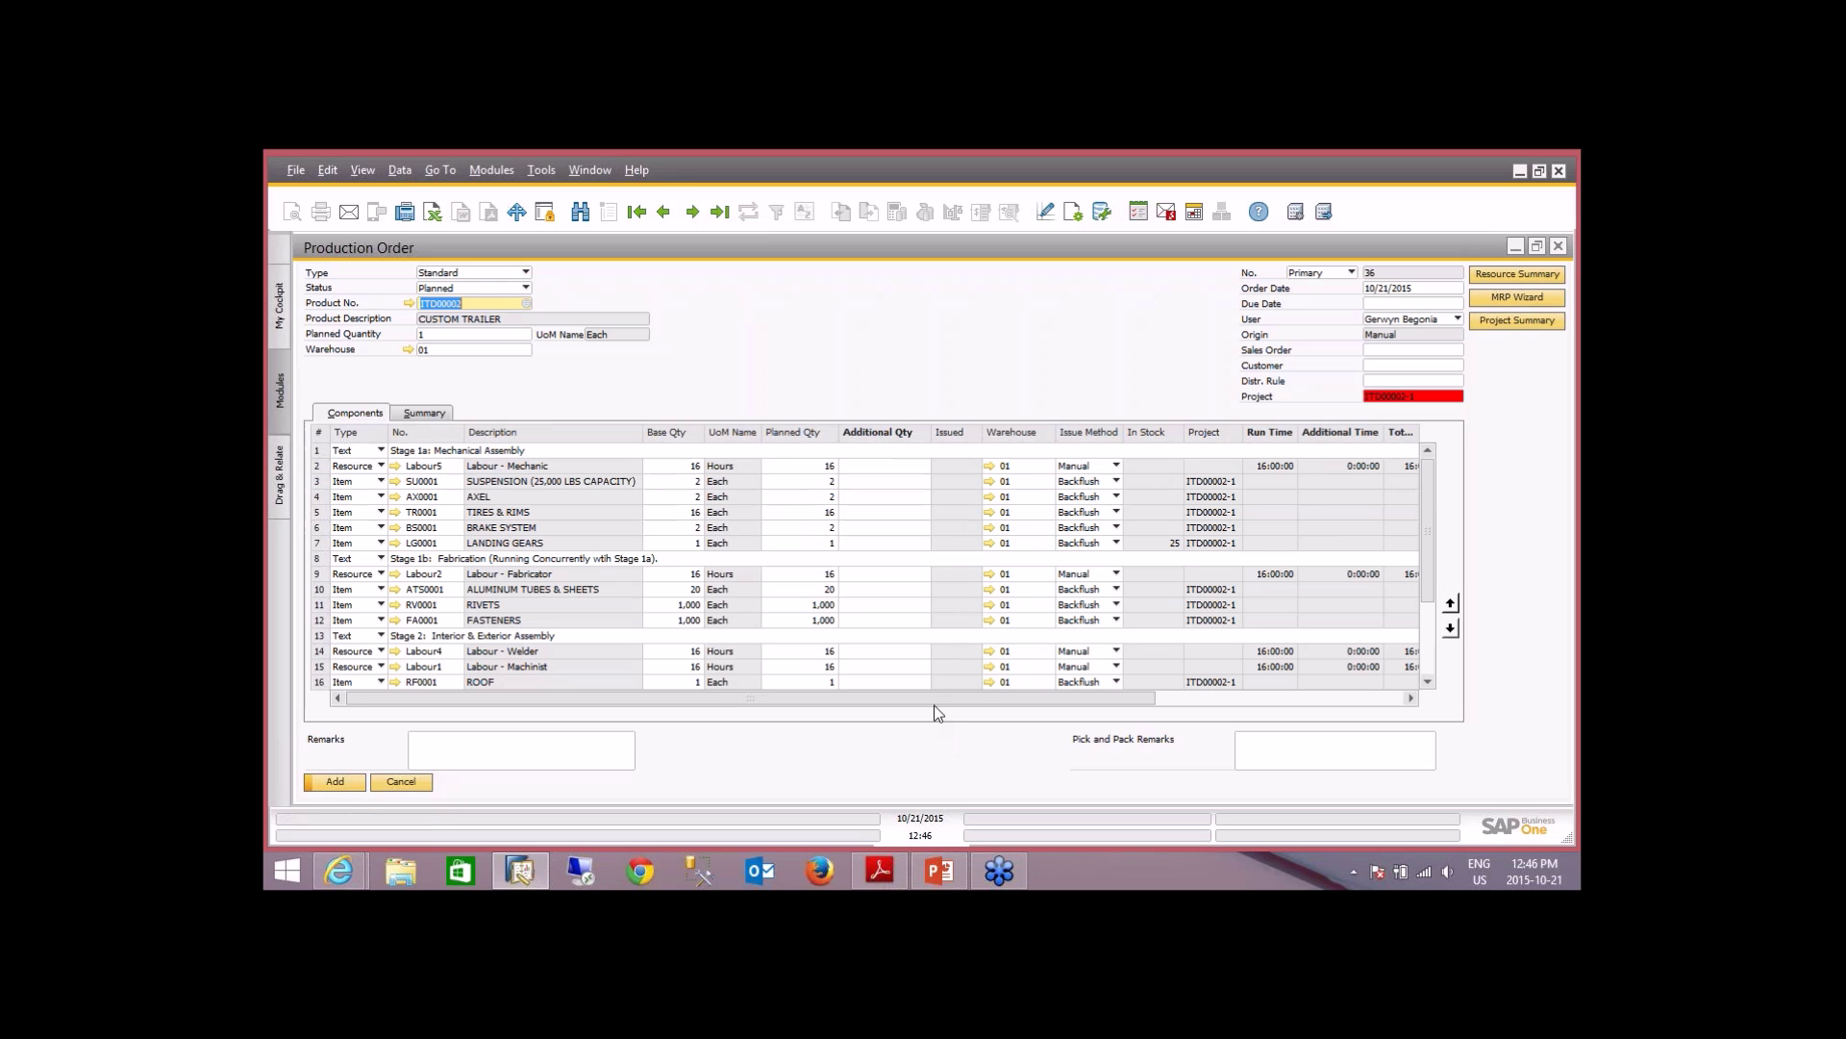
{"action": "left_click_drag", "start_coordinate": [937, 702], "coordinate": [1019, 708]}
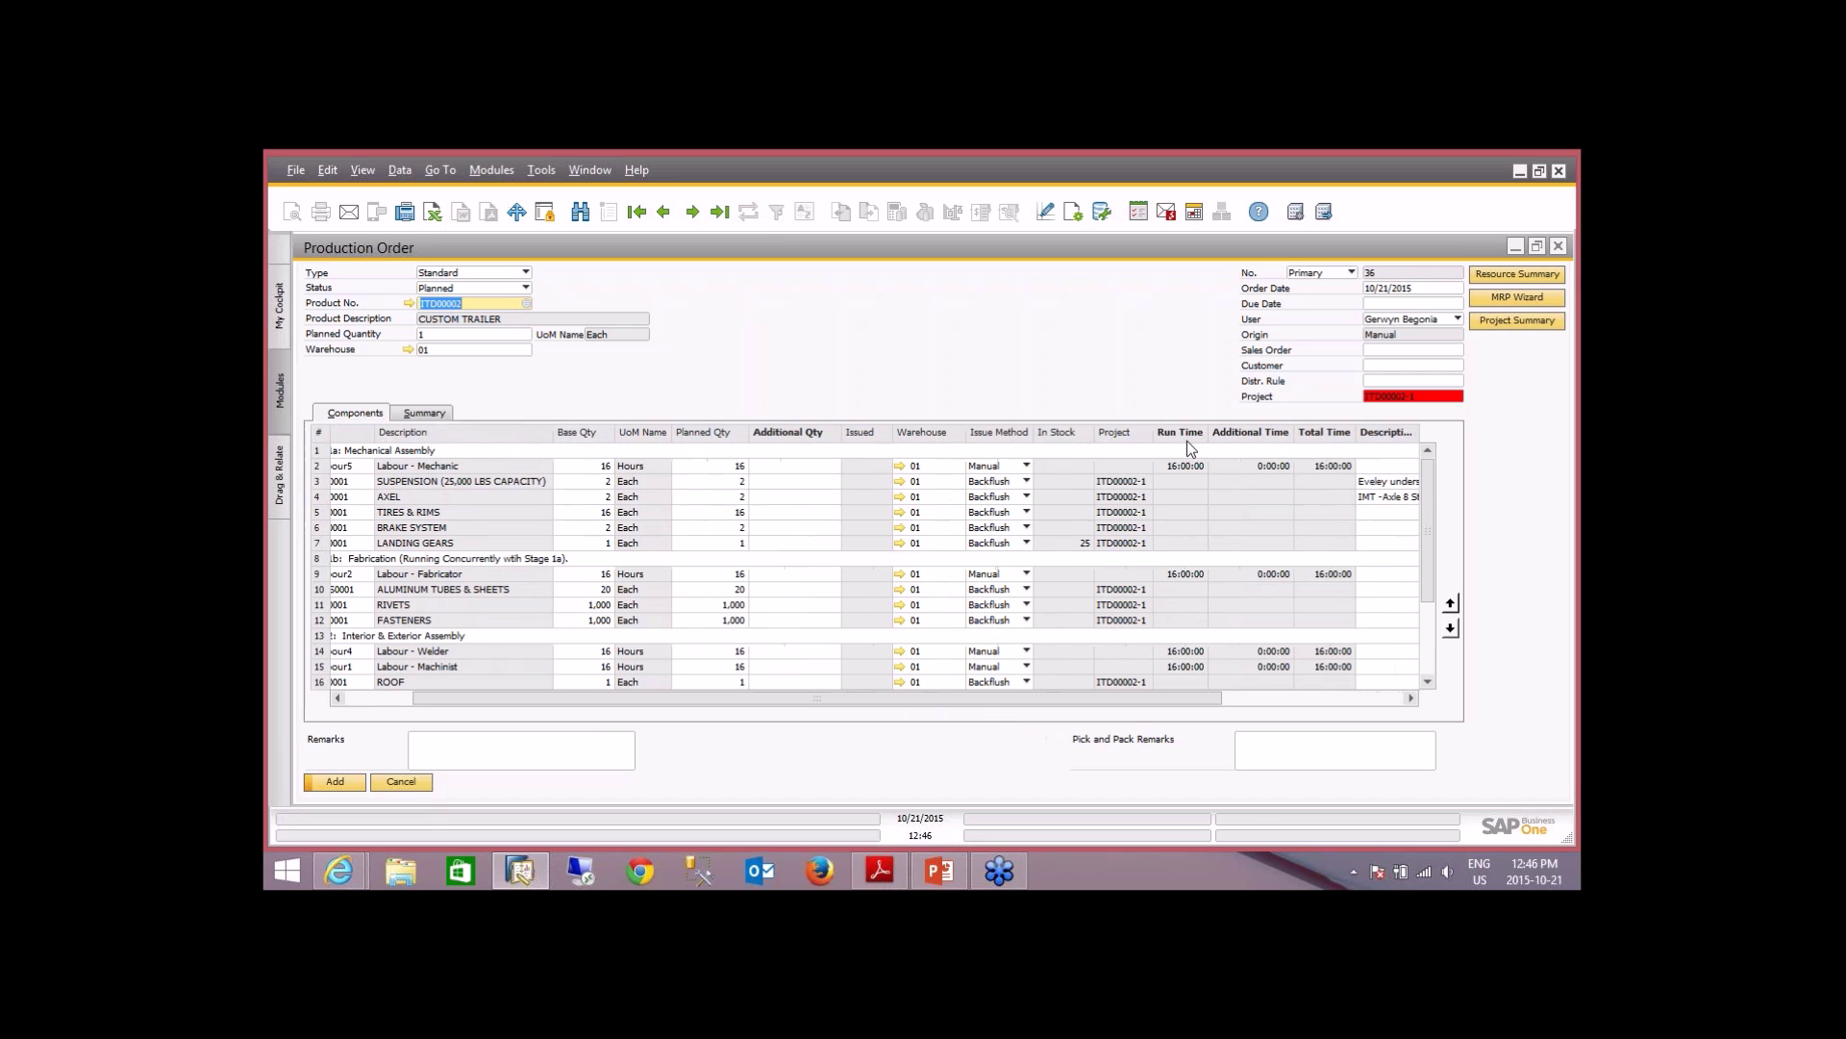
{"action": "left_click_drag", "start_coordinate": [1158, 704], "coordinate": [1086, 705]}
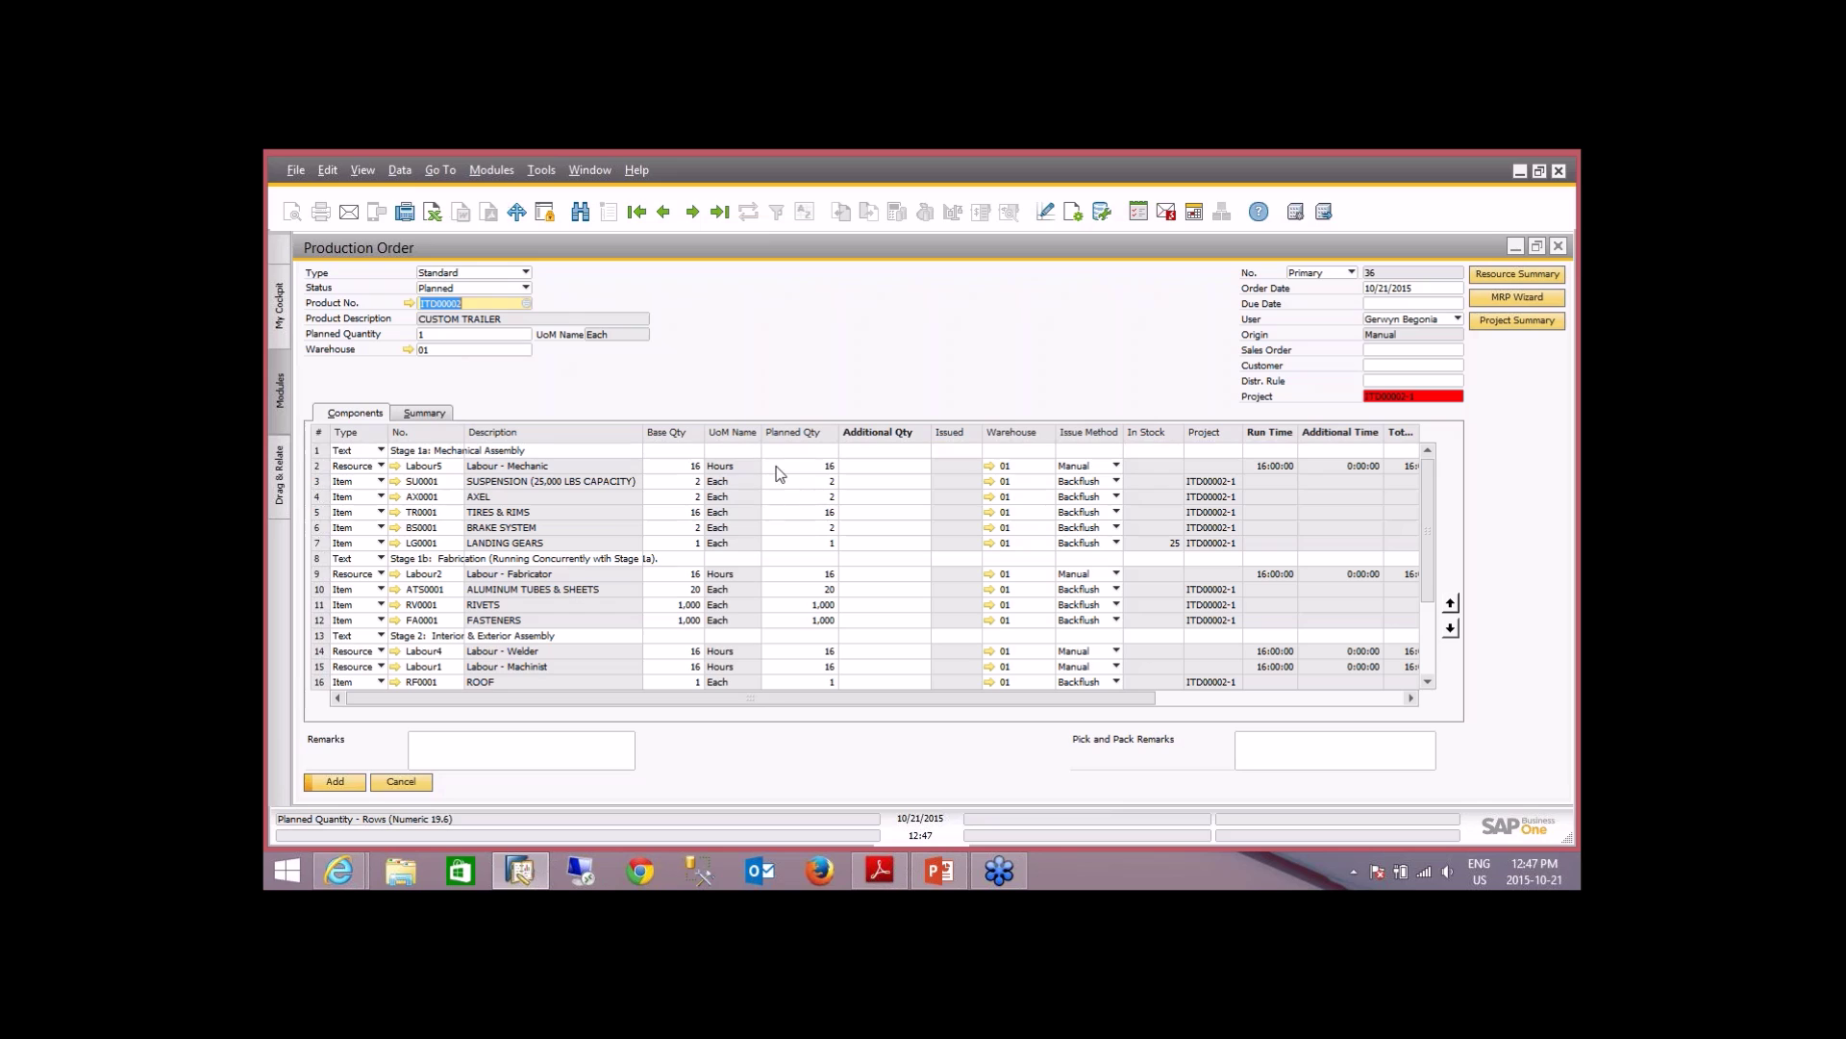
{"action": "left_click", "coordinate": [818, 468]}
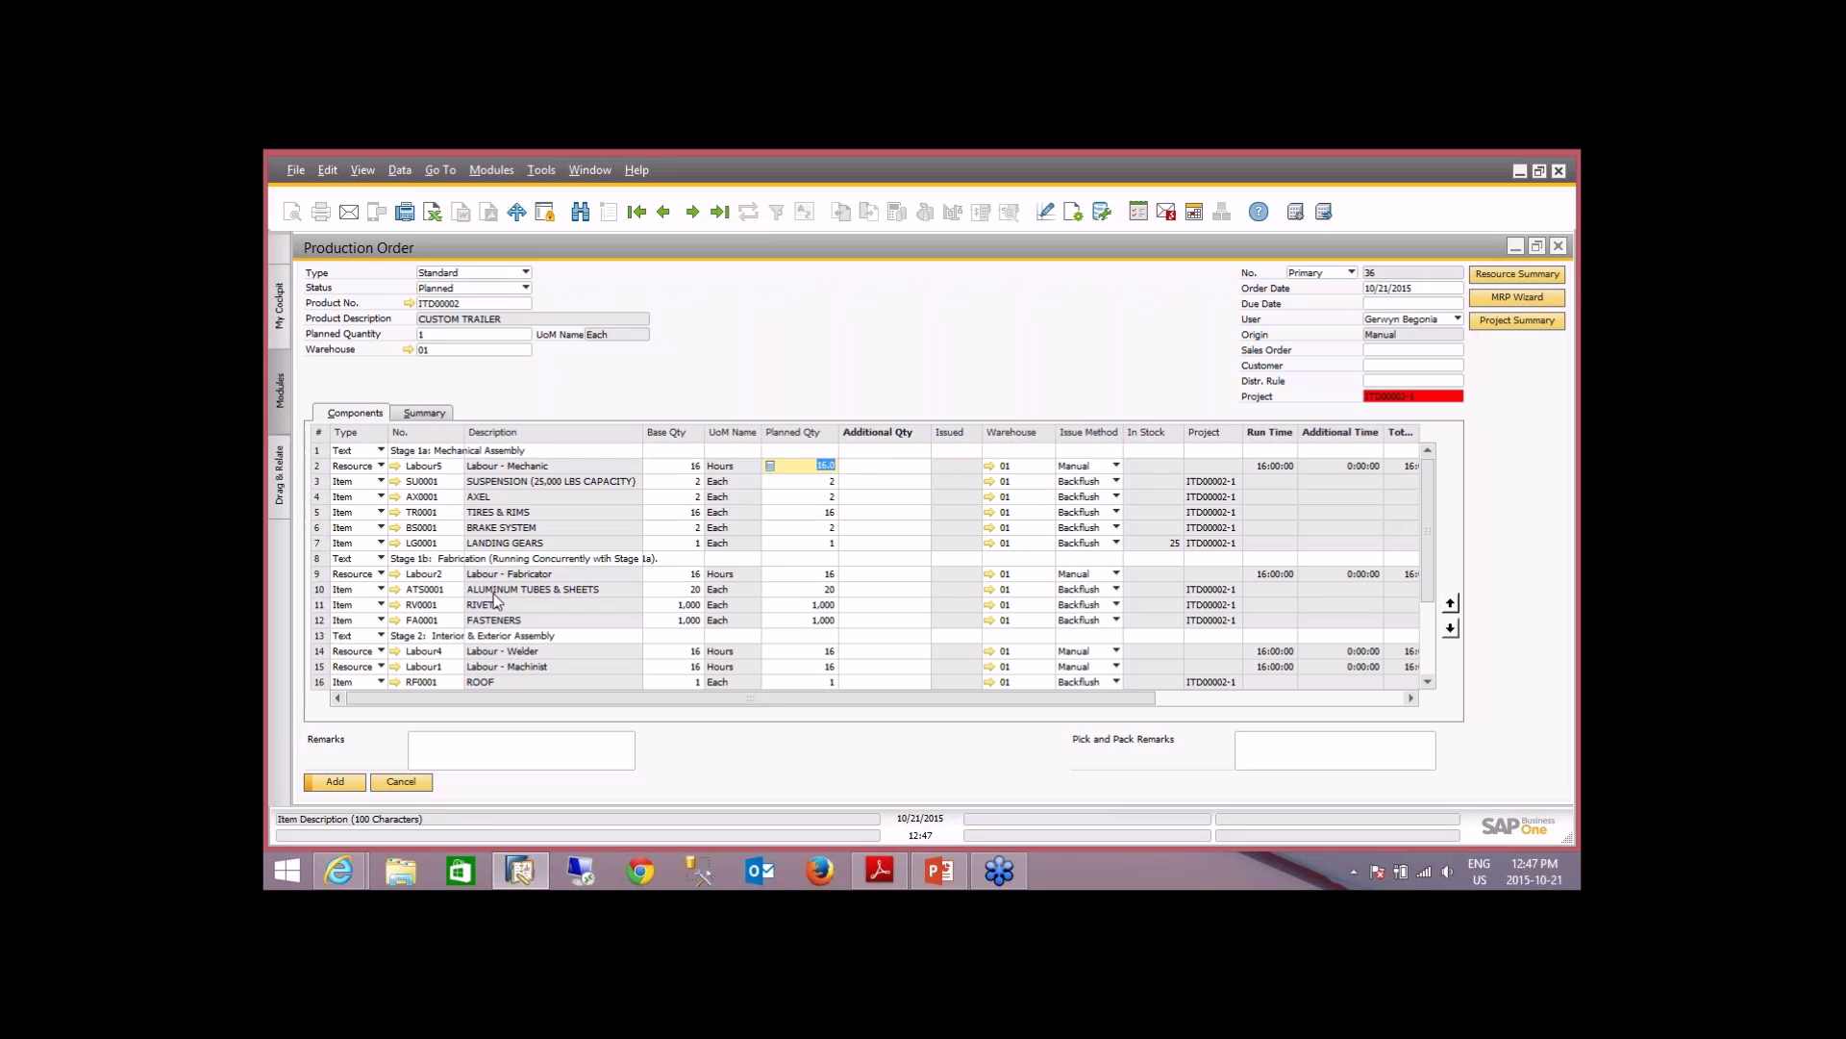
{"action": "left_click", "coordinate": [319, 577]}
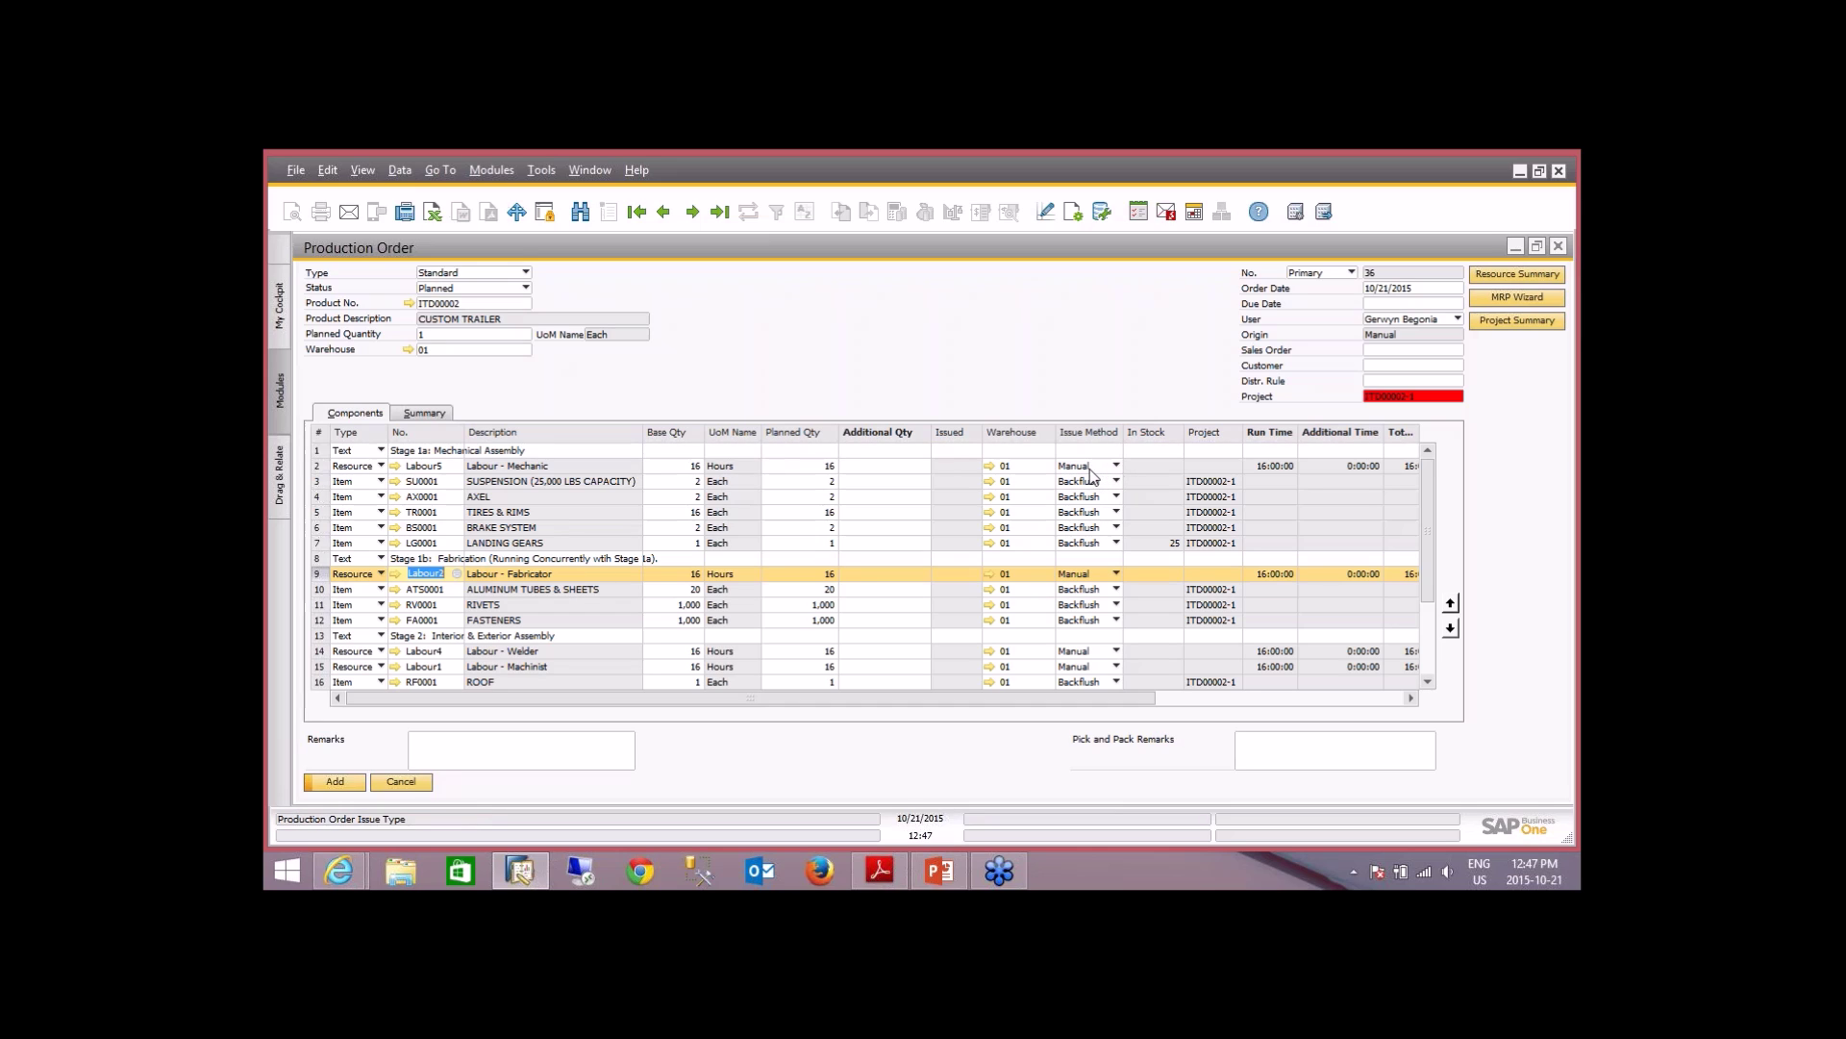
- Keep the order's status as Planned, try to add it, and set the due date to 10/21/2015
{"action": "left_click", "coordinate": [509, 290]}
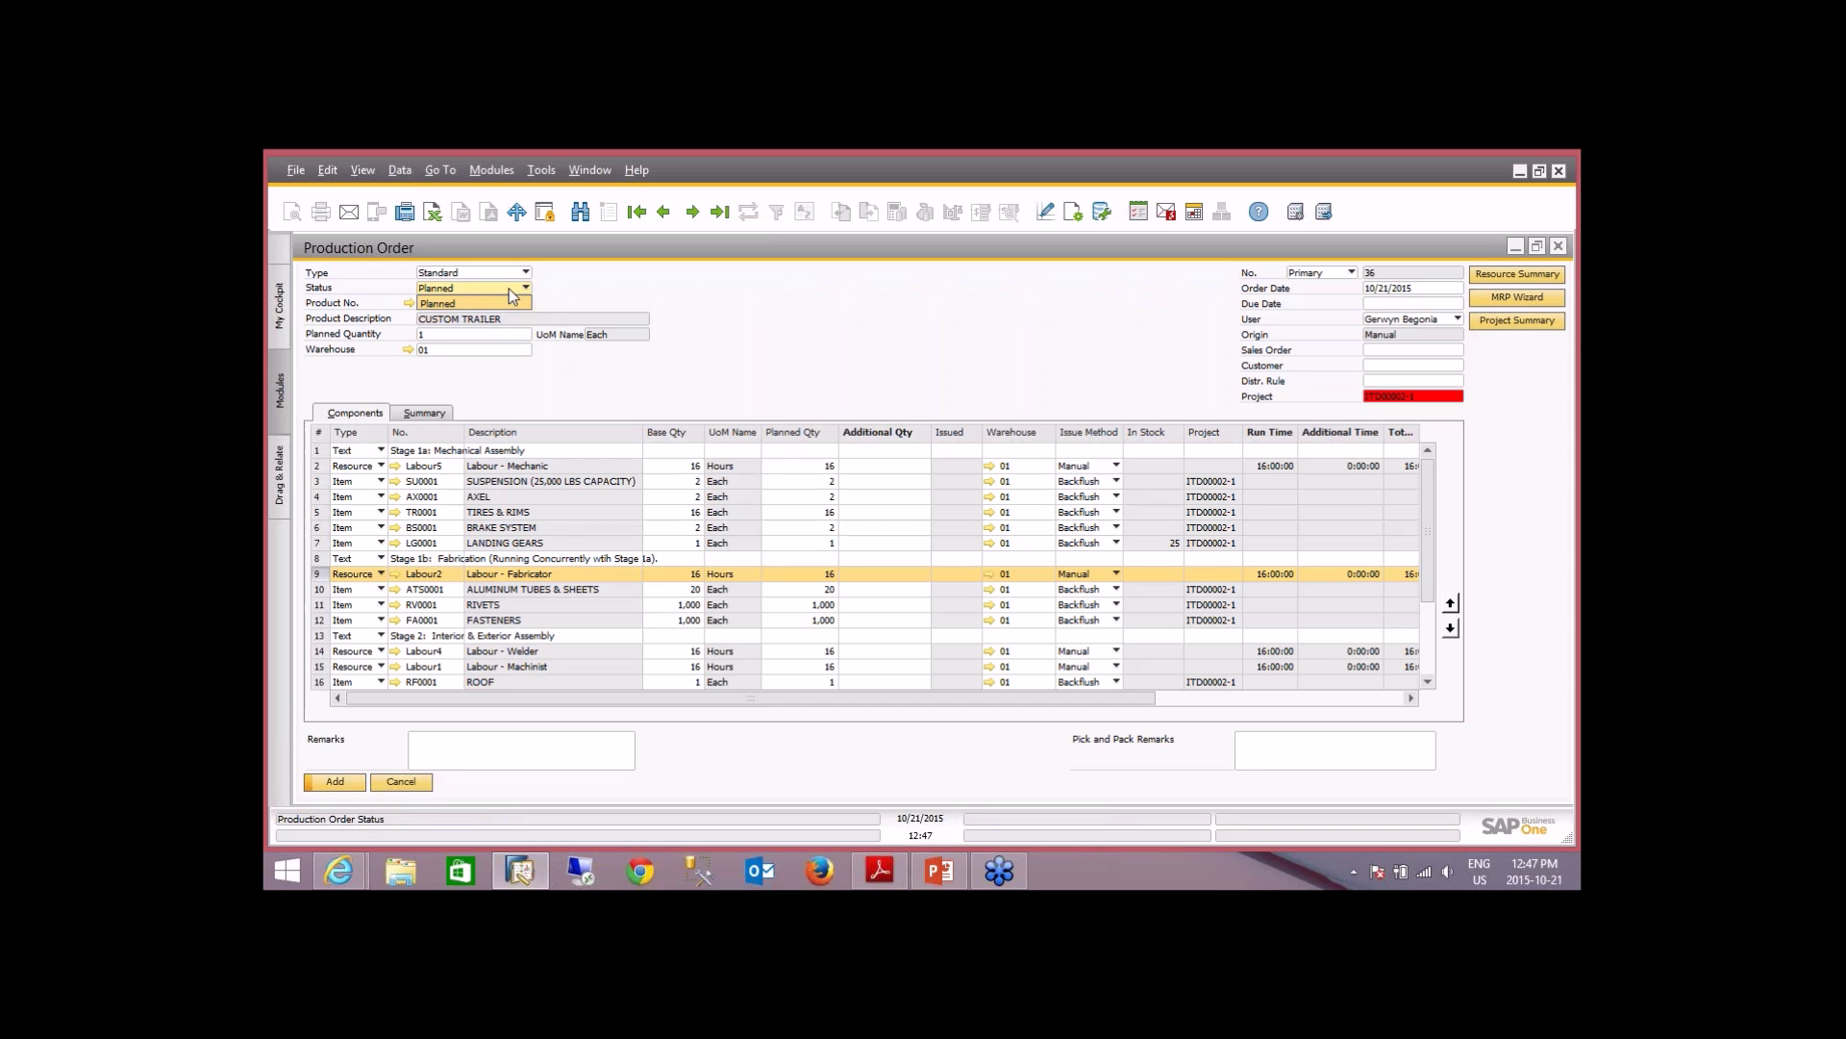
{"action": "left_click", "coordinate": [517, 288]}
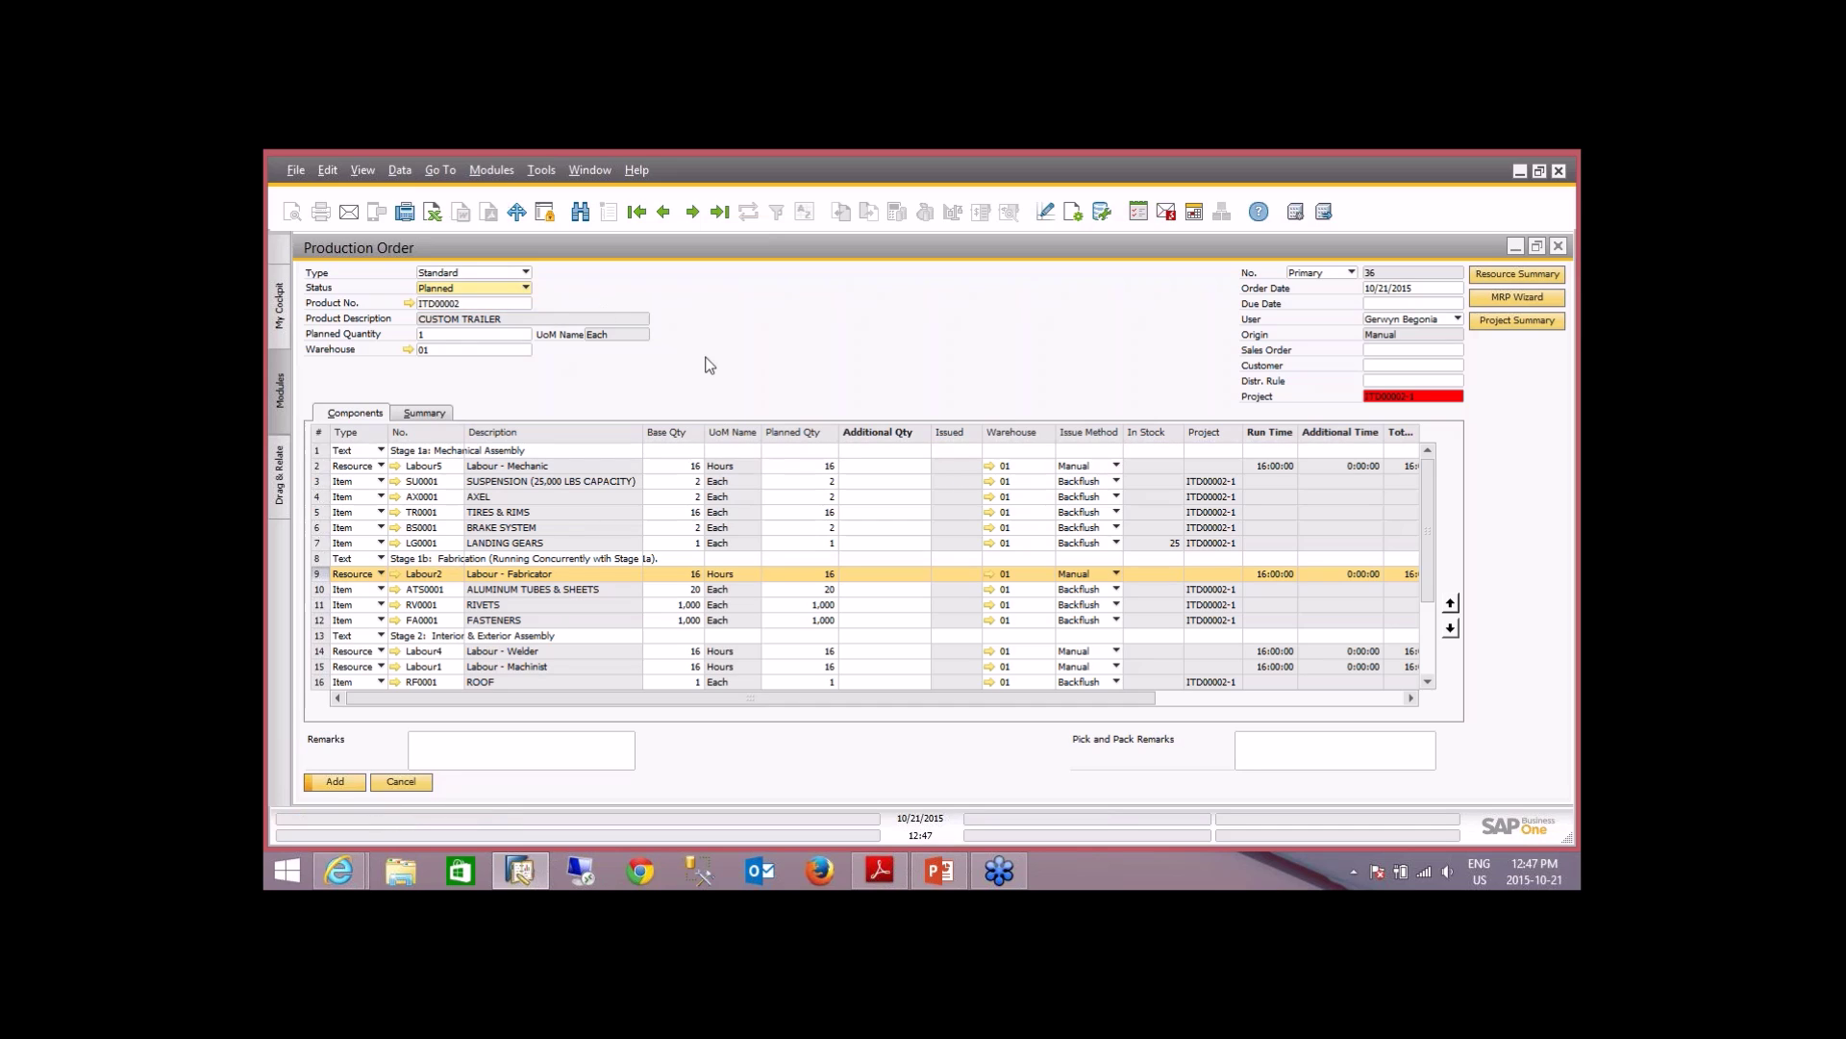
{"action": "left_click", "coordinate": [335, 785]}
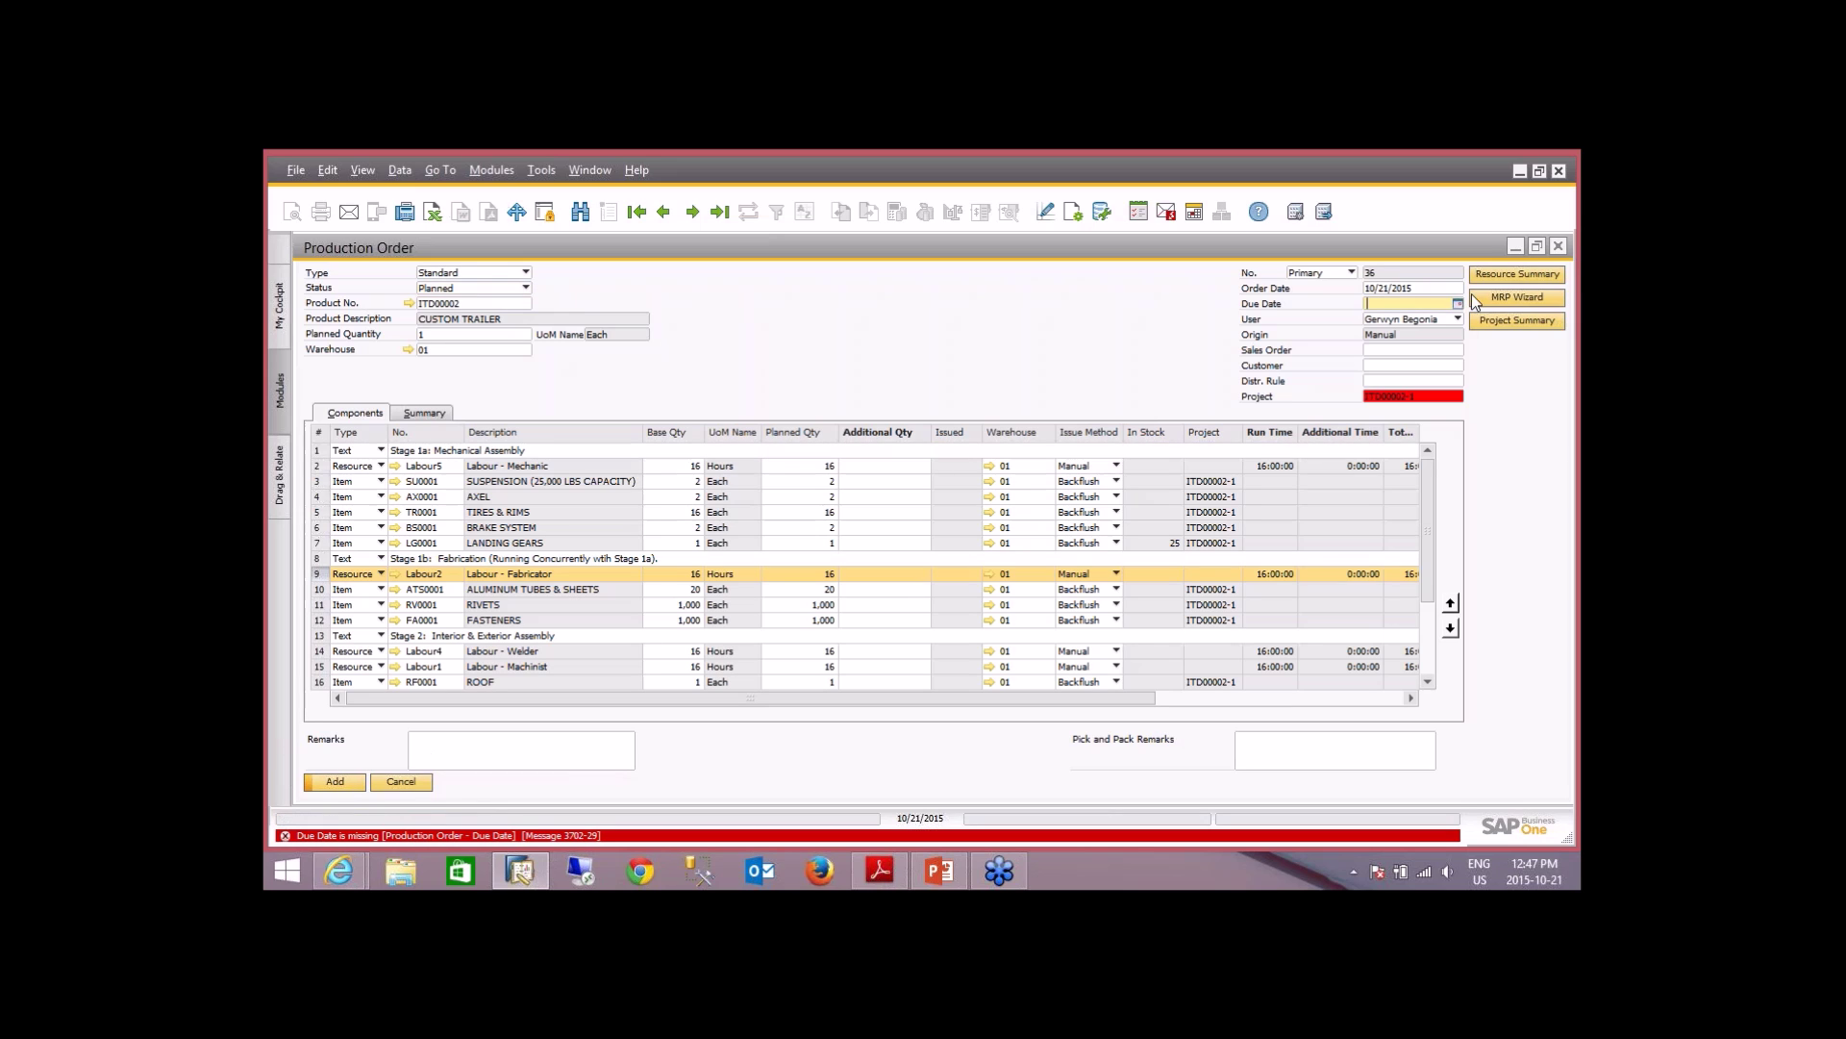
{"action": "key", "text": "Tab"}
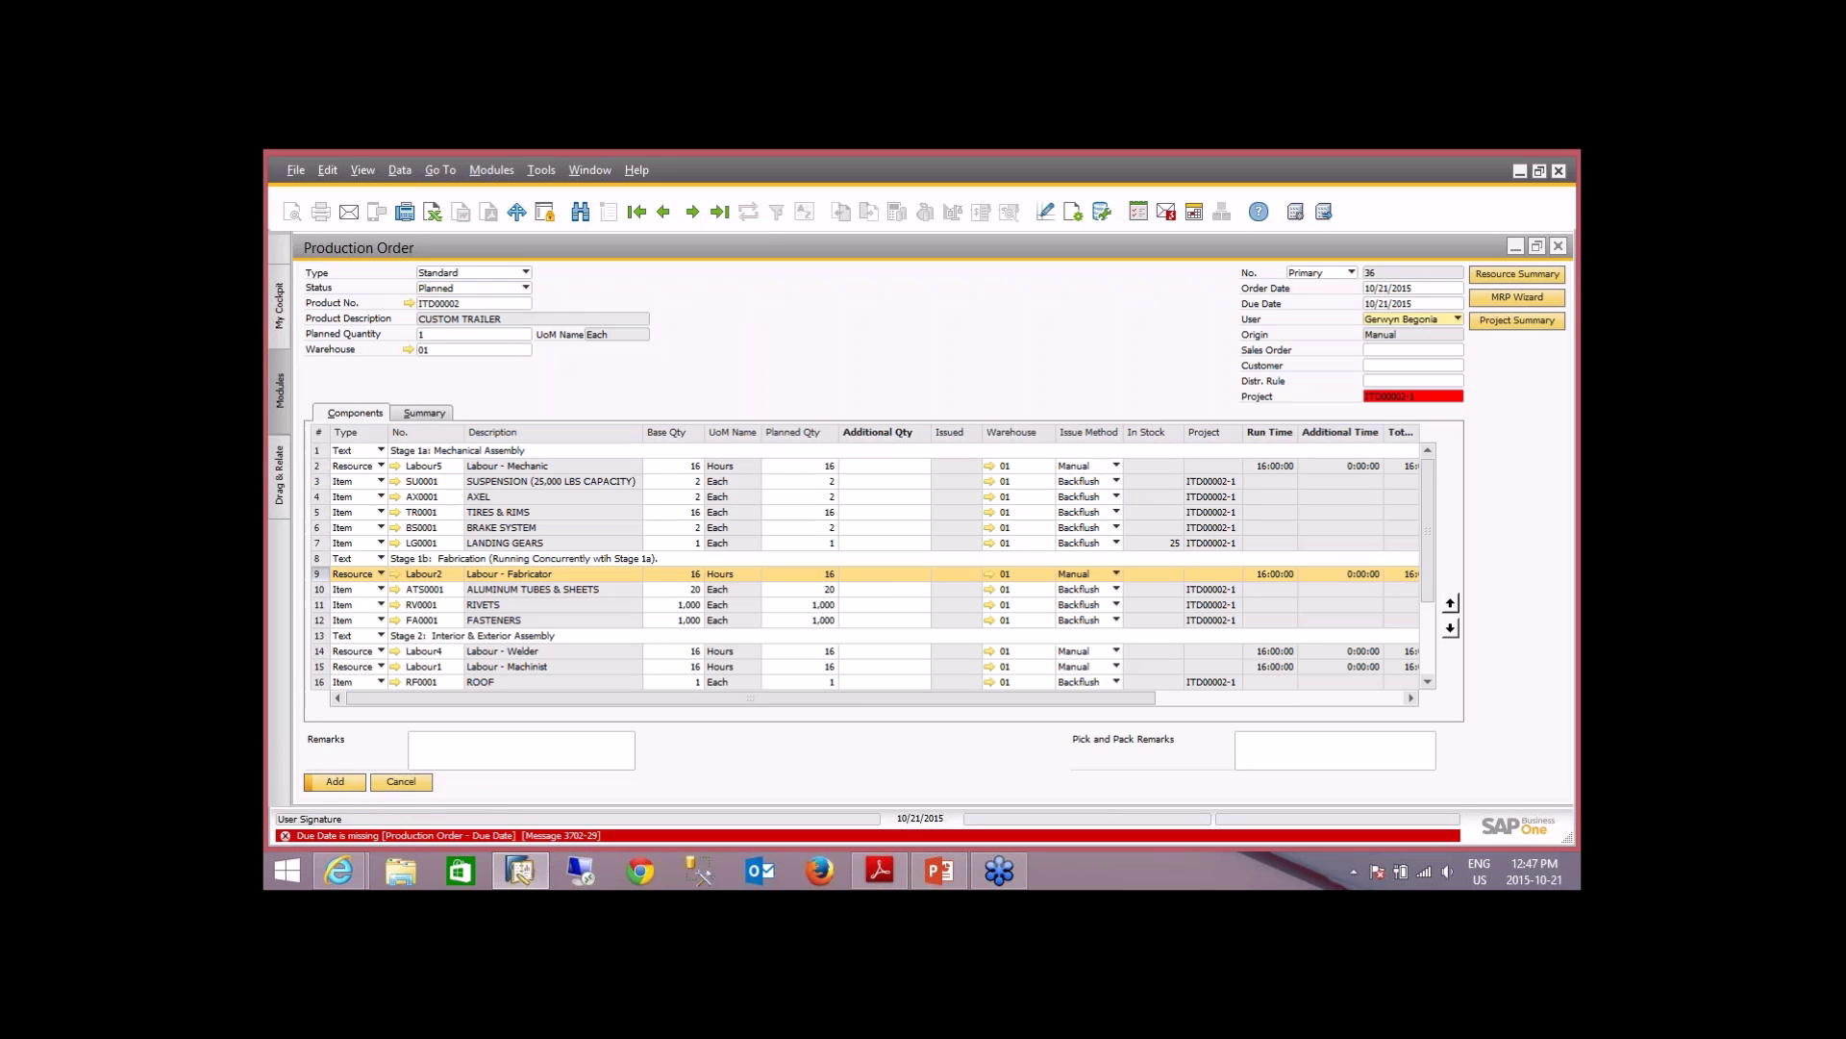
- Add the production order, reopen it as the last record, and update its status to Released
{"action": "left_click", "coordinate": [322, 785]}
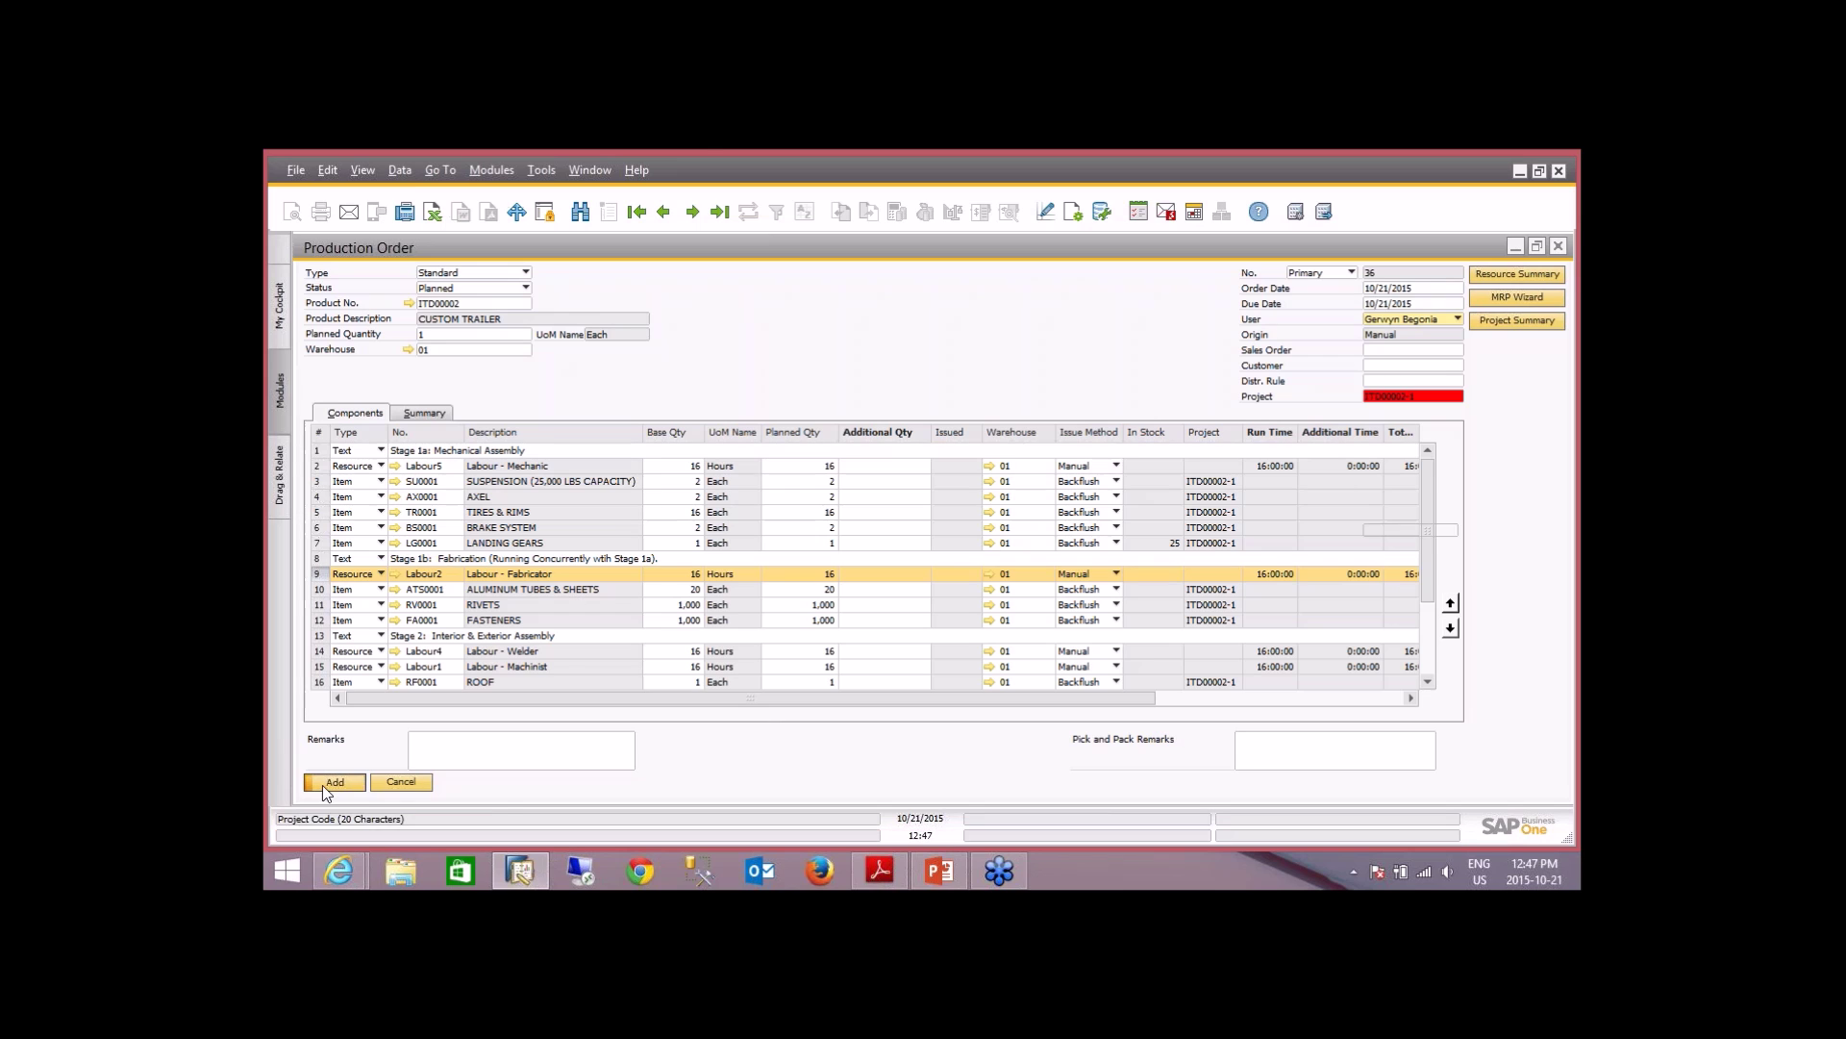
{"action": "left_click", "coordinate": [722, 218]}
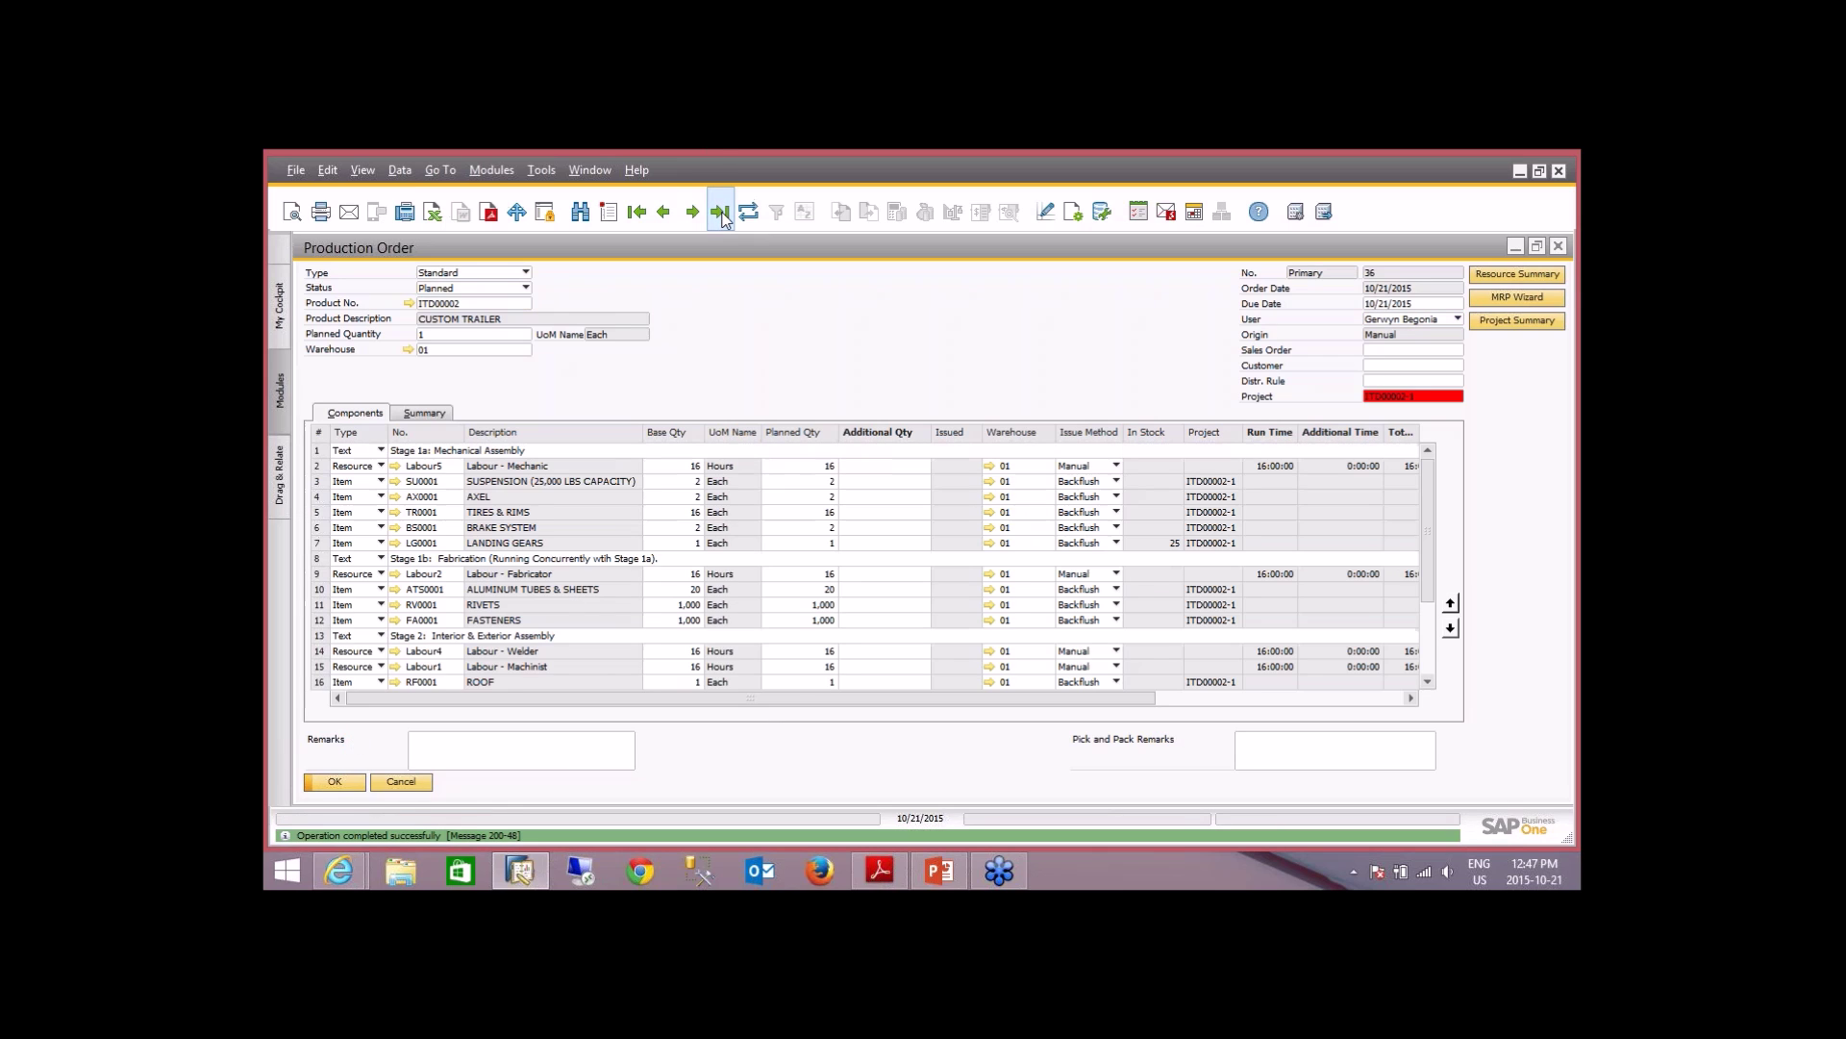
{"action": "left_click", "coordinate": [504, 285]}
{"action": "left_click", "coordinate": [487, 319]}
{"action": "left_click", "coordinate": [348, 784]}
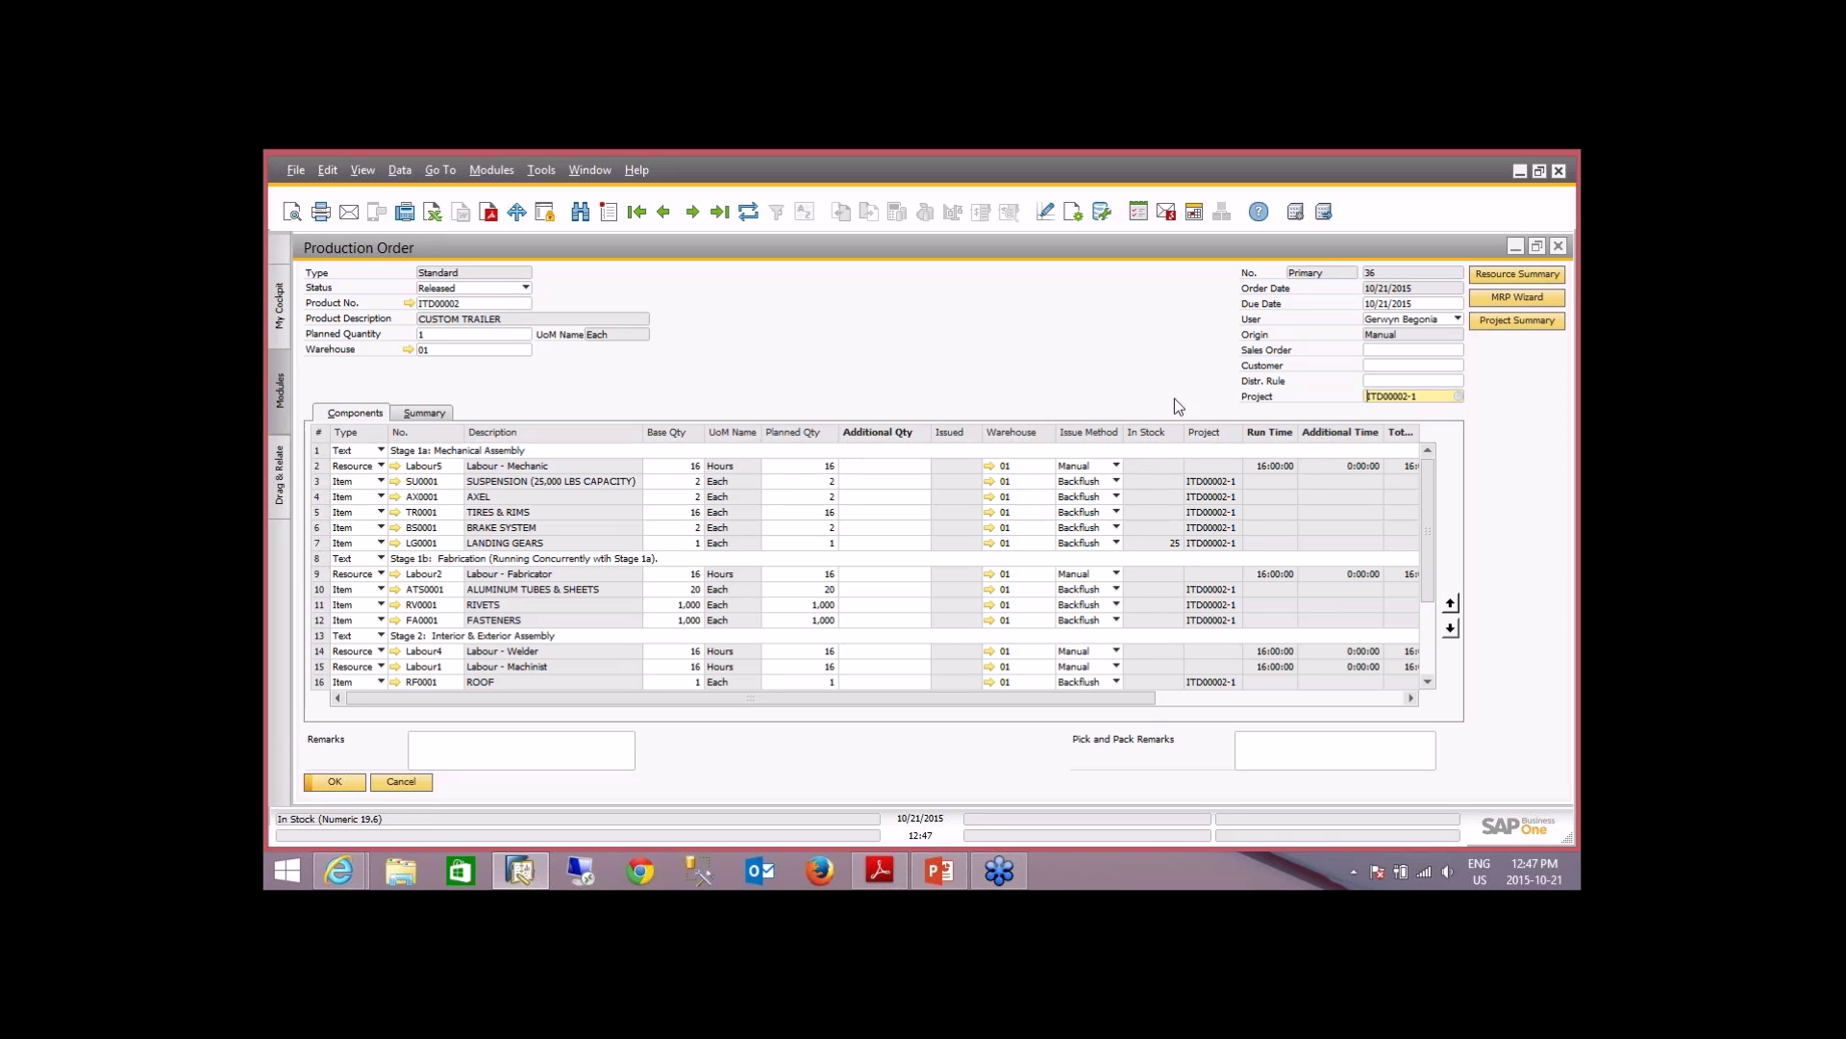
{"action": "left_click", "coordinate": [319, 545]}
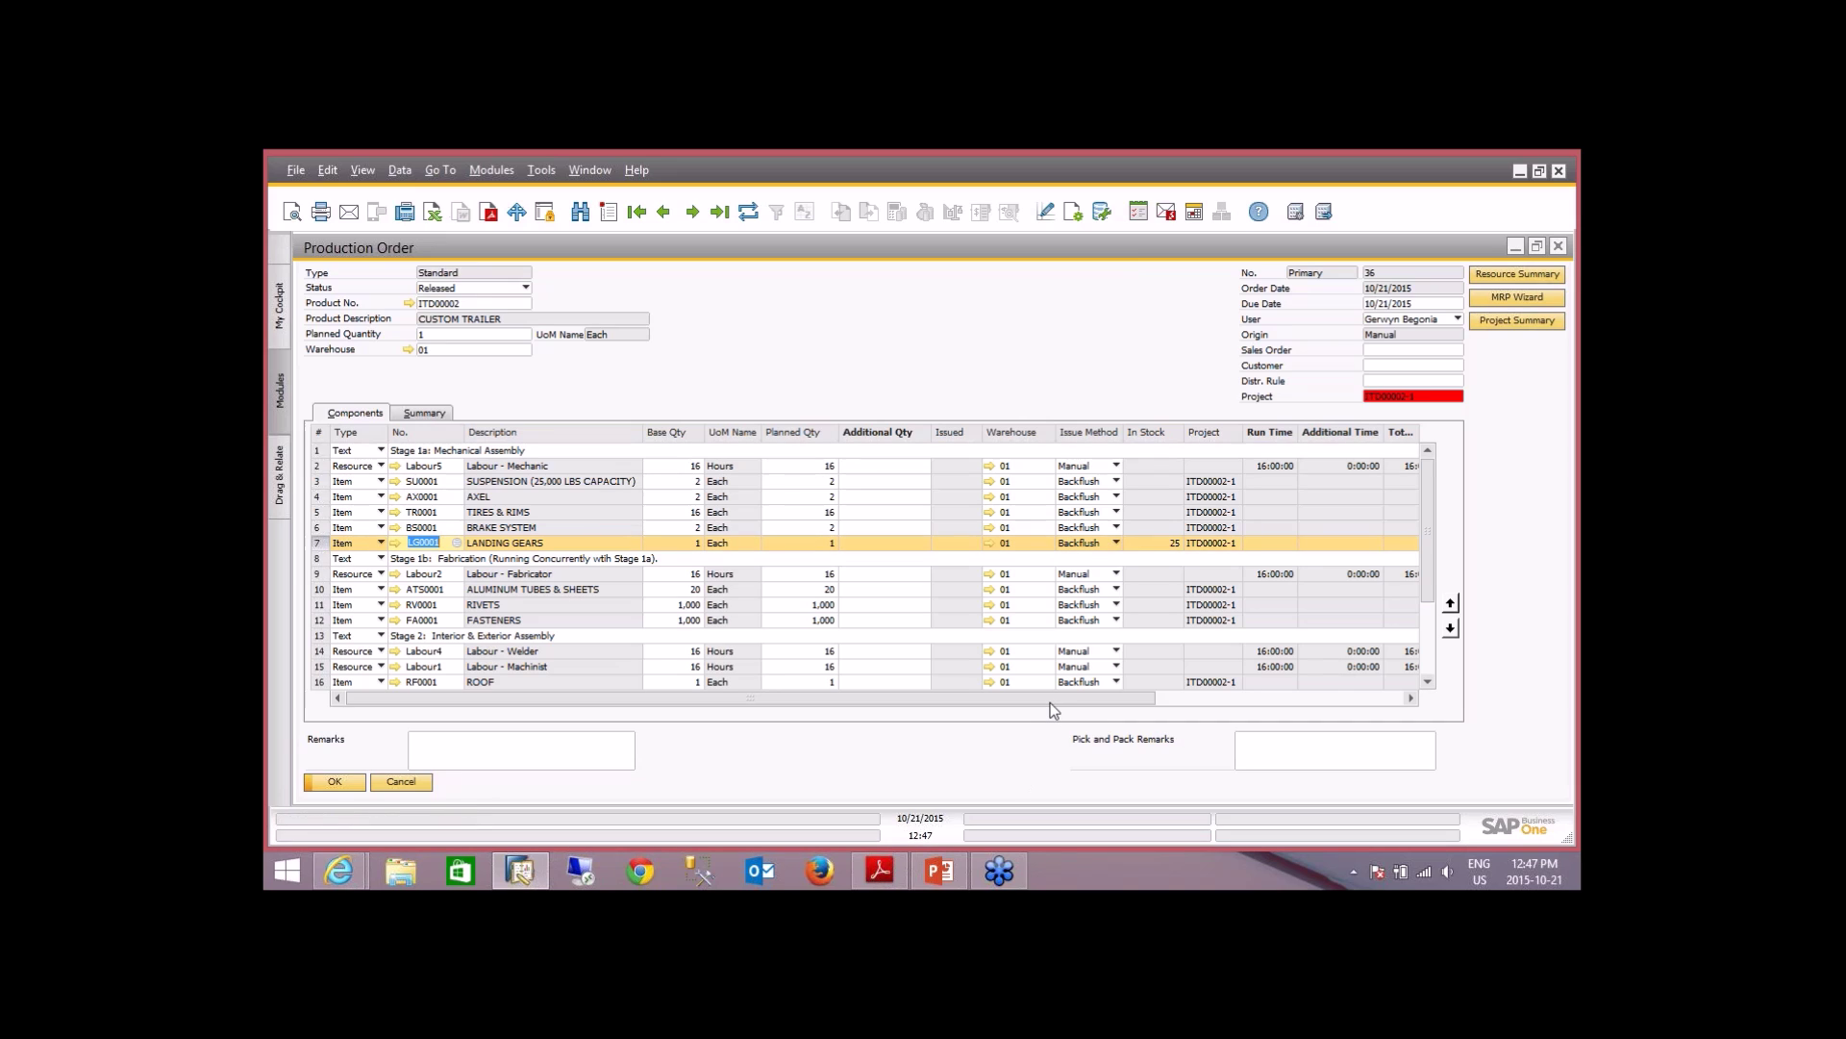
{"action": "left_click", "coordinate": [1565, 244]}
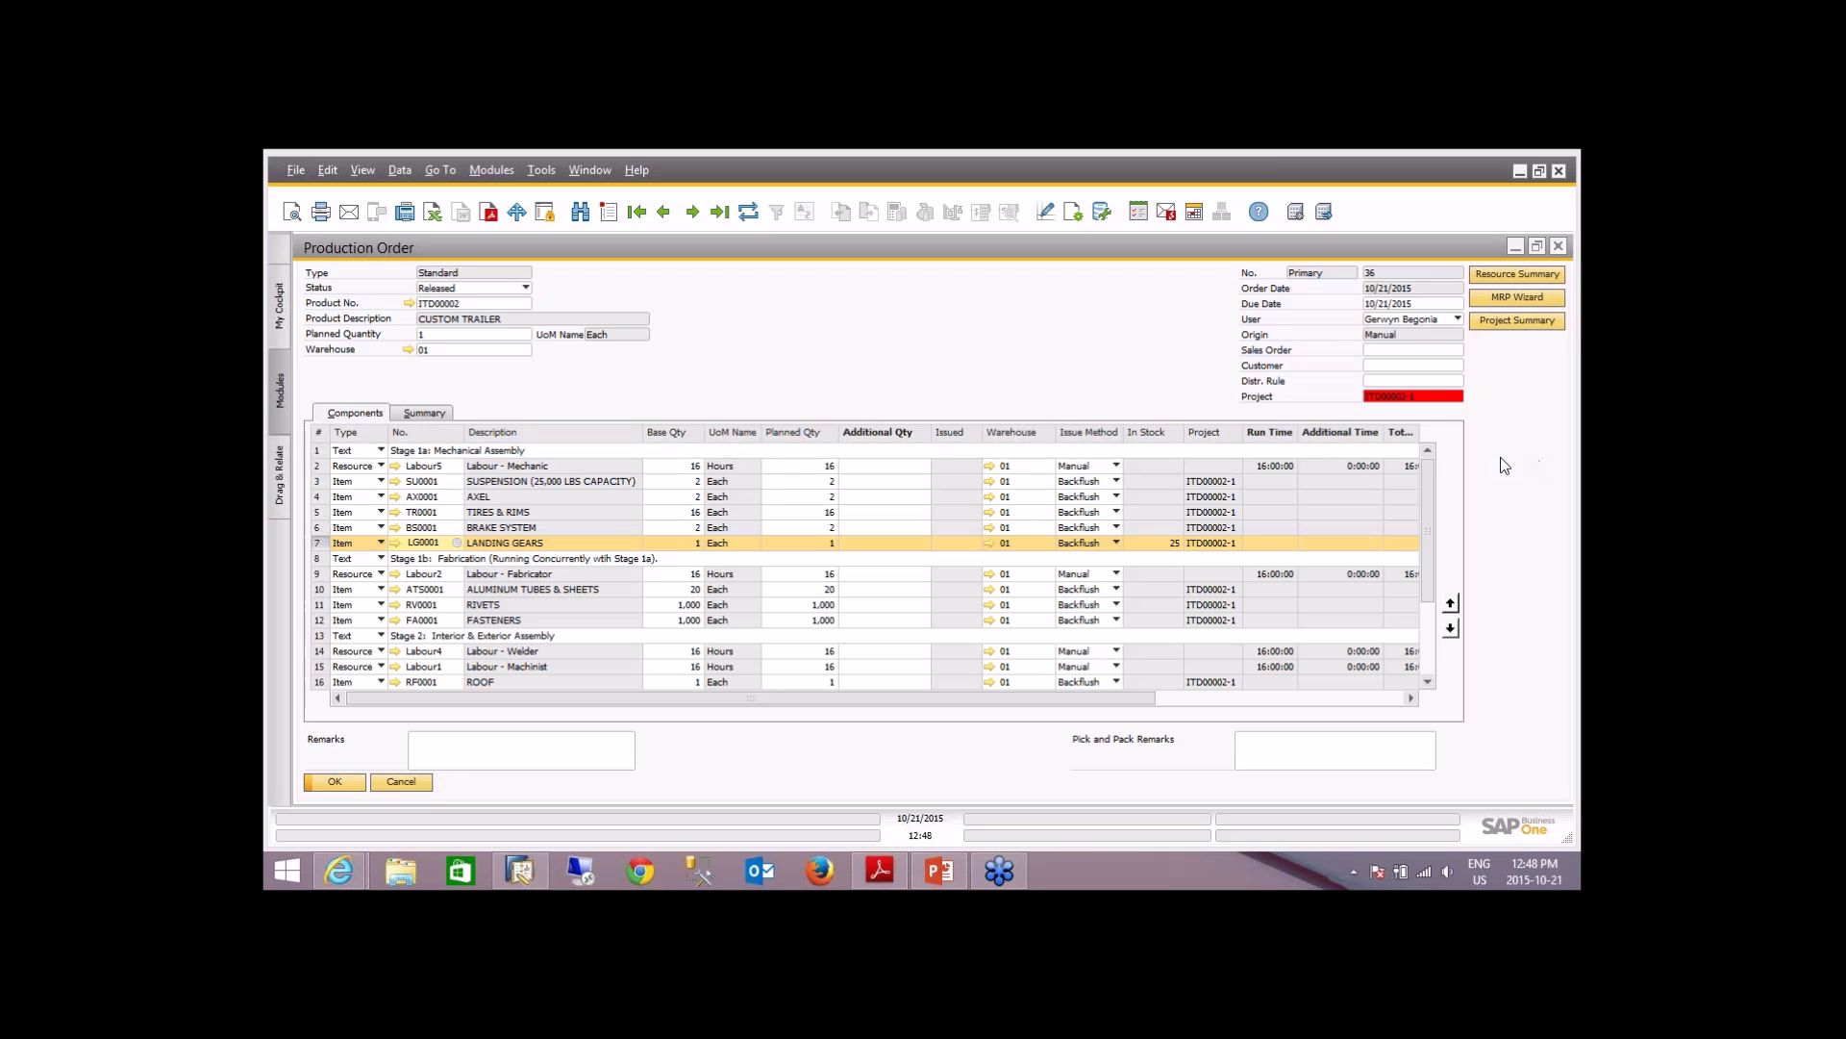
- Open the existing MRP scenario ITD00002 in the MRP Wizard and set its planning start date to 10/21/2015
{"action": "left_click", "coordinate": [1512, 296]}
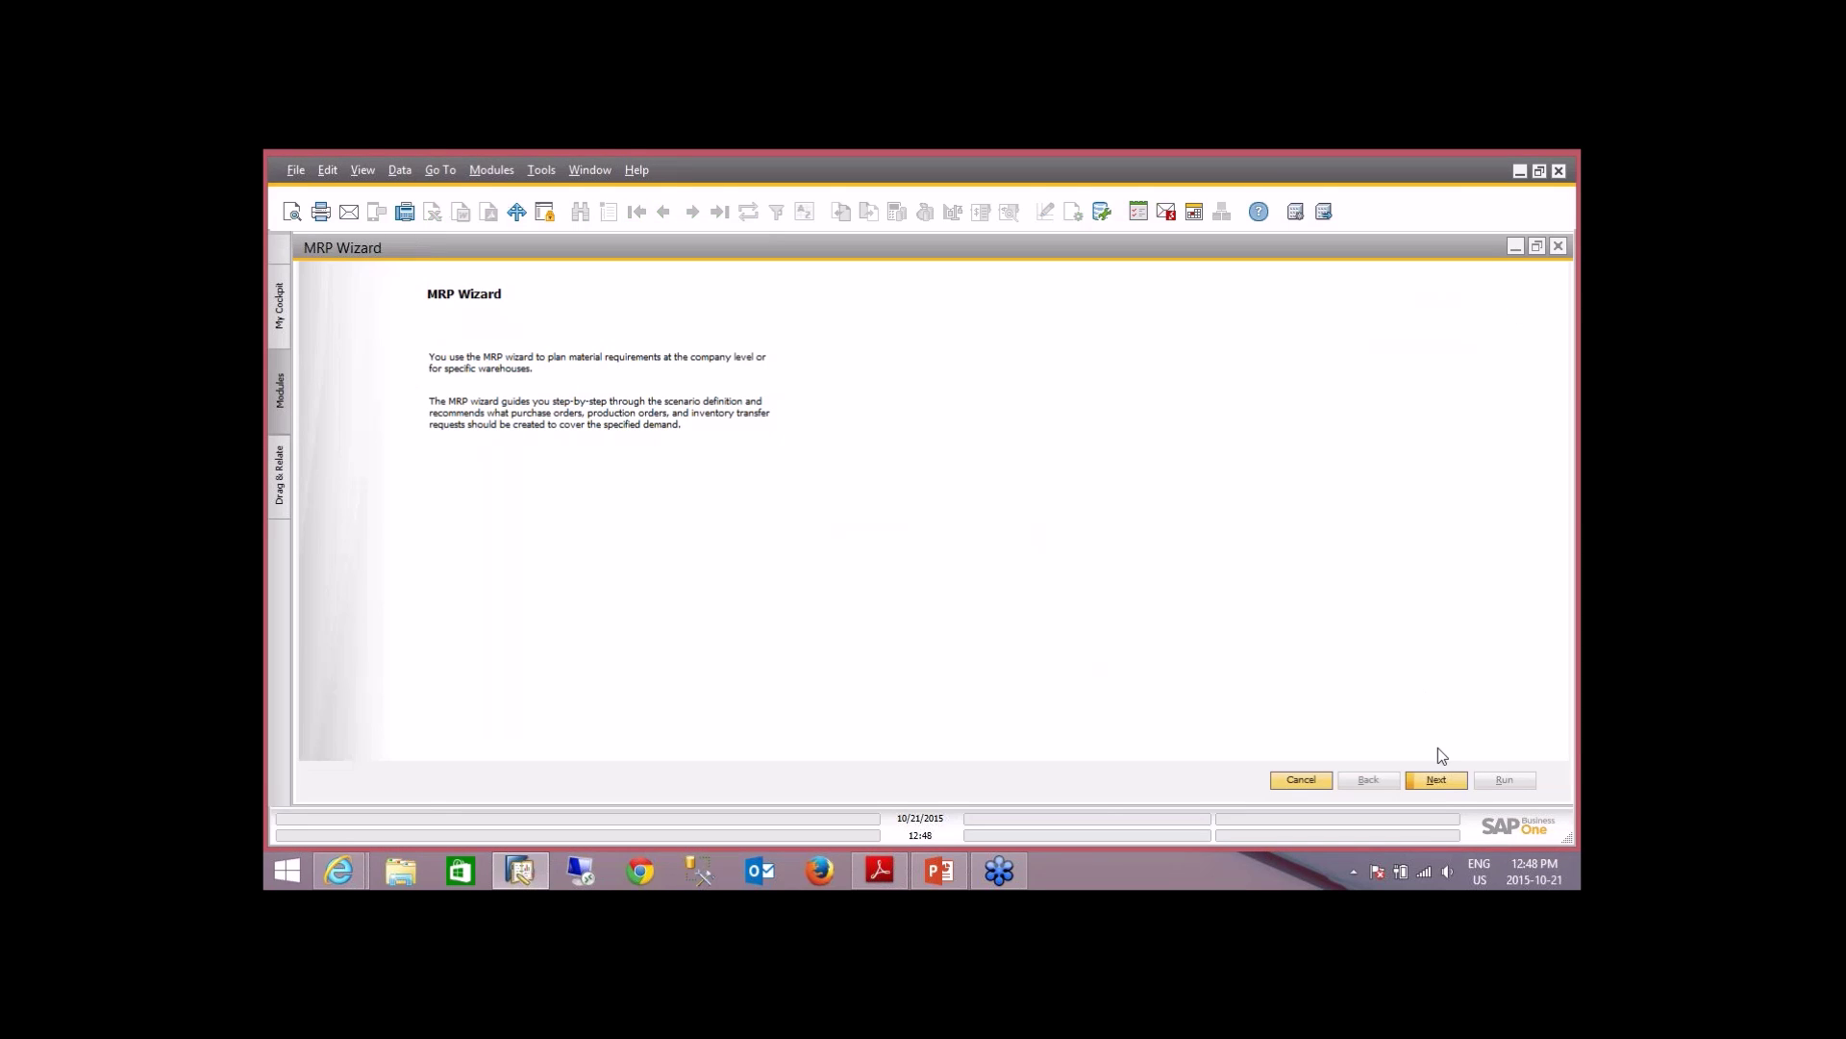
{"action": "left_click", "coordinate": [1435, 780]}
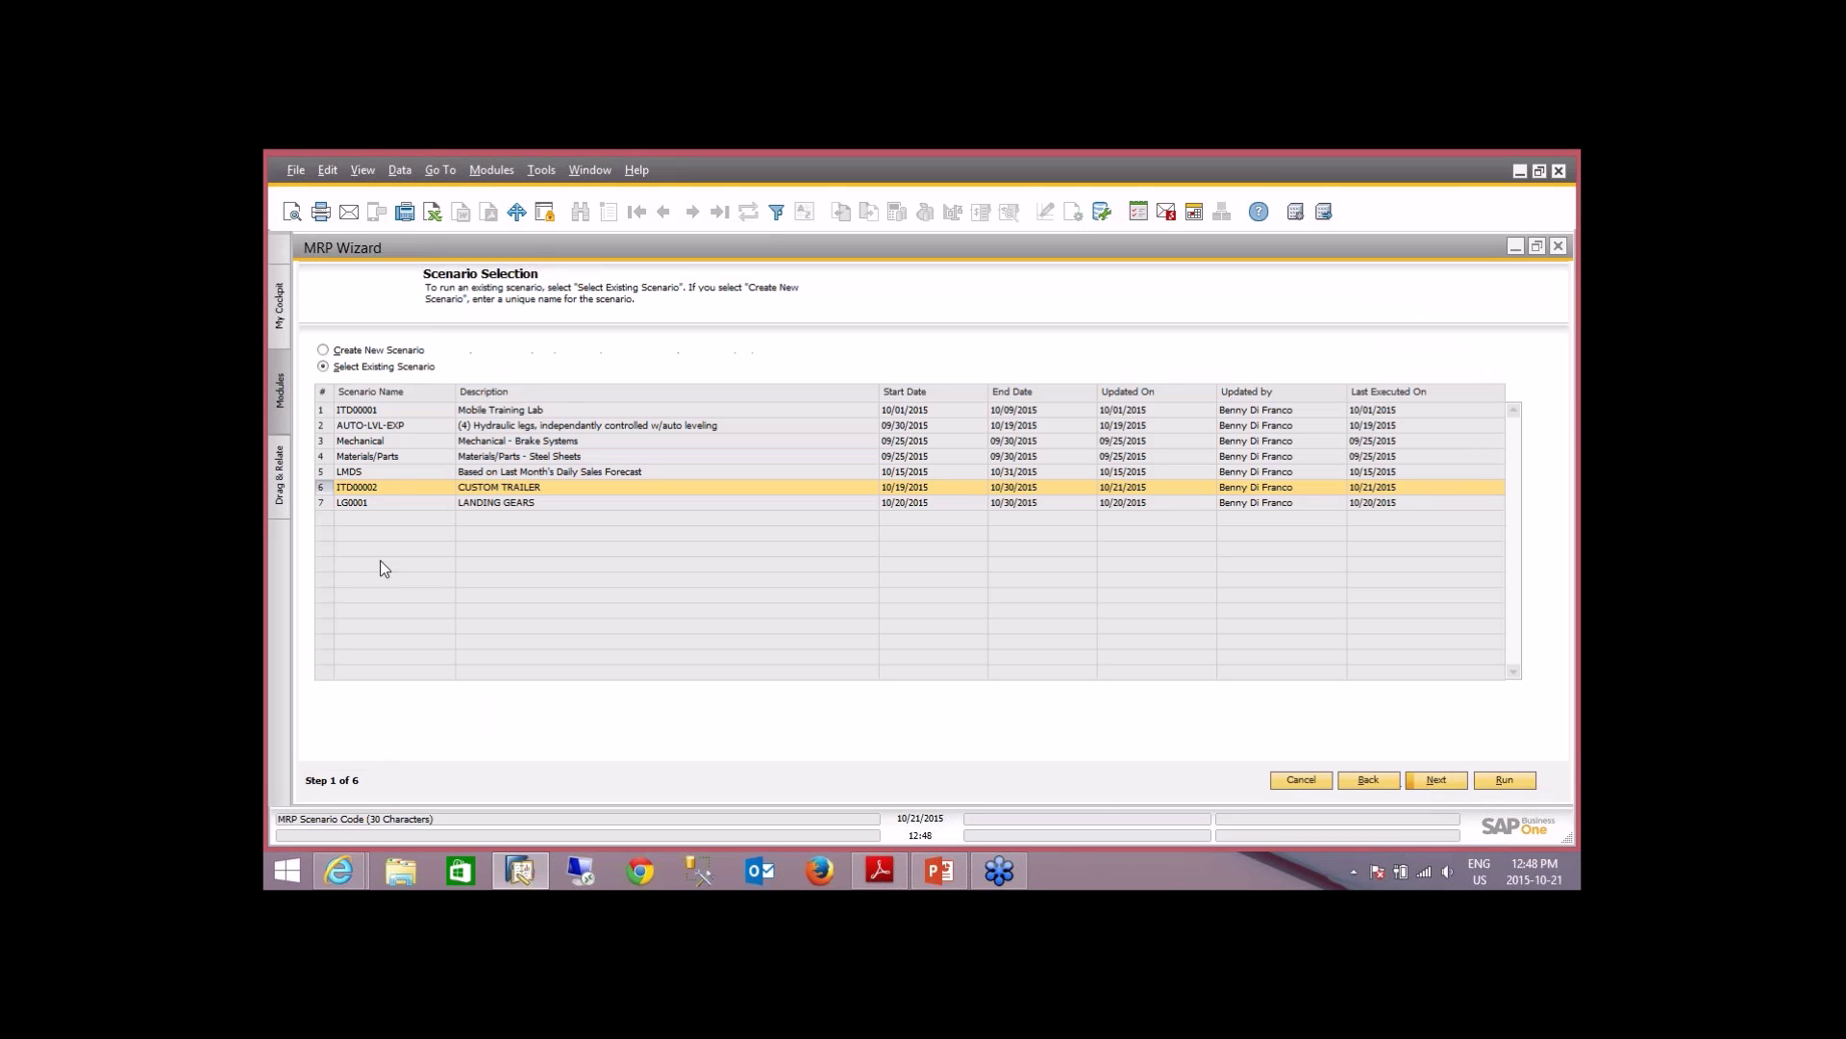
{"action": "left_click", "coordinate": [1423, 779]}
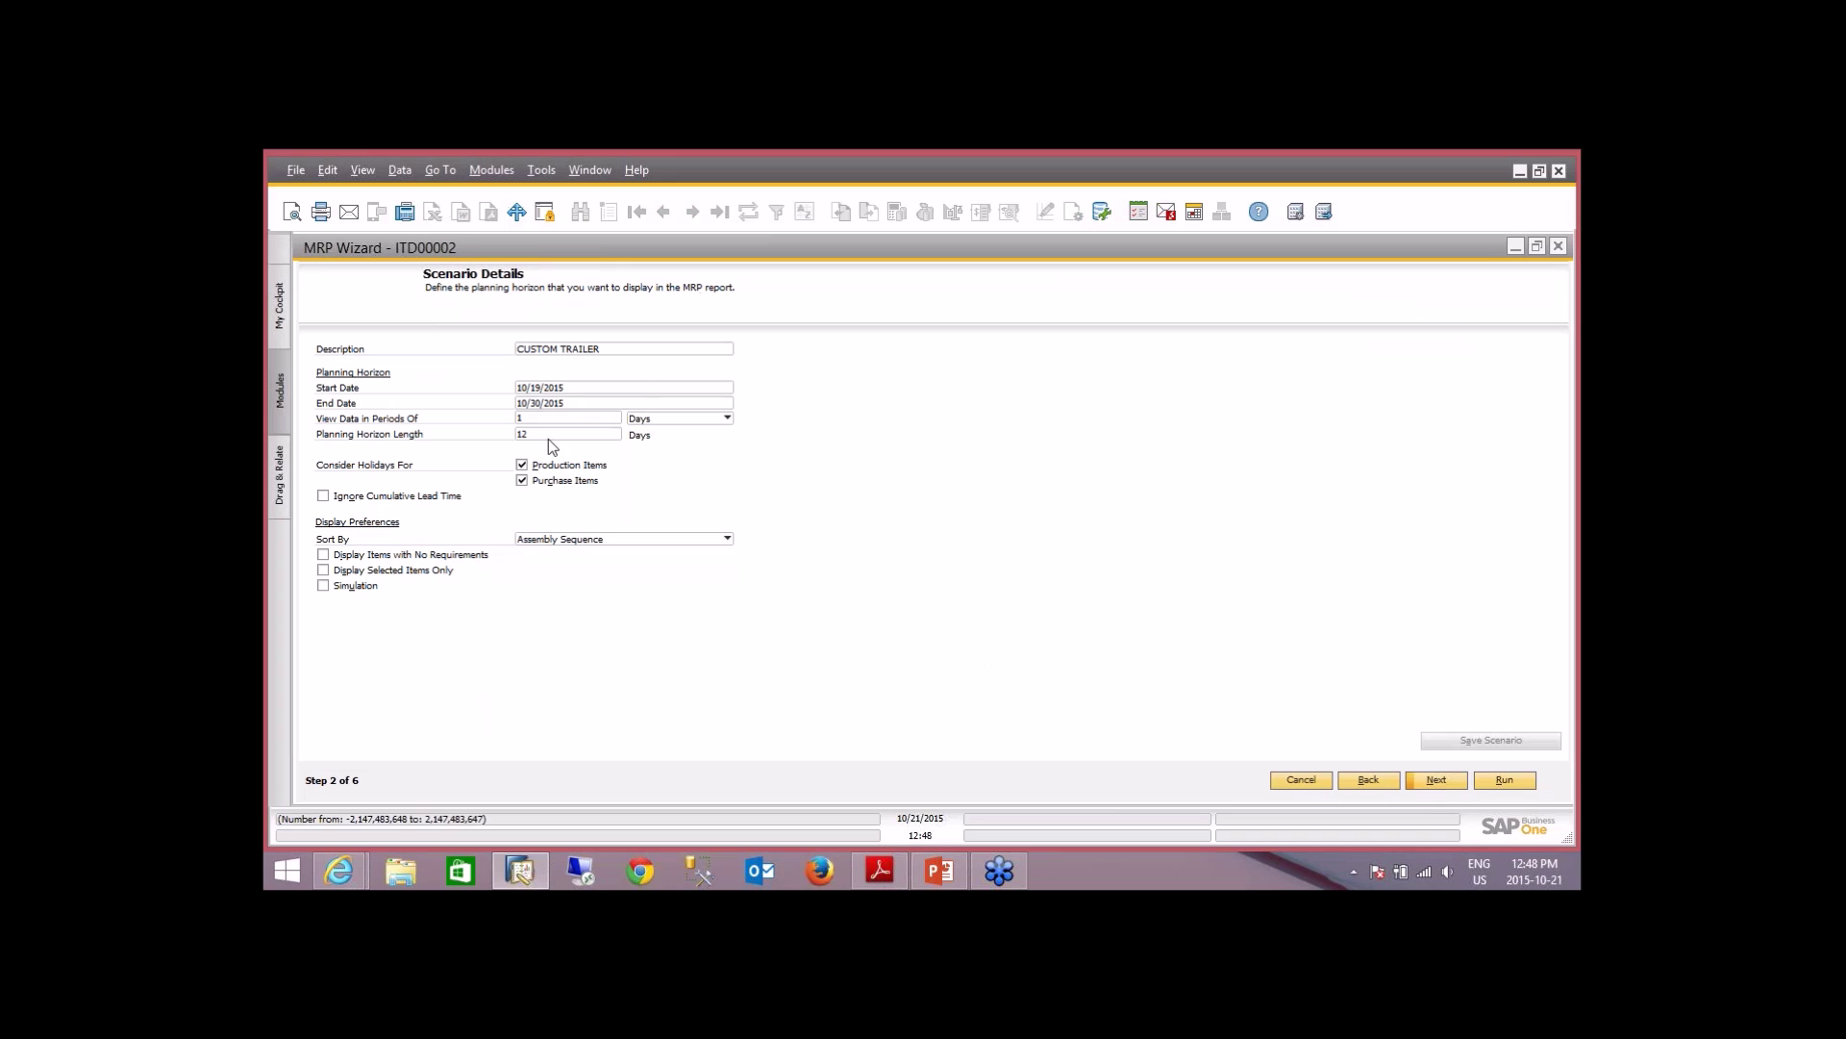
{"action": "double_click", "coordinate": [561, 387]}
{"action": "type", "text": "21"}
{"action": "key", "text": "Tab"}
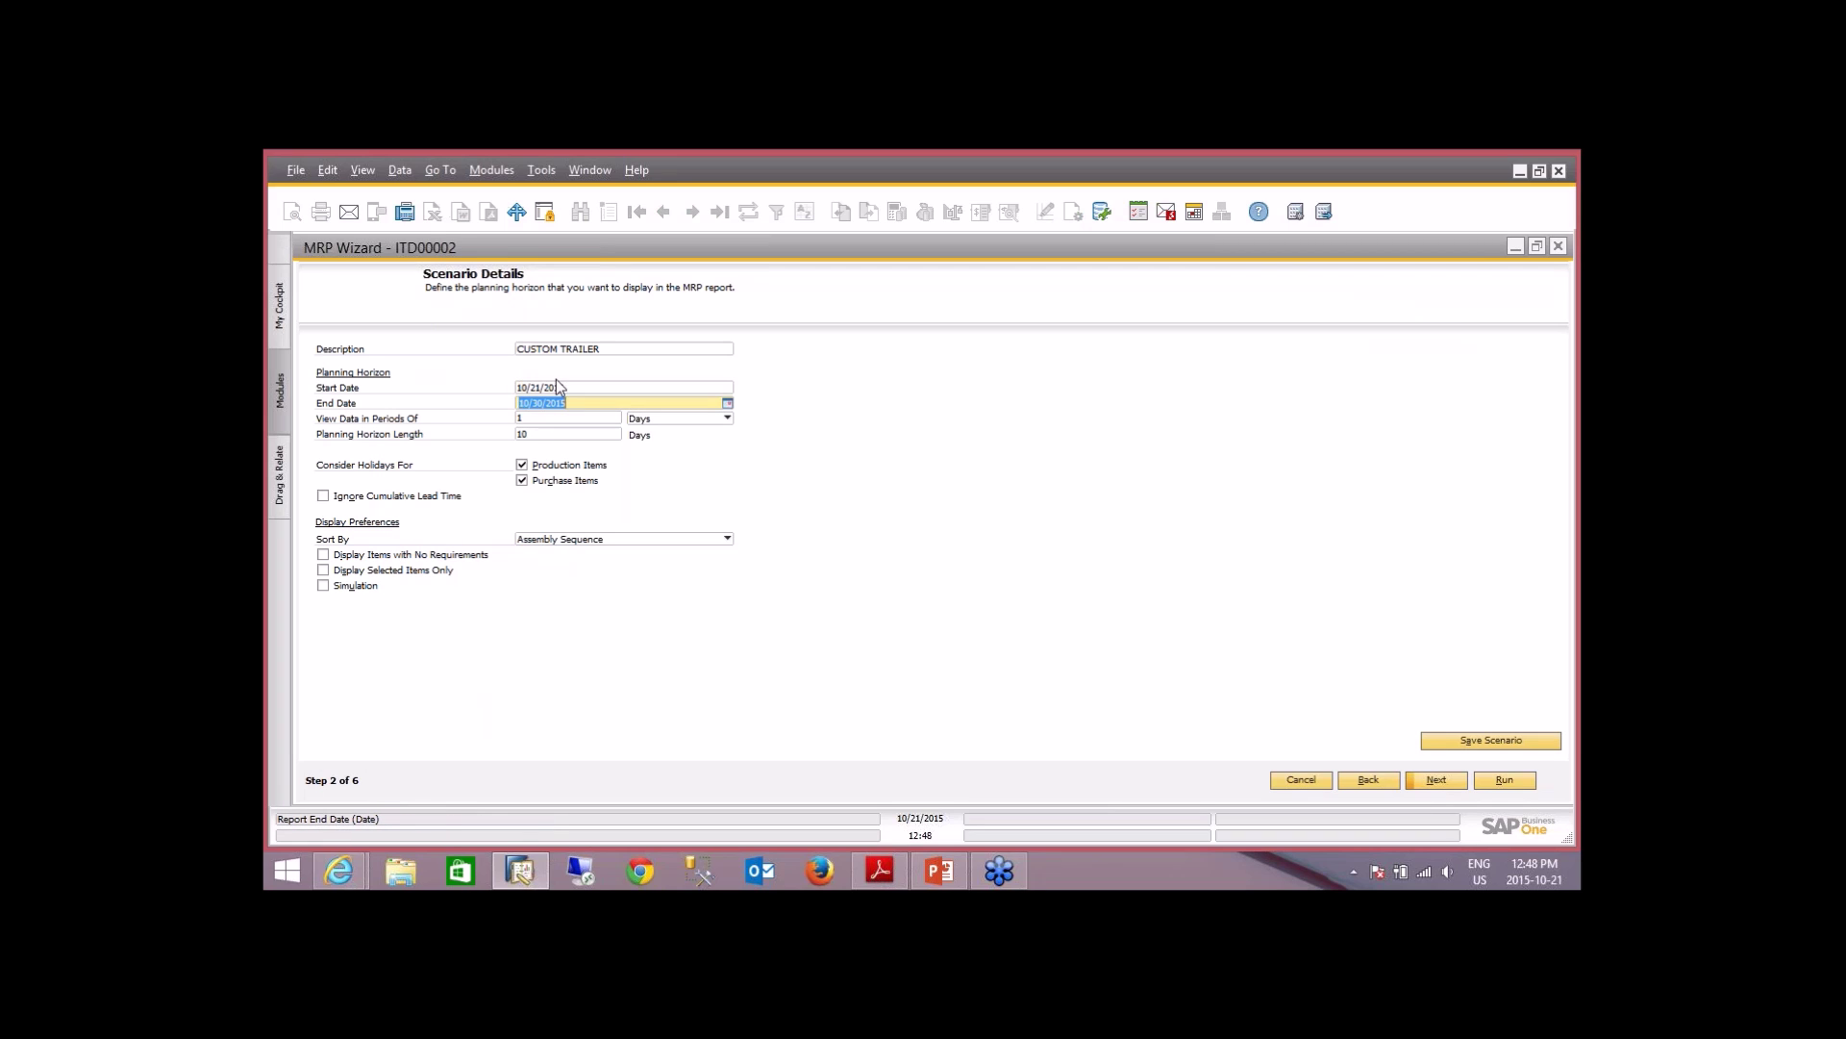
- Keep the selected item ITD00002 and the company-level Main WH inventory source, and advance to the documents data source settings
{"action": "left_click", "coordinate": [1443, 780]}
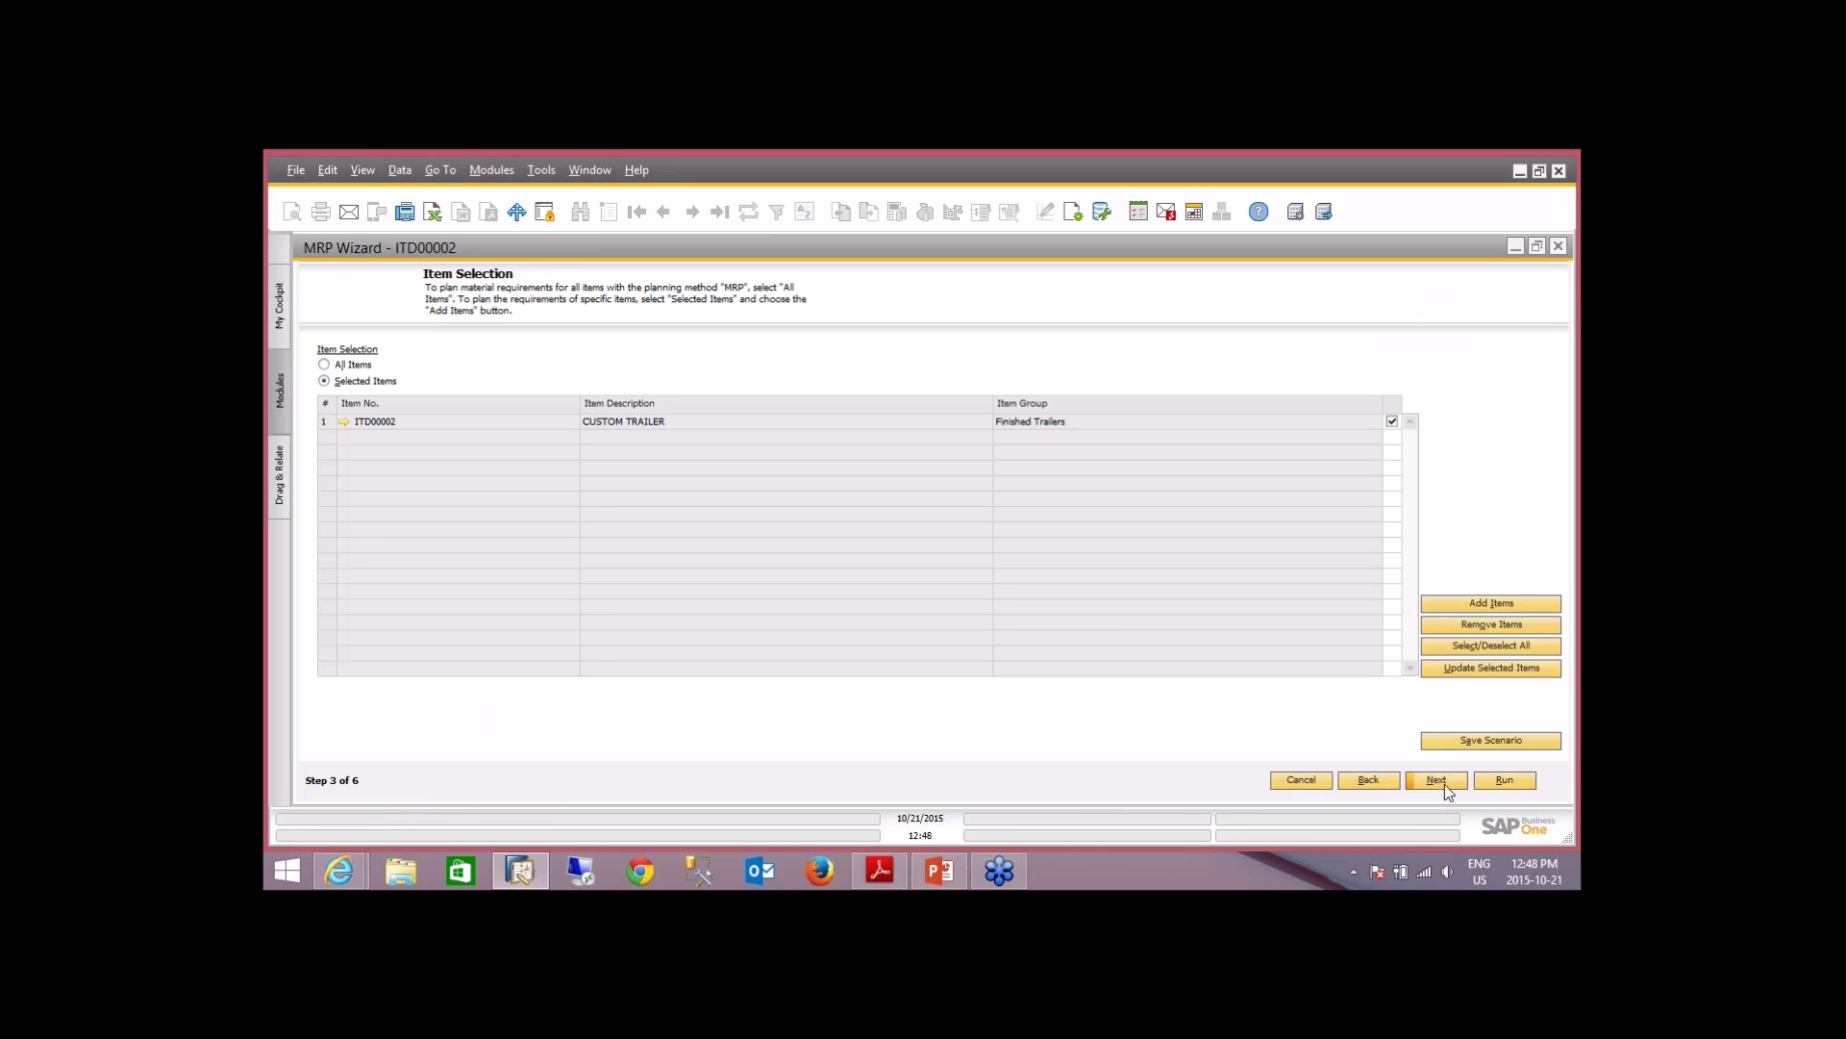
{"action": "left_click", "coordinate": [1444, 783]}
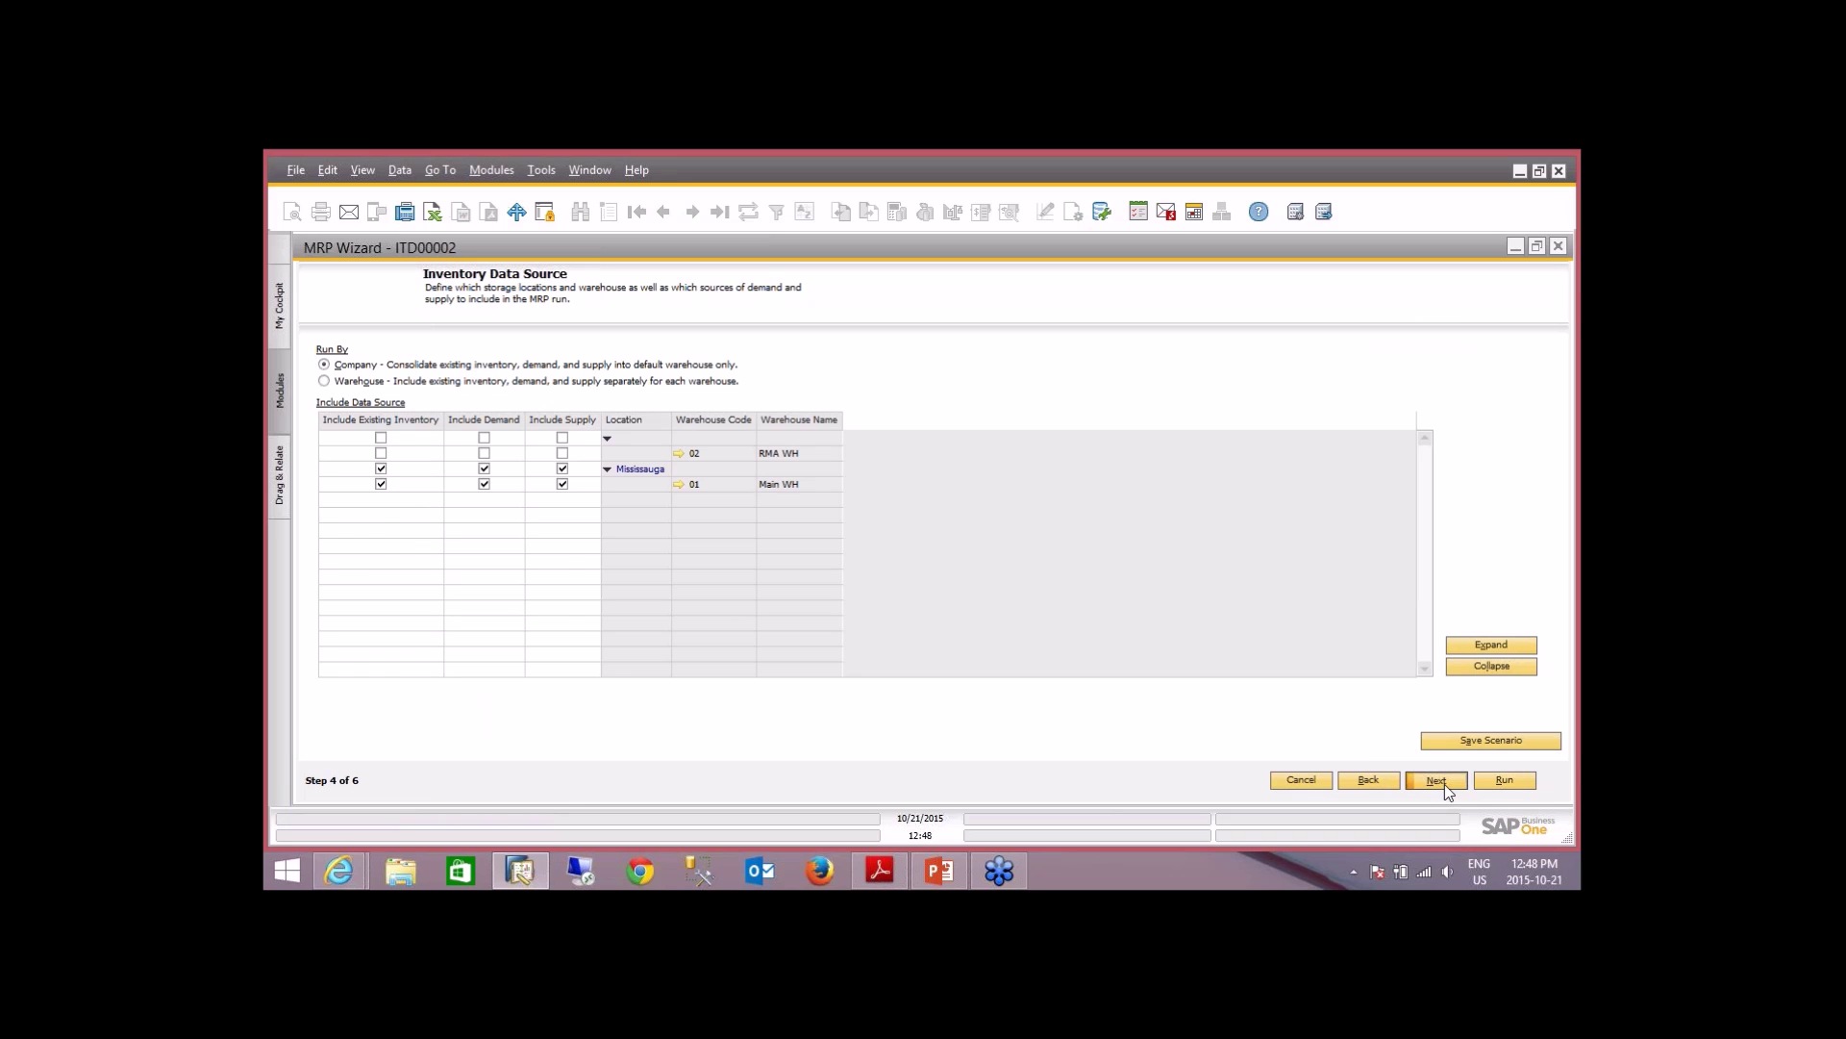
{"action": "left_click", "coordinate": [1444, 782]}
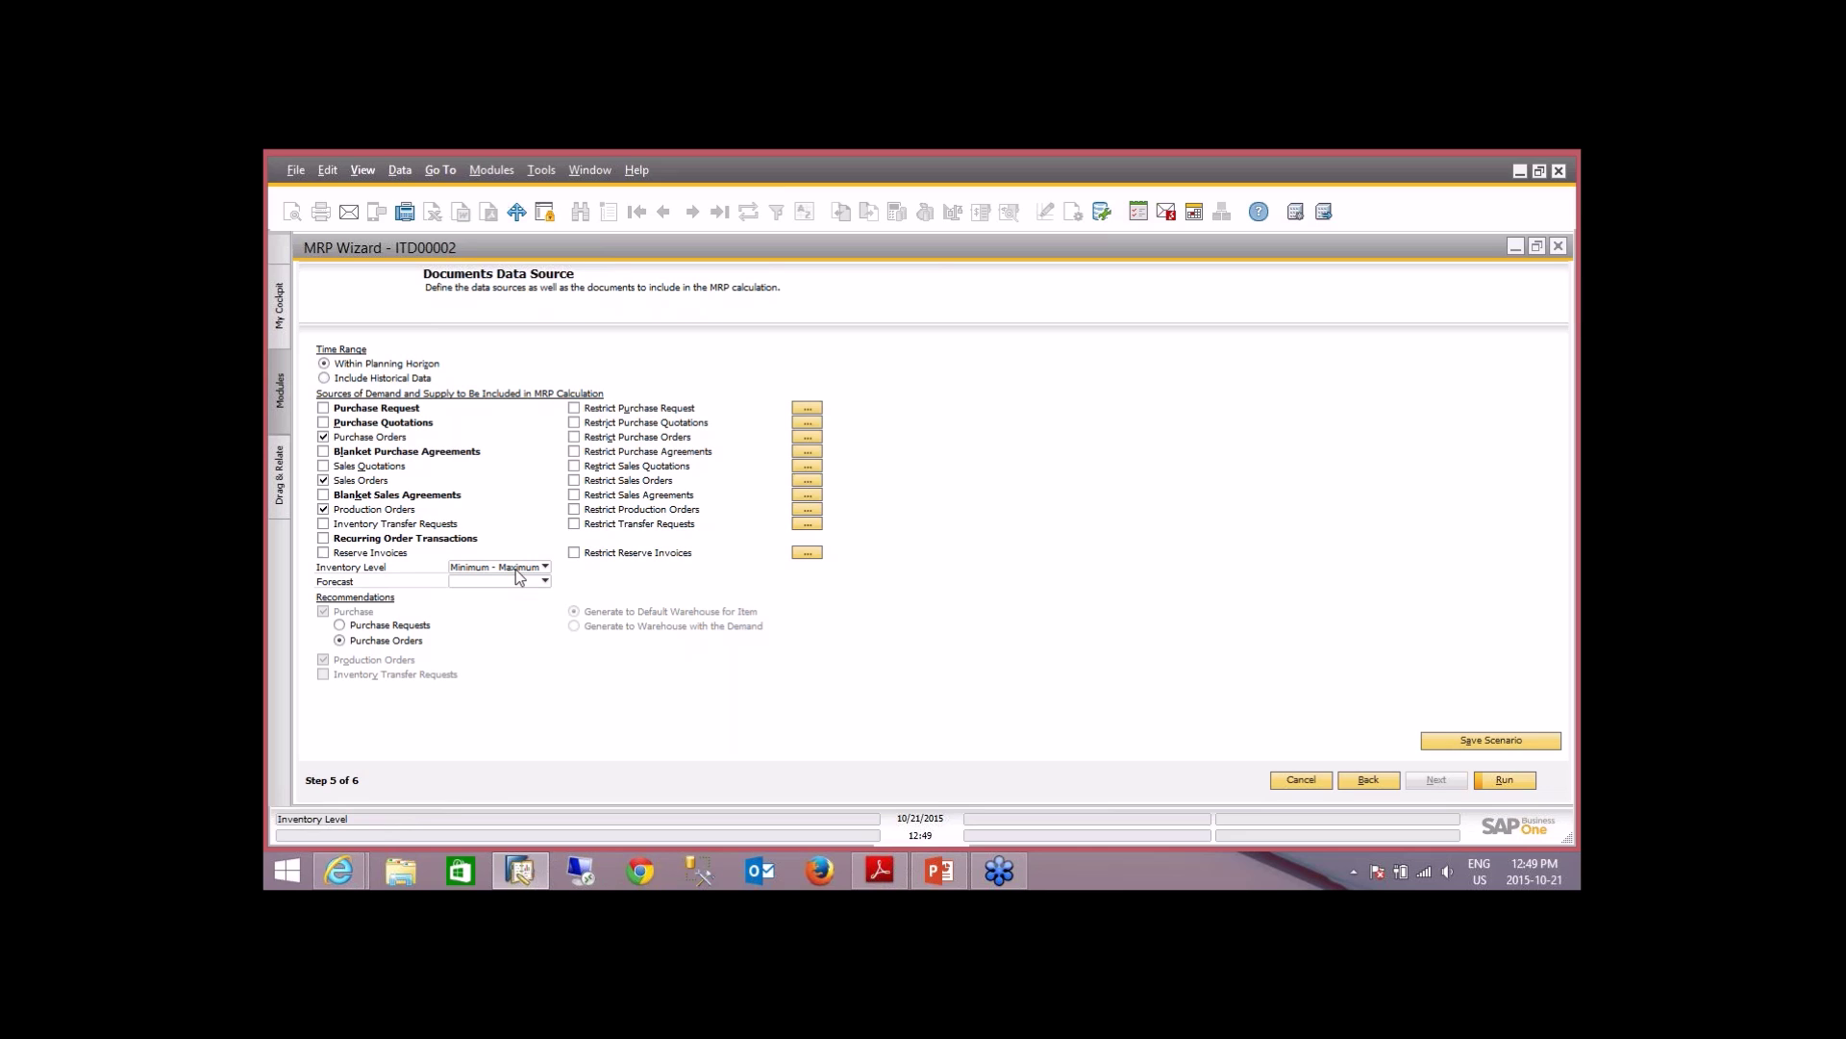
- Try multiple forecasts as the forecast source, view both checked ITD00002 week 43 forecasts, and reset the forecast to blank
{"action": "left_click", "coordinate": [522, 580]}
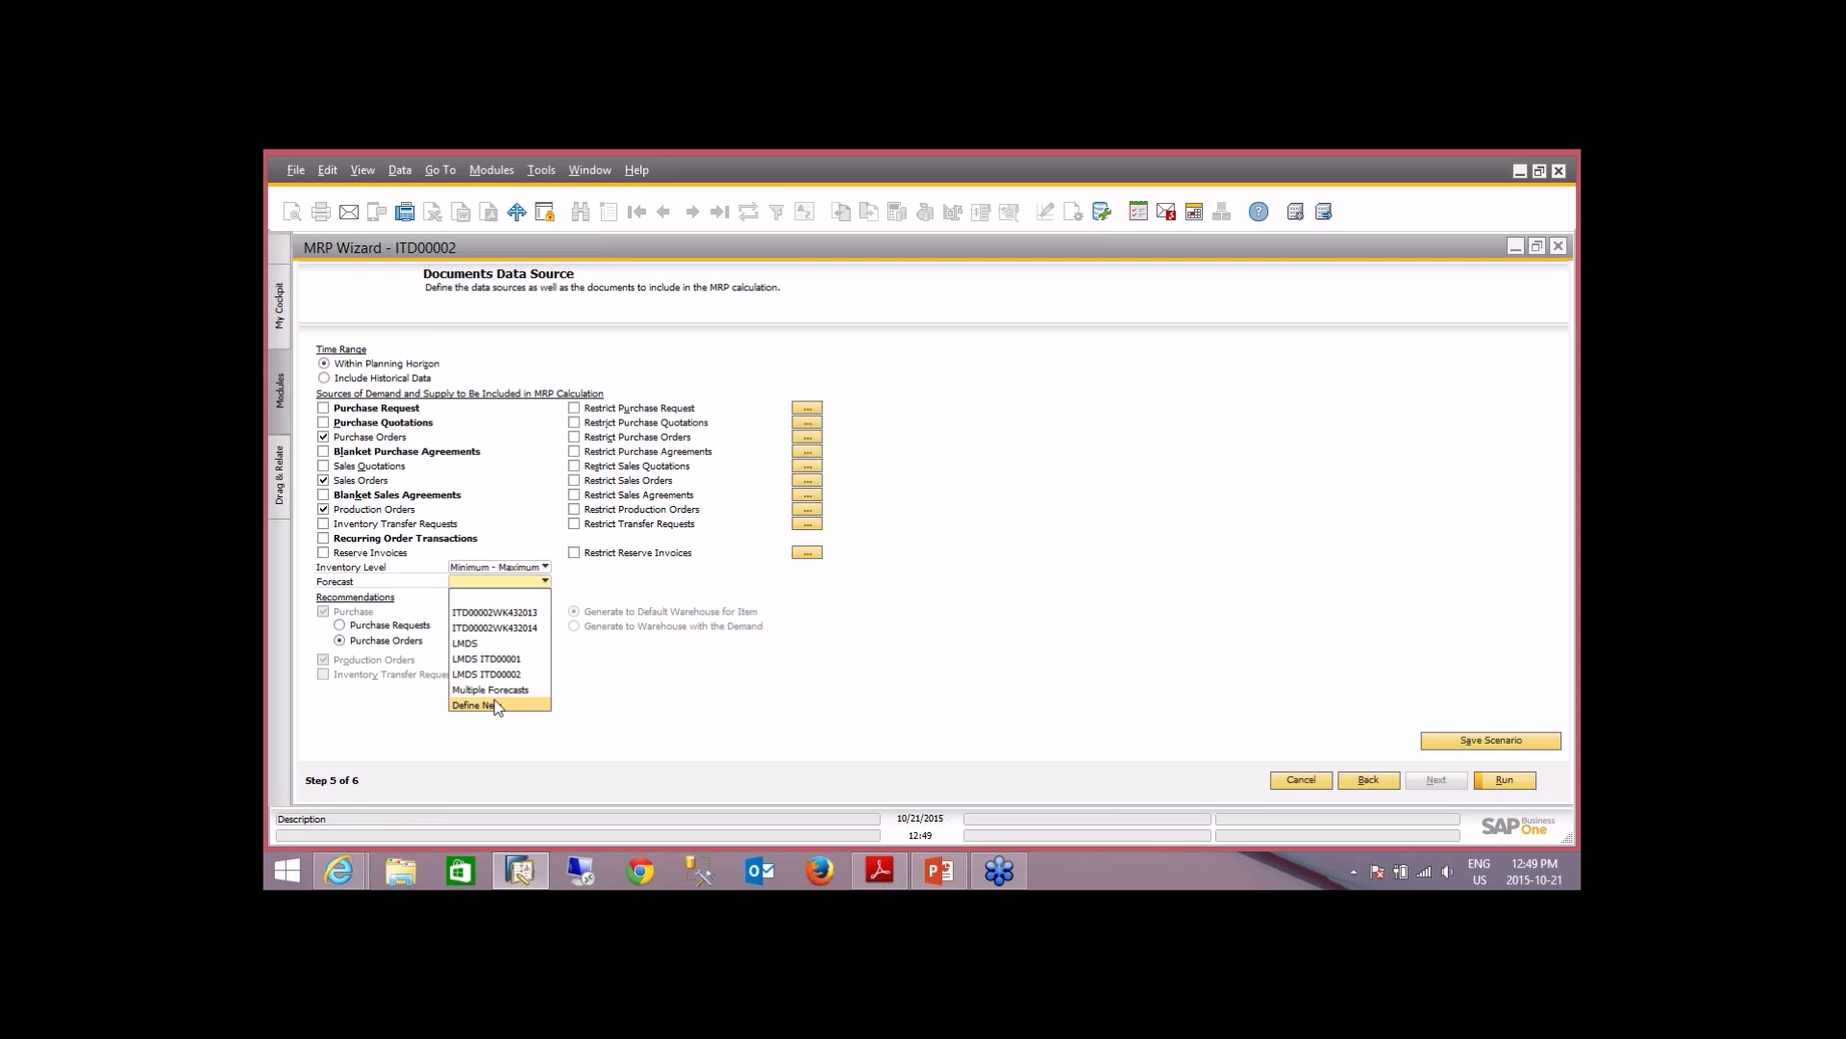
{"action": "left_click", "coordinate": [499, 691]}
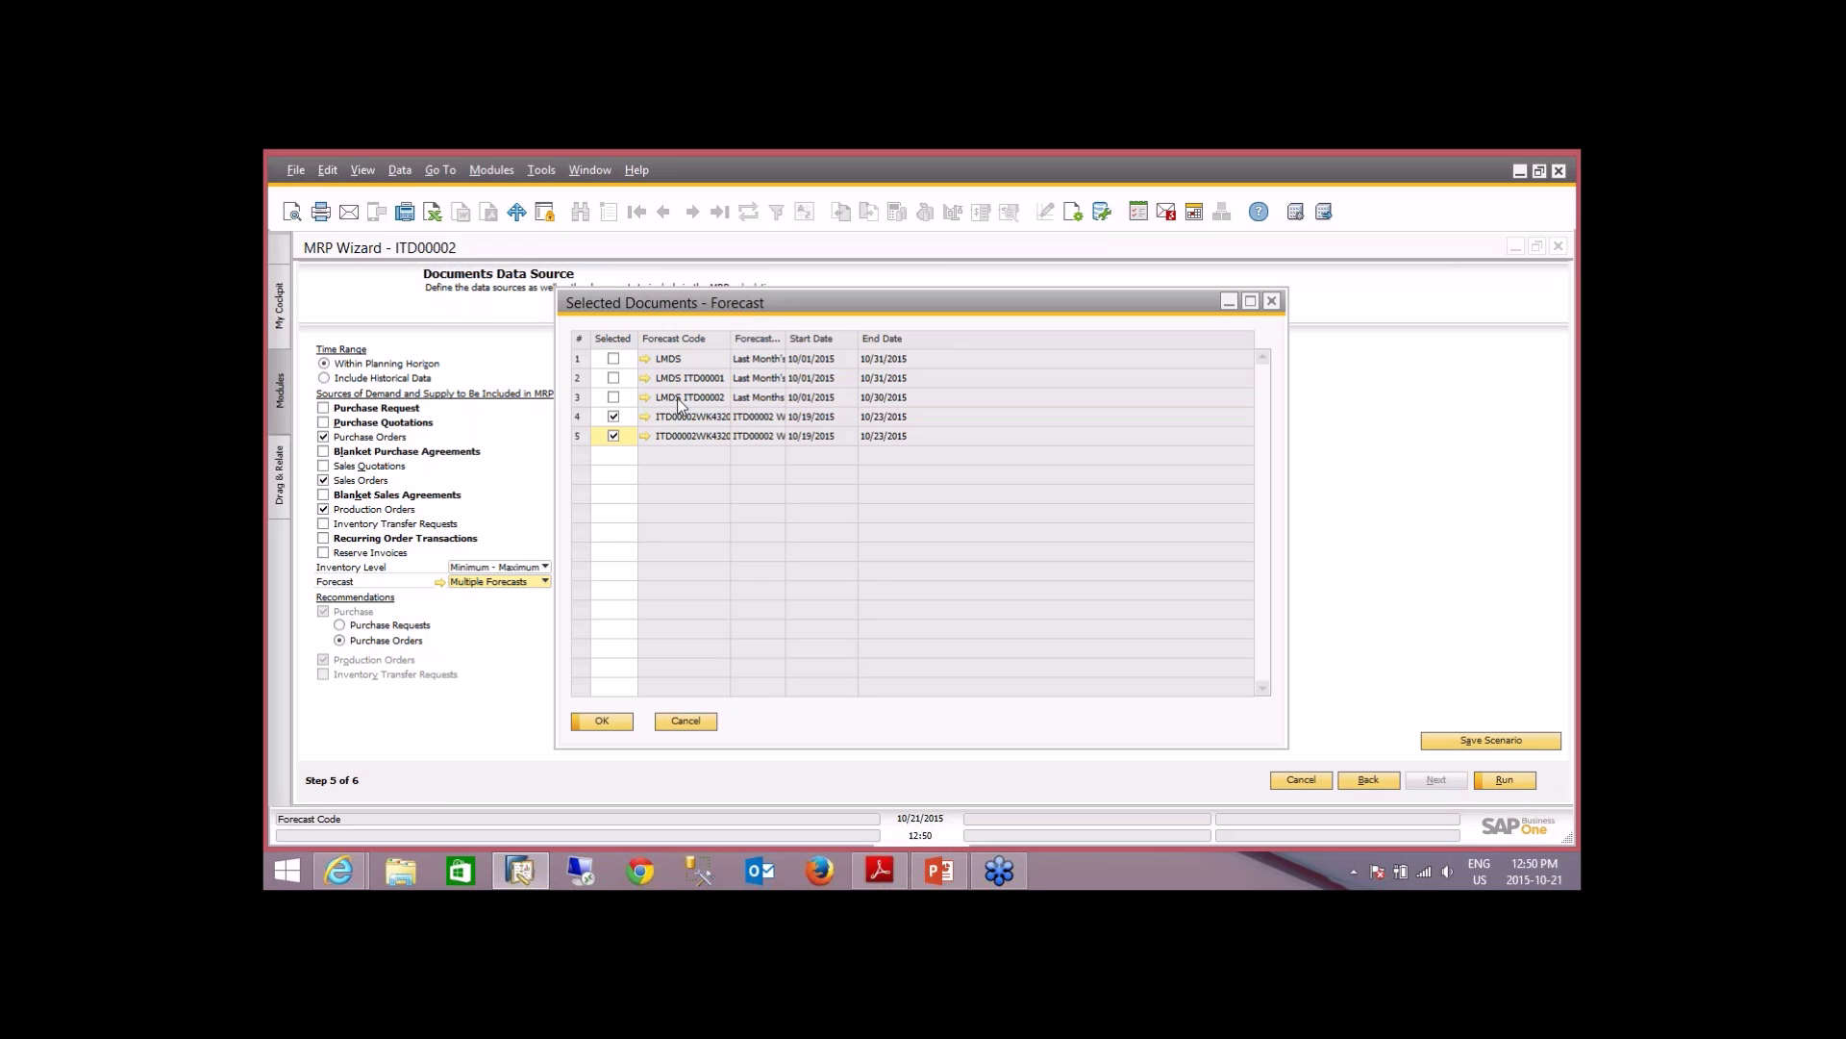
{"action": "left_click", "coordinate": [644, 417]}
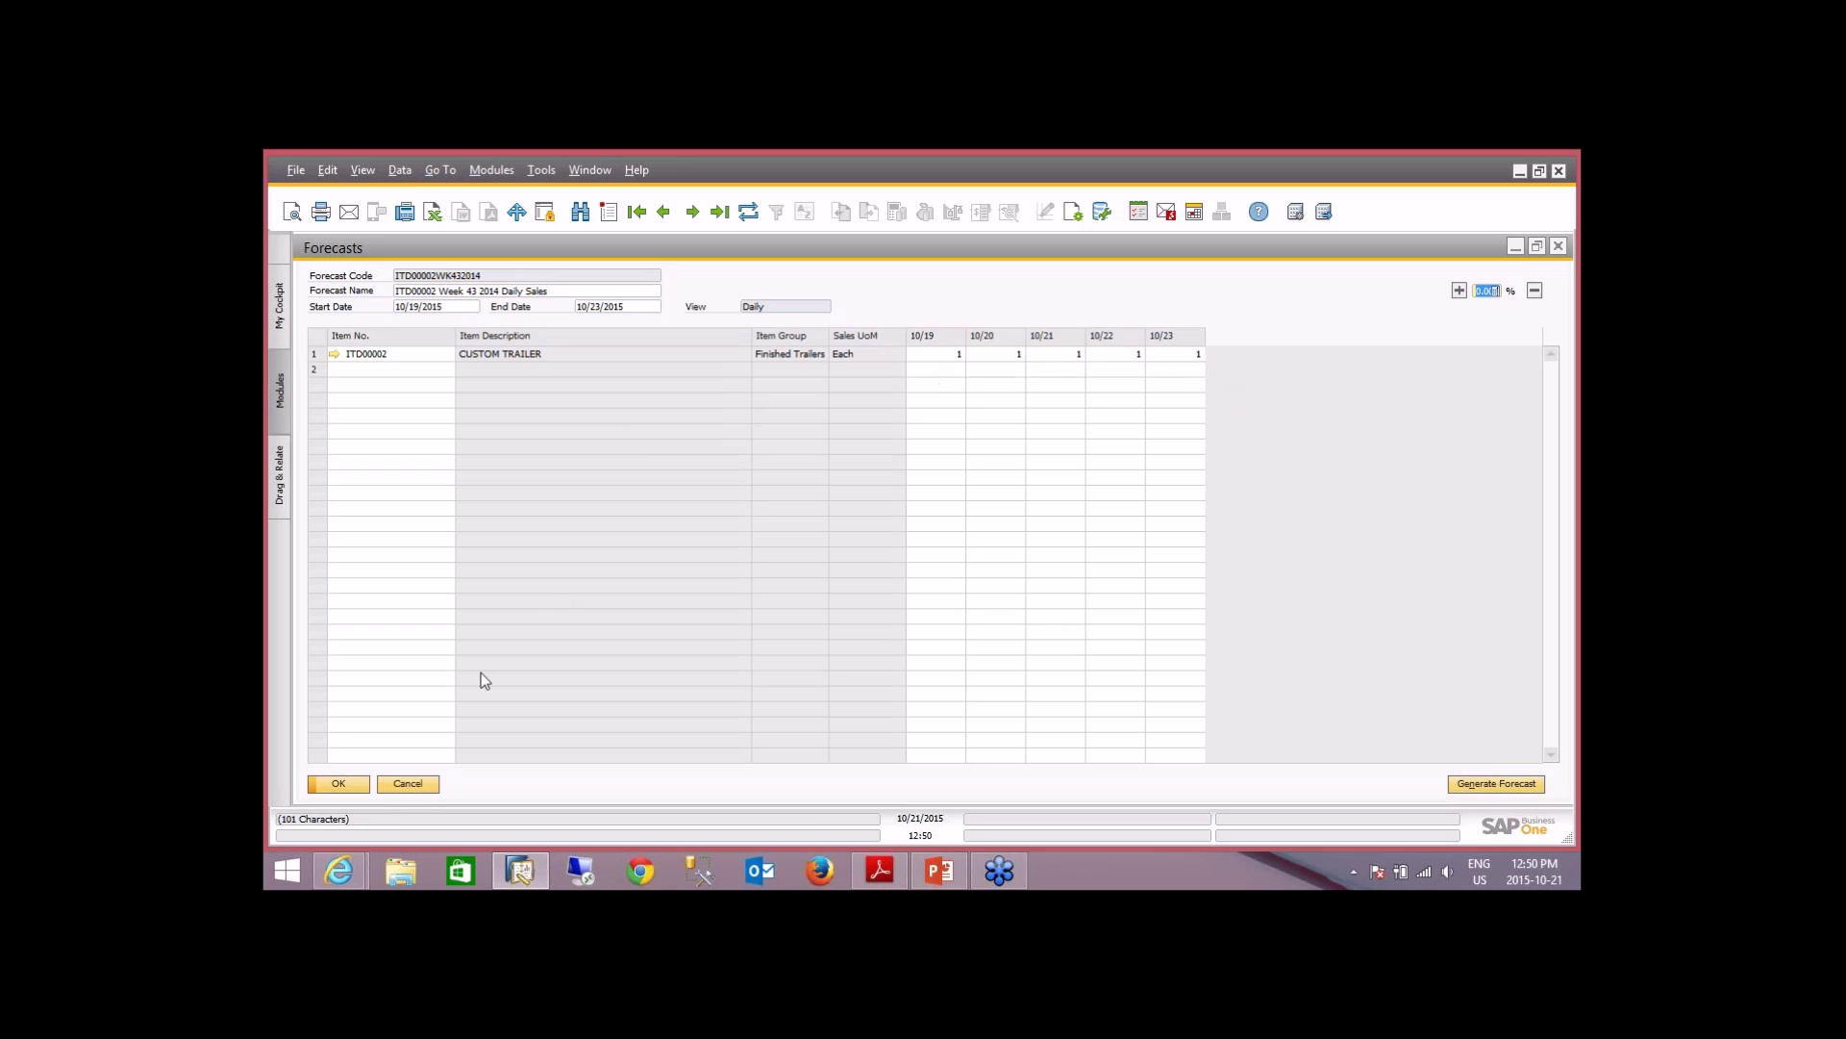
{"action": "left_click", "coordinate": [339, 784]}
{"action": "left_click", "coordinate": [646, 438]}
{"action": "left_click", "coordinate": [342, 787]}
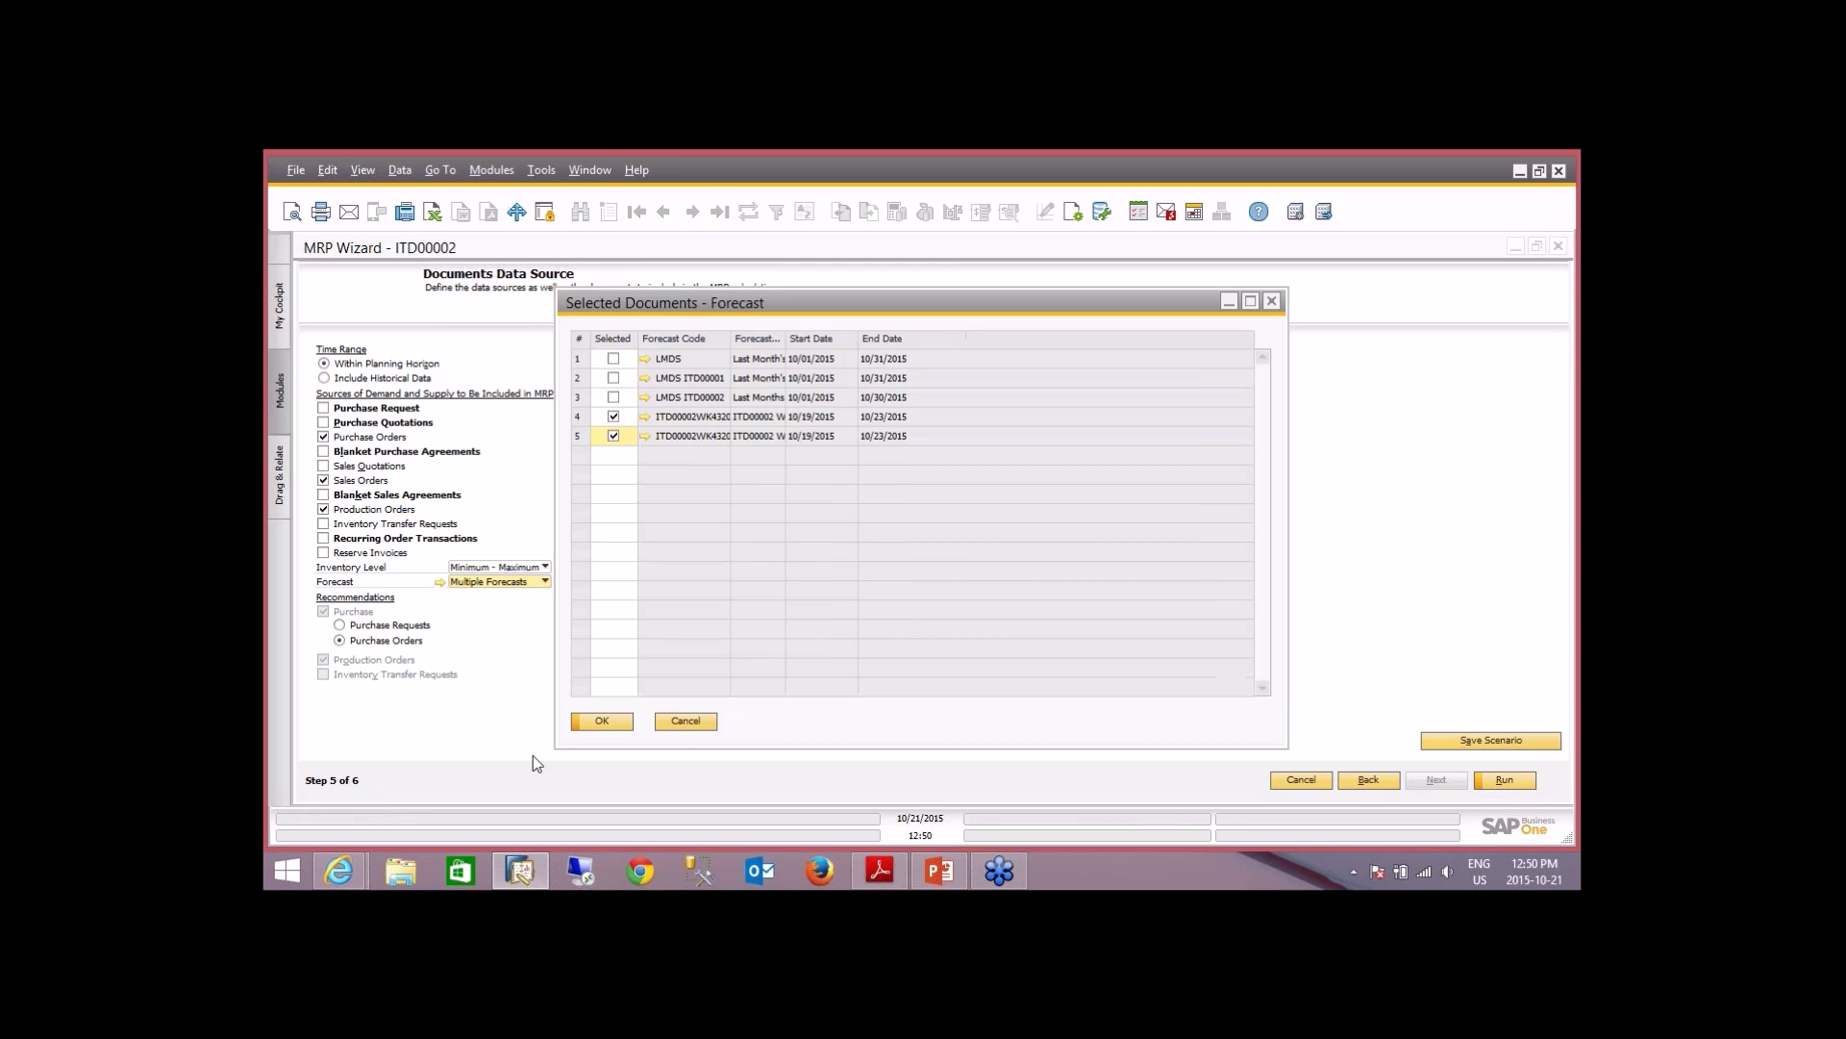
{"action": "left_click", "coordinate": [601, 721]}
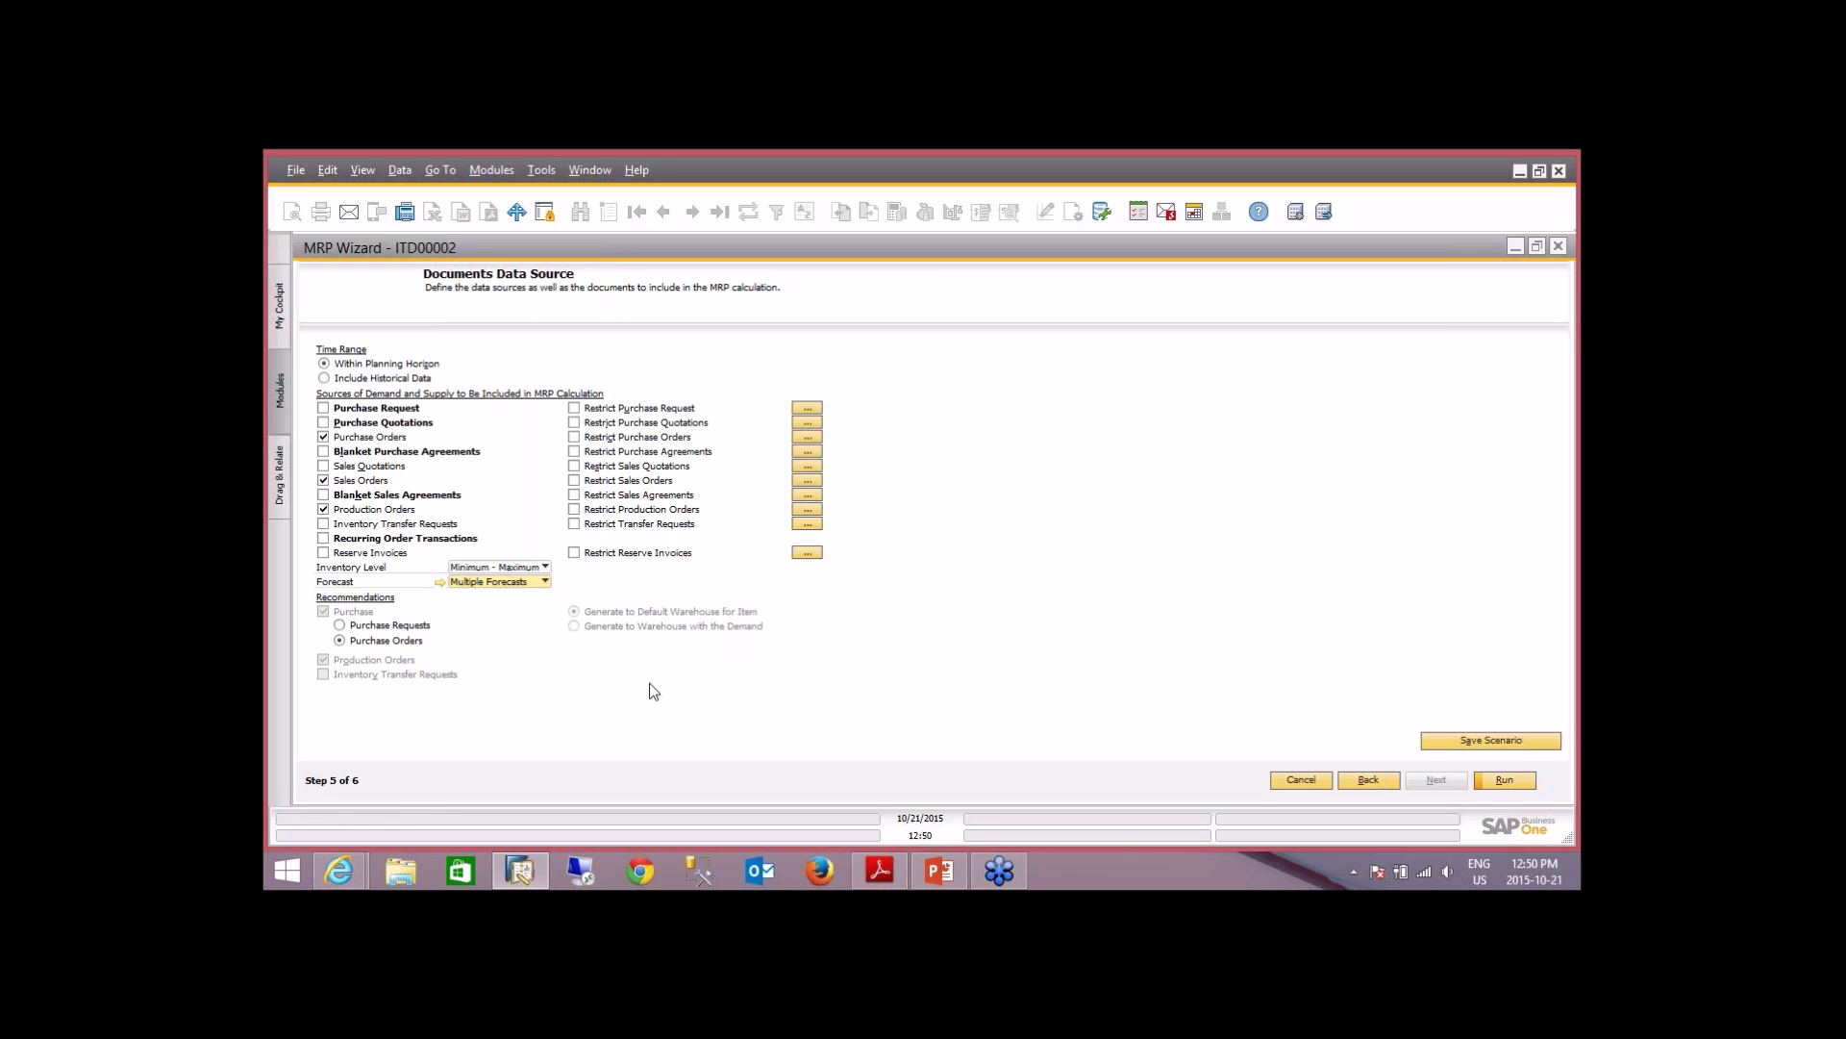
{"action": "left_click", "coordinate": [544, 583]}
{"action": "left_click", "coordinate": [540, 596]}
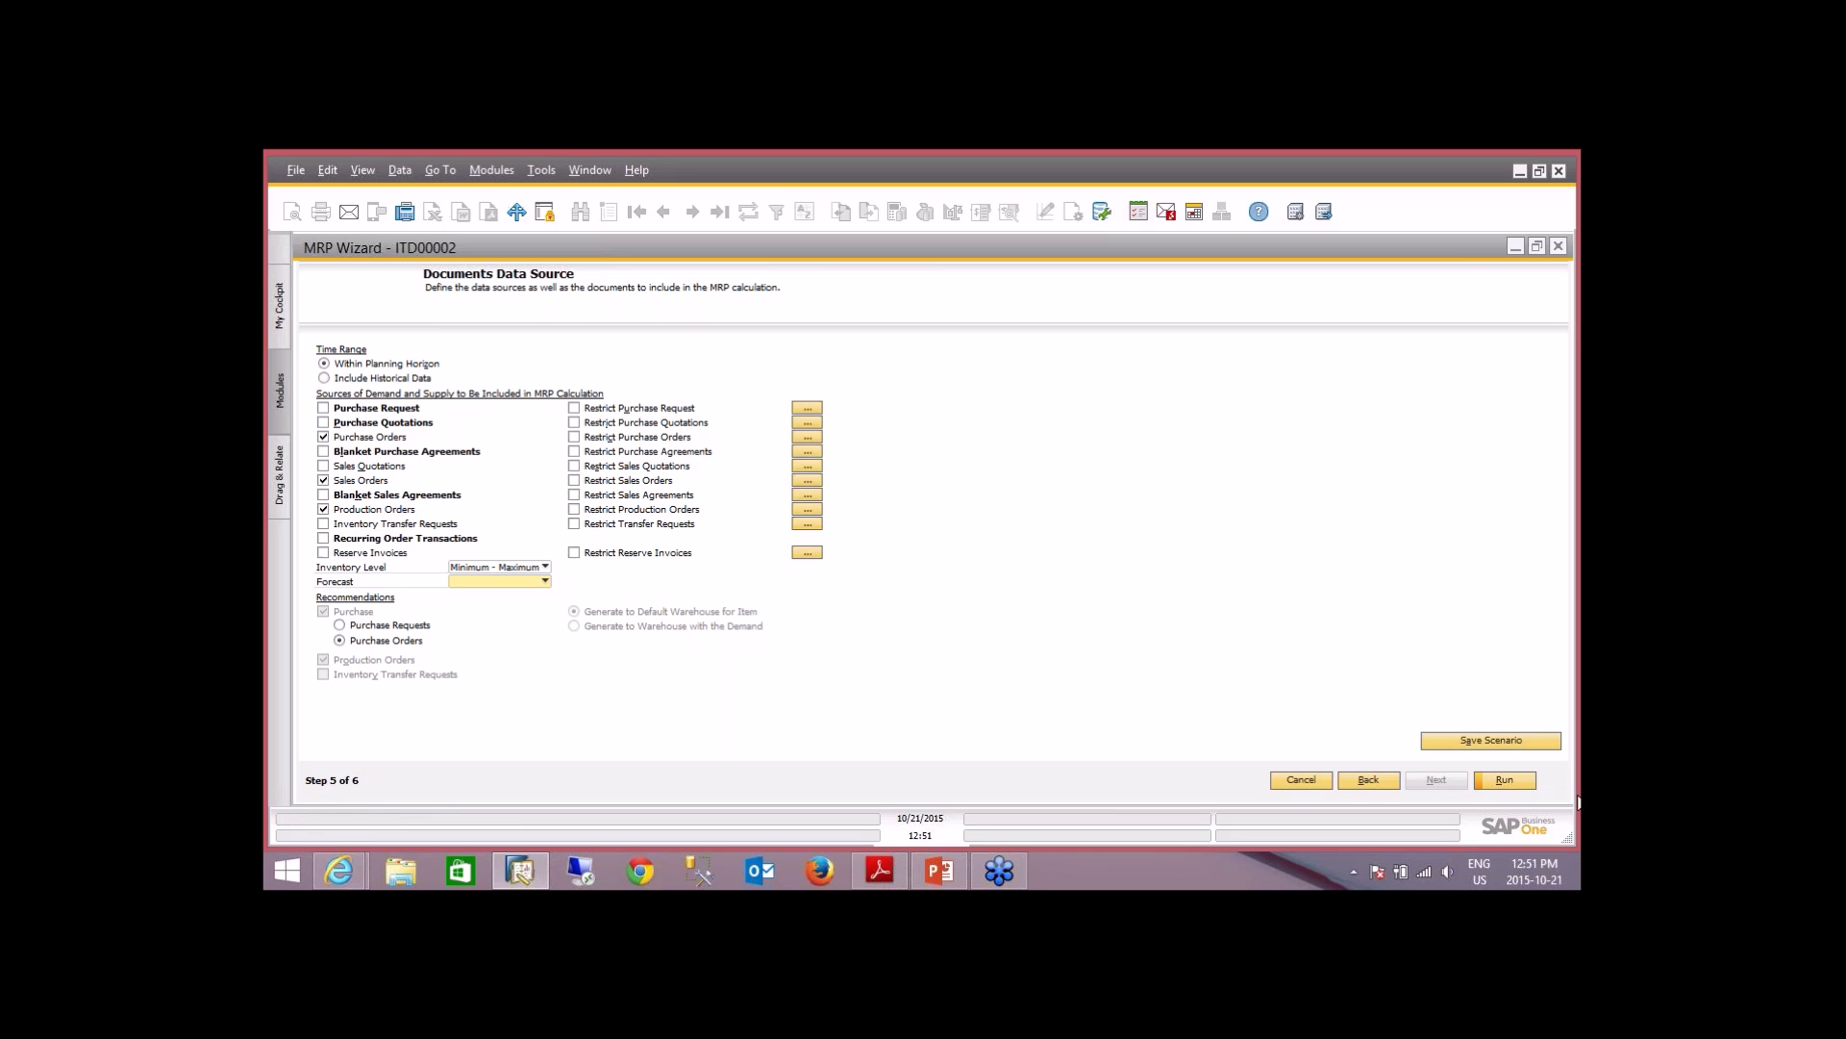
- Run the MRP scenario, save its recommendations, and open the Order Recommendation list
{"action": "left_click", "coordinate": [1504, 781]}
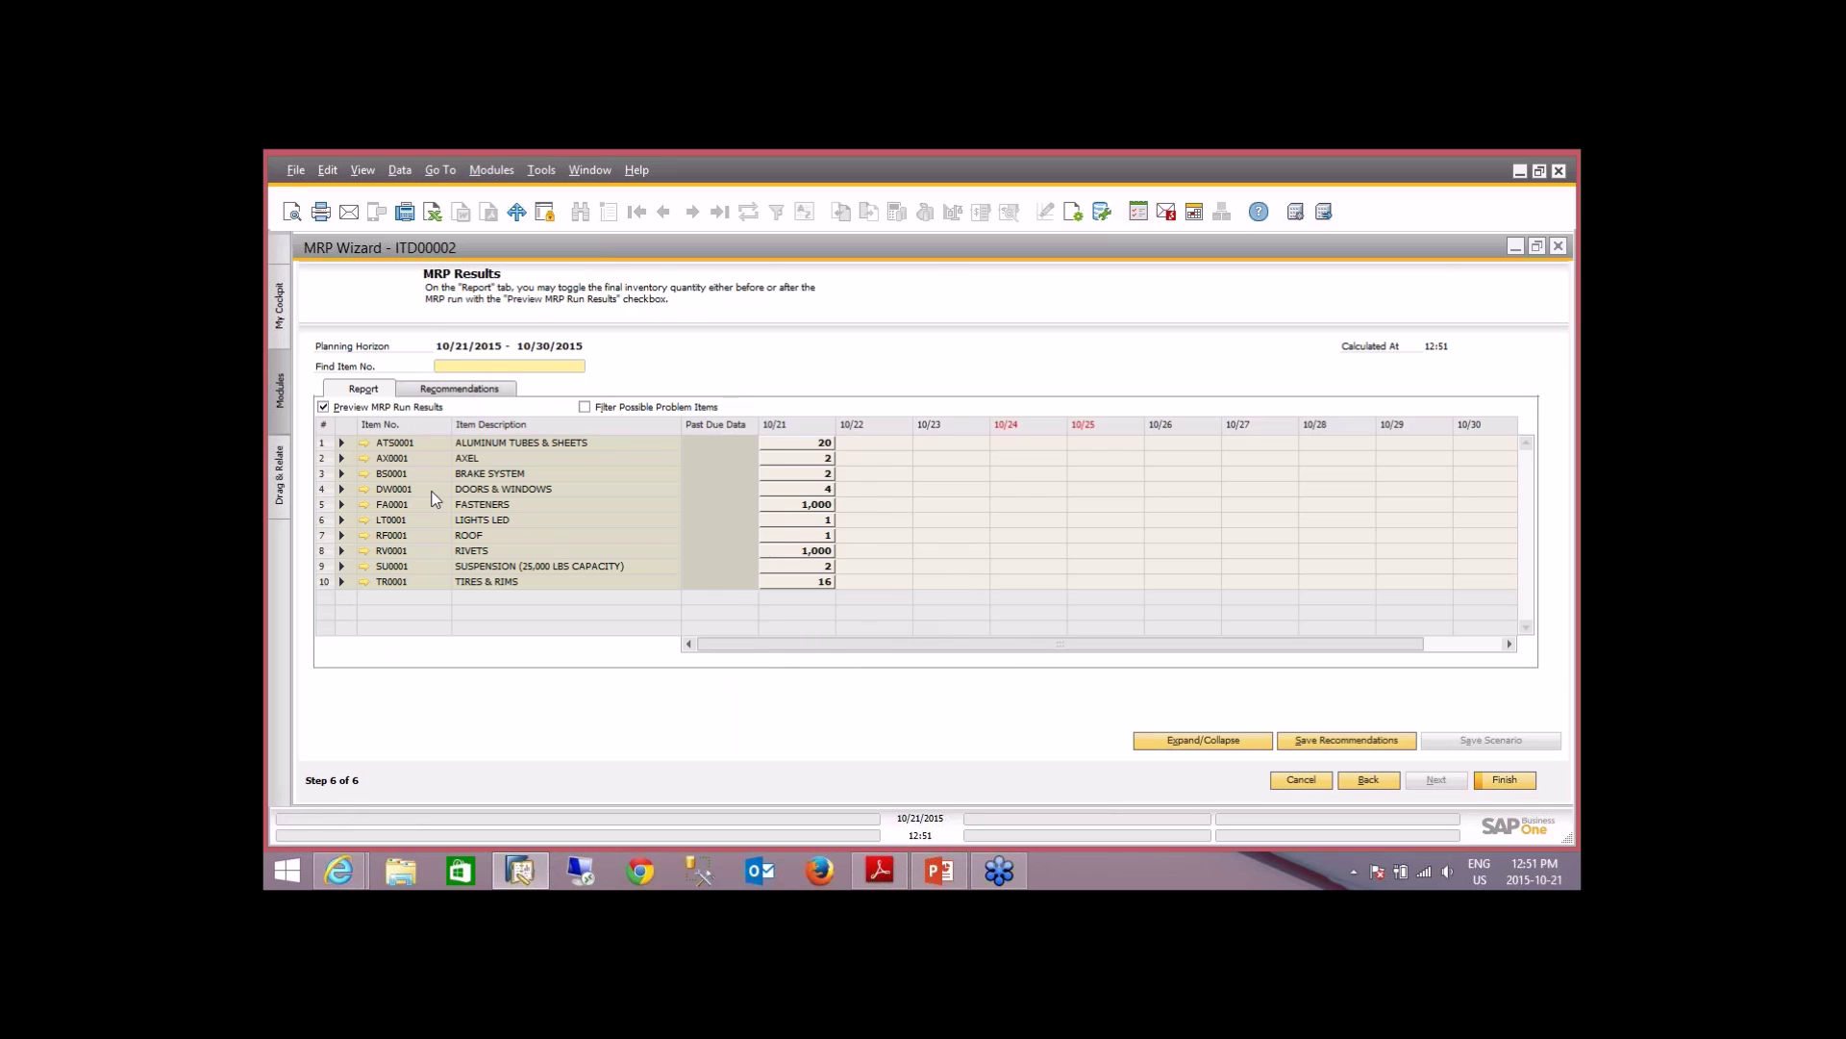
{"action": "left_click", "coordinate": [1324, 743]}
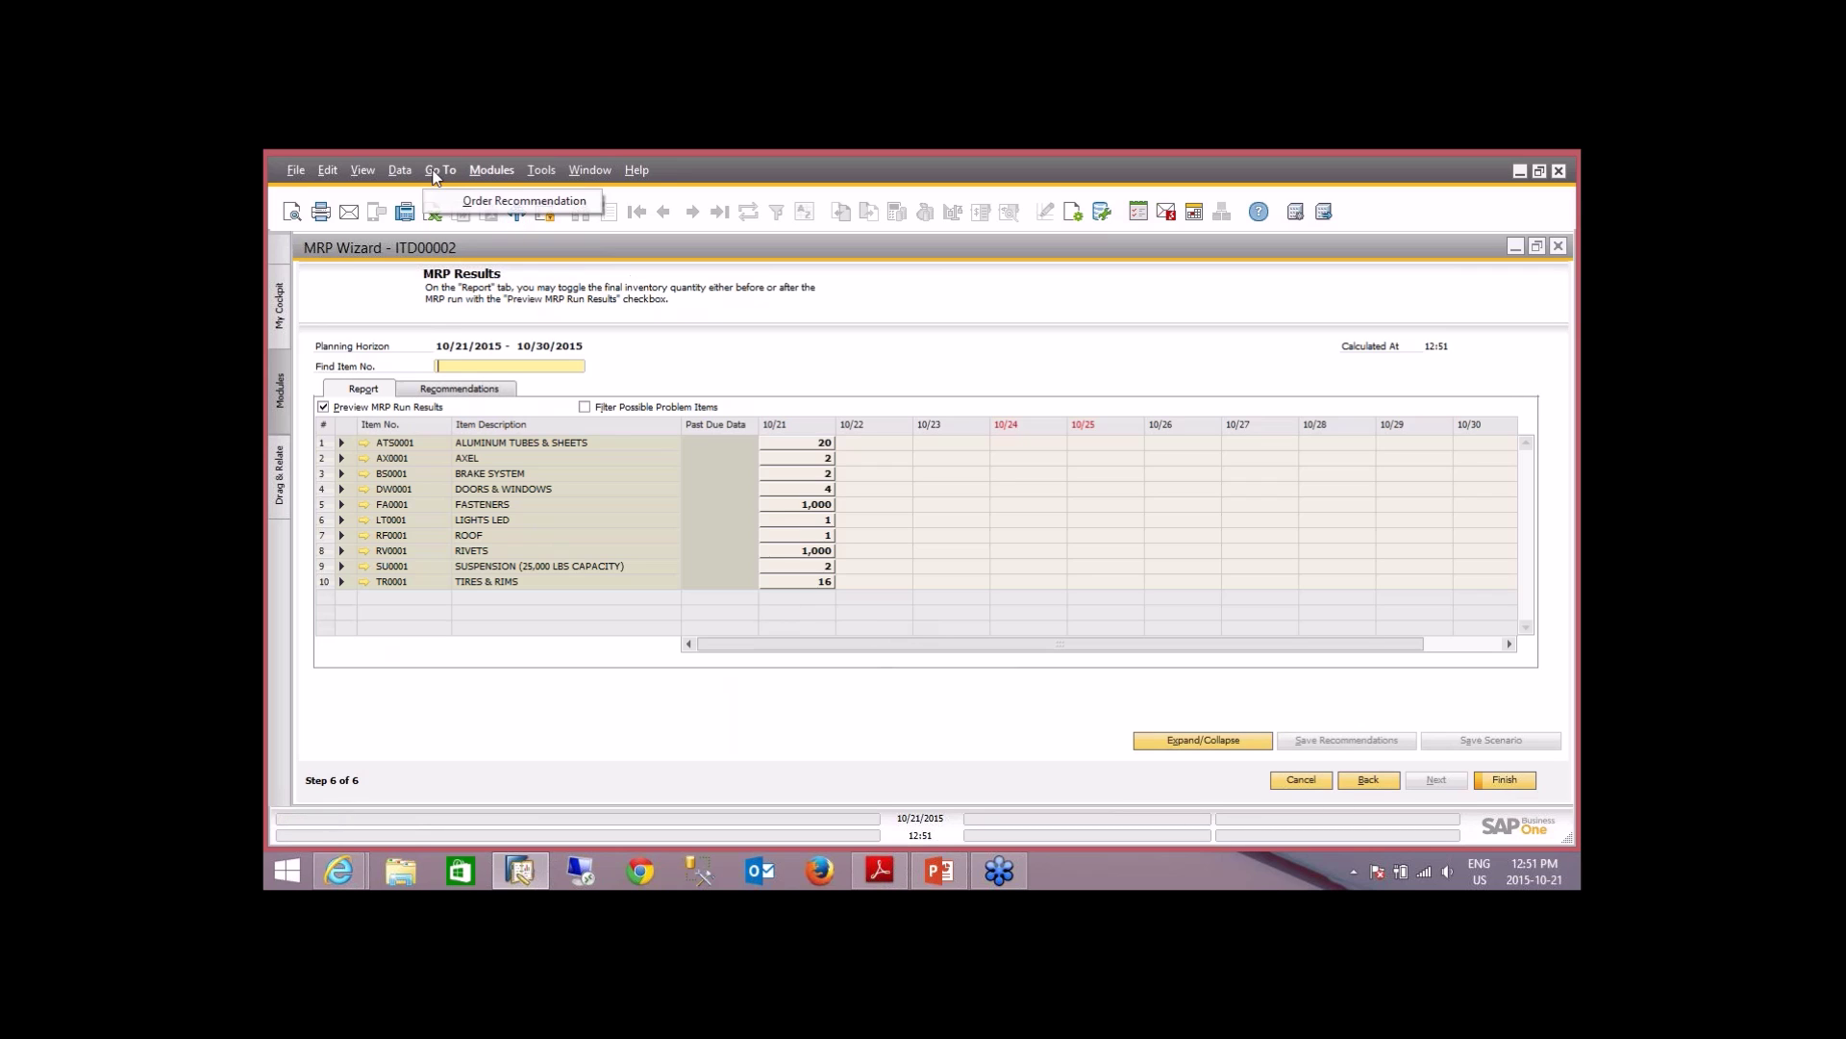
{"action": "left_click", "coordinate": [472, 204]}
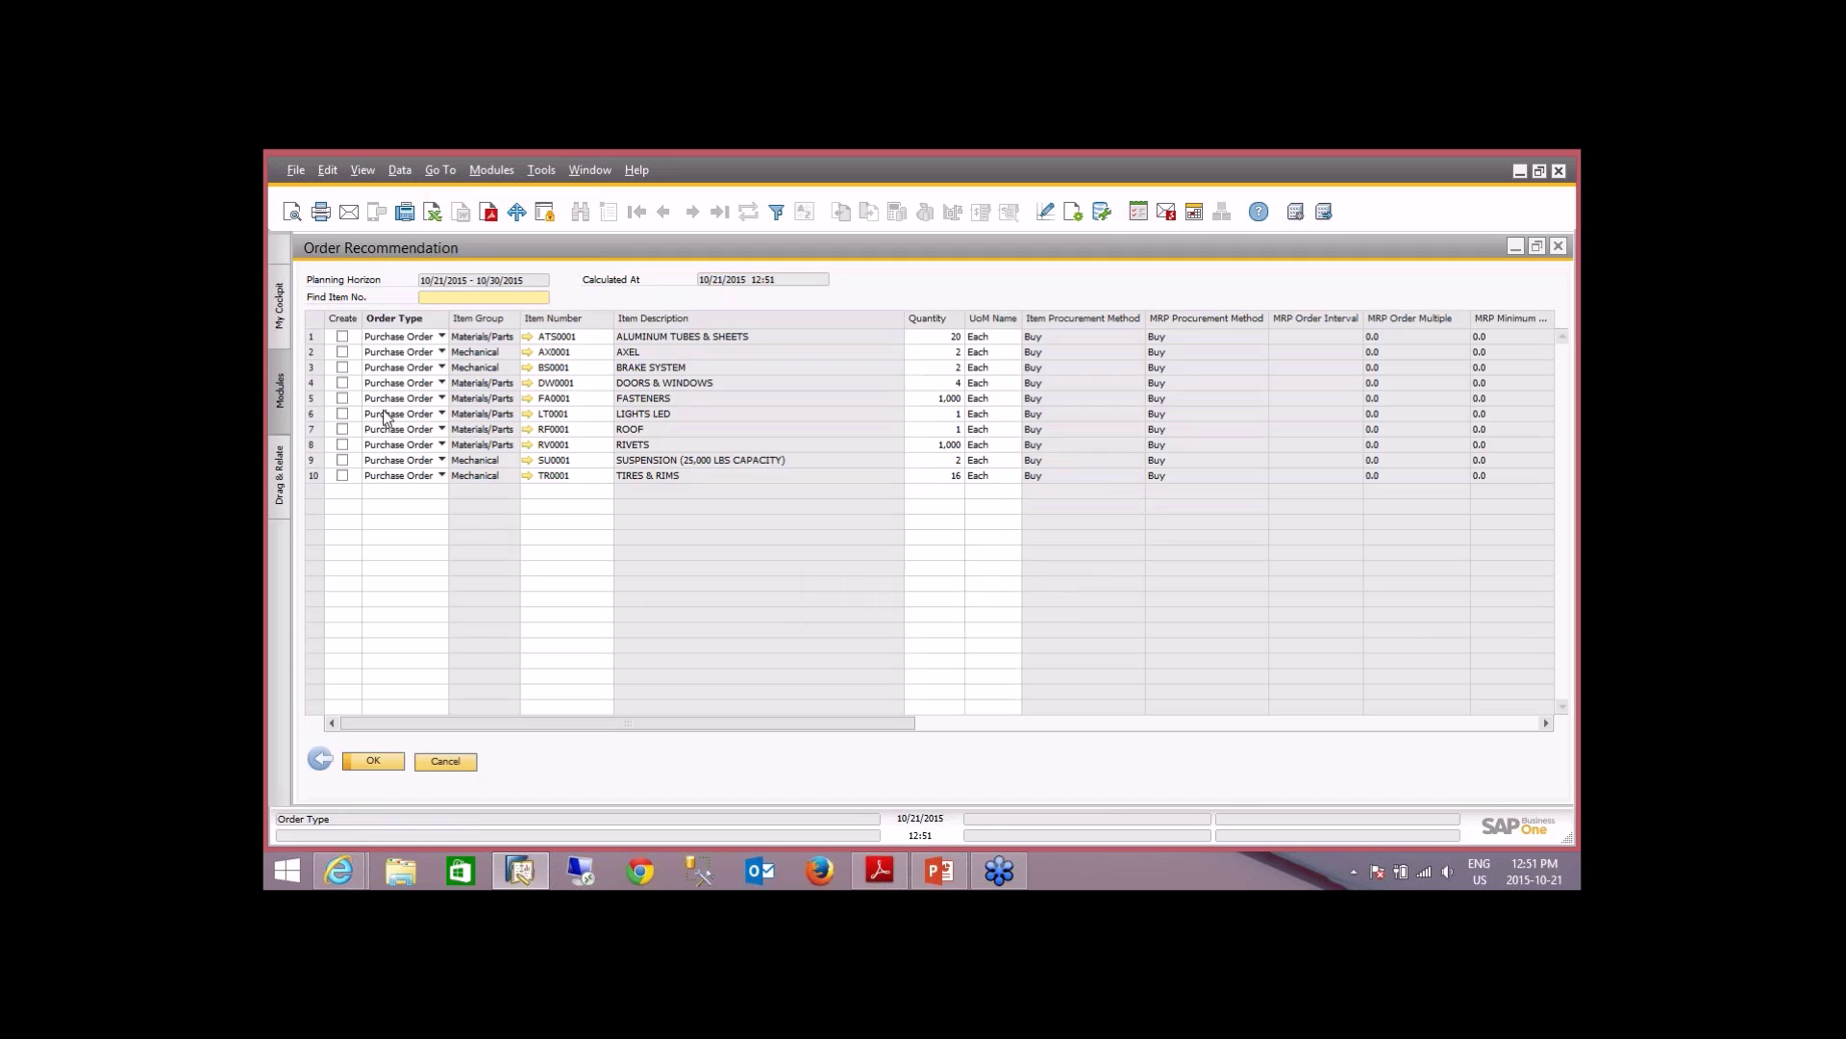
- Mark all recommendations for creation with order type Purchase Order, generate them, and finish the MRP Wizard
{"action": "double_click", "coordinate": [343, 319]}
{"action": "left_click", "coordinate": [431, 345]}
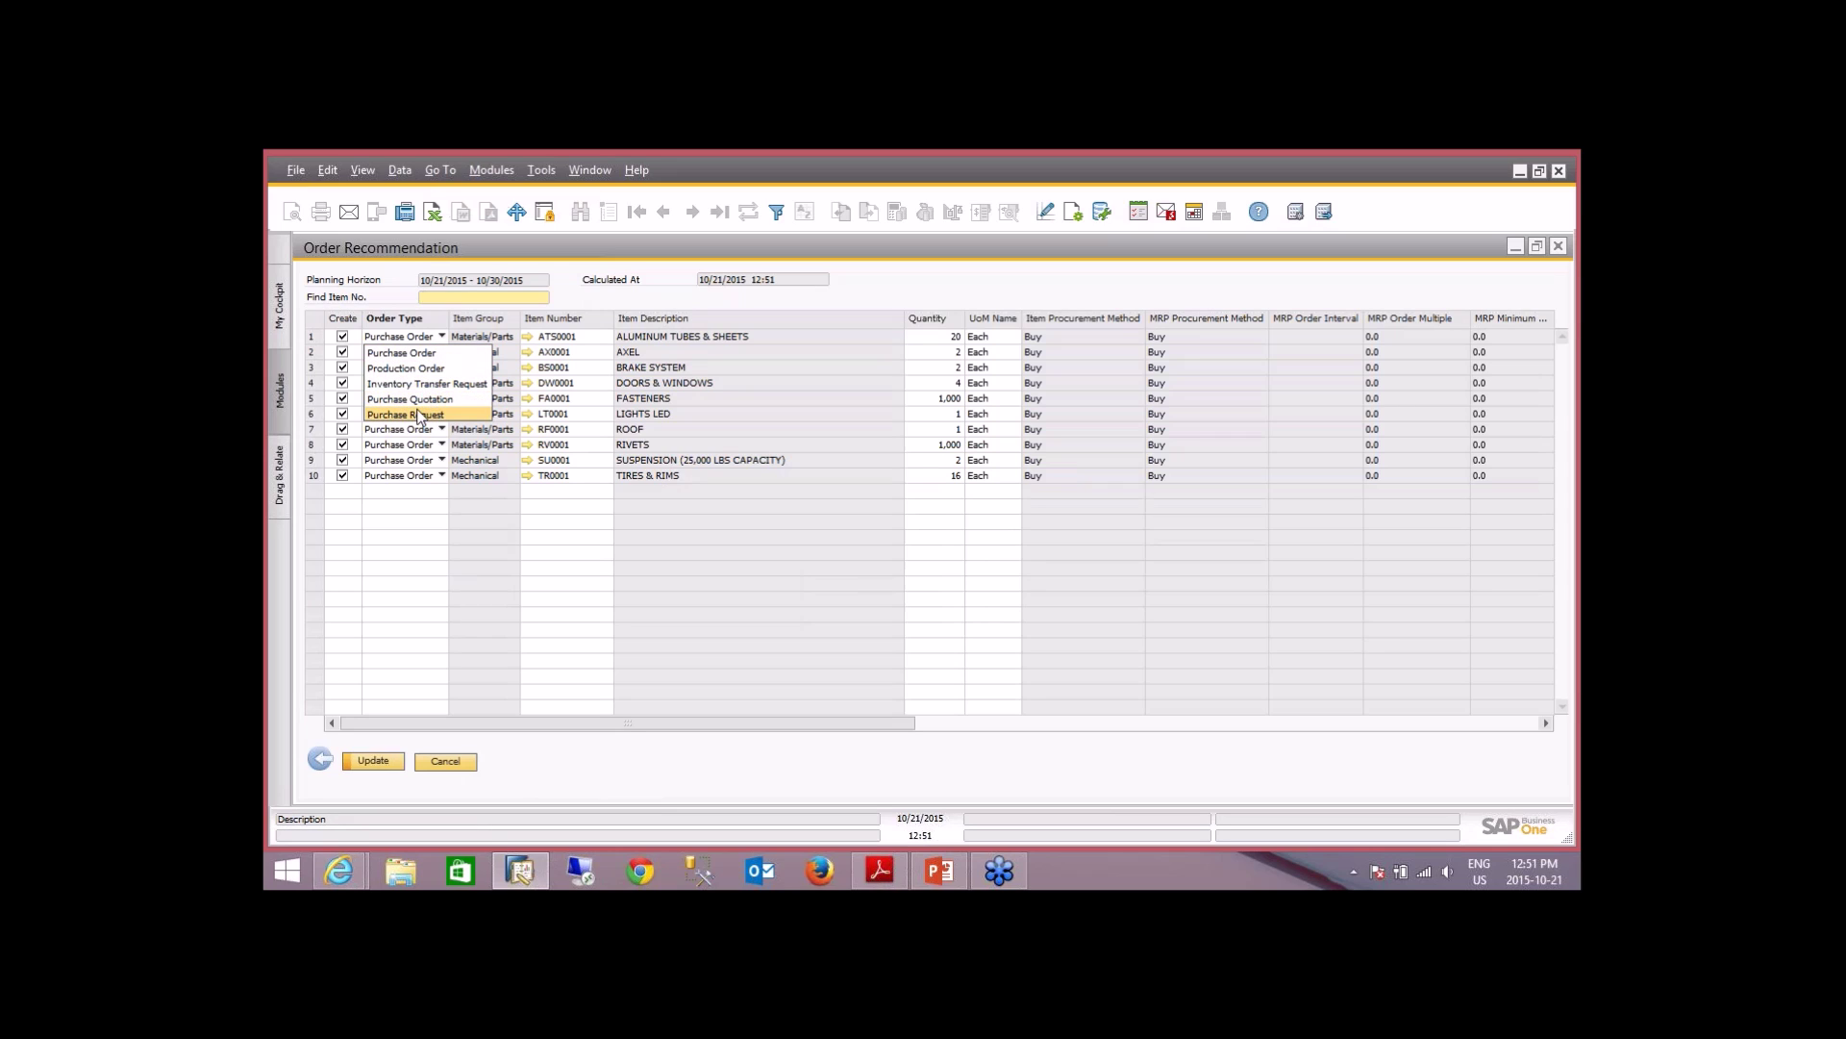
{"action": "left_click", "coordinate": [411, 354]}
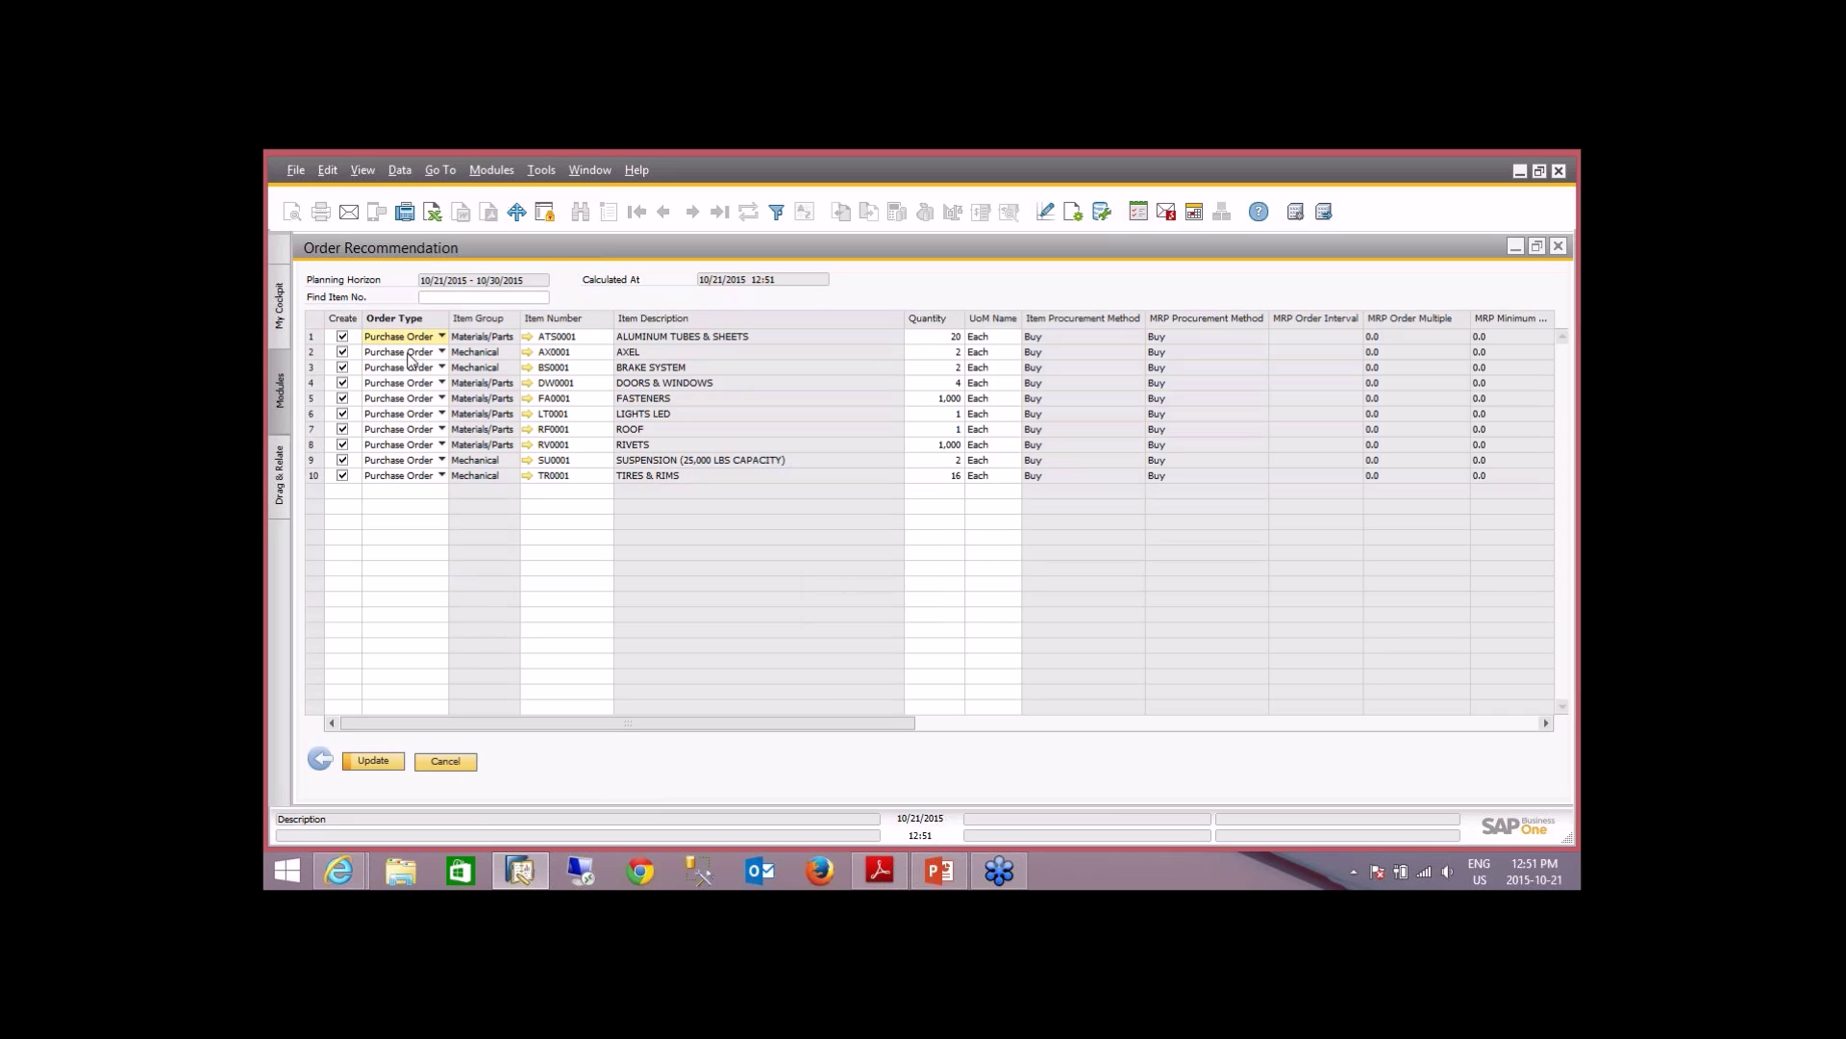
{"action": "left_click", "coordinate": [373, 761]}
{"action": "left_click", "coordinate": [729, 540]}
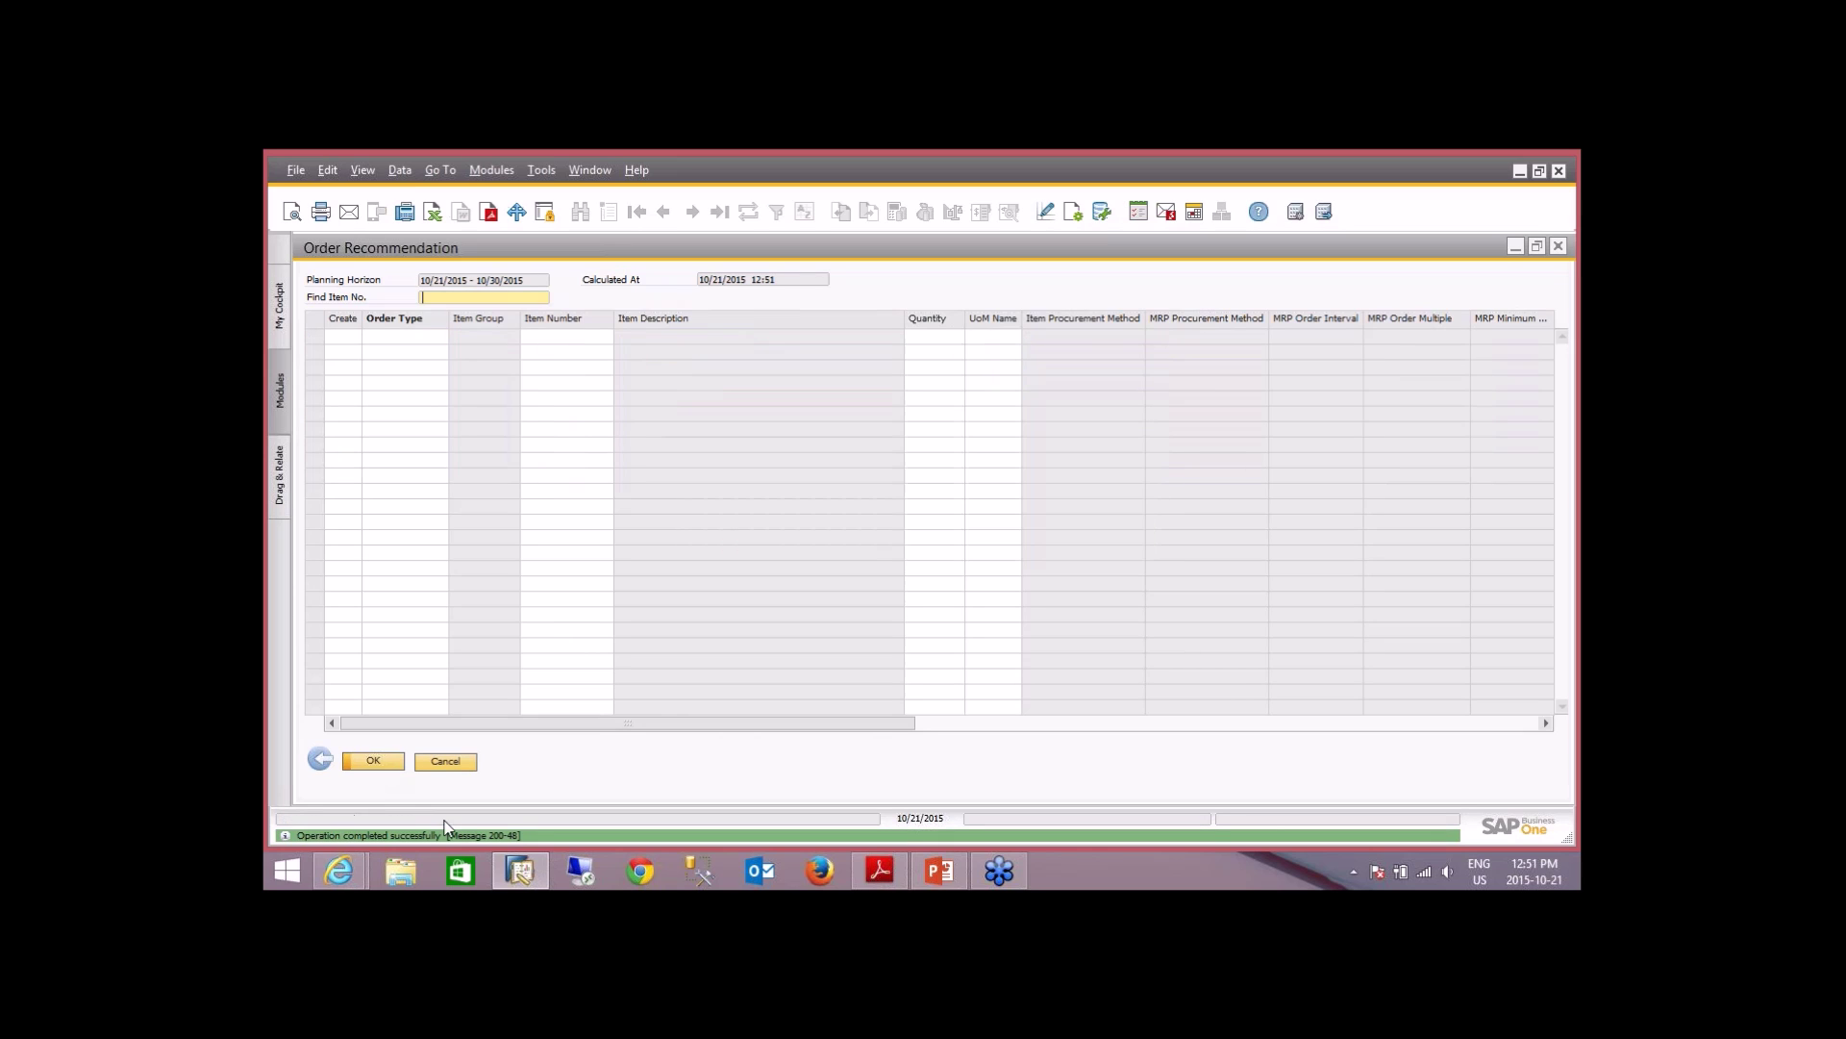
{"action": "left_click", "coordinate": [445, 765]}
{"action": "left_click", "coordinate": [1504, 779]}
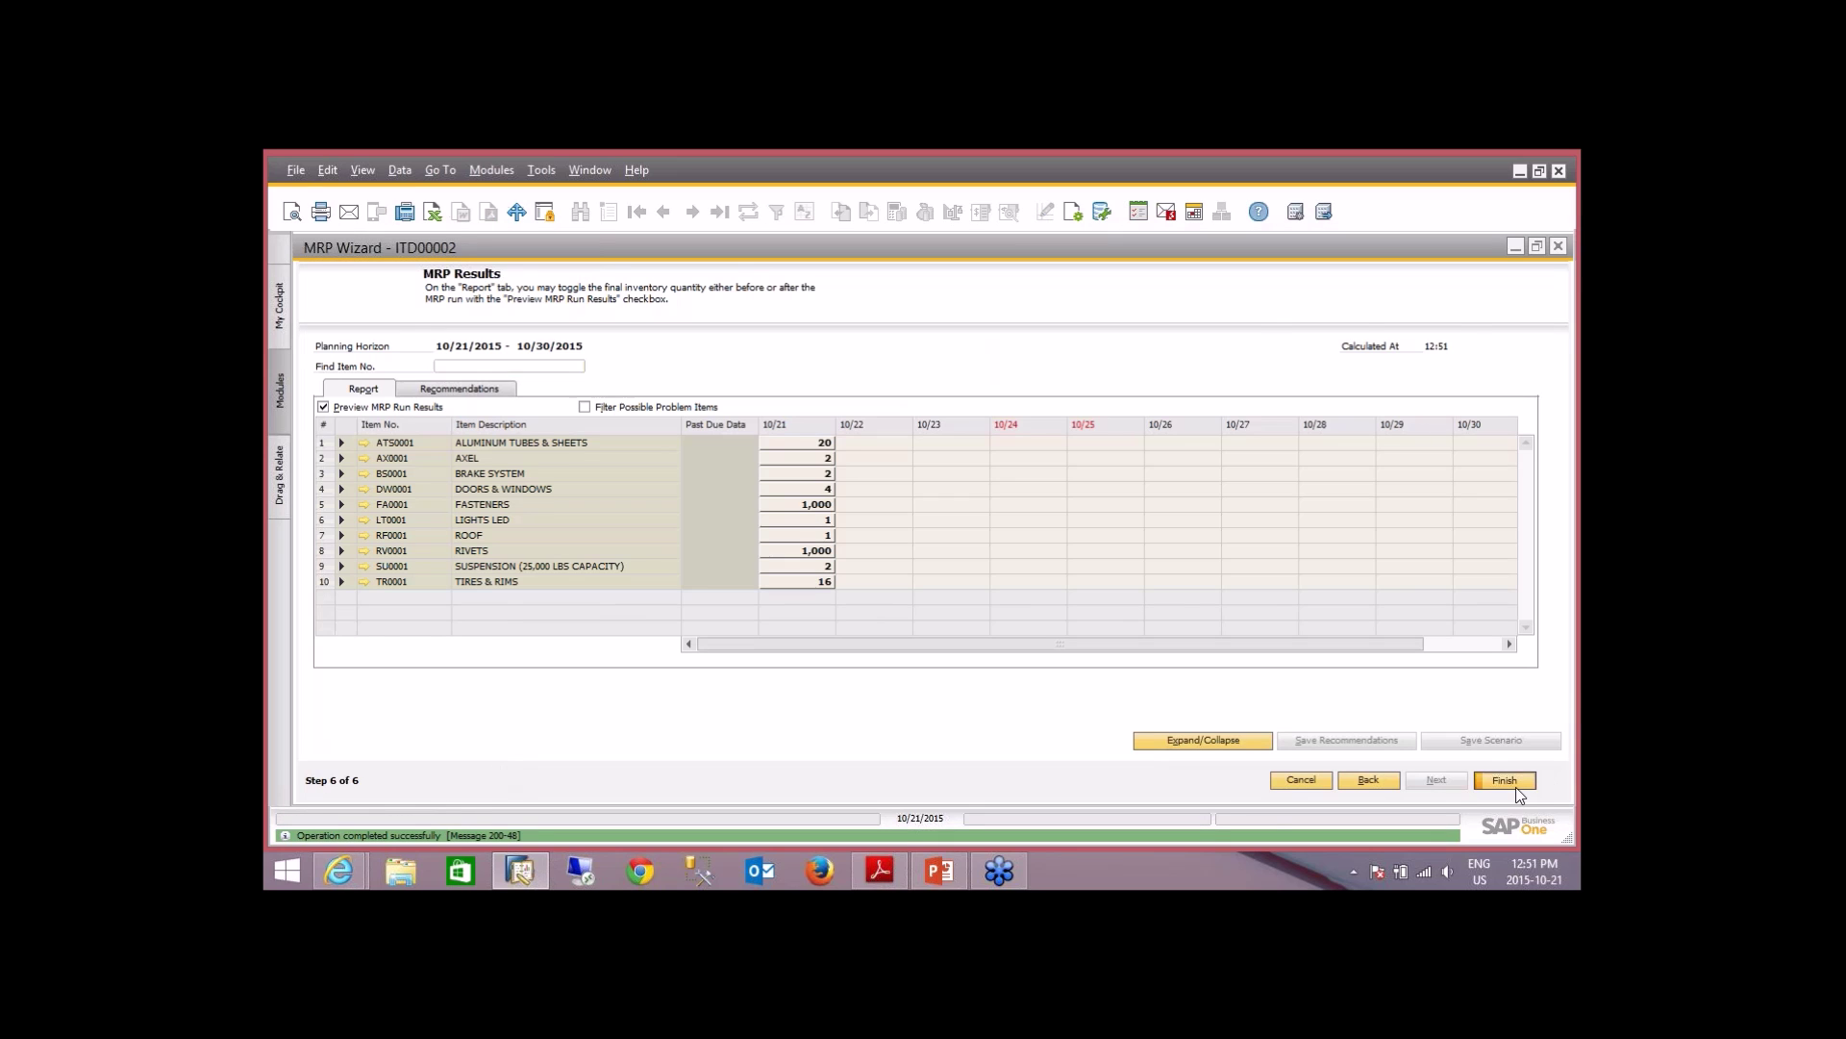
- Minimize the production order and open the most recent purchase order to check its items and MRP origin remark
{"action": "left_click", "coordinate": [1517, 246]}
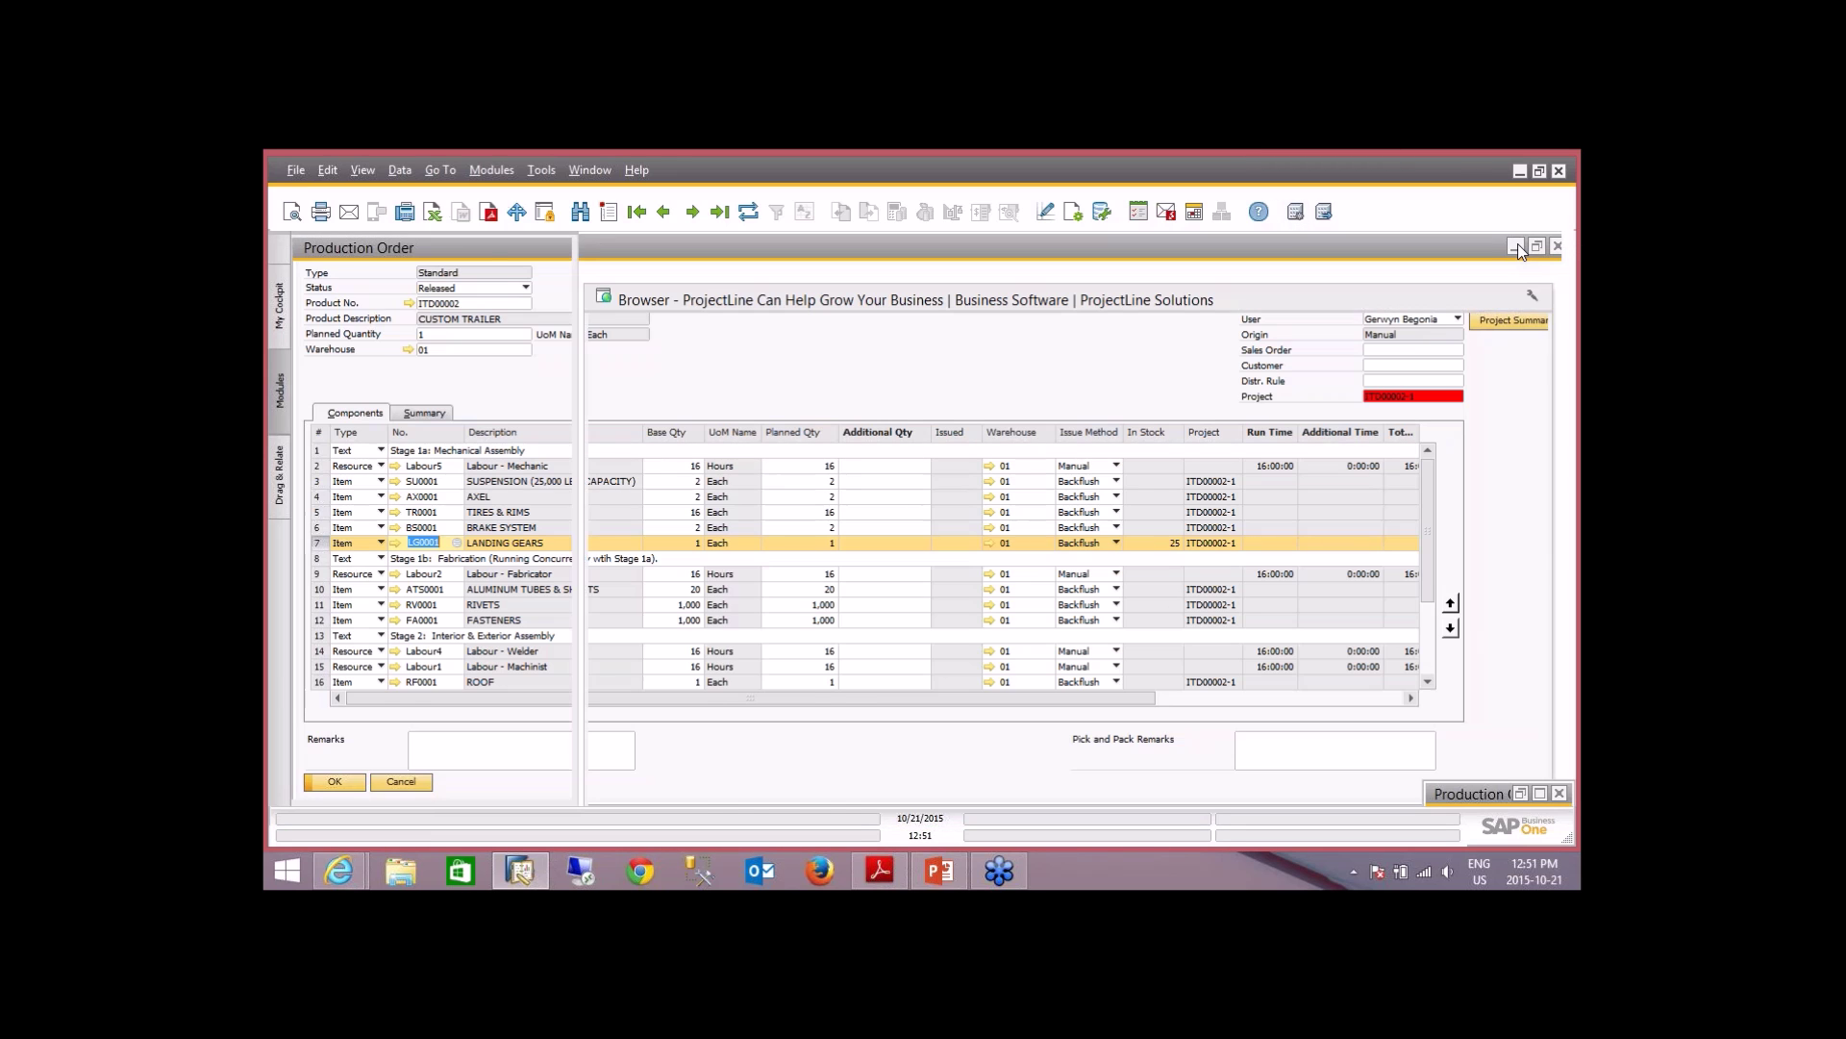
{"action": "left_click", "coordinate": [398, 325]}
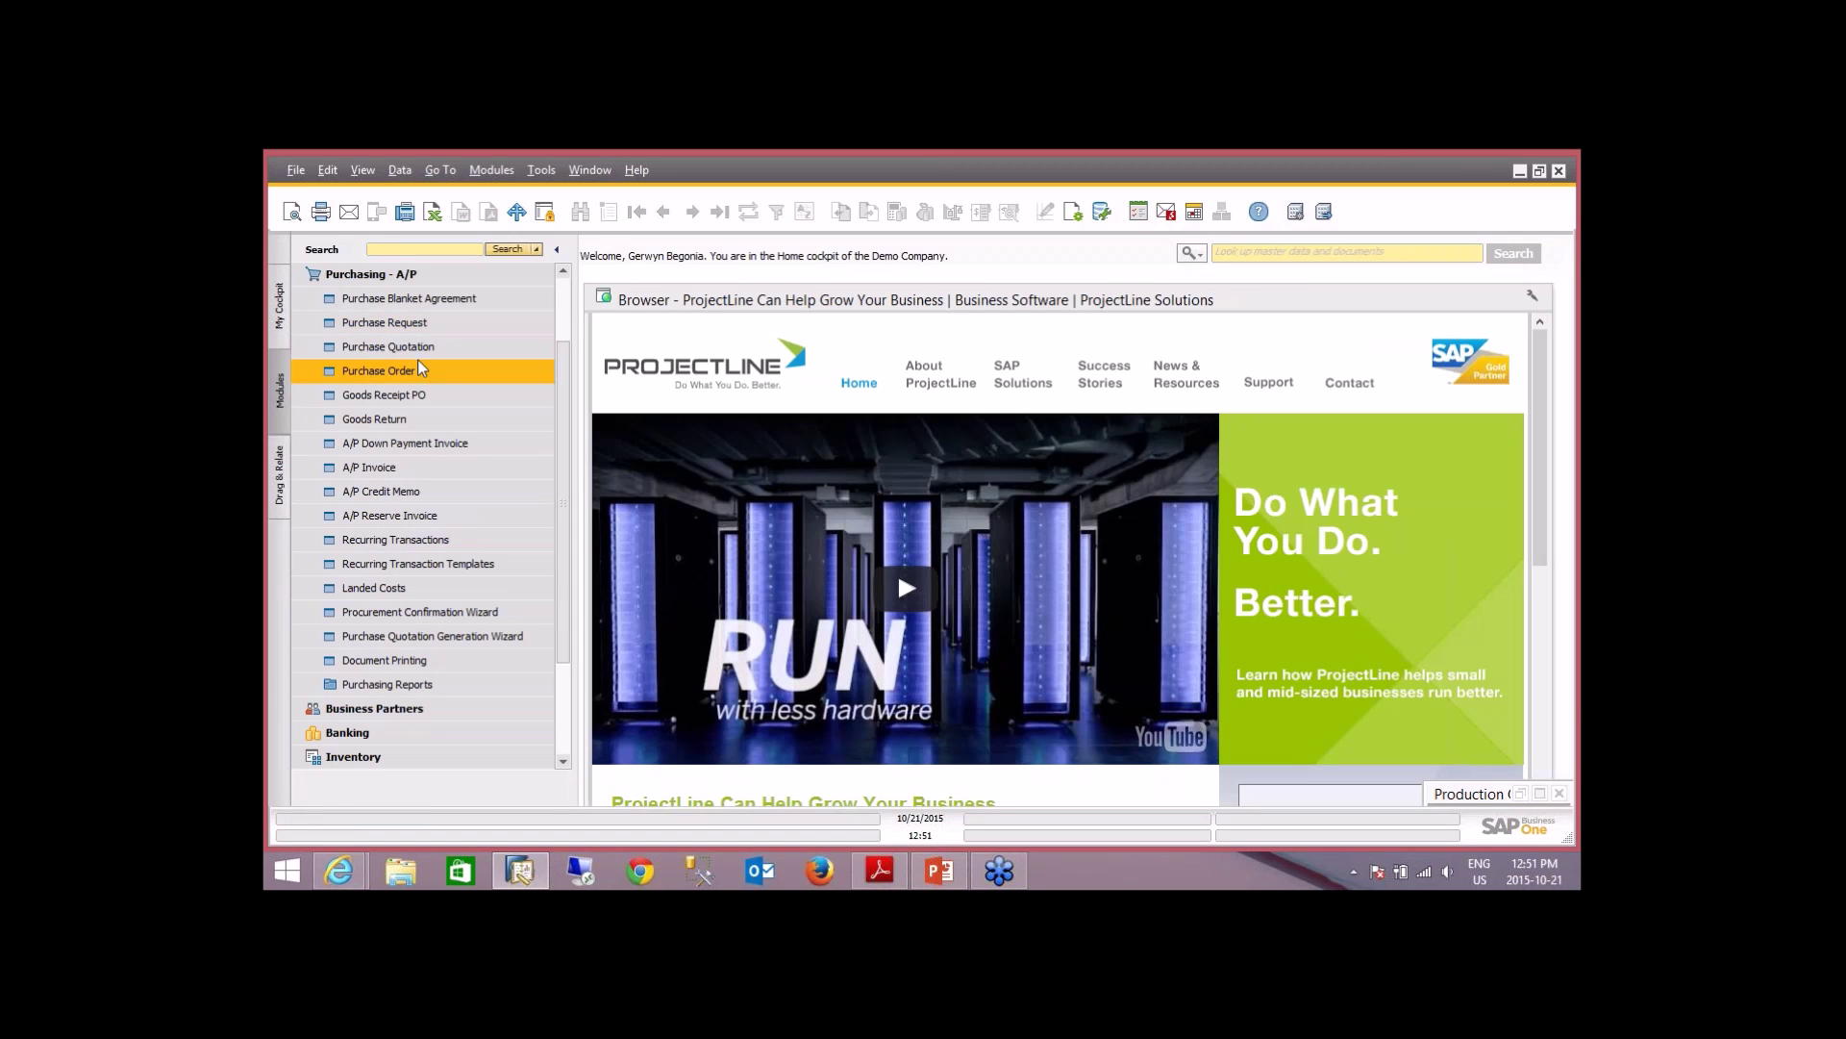
{"action": "left_click", "coordinate": [426, 372]}
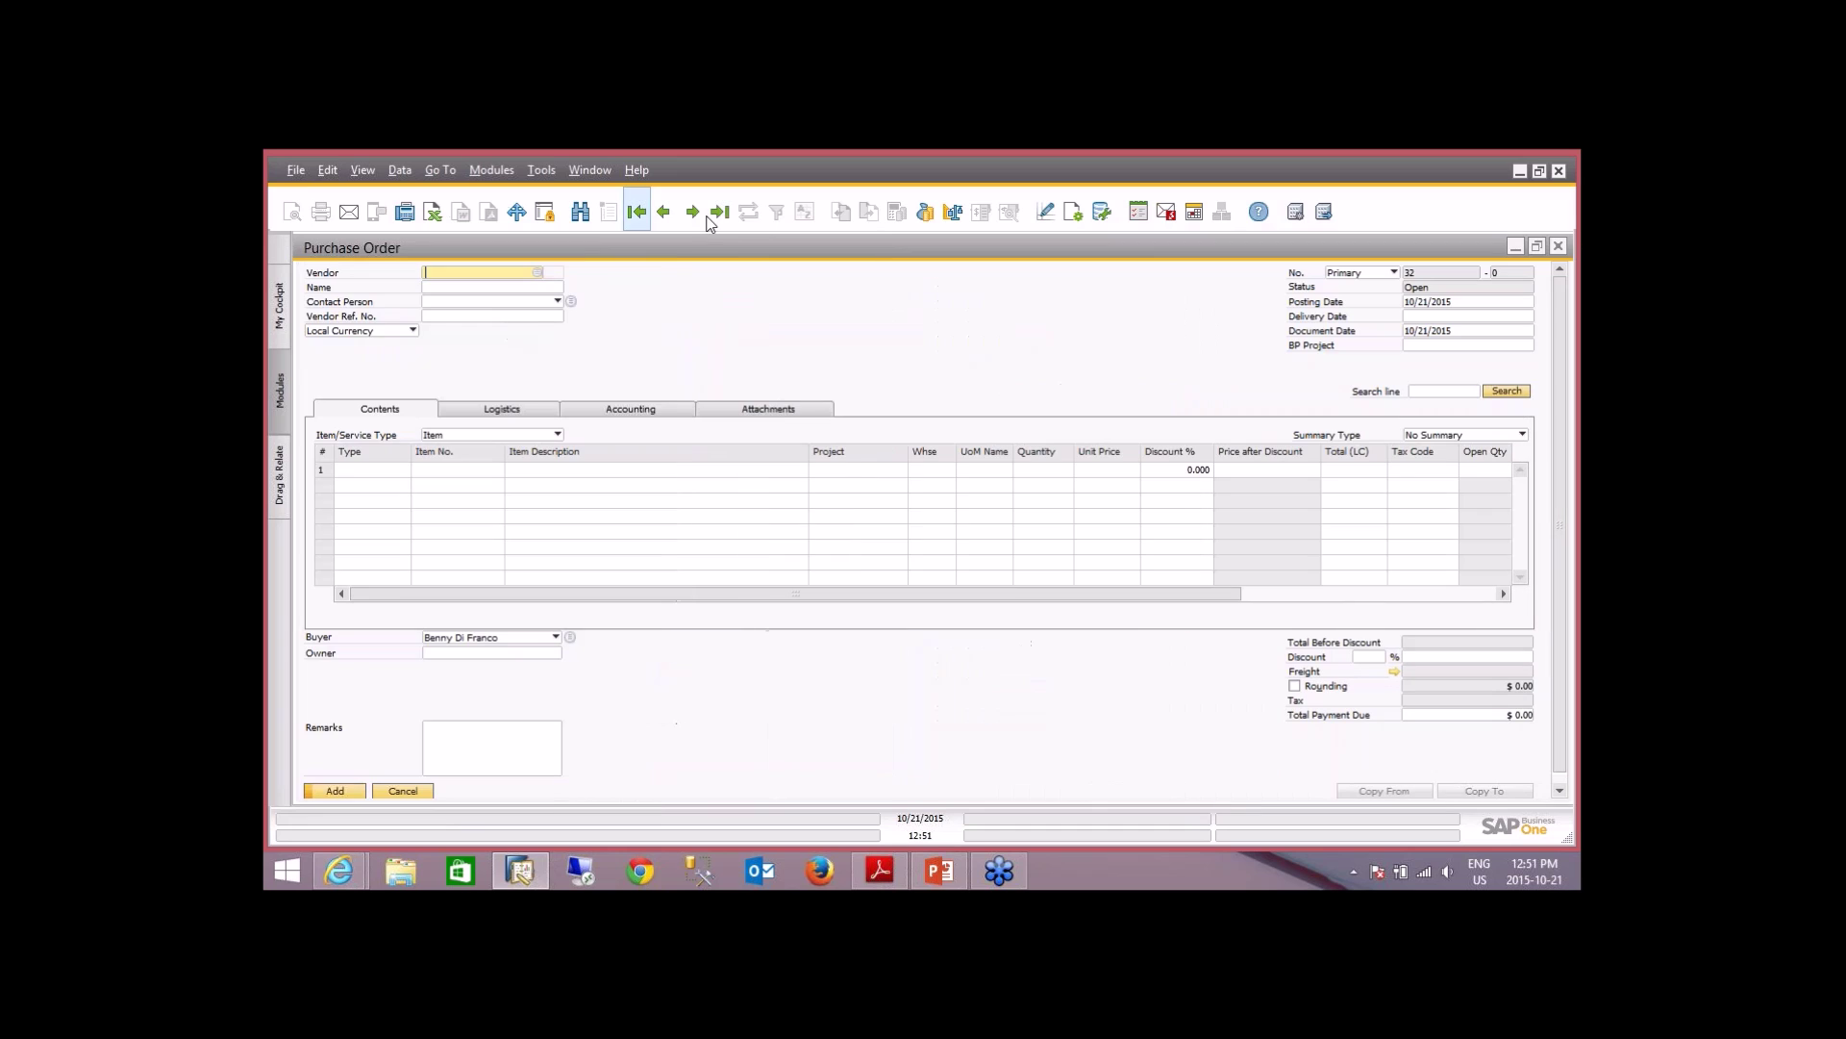
{"action": "left_click", "coordinate": [721, 213]}
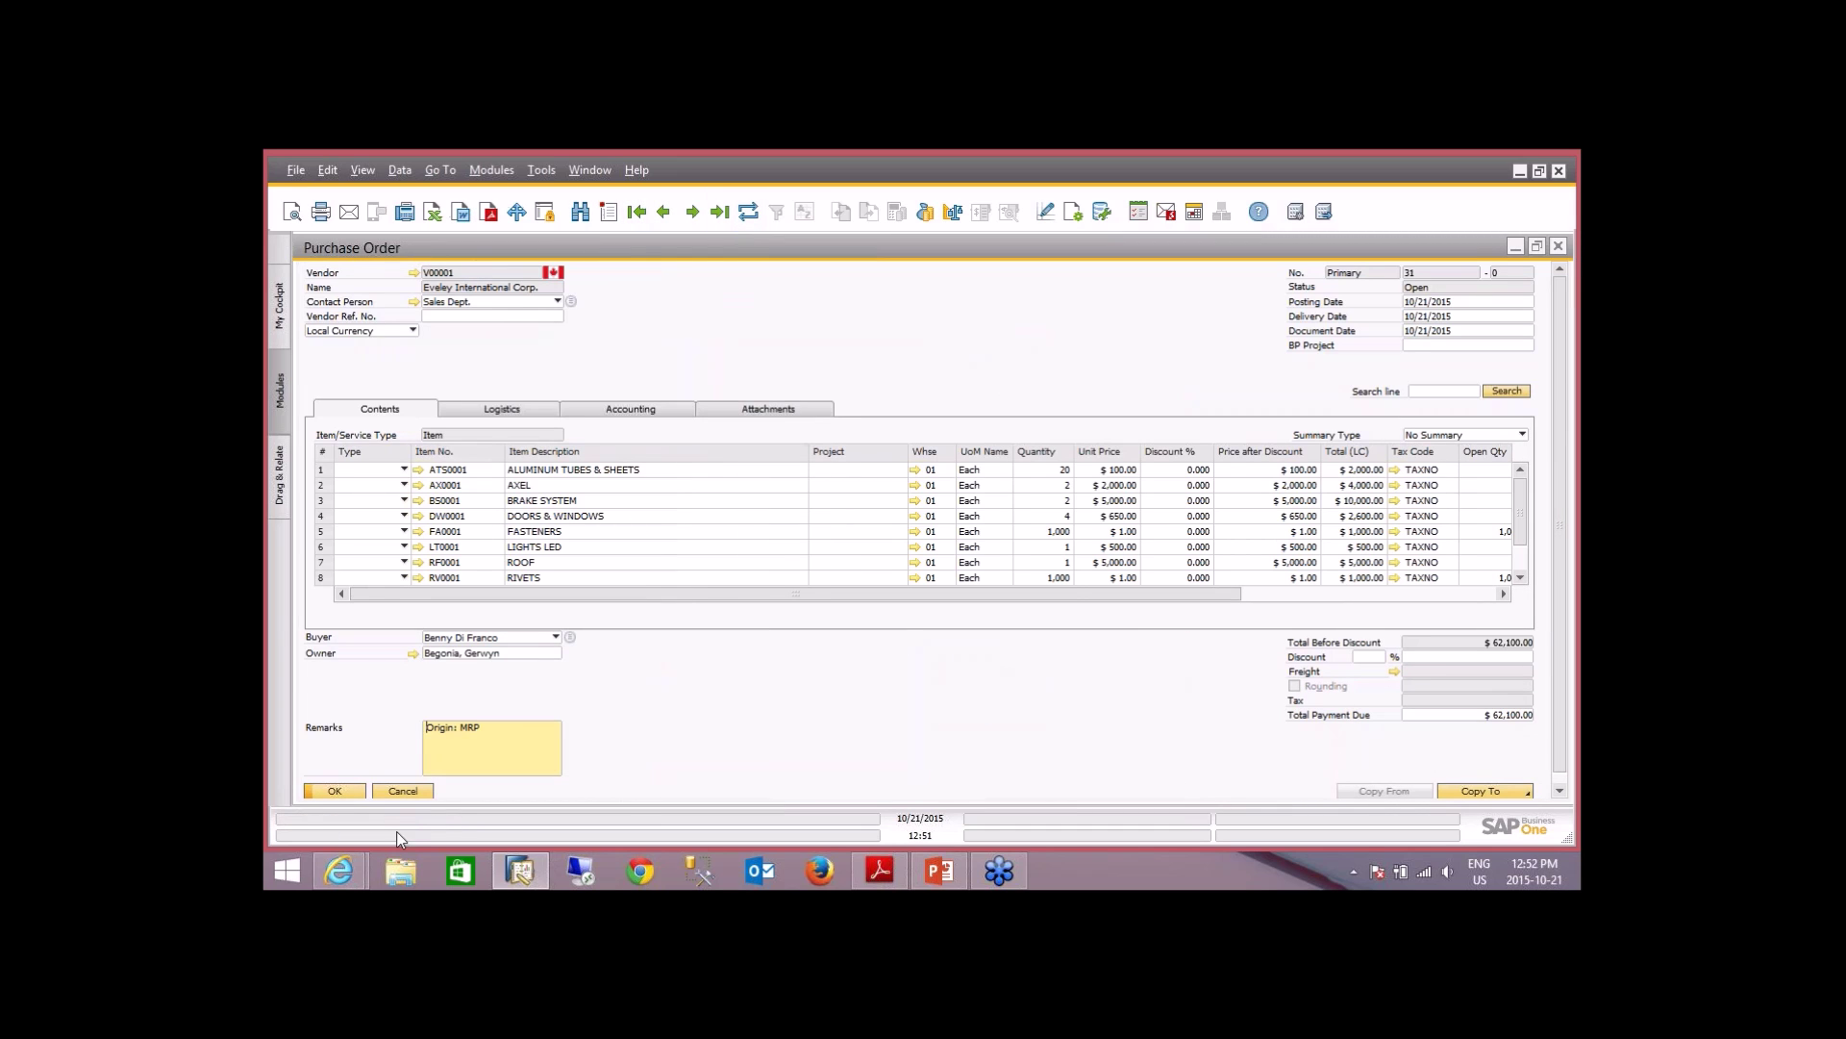
{"action": "left_click", "coordinate": [475, 723]}
- Copy the purchase order to a Goods Receipt PO, add the receipt, and close both documents
{"action": "left_click", "coordinate": [1512, 794]}
{"action": "left_click", "coordinate": [1472, 731]}
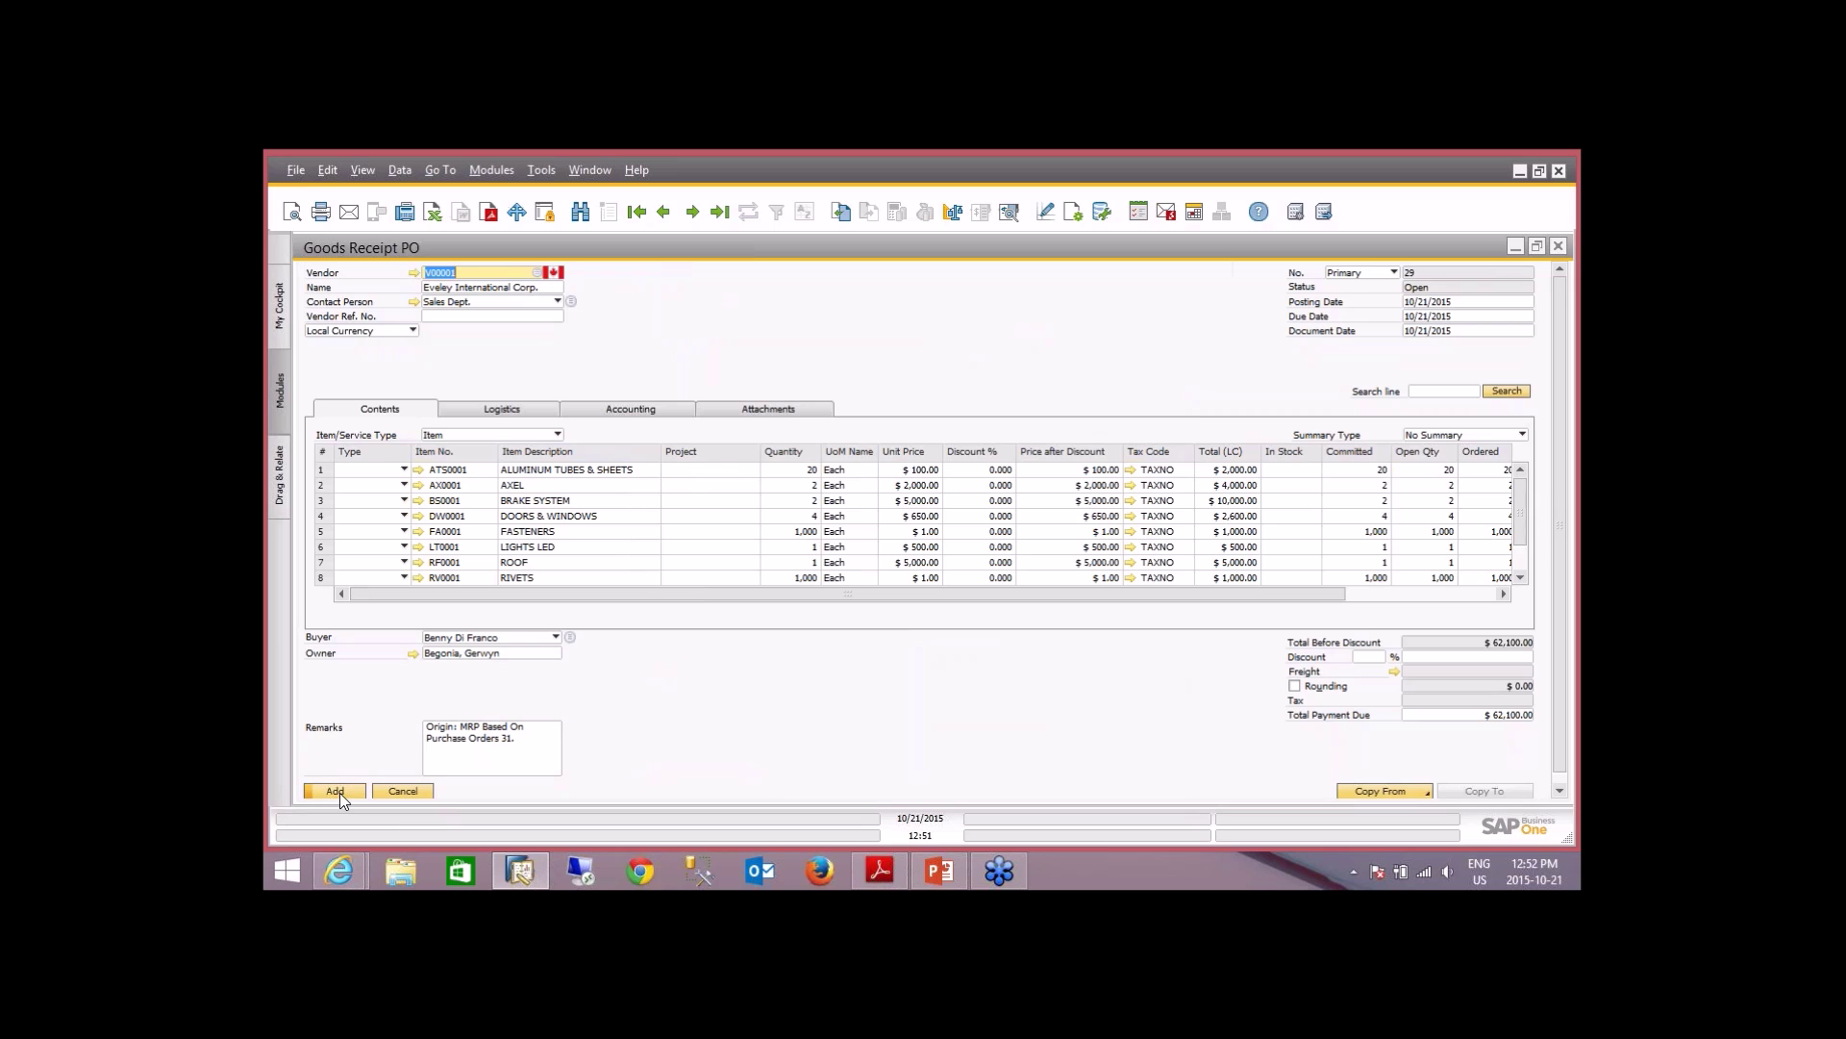
{"action": "left_click", "coordinate": [339, 792]}
{"action": "left_click", "coordinate": [727, 554]}
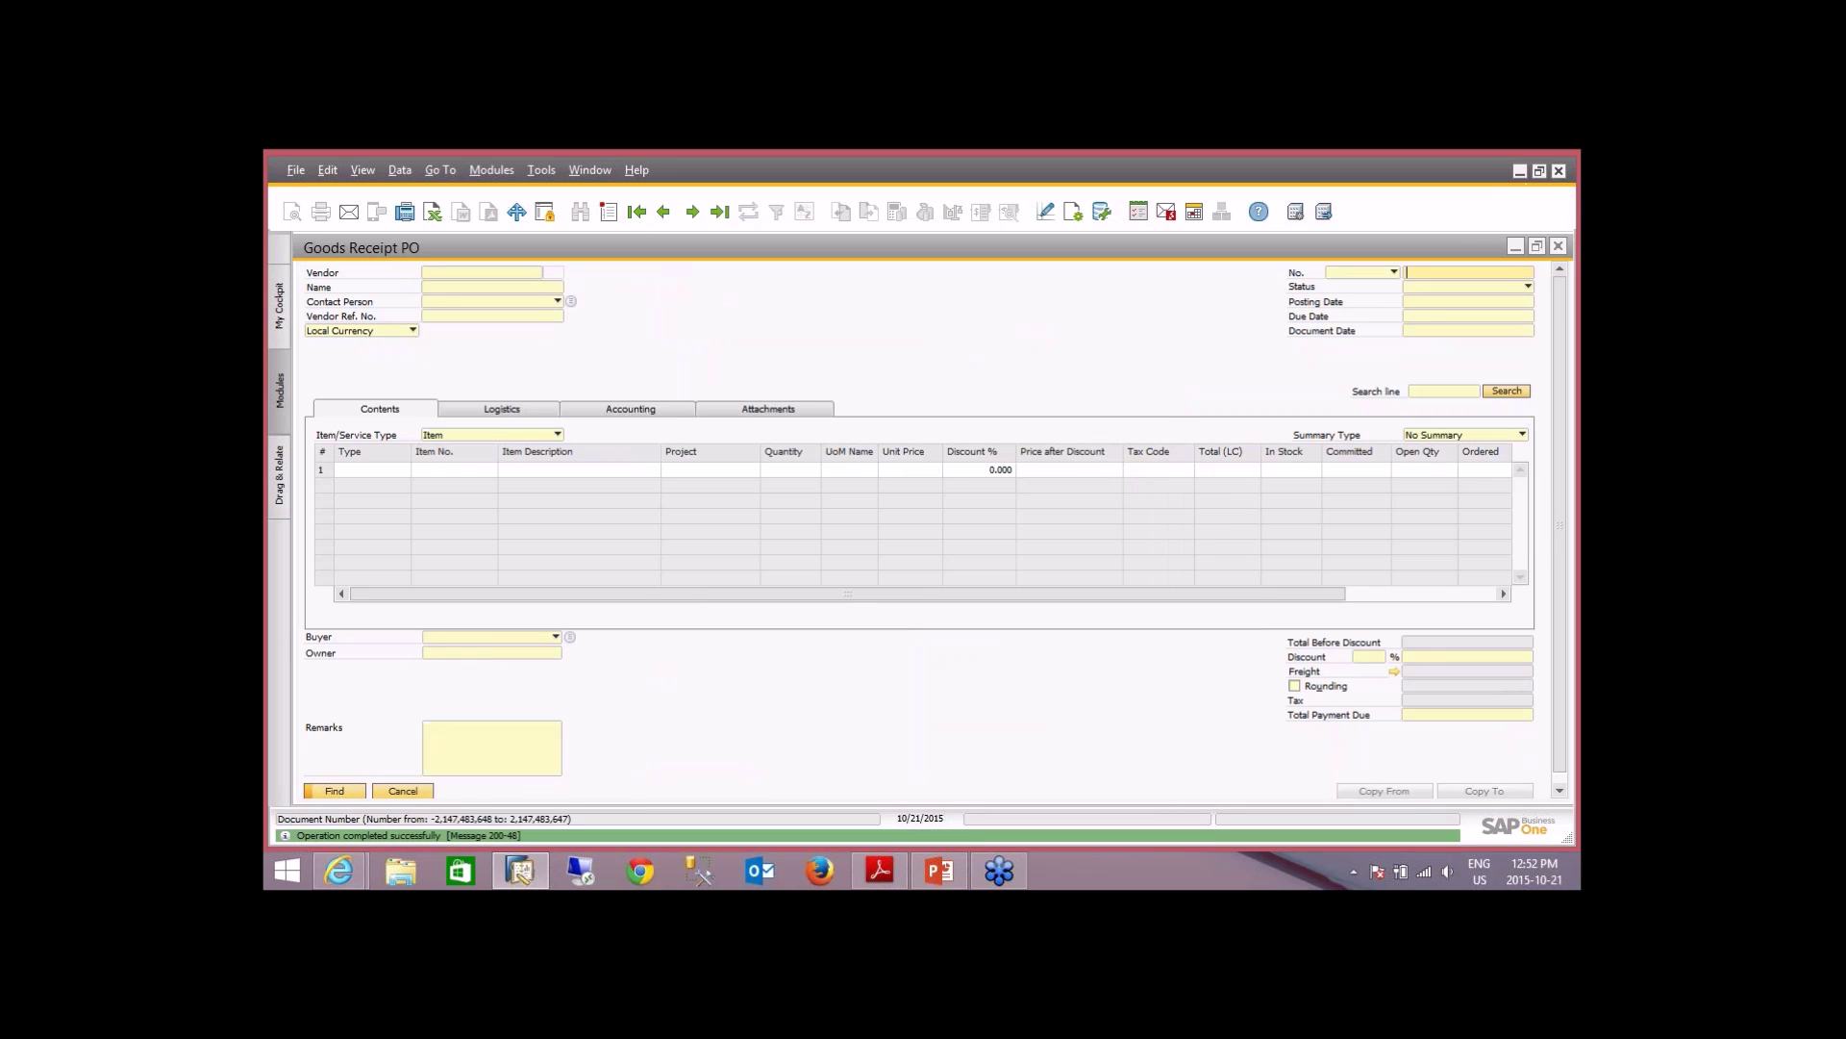
{"action": "left_click", "coordinate": [416, 794]}
{"action": "left_click", "coordinate": [419, 798]}
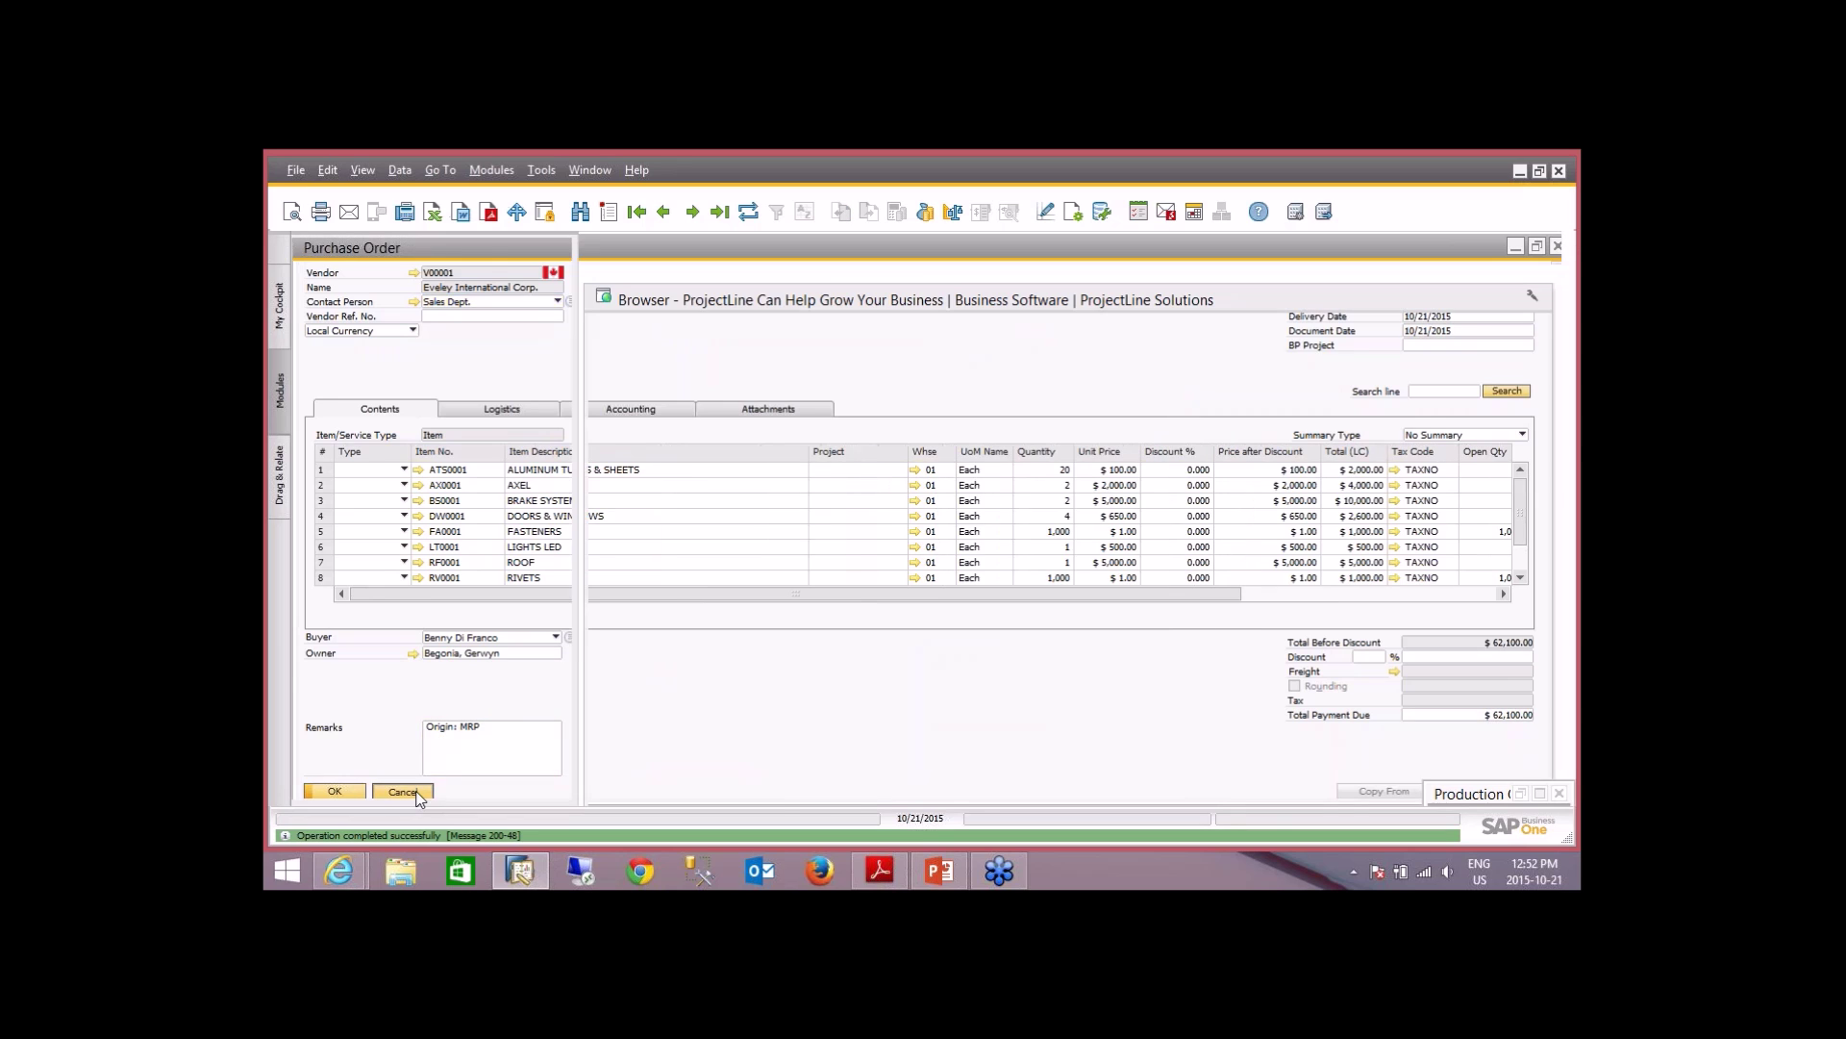
- Restore the minimized production order and fit its column widths
{"action": "left_click", "coordinate": [1539, 794]}
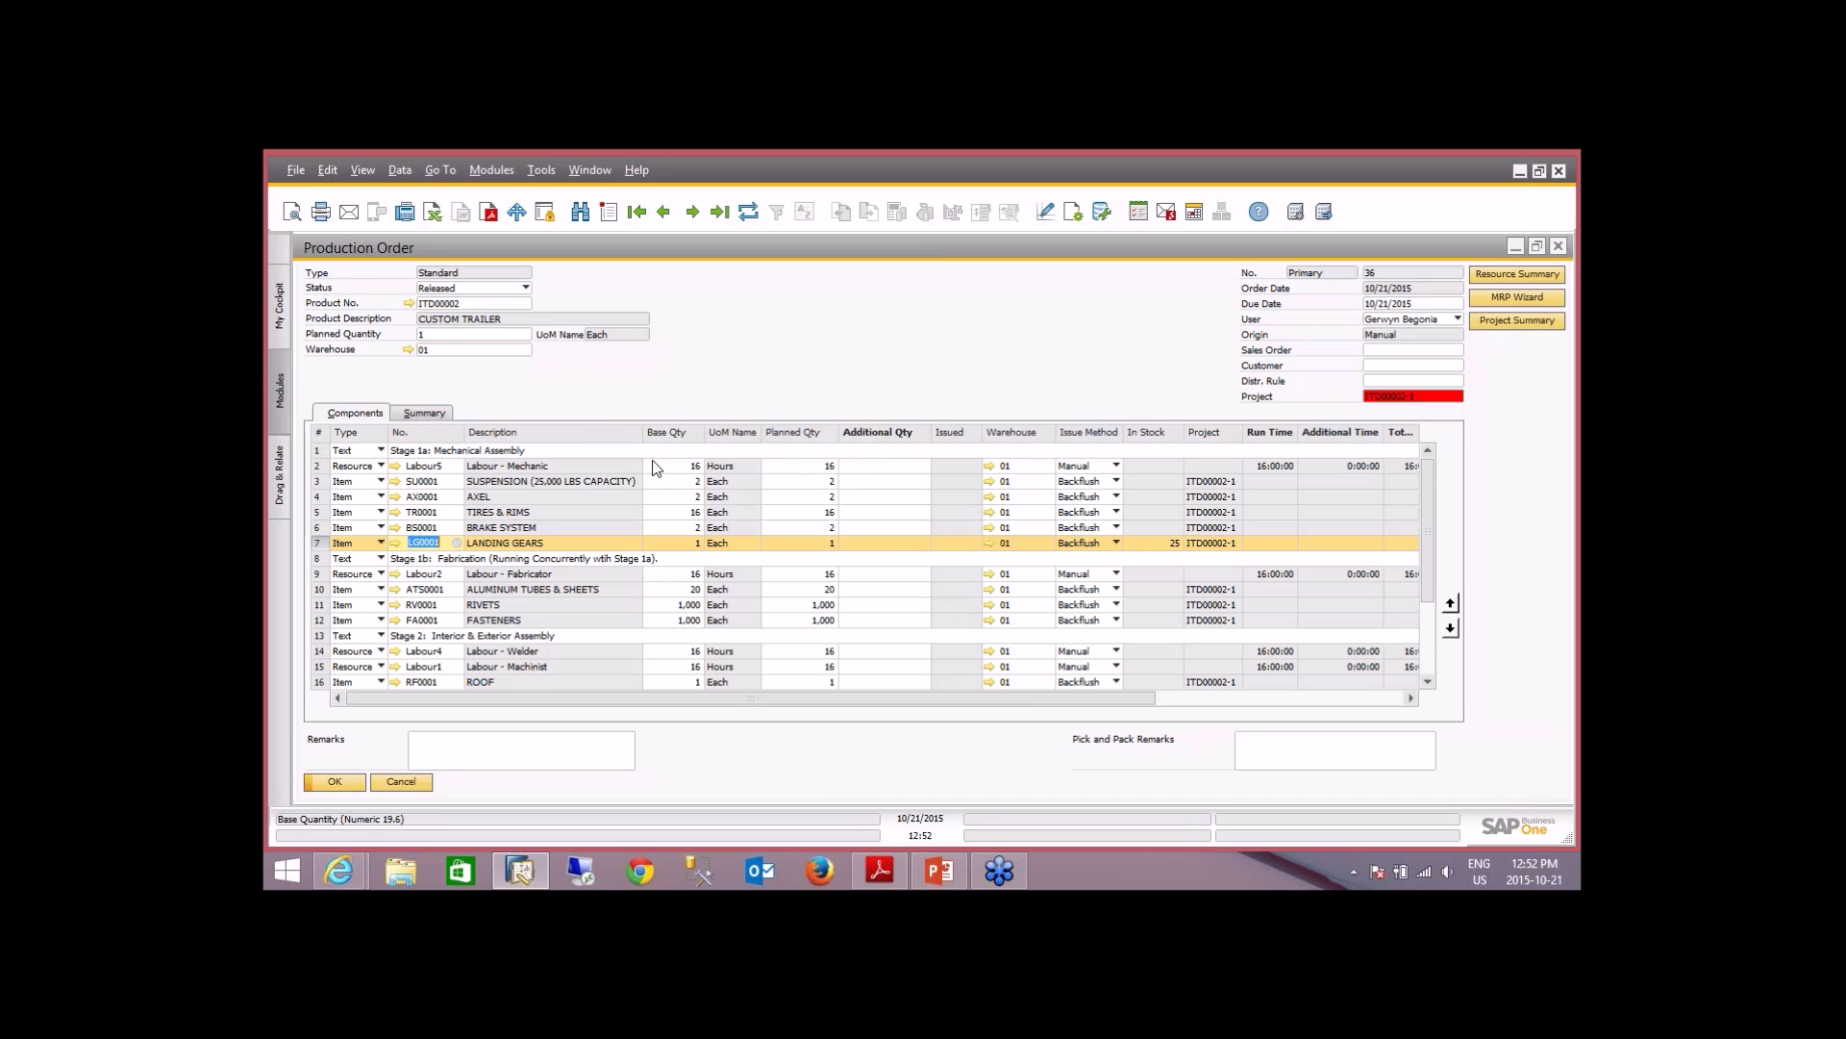
{"action": "left_click", "coordinate": [371, 179]}
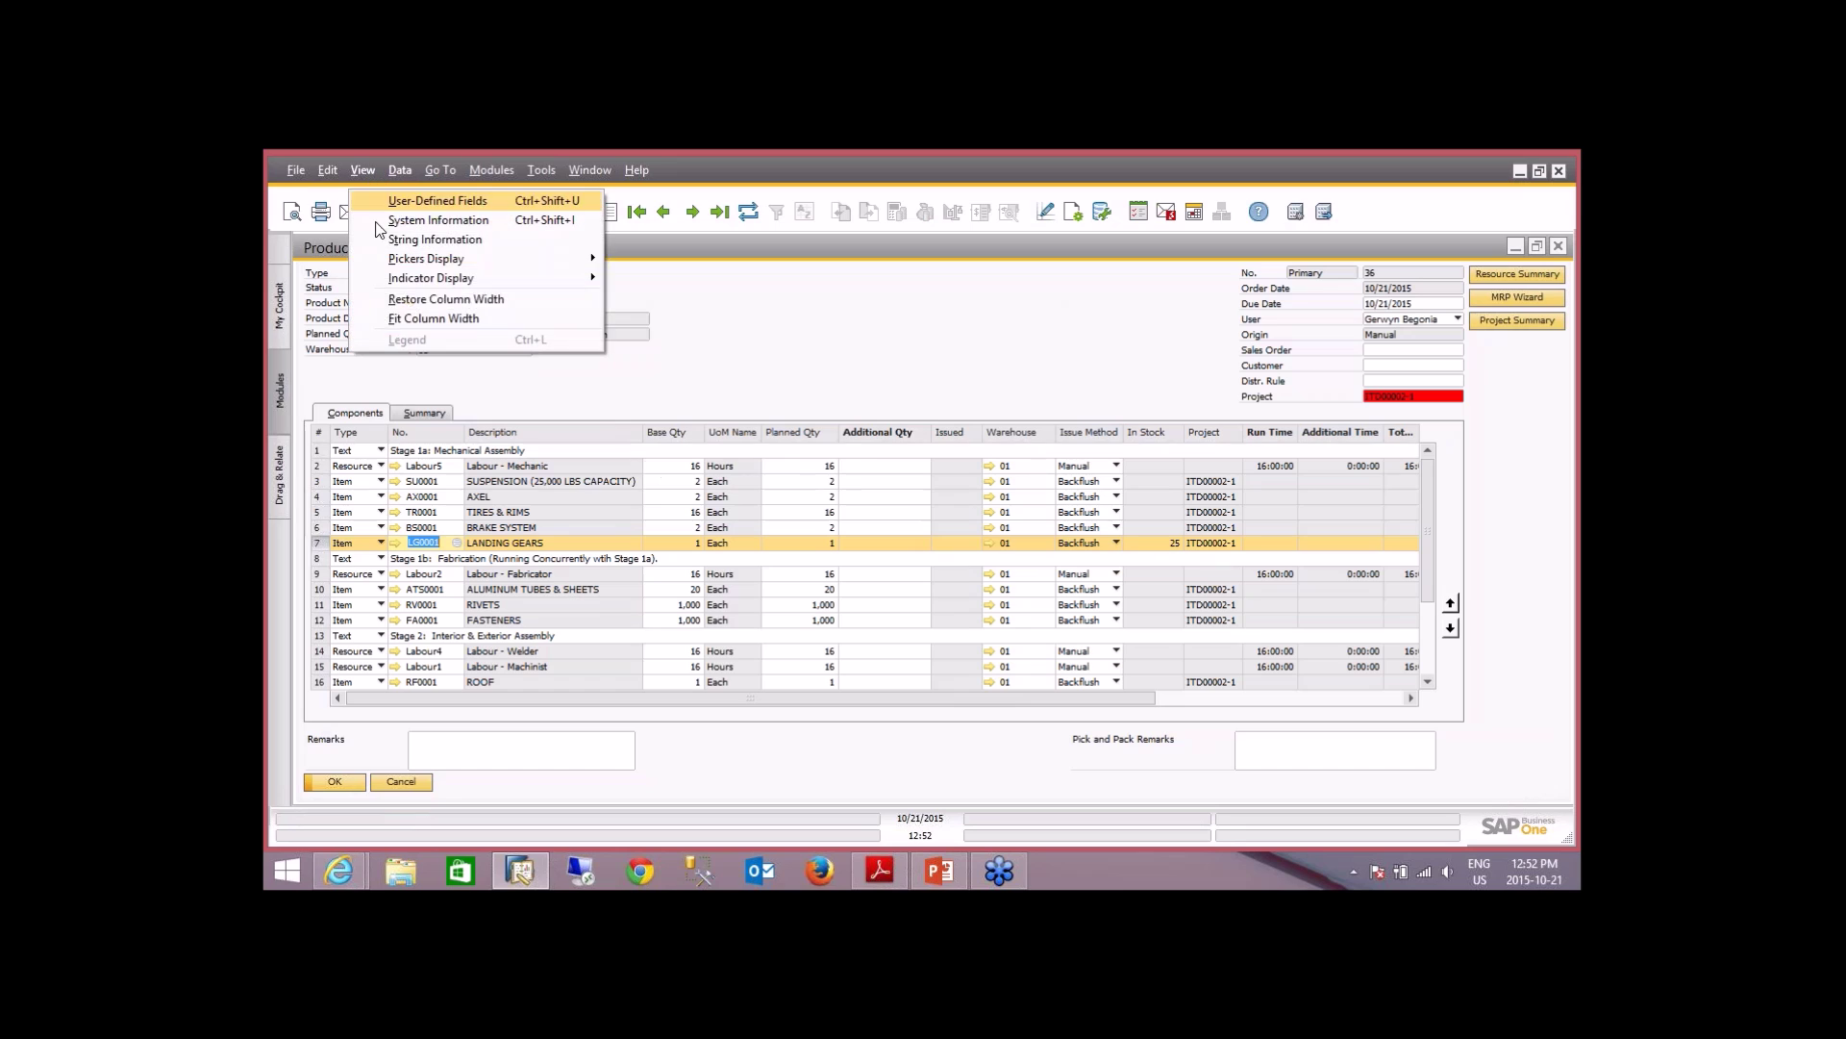
{"action": "left_click", "coordinate": [414, 319]}
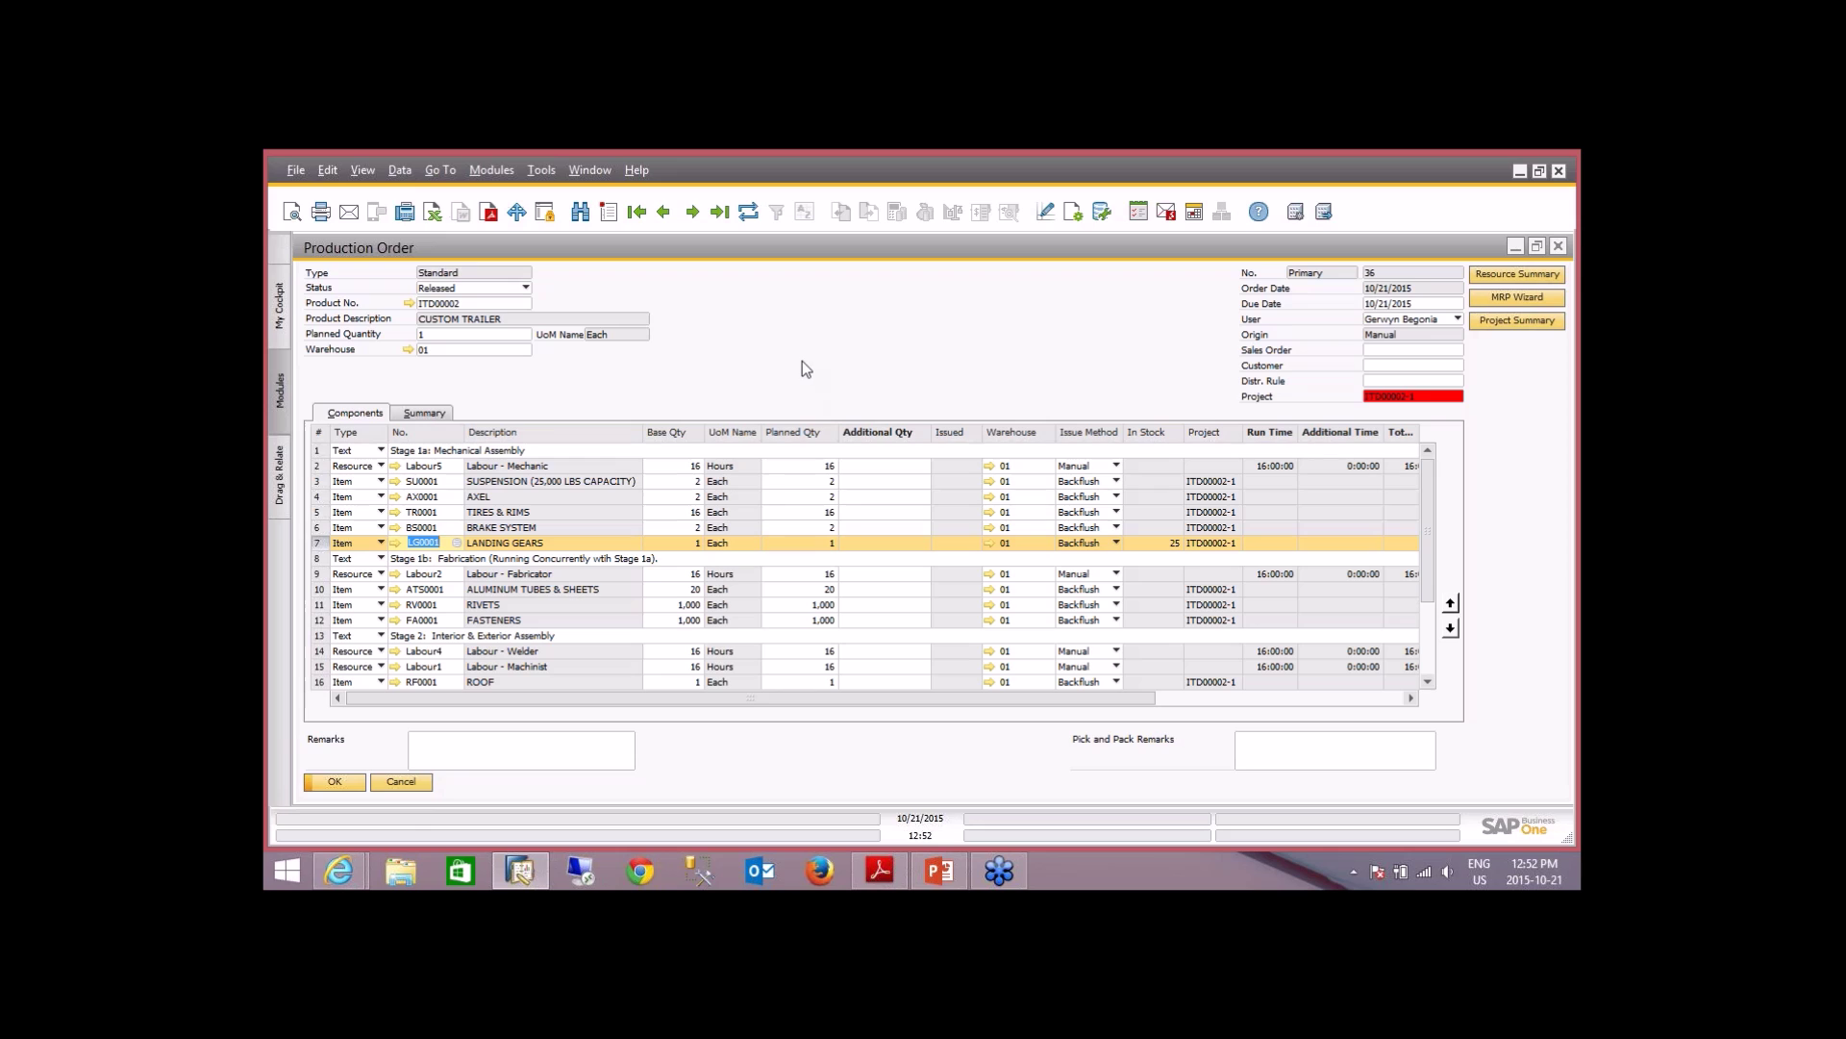
- Open an Issue for Production from the custom trailer's production order for its labour components
{"action": "left_click", "coordinate": [318, 467]}
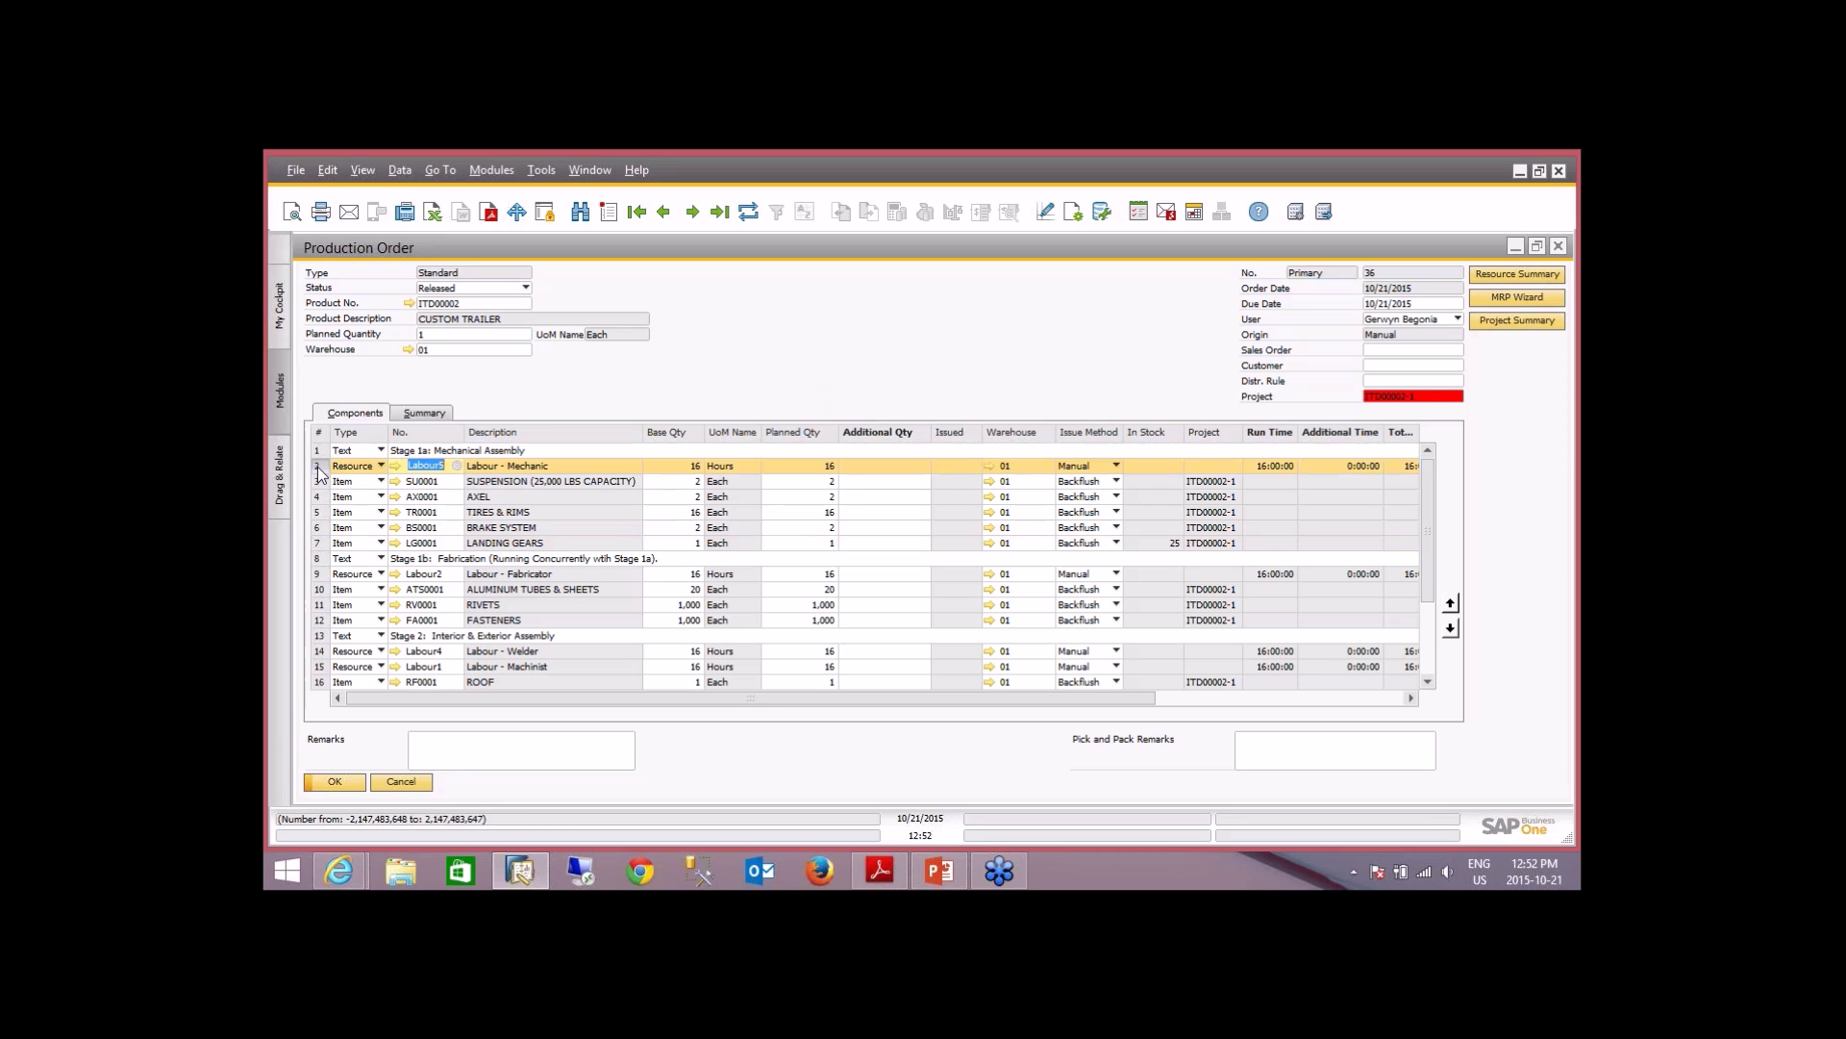
{"action": "right_click", "coordinate": [832, 354]}
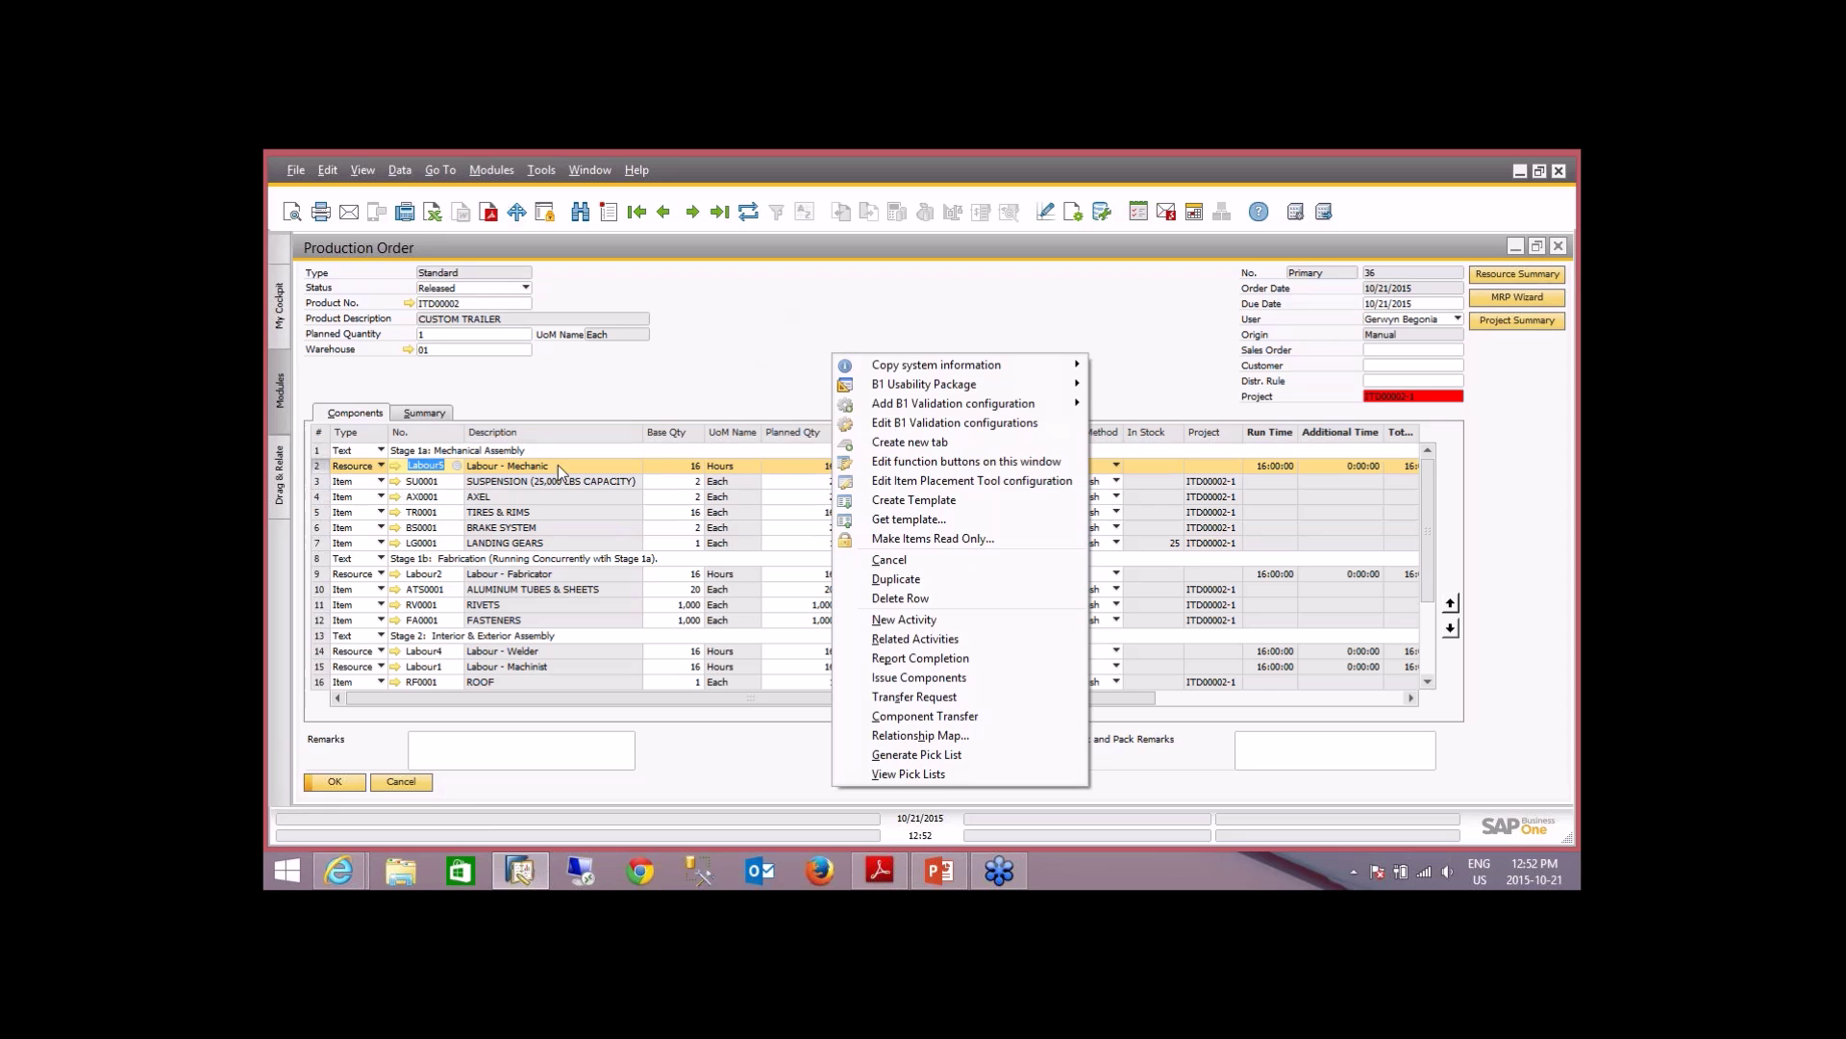
{"action": "left_click", "coordinate": [700, 380]}
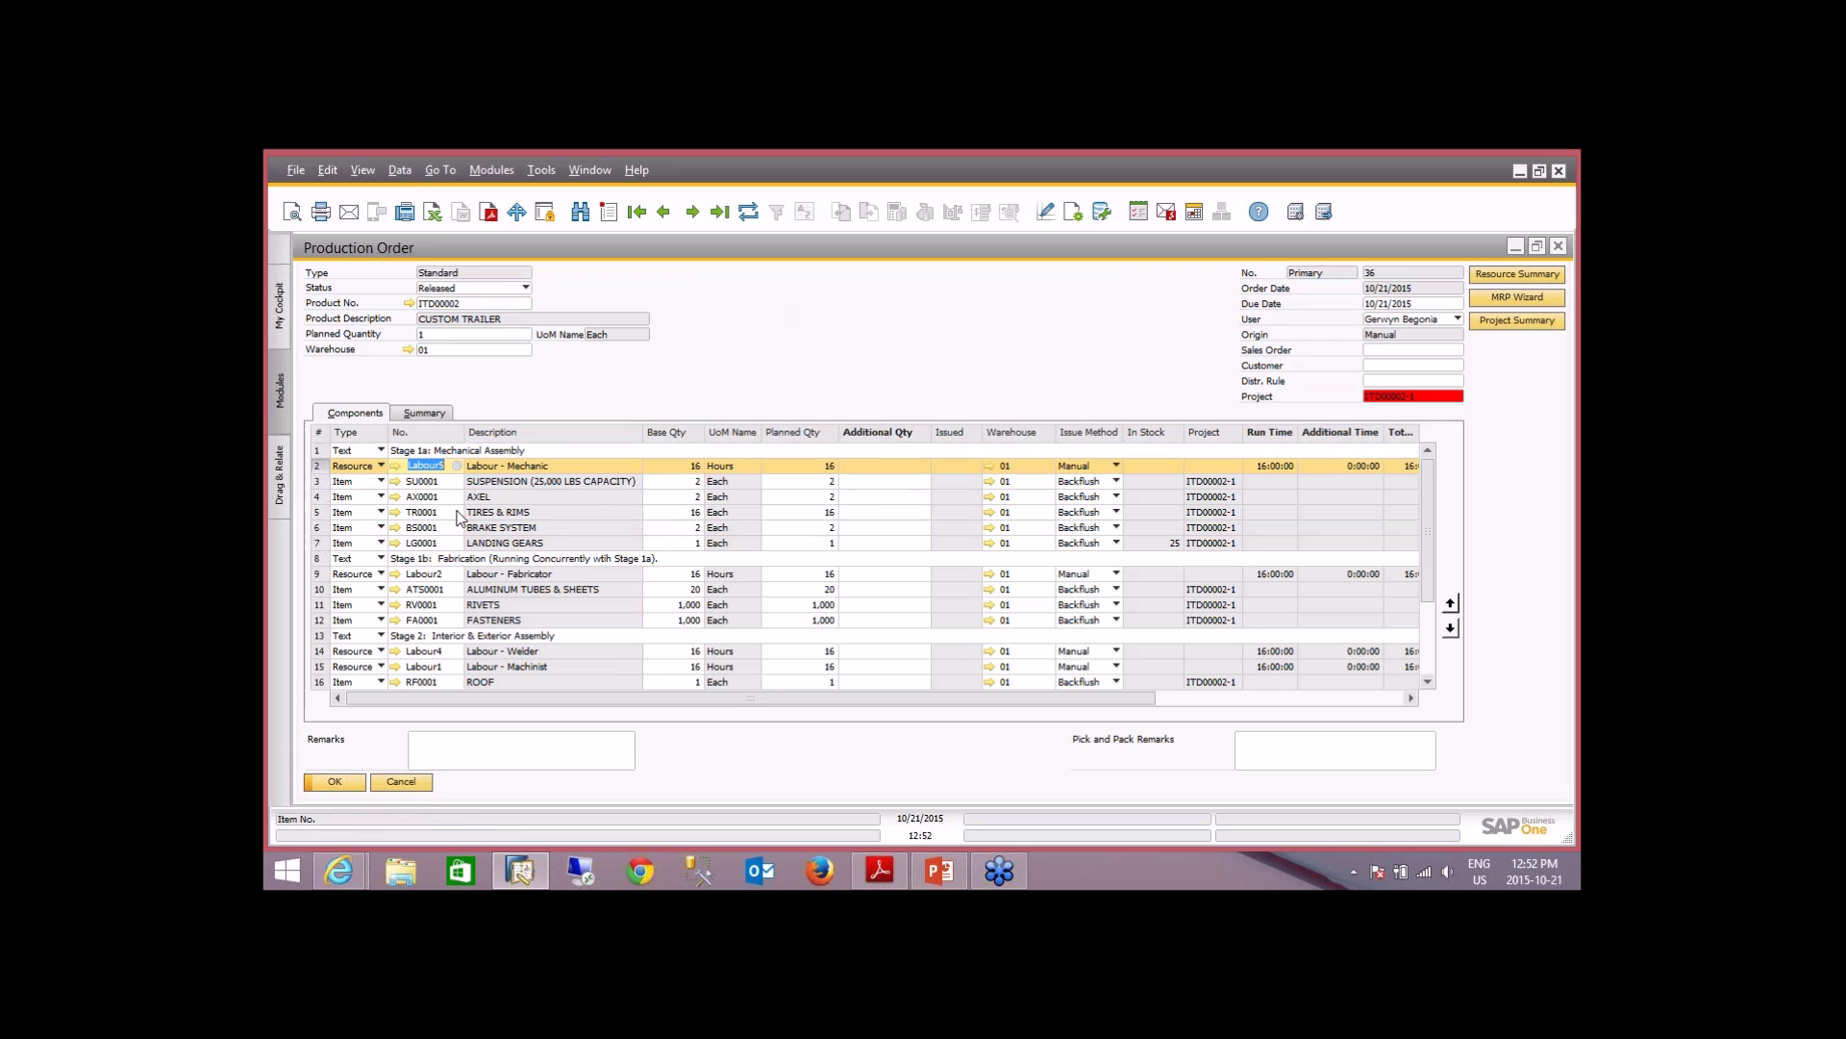
{"action": "right_click", "coordinate": [851, 337]}
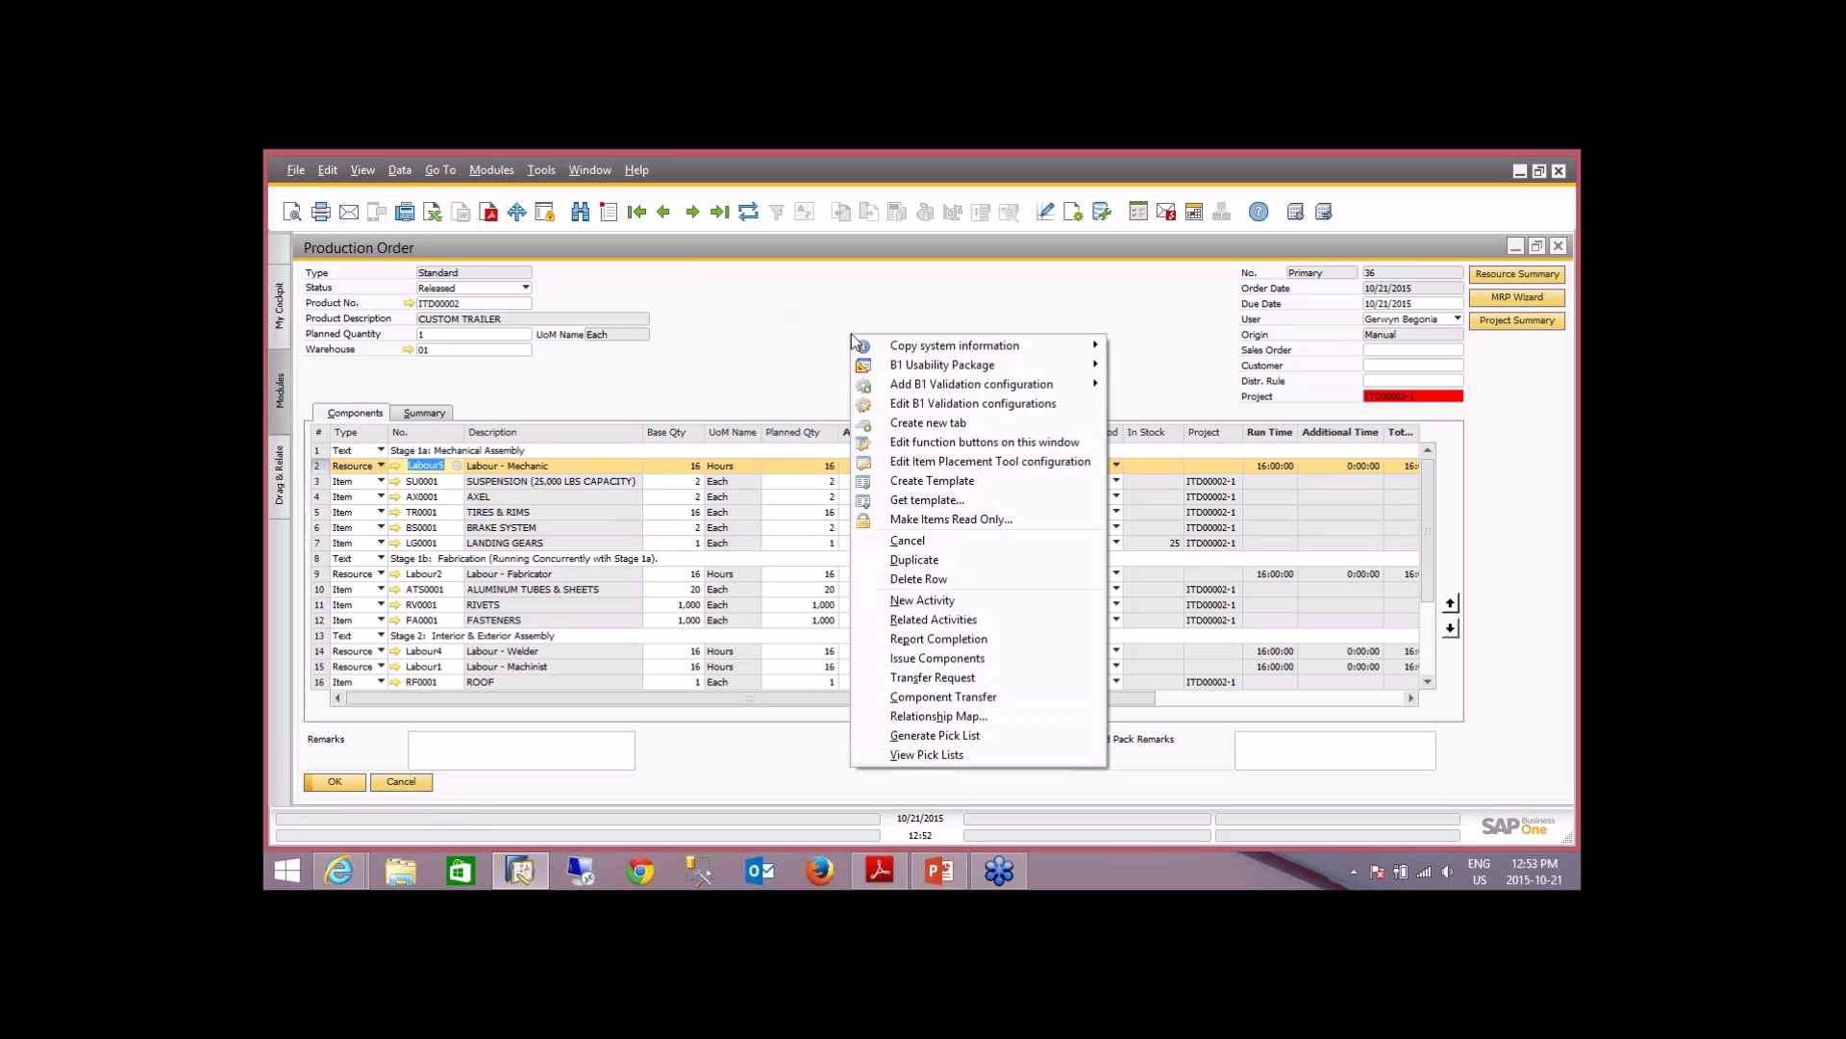
{"action": "left_click", "coordinate": [958, 666]}
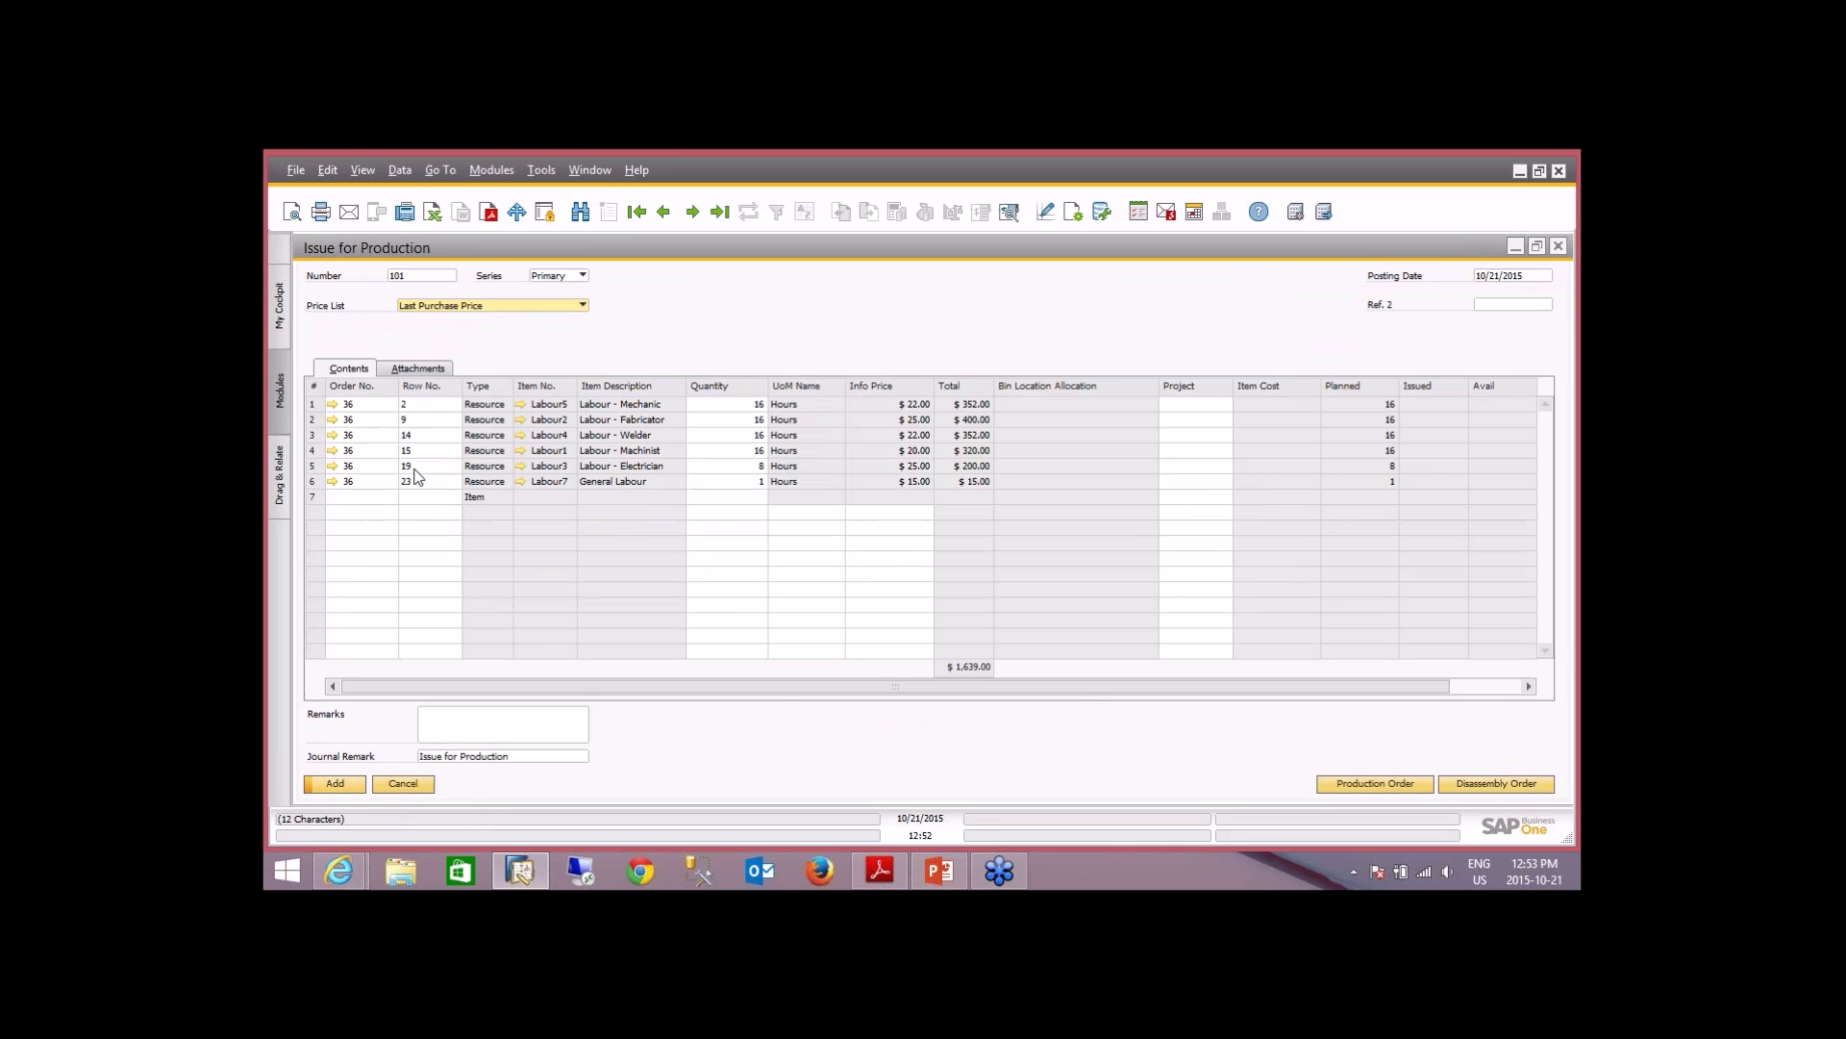
- Check the issue quantities for the mechanic, fabricator, welder, machinist, electrician and general labour lines
{"action": "left_click", "coordinate": [745, 406]}
{"action": "key", "text": "Down"}
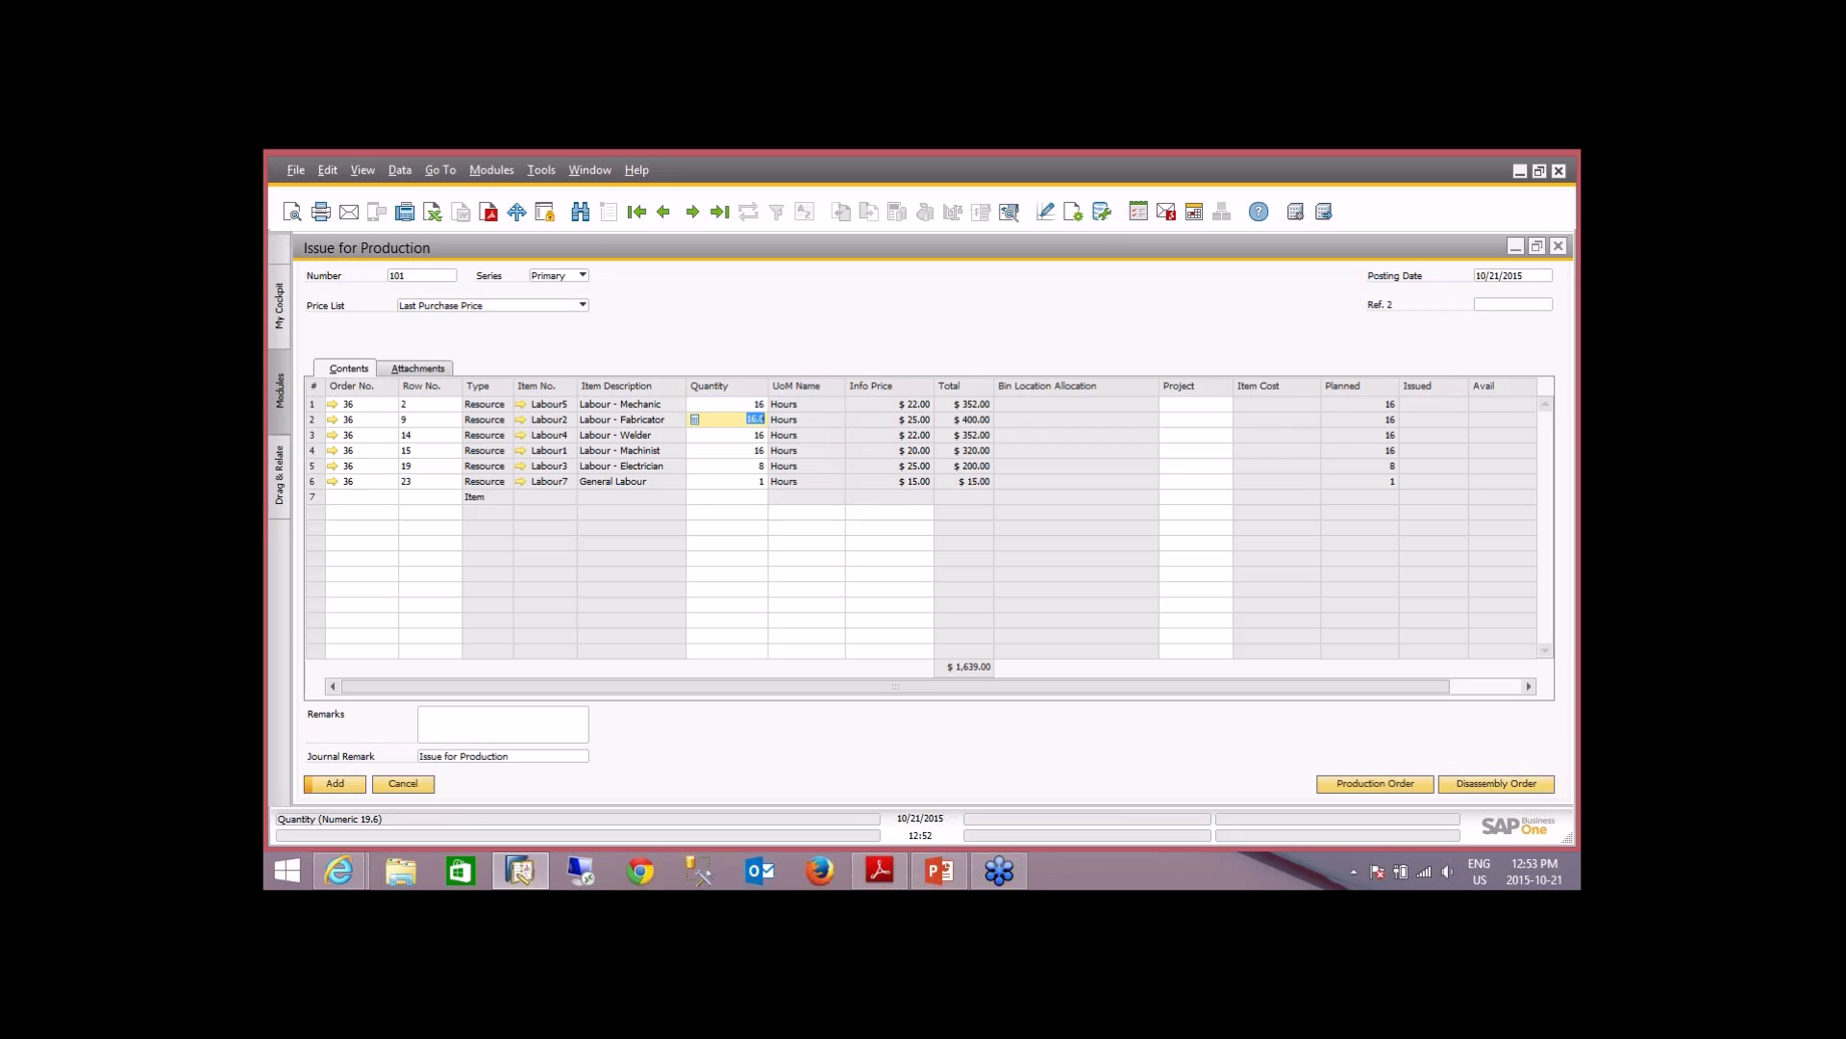
{"action": "key", "text": "Down"}
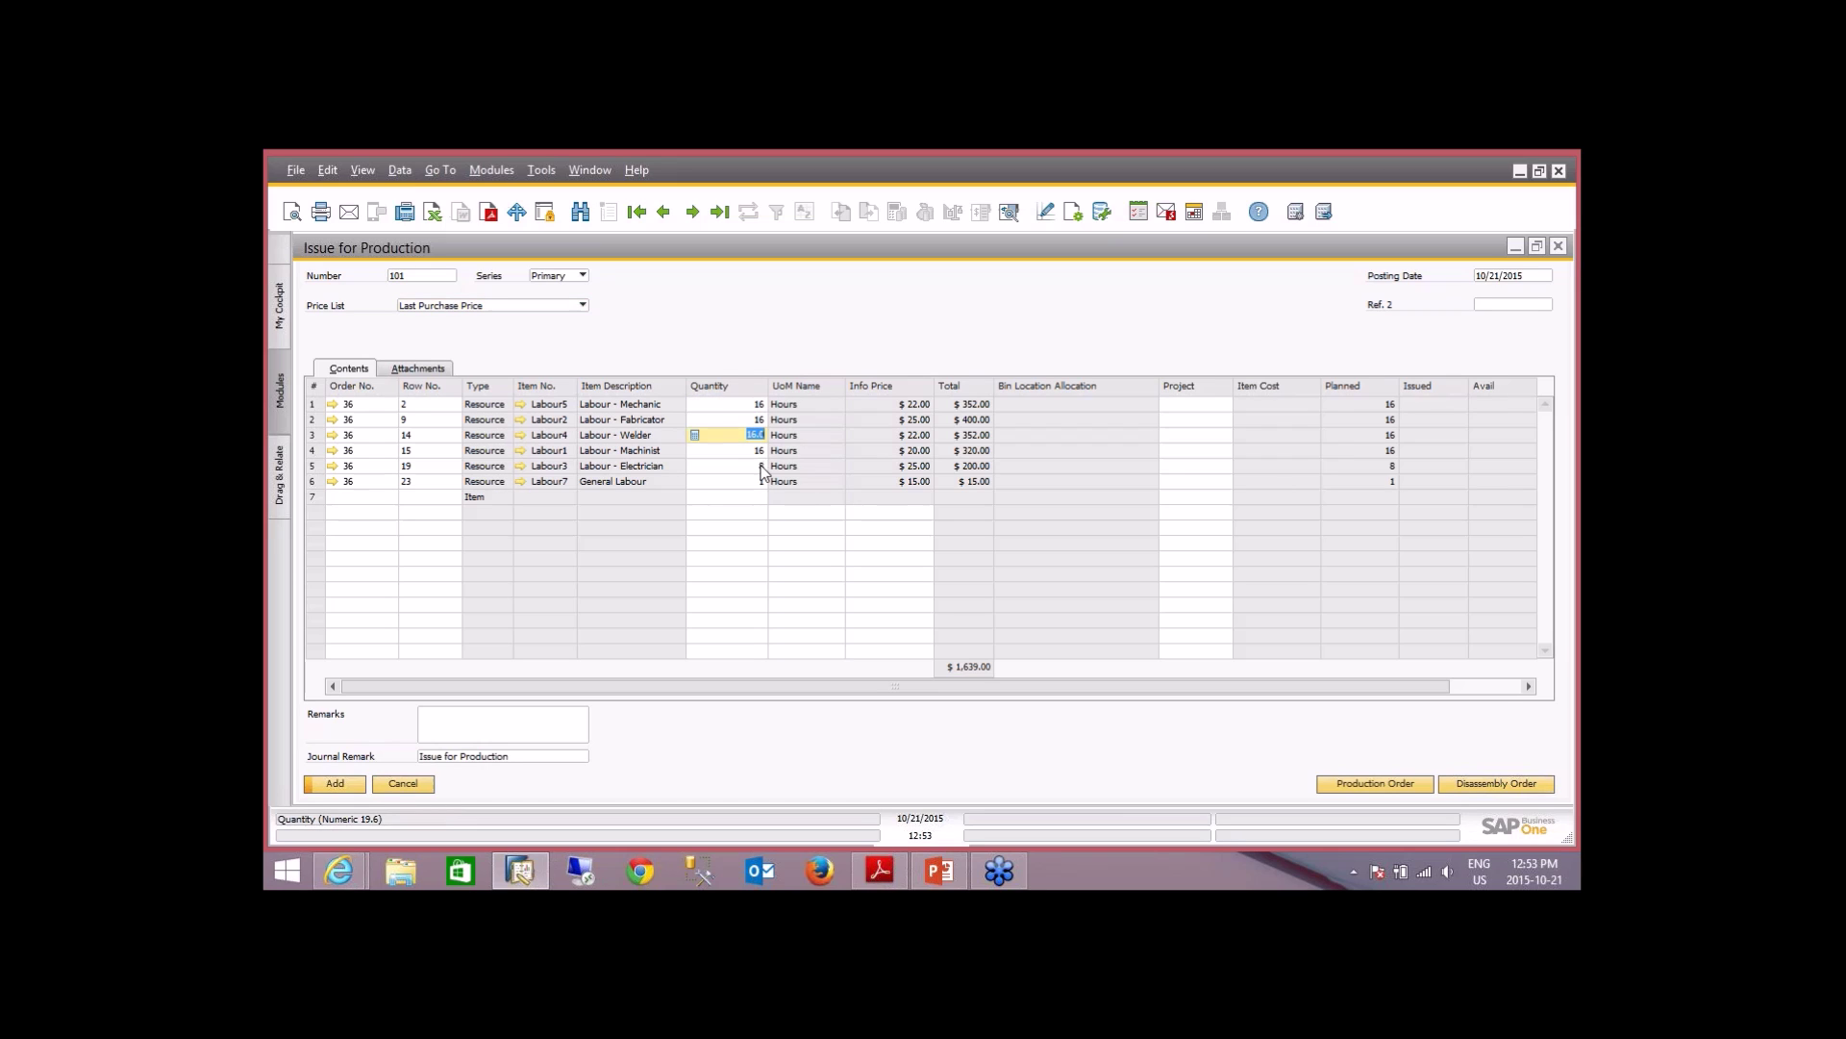
{"action": "left_click", "coordinate": [754, 454]}
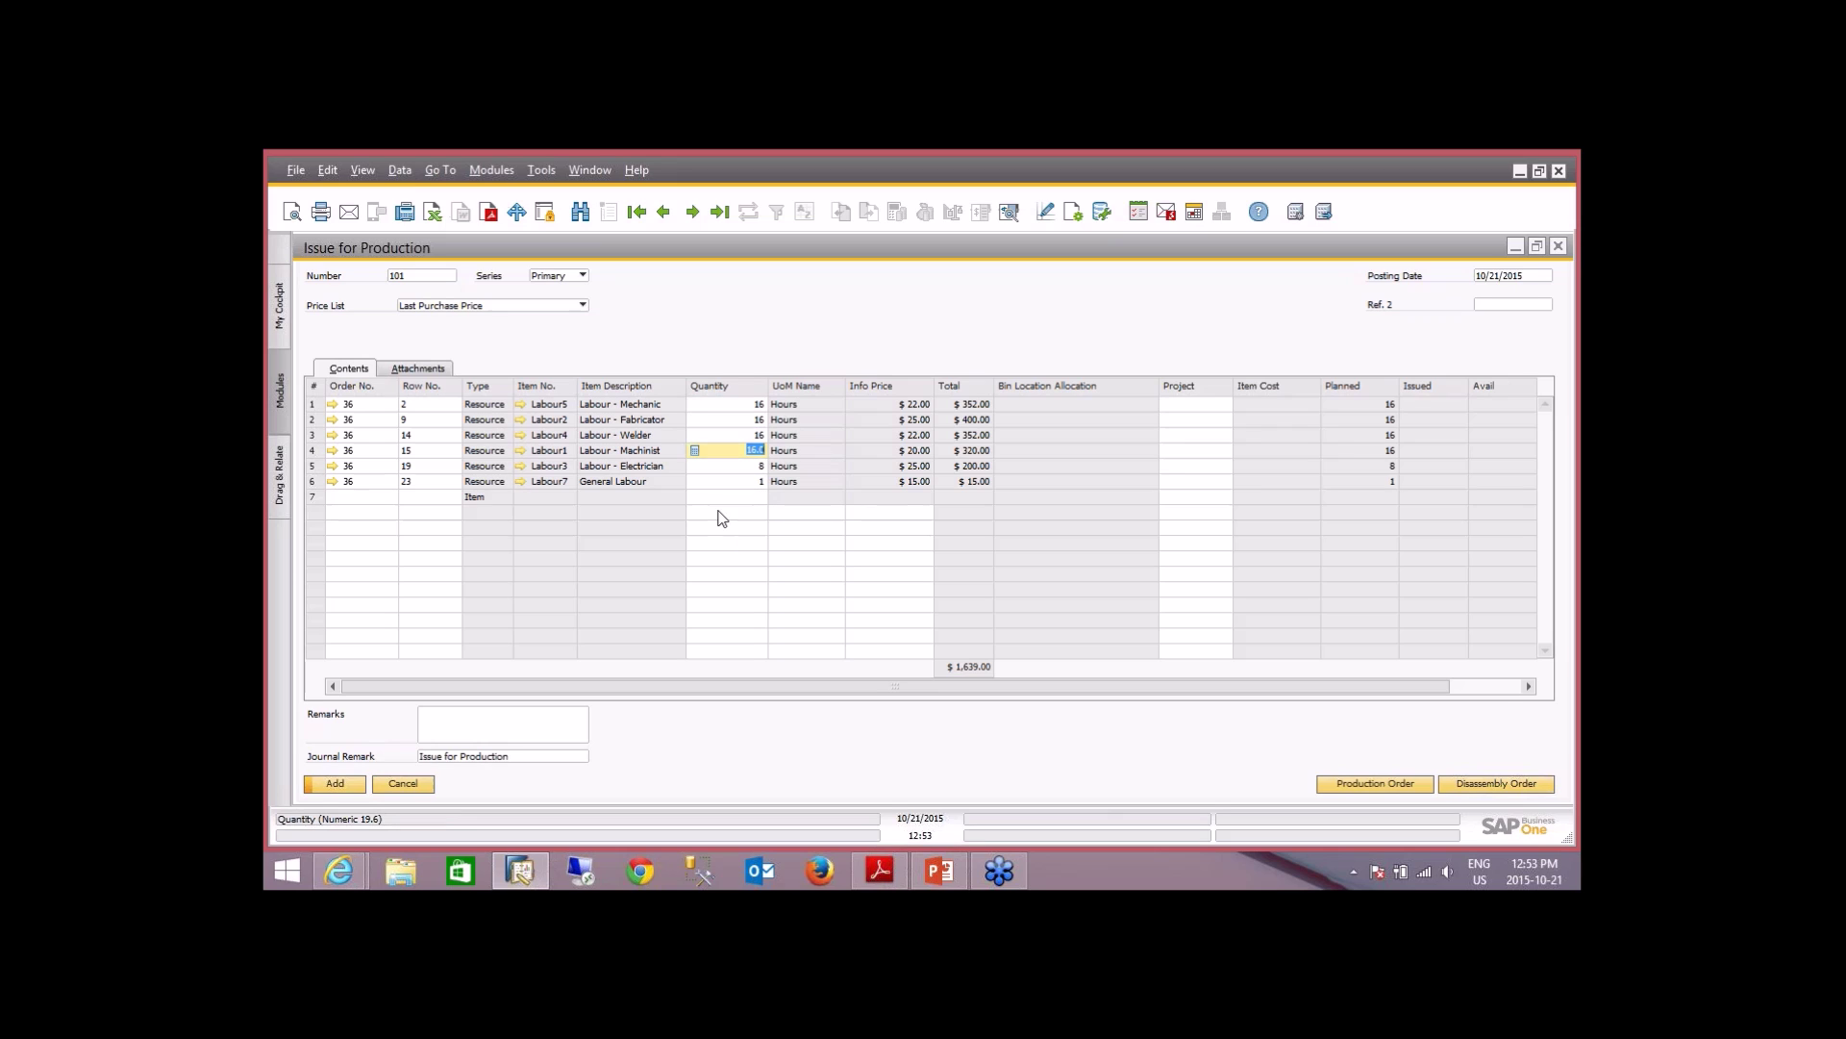
{"action": "left_click", "coordinate": [749, 467]}
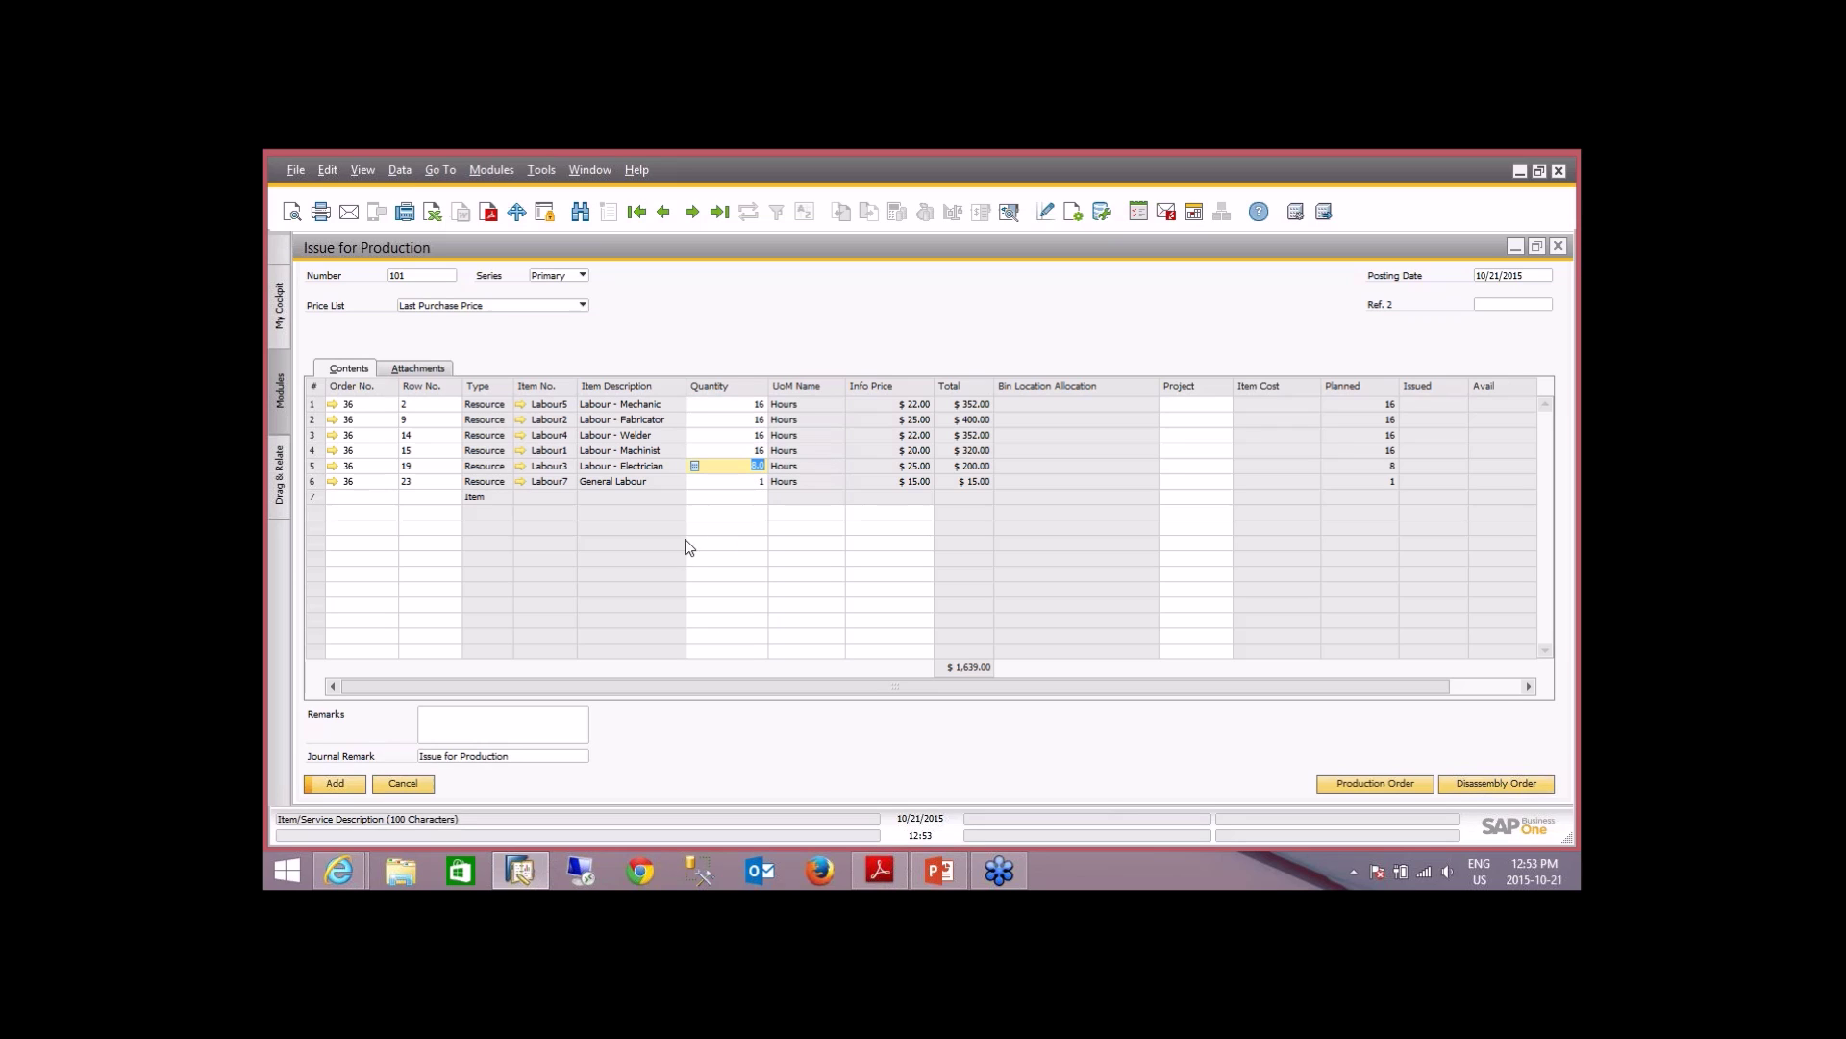
{"action": "left_click", "coordinate": [723, 485]}
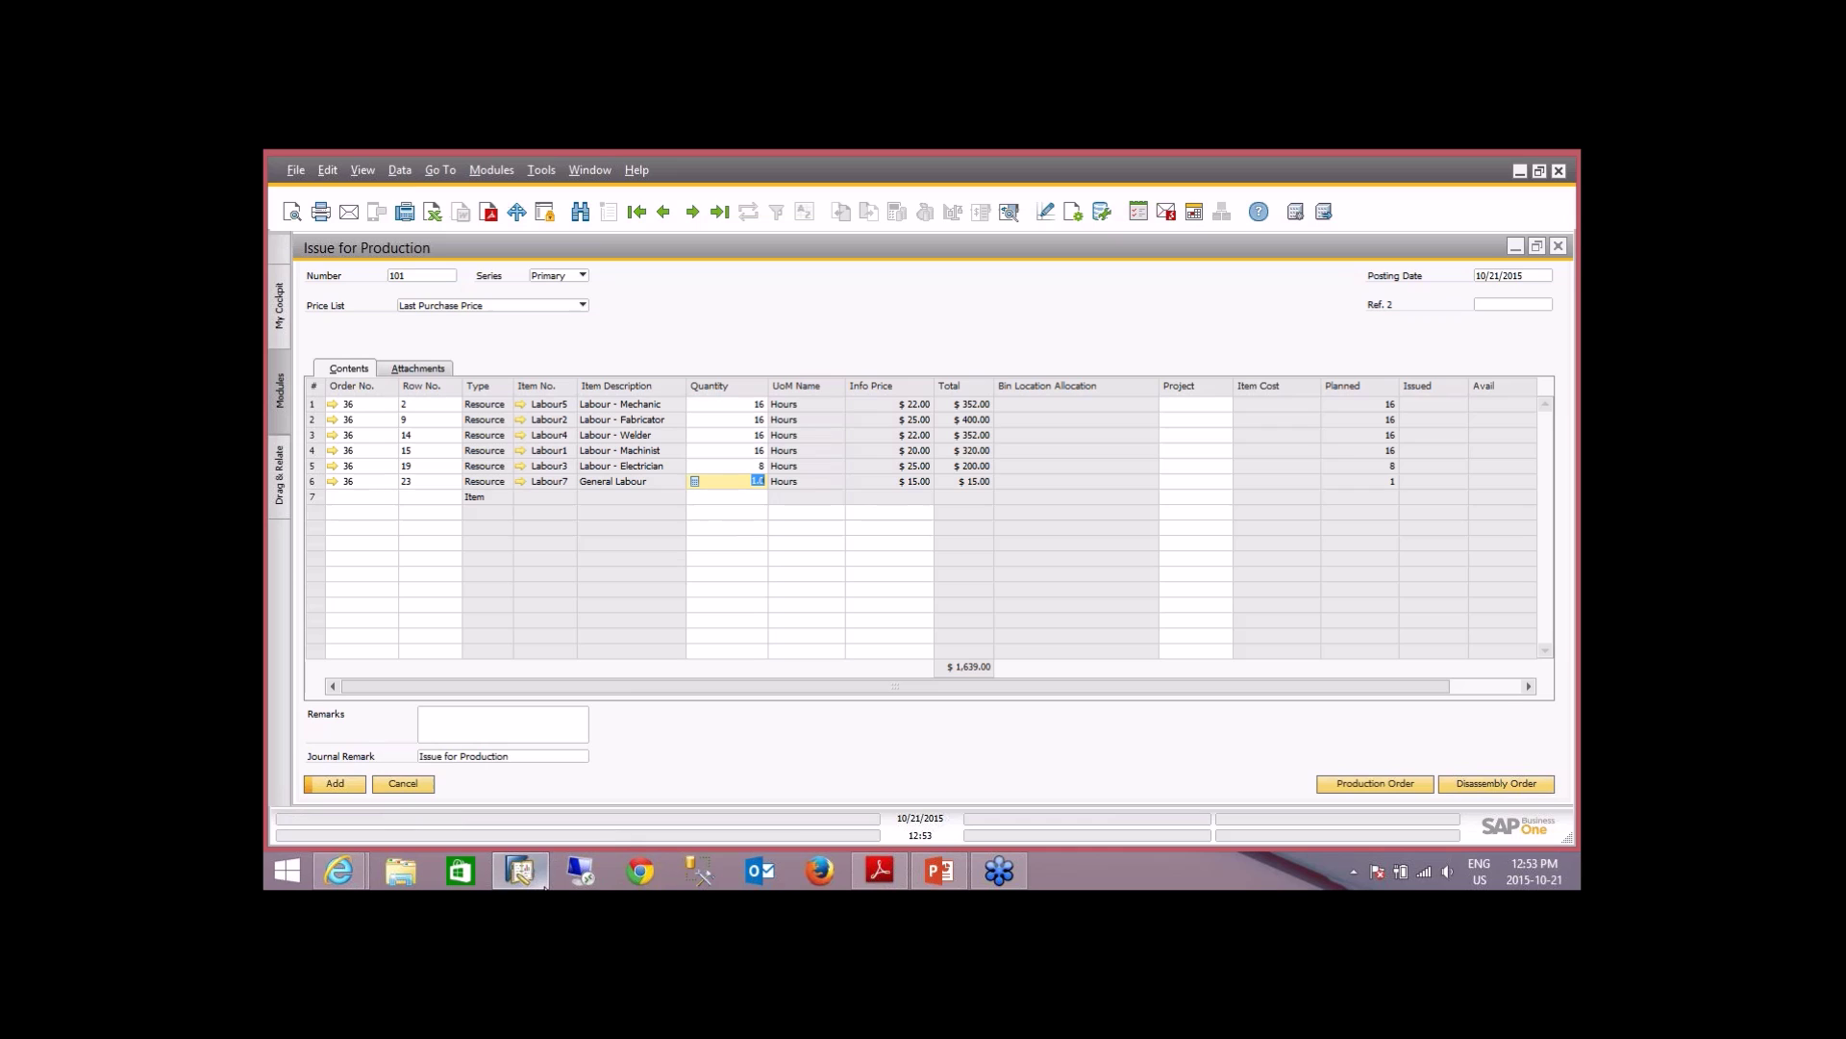
{"action": "mouse_move", "coordinate": [543, 886]}
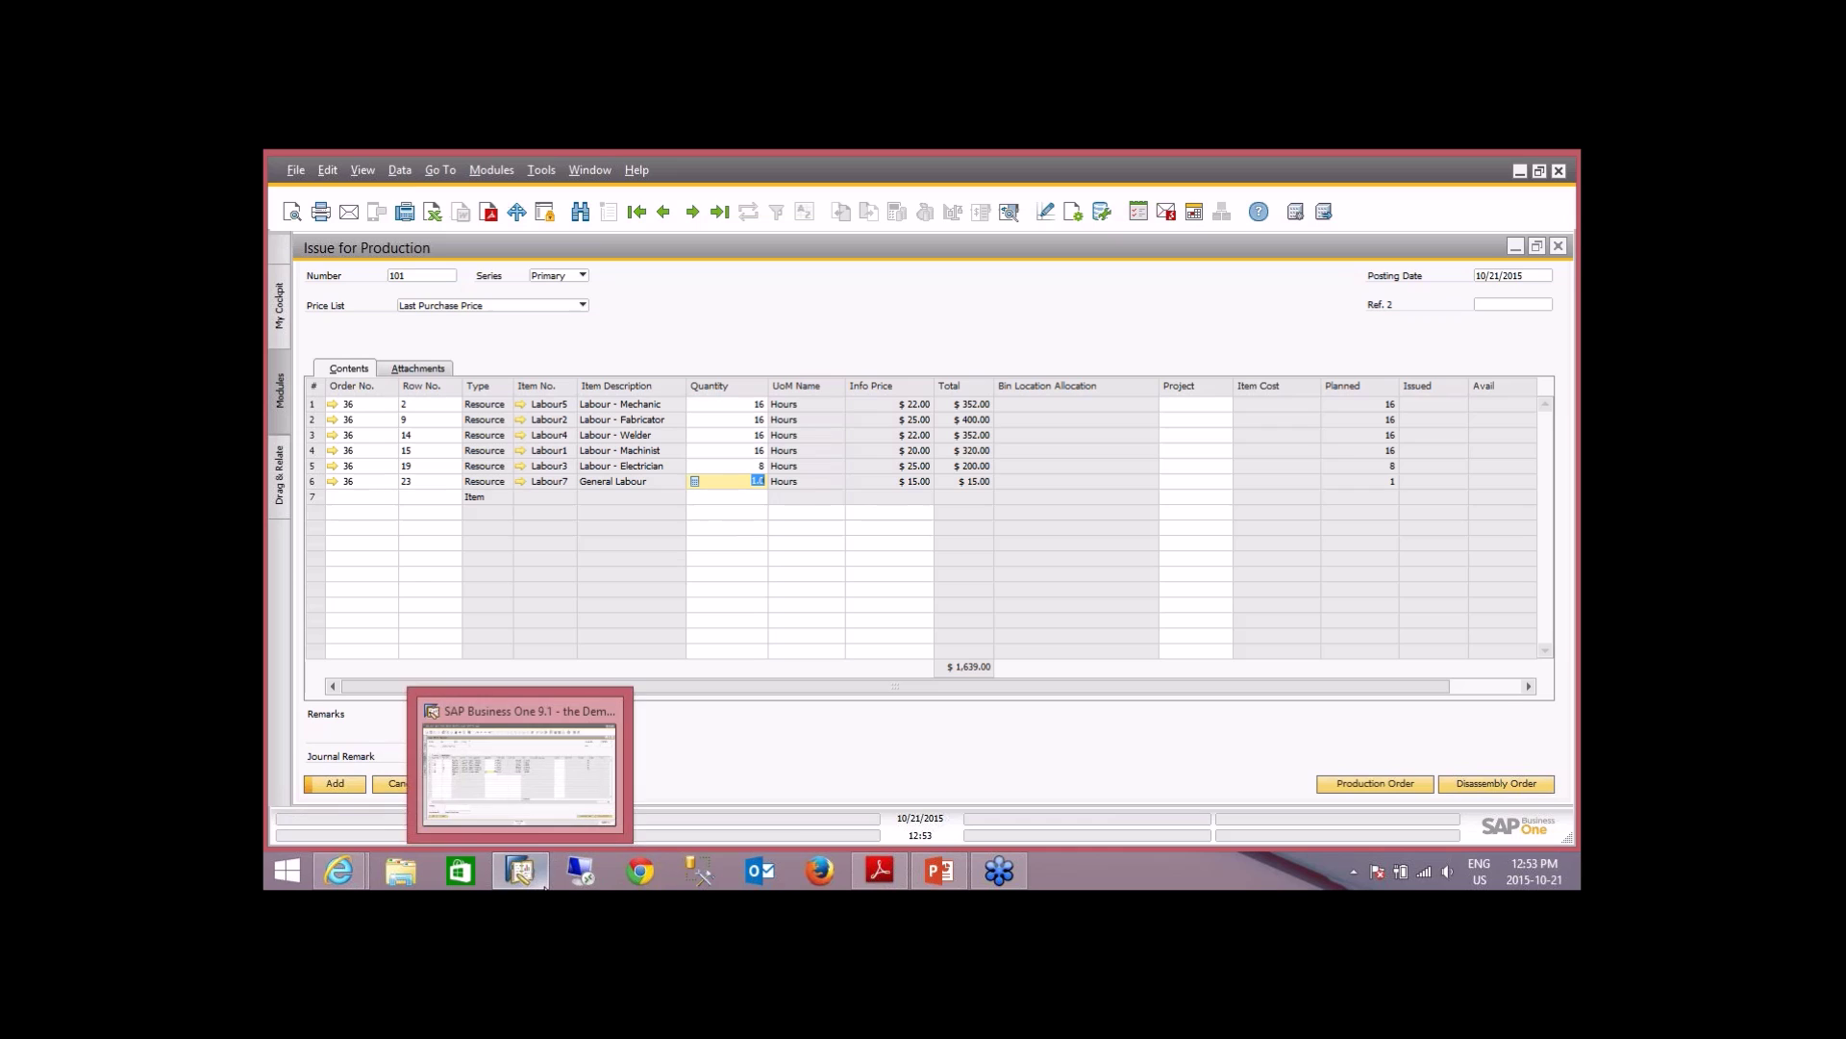
{"action": "left_click", "coordinate": [744, 407]}
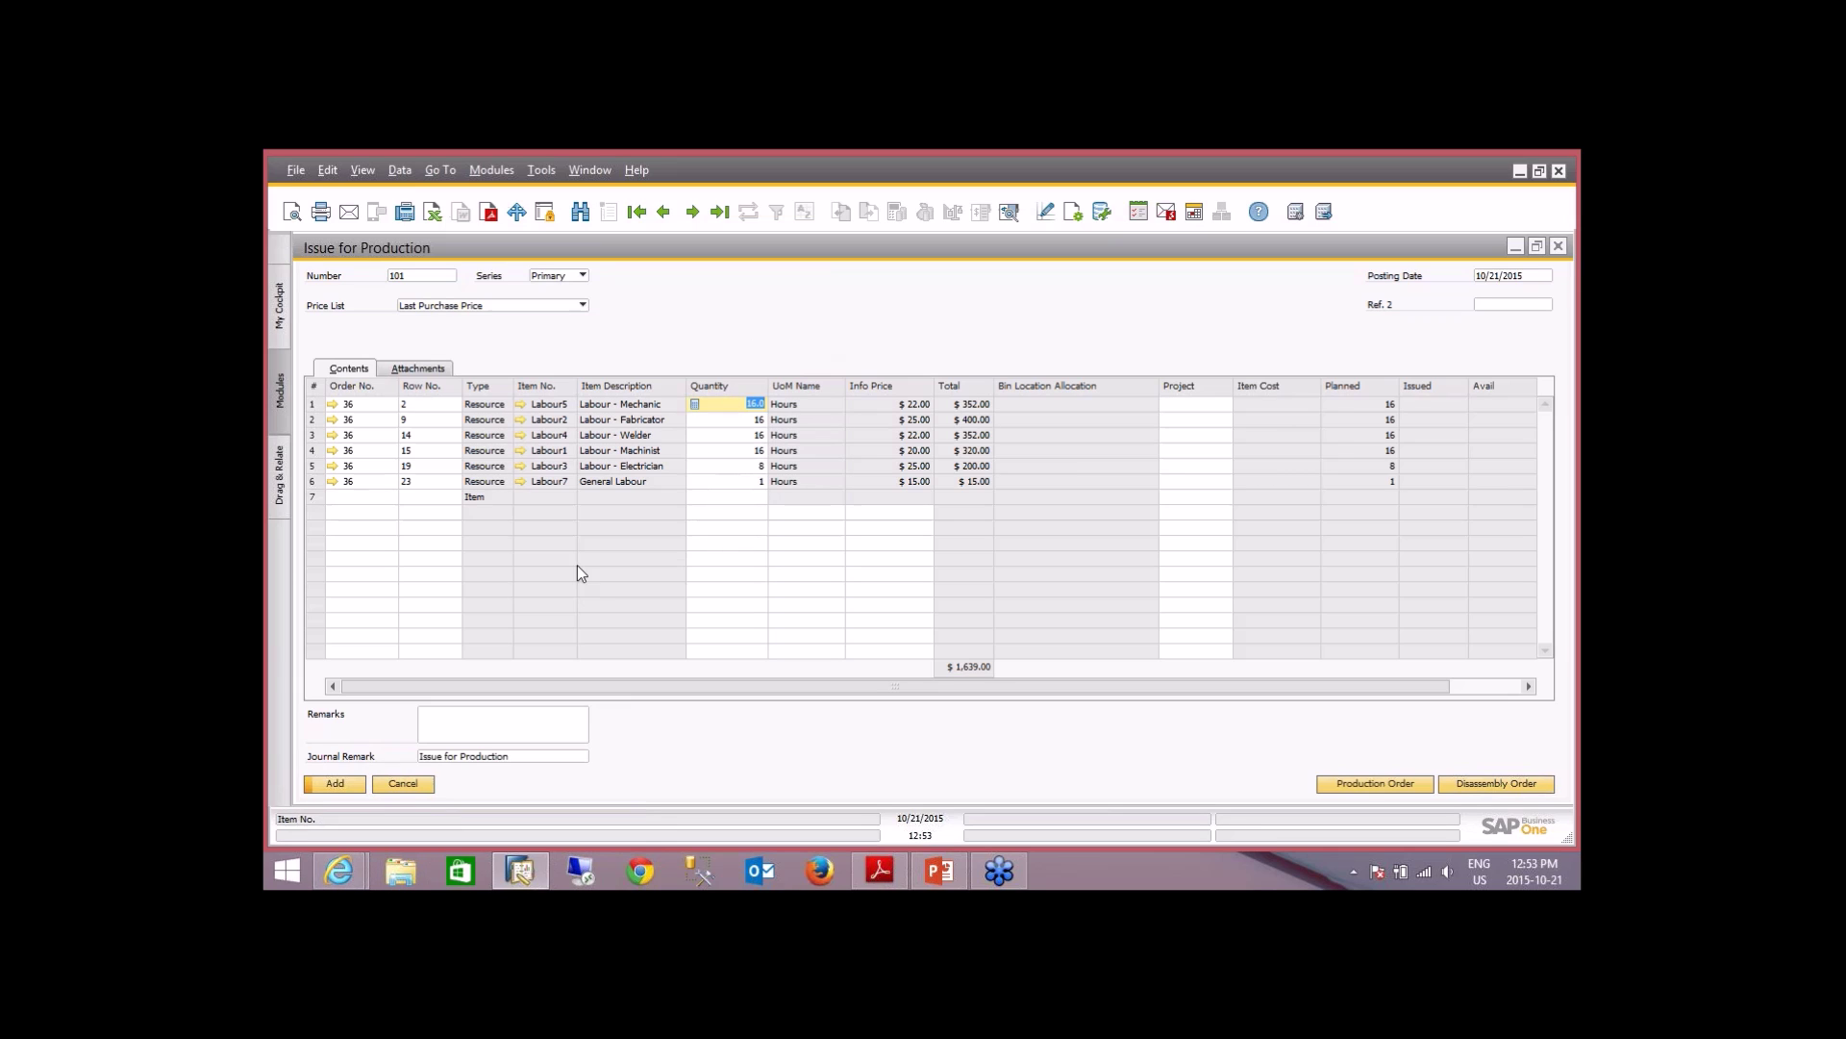
- Add the Issue for Production with all labour lines and close the issue form
{"action": "left_click", "coordinate": [330, 782]}
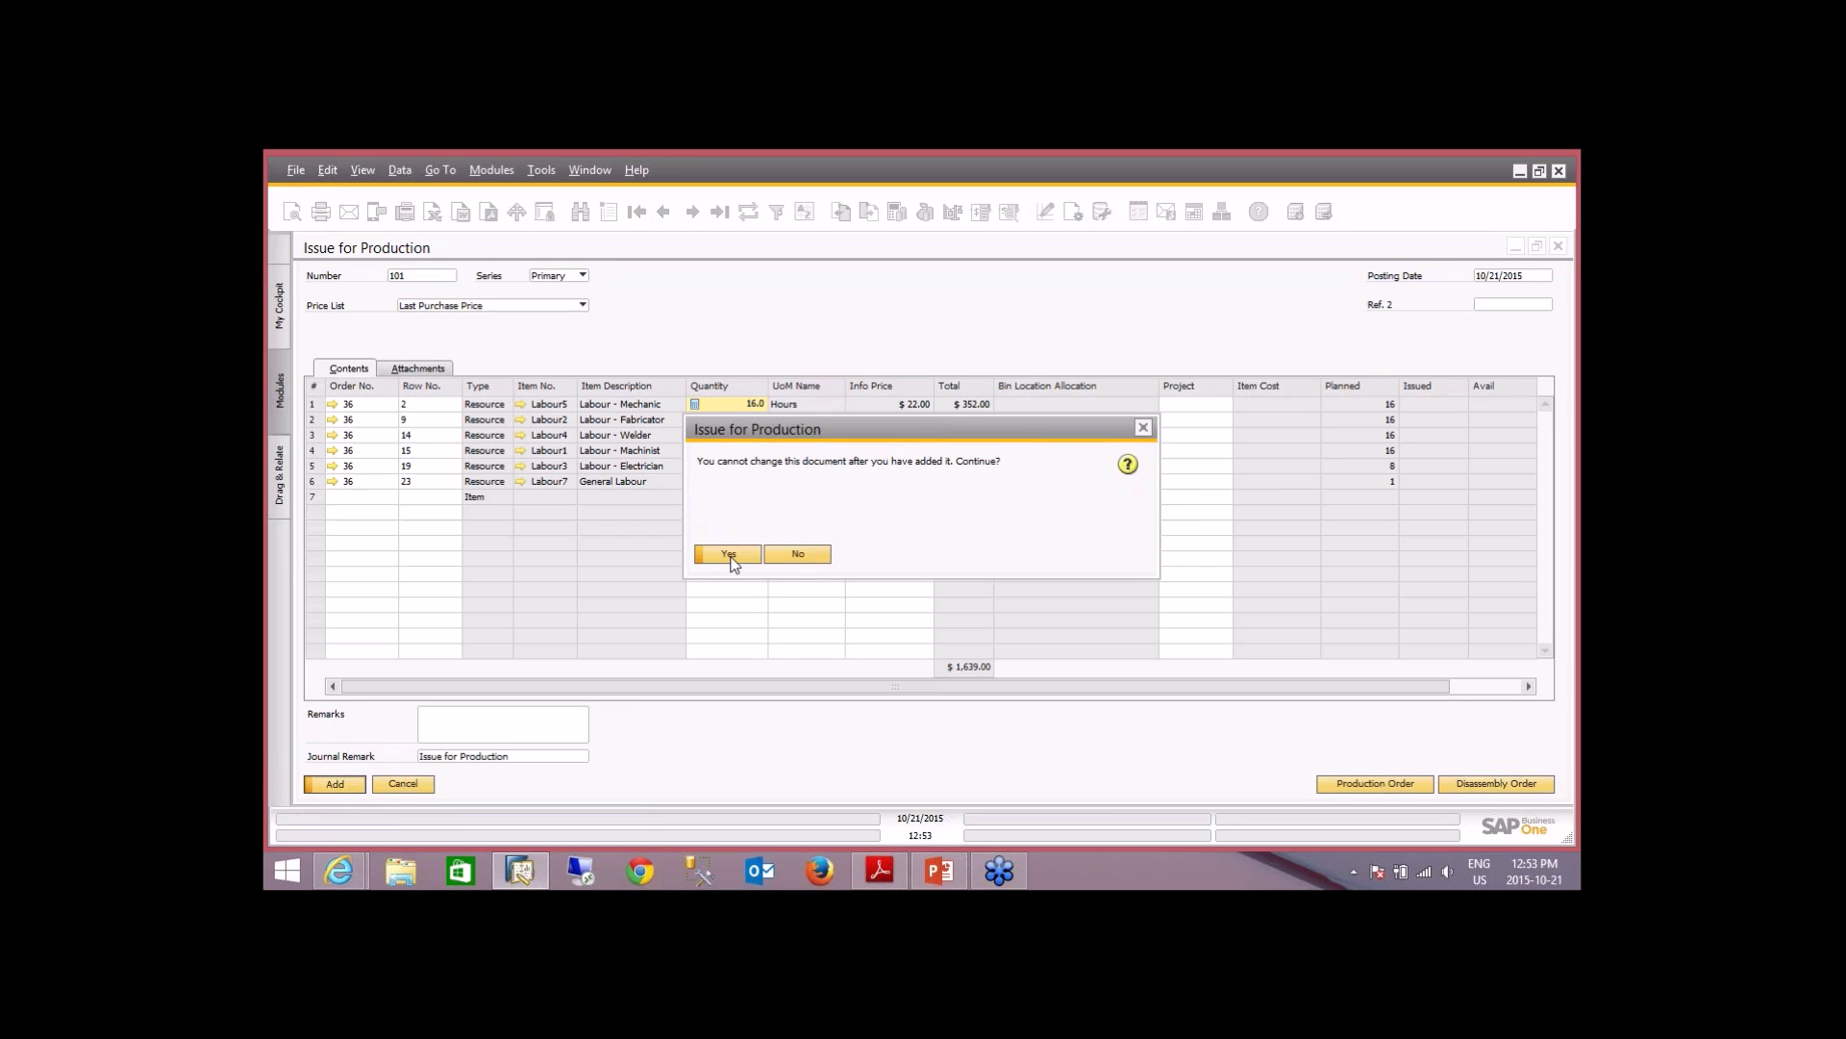
{"action": "left_click", "coordinate": [728, 554]}
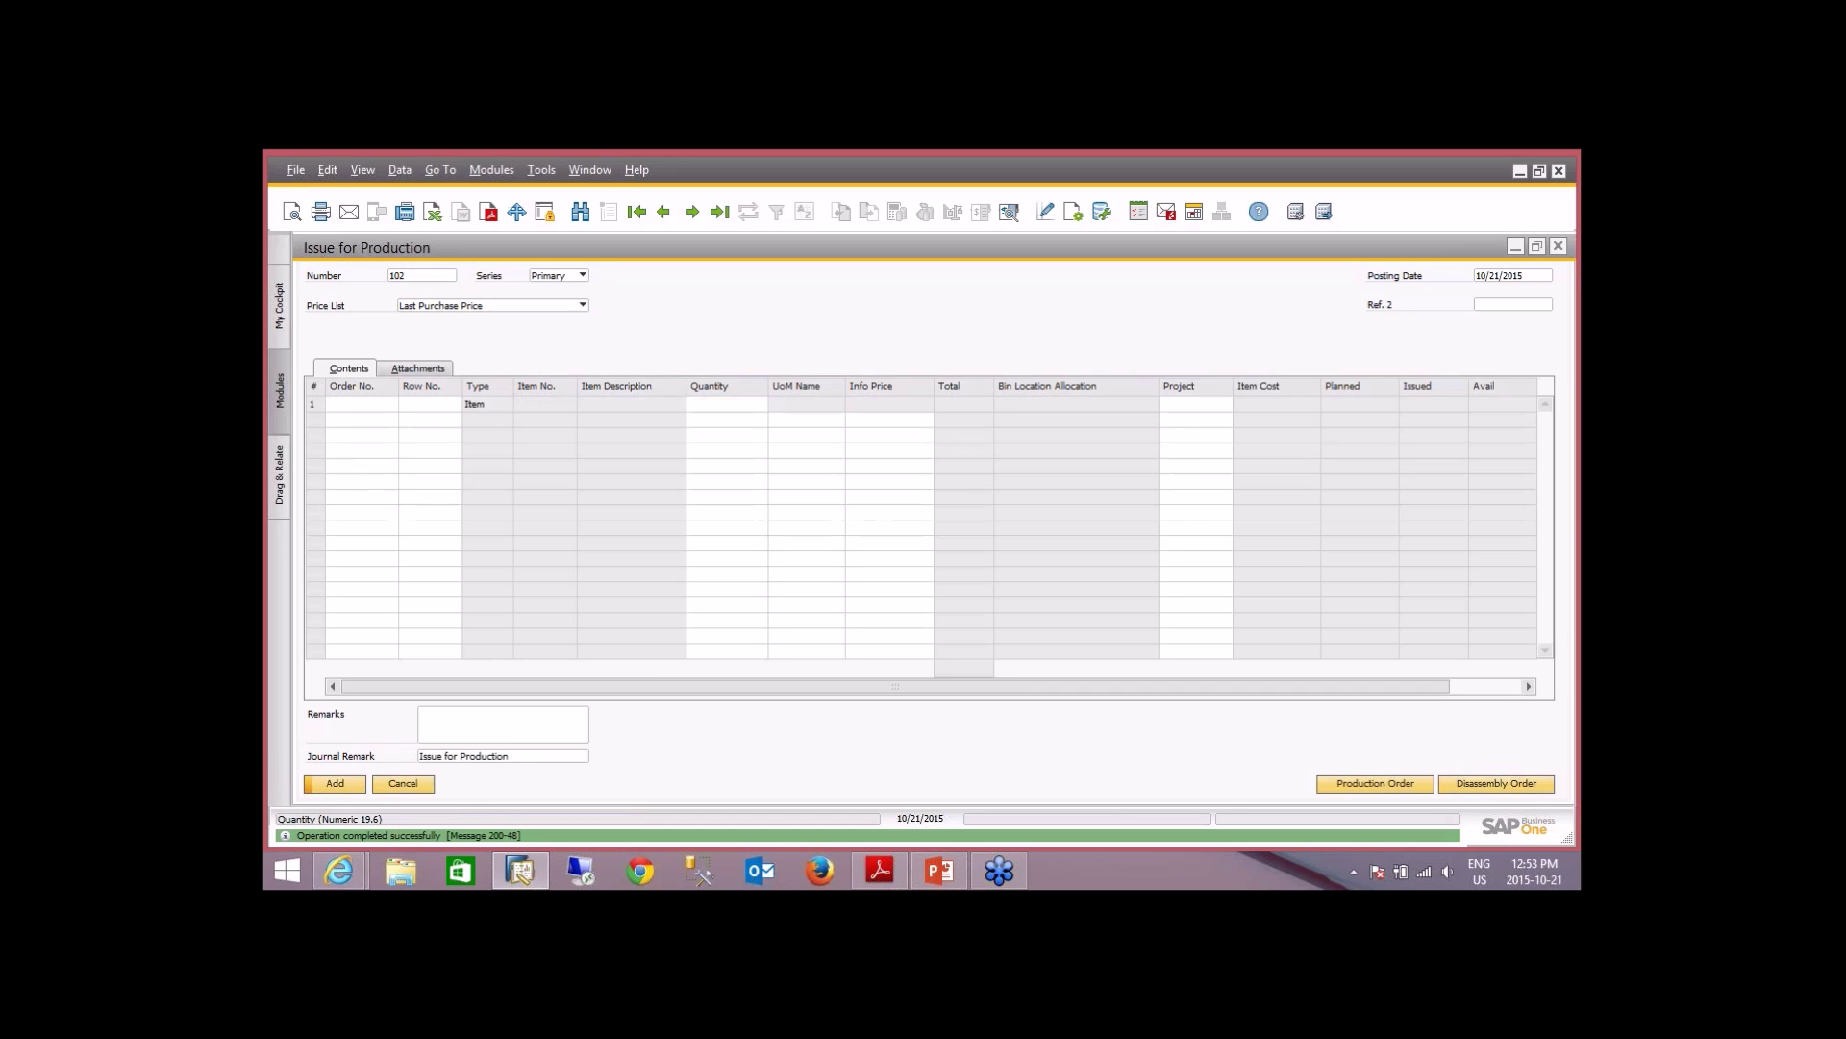
{"action": "left_click", "coordinate": [415, 785]}
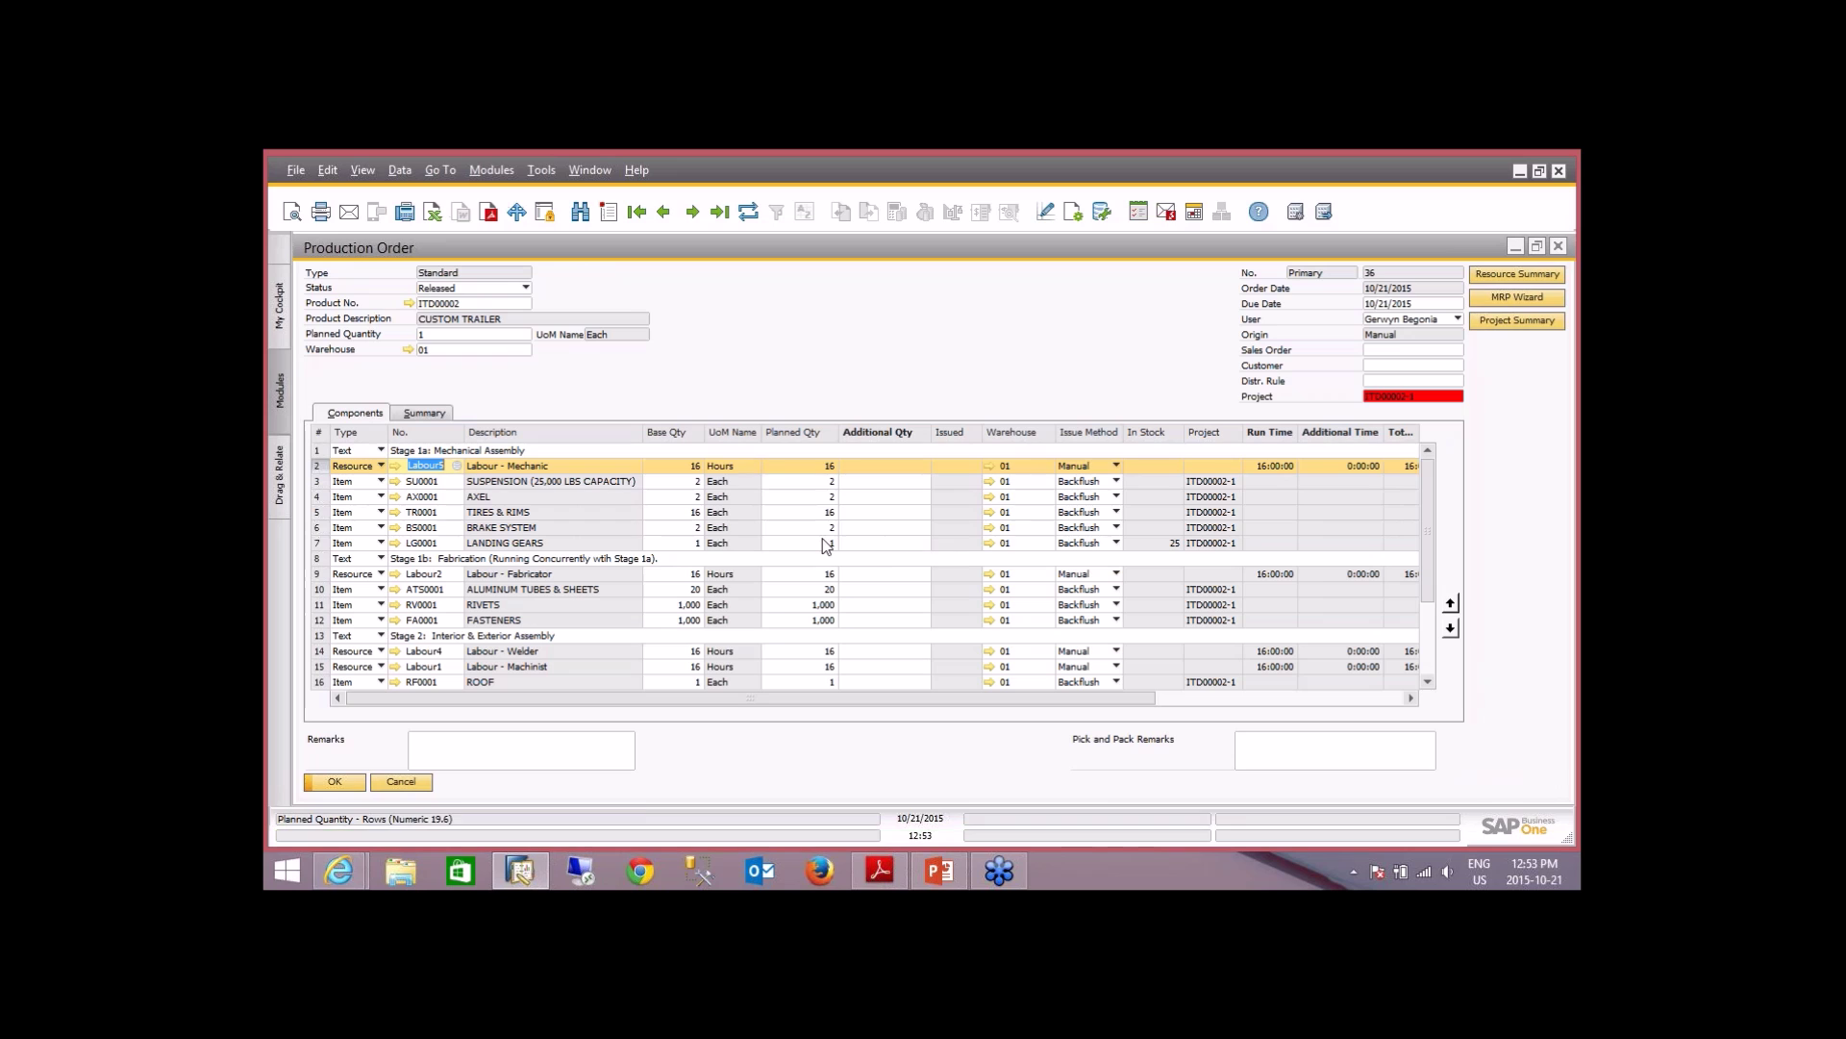
- Close the production order and reopen the most recent one from the Production module
{"action": "left_click", "coordinate": [336, 781]}
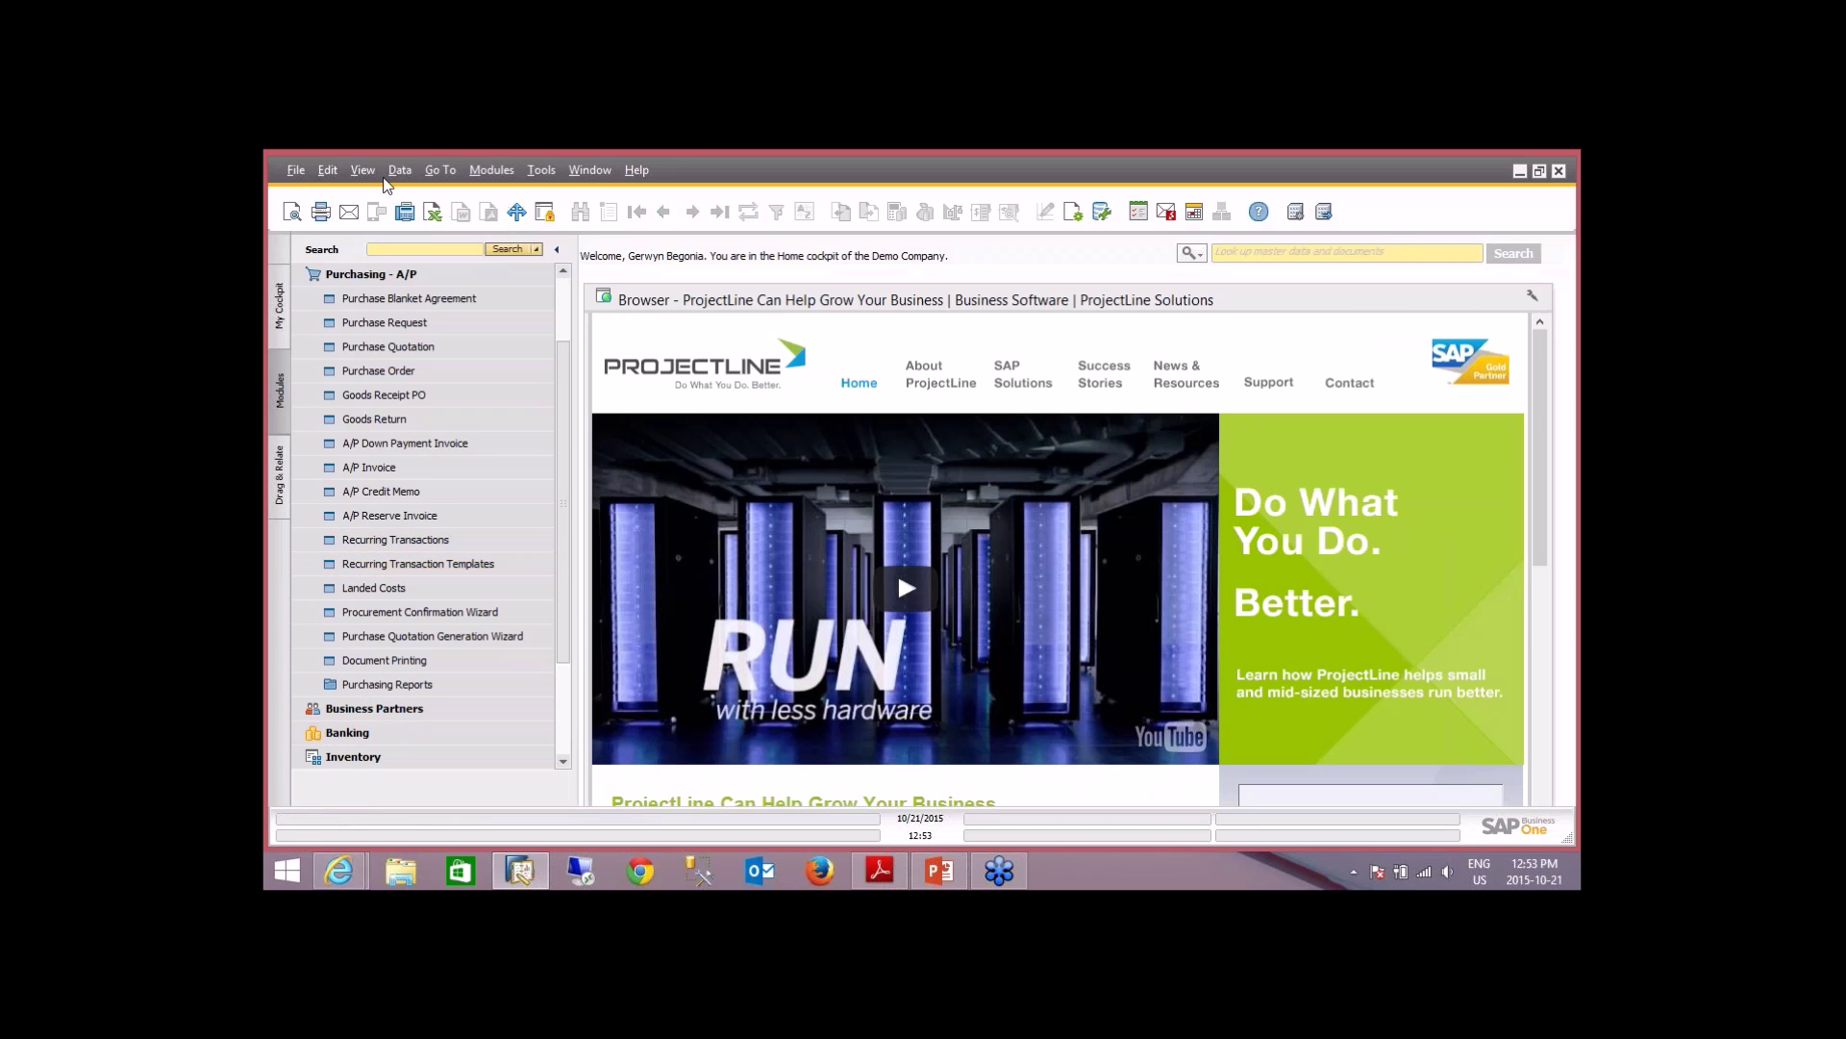
{"action": "left_click", "coordinate": [397, 275]}
{"action": "left_click", "coordinate": [420, 492]}
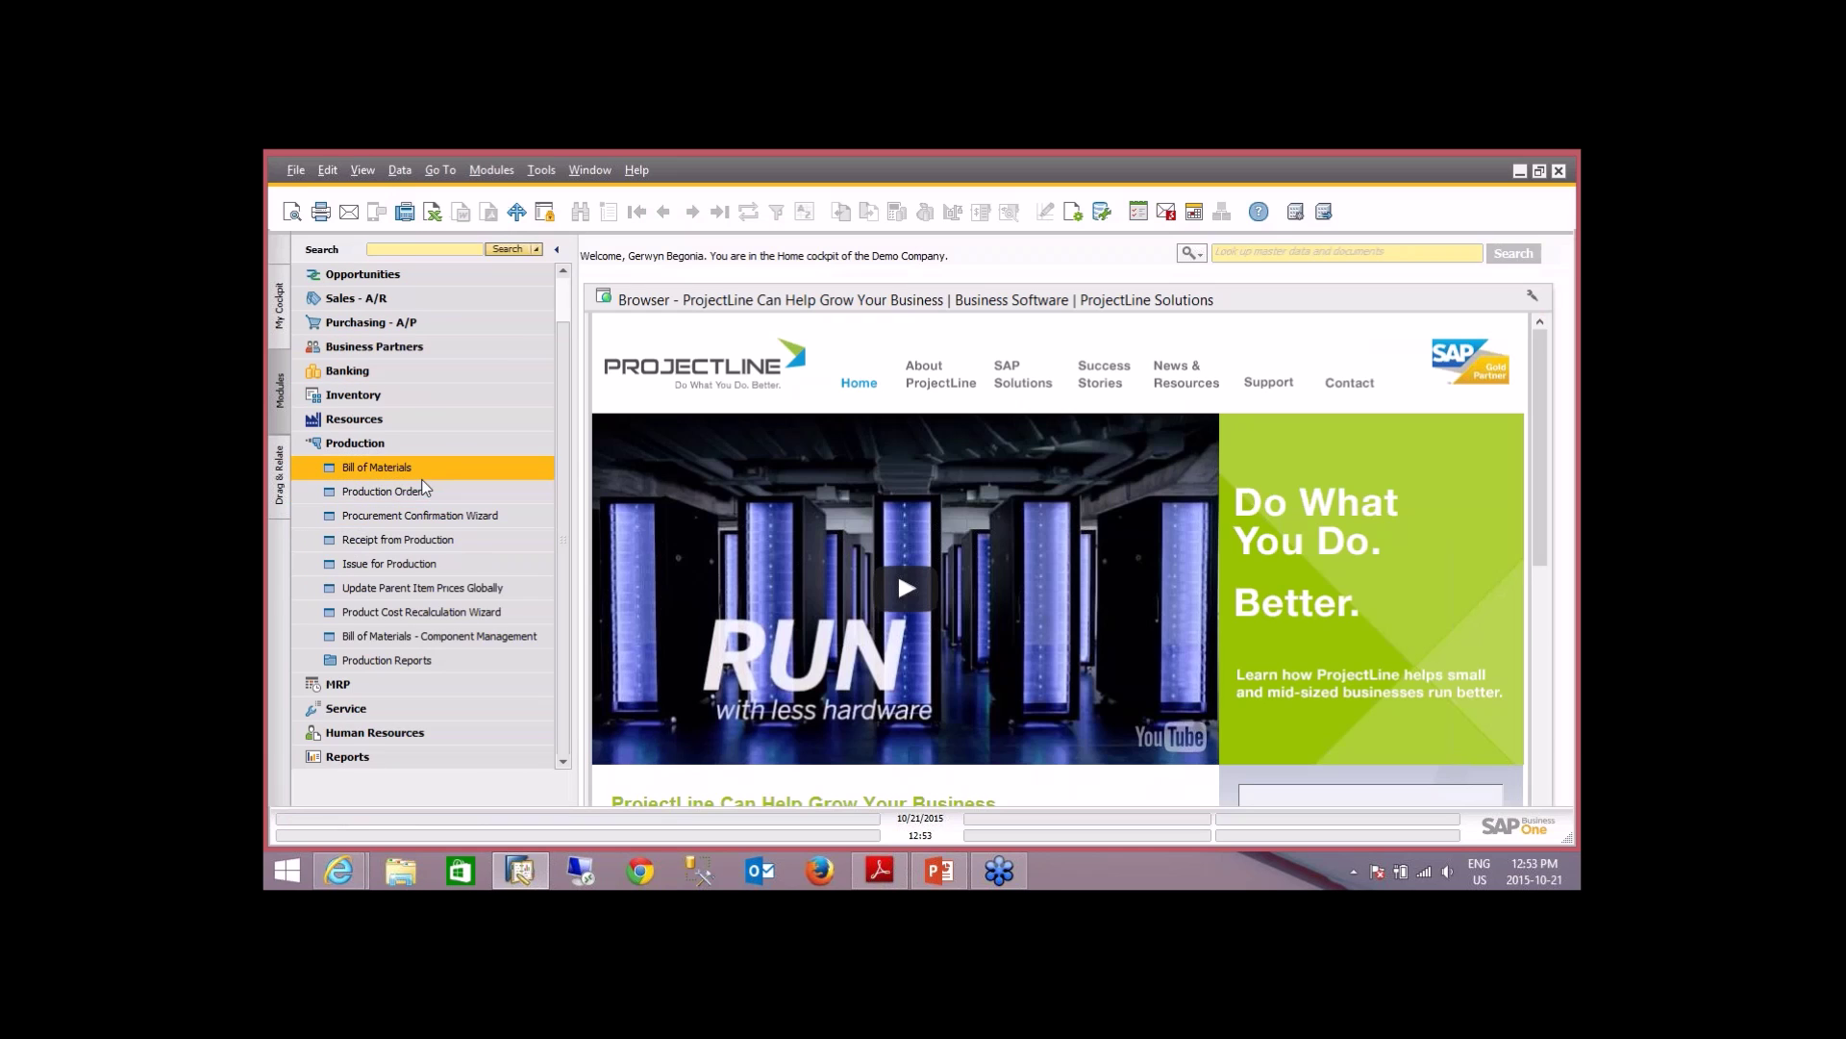
{"action": "left_click", "coordinate": [420, 487]}
{"action": "left_click", "coordinate": [720, 211]}
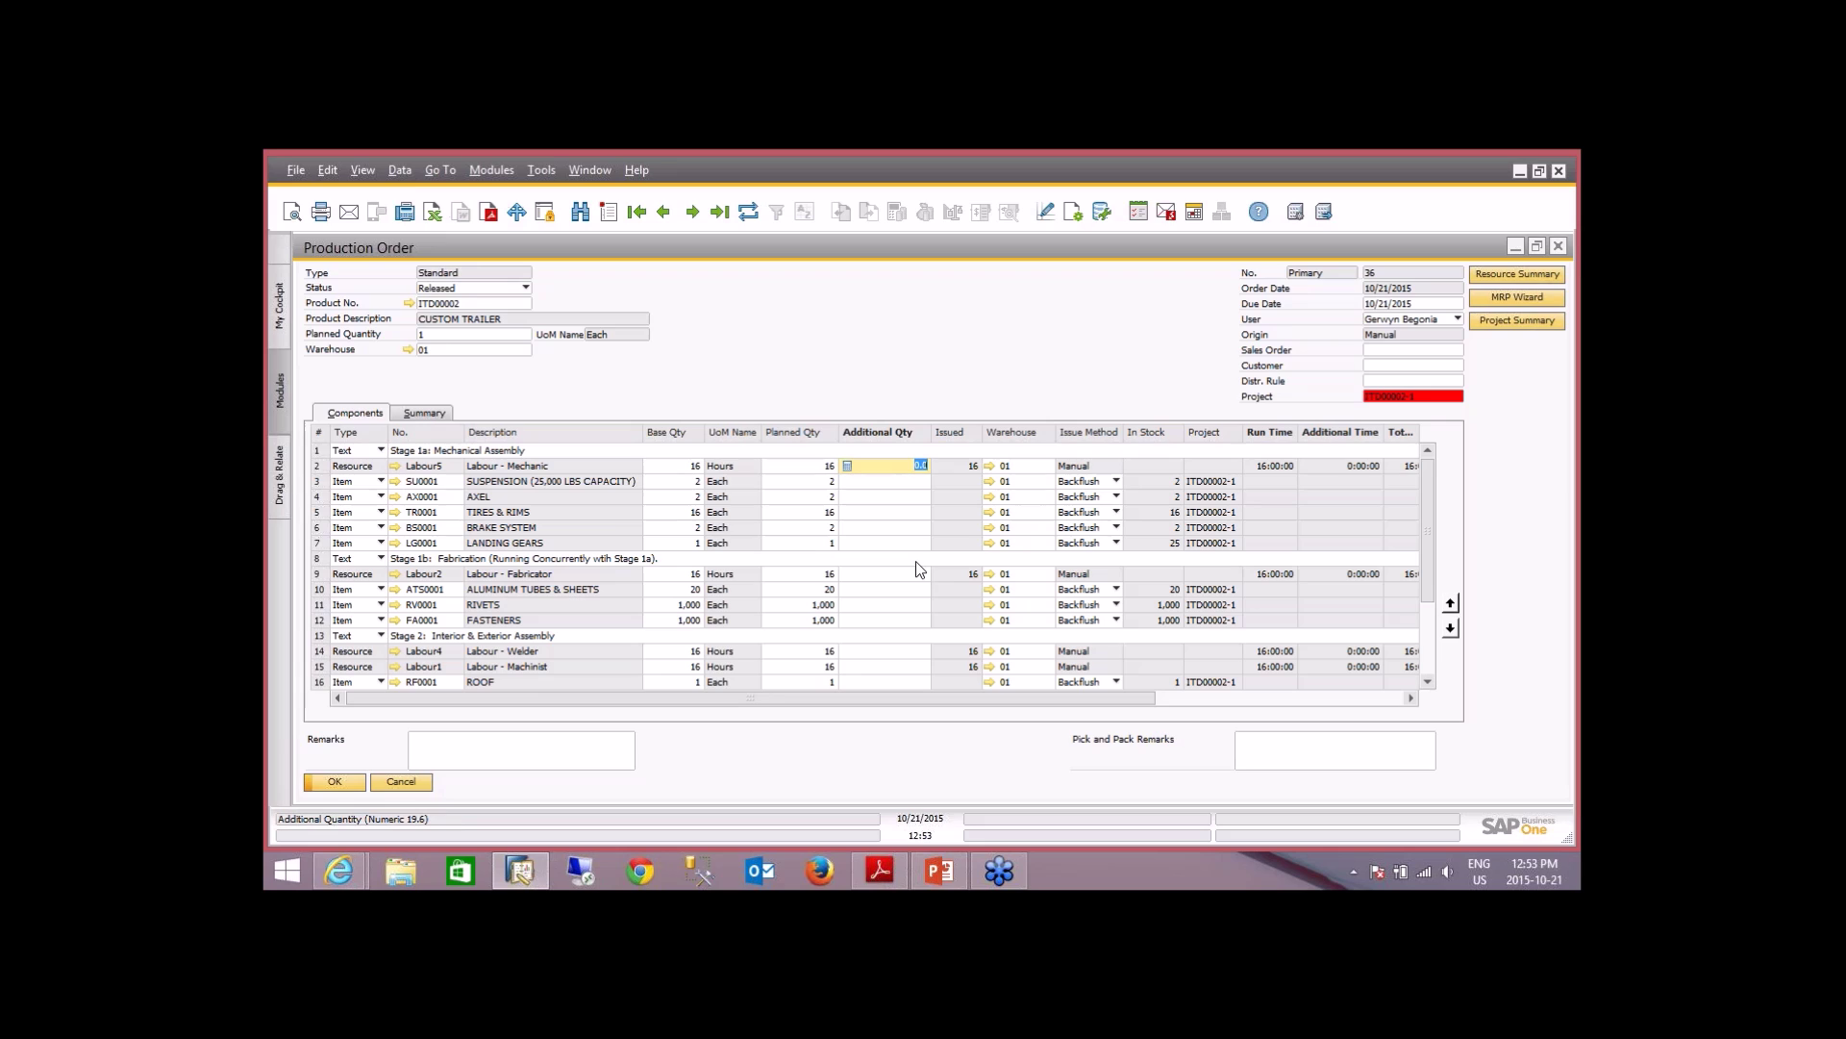
- Set additional quantities of 2.5 hours for Labour - Mechanic and 1.5 hours for Labour - Fabricator, and update the production order
{"action": "type", "text": "2.5"}
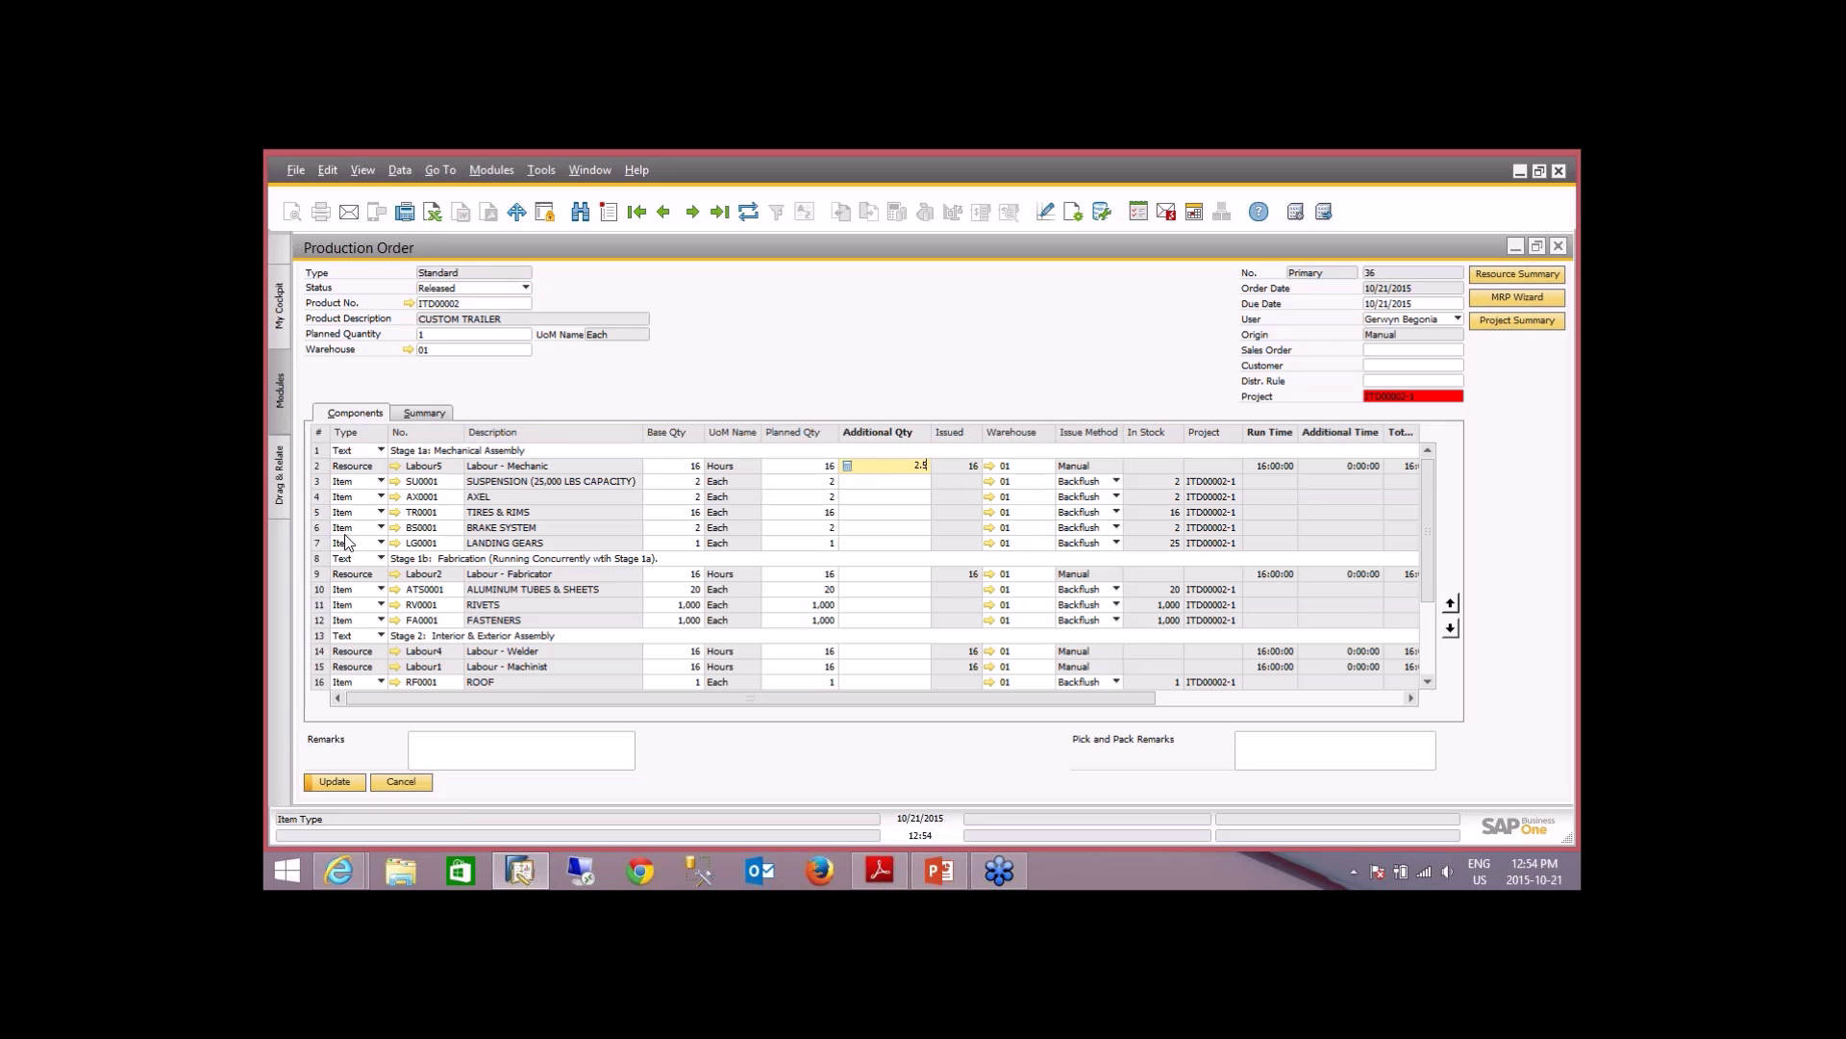
{"action": "left_click", "coordinate": [901, 575]}
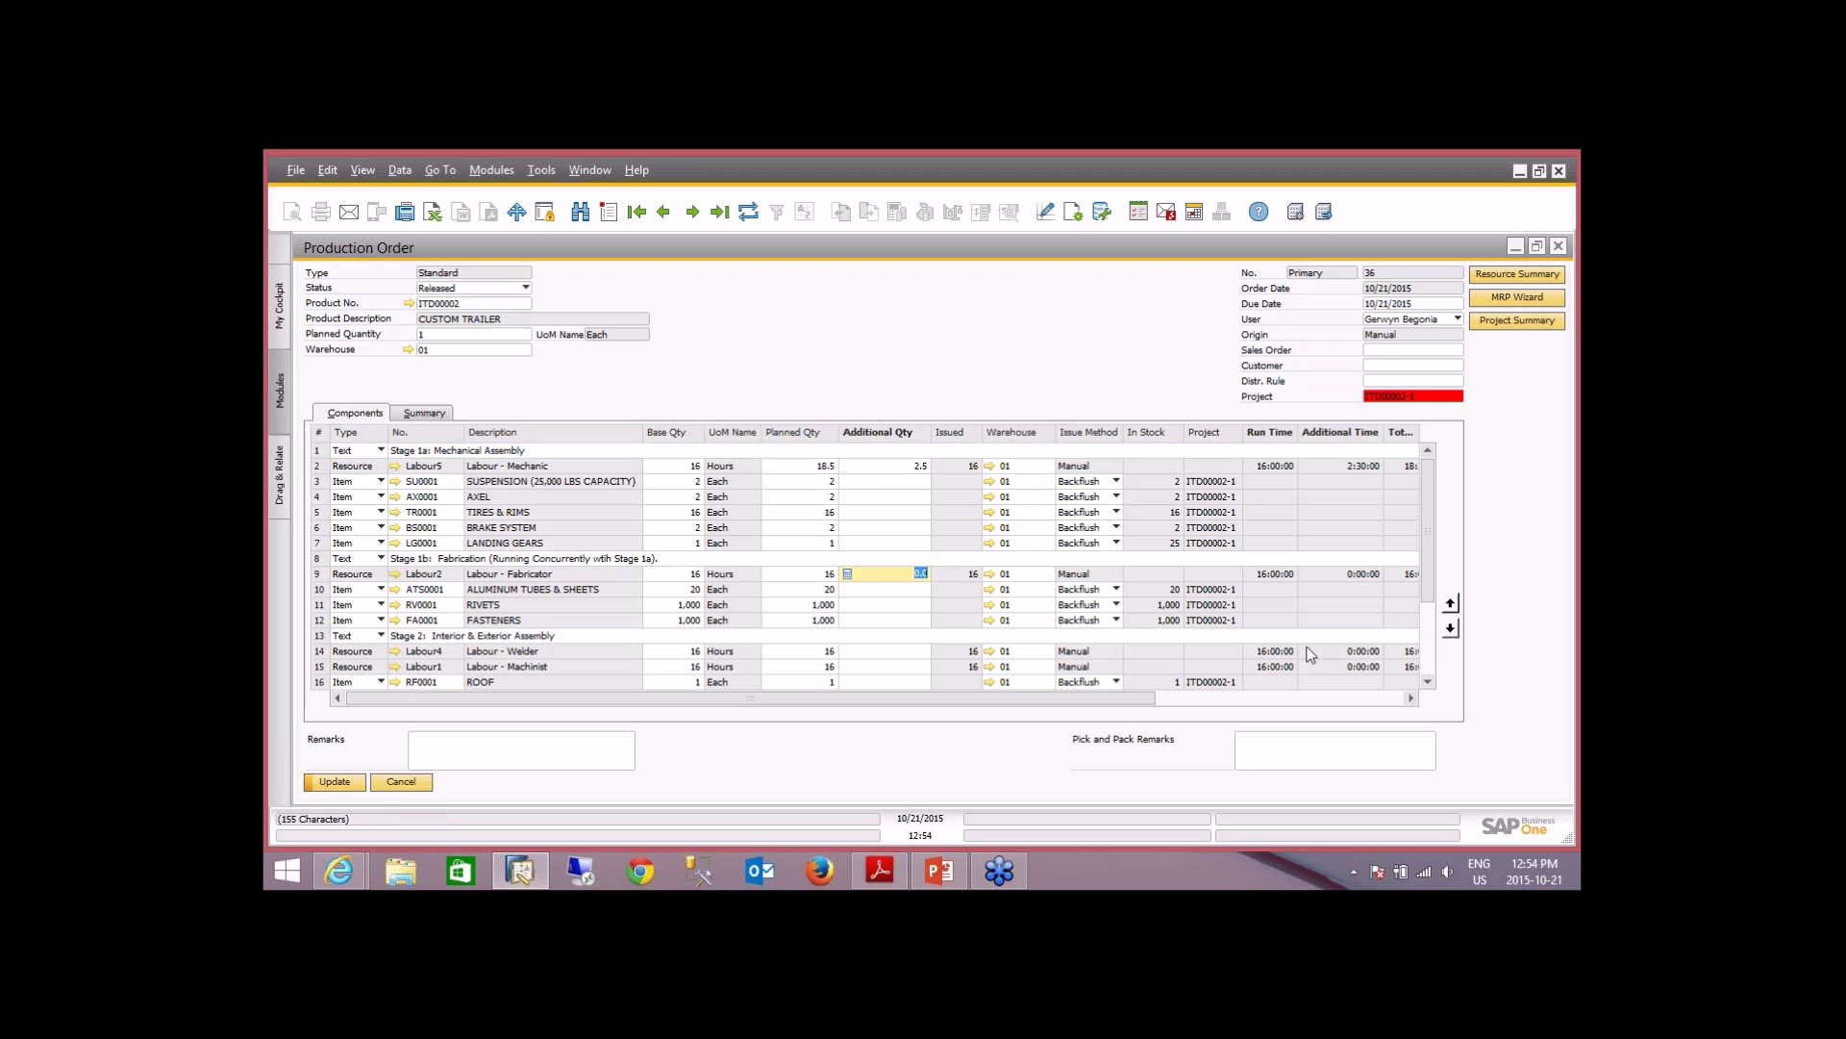
{"action": "type", "text": "1.5"}
{"action": "key", "text": "Tab"}
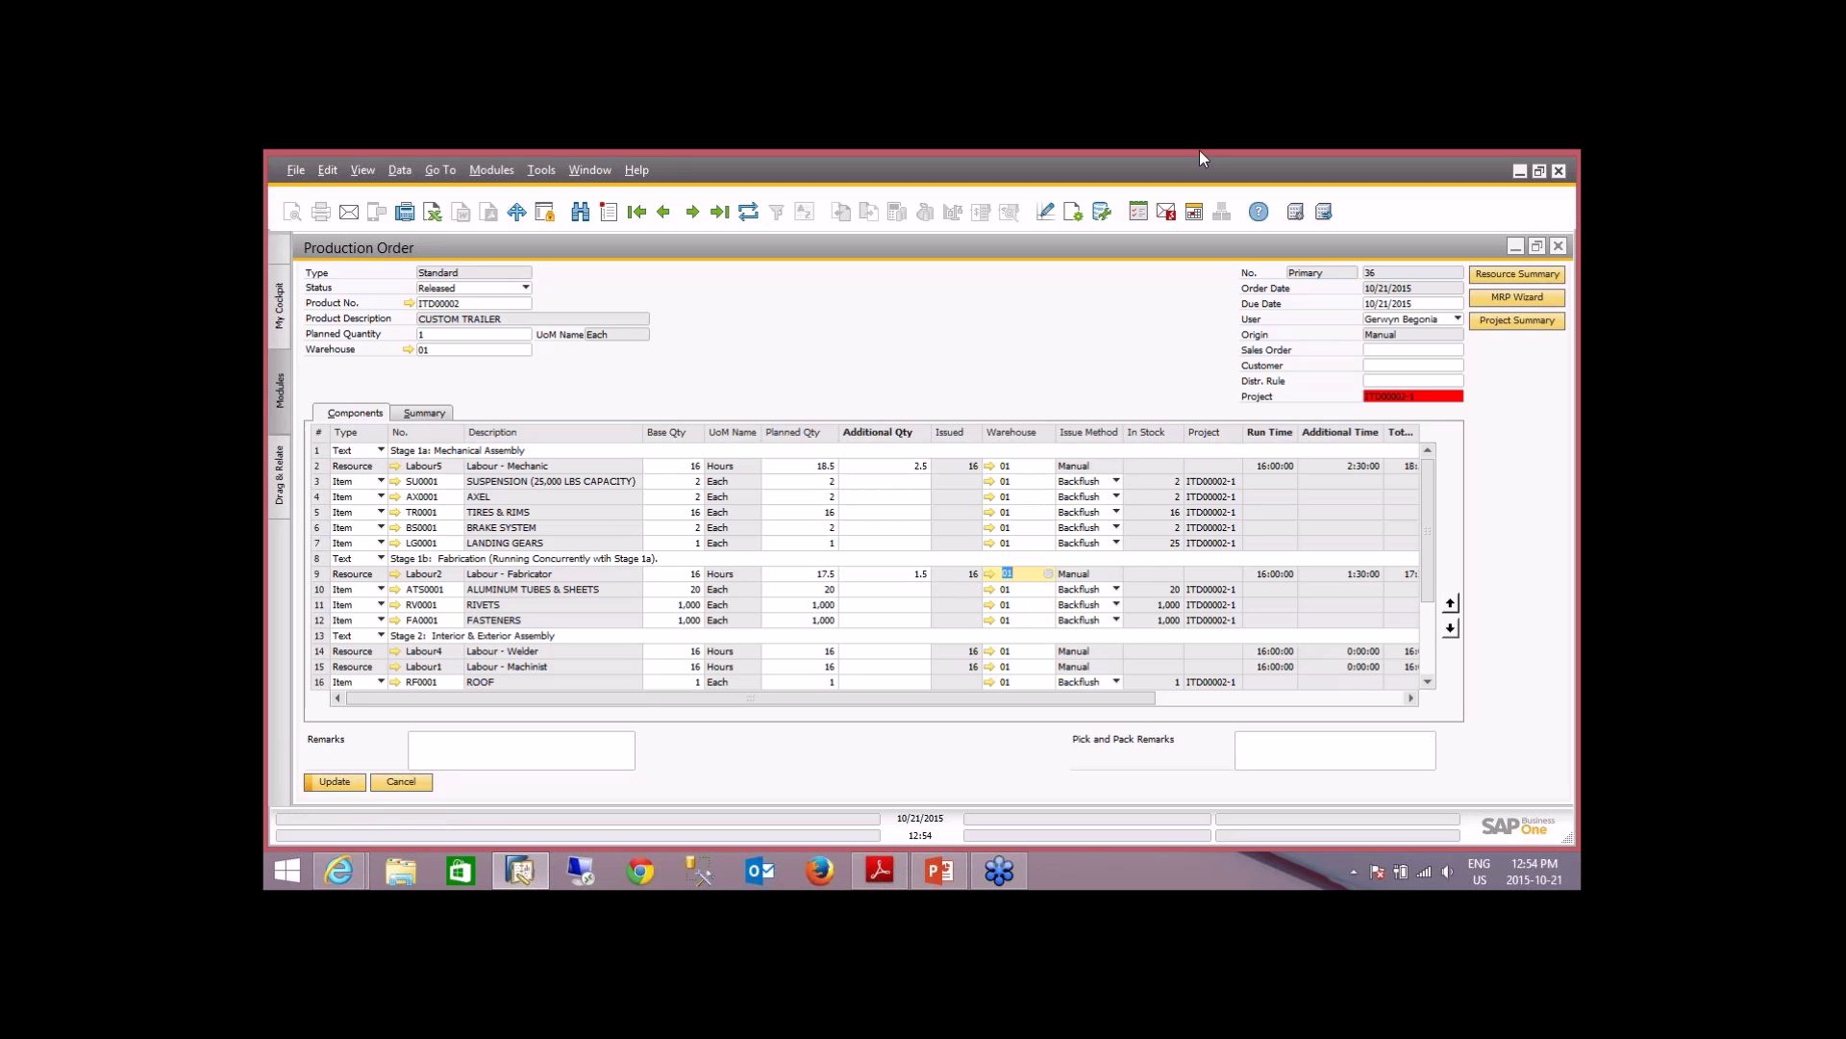
{"action": "left_click", "coordinate": [341, 781]}
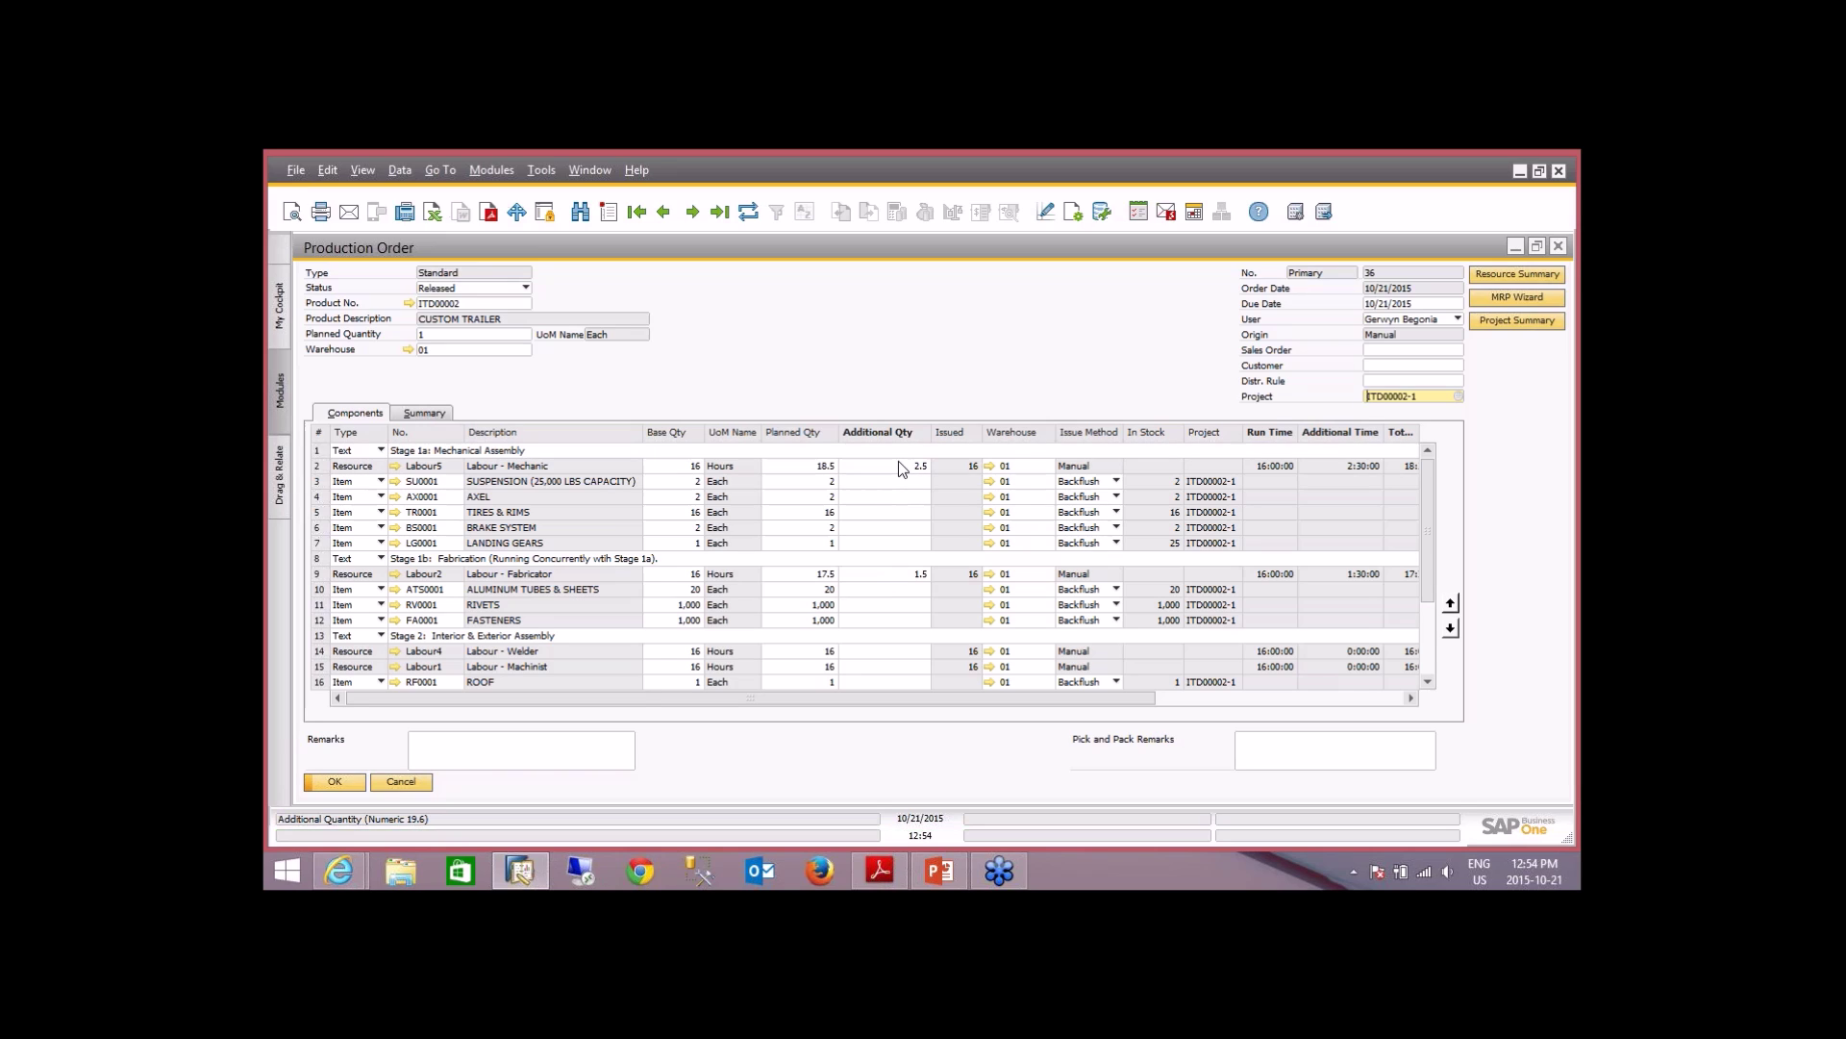
- Issue the additional mechanic and fabricator hours to the production order and close the issue form
{"action": "right_click", "coordinate": [793, 346]}
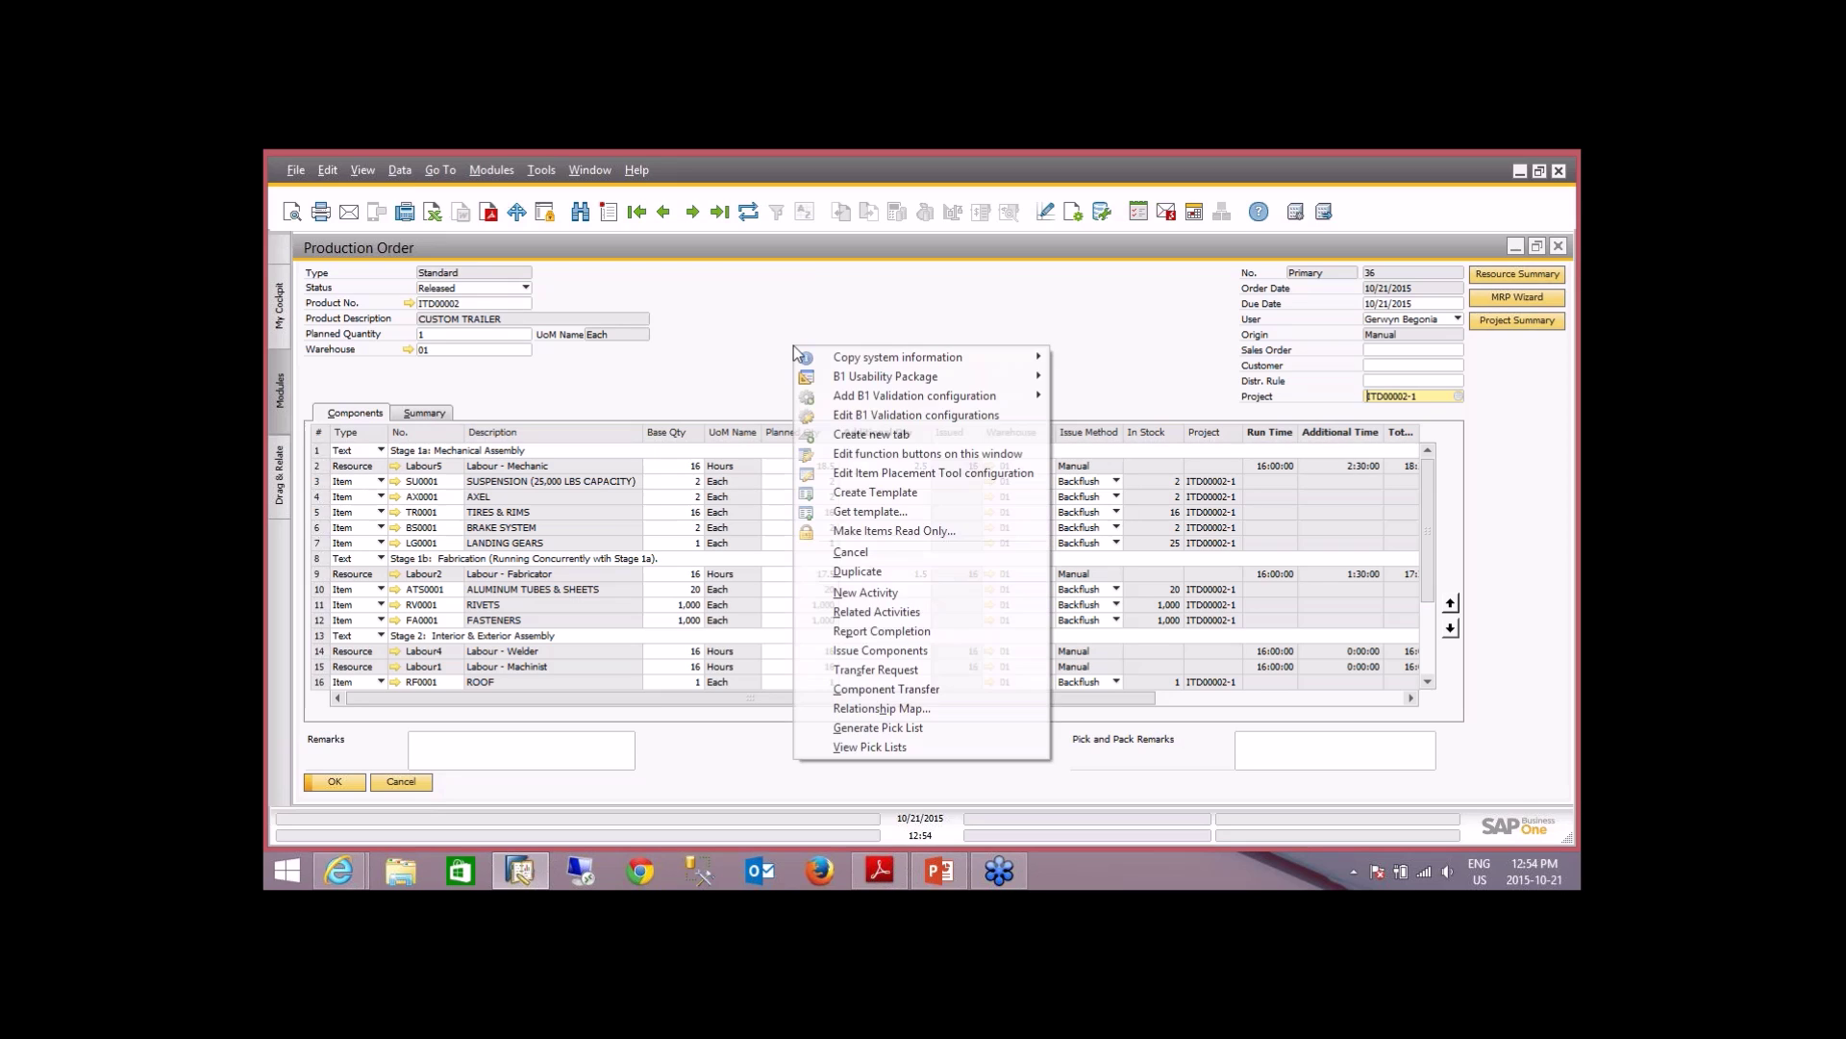
{"action": "left_click", "coordinate": [869, 654]}
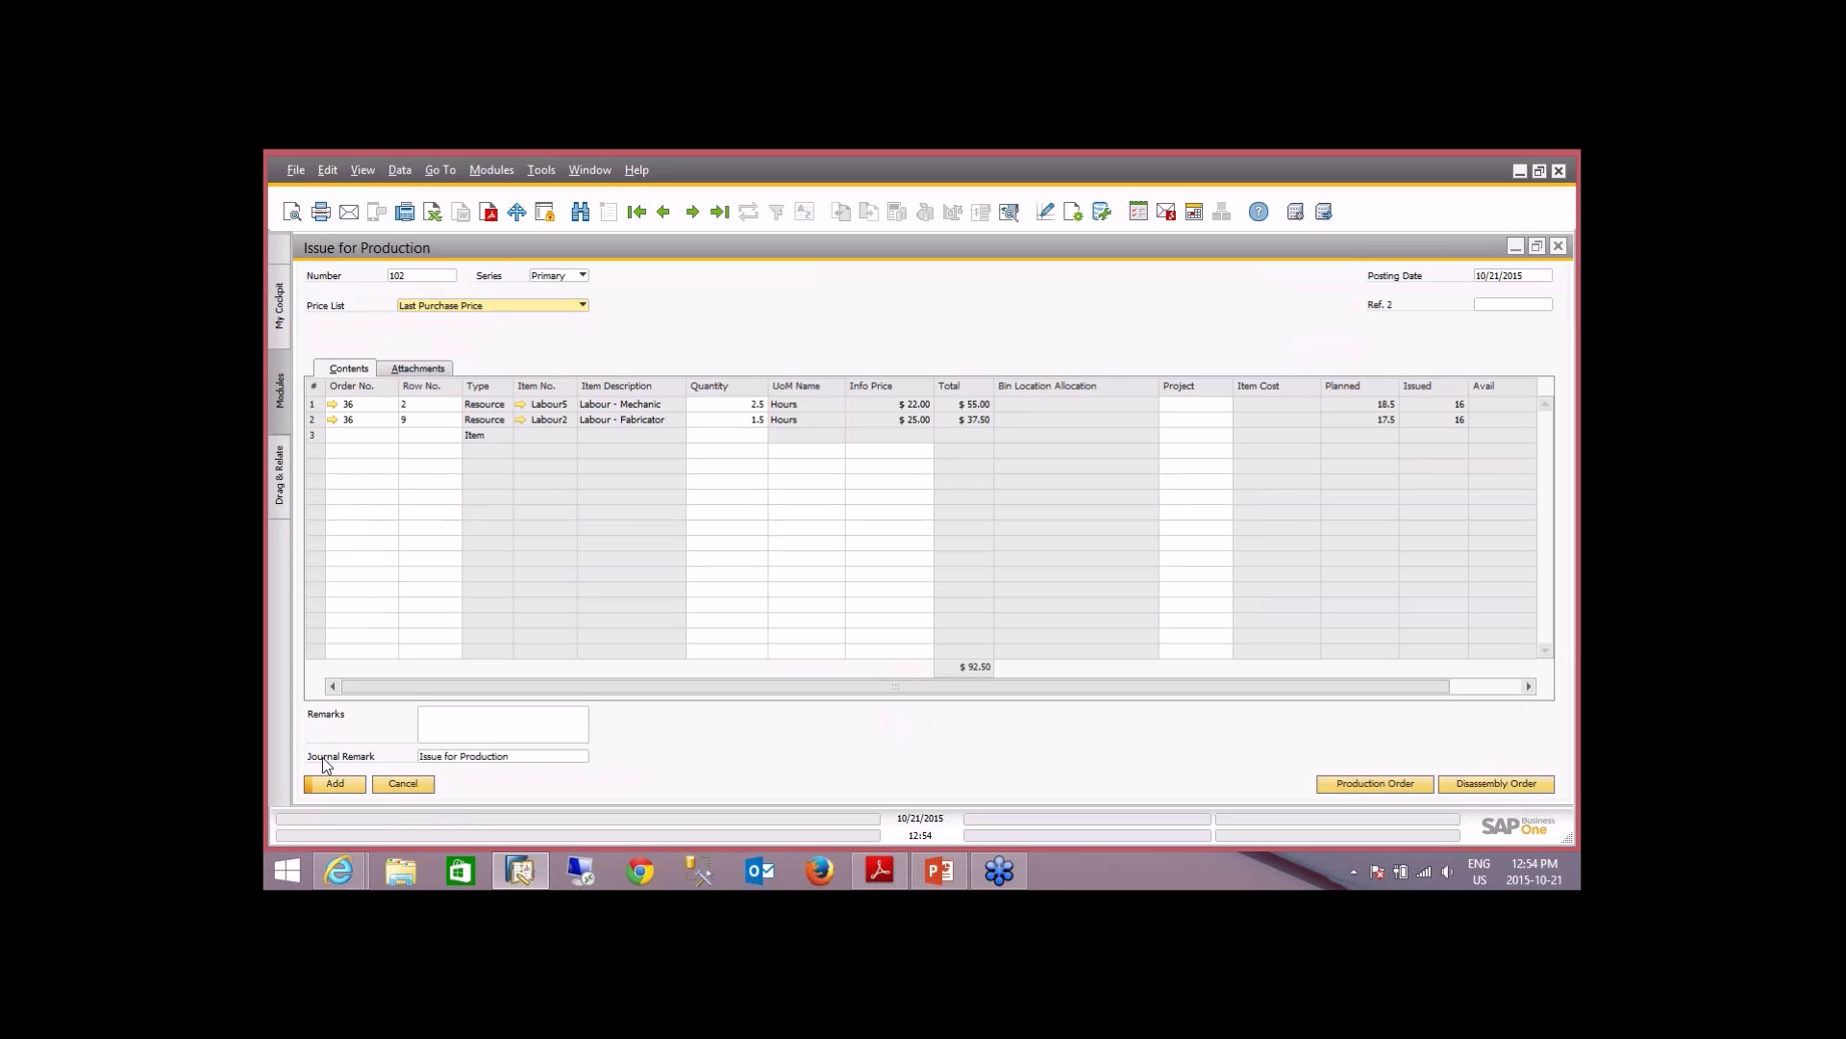
{"action": "left_click", "coordinate": [331, 785]}
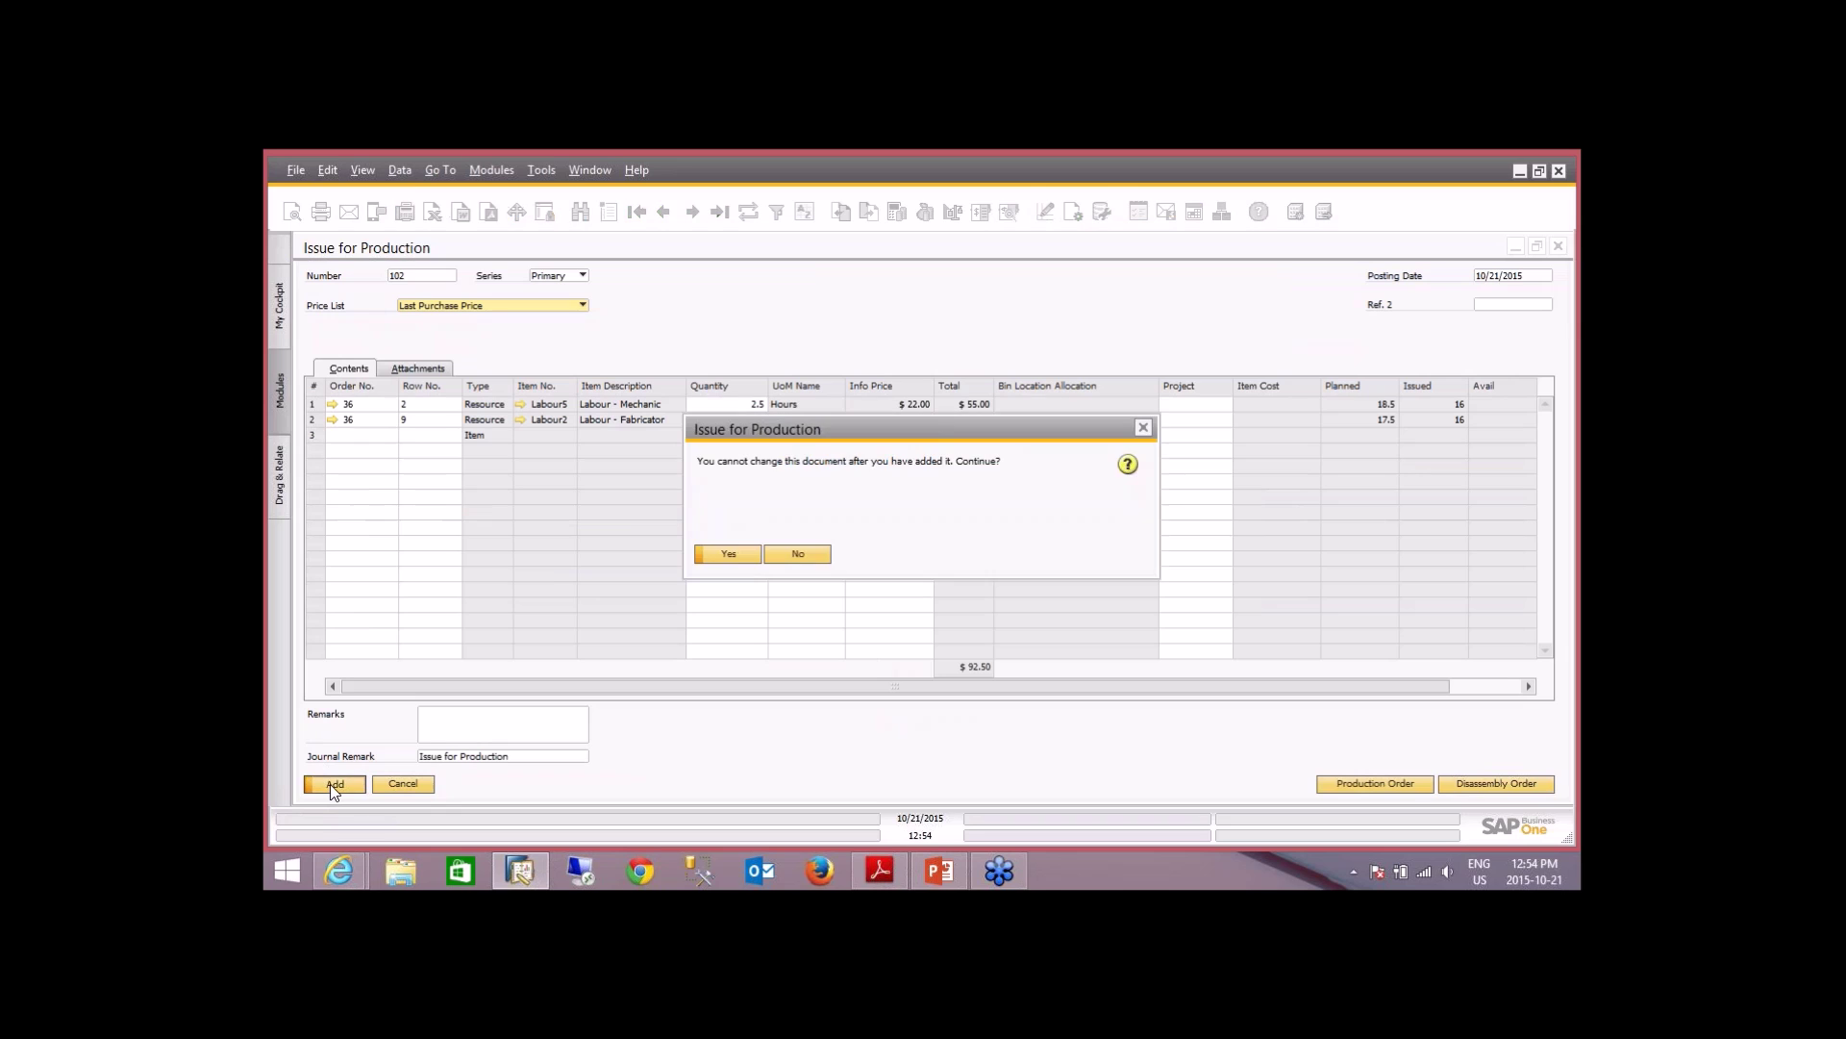
{"action": "left_click", "coordinate": [727, 554]}
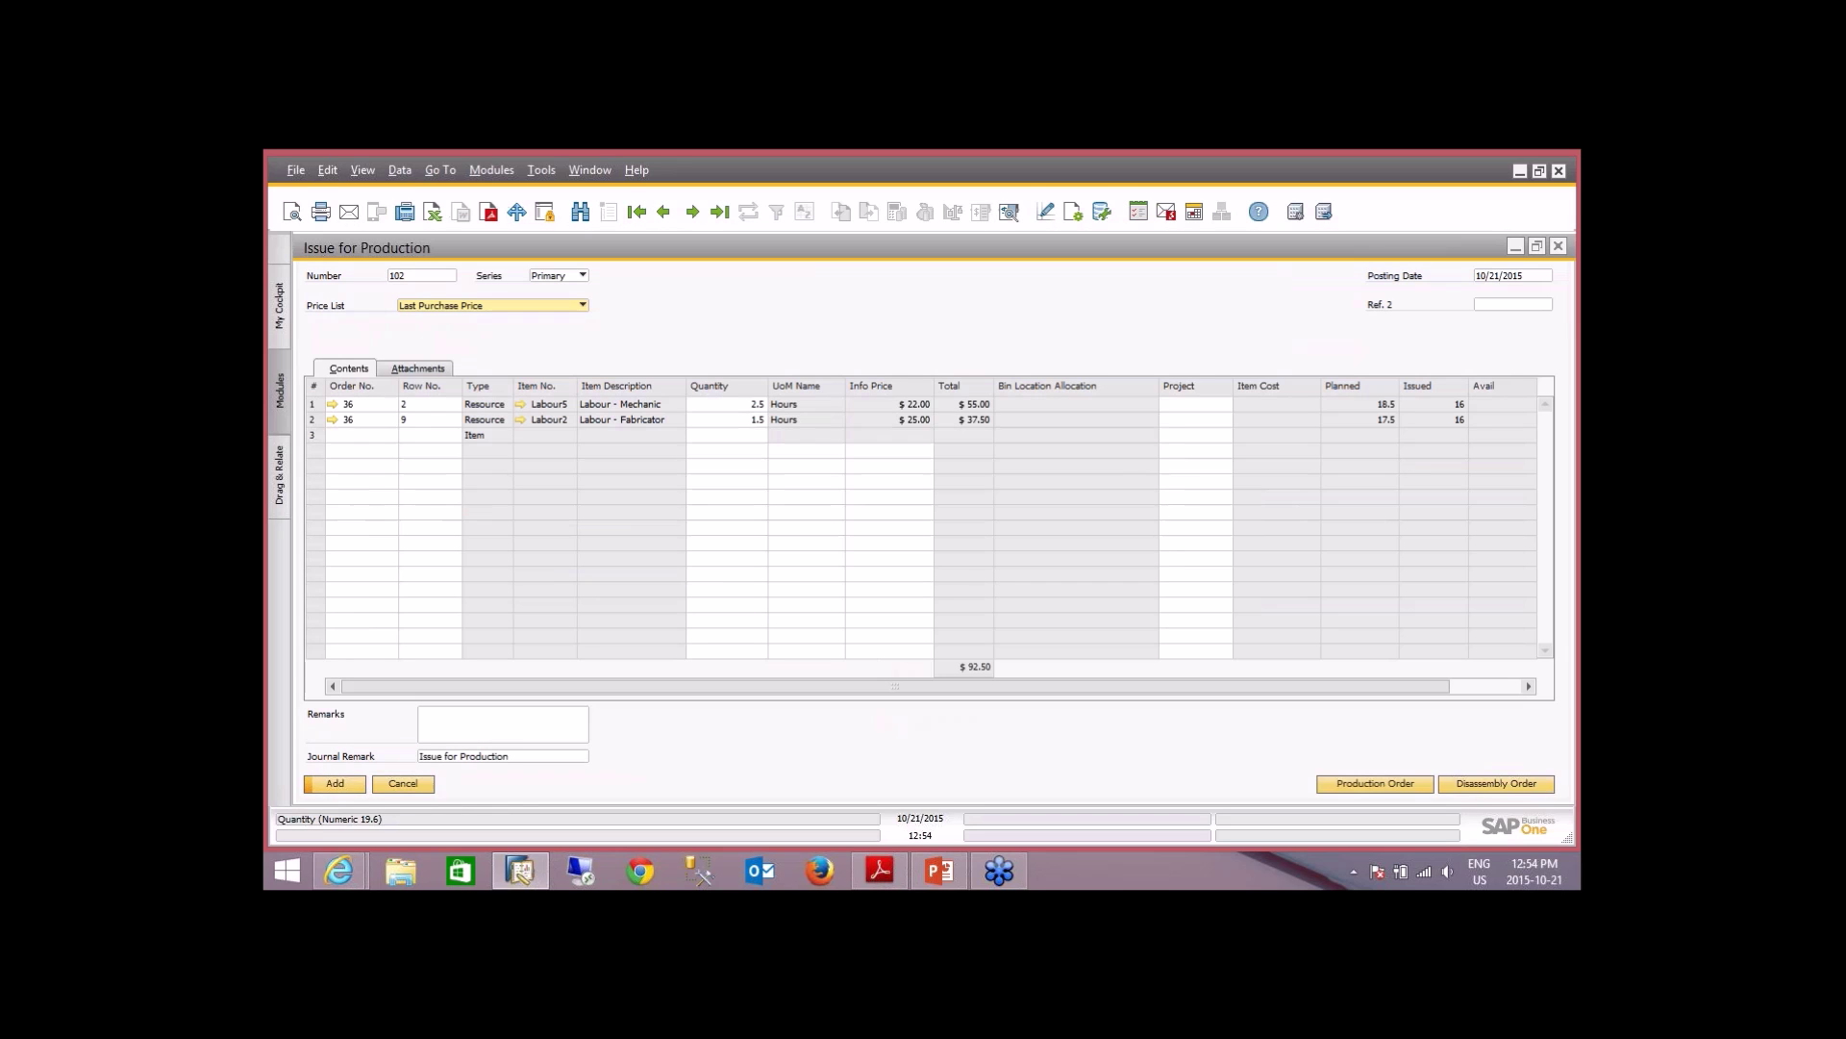
{"action": "left_click", "coordinate": [429, 788]}
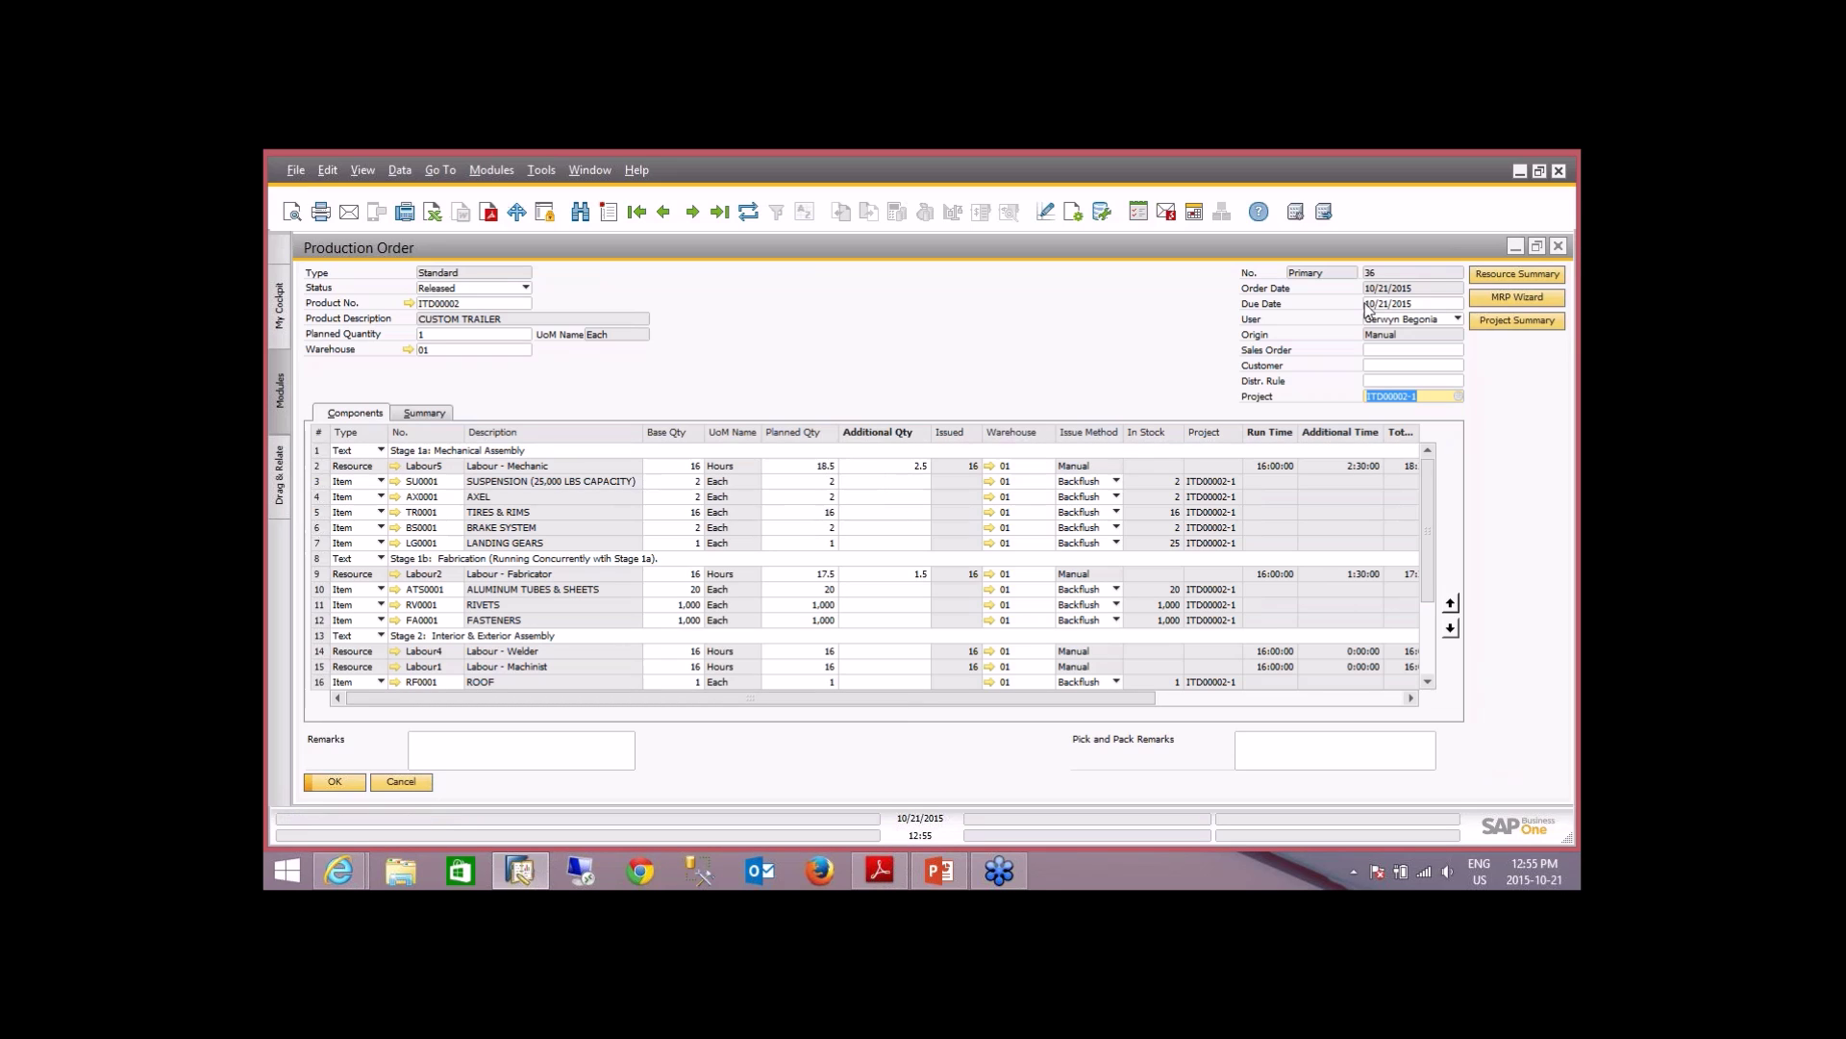
- Examine planned versus actual hours and costs in the Resource Summary, especially for Labour - Mechanic, and close the report
{"action": "left_click", "coordinate": [1503, 275]}
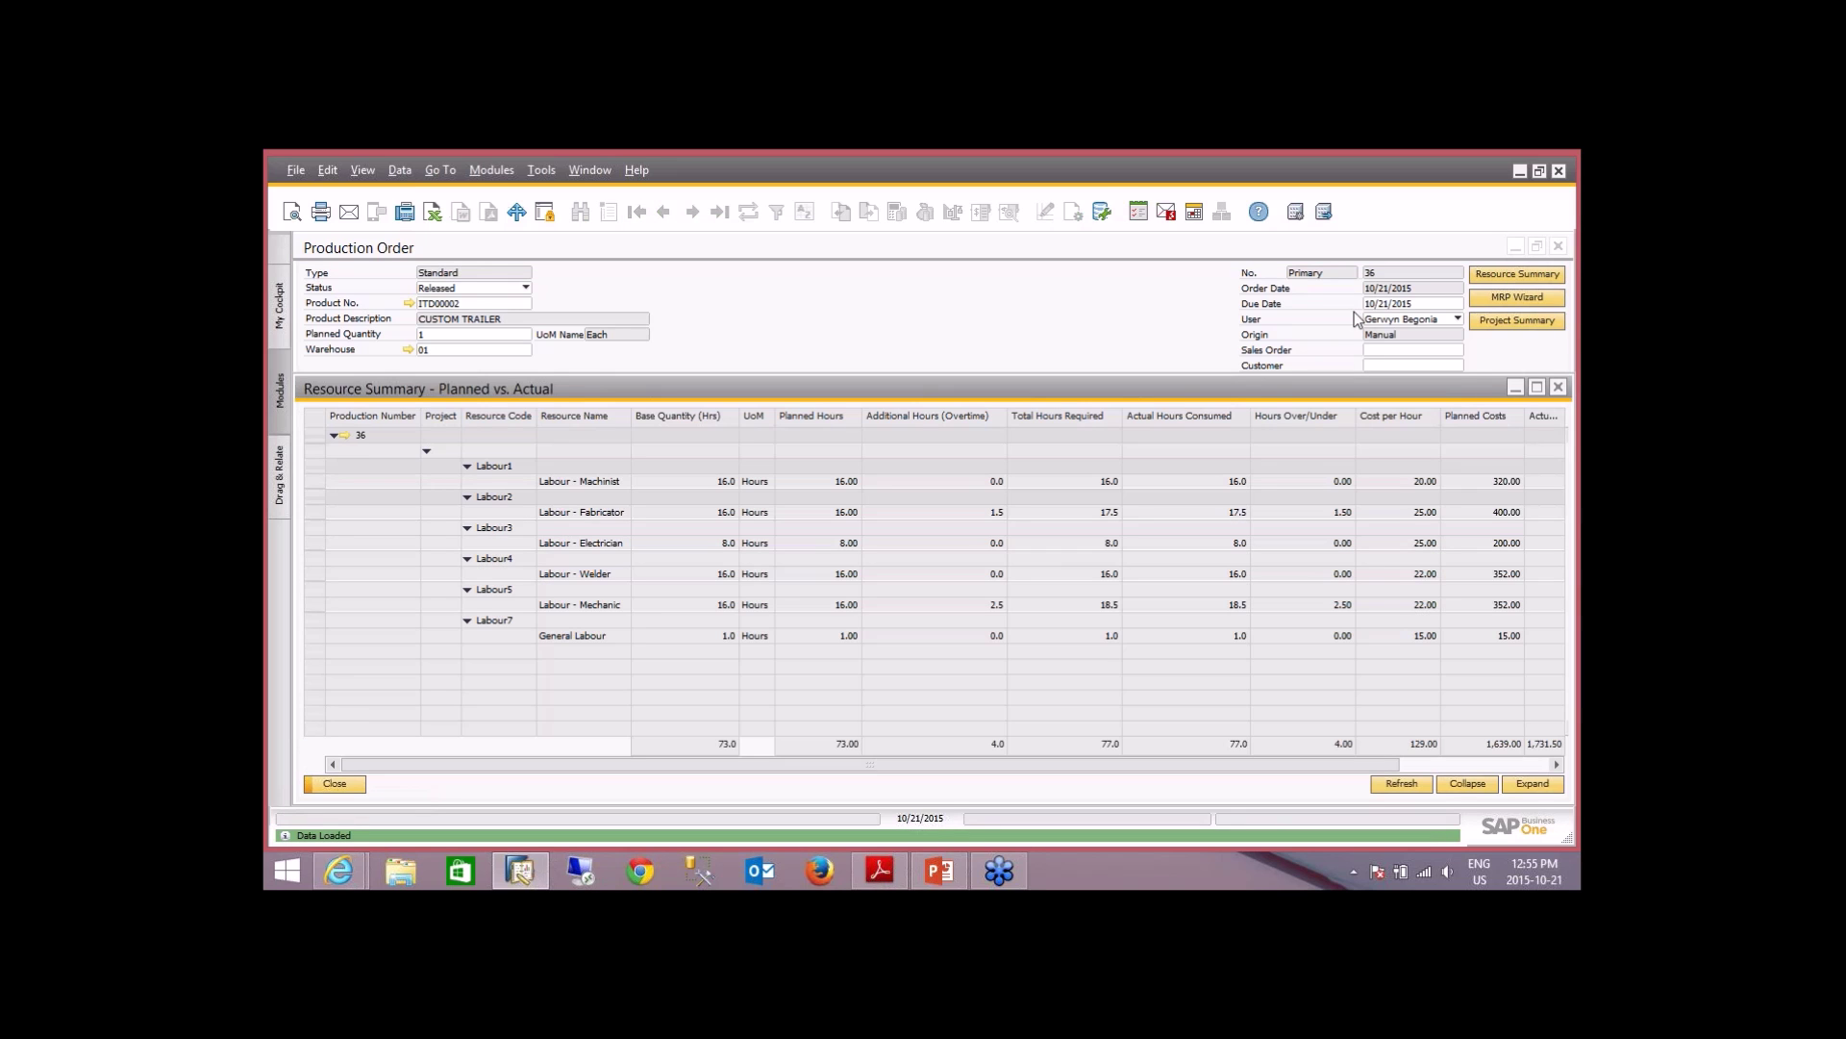
{"action": "left_click", "coordinate": [337, 434]}
{"action": "left_click", "coordinate": [336, 435]}
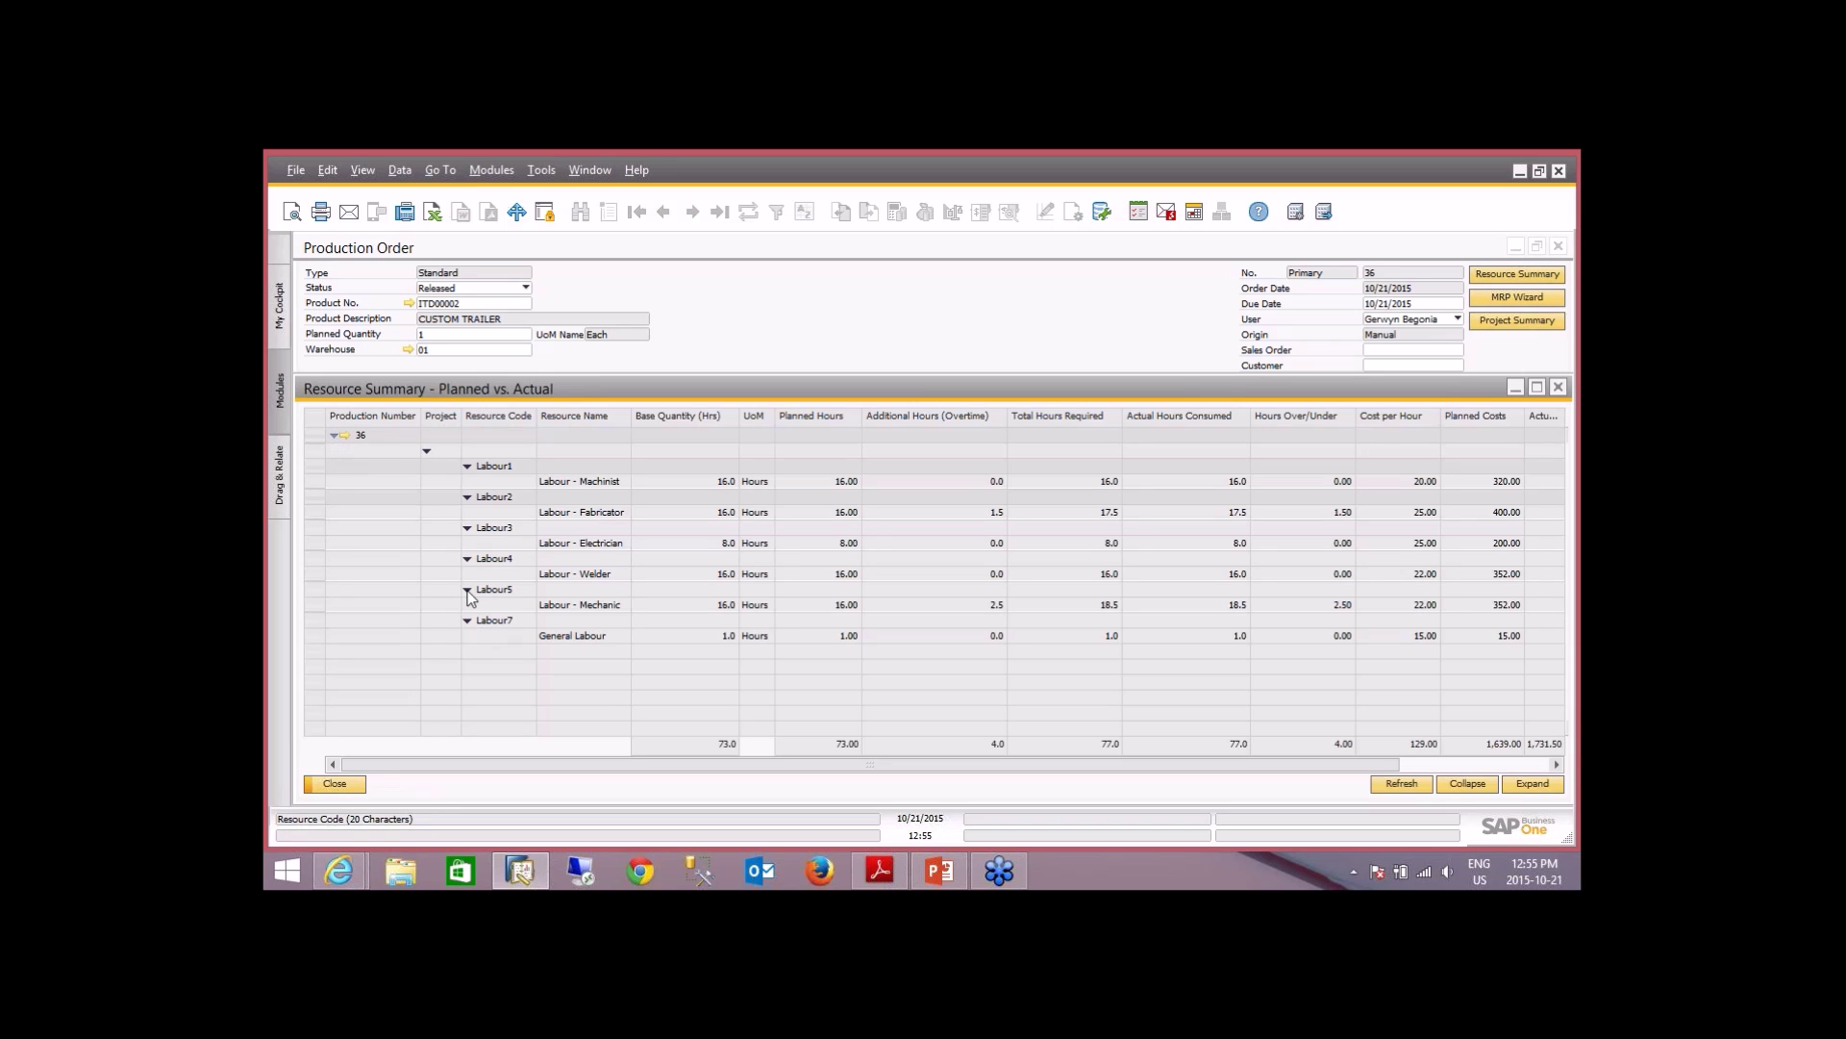
{"action": "left_click", "coordinate": [426, 452]}
{"action": "left_click", "coordinate": [426, 452]}
{"action": "left_click", "coordinate": [317, 591]}
{"action": "left_click", "coordinate": [842, 607]}
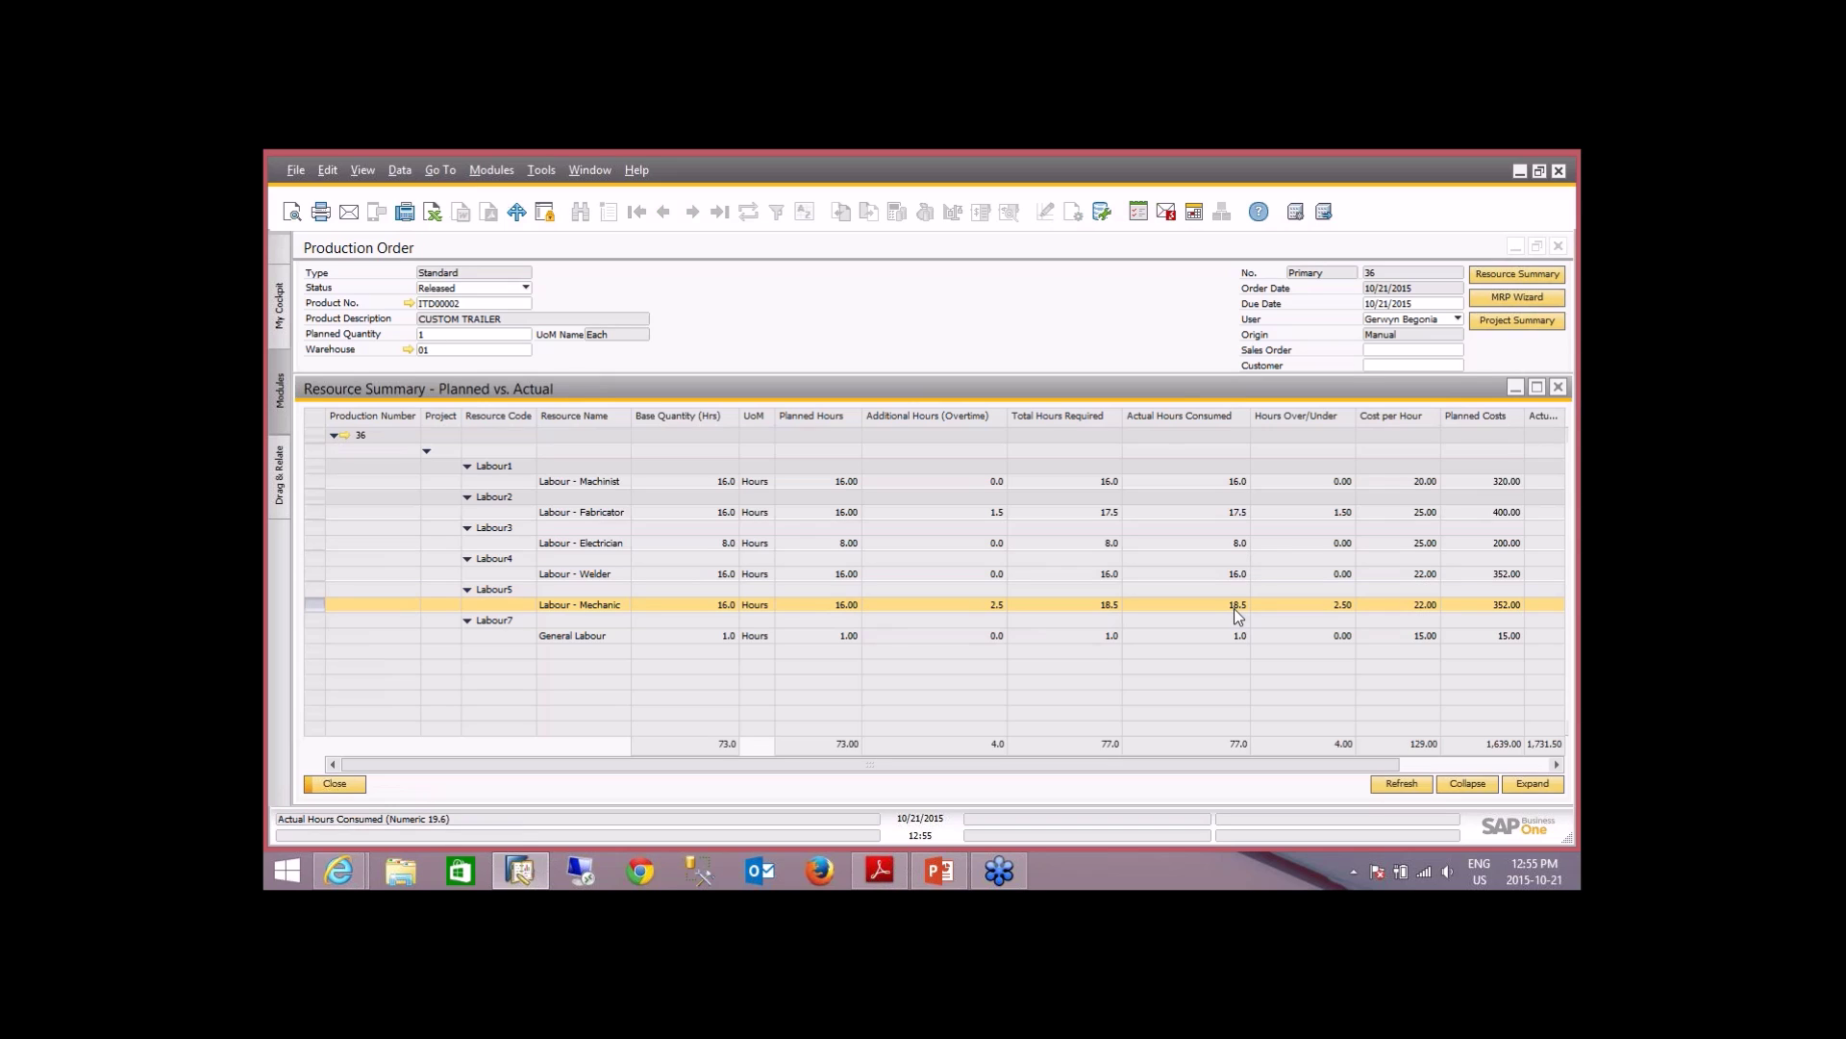
{"action": "left_click", "coordinate": [1301, 419]}
{"action": "left_click", "coordinate": [1325, 608]}
{"action": "left_click_drag", "start_coordinate": [1267, 767], "coordinate": [1457, 766]}
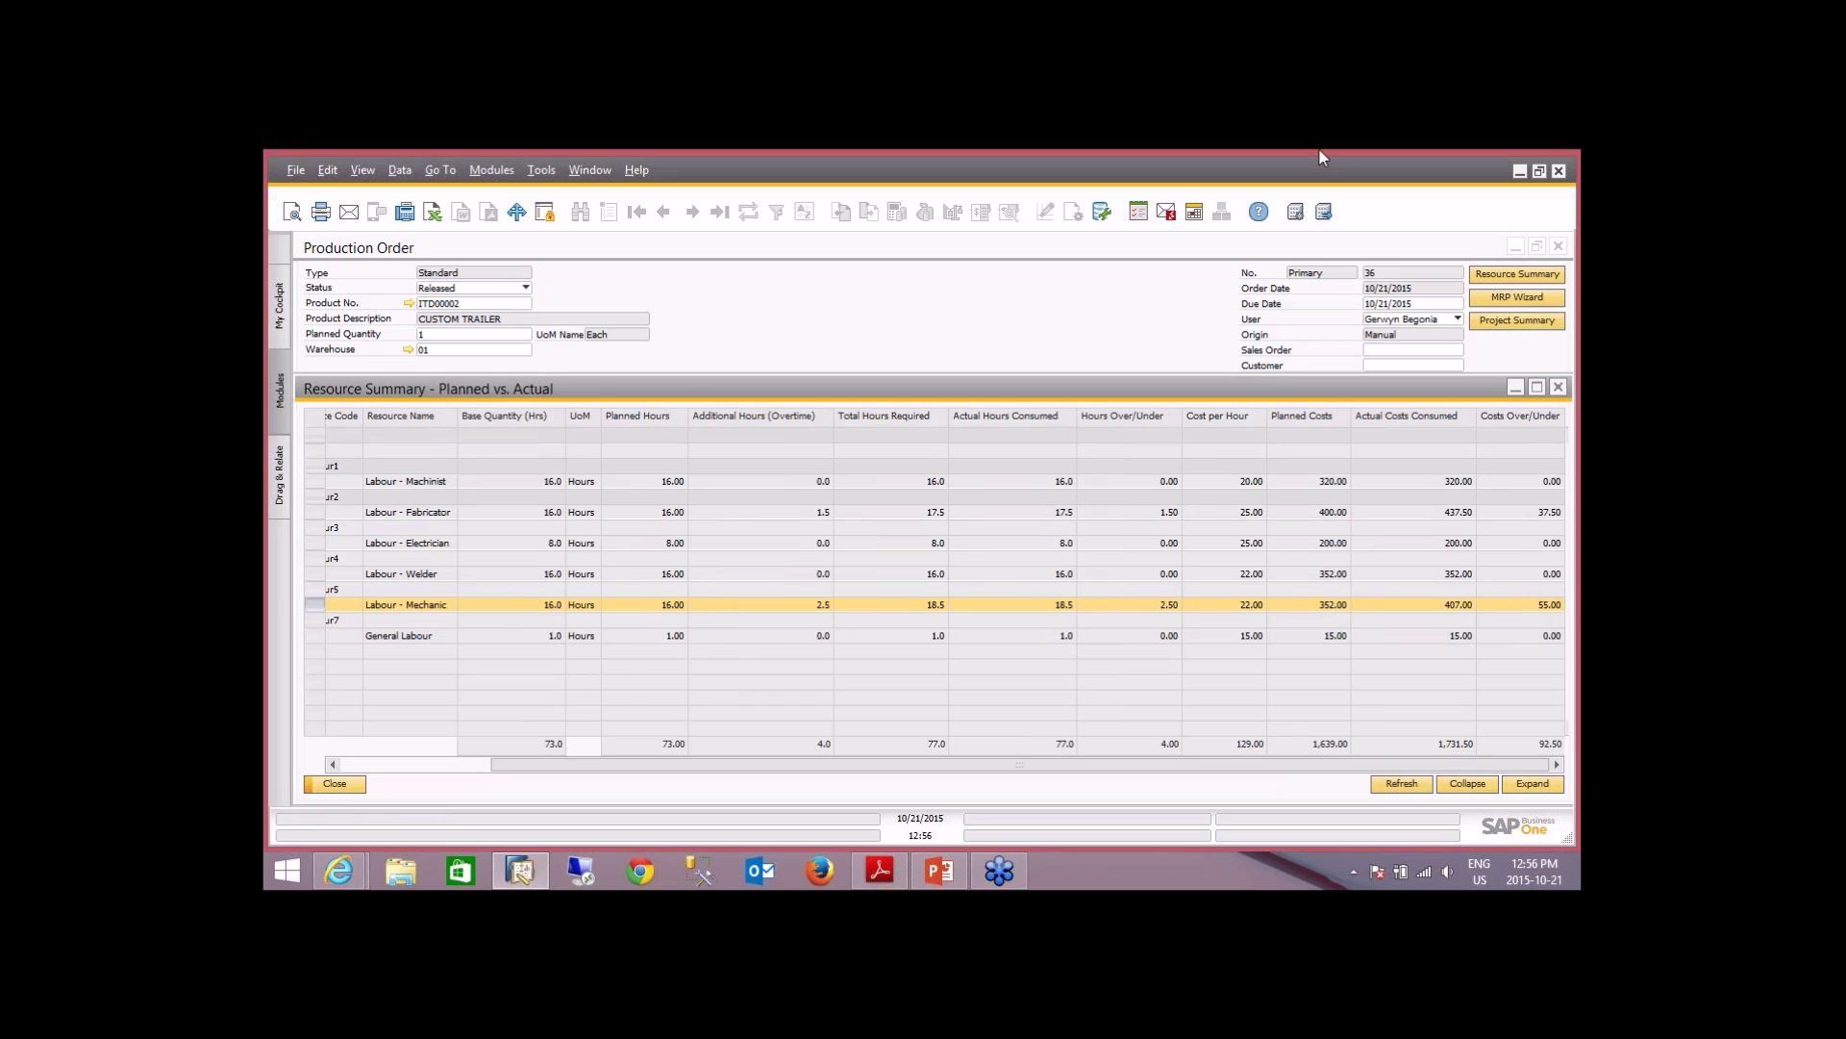
{"action": "left_click", "coordinate": [348, 785]}
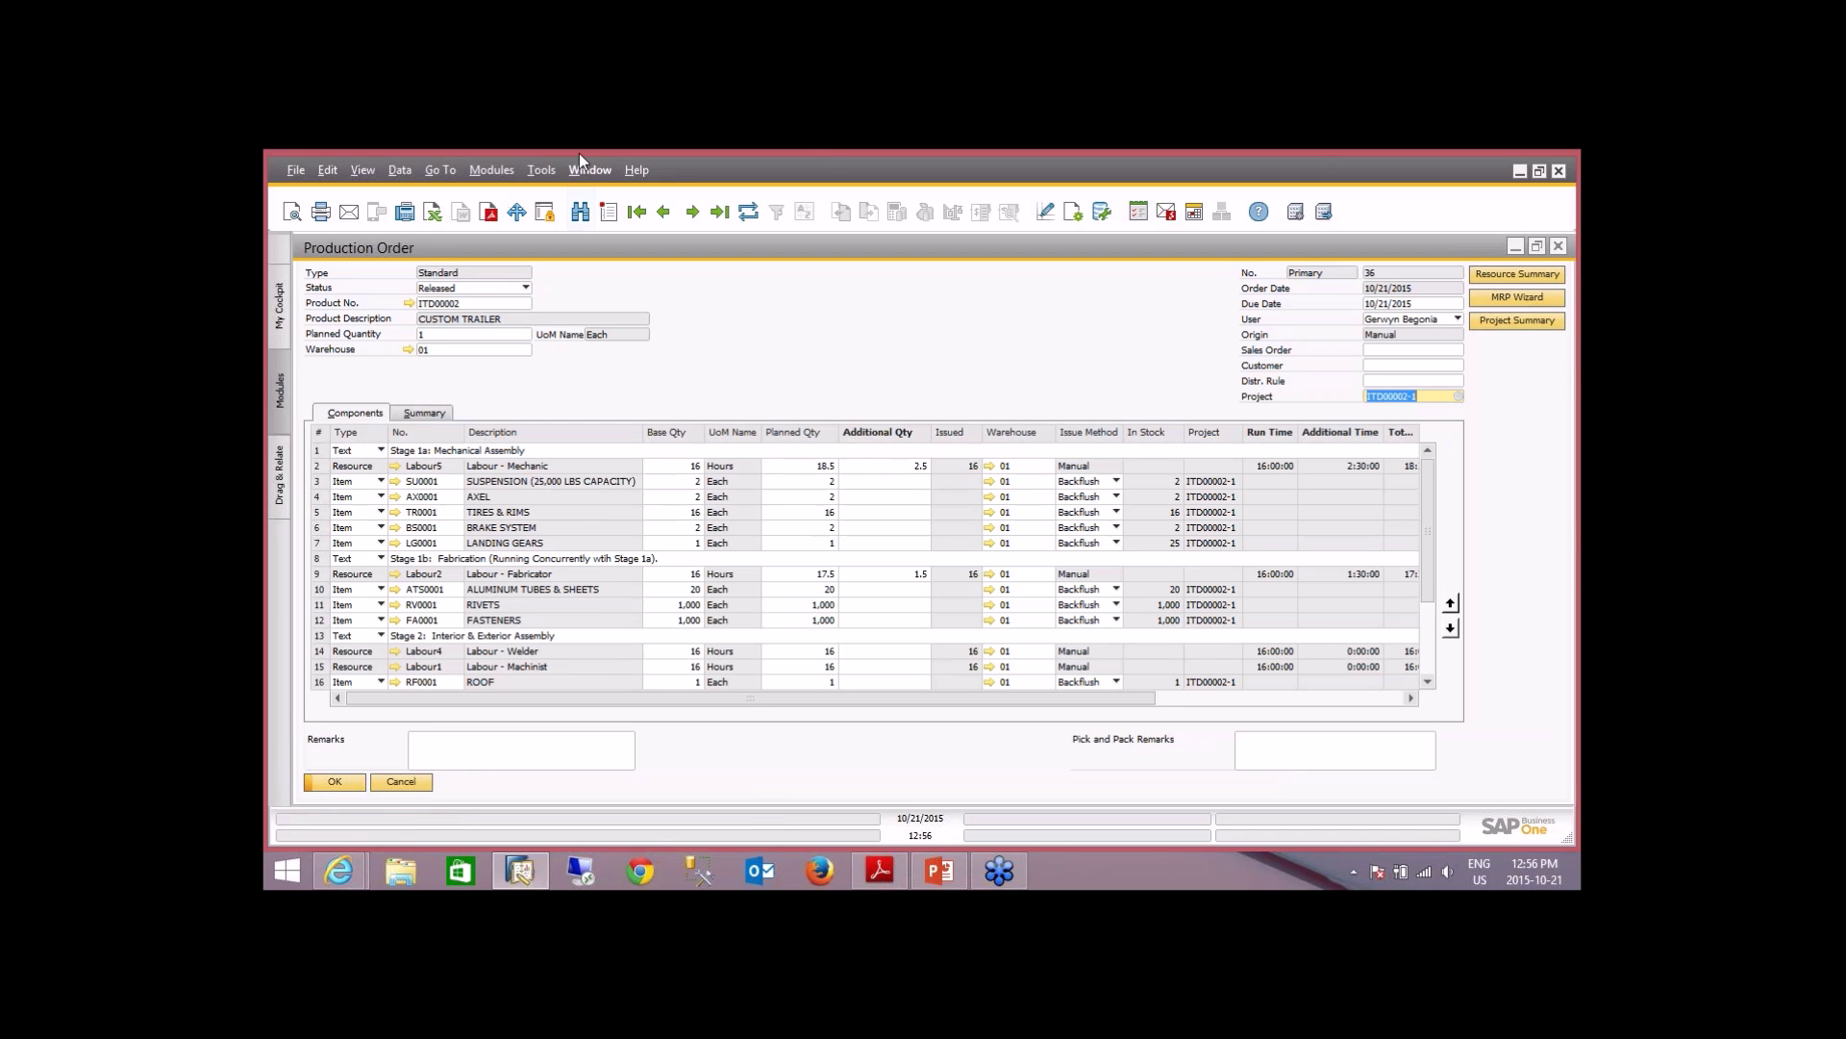
- Review the scrap metal line under Stage 4 and the other component rows of the production order
{"action": "left_click_drag", "start_coordinate": [1433, 562], "coordinate": [1429, 673]}
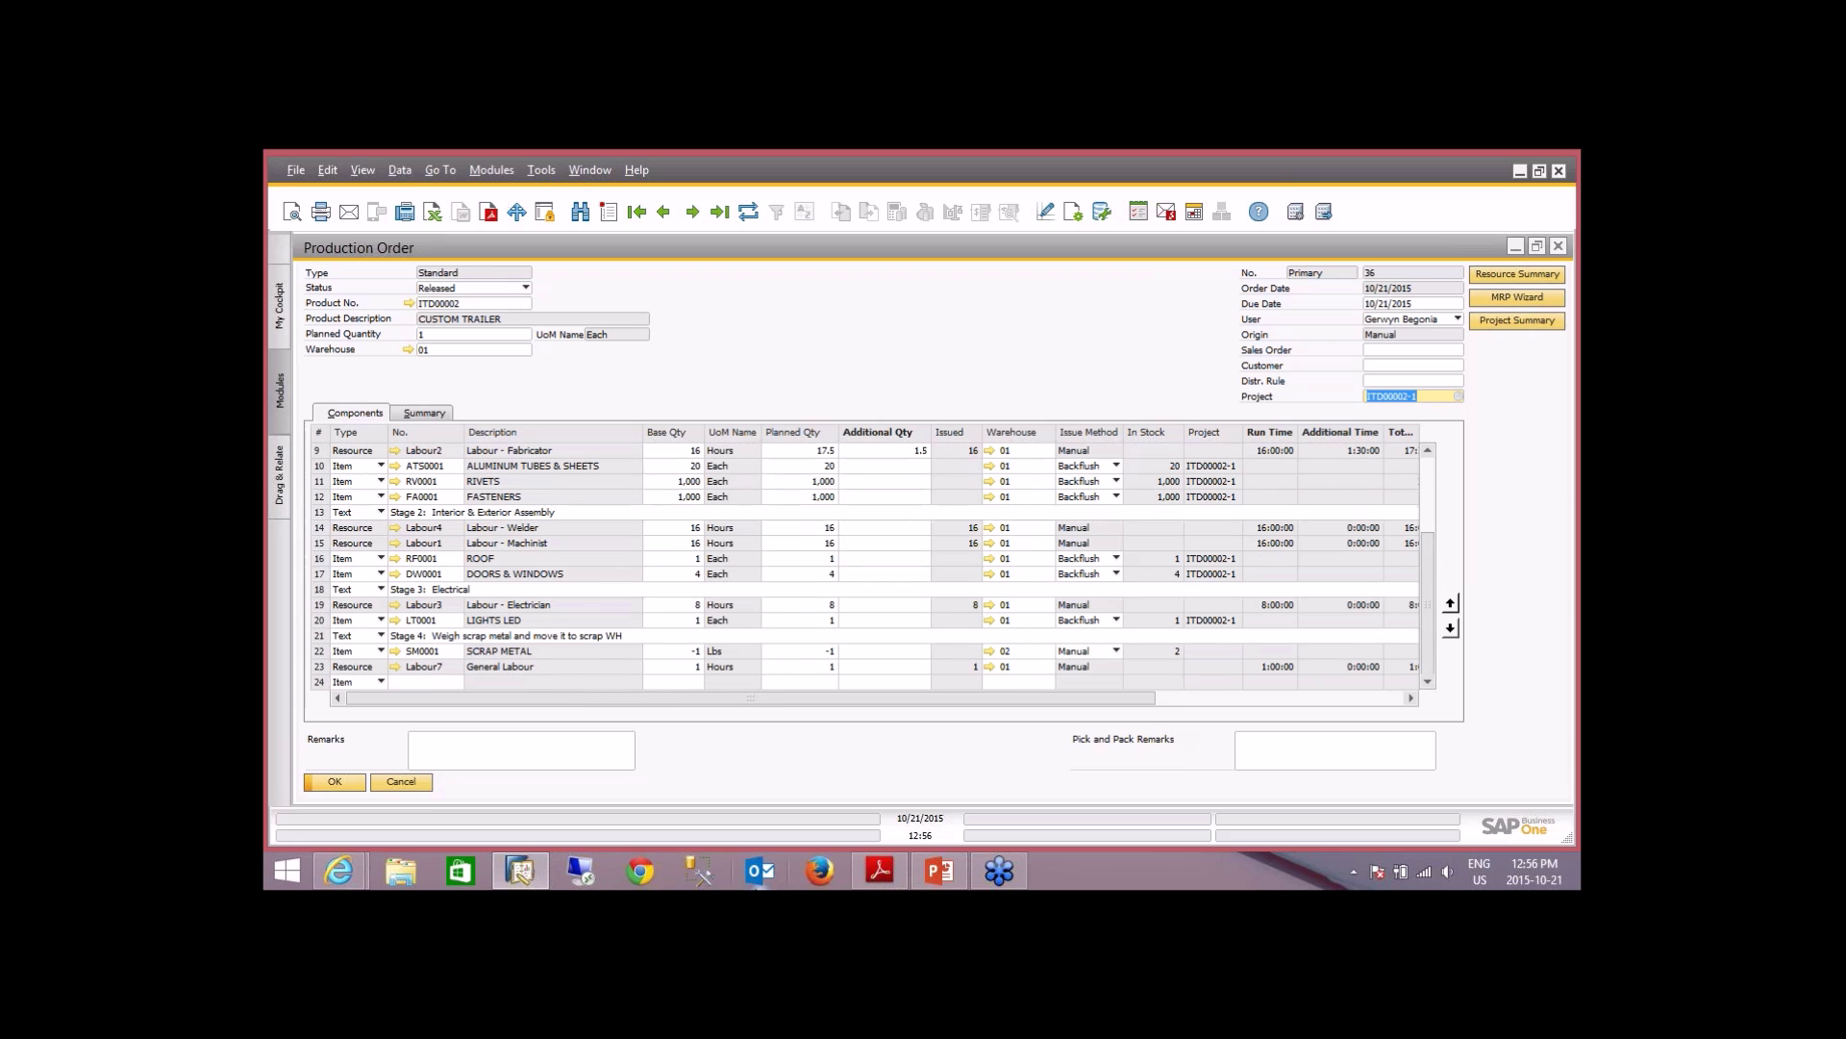
{"action": "left_click", "coordinate": [321, 650]}
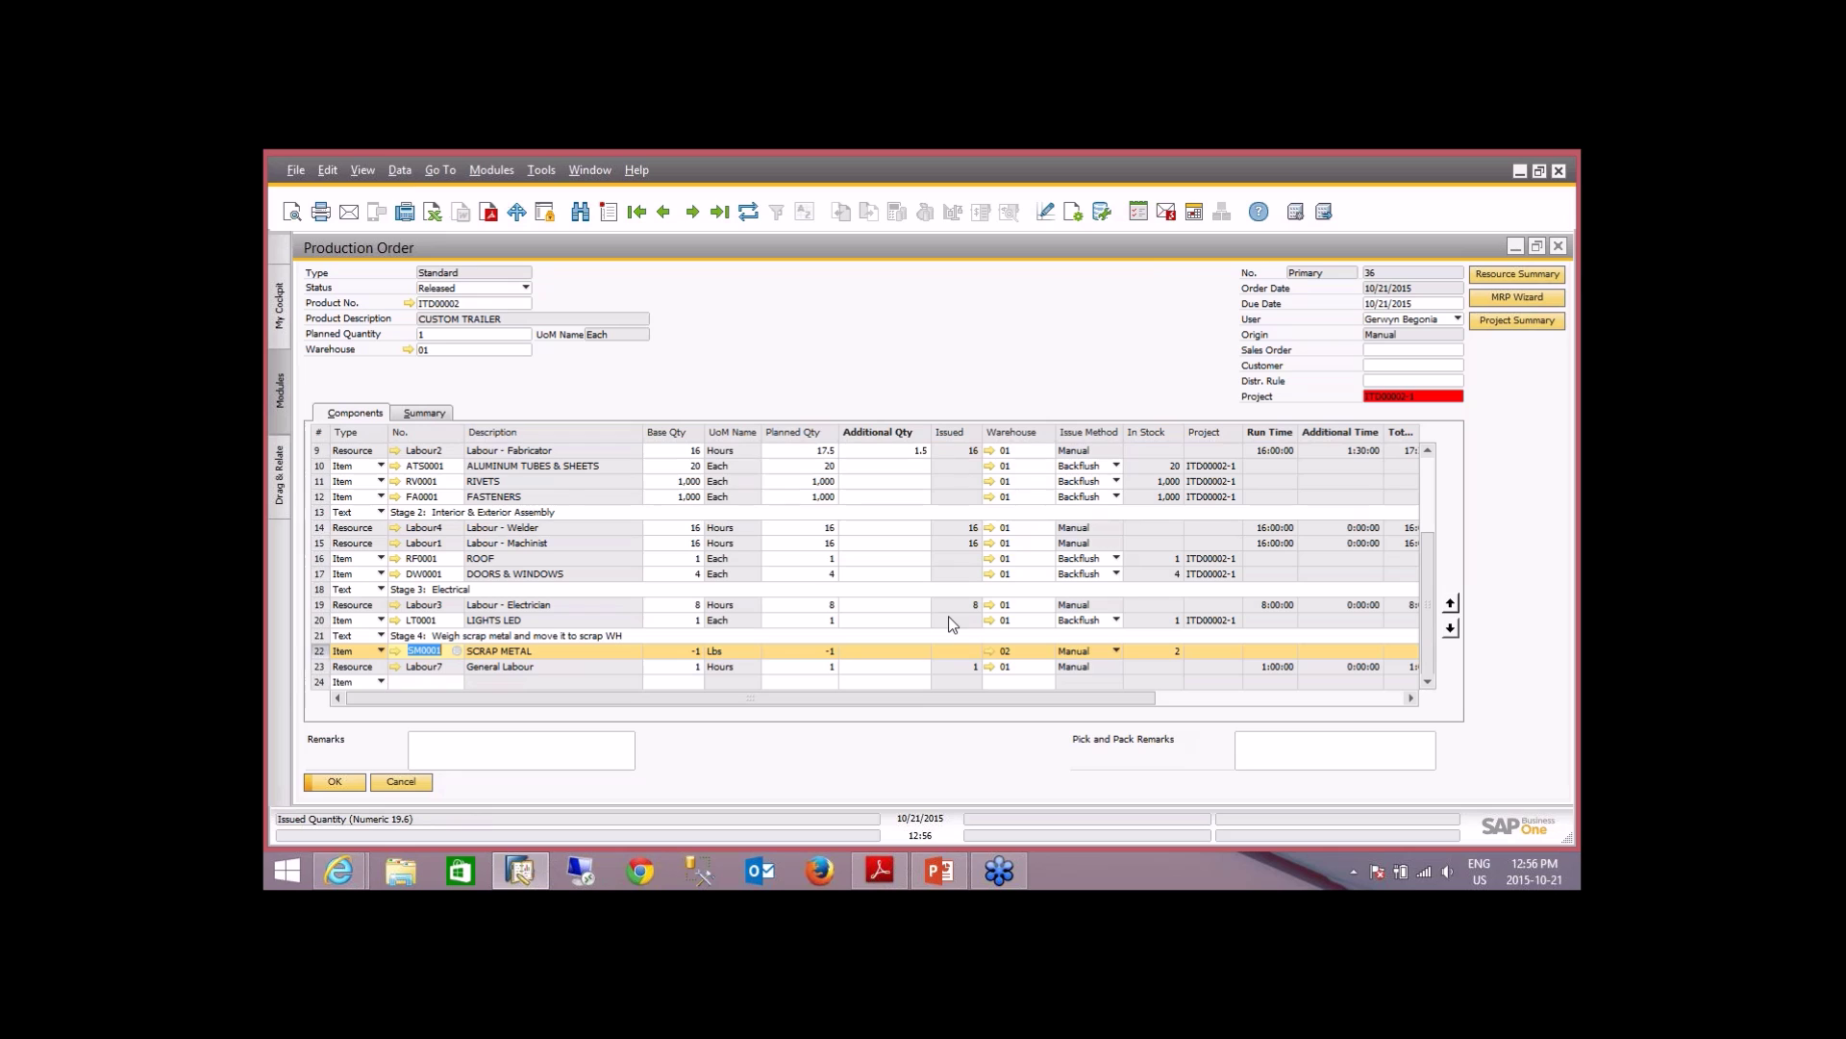
{"action": "scroll", "coordinate": [889, 573], "scroll_direction": "up", "scroll_amount": 2}
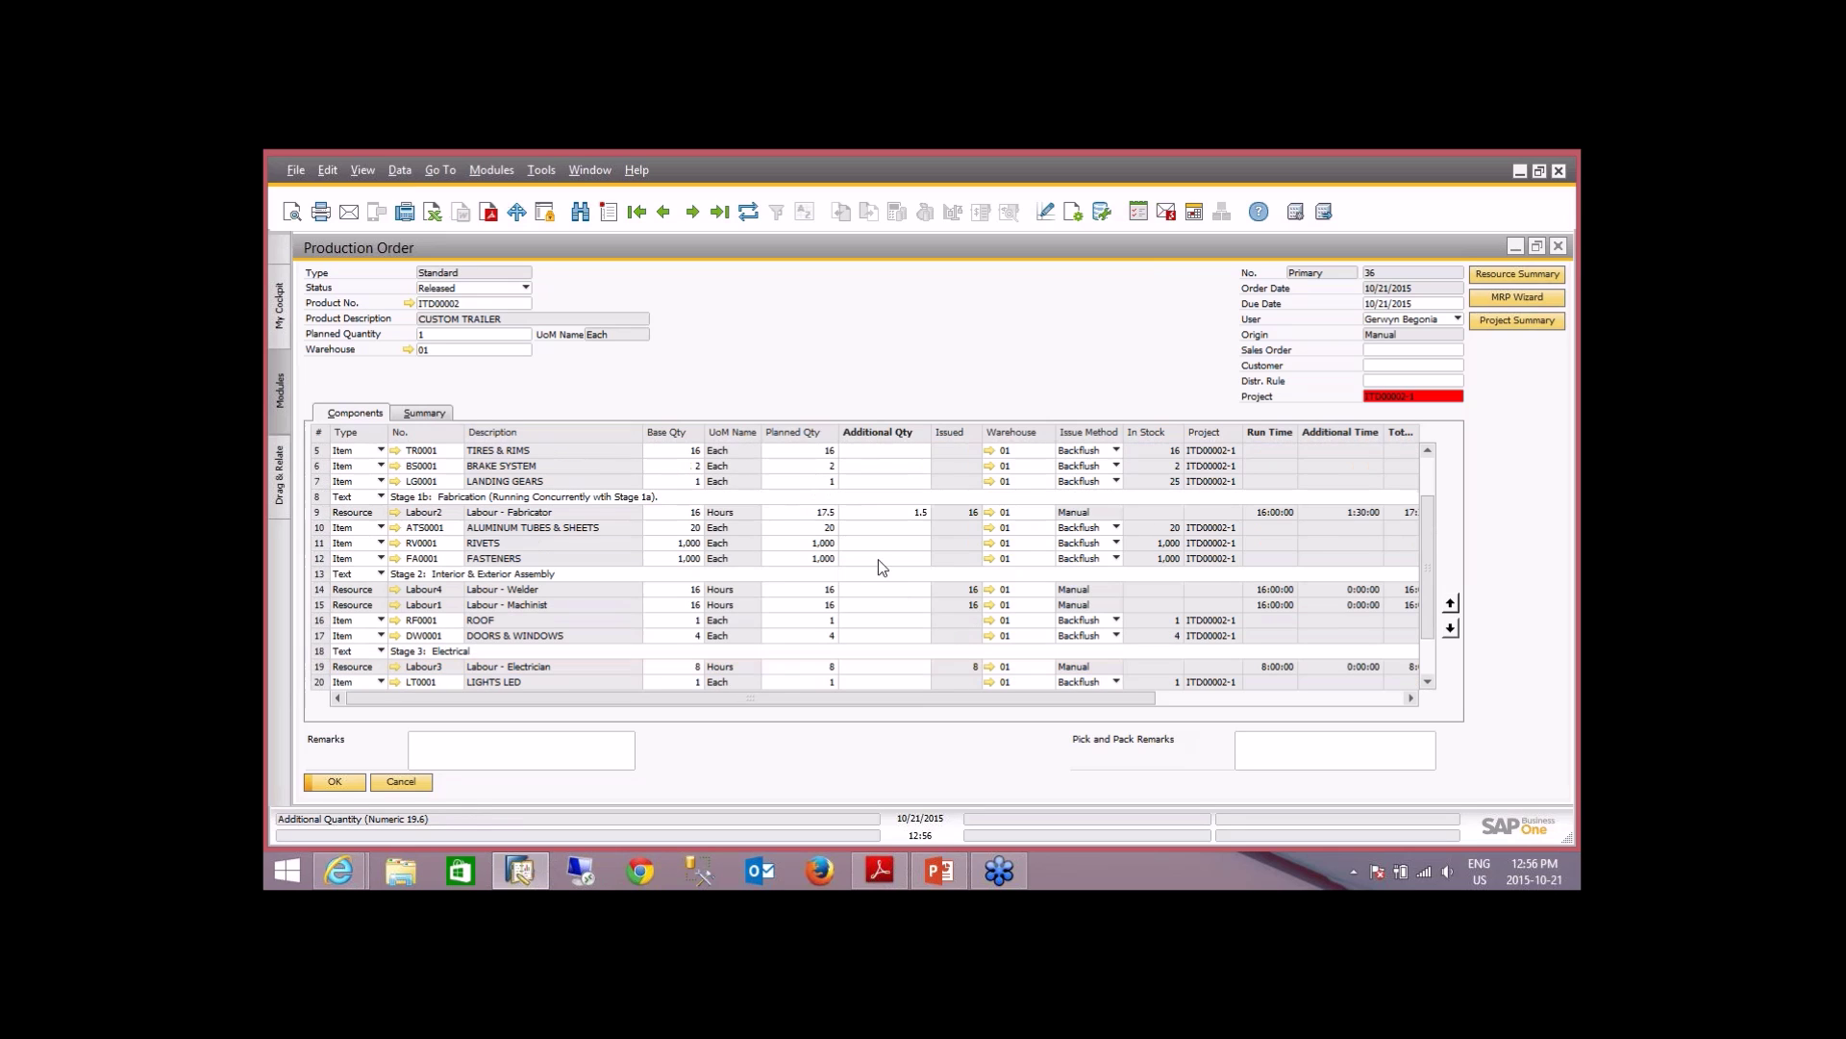
- Check the aluminum tubes and sheets, scrap metal and general labour rows in the production order's components
{"action": "left_click", "coordinate": [320, 527]}
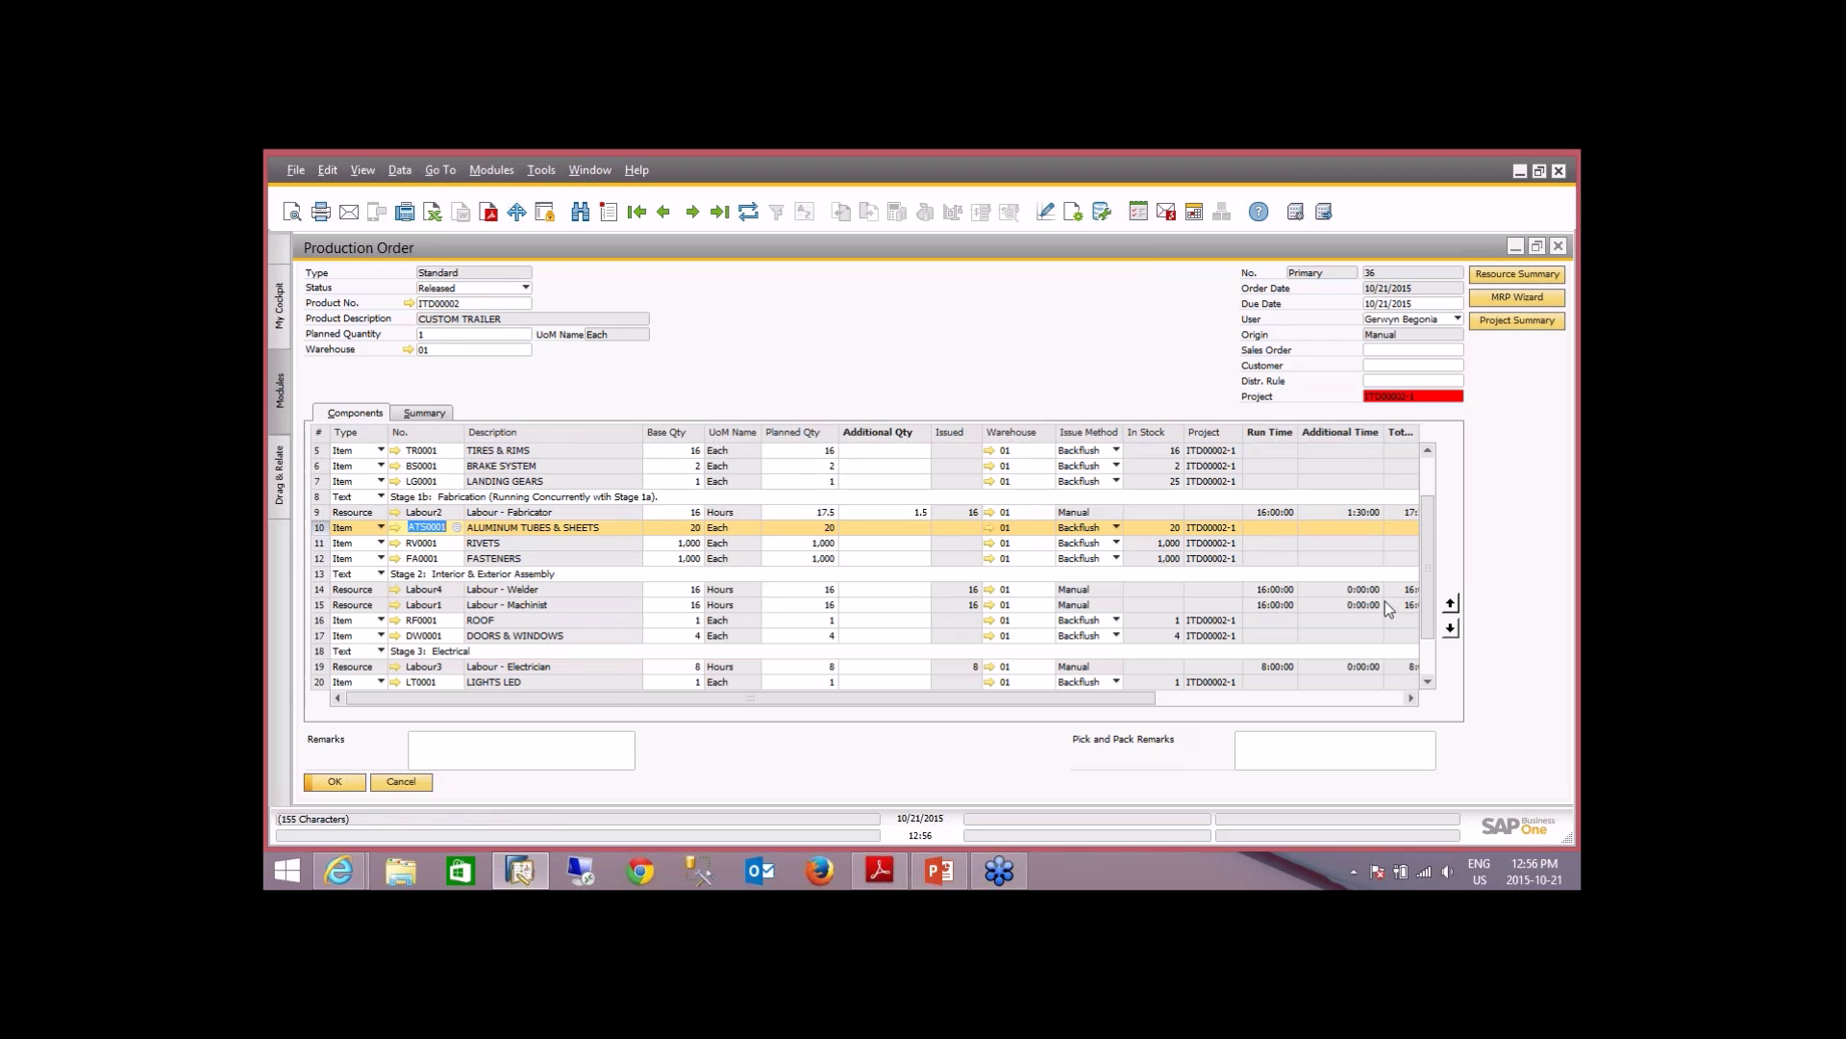
{"action": "left_click_drag", "start_coordinate": [1431, 508], "coordinate": [1431, 613]}
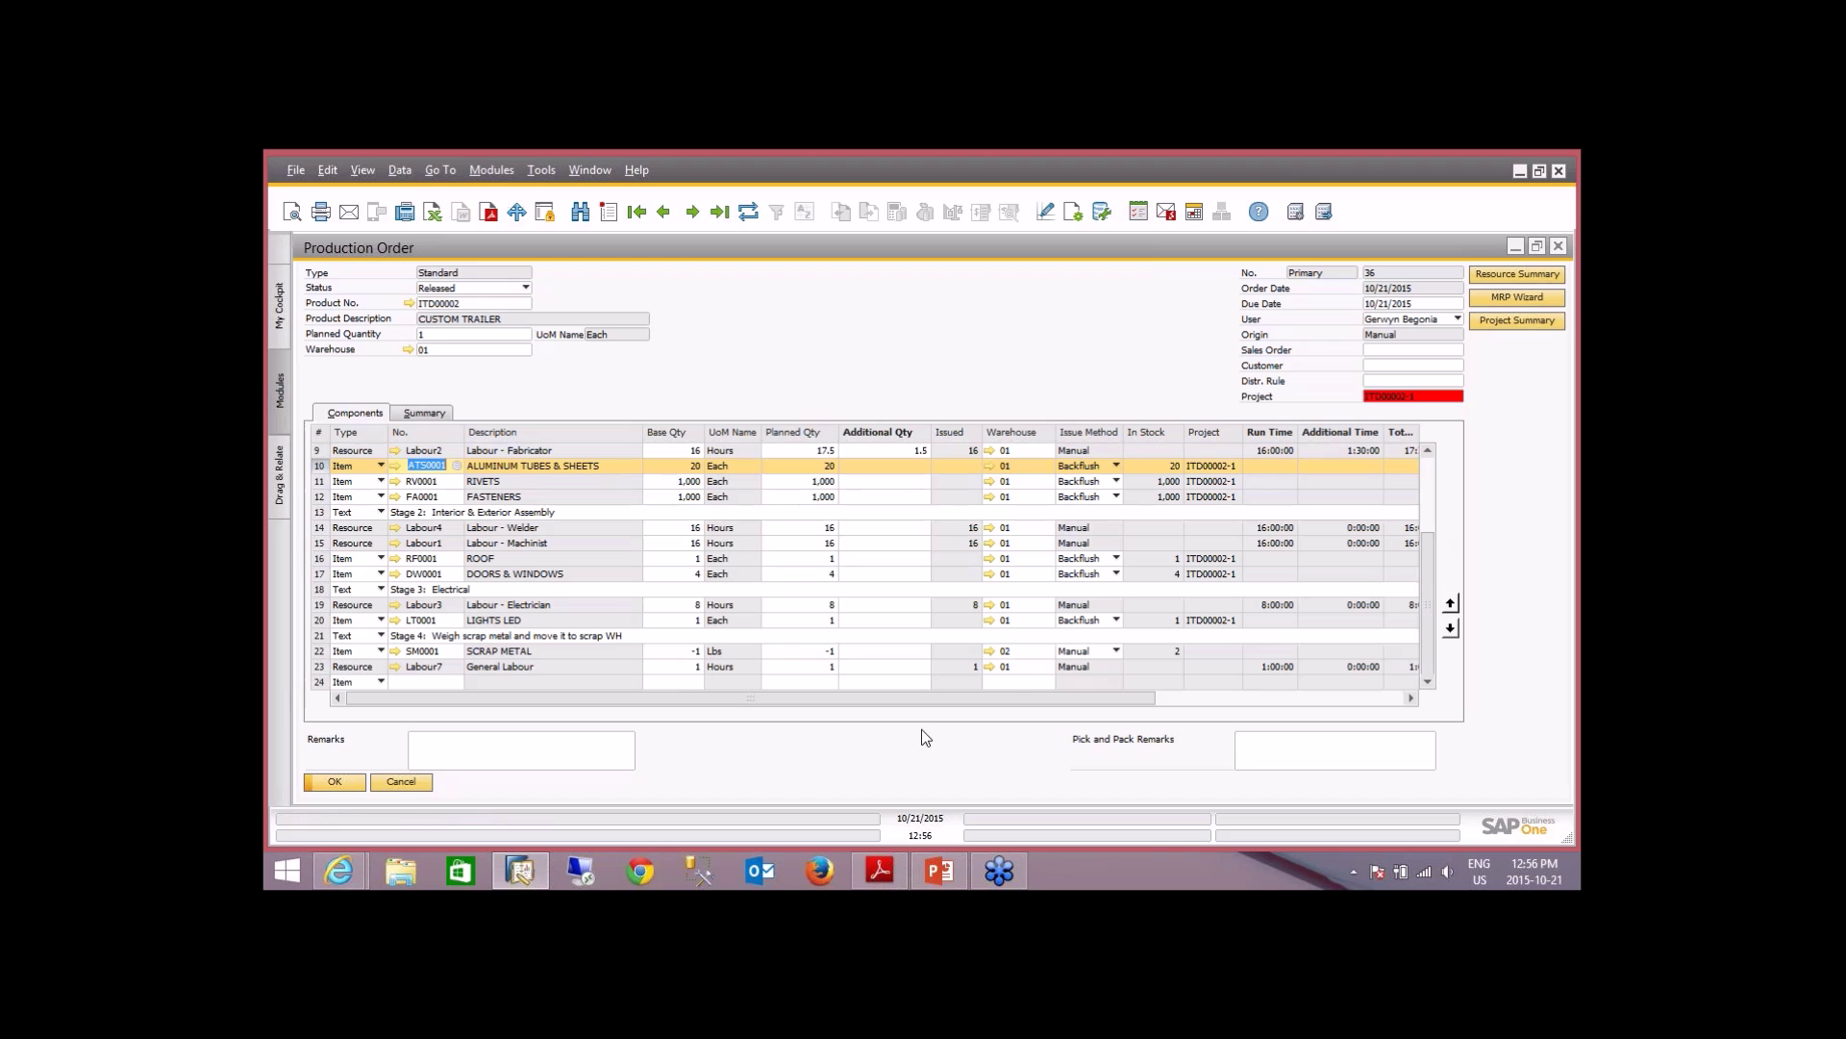
{"action": "left_click", "coordinate": [320, 654]}
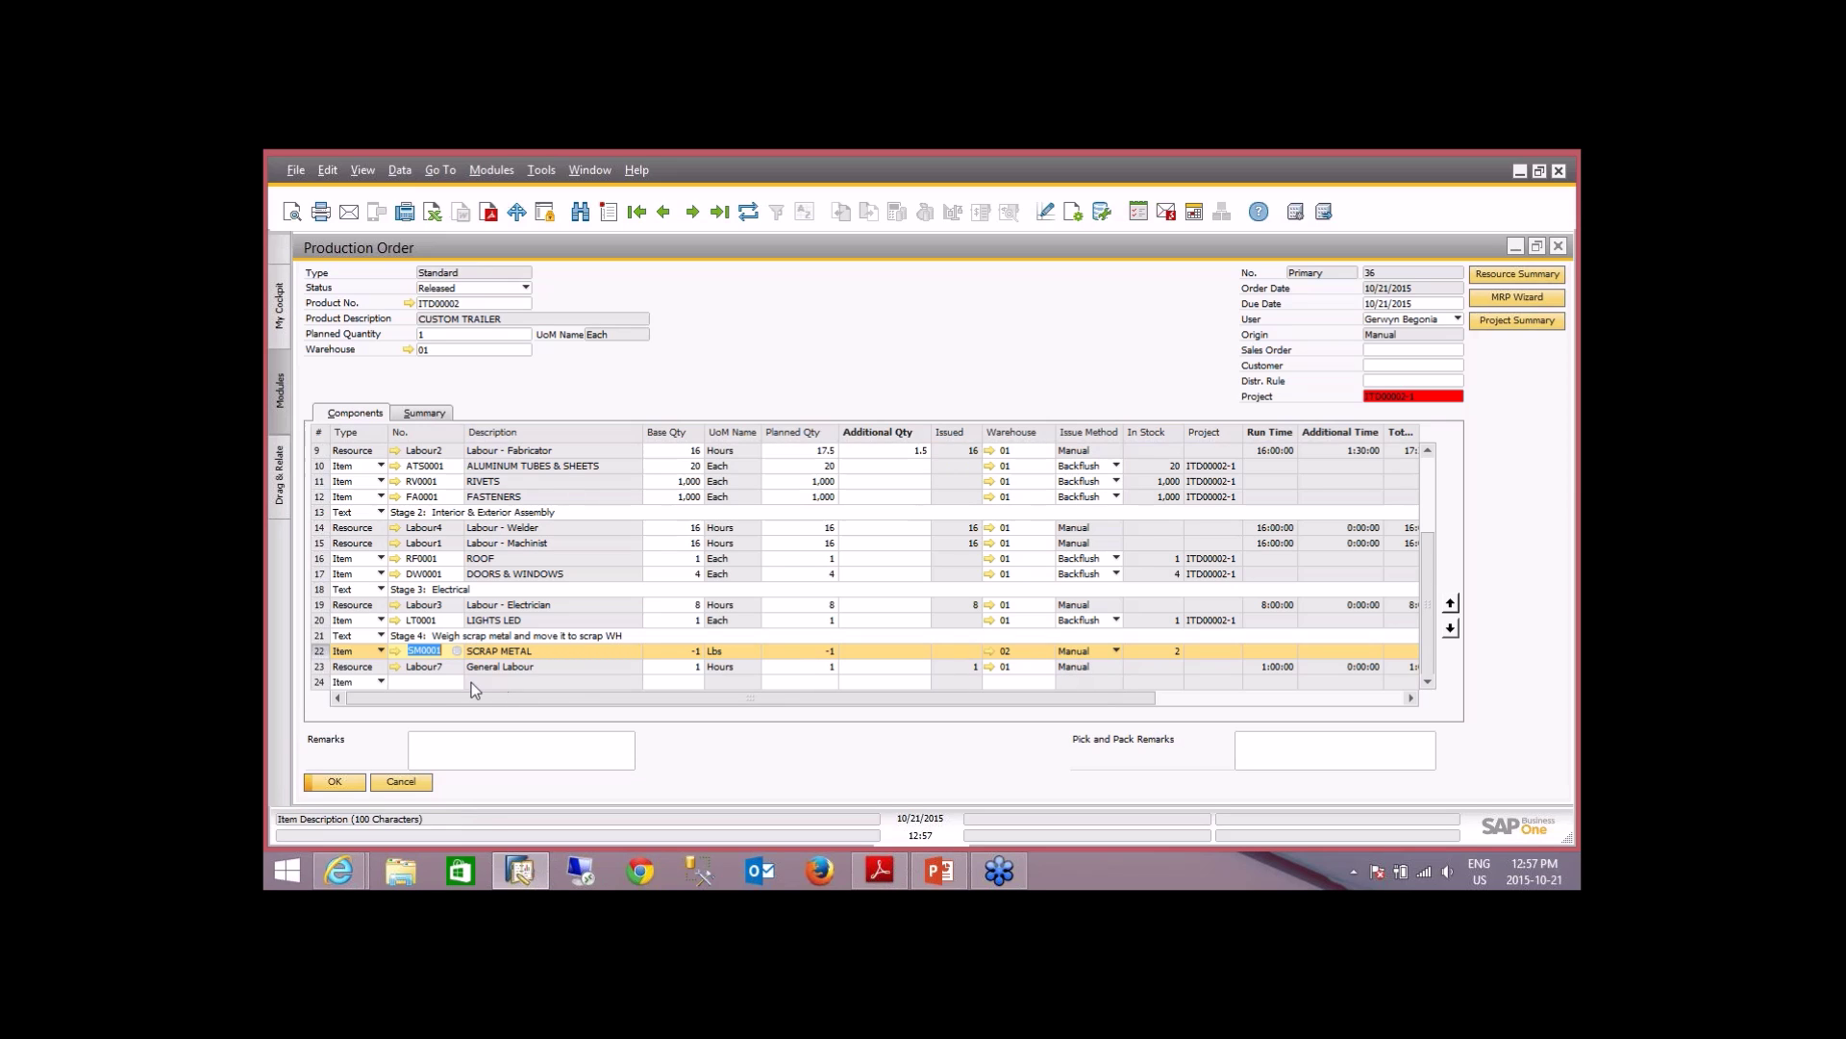
{"action": "left_click", "coordinate": [321, 668]}
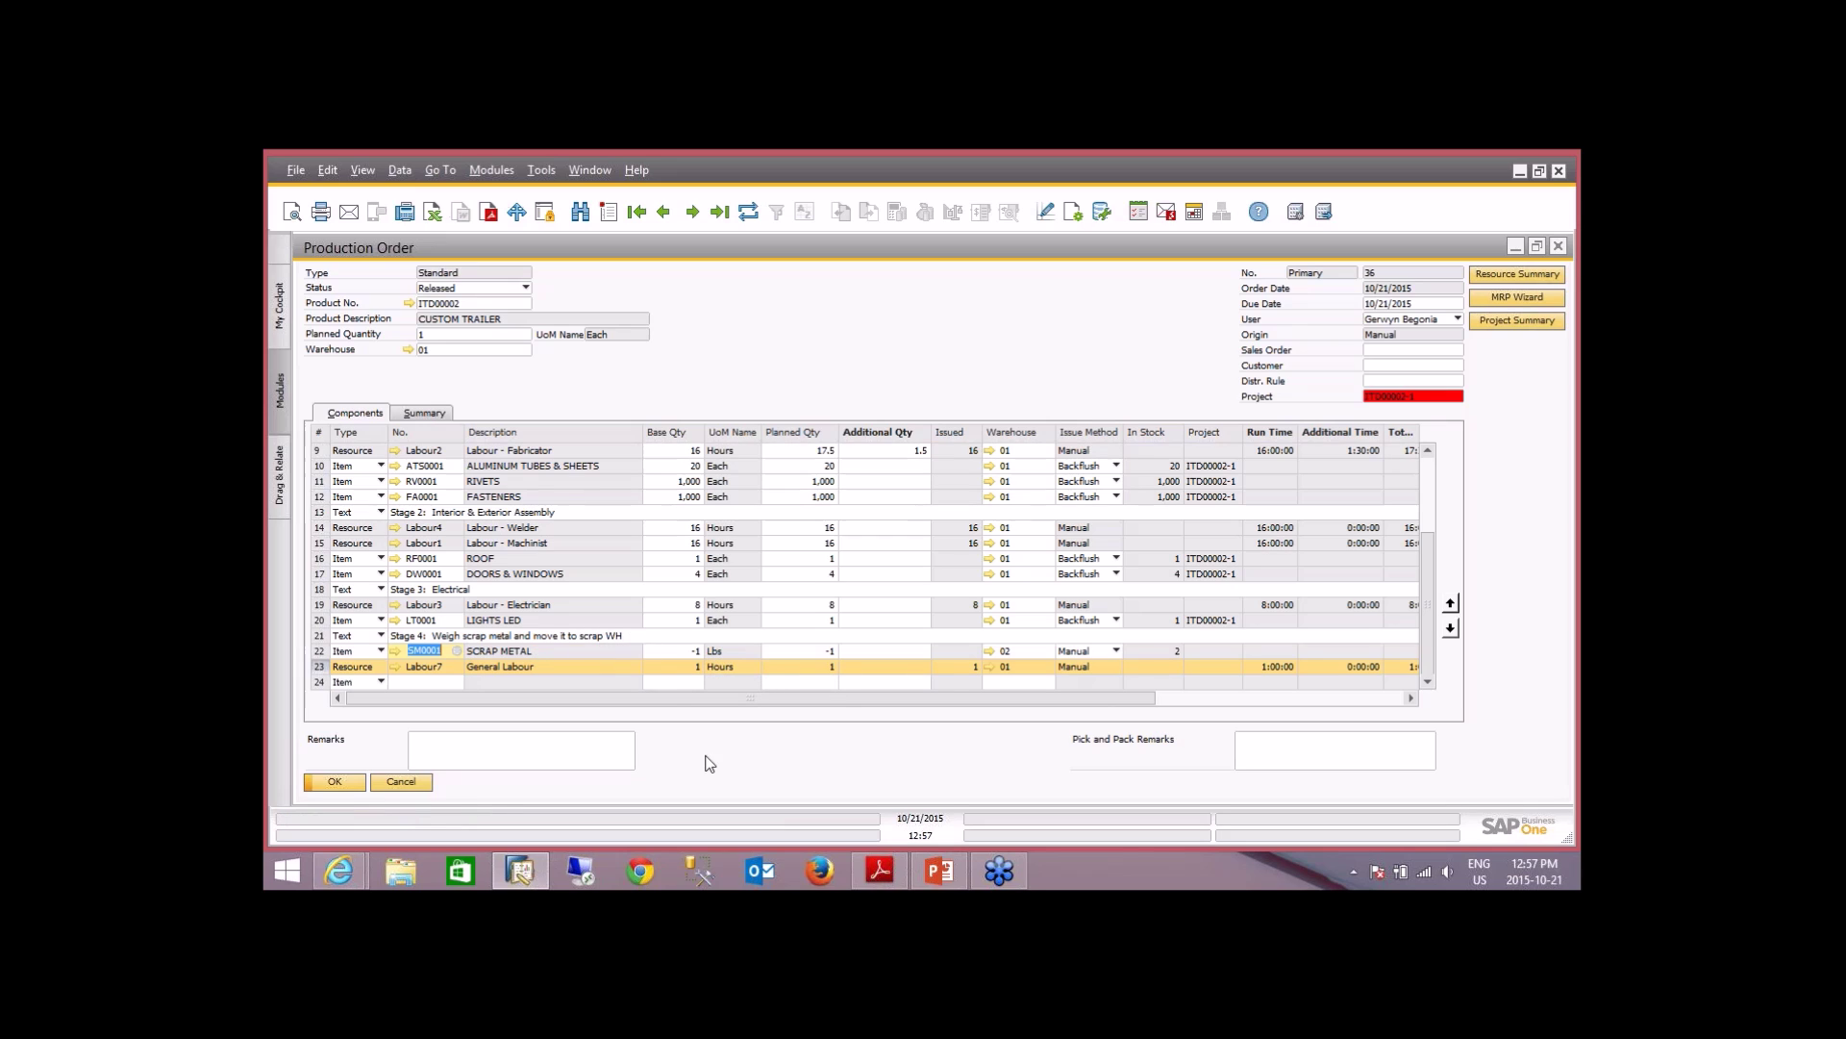
- Report completion of the production order by adding a receipt for 1 custom trailer and 1 lb of scrap metal, and close the receipt form
{"action": "right_click", "coordinate": [805, 348]}
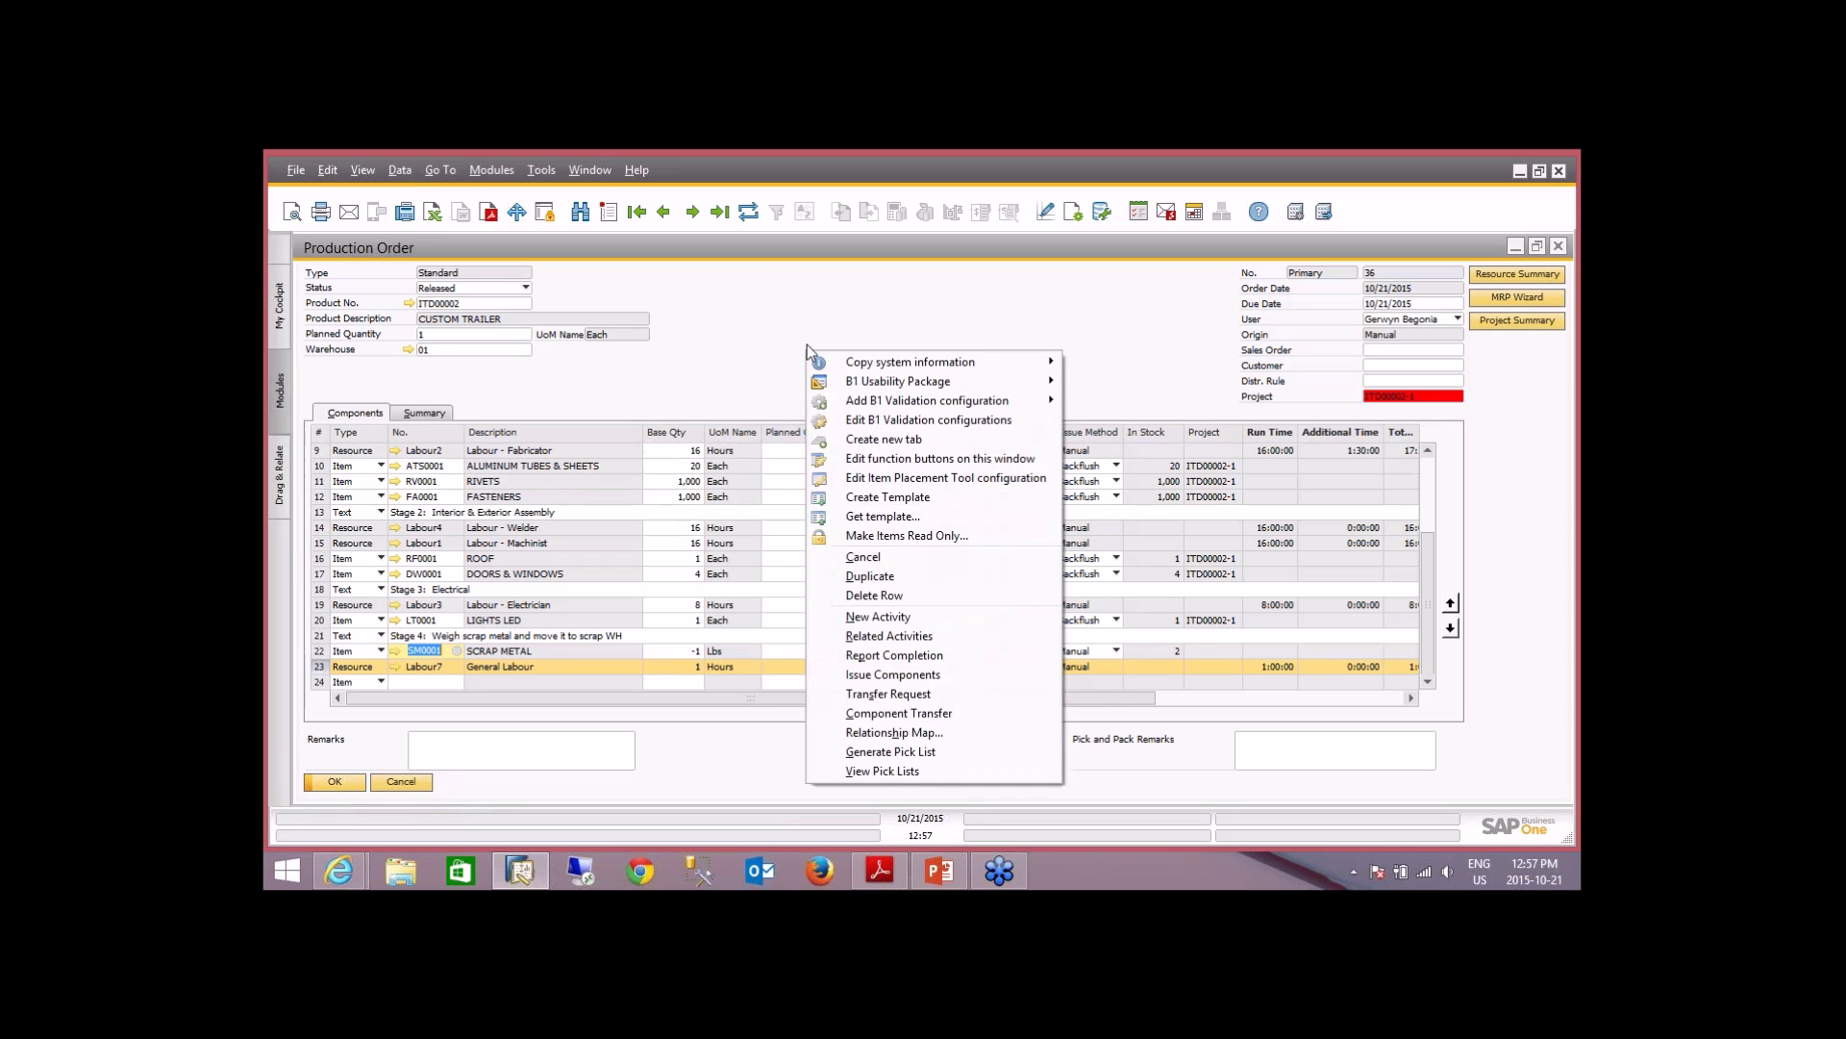
{"action": "left_click", "coordinate": [964, 665]}
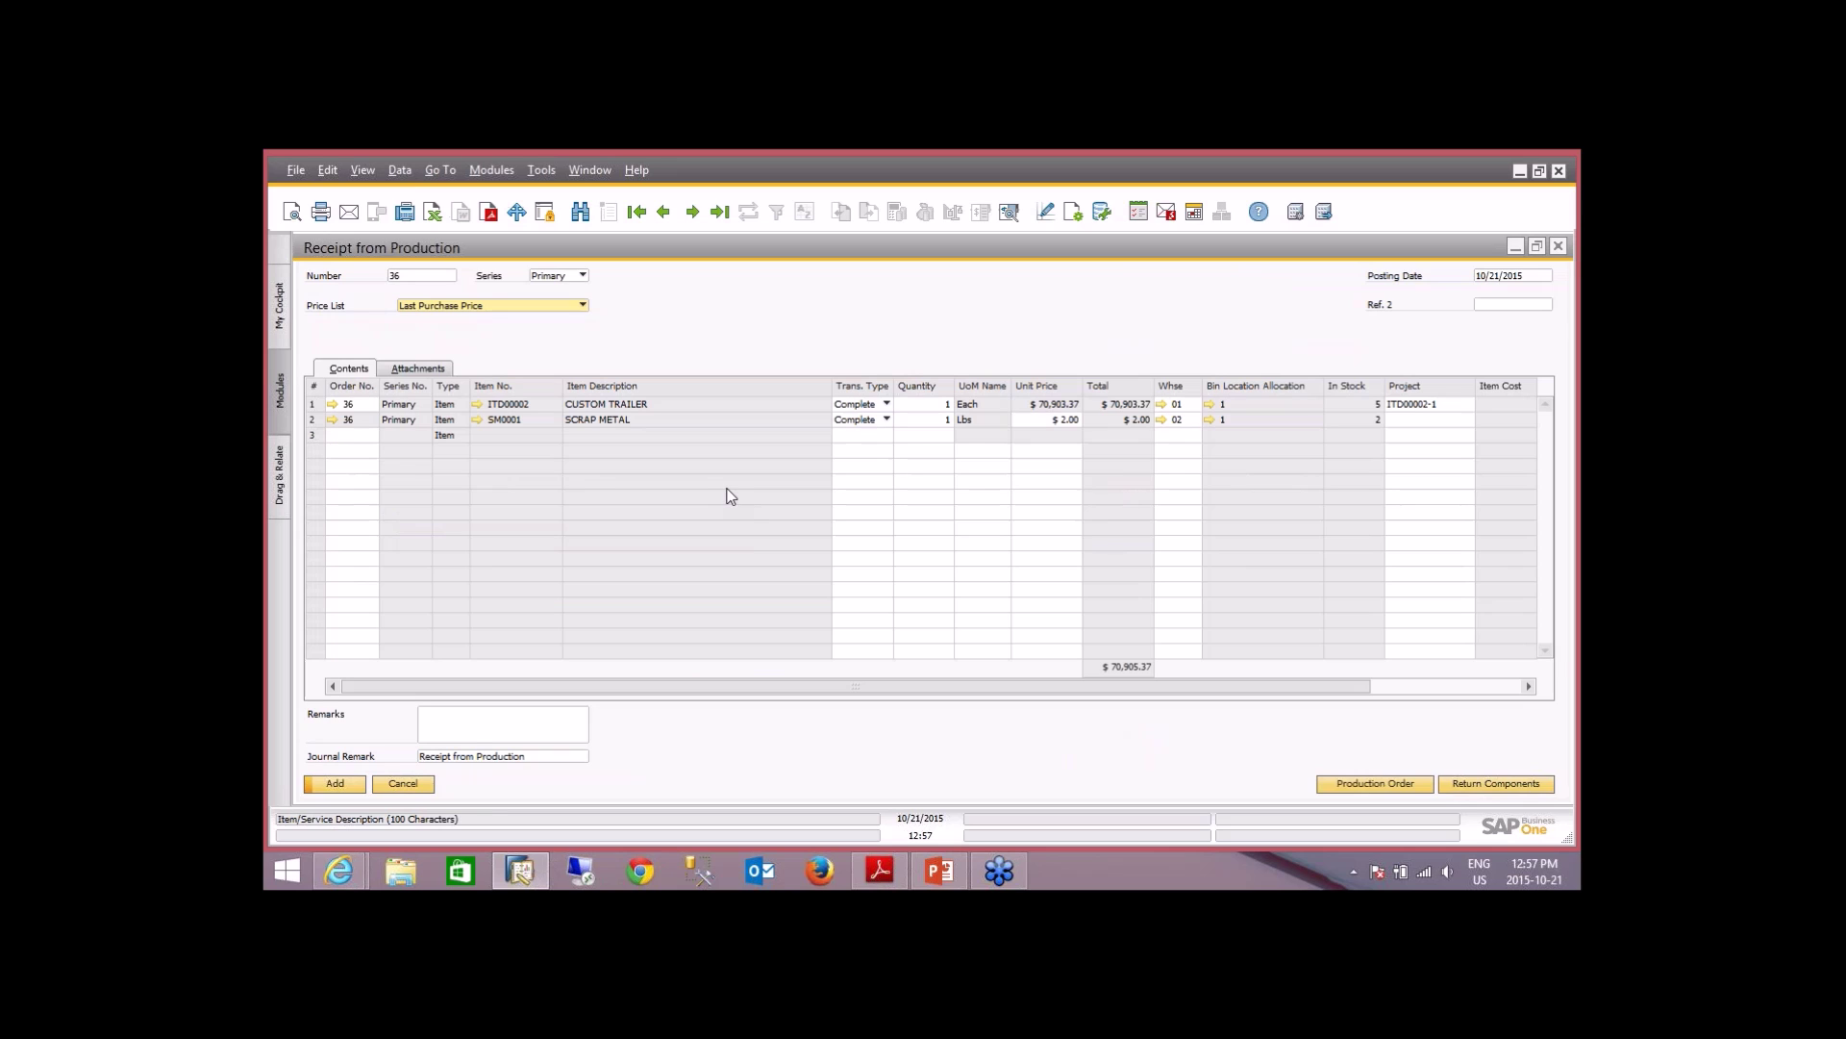
{"action": "left_click", "coordinate": [318, 405]}
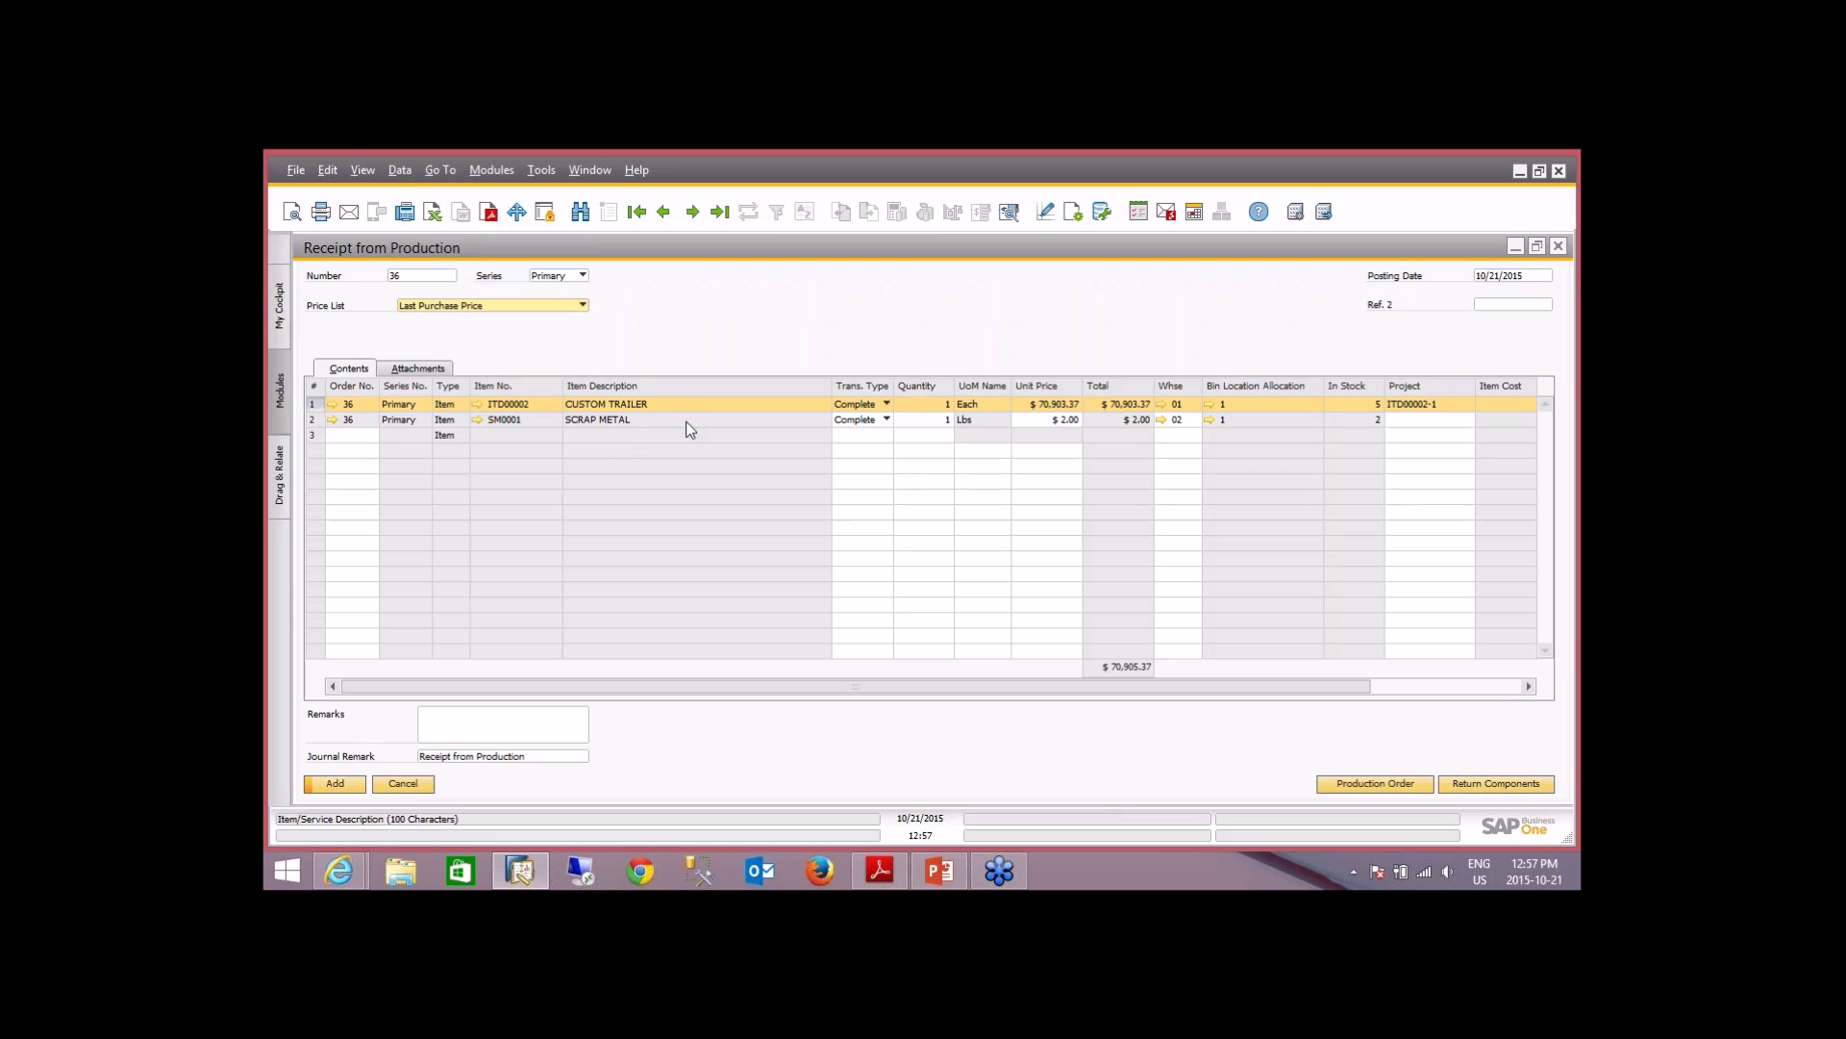
{"action": "left_click", "coordinate": [313, 419]}
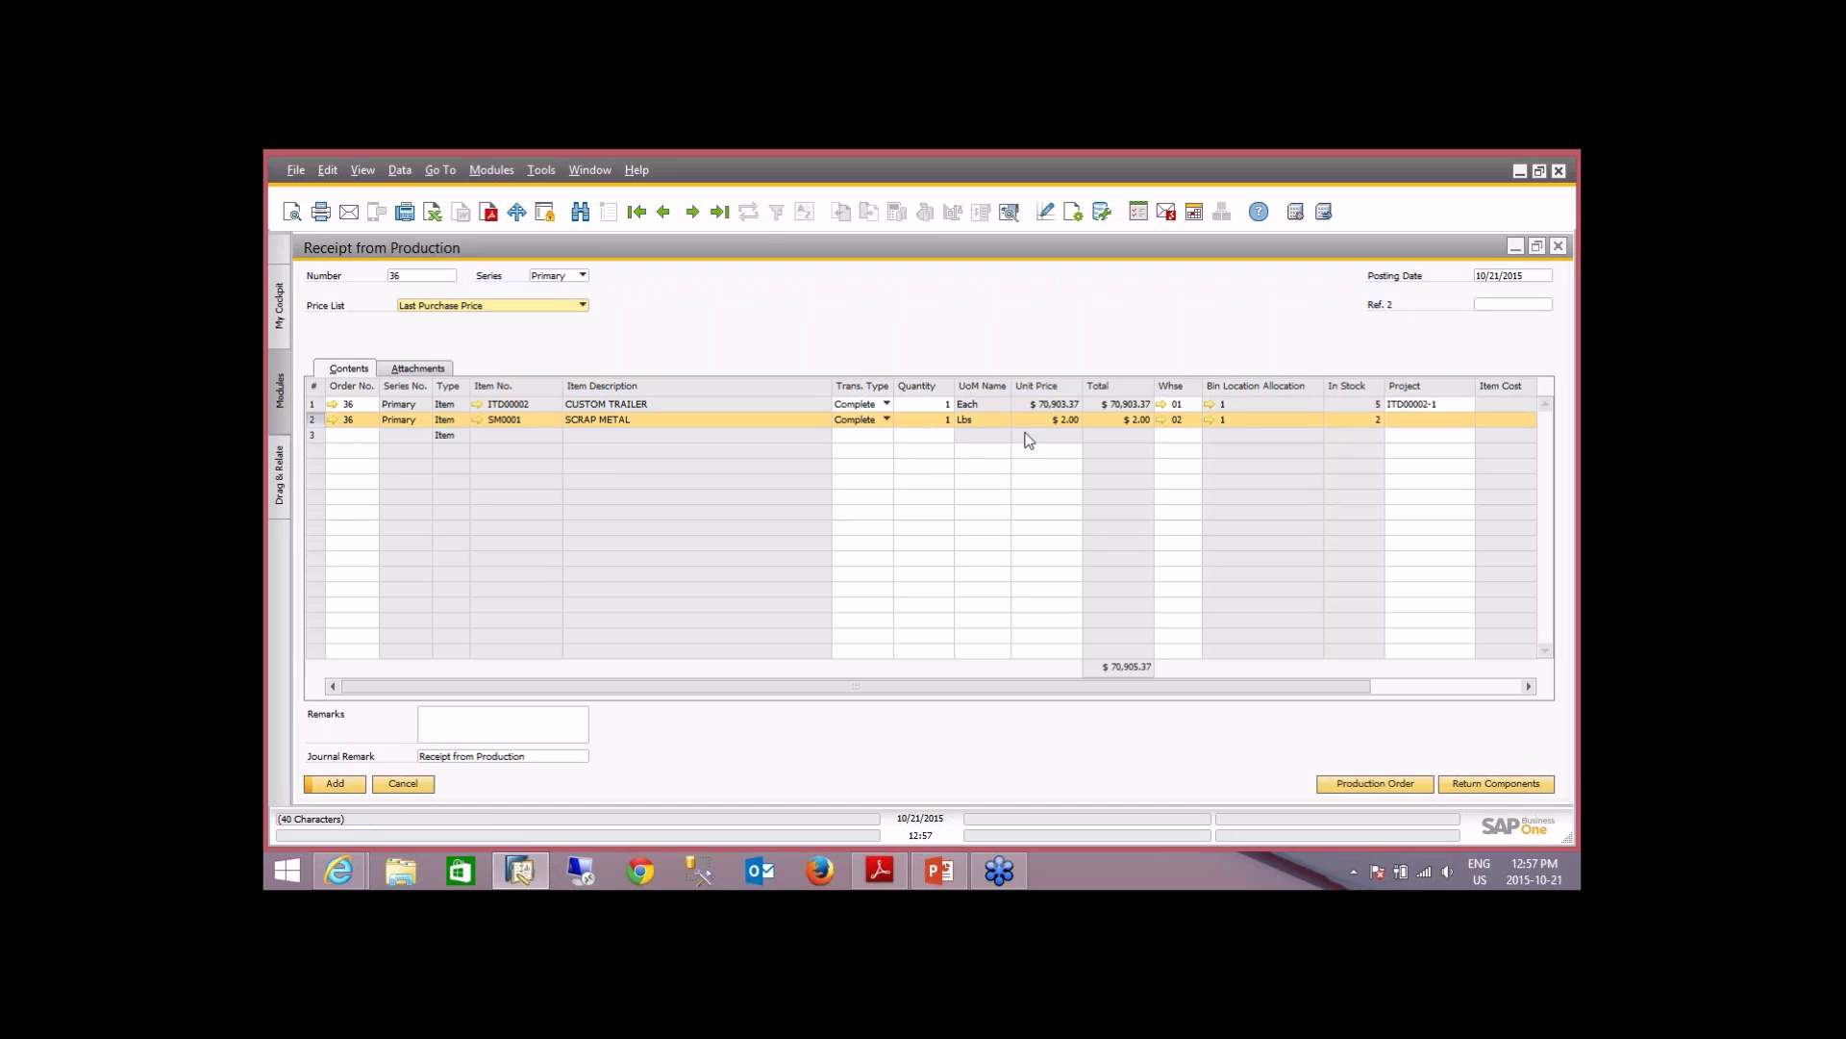
{"action": "left_click", "coordinate": [947, 421]}
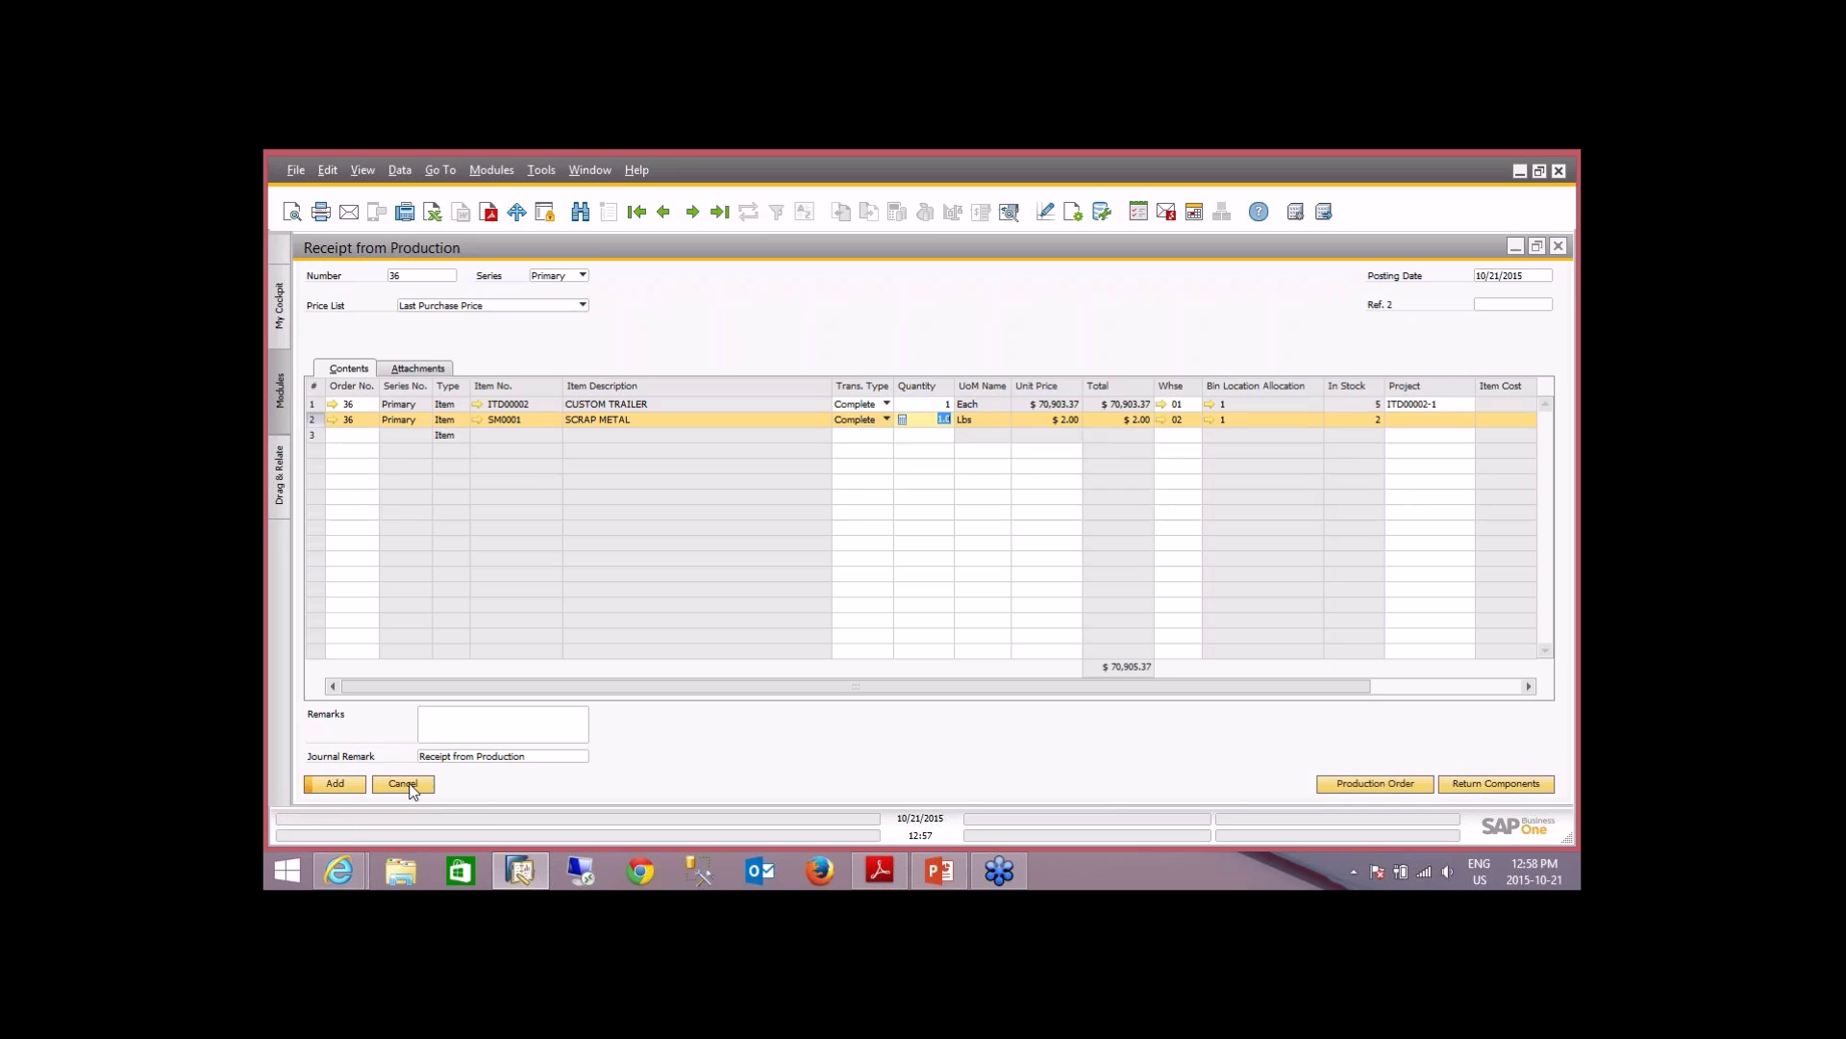
{"action": "left_click", "coordinate": [337, 786]}
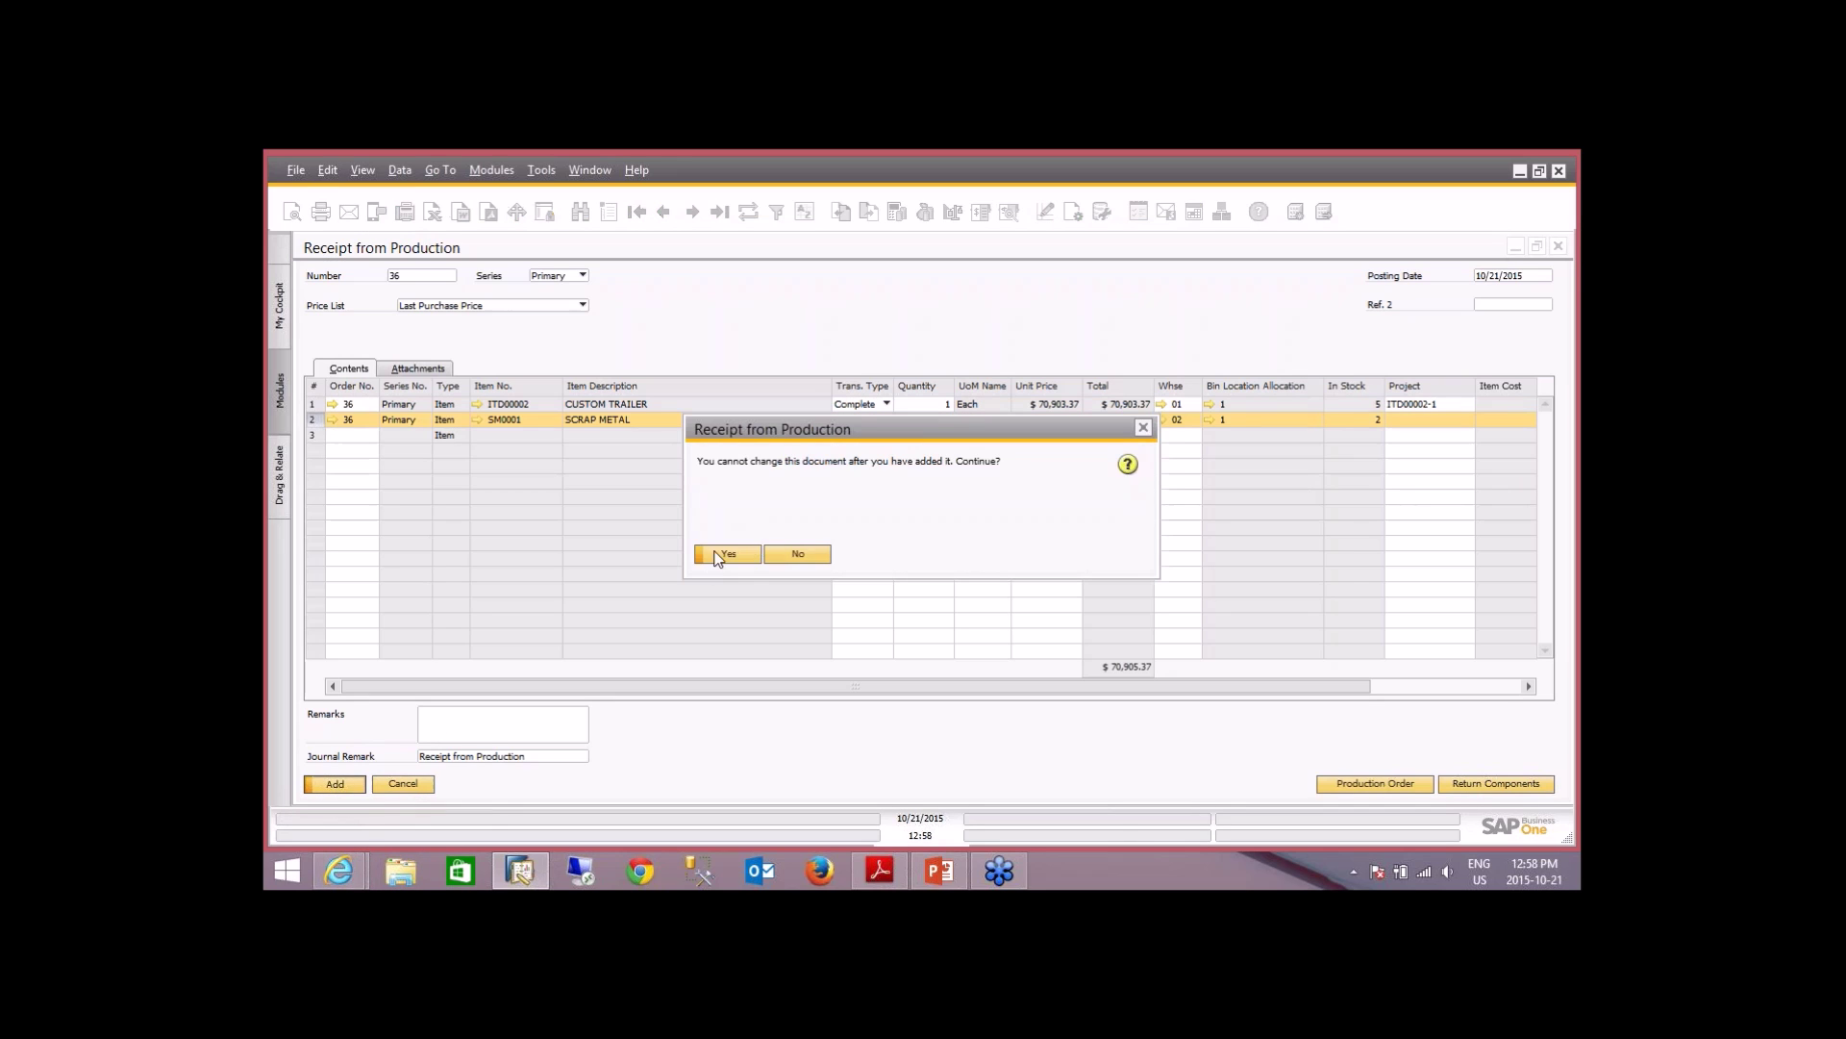
{"action": "left_click", "coordinate": [716, 550]}
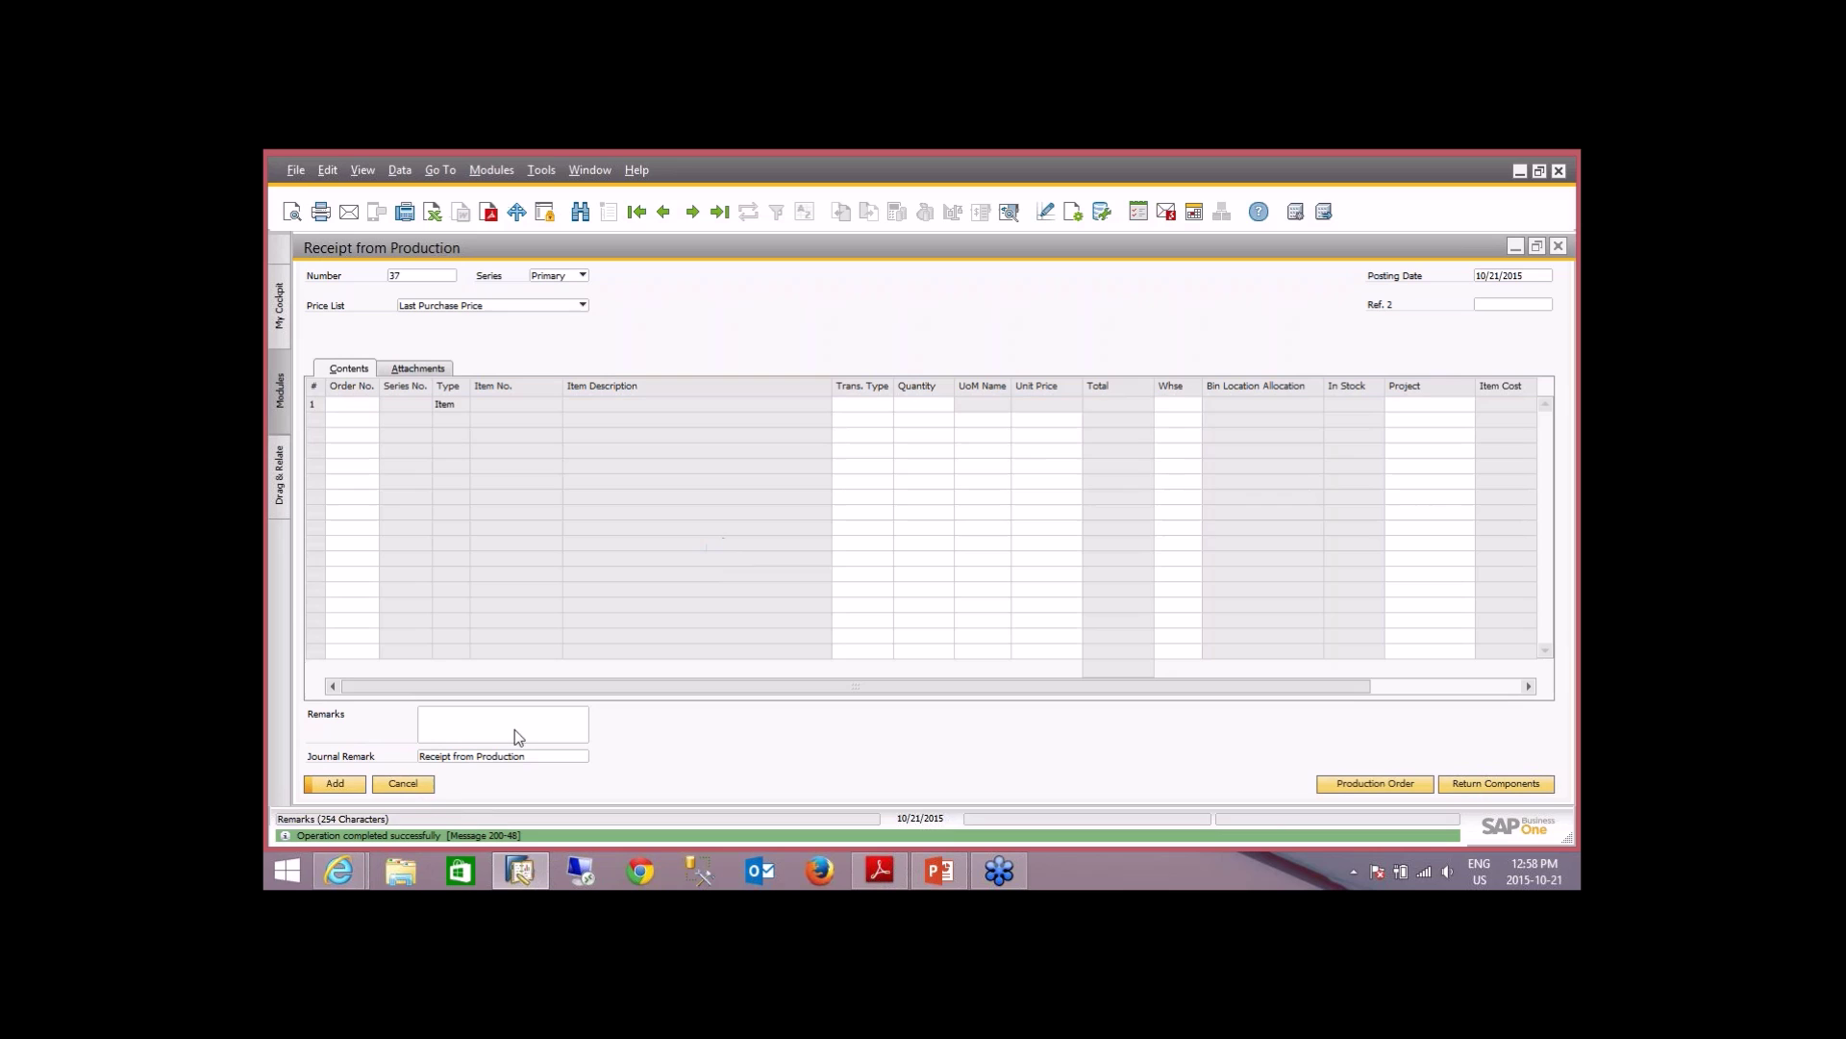
{"action": "left_click", "coordinate": [409, 785]}
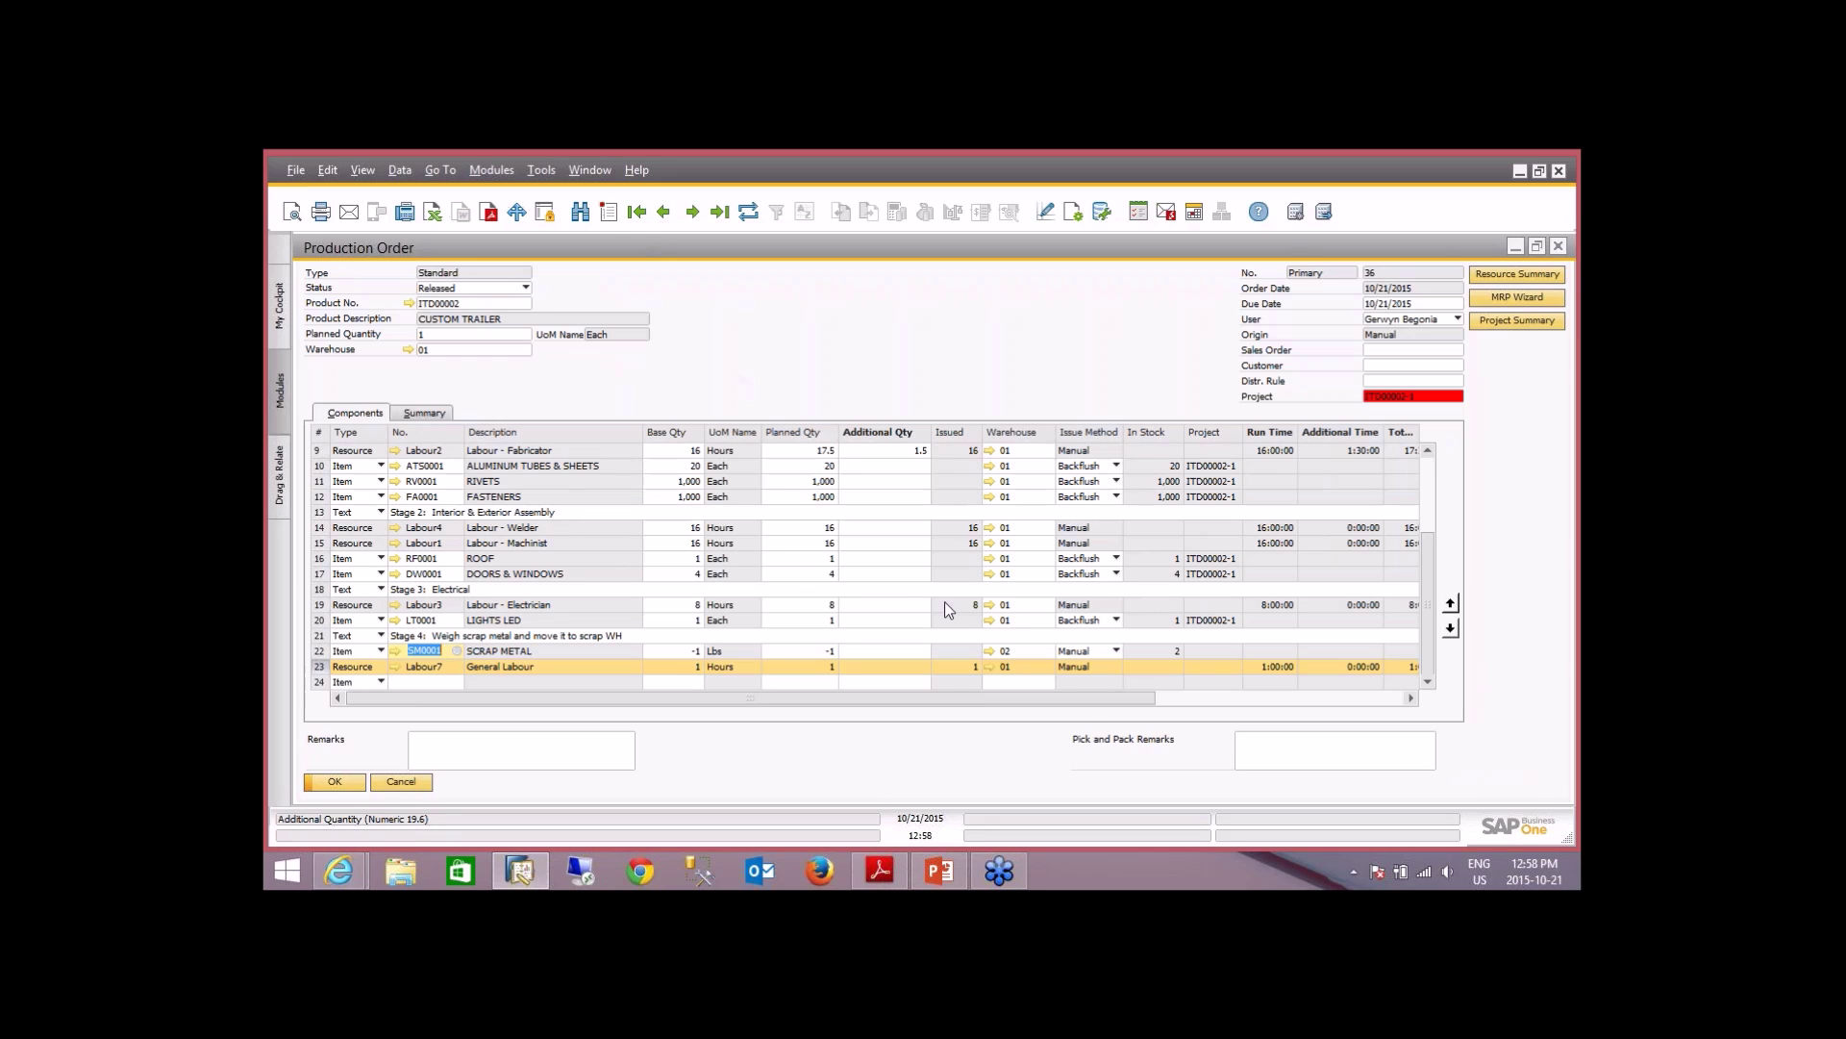
- Check the scrap metal warehouse, and compare the order's actual costs, quantities and planned times with its issued component quantities
{"action": "left_click", "coordinate": [1026, 651]}
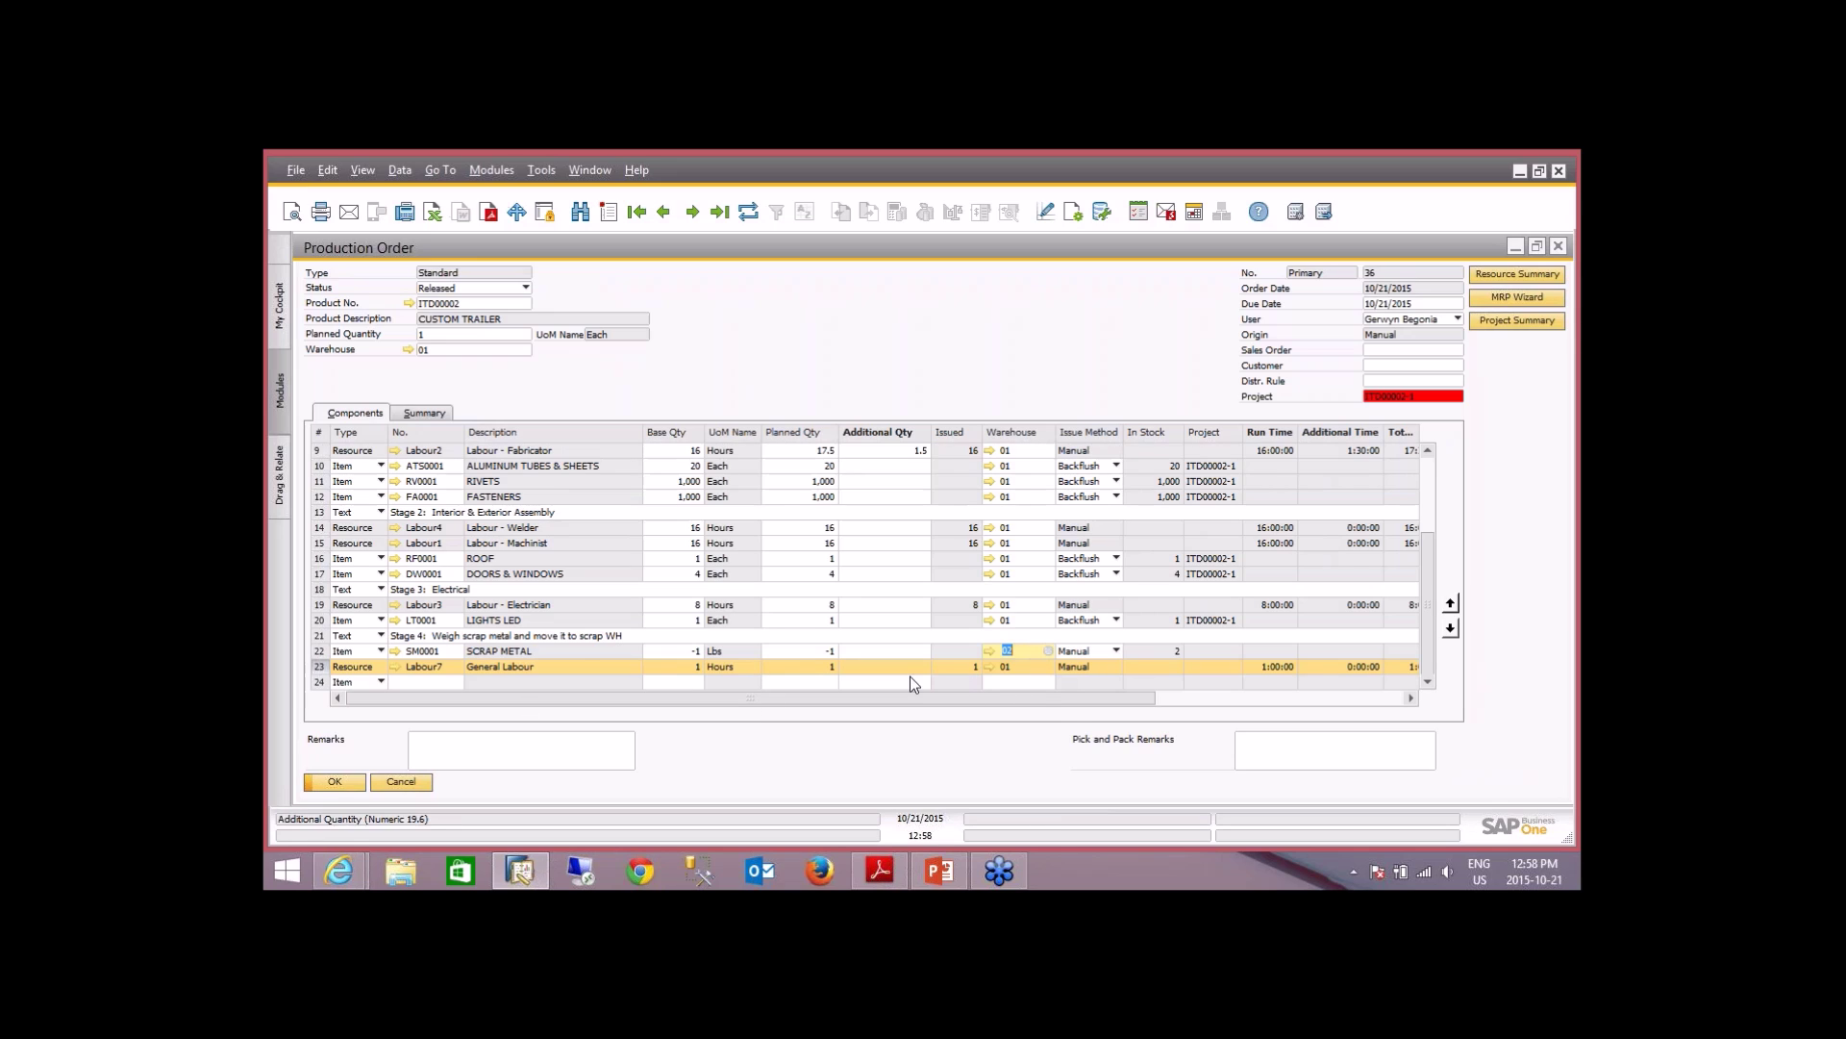
{"action": "left_click", "coordinate": [426, 415]}
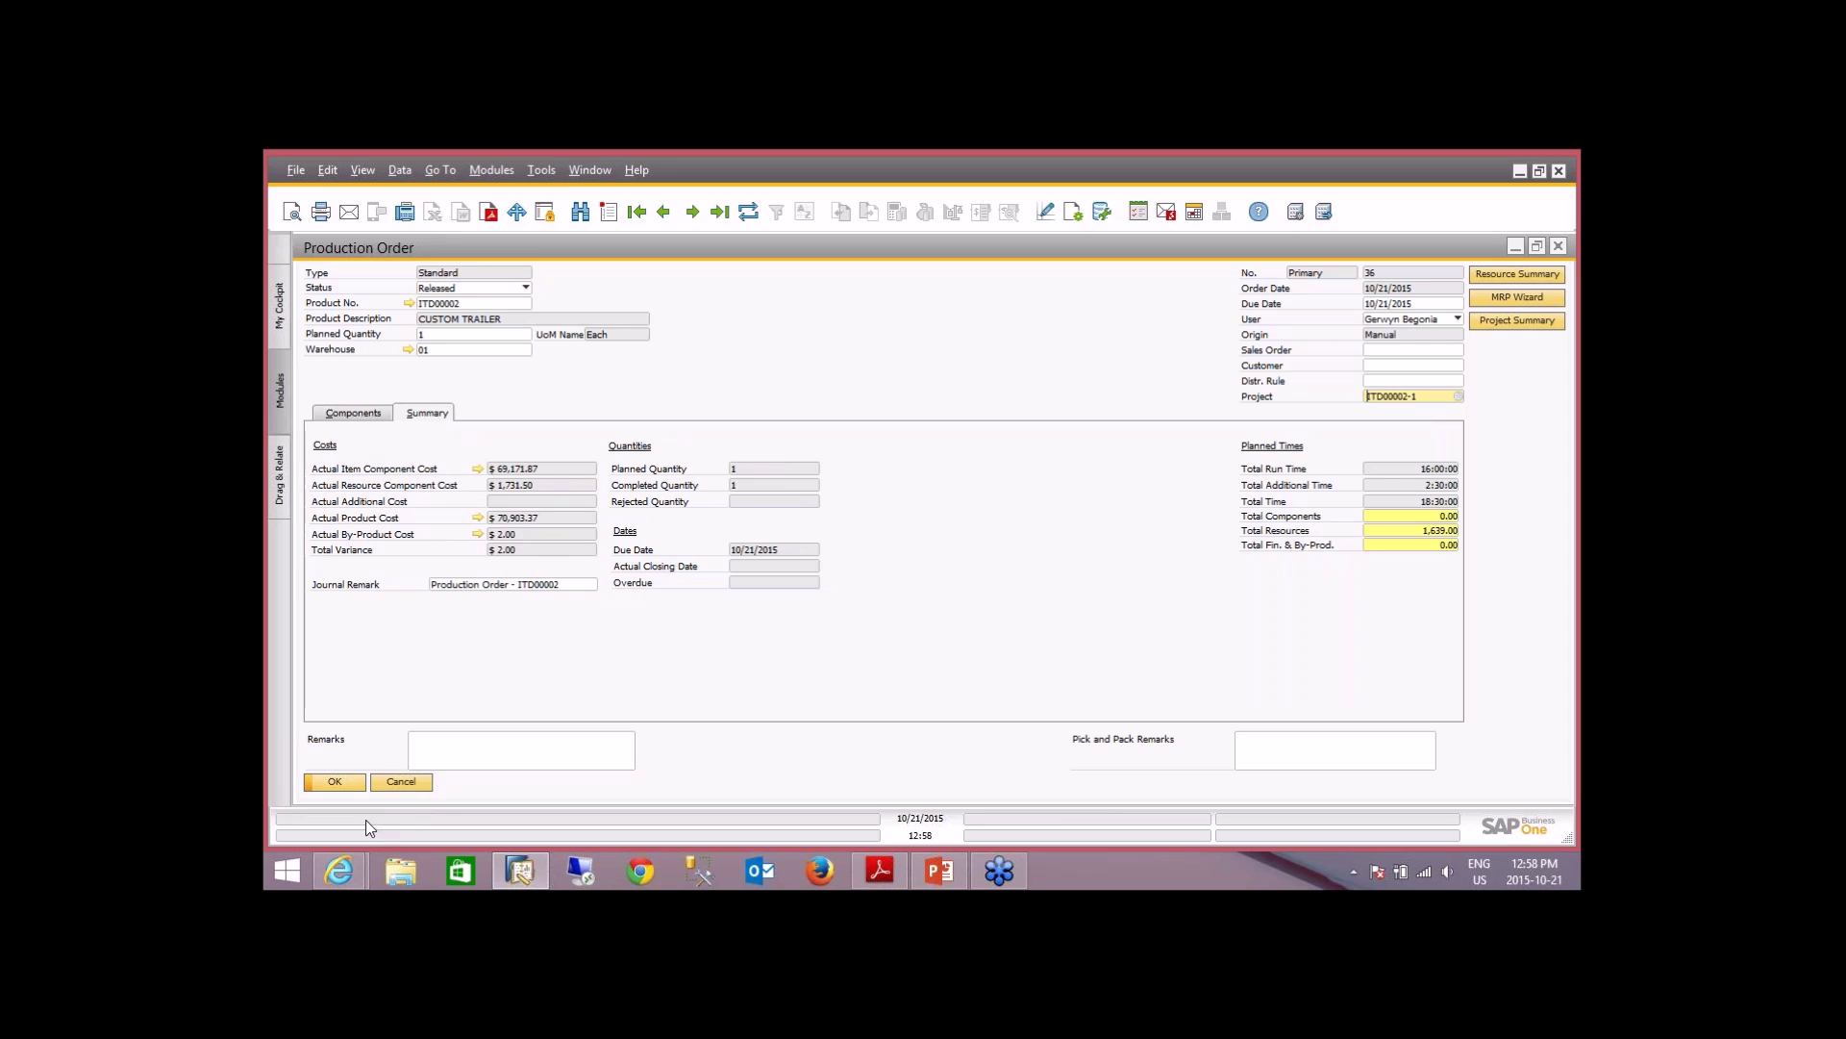
{"action": "left_click", "coordinate": [359, 417]}
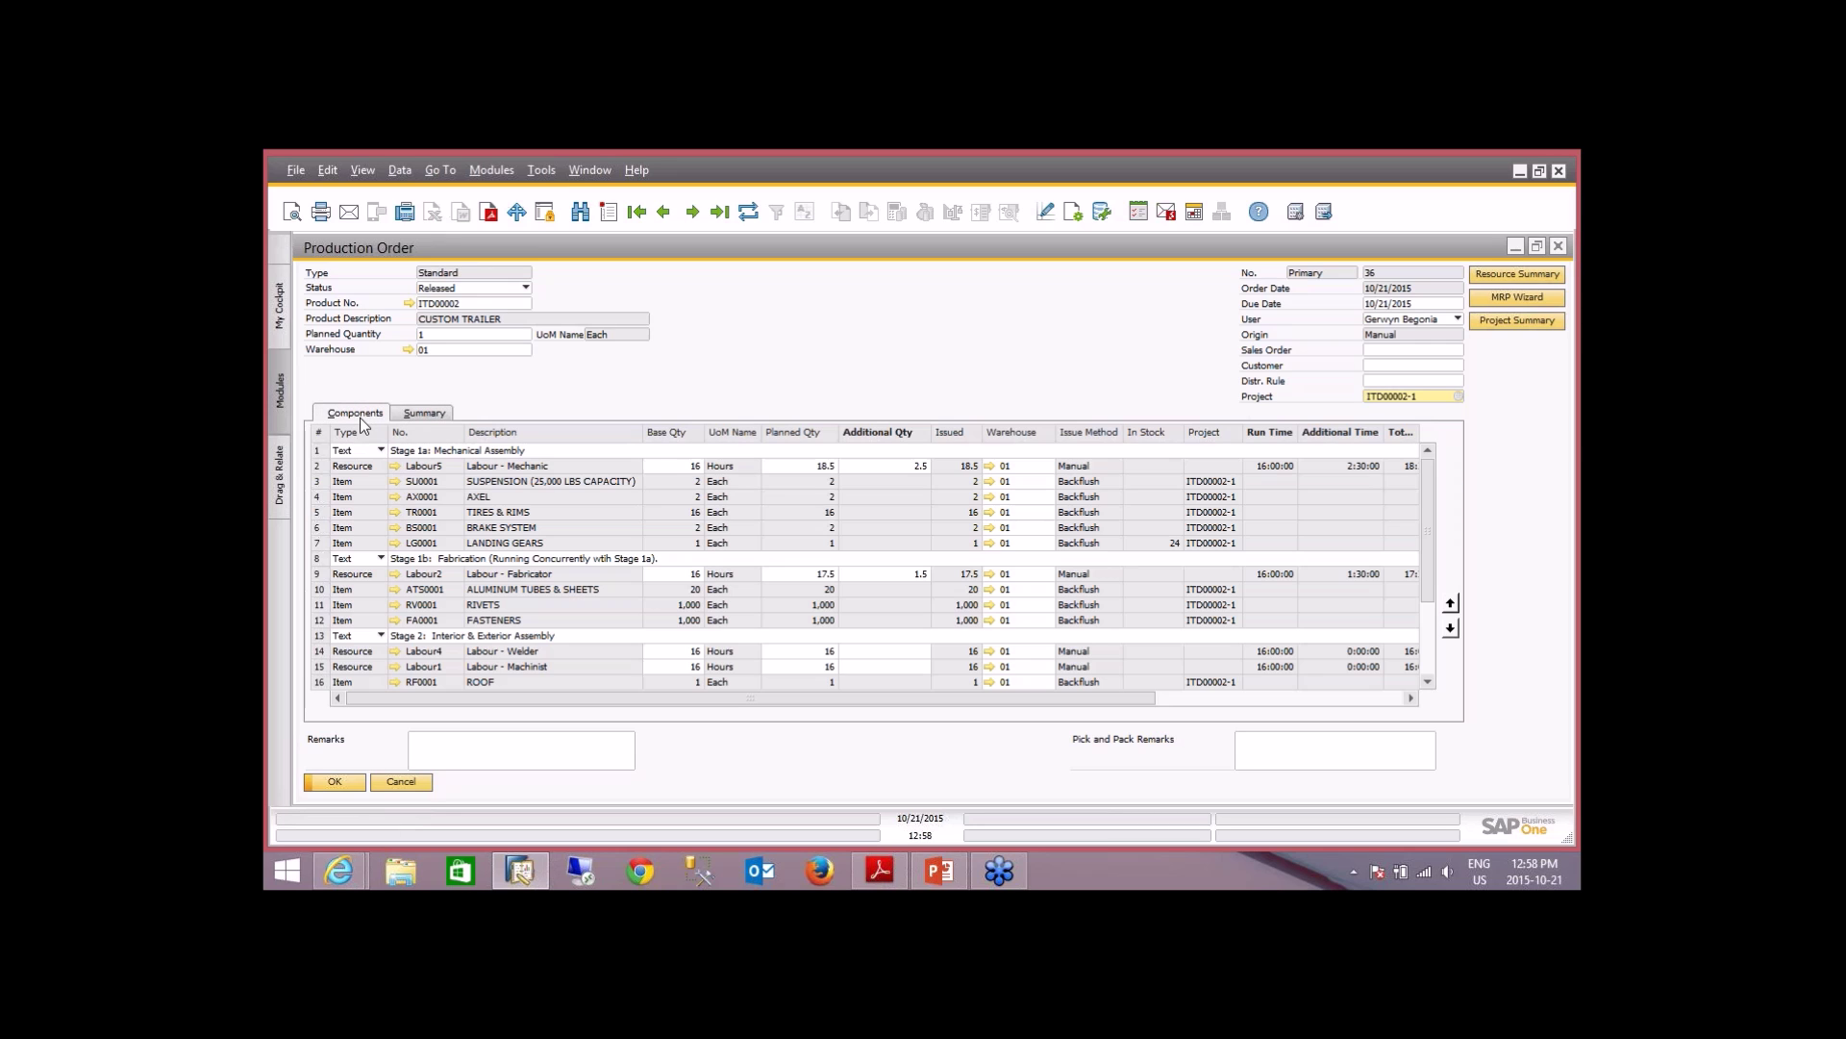
{"action": "left_click", "coordinate": [341, 783]}
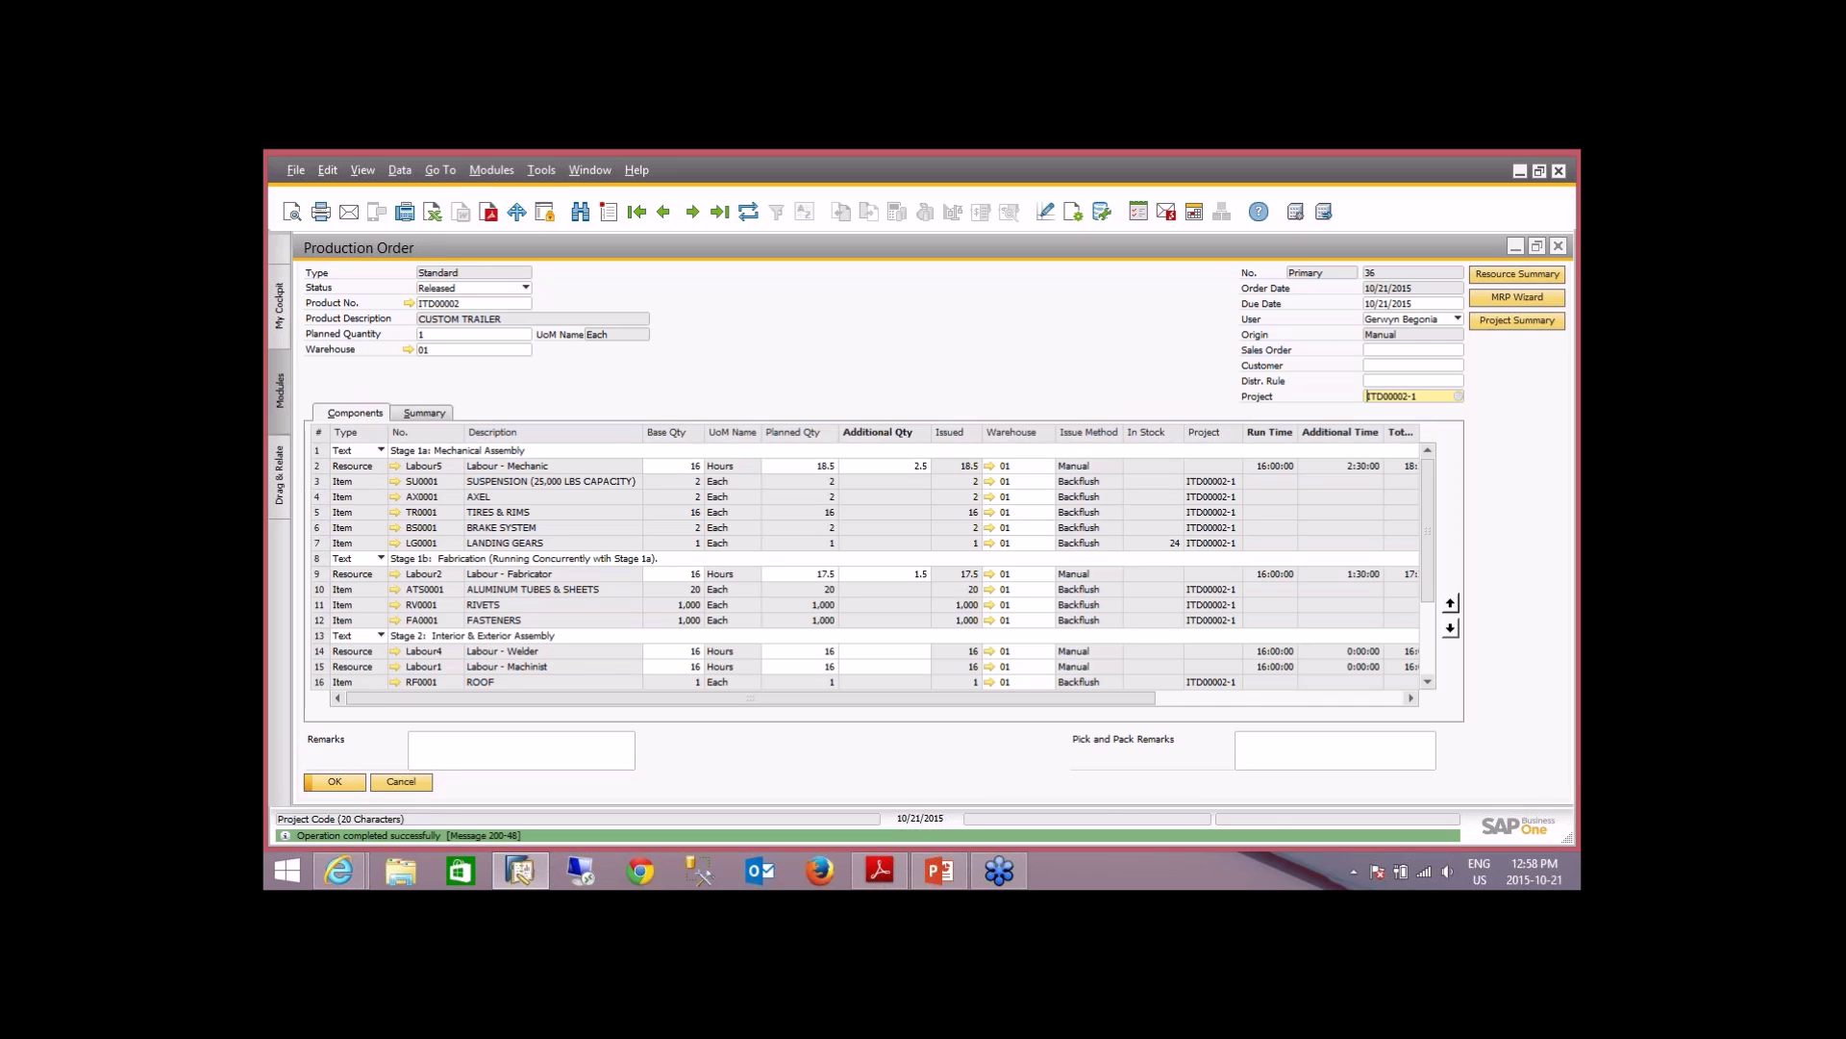
{"action": "left_click", "coordinate": [427, 419]}
{"action": "left_click", "coordinate": [383, 417]}
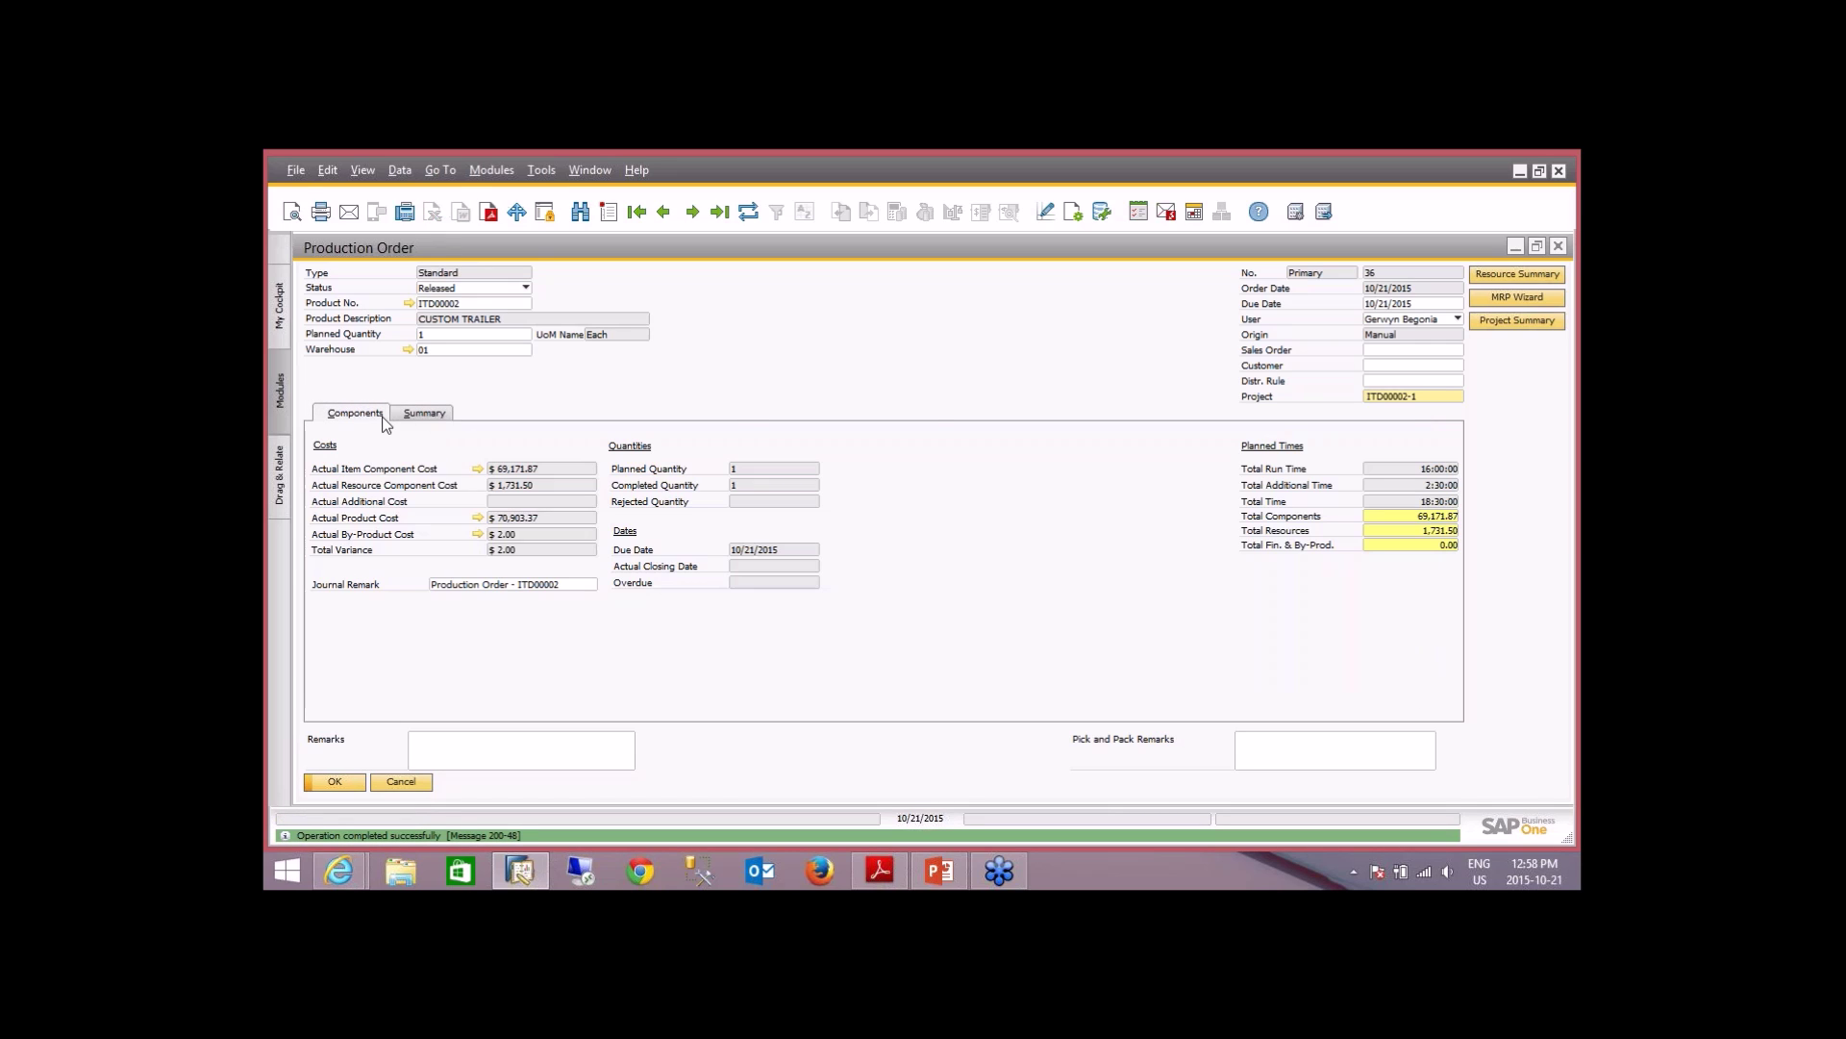
{"action": "left_click", "coordinate": [414, 417]}
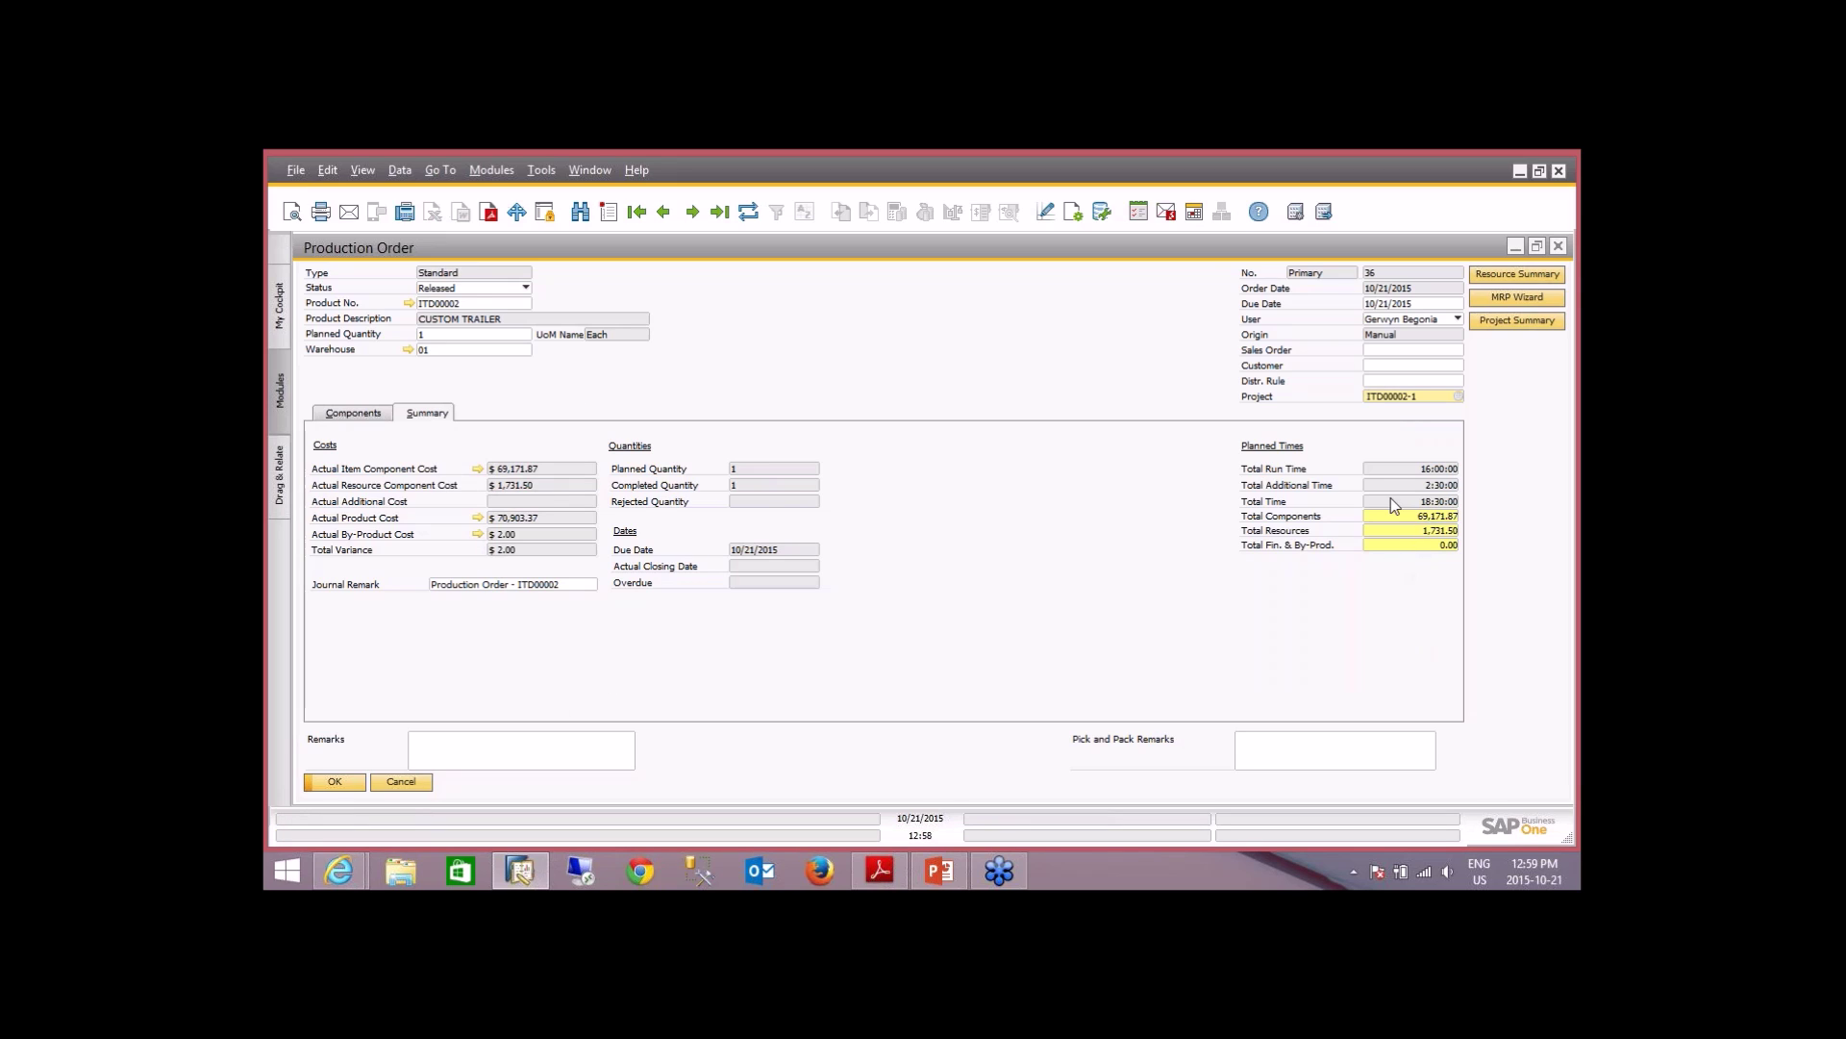
{"action": "left_click", "coordinate": [375, 415]}
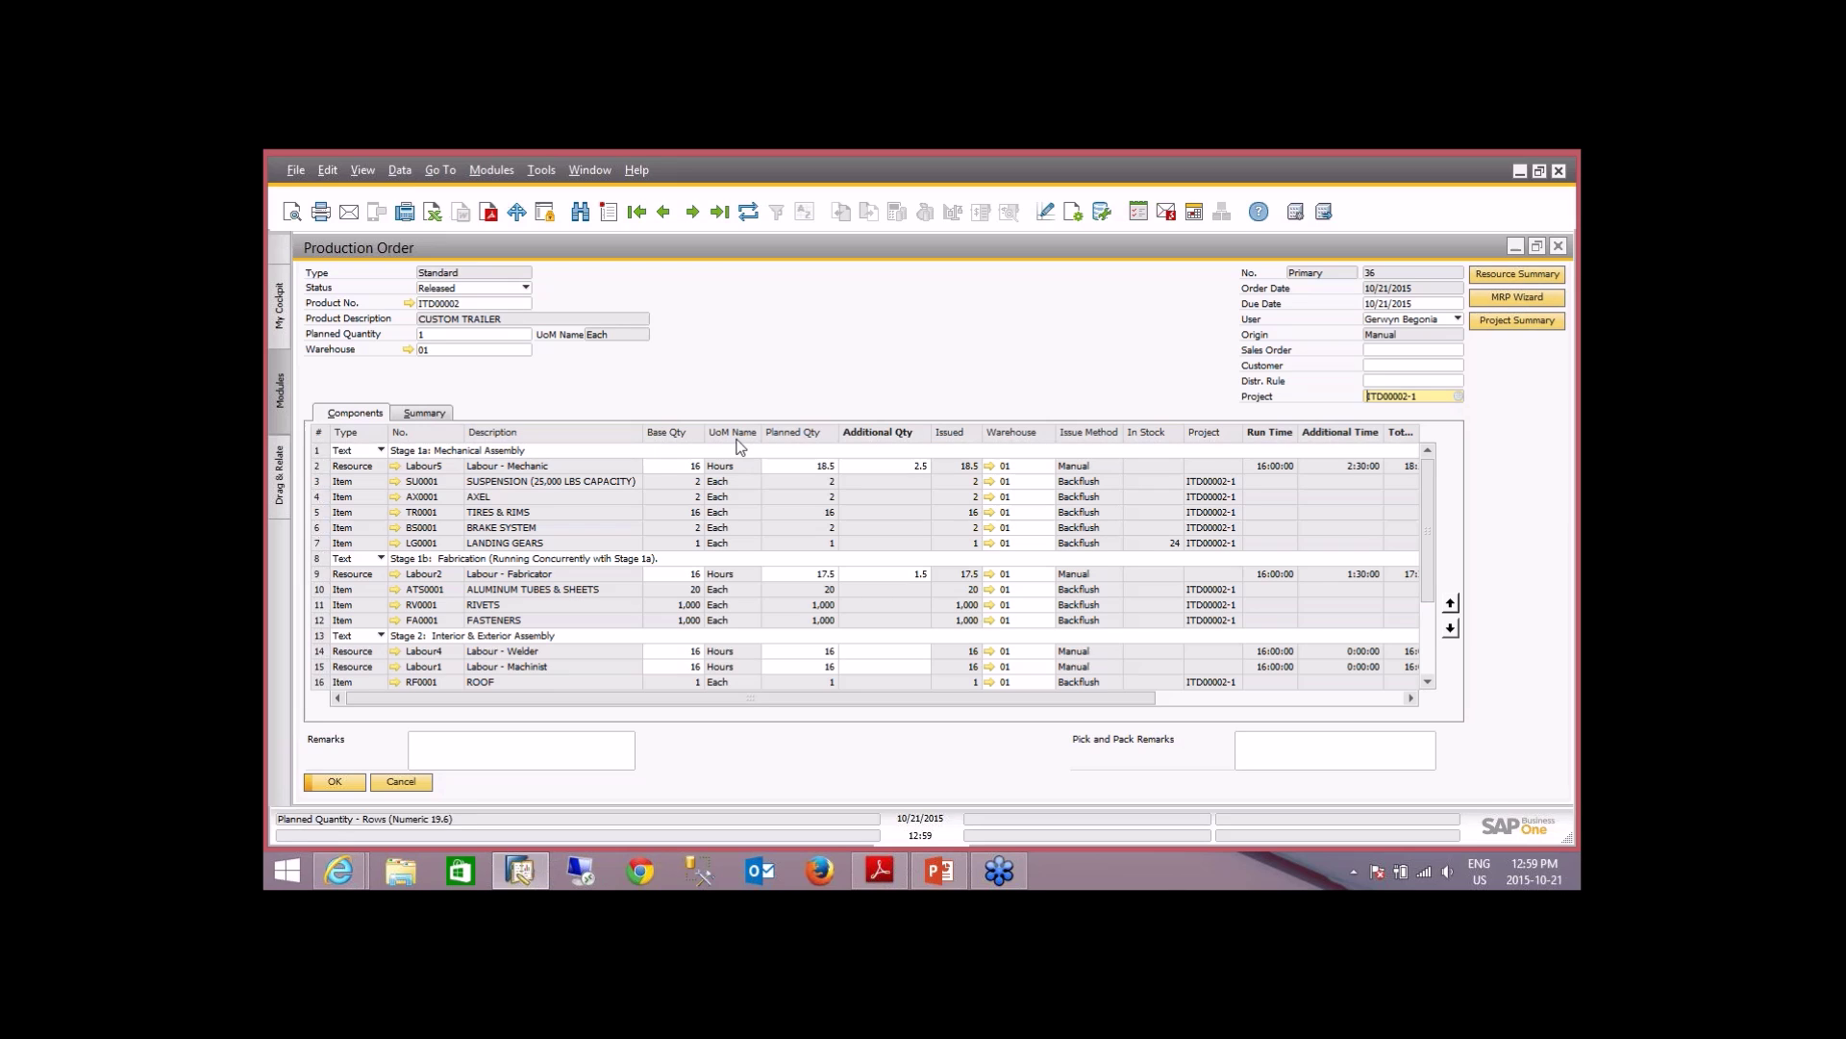
{"action": "left_click", "coordinate": [424, 413]}
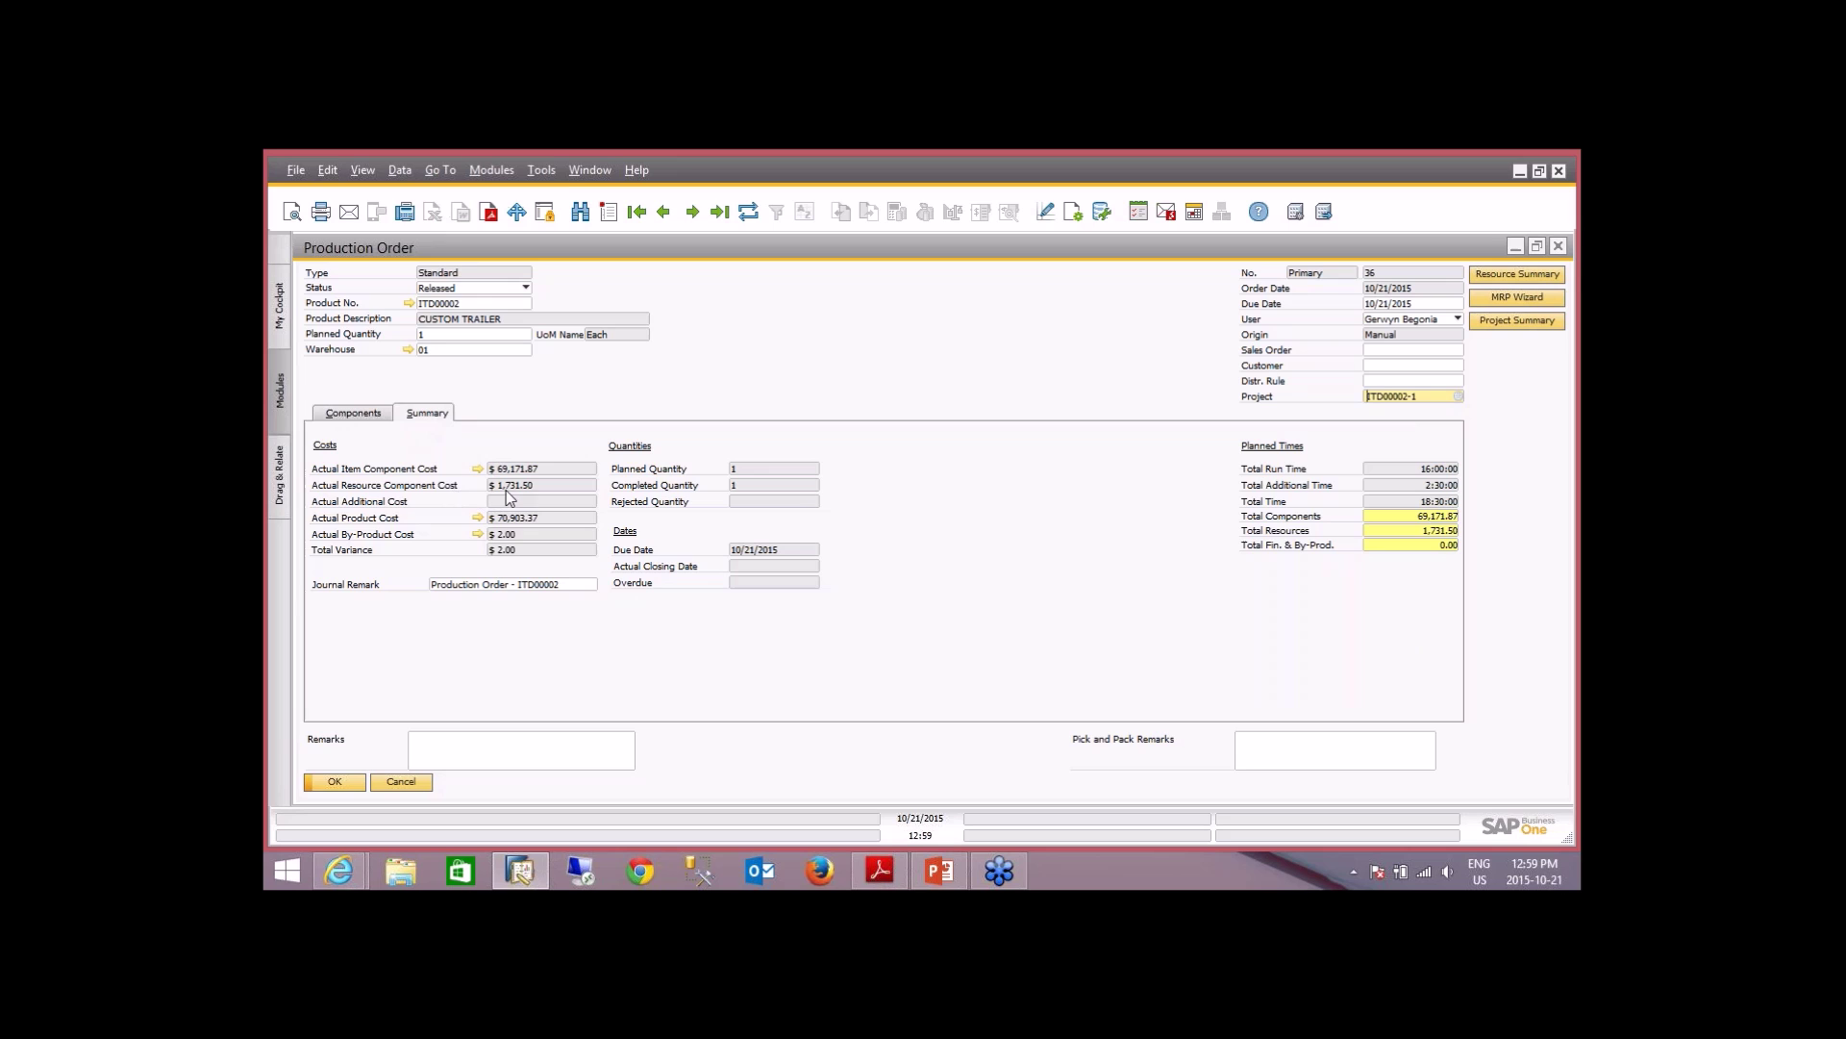
{"action": "left_click", "coordinate": [354, 412]}
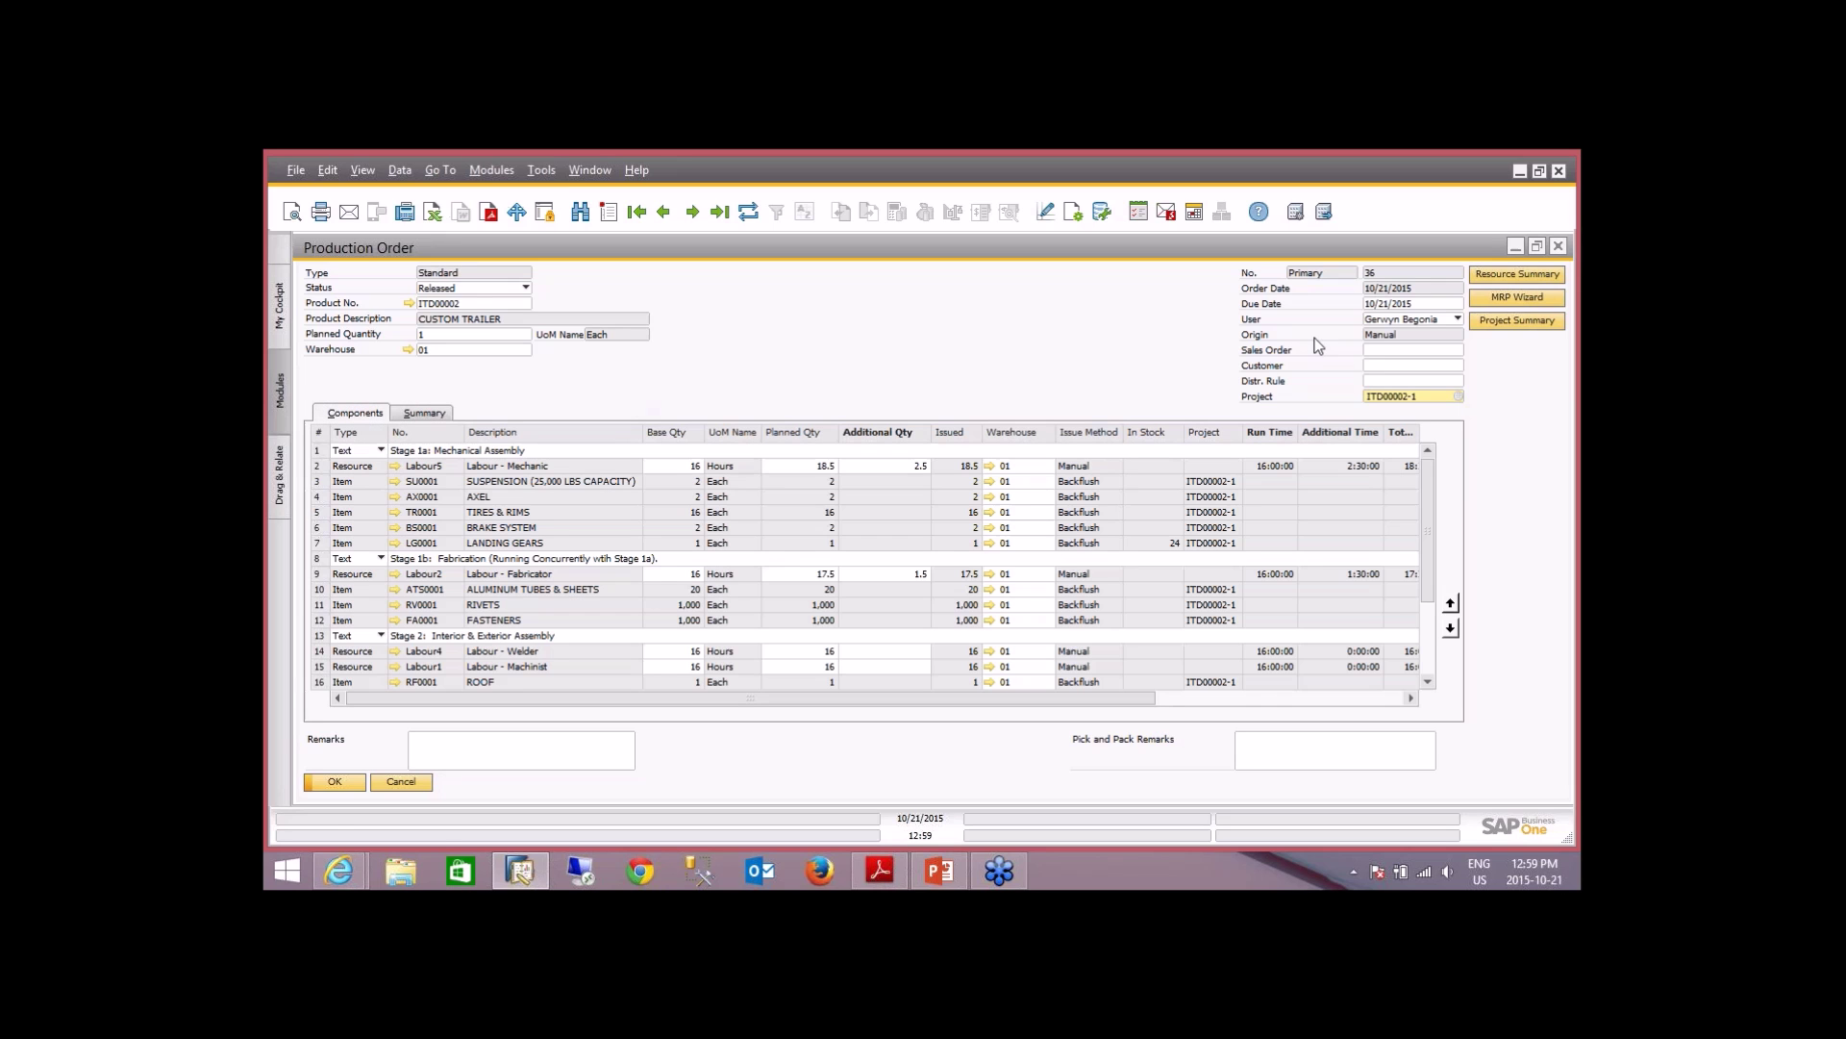
- Compare planned and actual labour hours and costs in the Resource Summary, and close the report
{"action": "left_click", "coordinate": [1509, 274]}
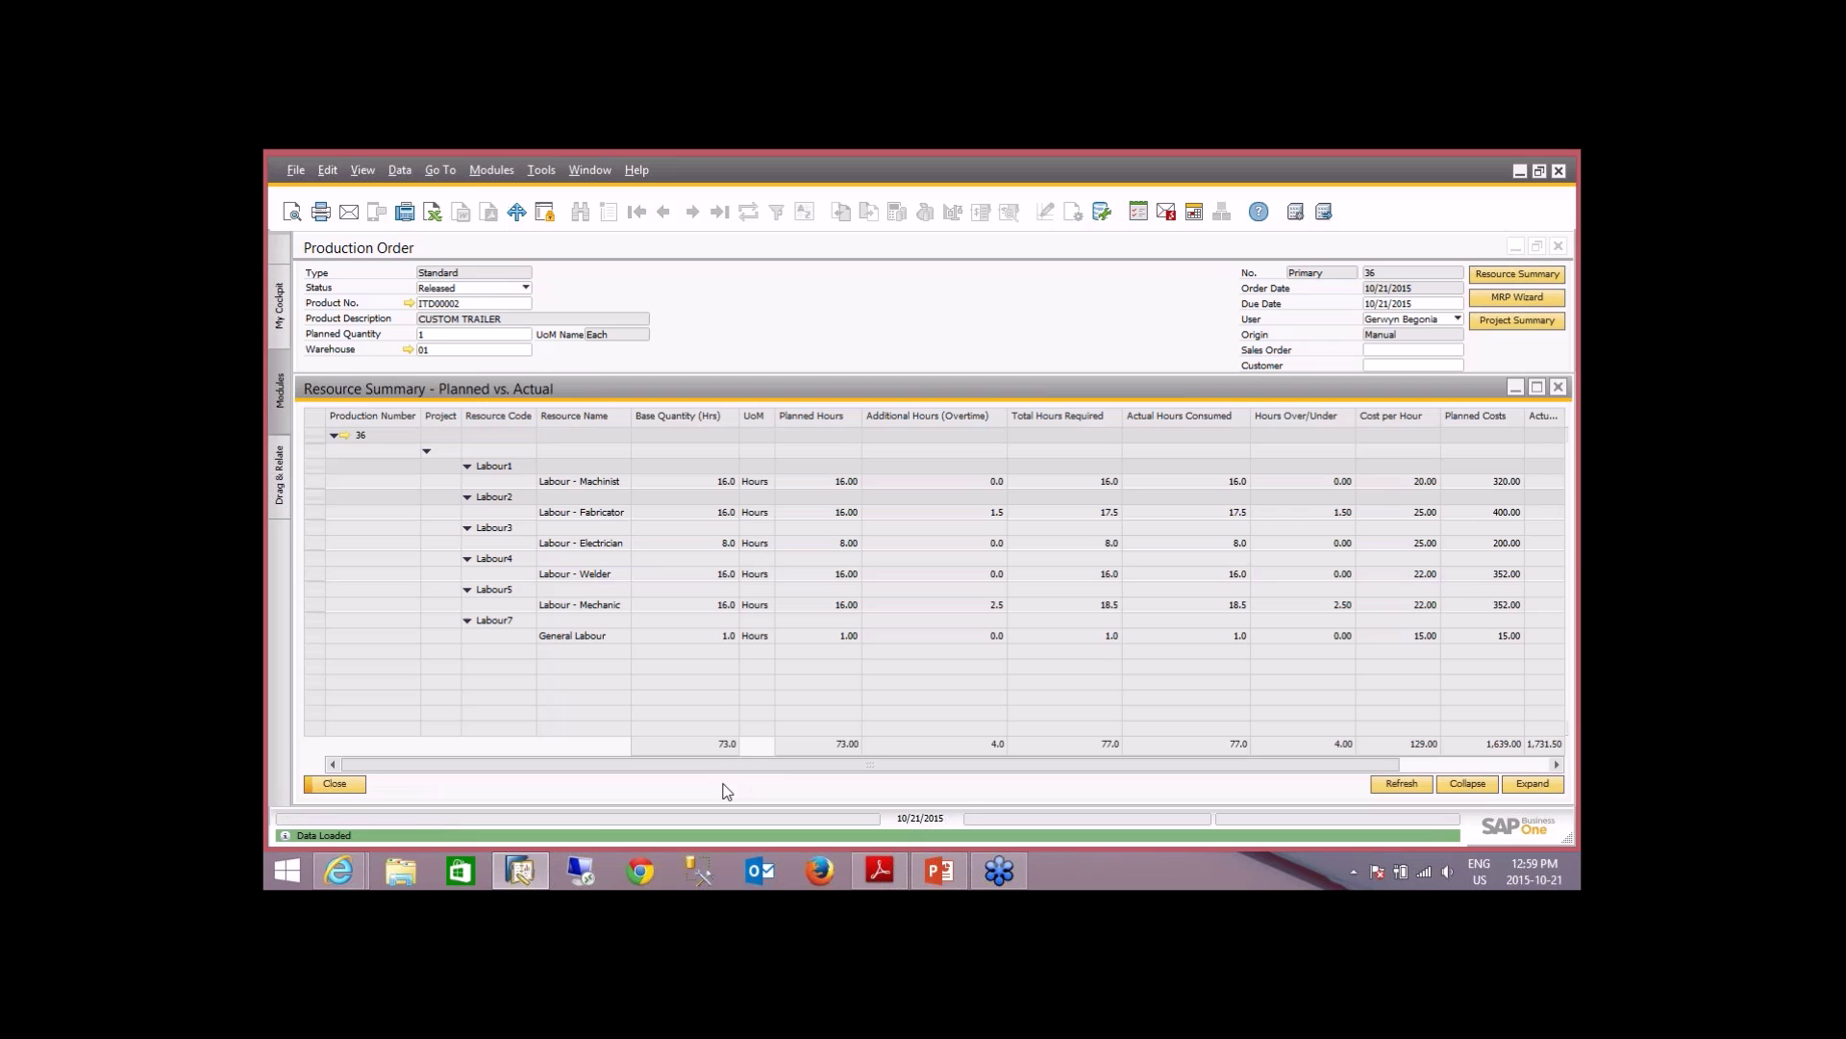
{"action": "left_click_drag", "start_coordinate": [1144, 765], "coordinate": [757, 743]}
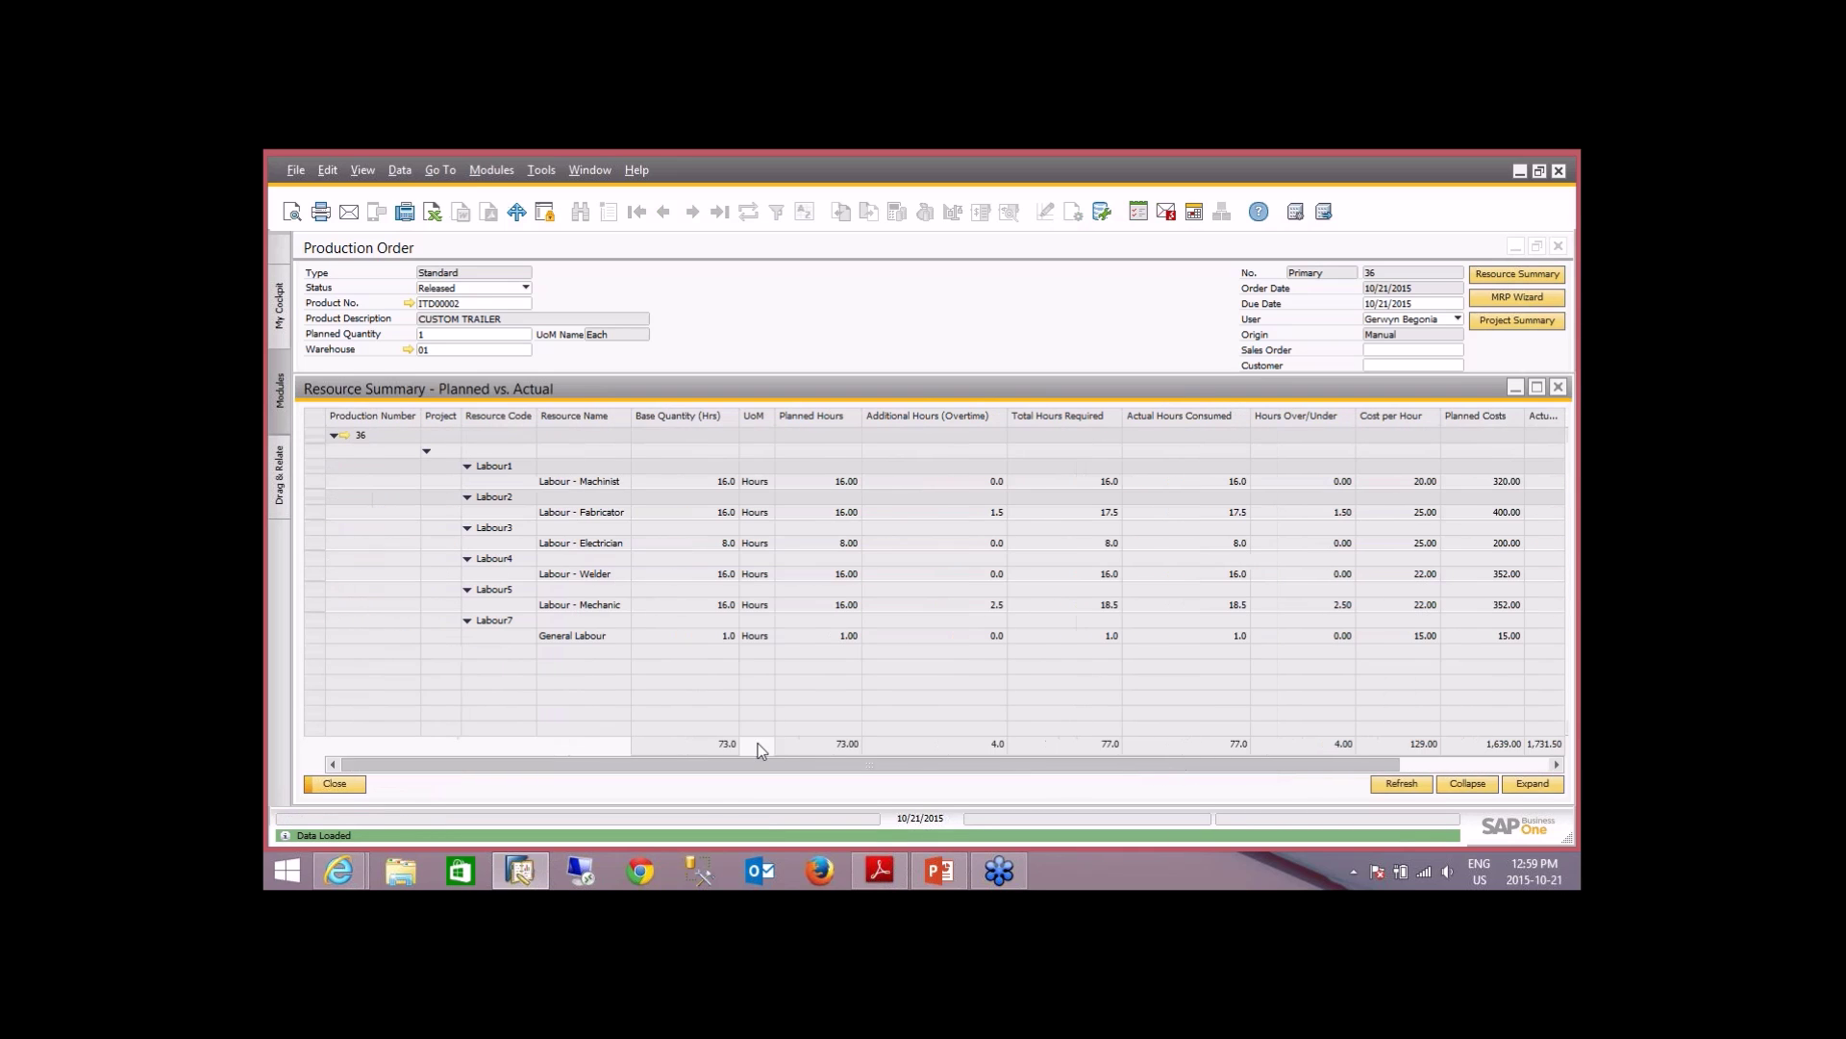
{"action": "left_click", "coordinate": [348, 783]}
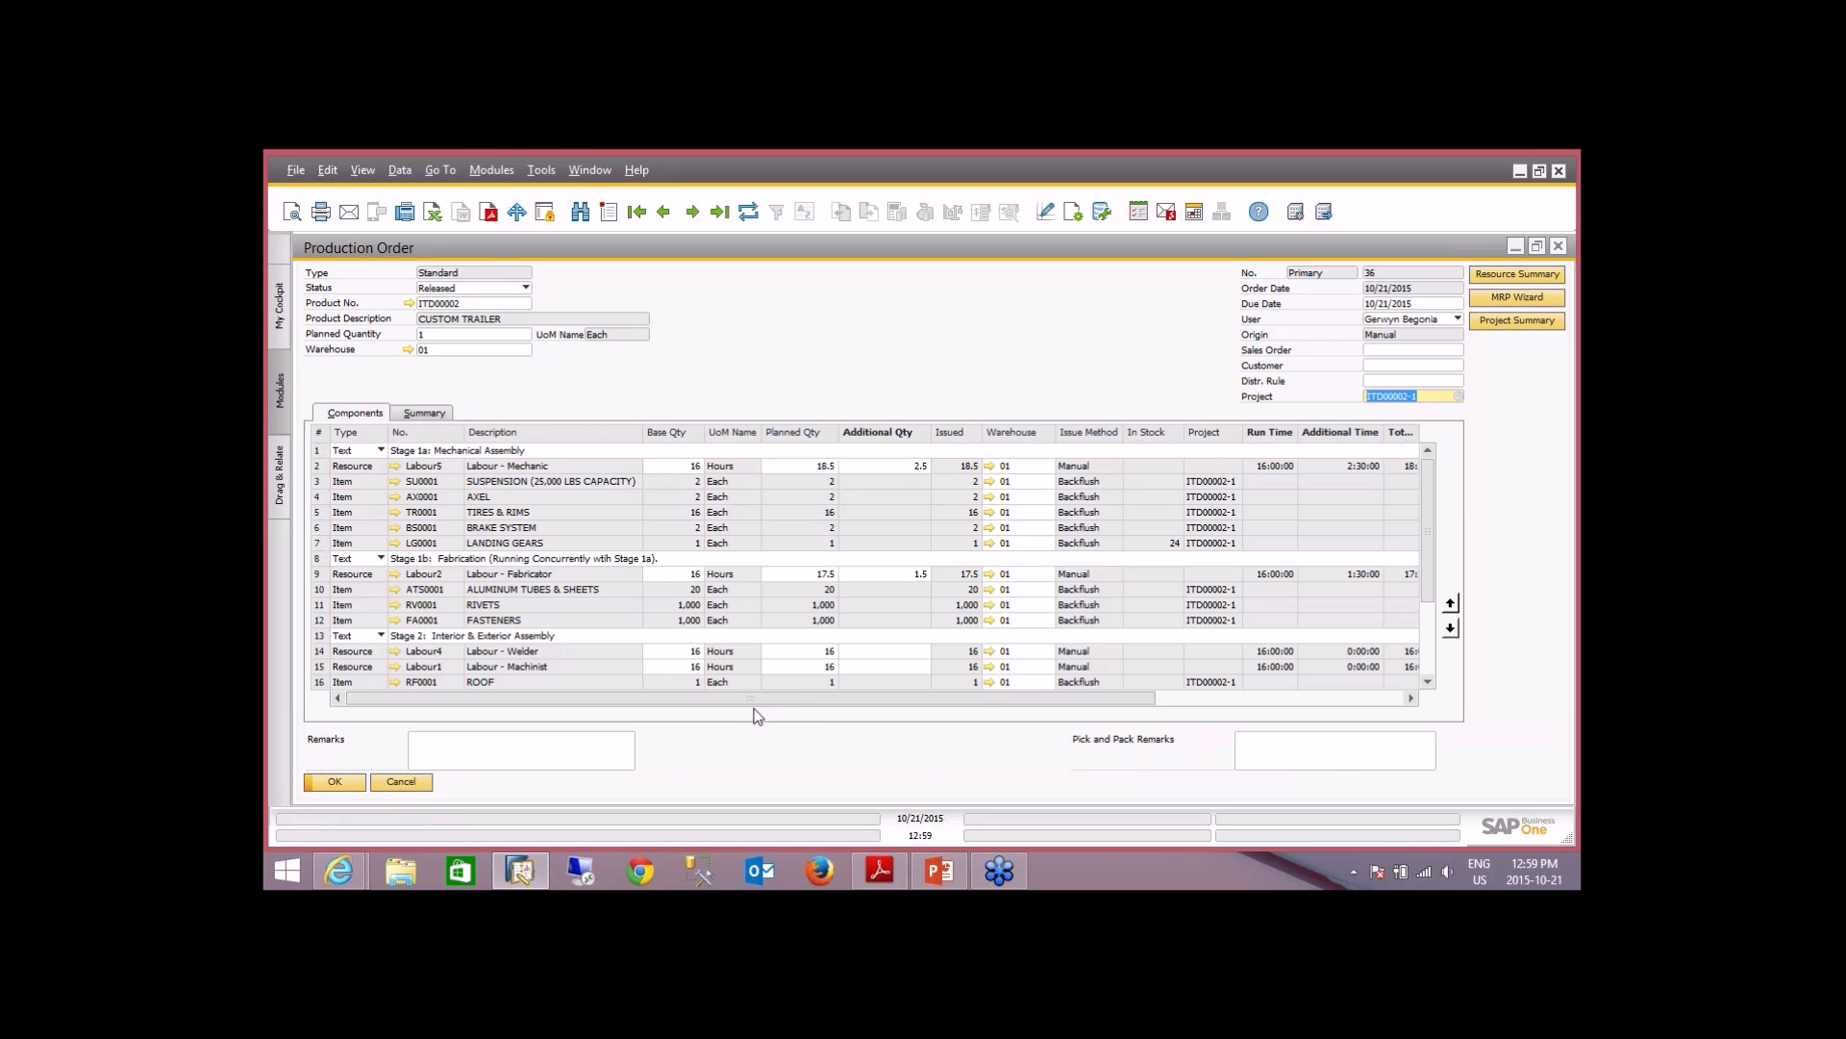
{"action": "left_click_drag", "start_coordinate": [747, 700], "coordinate": [701, 717]}
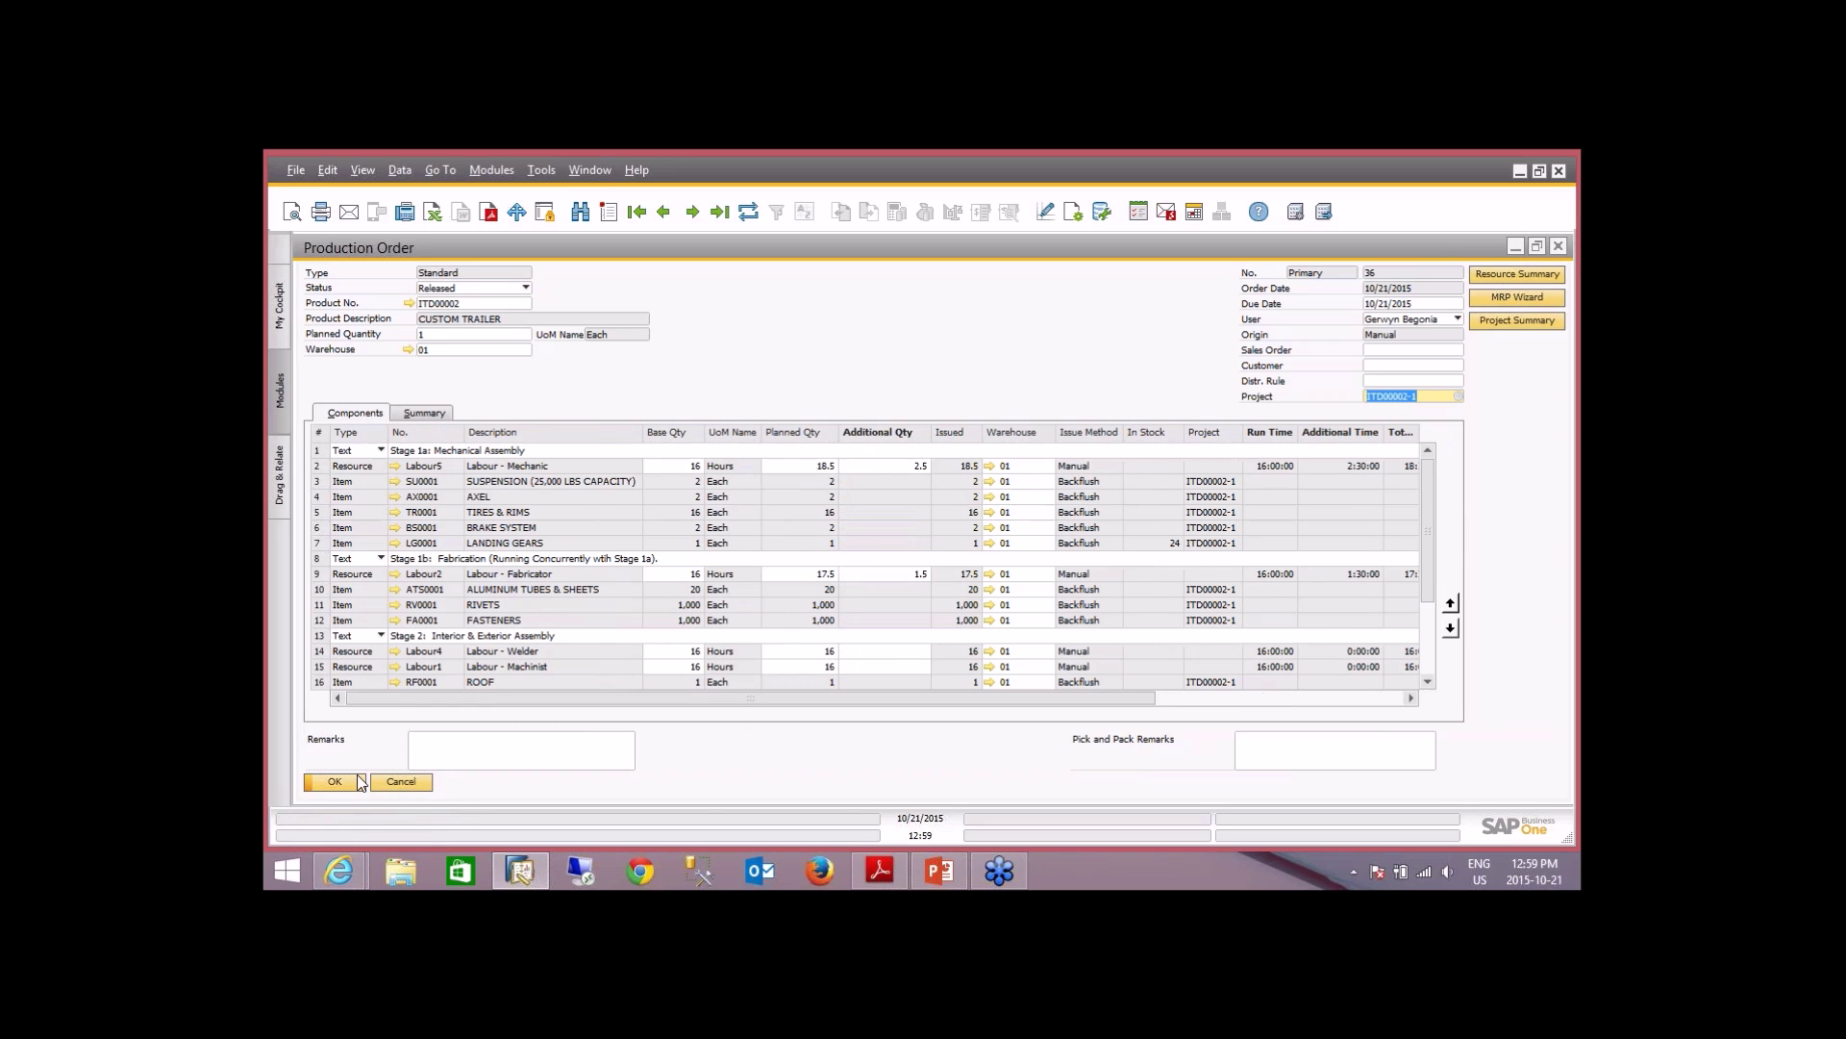
- Set the production order's status to Closed and update the order
{"action": "left_click", "coordinate": [469, 289]}
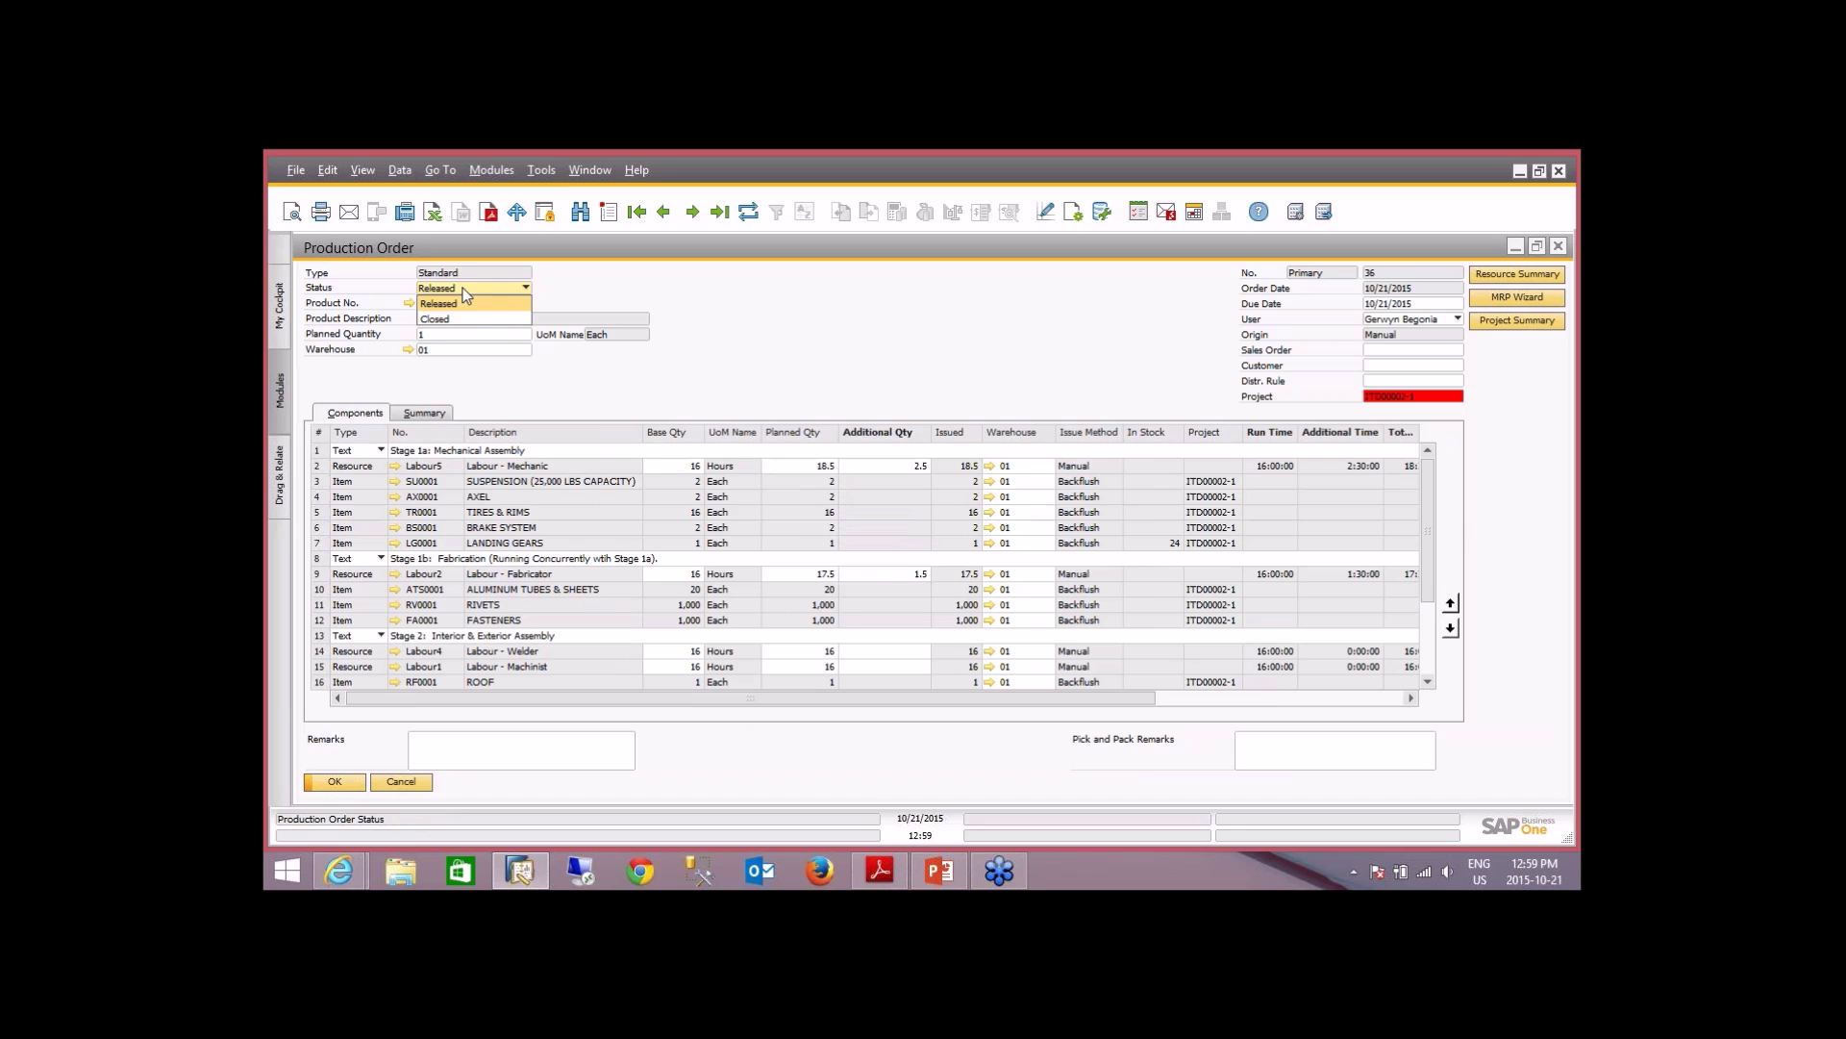
{"action": "left_click", "coordinate": [483, 318]}
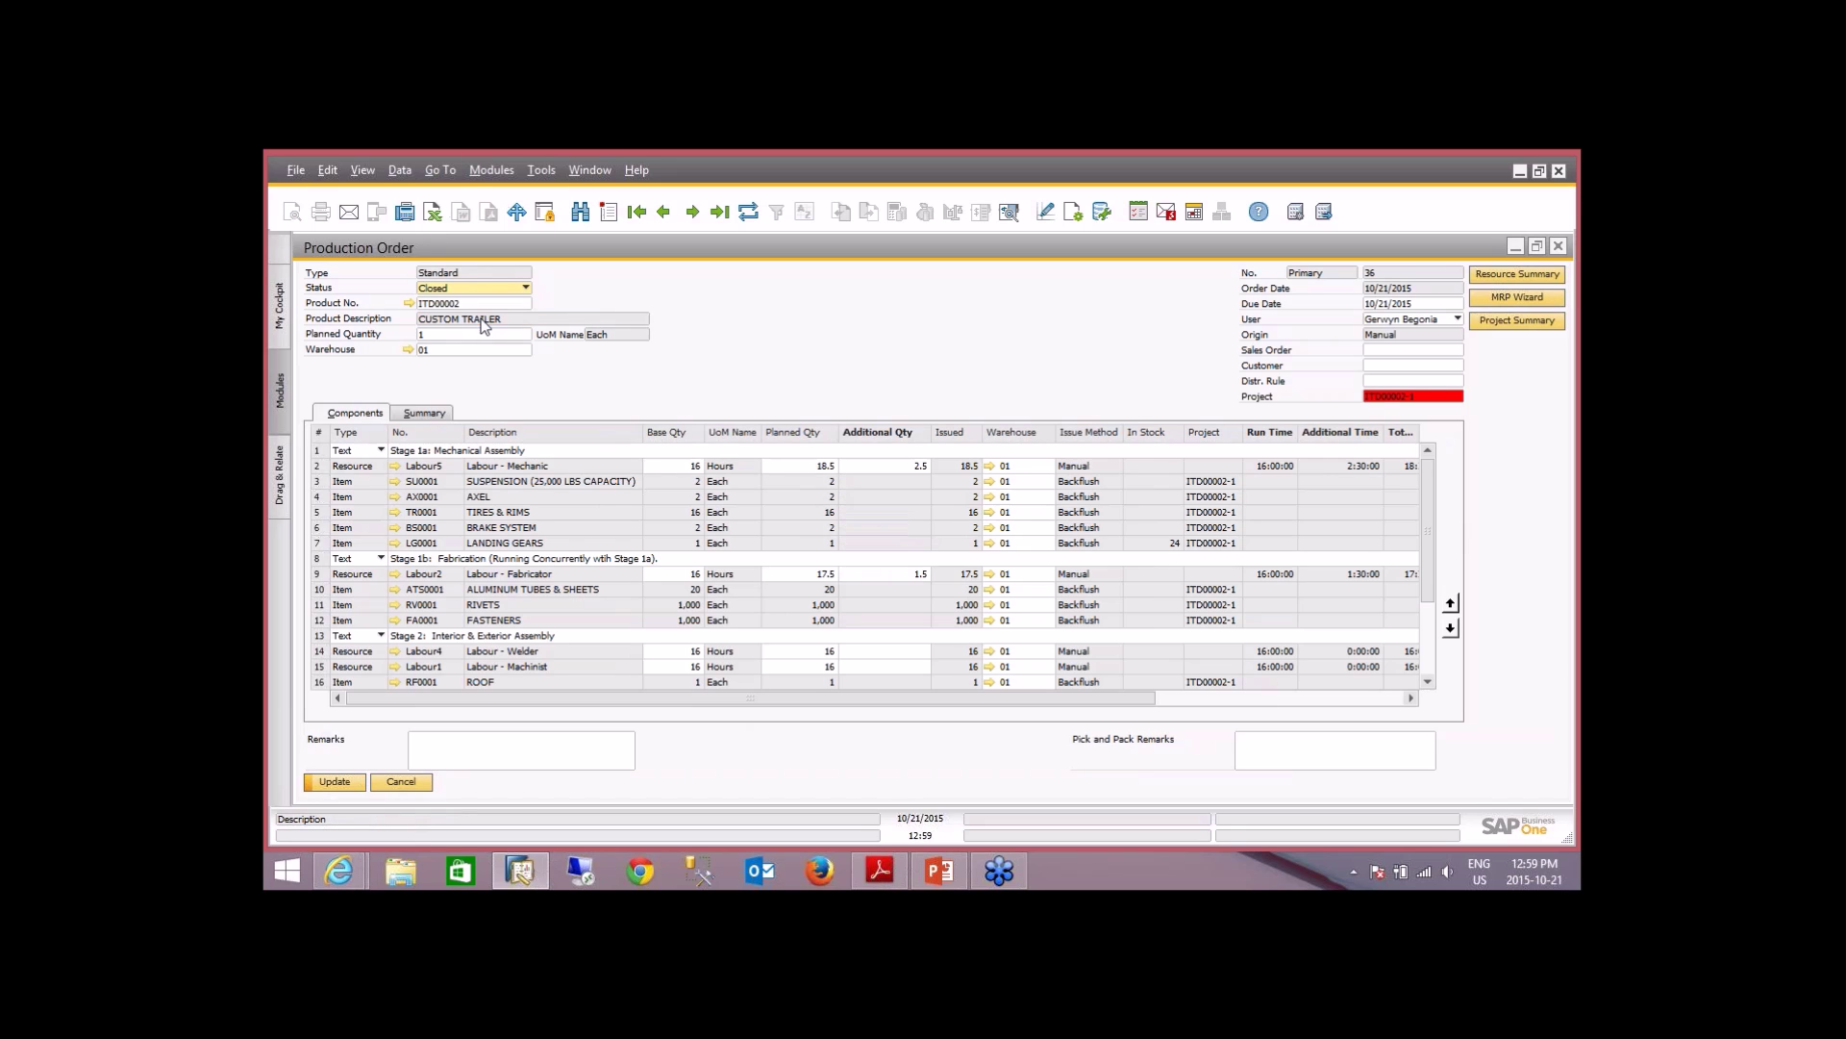
{"action": "left_click", "coordinate": [338, 782]}
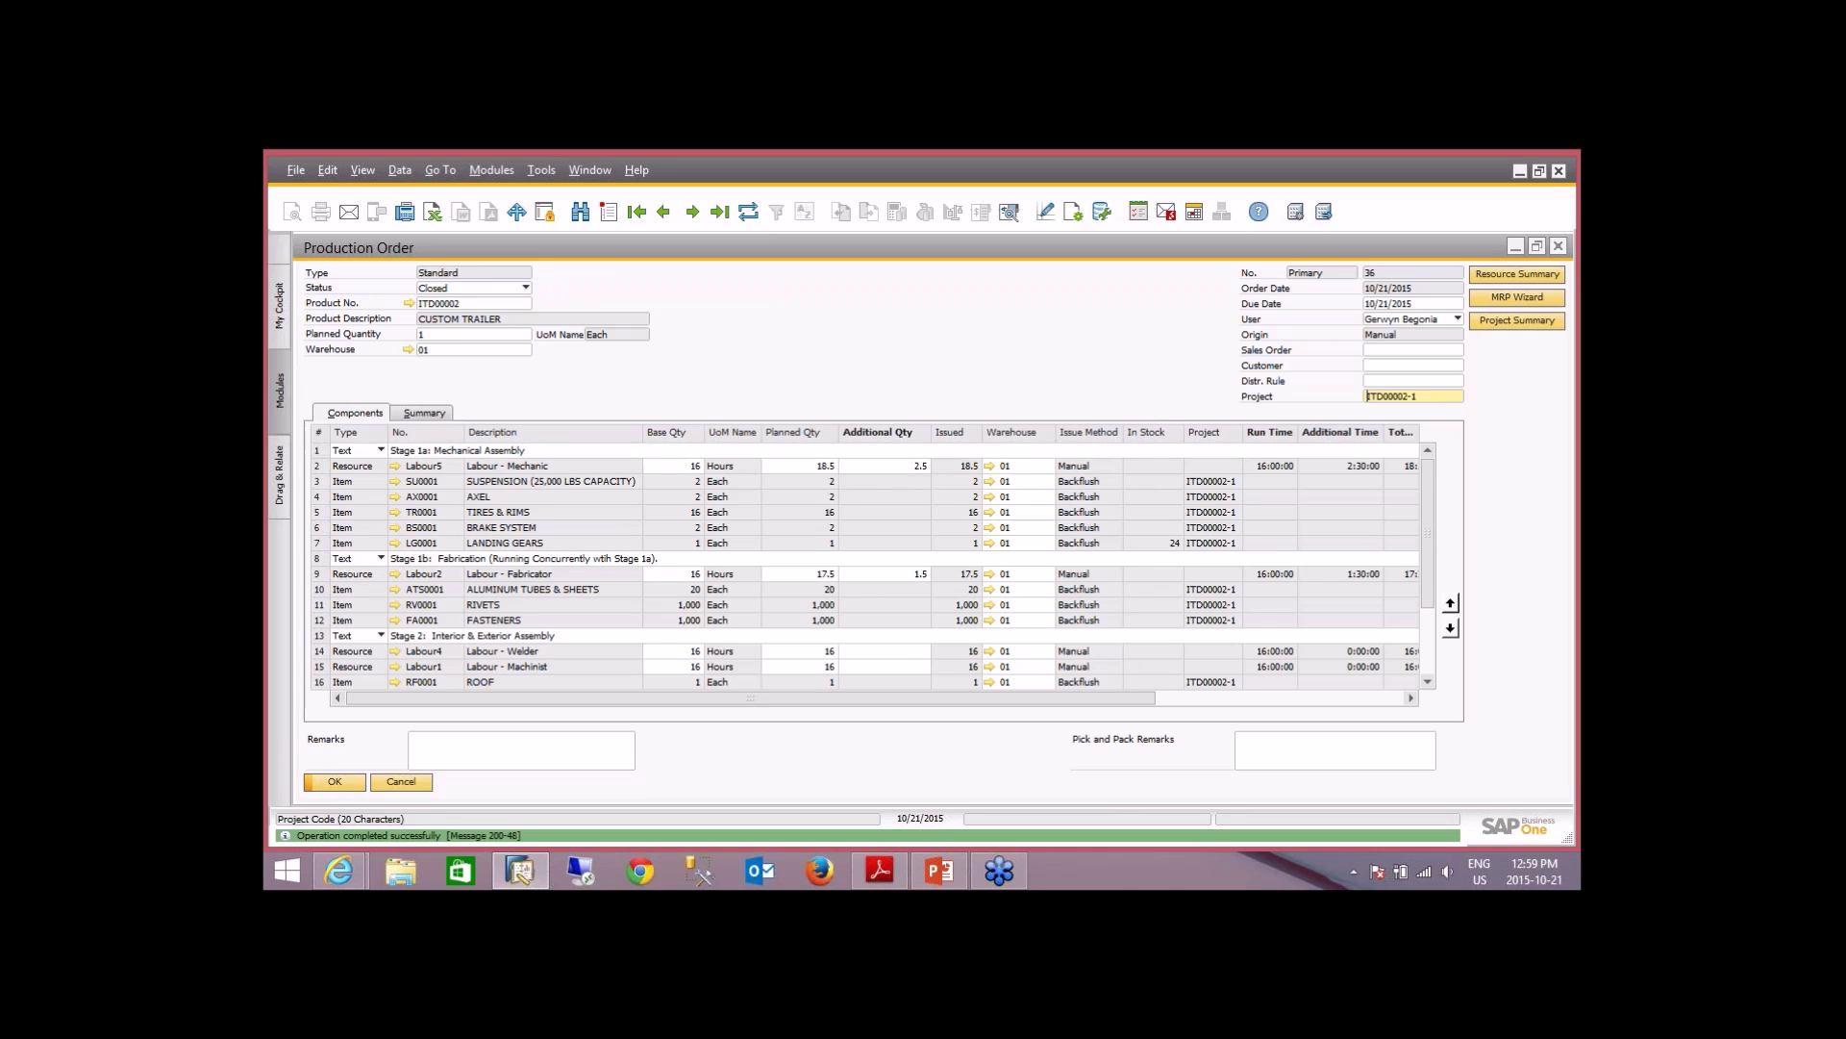
{"action": "left_click", "coordinate": [413, 414]}
{"action": "left_click", "coordinate": [353, 413]}
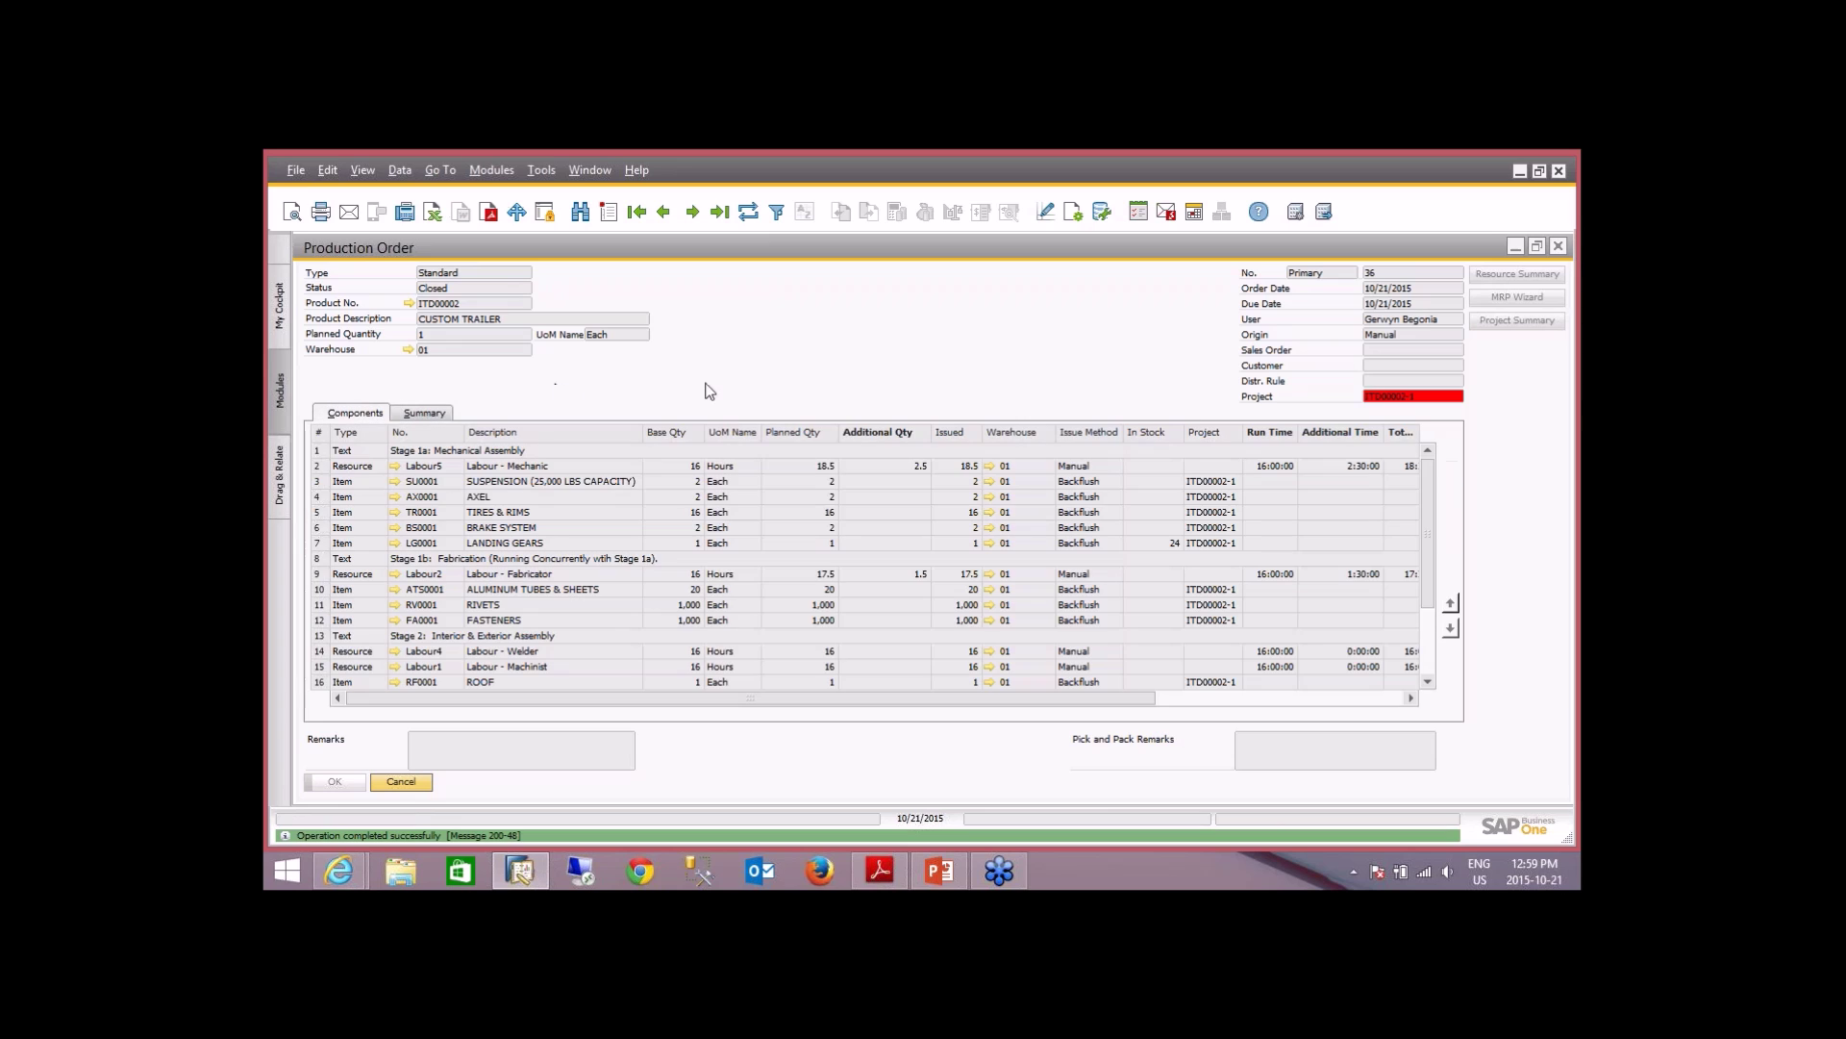
- Examine the receipt and issue documents linked to the production order in its Relationship Map, and close the map
{"action": "right_click", "coordinate": [756, 371]}
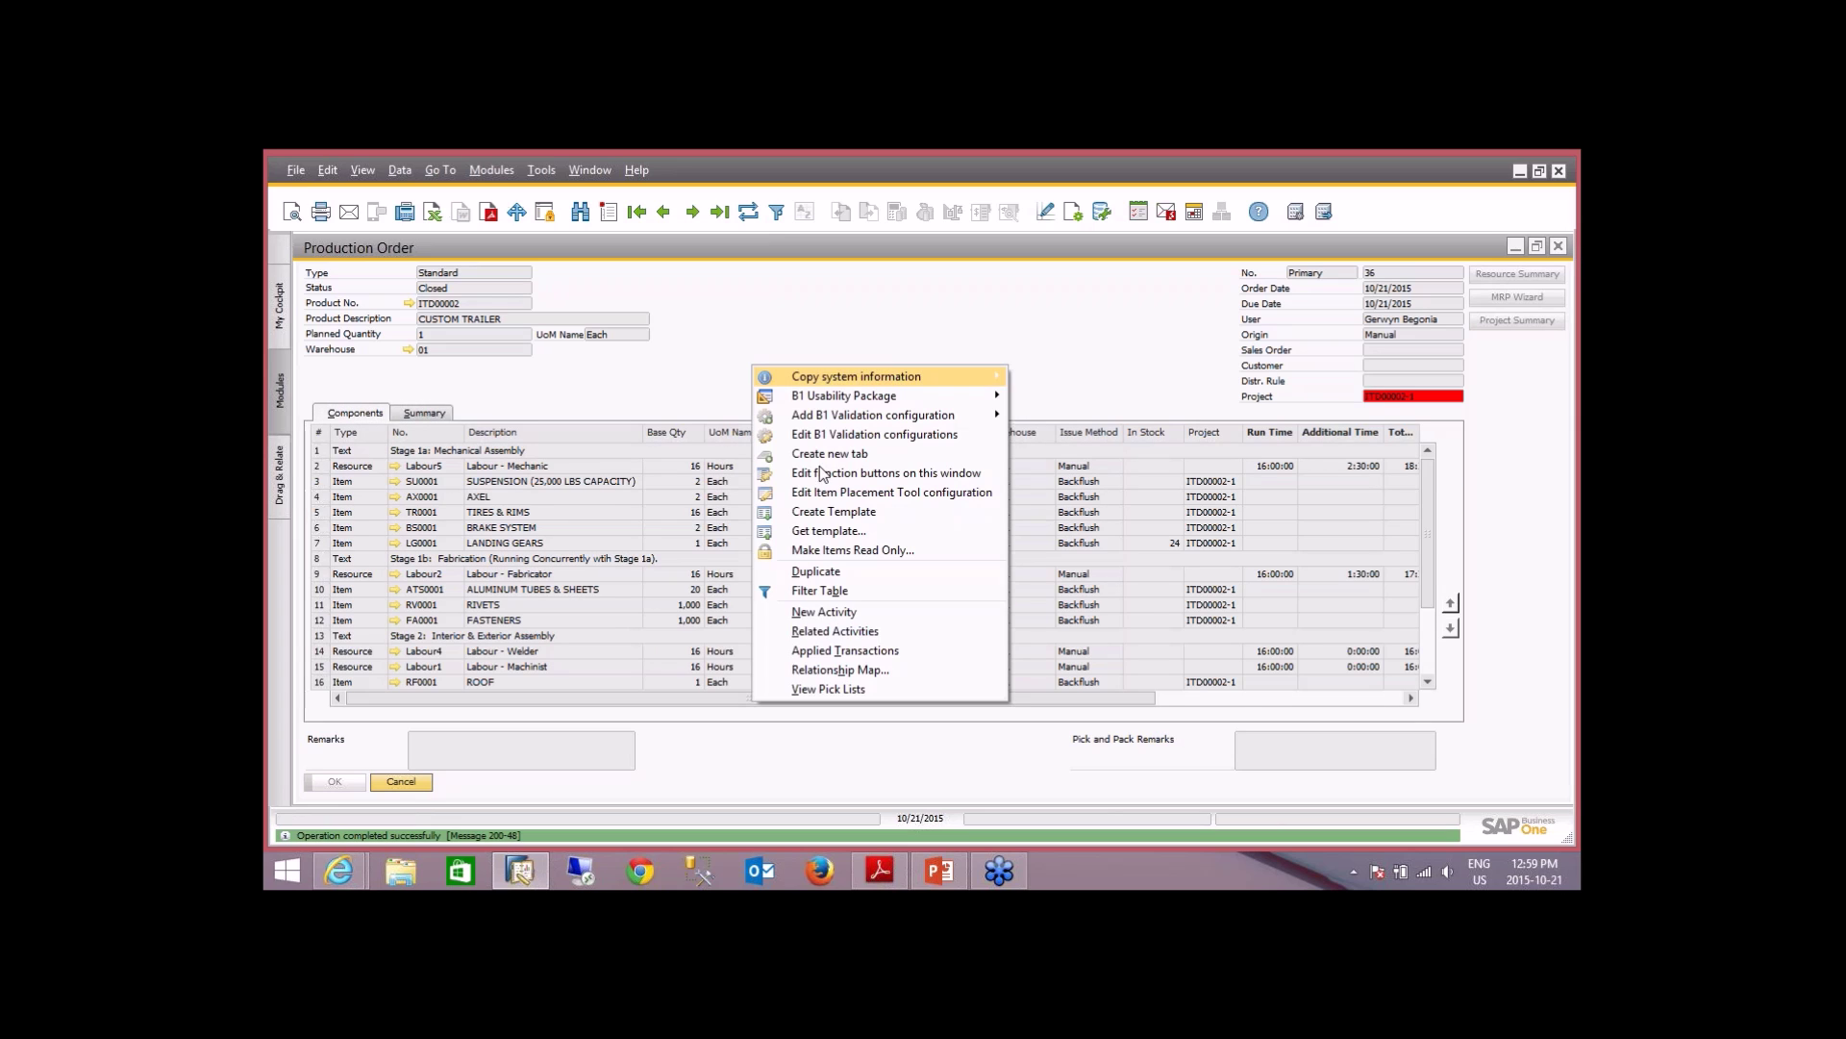
{"action": "left_click", "coordinate": [880, 678]}
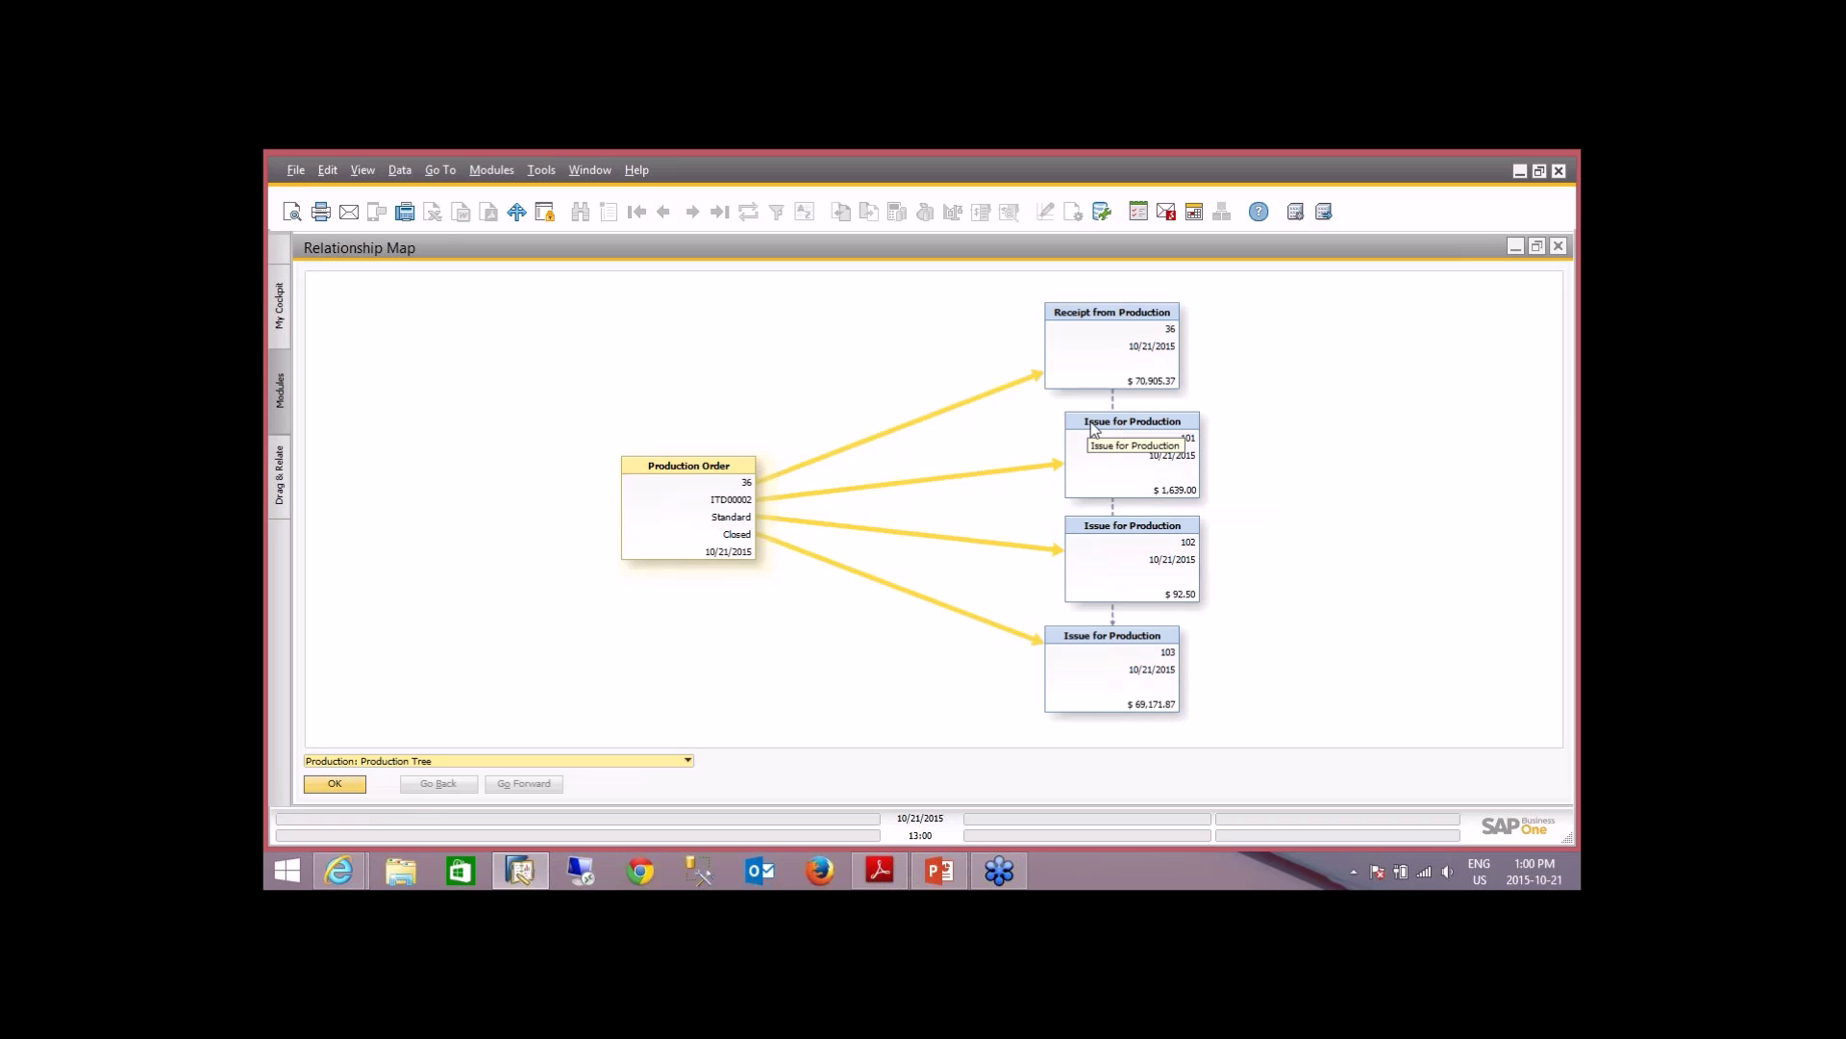
{"action": "left_click", "coordinate": [337, 784]}
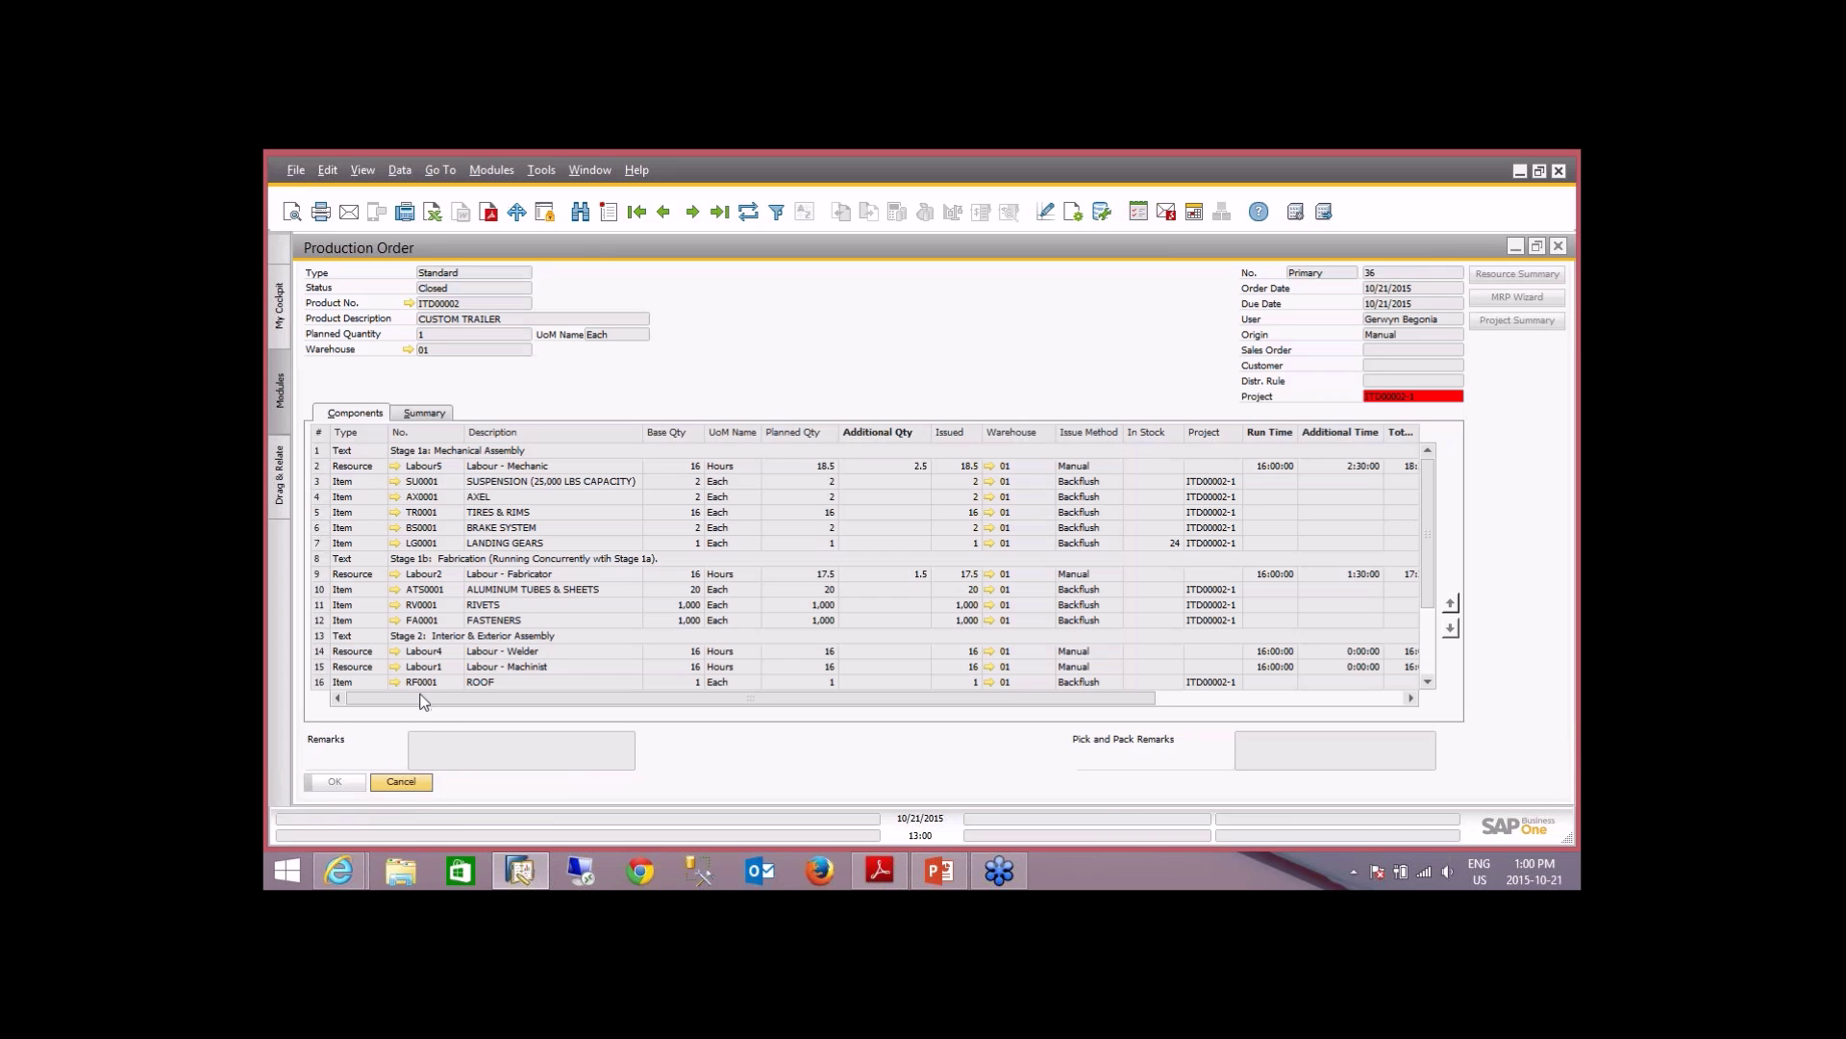
- View the inventory data by warehouse in the item master record of the scrap metal component
{"action": "scroll", "coordinate": [442, 664], "scroll_direction": "down", "scroll_amount": 3}
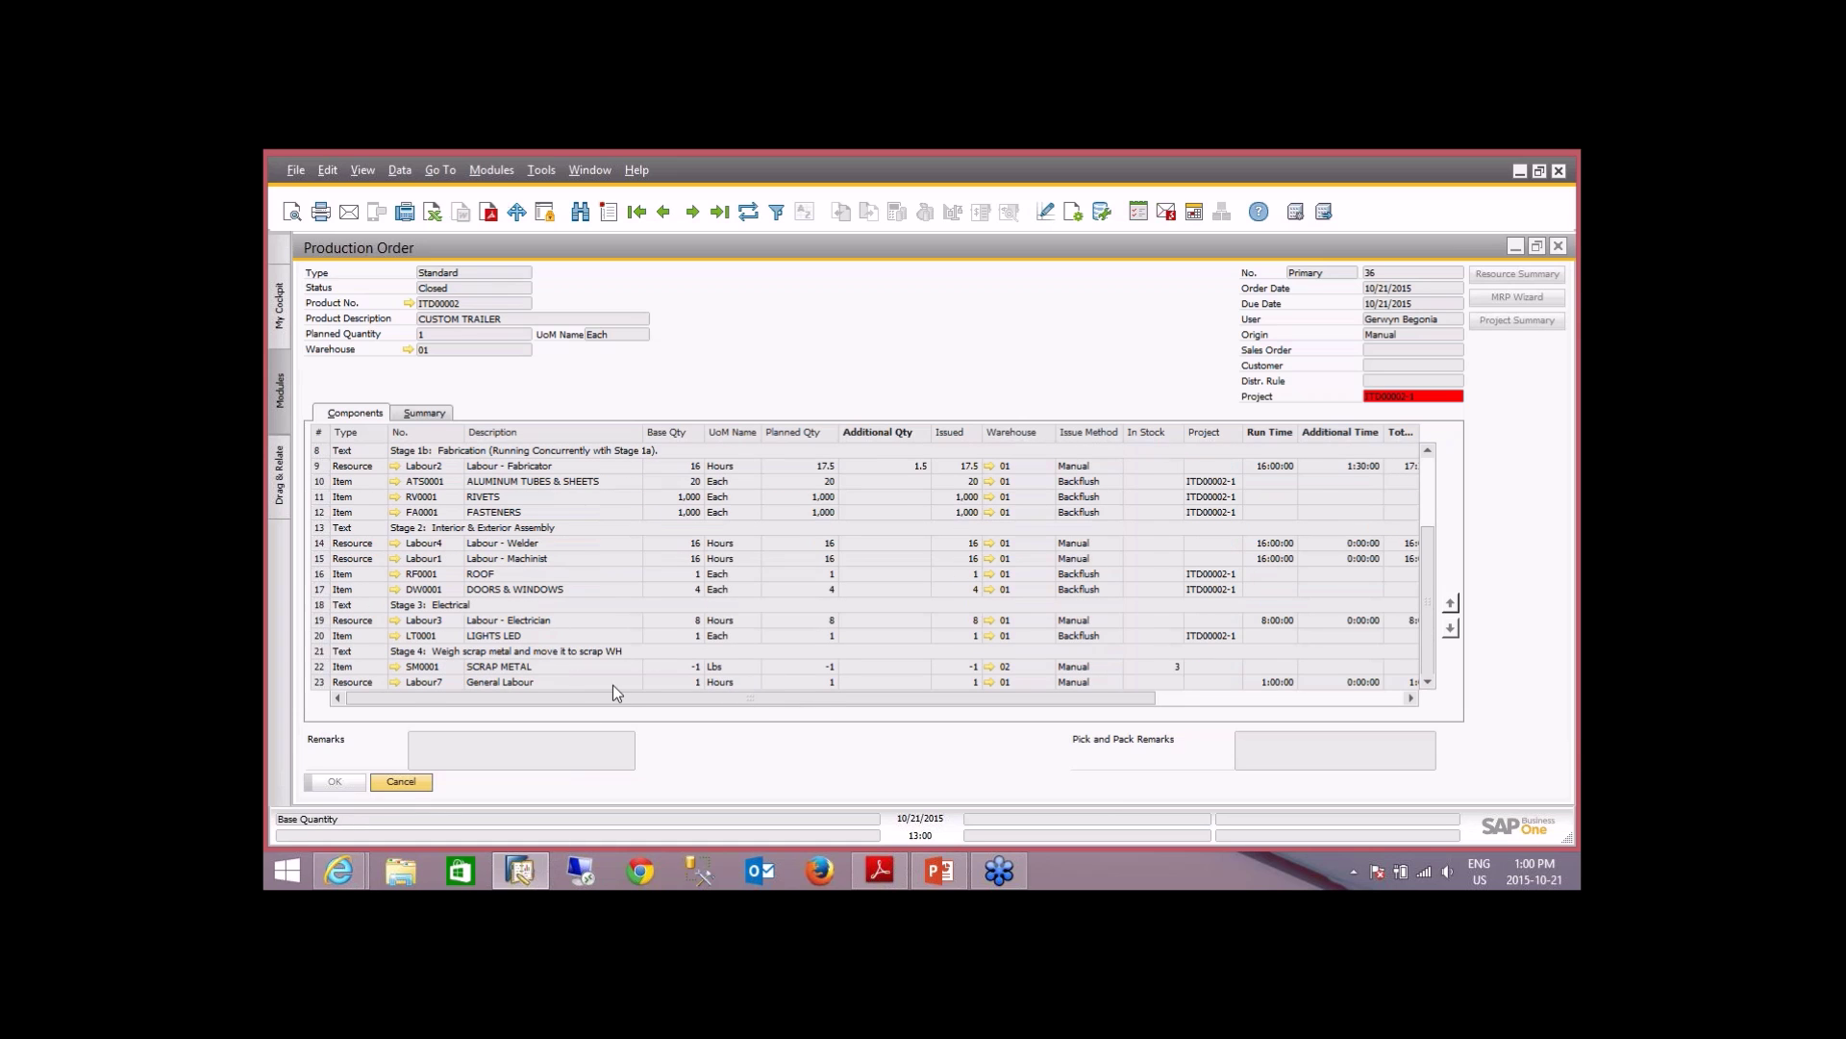
{"action": "left_click", "coordinate": [395, 665]}
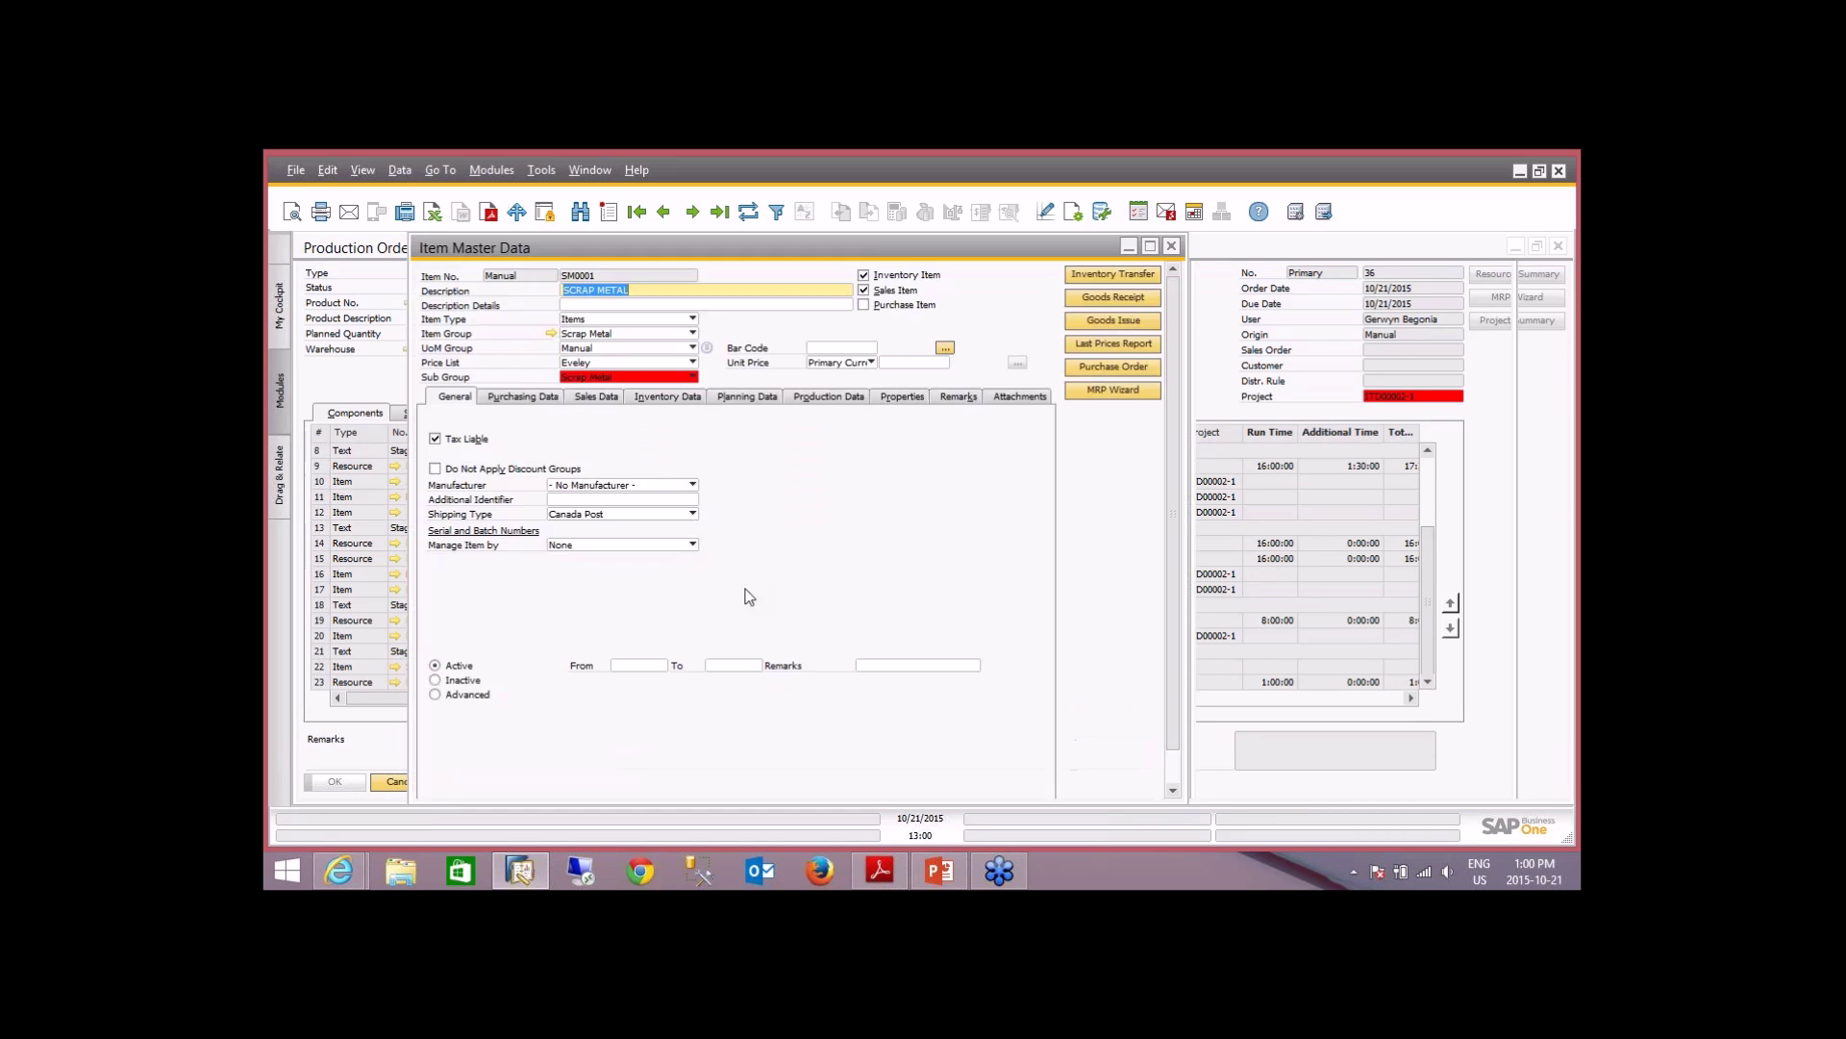
{"action": "left_click", "coordinate": [736, 398]}
{"action": "left_click", "coordinate": [676, 399]}
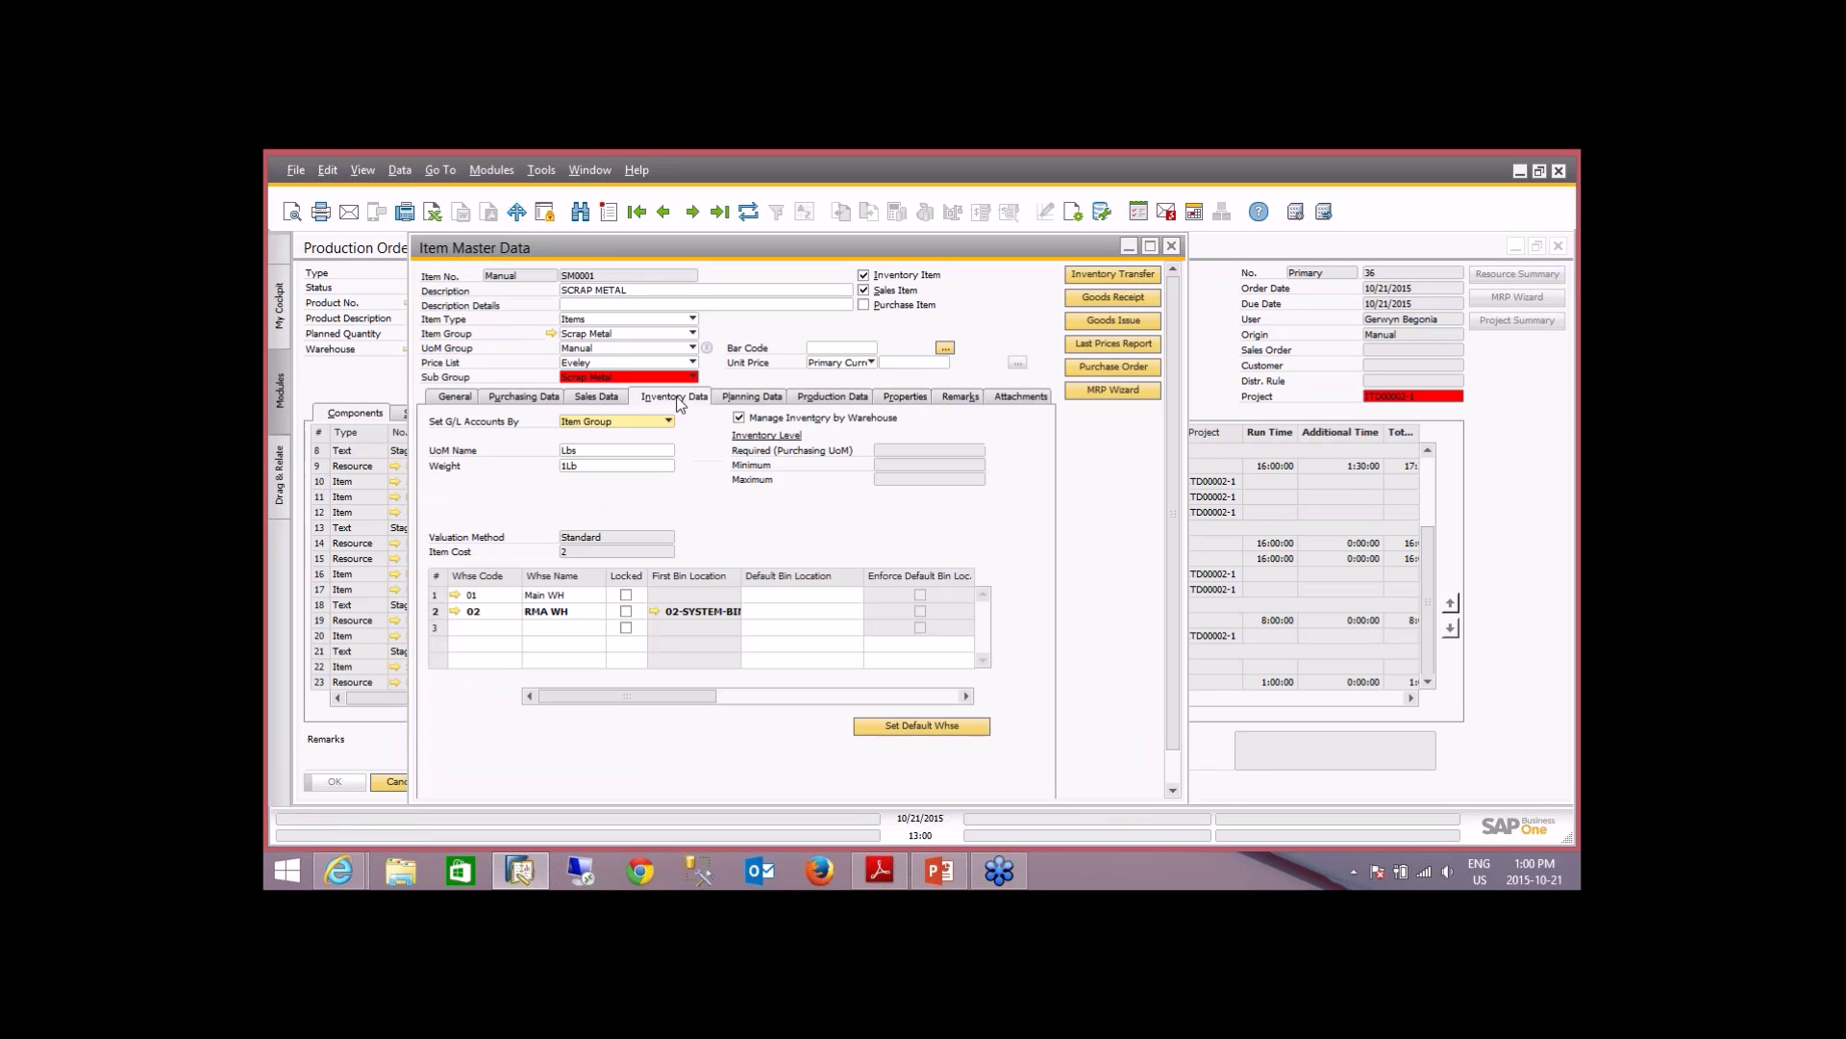
- Check the scrap metal's in-stock quantity in warehouse 02, and close the item record and the production order
{"action": "left_click", "coordinate": [433, 613]}
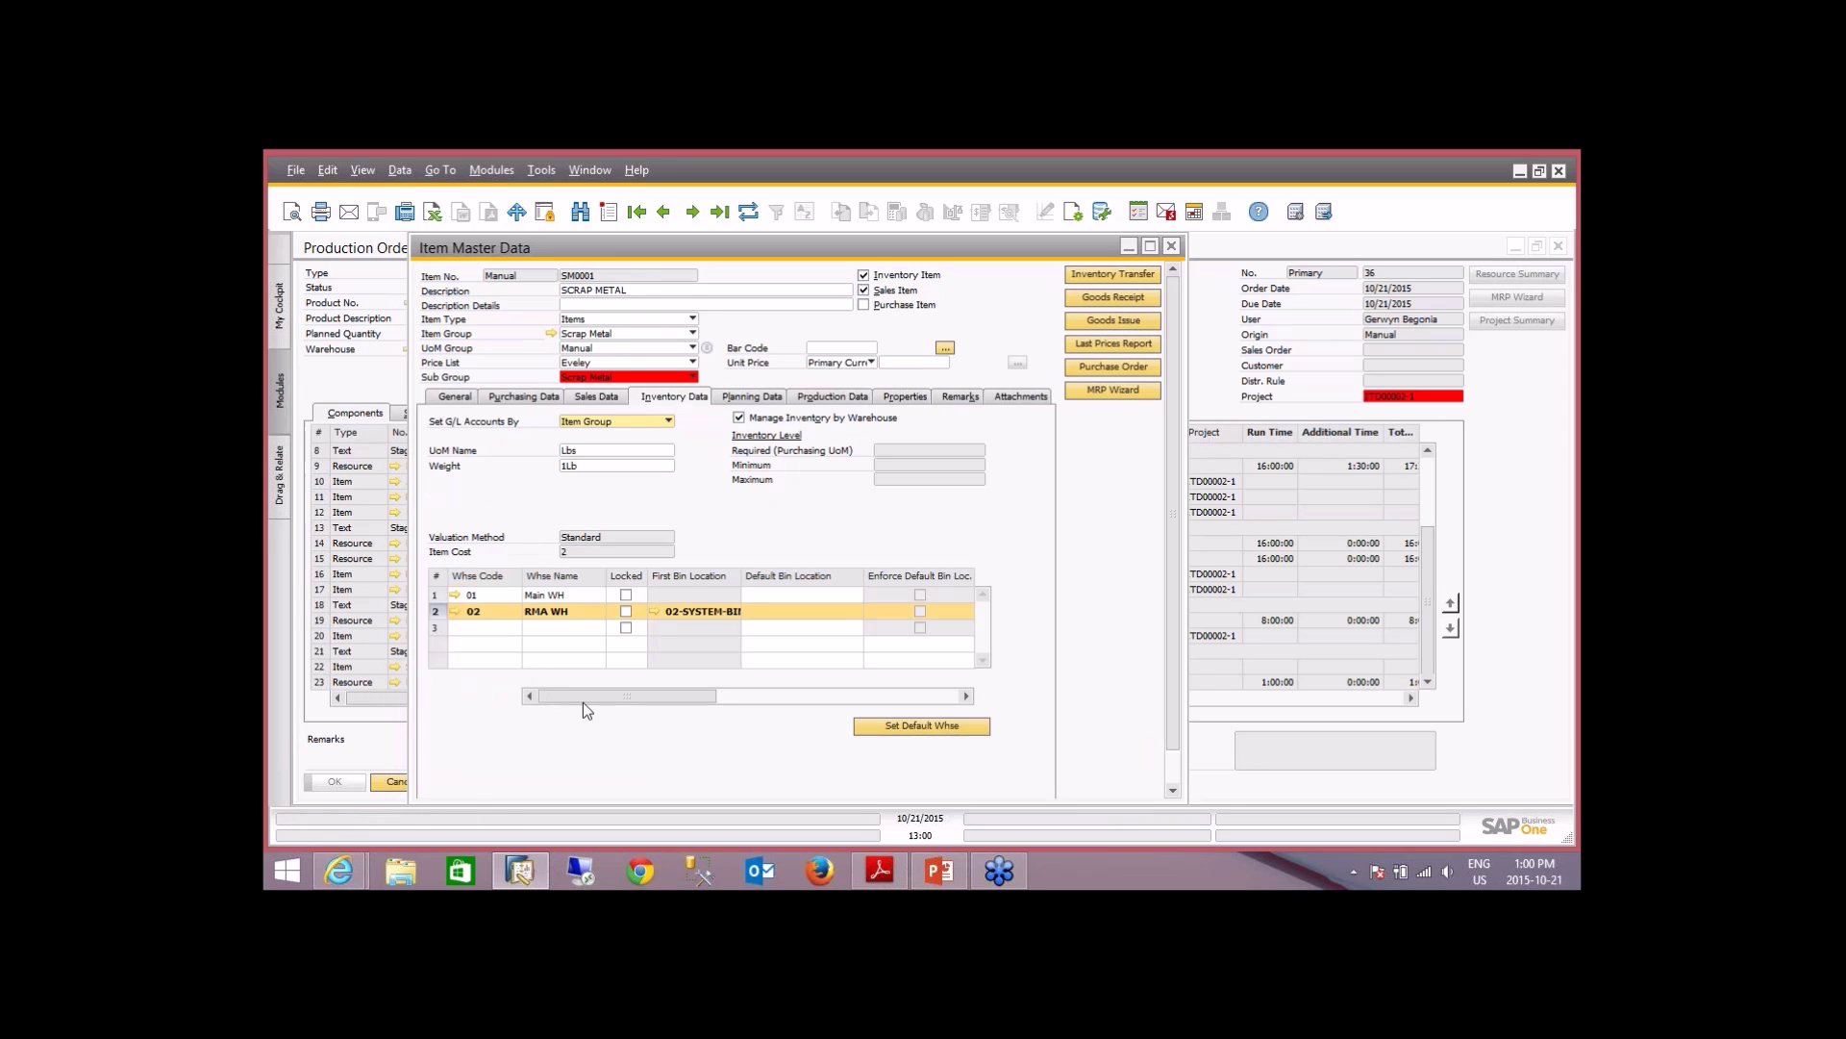
{"action": "left_click_drag", "start_coordinate": [590, 696], "coordinate": [673, 696]}
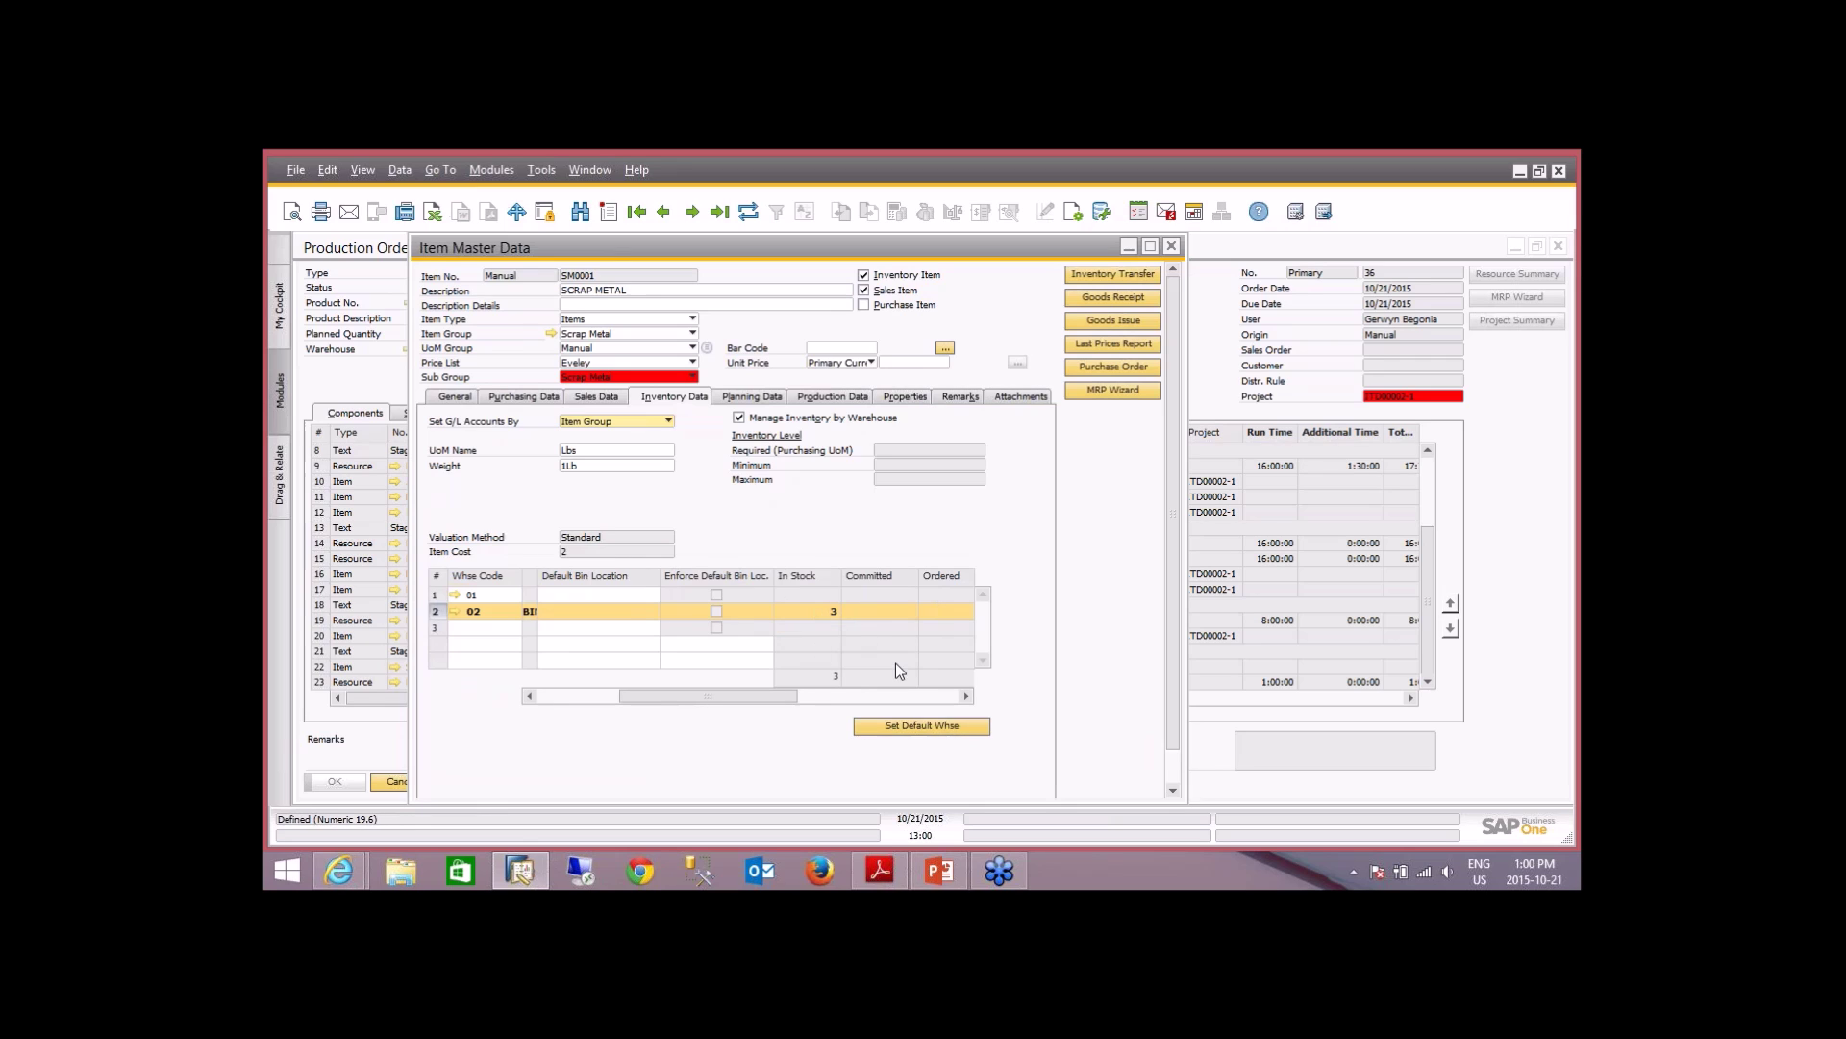
{"action": "left_click", "coordinate": [1175, 242]}
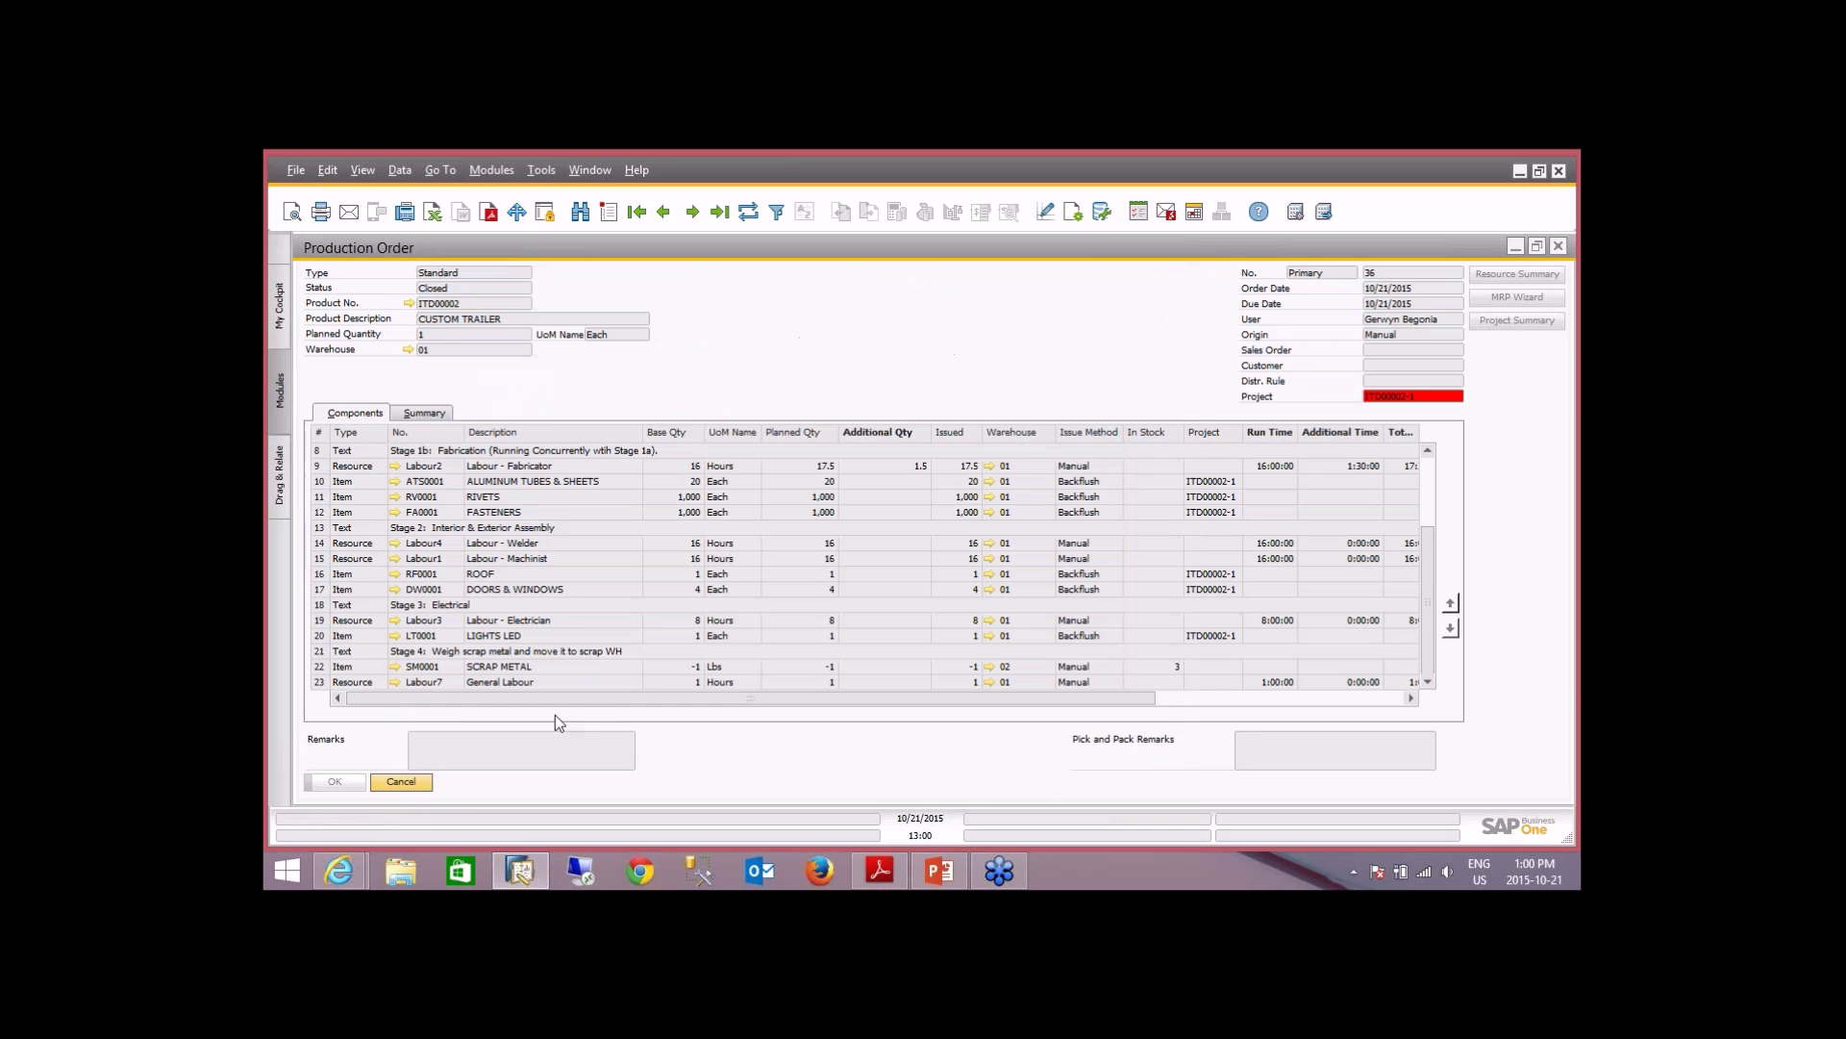
{"action": "mouse_move", "coordinate": [566, 698]}
{"action": "left_mouse_down"}
{"action": "mouse_move", "coordinate": [742, 701]}
{"action": "mouse_move", "coordinate": [568, 699]}
{"action": "left_mouse_up"}
{"action": "left_click", "coordinate": [401, 782]}
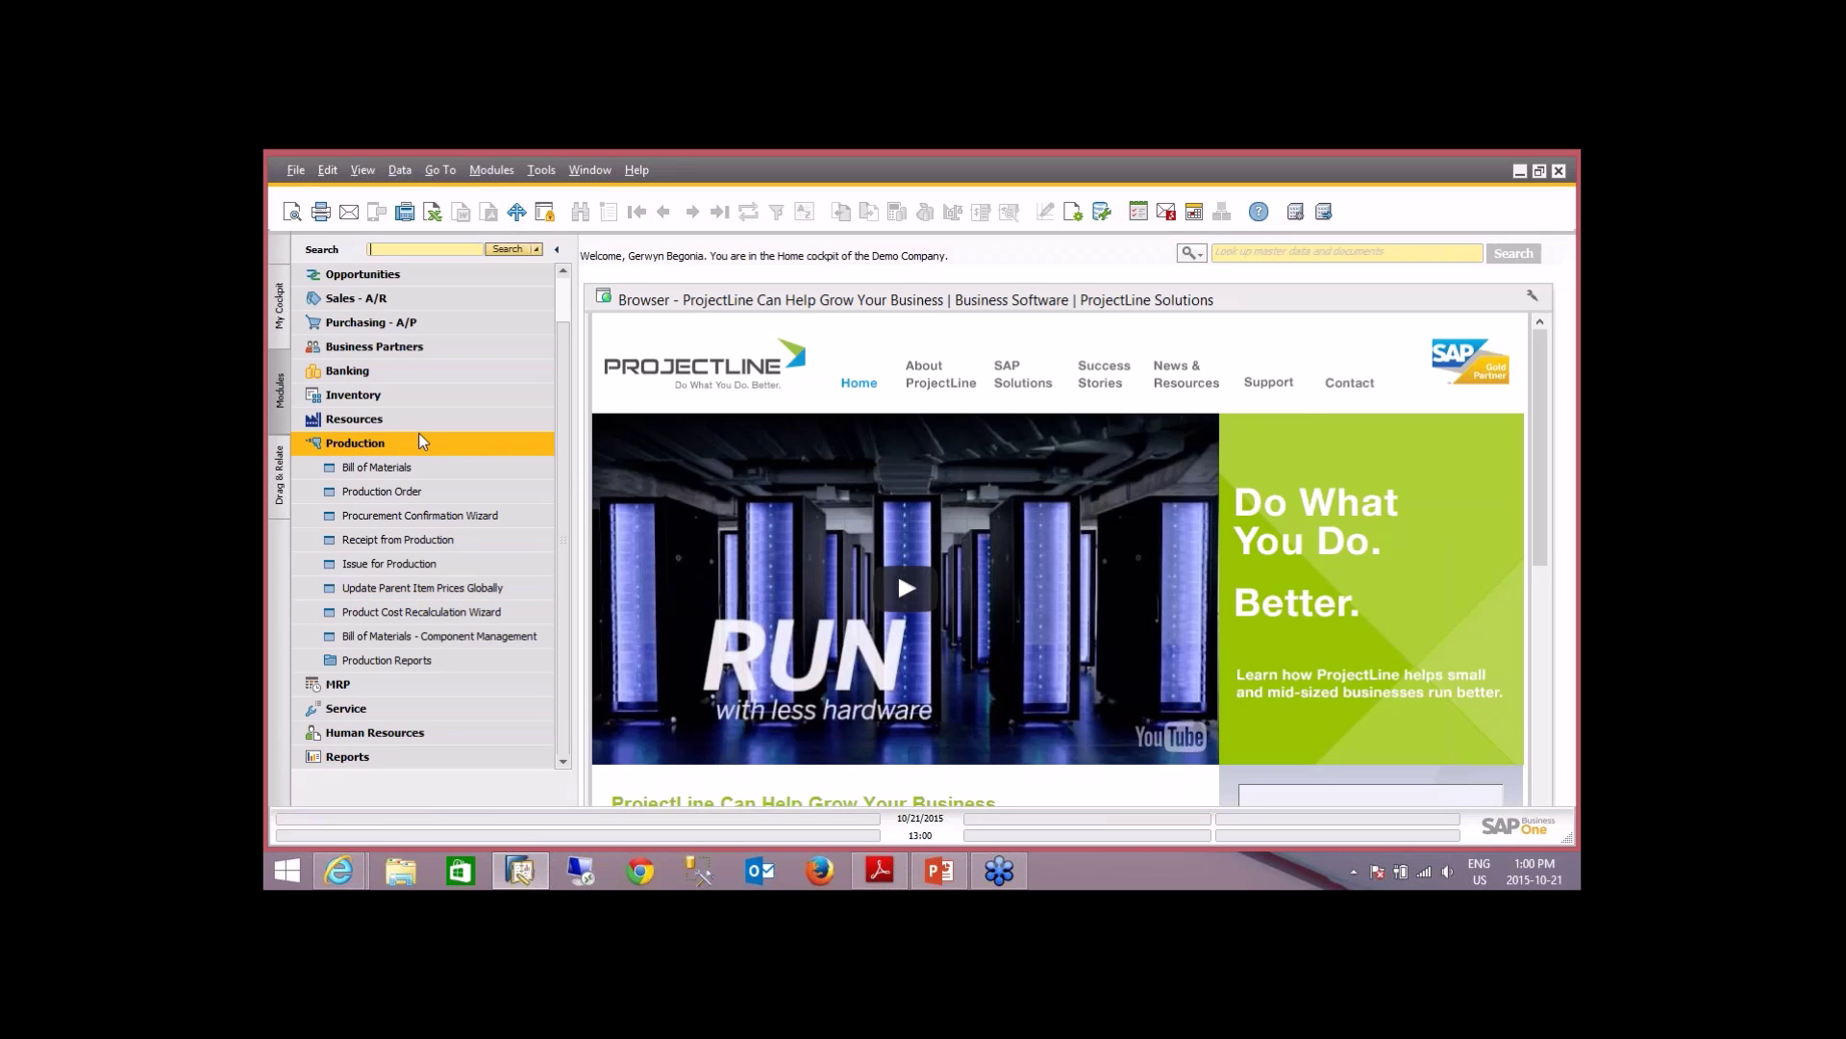
- Open Bill of Materials - Component Management with the Change BOM Lines task and the product range MECH01 to MECH01
{"action": "left_click", "coordinate": [510, 637]}
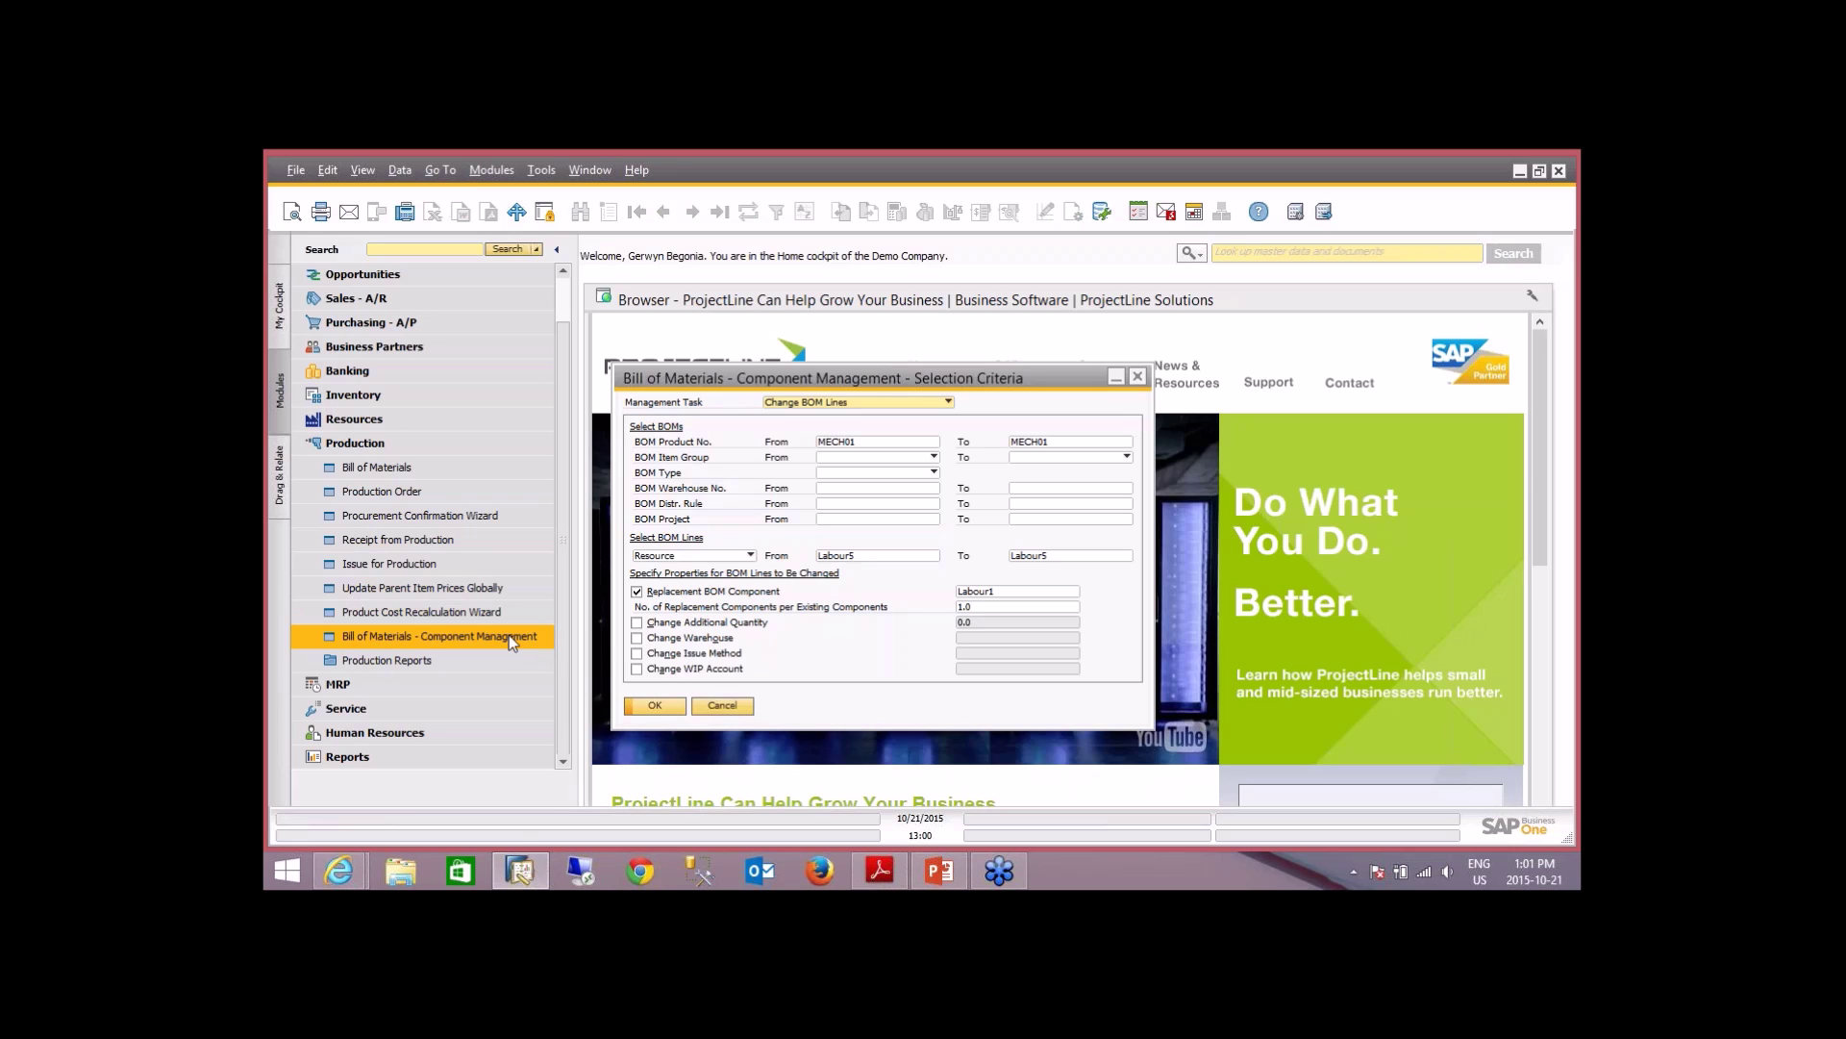
{"action": "left_click", "coordinate": [833, 404]}
{"action": "left_click", "coordinate": [829, 406]}
{"action": "left_click", "coordinate": [853, 443]}
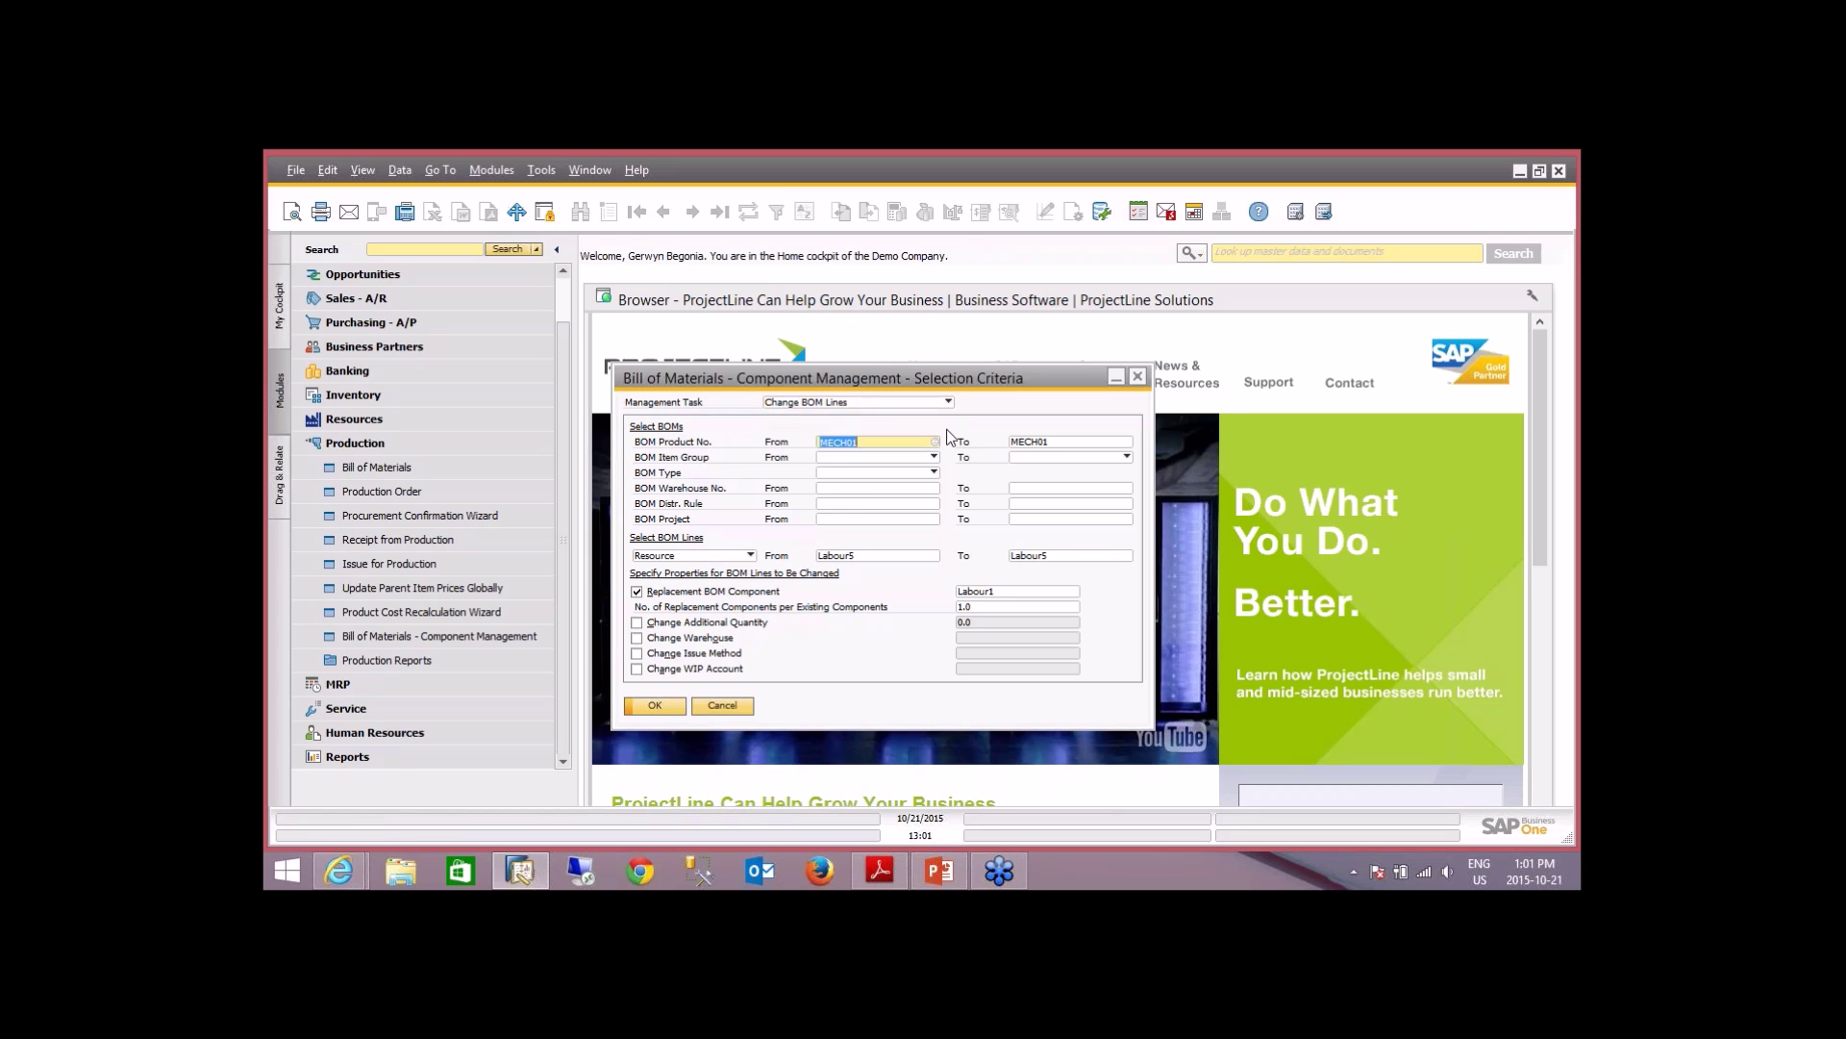
{"action": "key", "text": "Tab"}
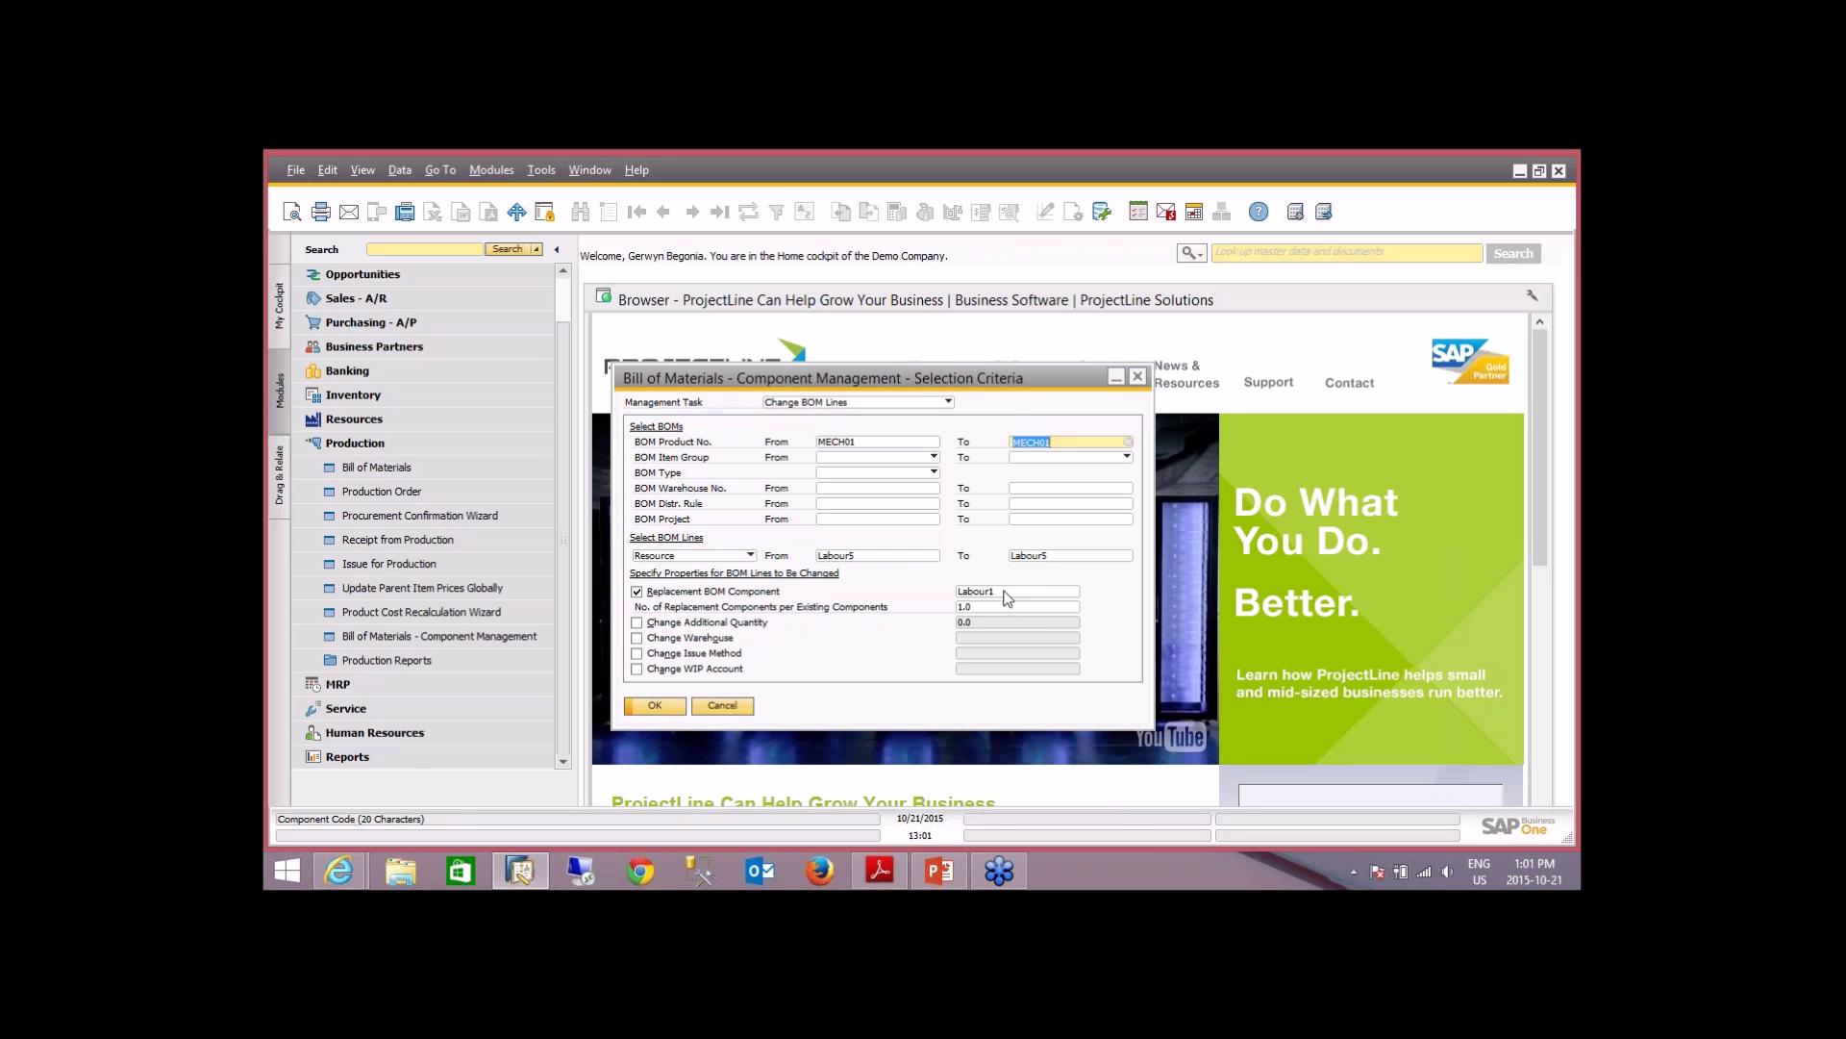
- Inspect the labour resource line in the MECH01 bill of materials before the replacement, and close the record
{"action": "left_click", "coordinate": [432, 469]}
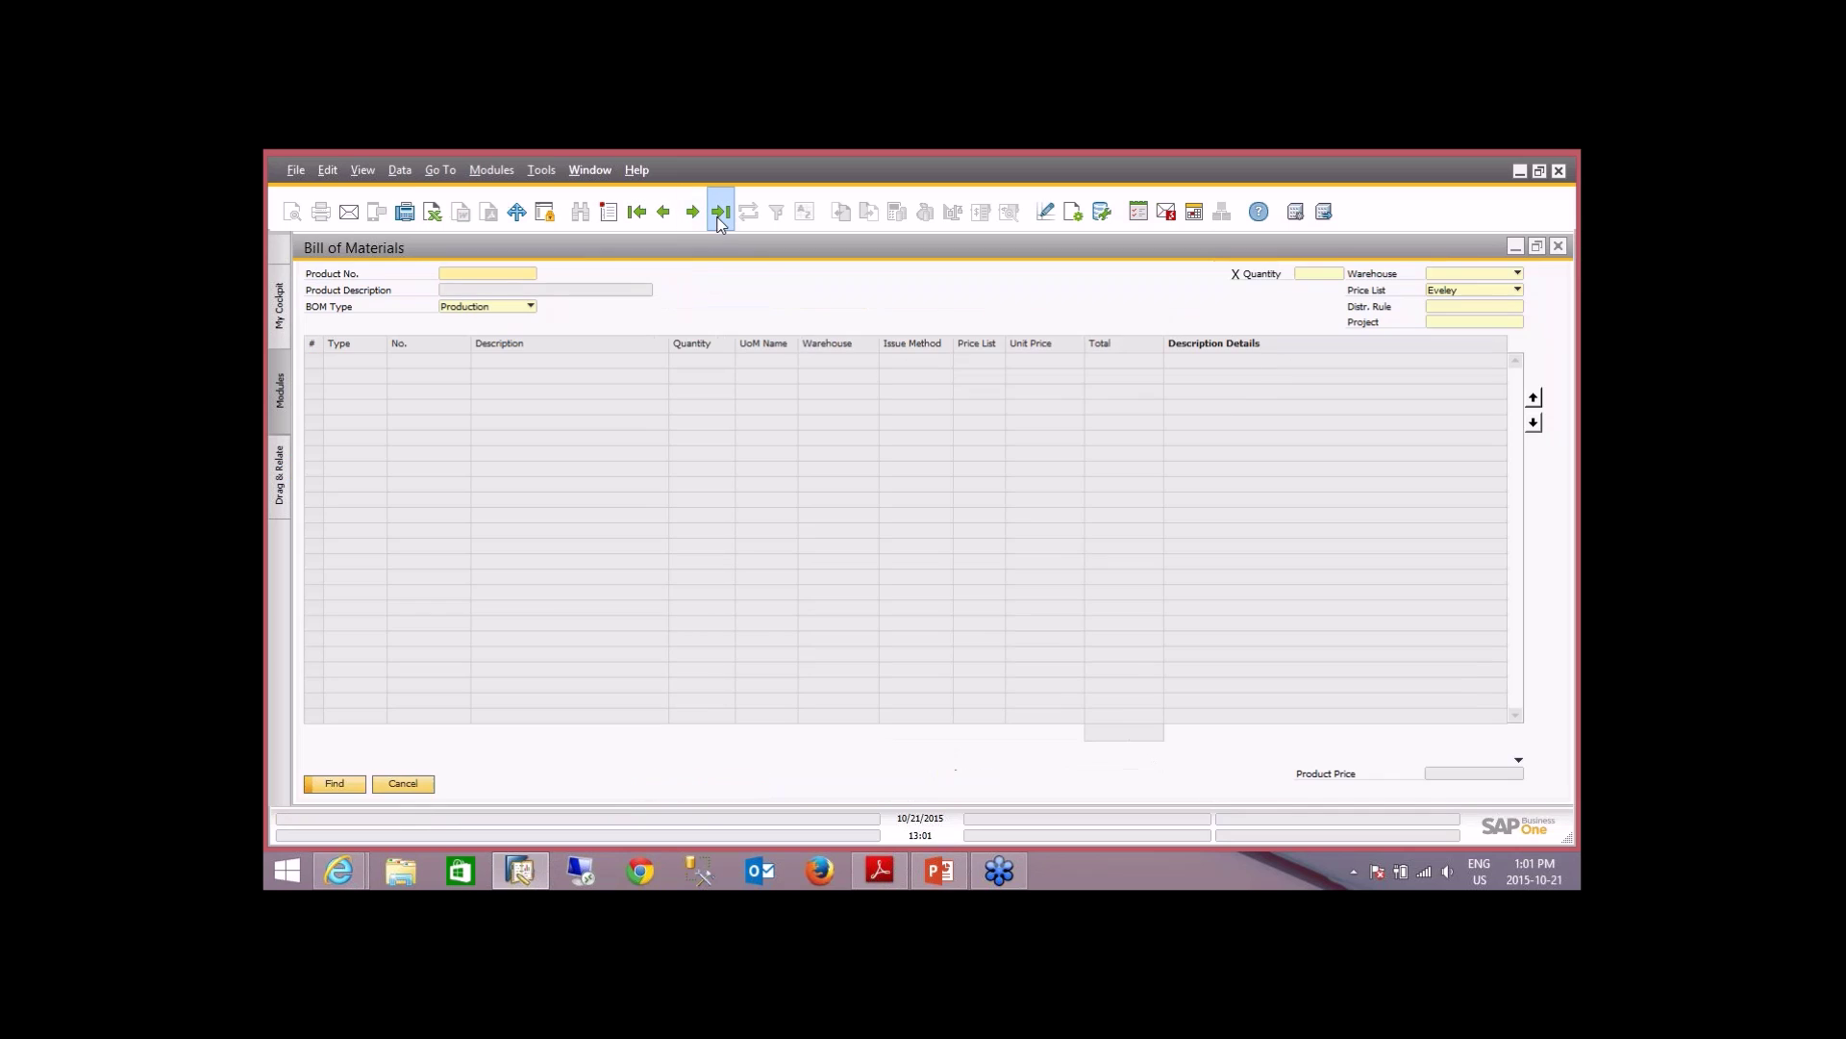
{"action": "left_click", "coordinate": [720, 211]}
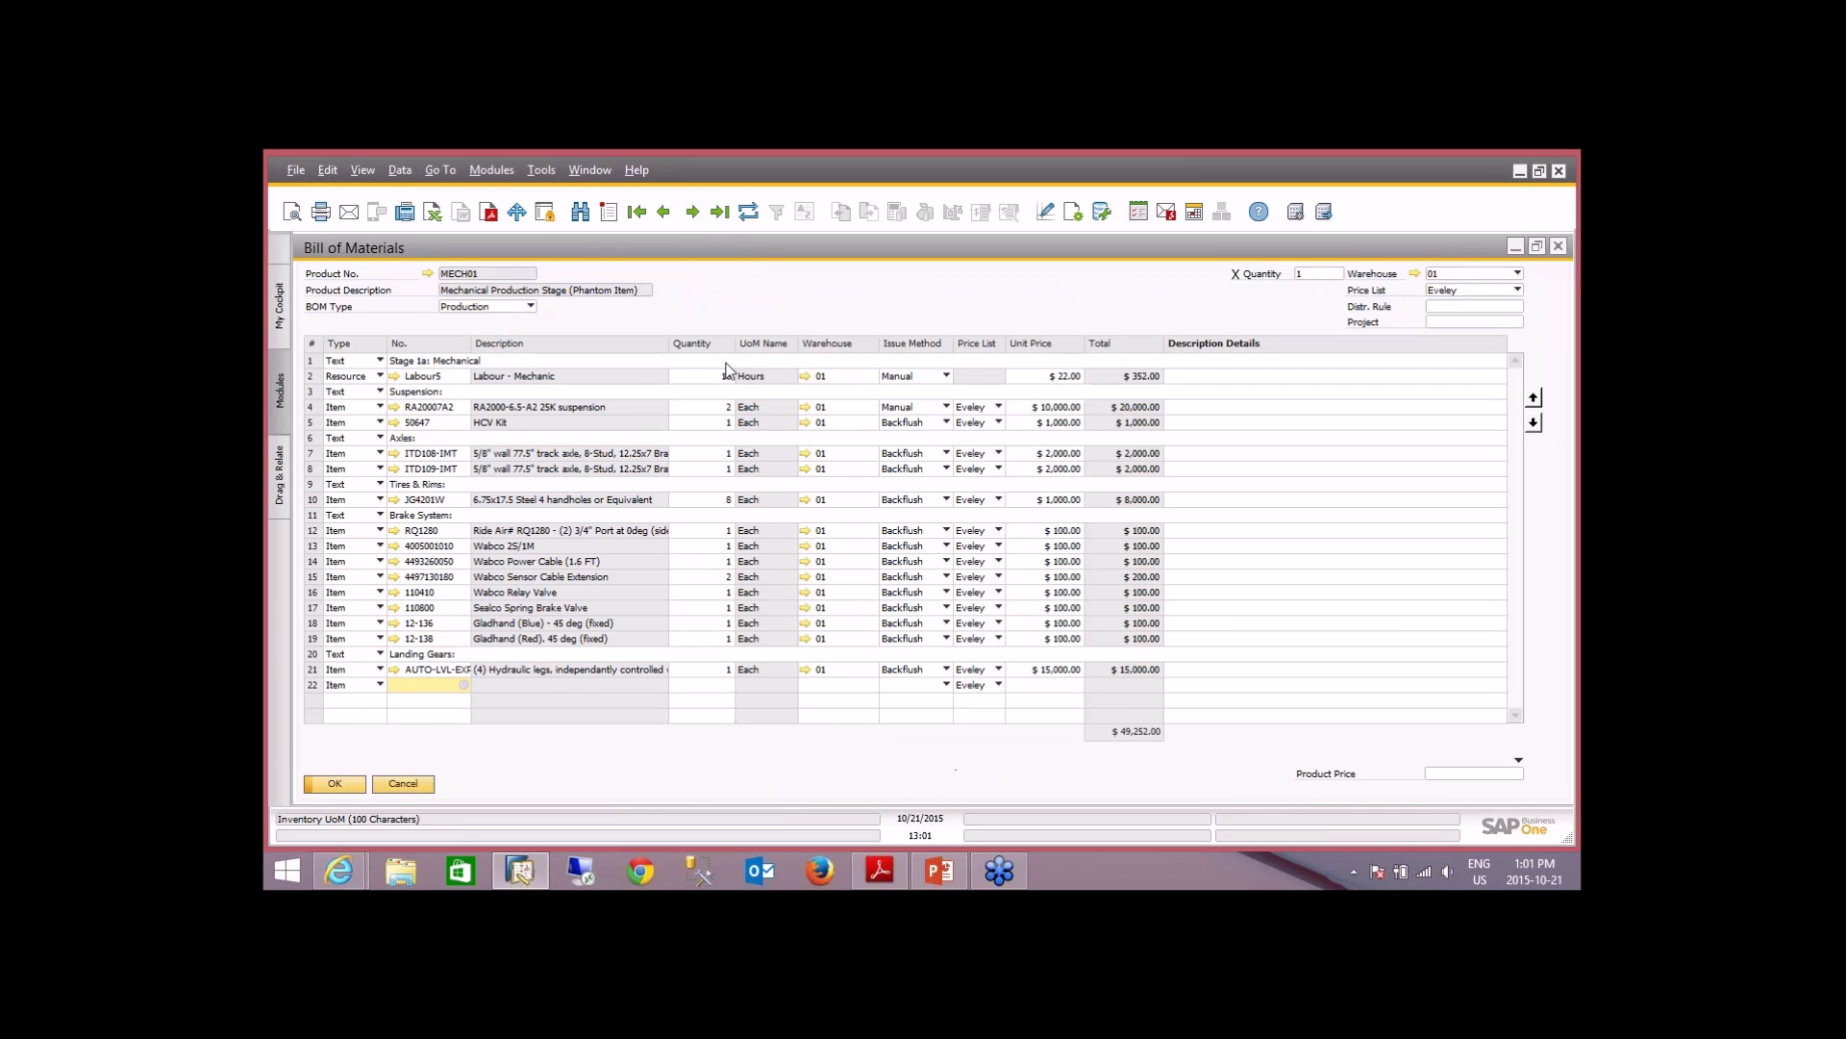
{"action": "left_click", "coordinate": [310, 376]}
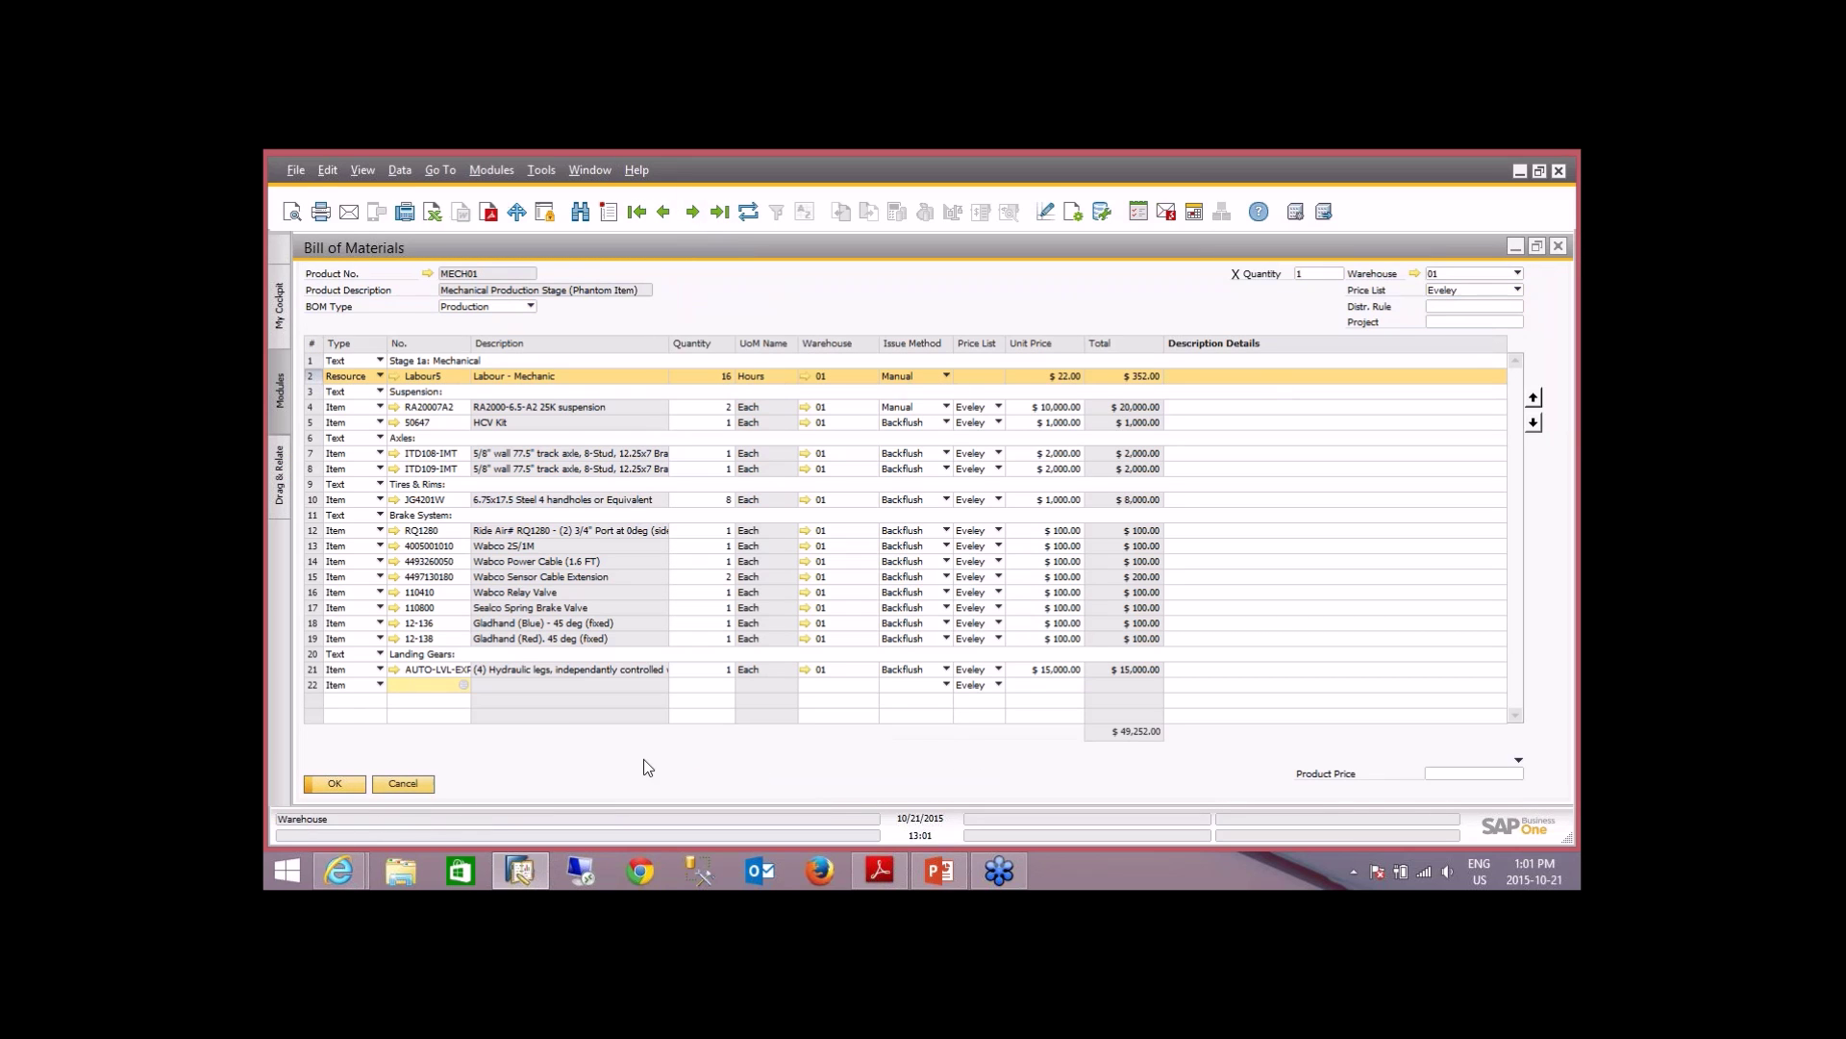
{"action": "left_click", "coordinate": [404, 784]}
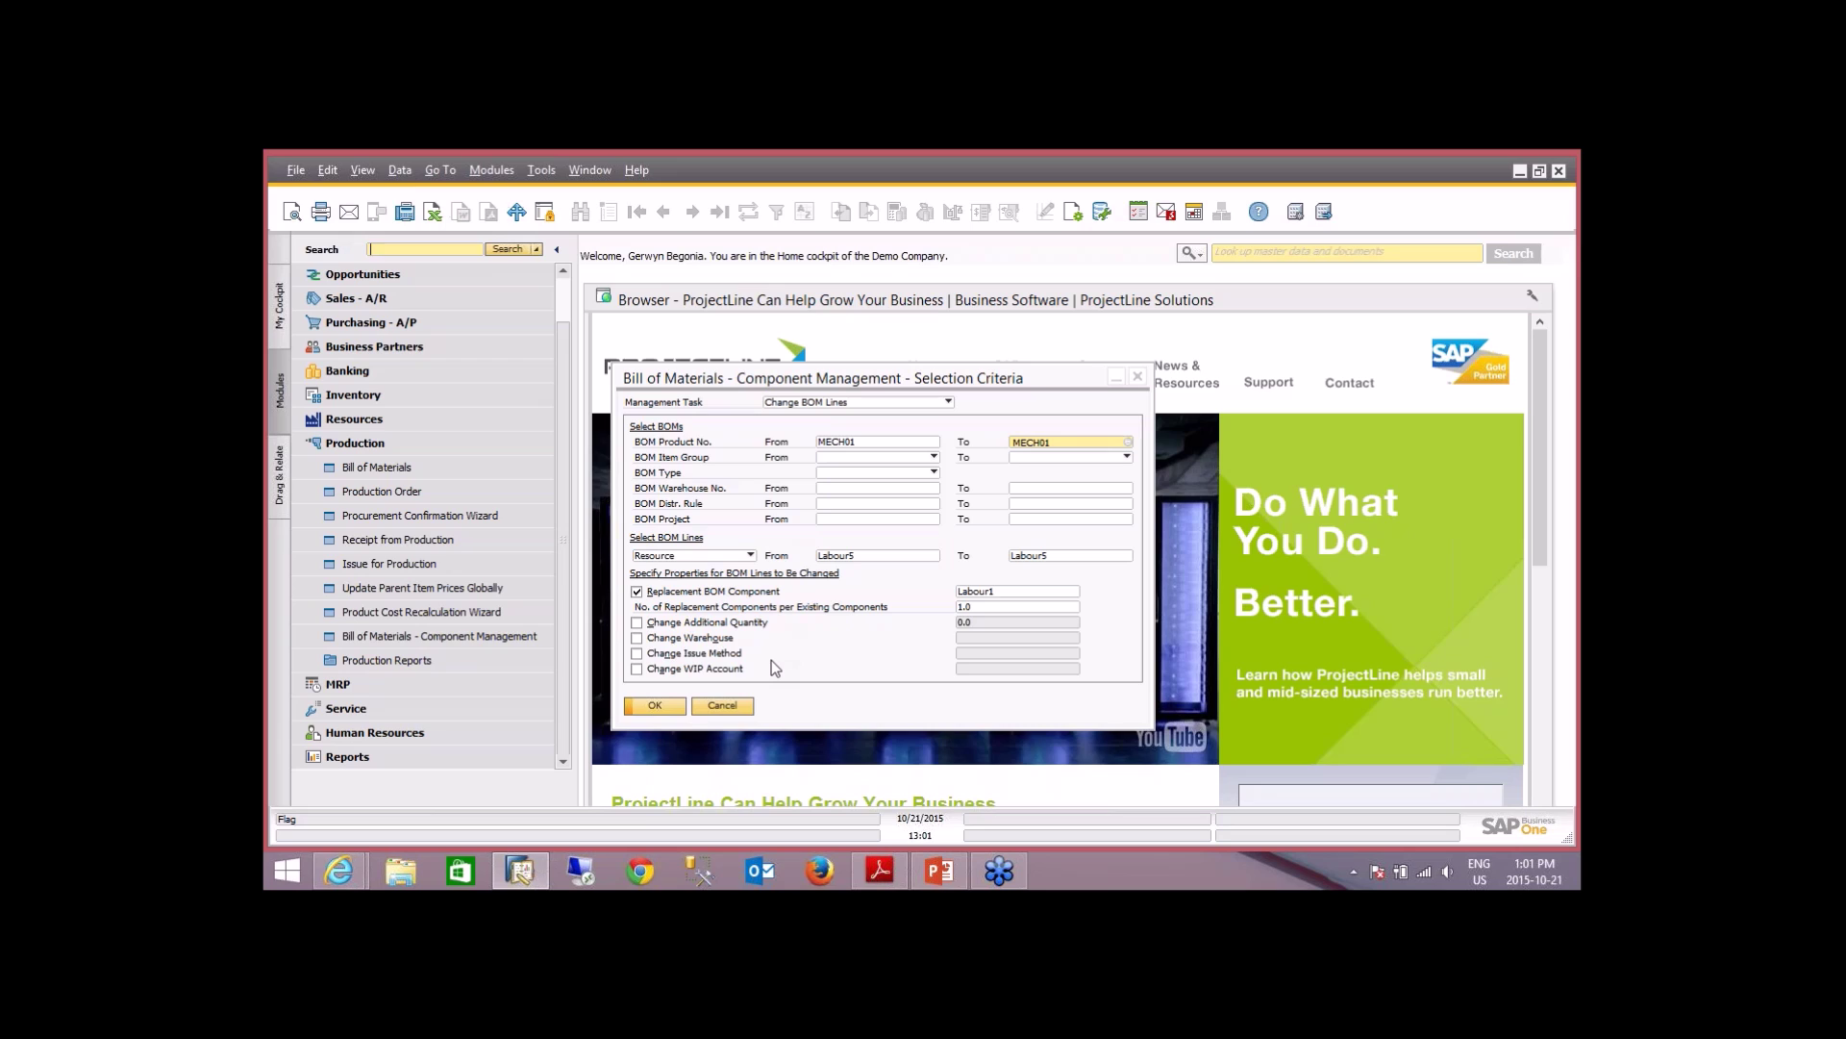
- Preview and apply the replacement of resource Labour5 with Labour1 in the MECH01 bill of materials
{"action": "left_click", "coordinate": [654, 707]}
{"action": "left_click", "coordinate": [654, 707]}
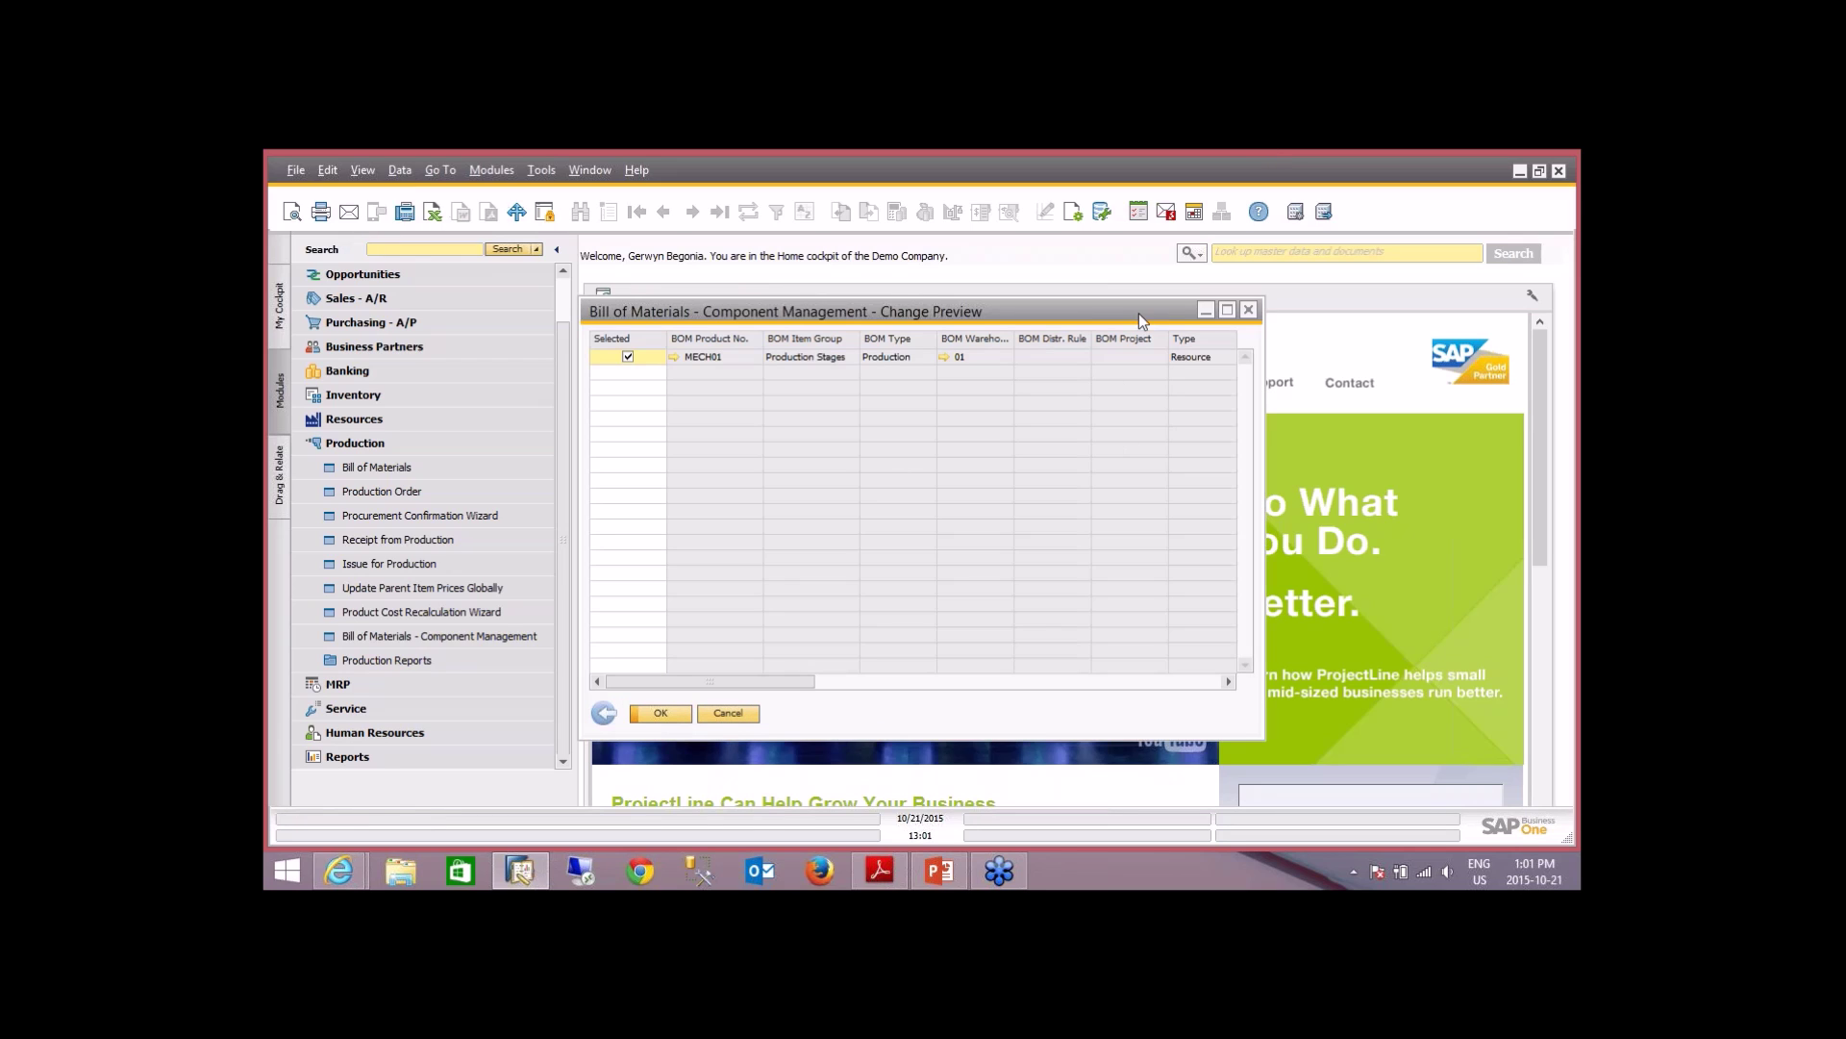
{"action": "left_click", "coordinate": [1227, 310]}
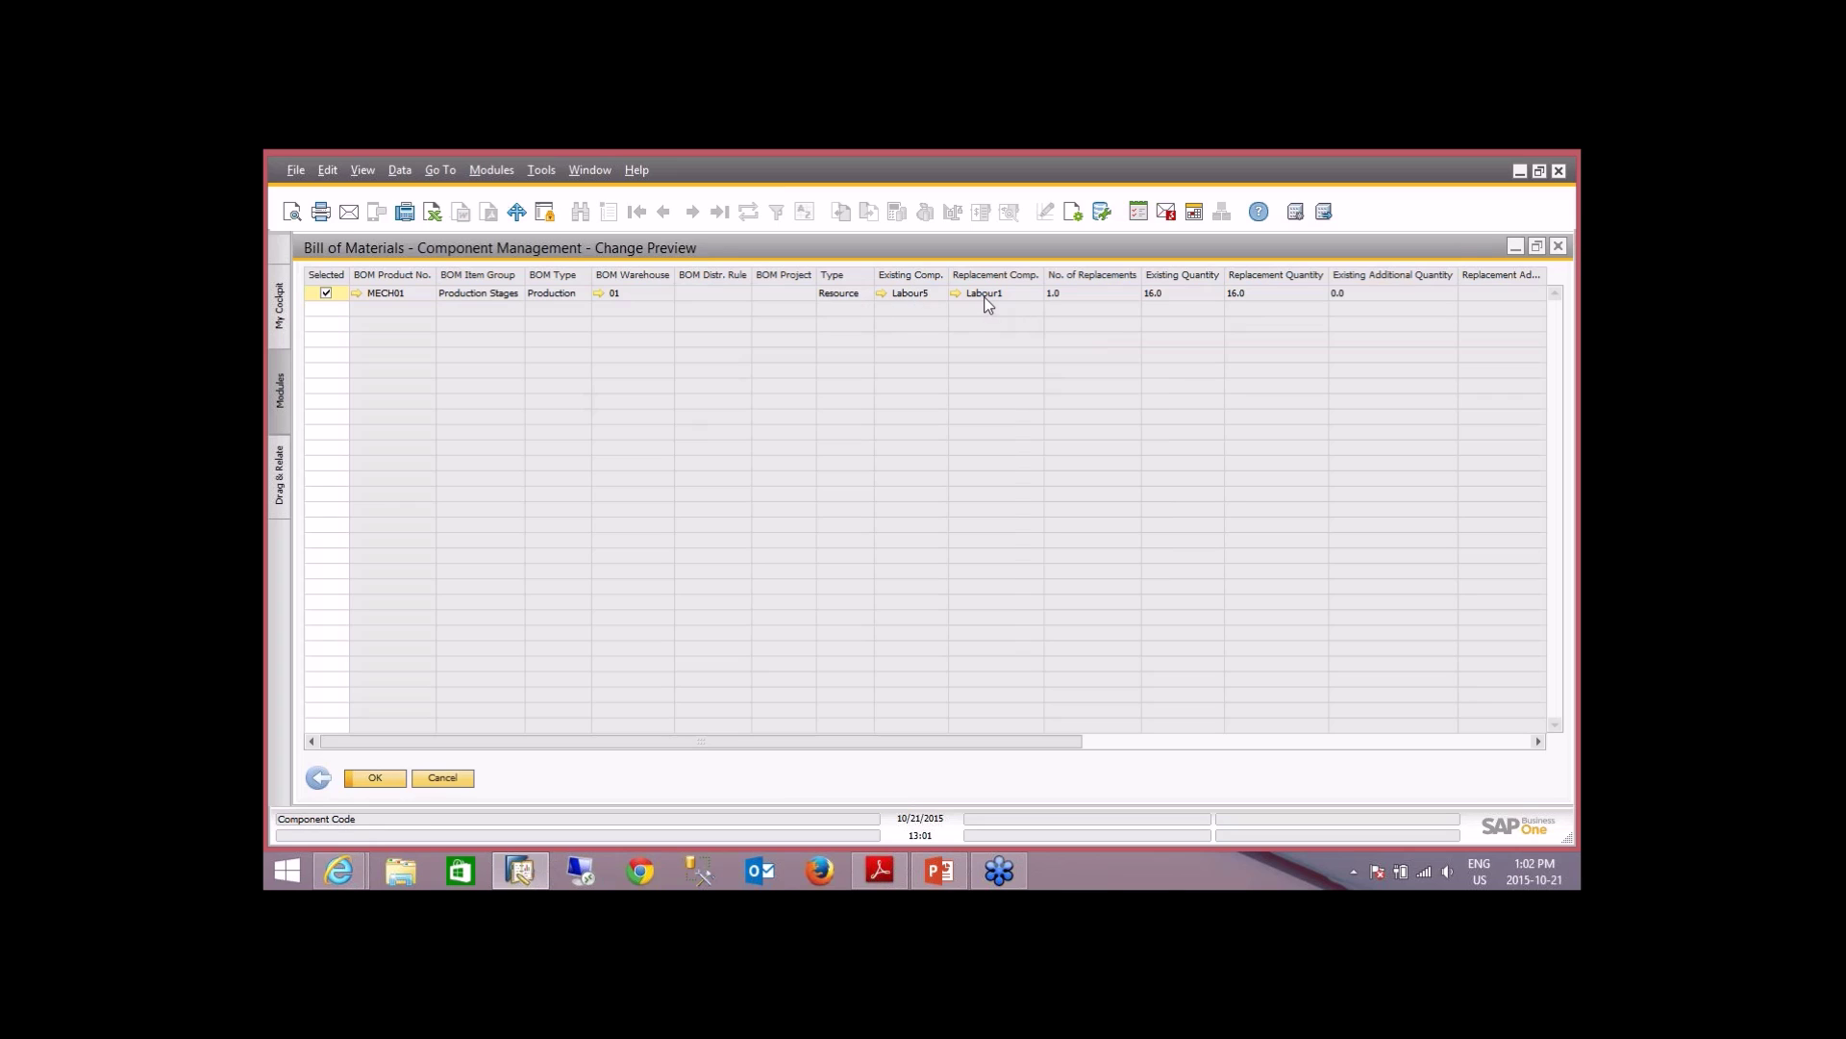
{"action": "left_click", "coordinate": [385, 779]}
- Reopen the MECH01 bill of materials to verify the replaced labour resource line, and close the record
{"action": "left_click", "coordinate": [404, 470]}
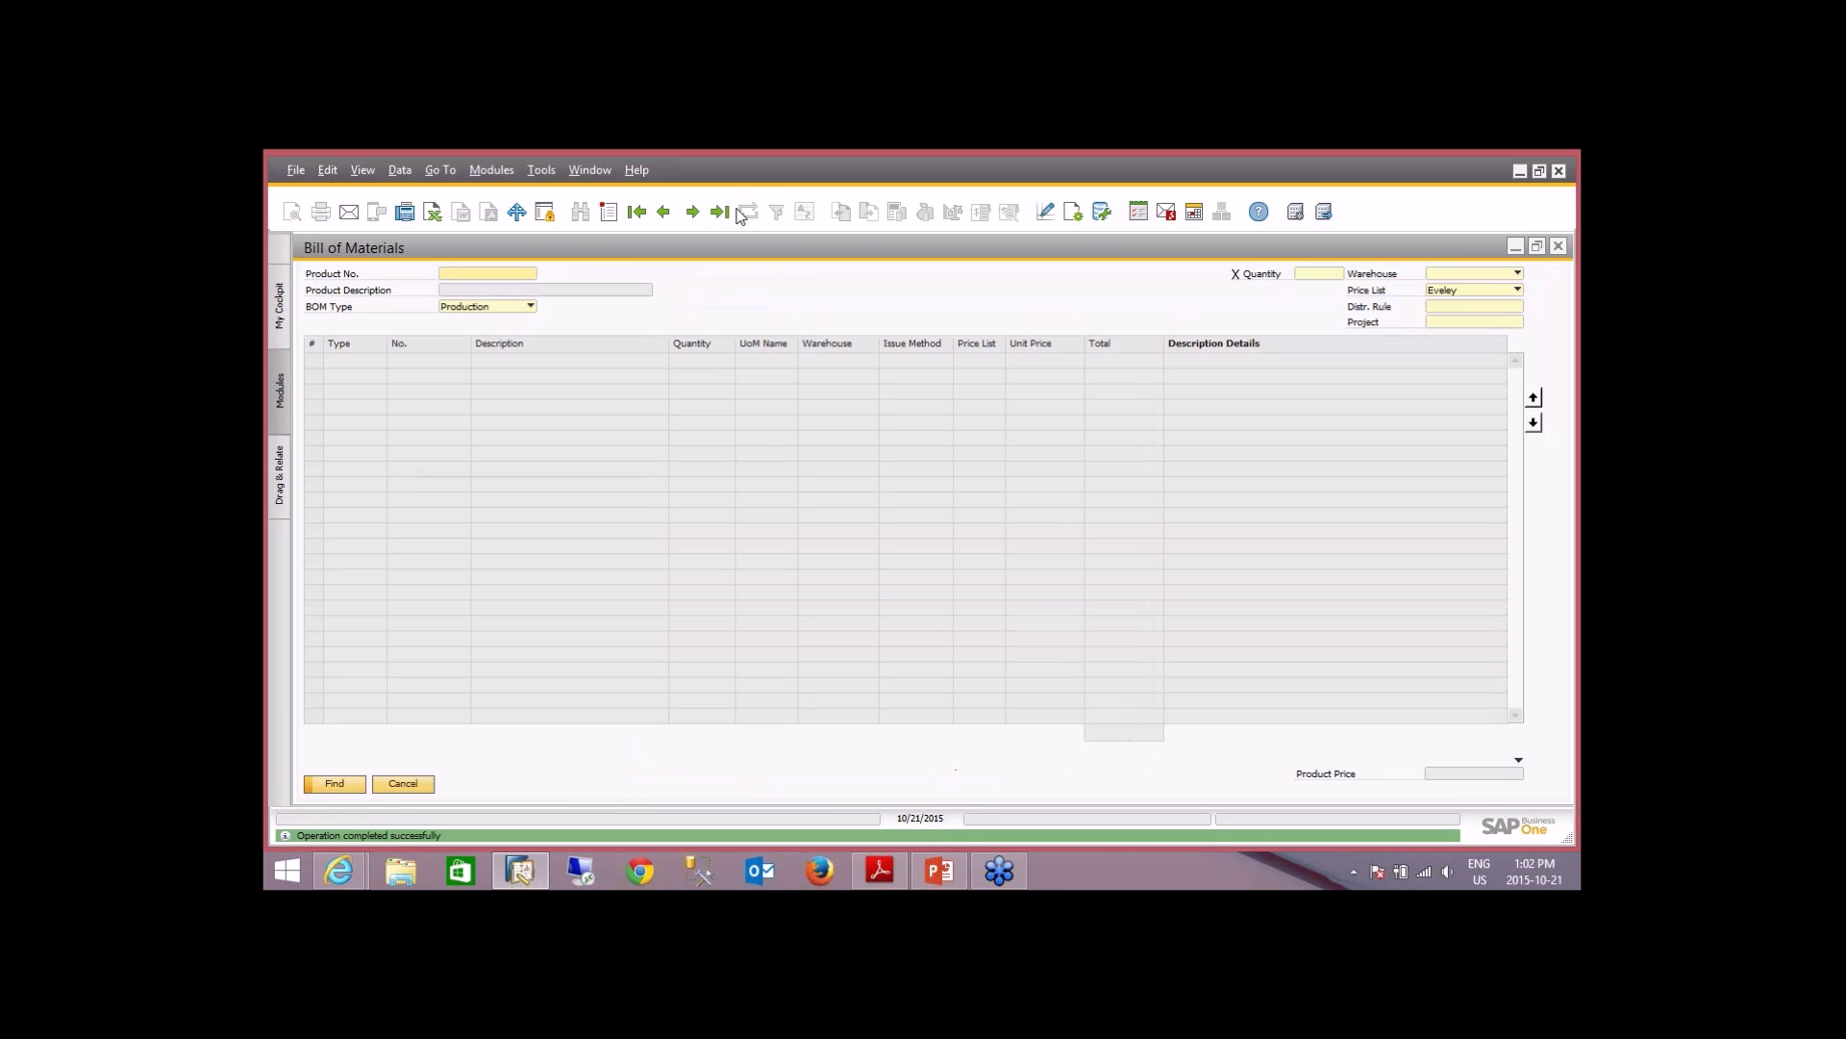
{"action": "left_click", "coordinate": [720, 211]}
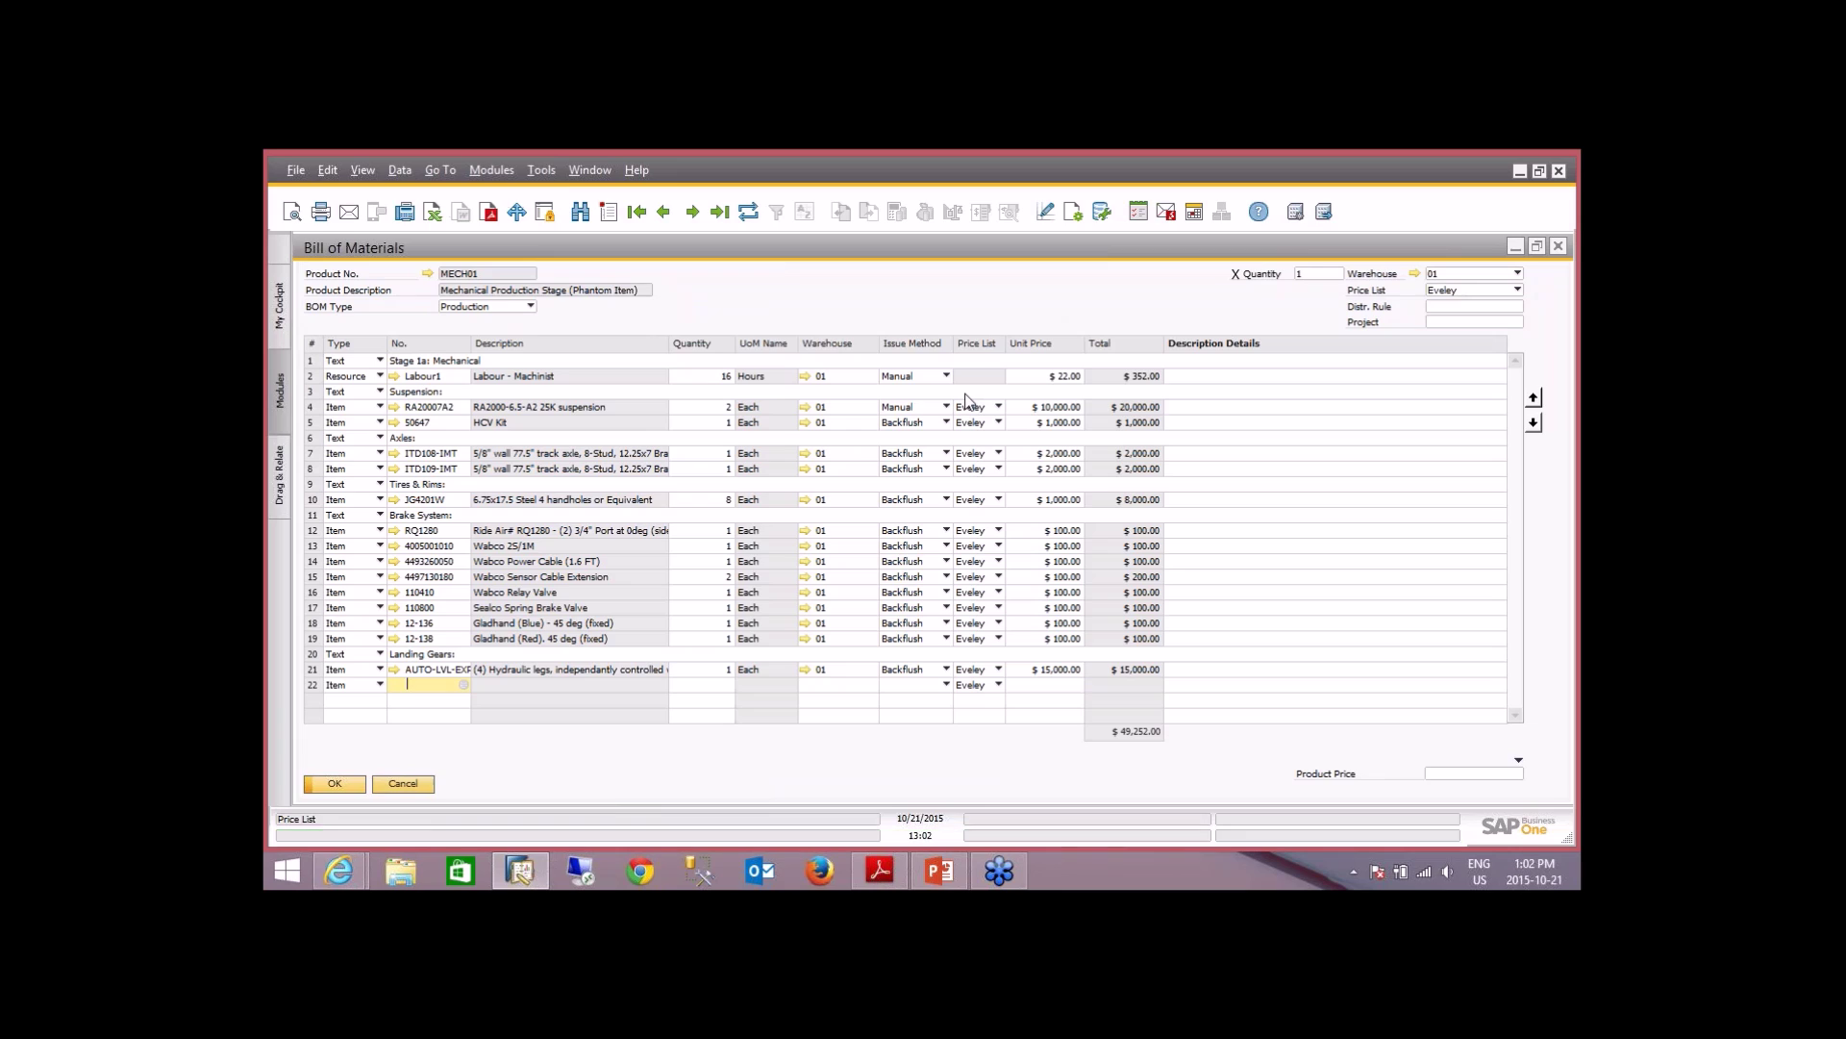
{"action": "left_click", "coordinate": [316, 377]}
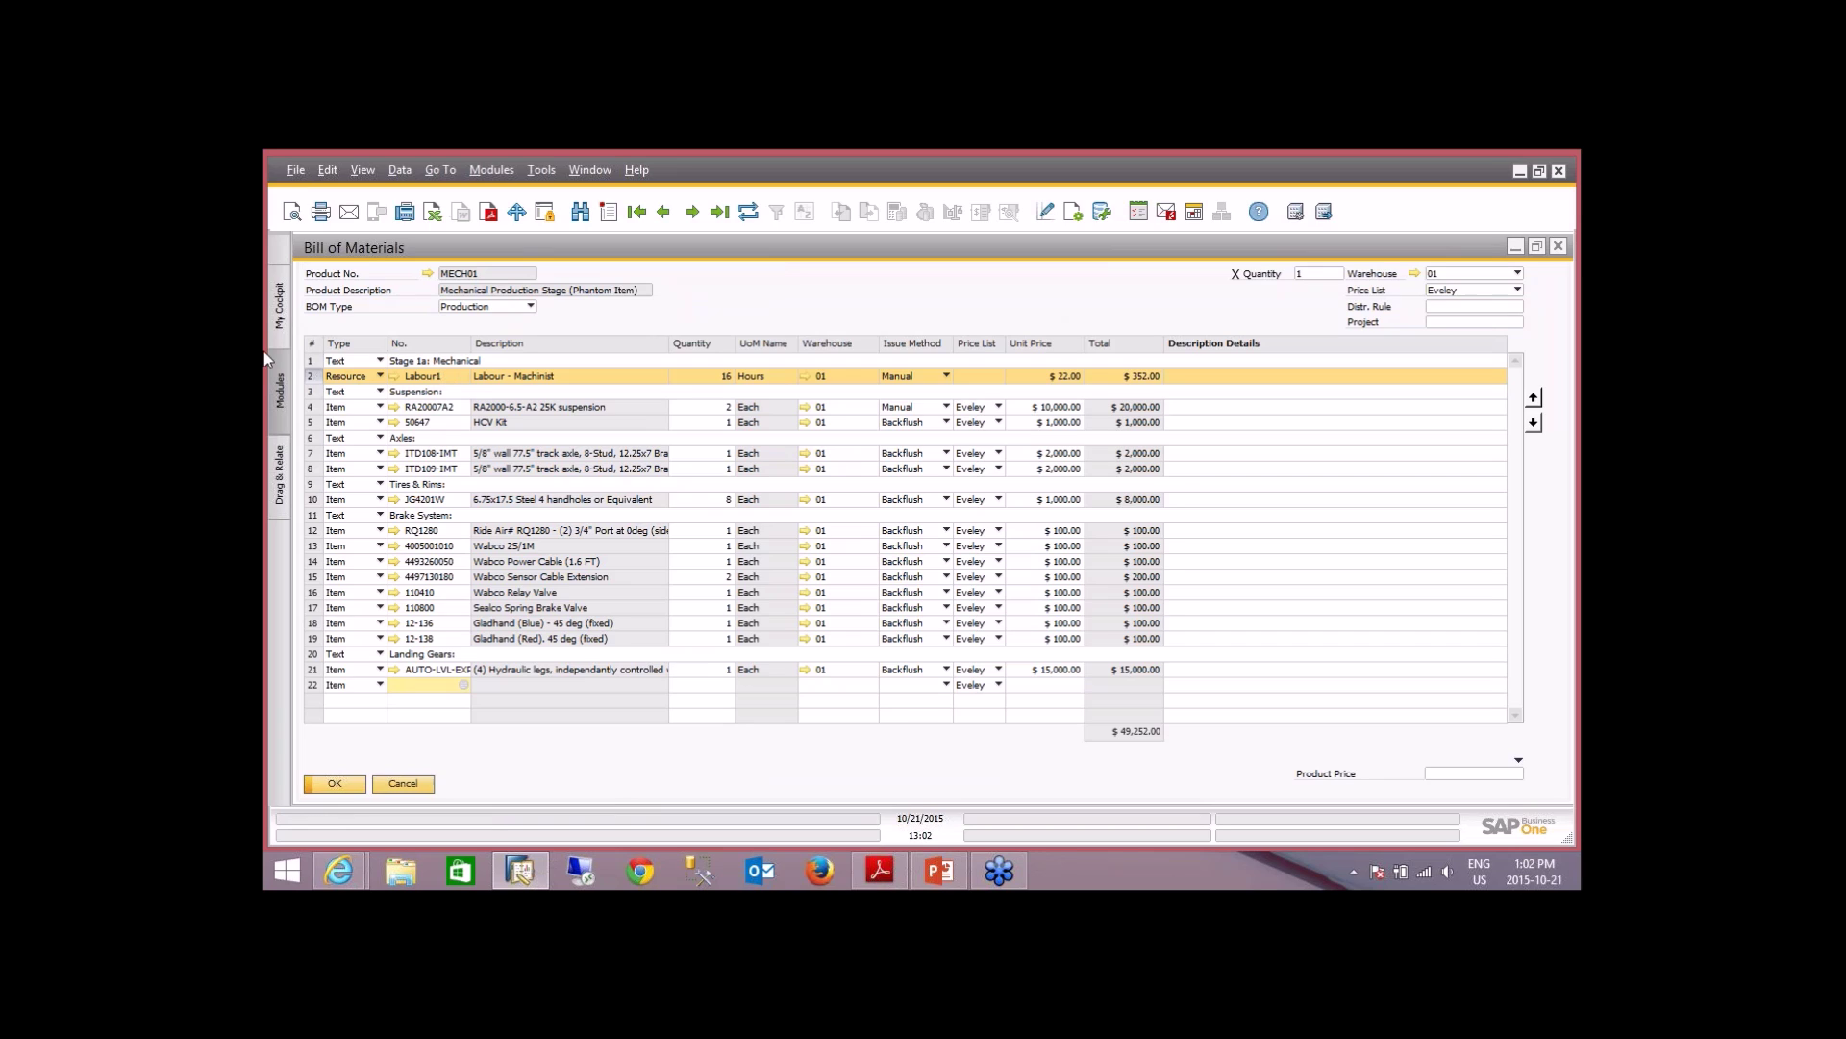
{"action": "left_click", "coordinate": [403, 784]}
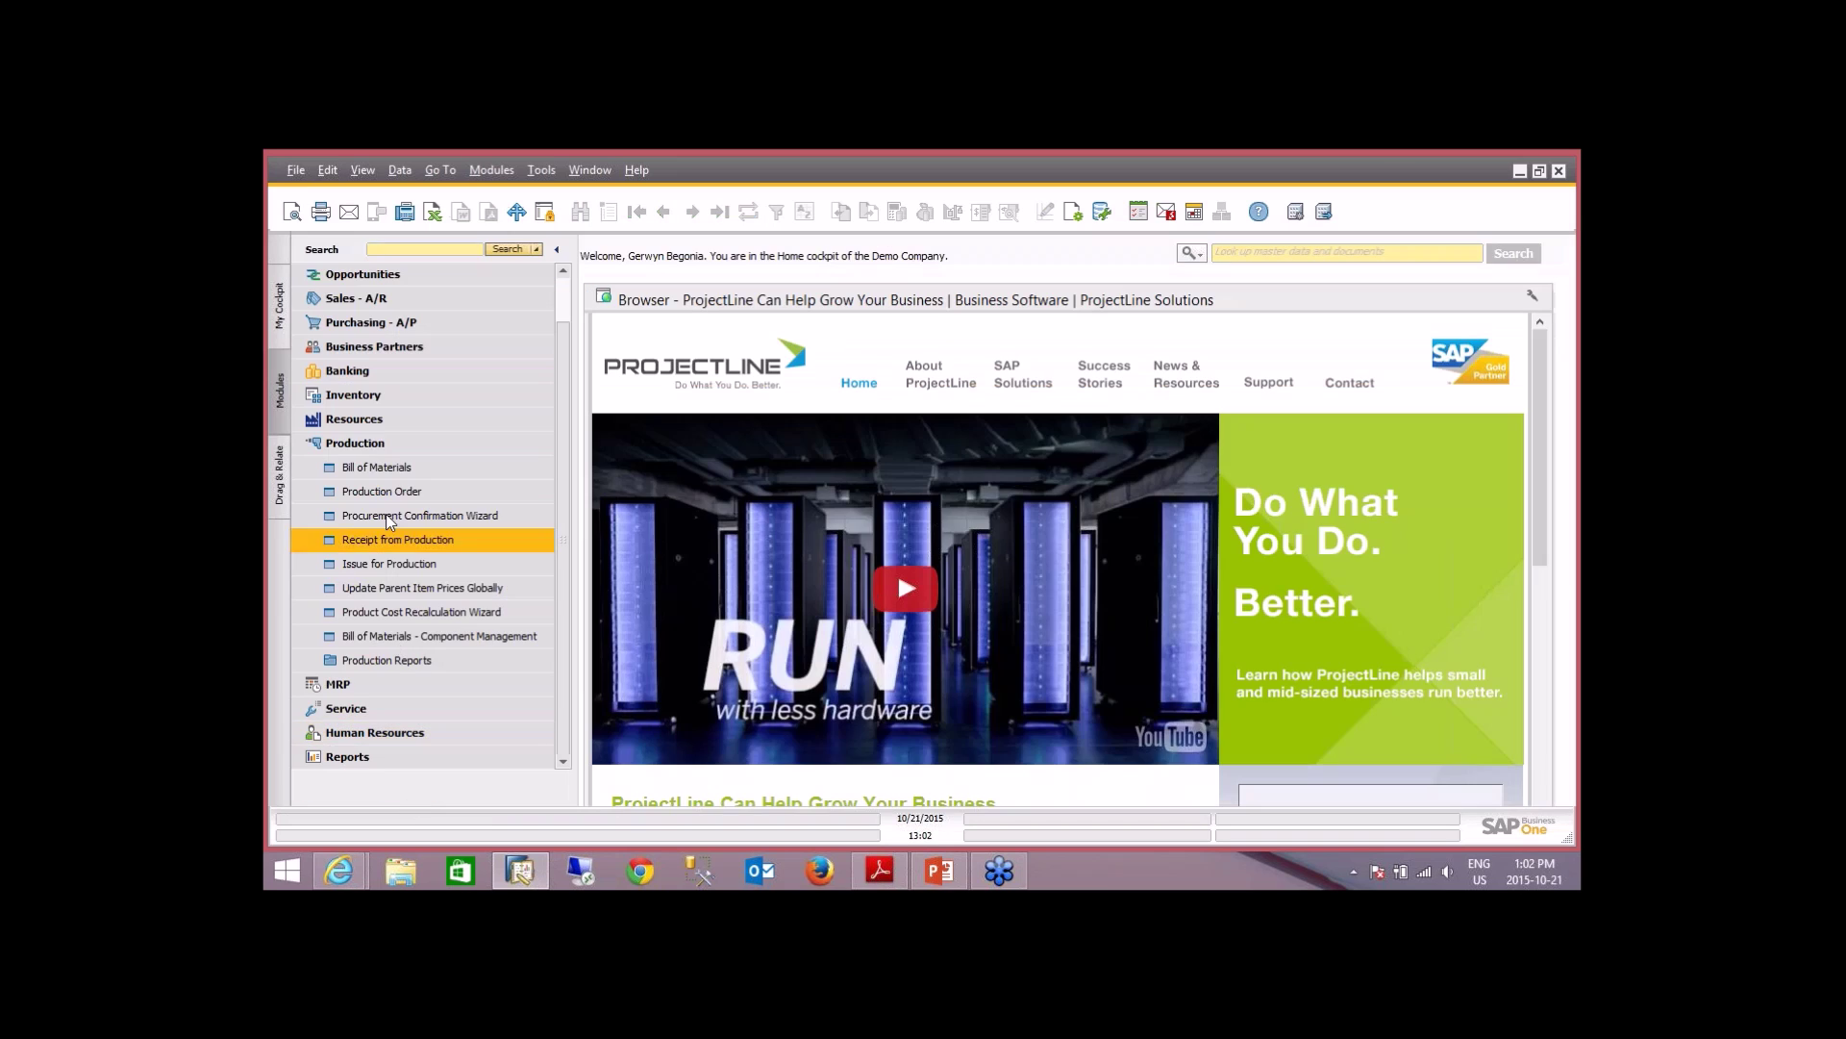
- Open the Machine2 resource master record and examine its amortization, maintenance and overhead standard costs
{"action": "left_click", "coordinate": [428, 442]}
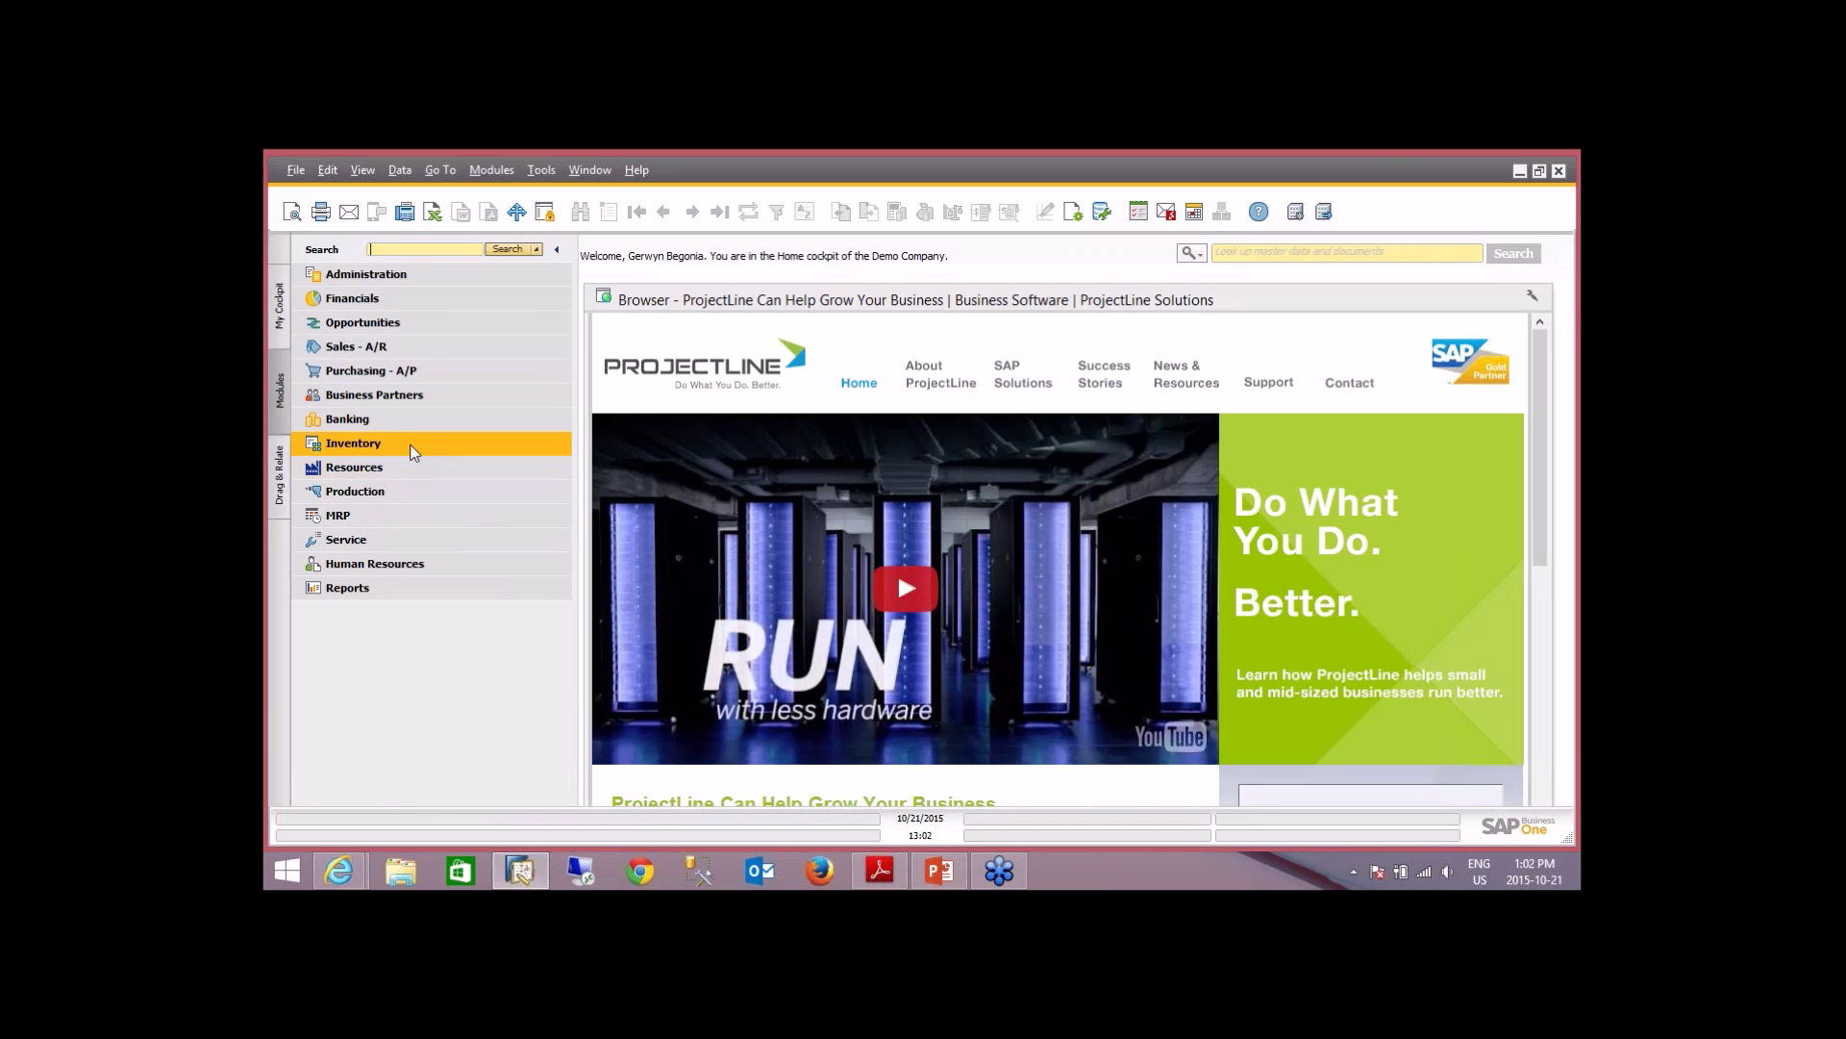
{"action": "left_click", "coordinate": [389, 472]}
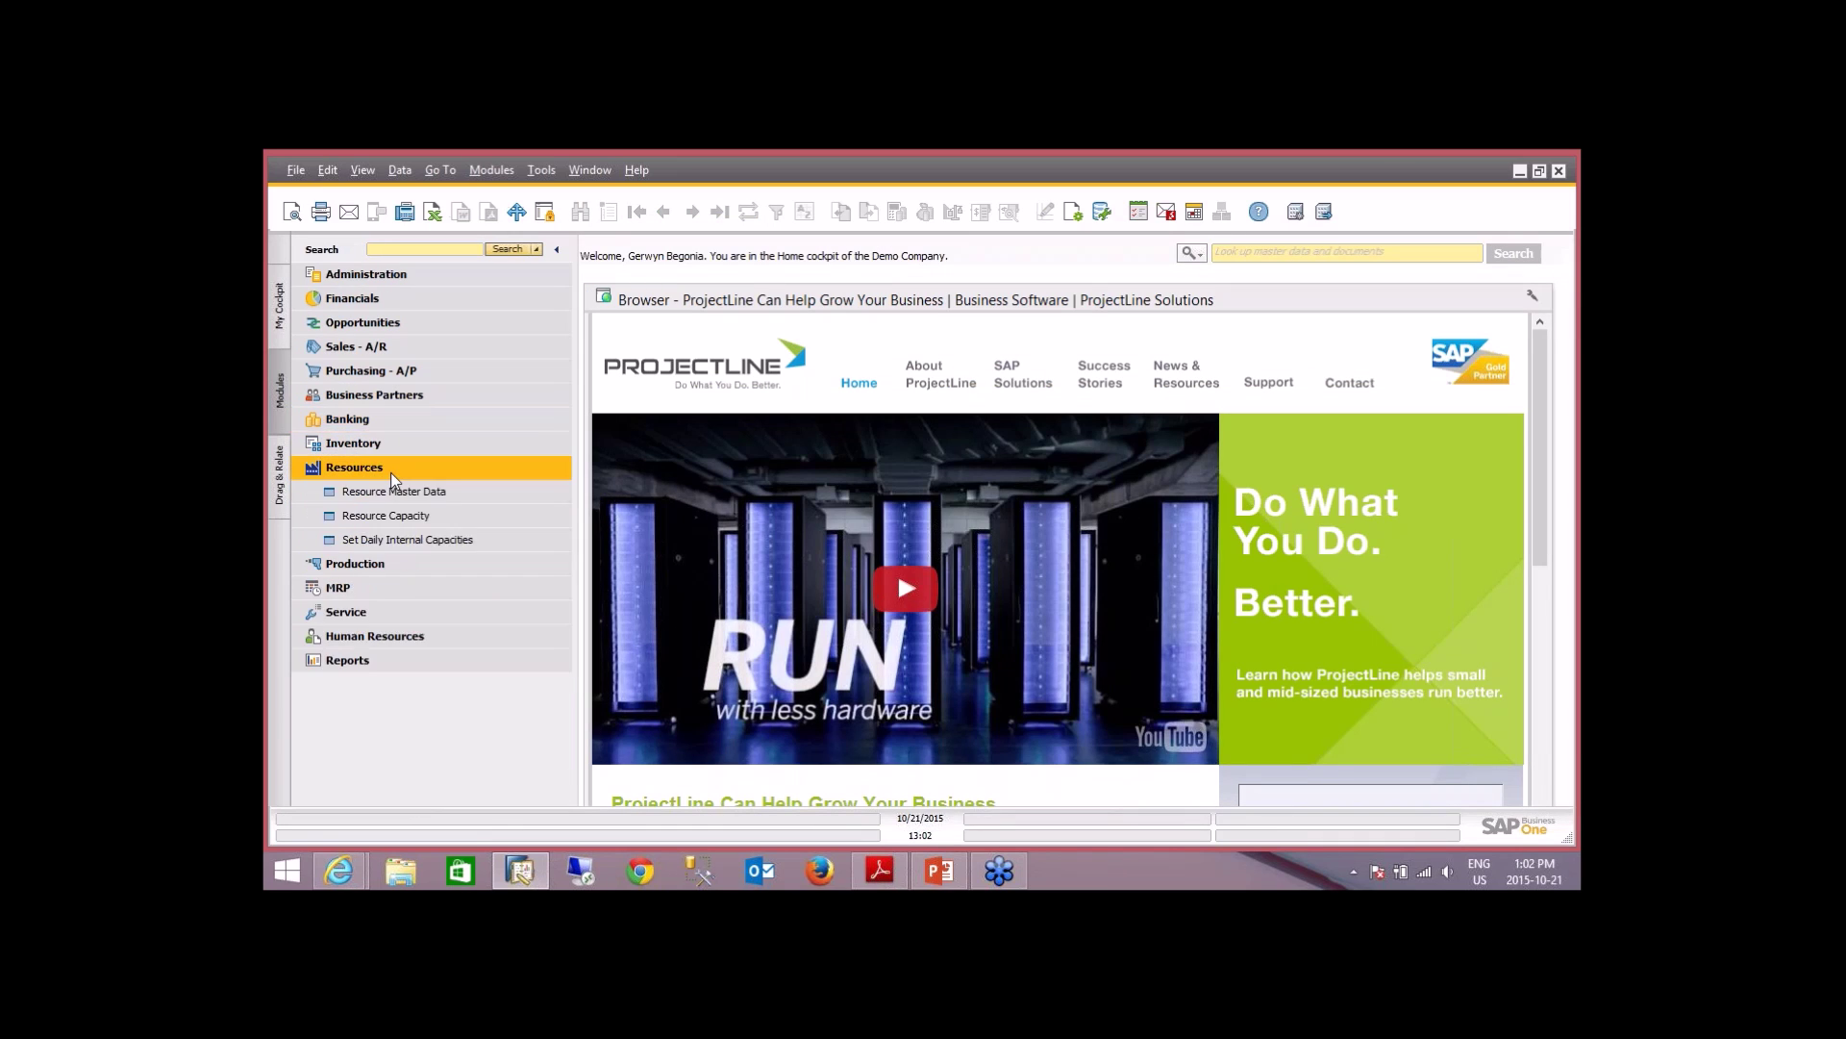
{"action": "left_click", "coordinate": [392, 492]}
{"action": "left_click", "coordinate": [719, 213]}
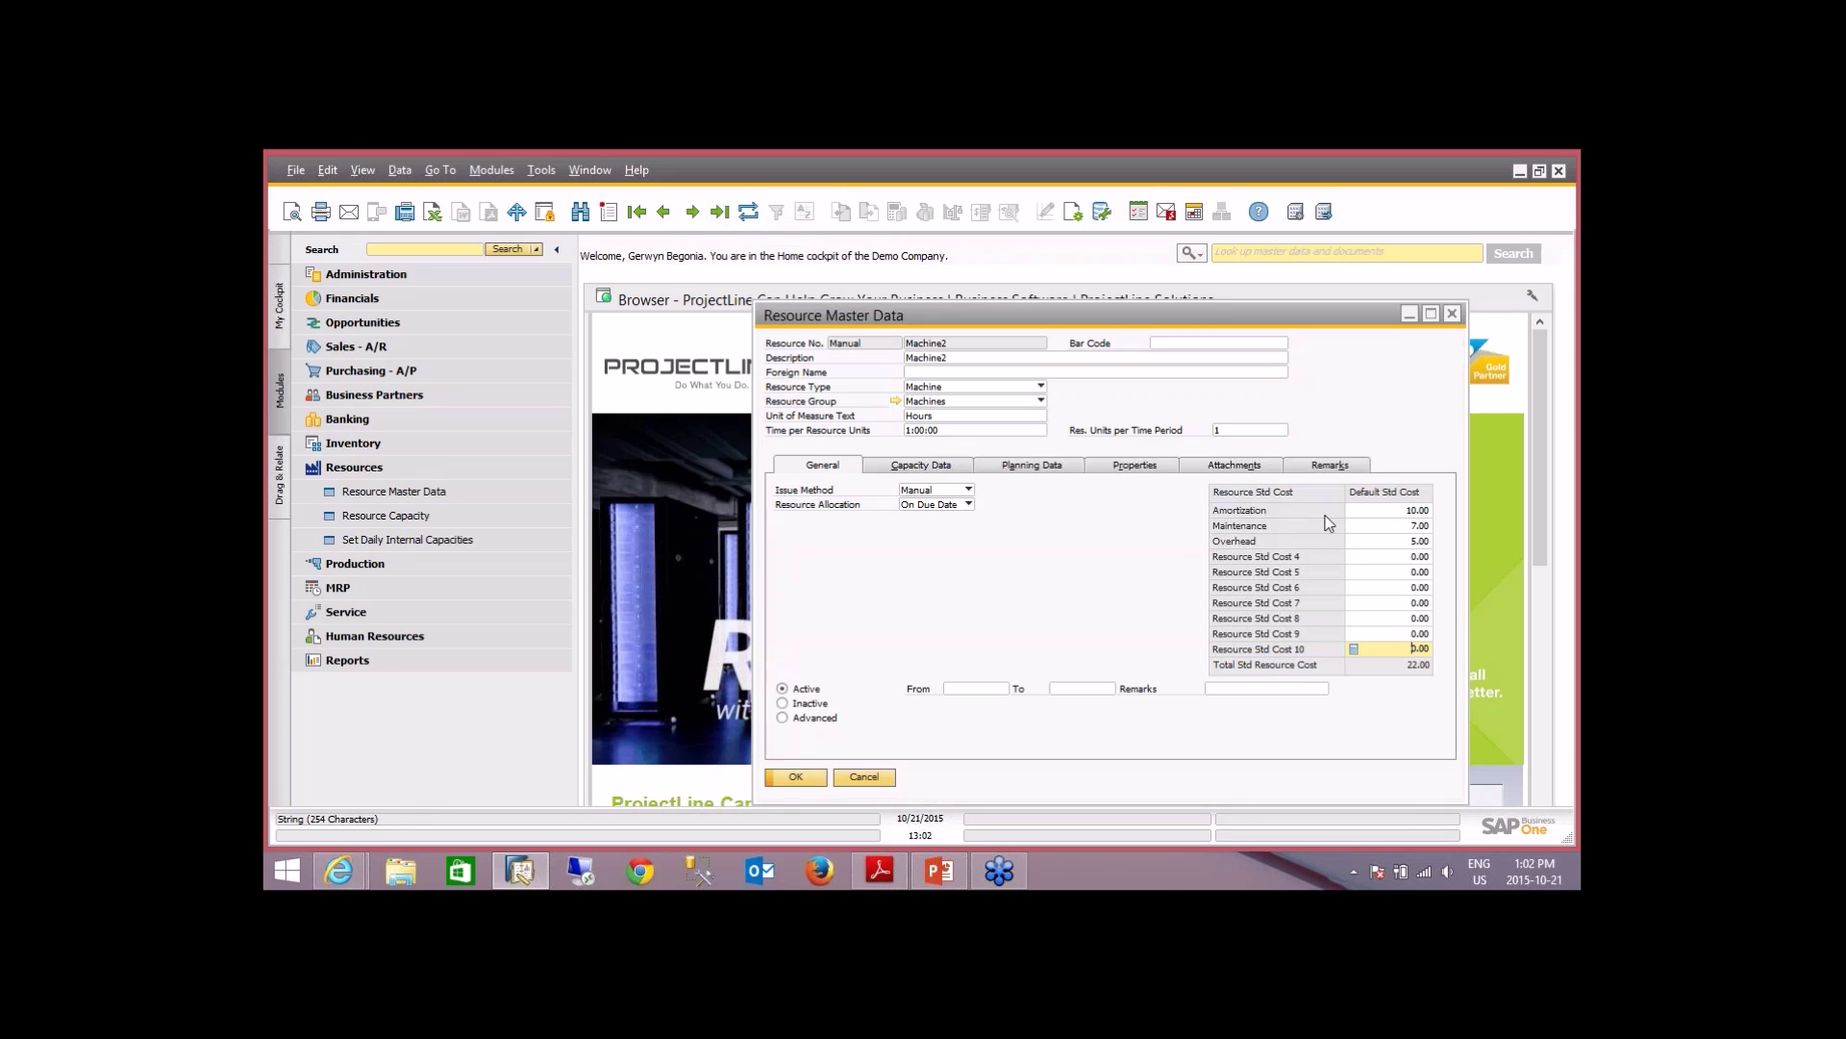
{"action": "left_click", "coordinate": [1385, 511]}
{"action": "left_click", "coordinate": [1404, 526]}
{"action": "left_click", "coordinate": [1406, 542]}
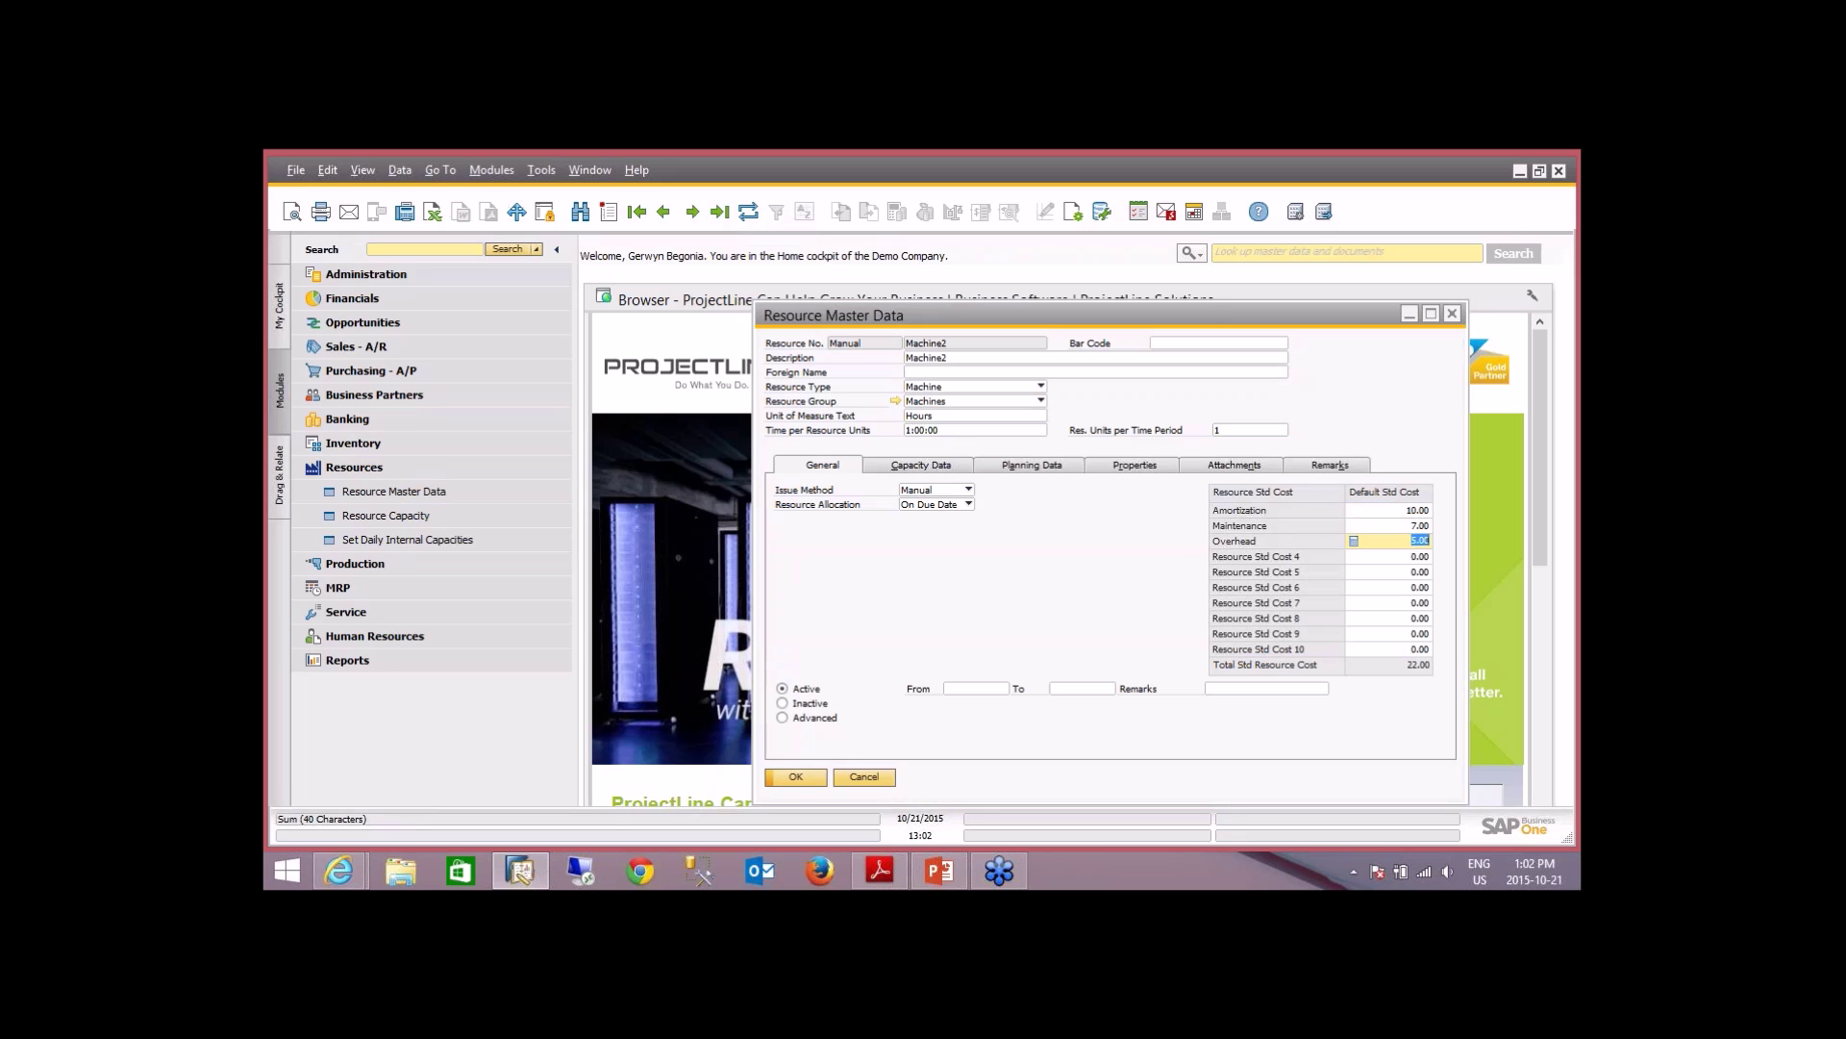
- Open the G/L Account Determination for resources and place its window beside the Machine2 resource record
{"action": "left_click", "coordinate": [387, 271]}
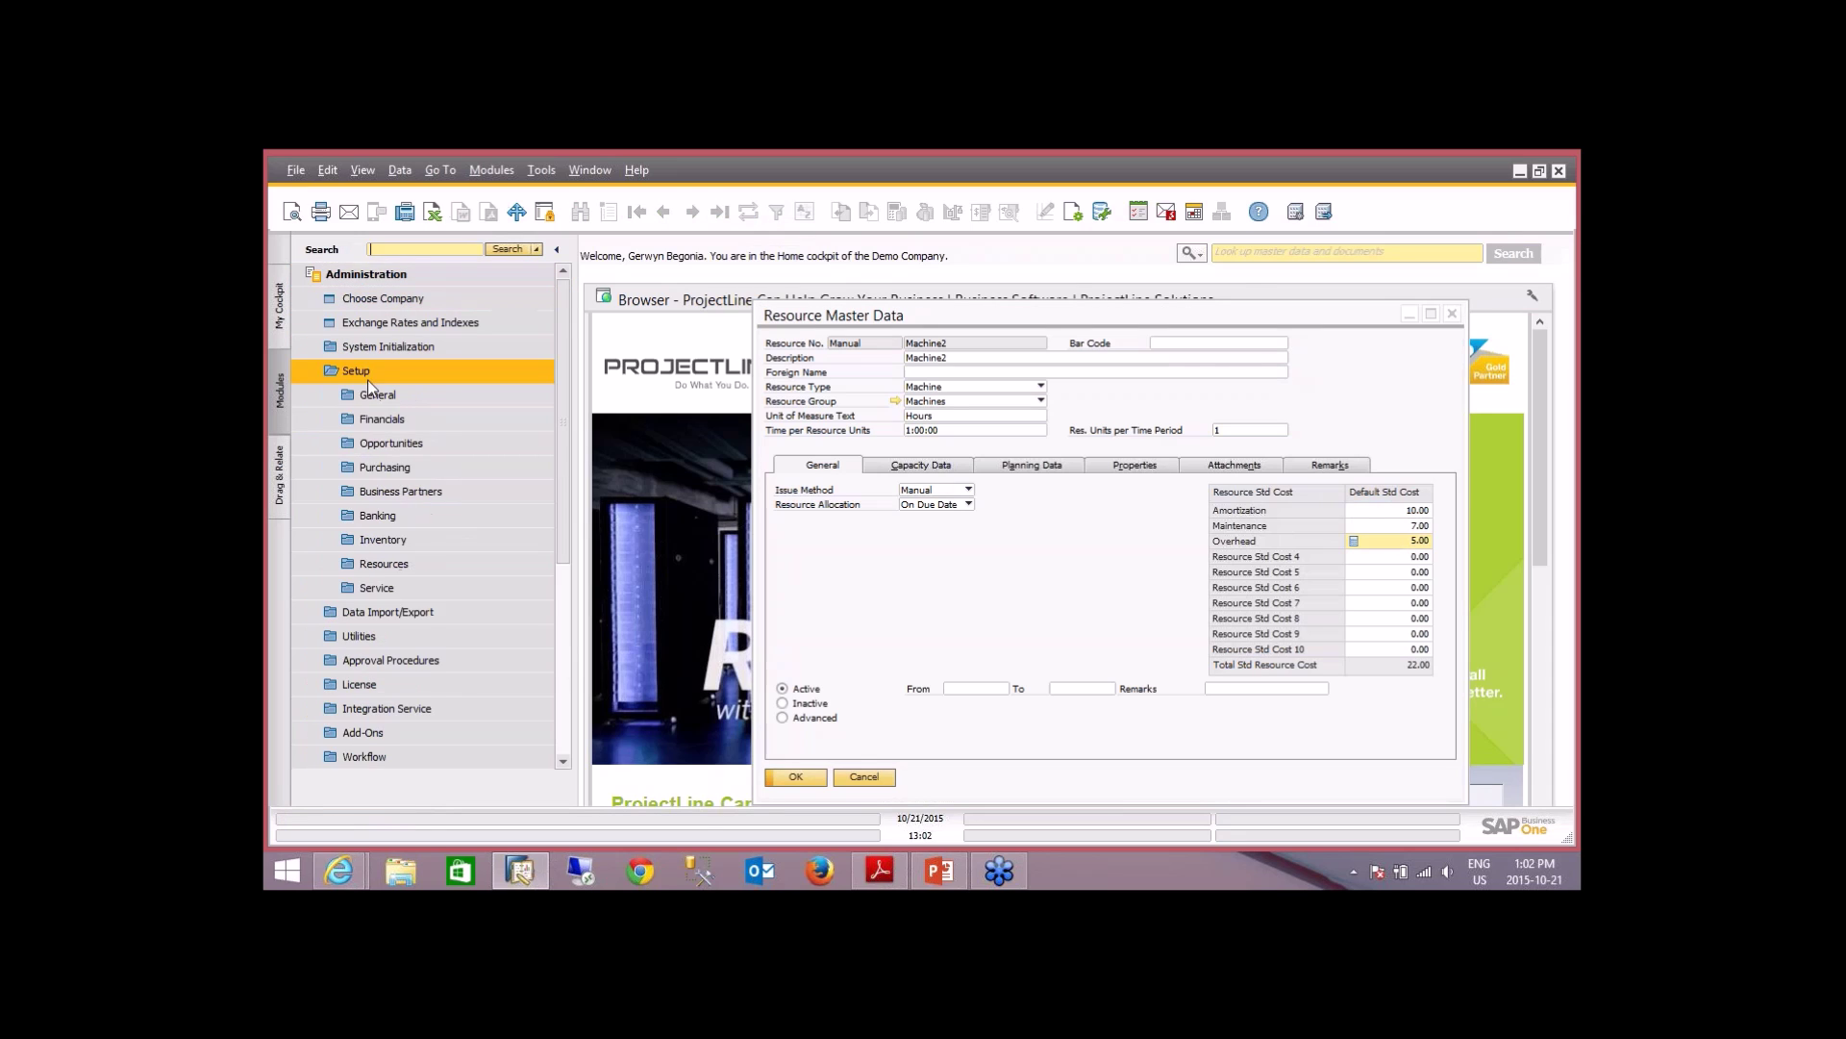
{"action": "left_click", "coordinate": [370, 419]}
{"action": "left_click", "coordinate": [390, 465]}
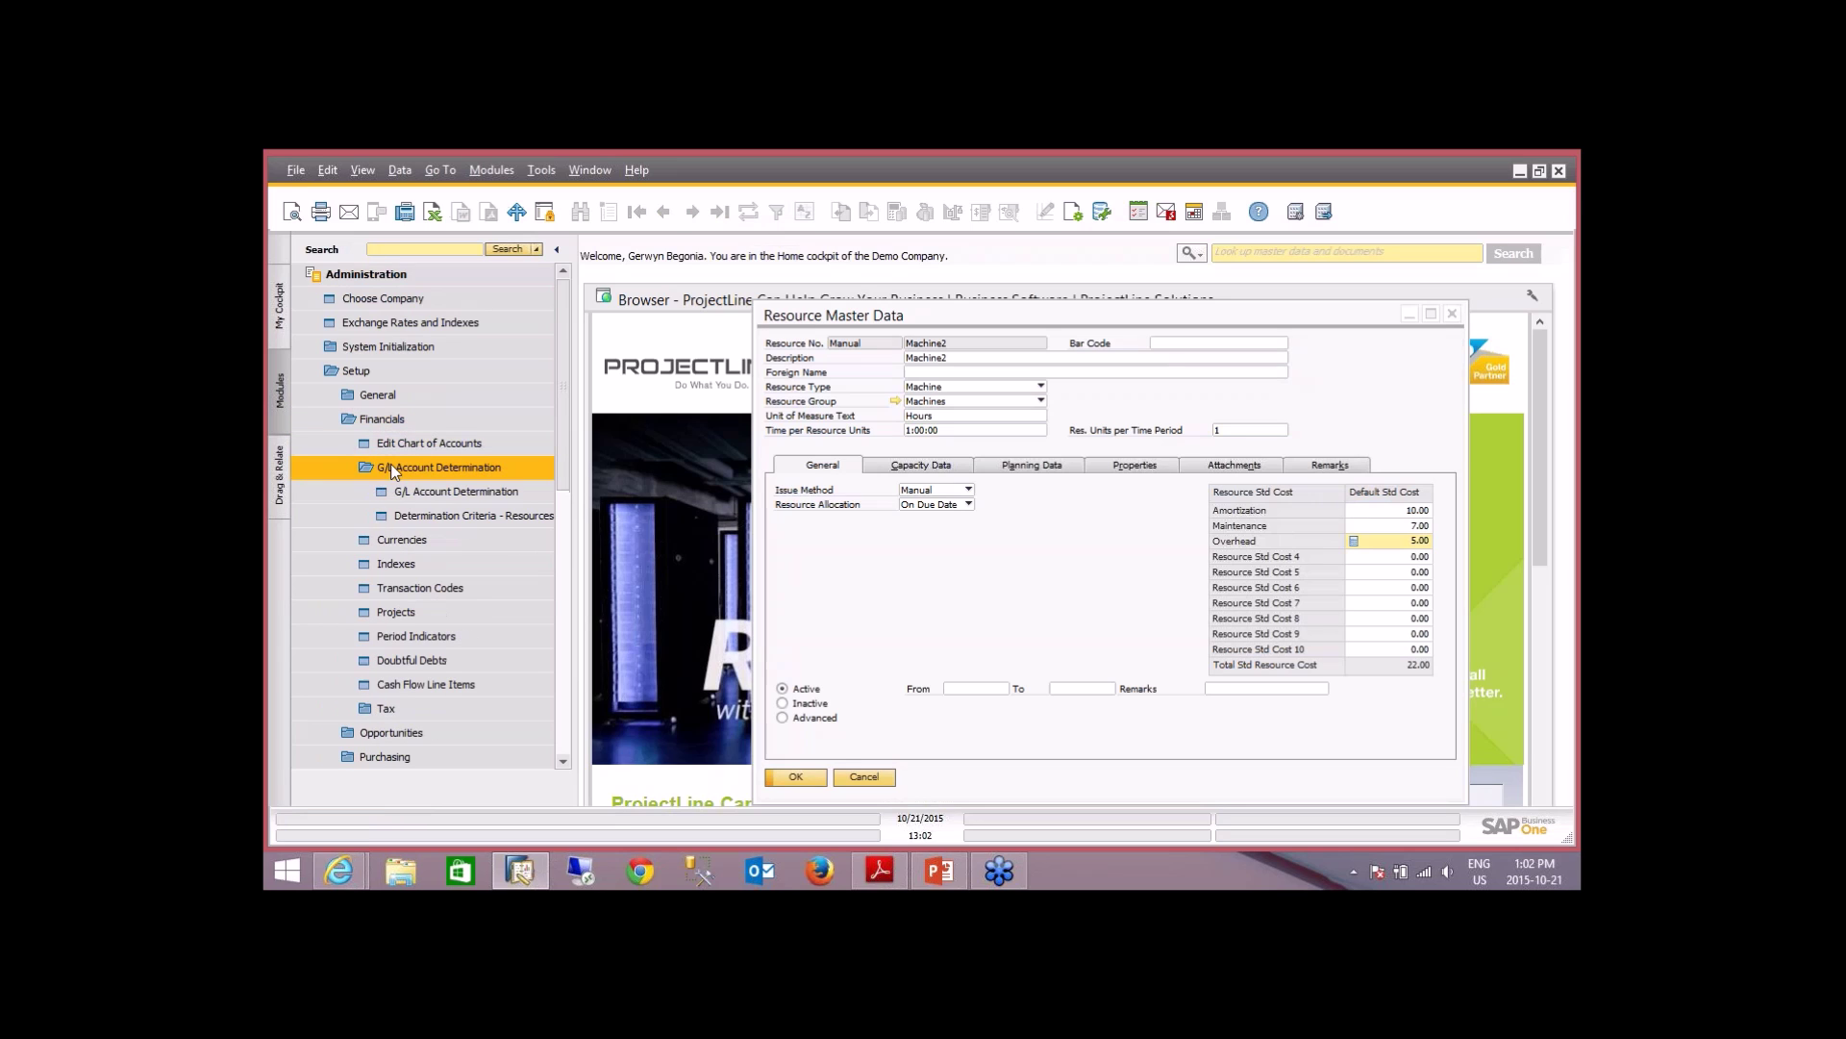
{"action": "left_click", "coordinate": [437, 491]}
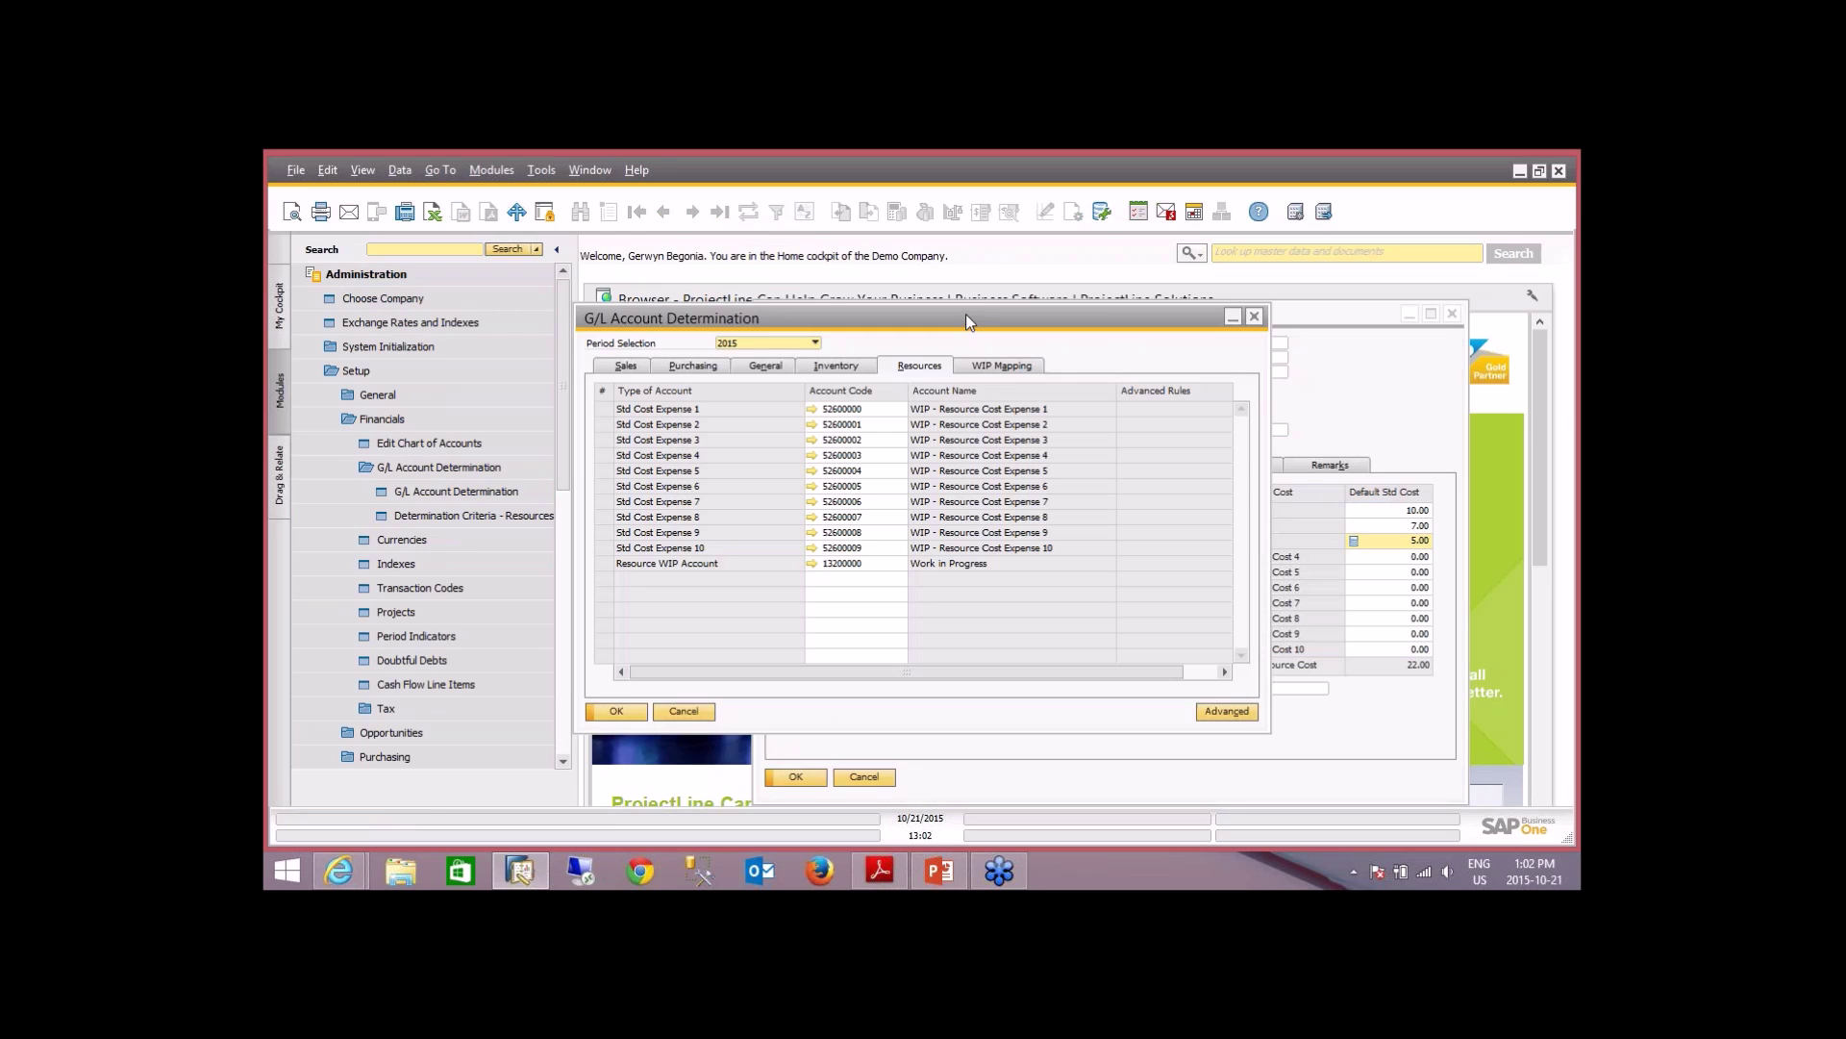
{"action": "left_click_drag", "start_coordinate": [965, 315], "coordinate": [752, 298]}
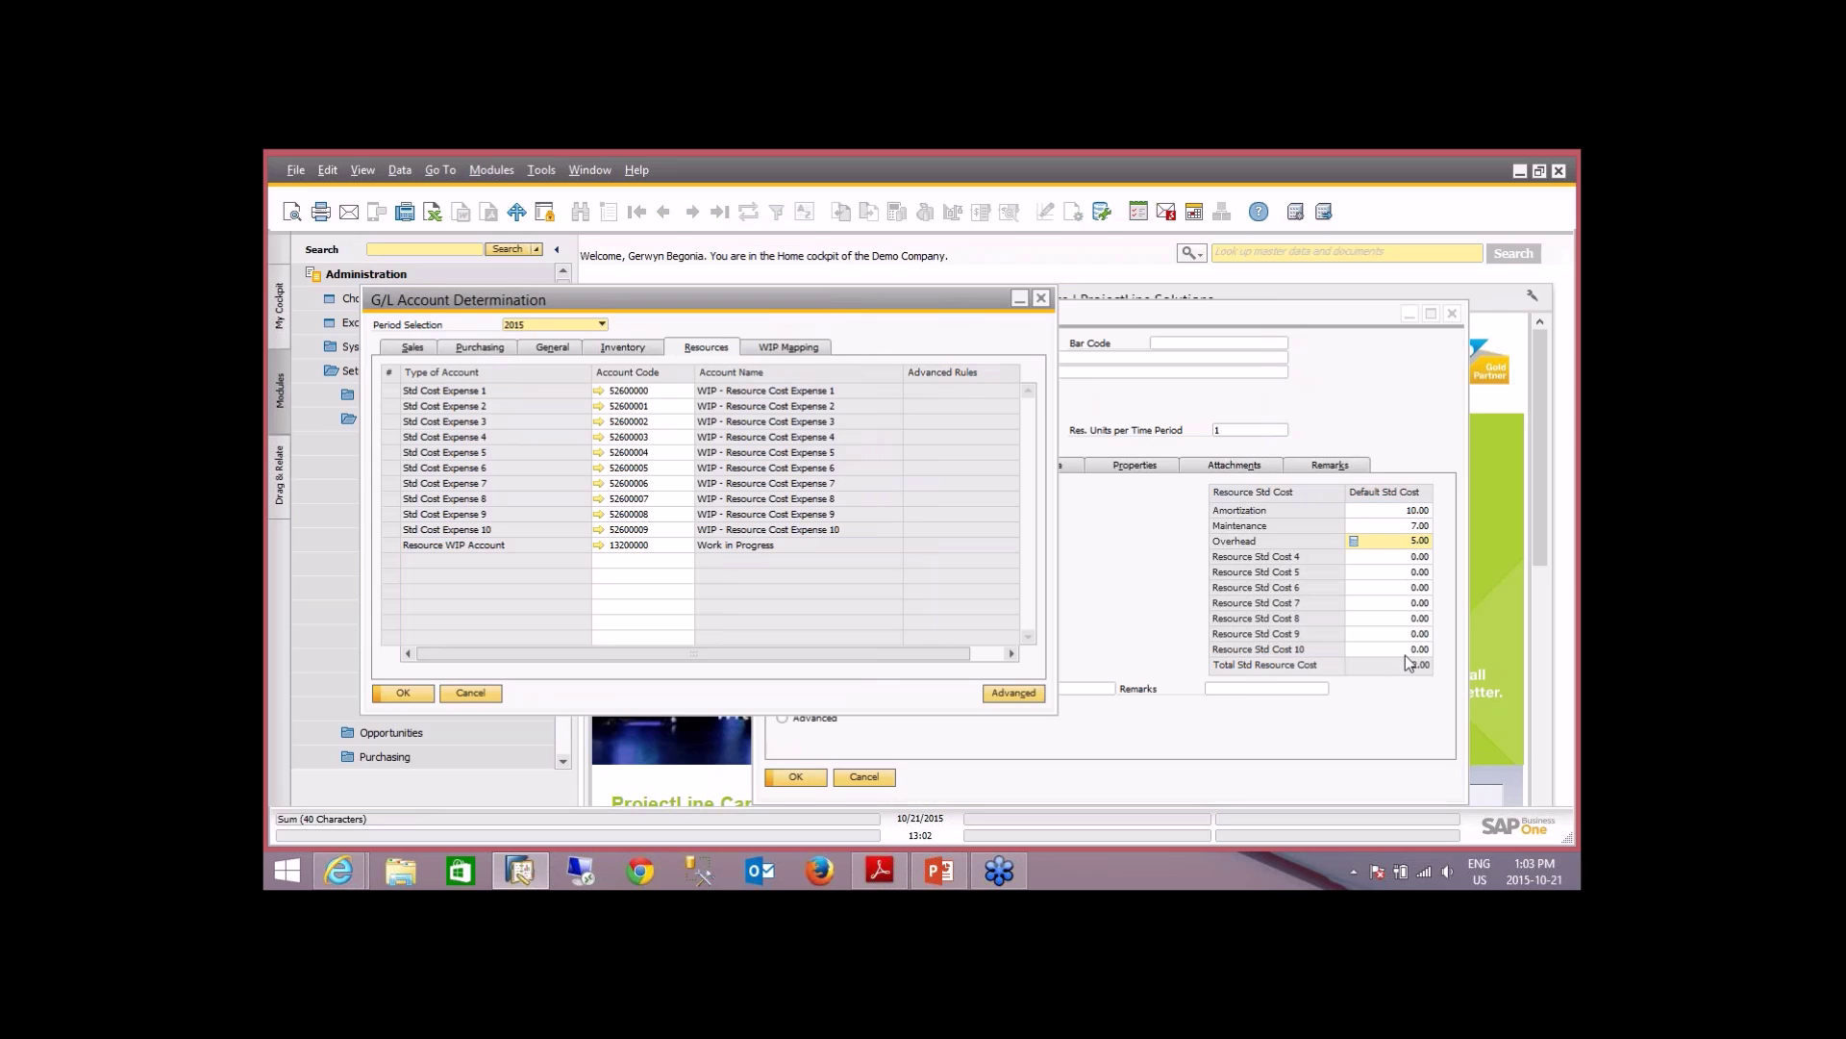
- Compare Machine2's standard cost components with the Std Cost Expense accounts, and close both windows without changes
{"action": "left_click", "coordinate": [1409, 510]}
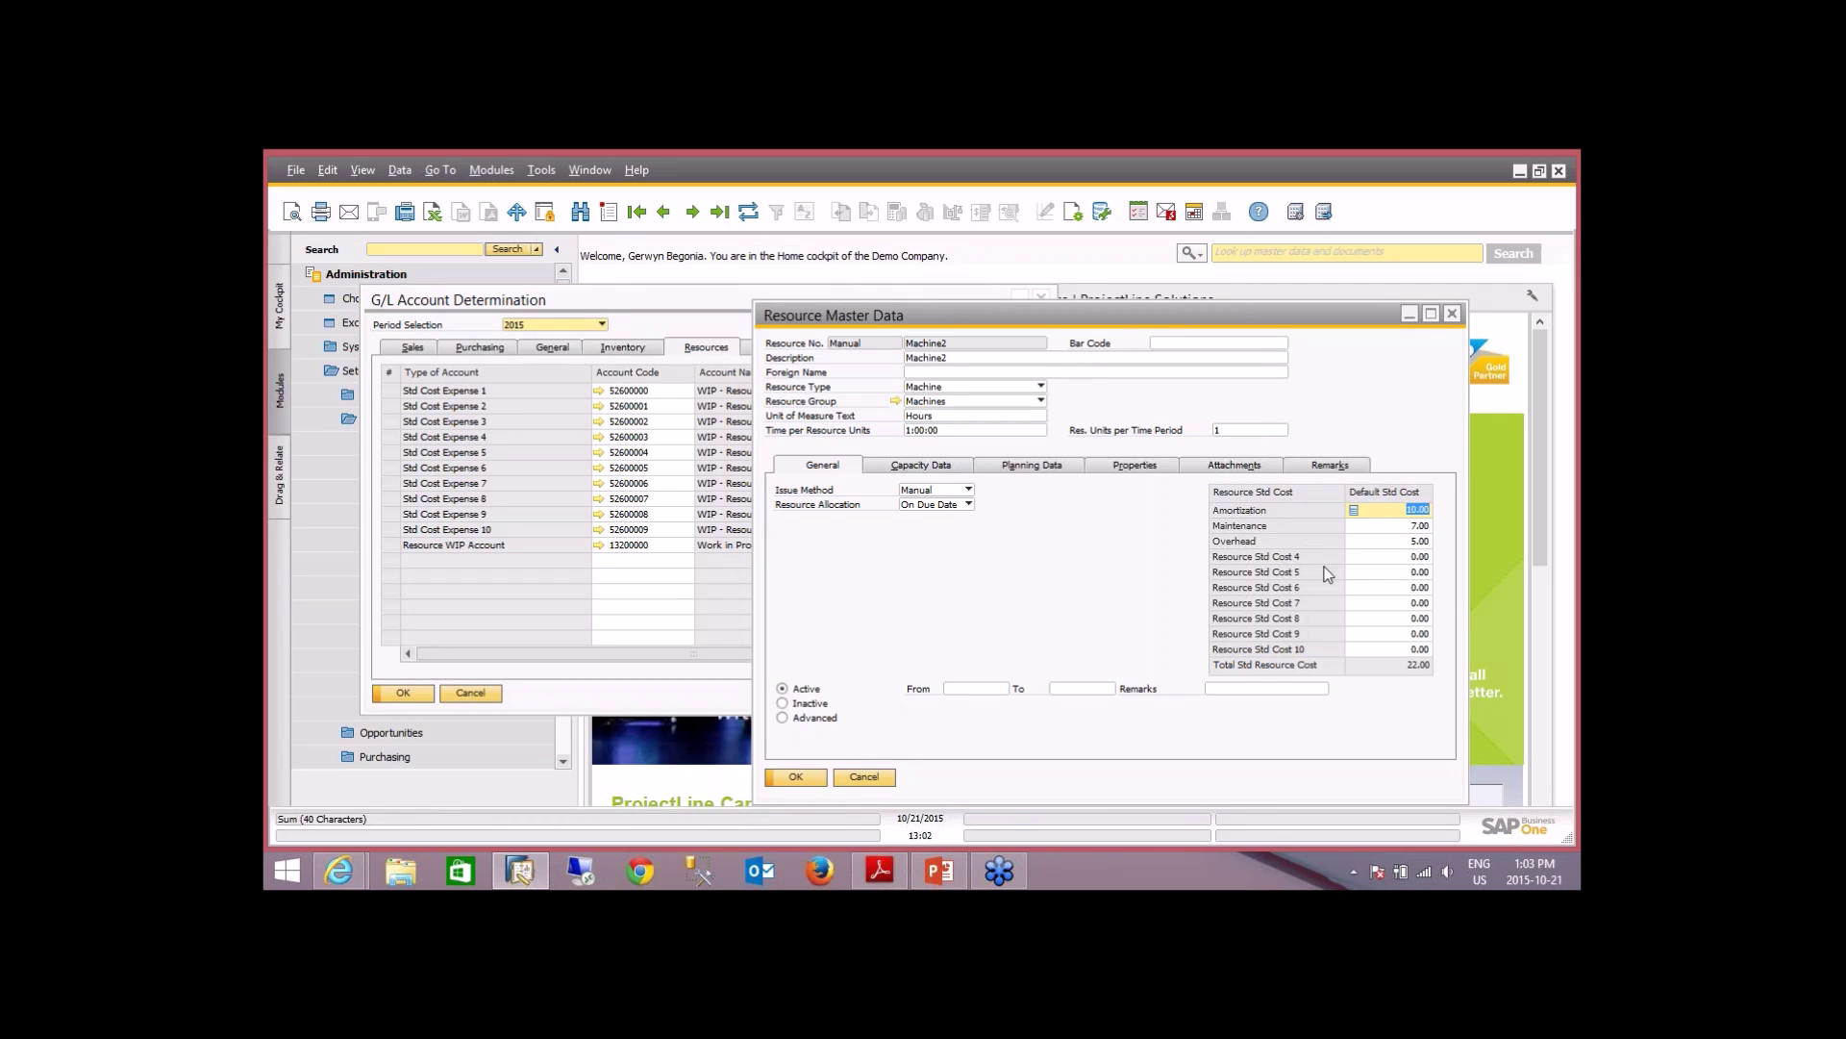
{"action": "left_click", "coordinate": [1381, 571]}
{"action": "left_click", "coordinate": [1388, 589]}
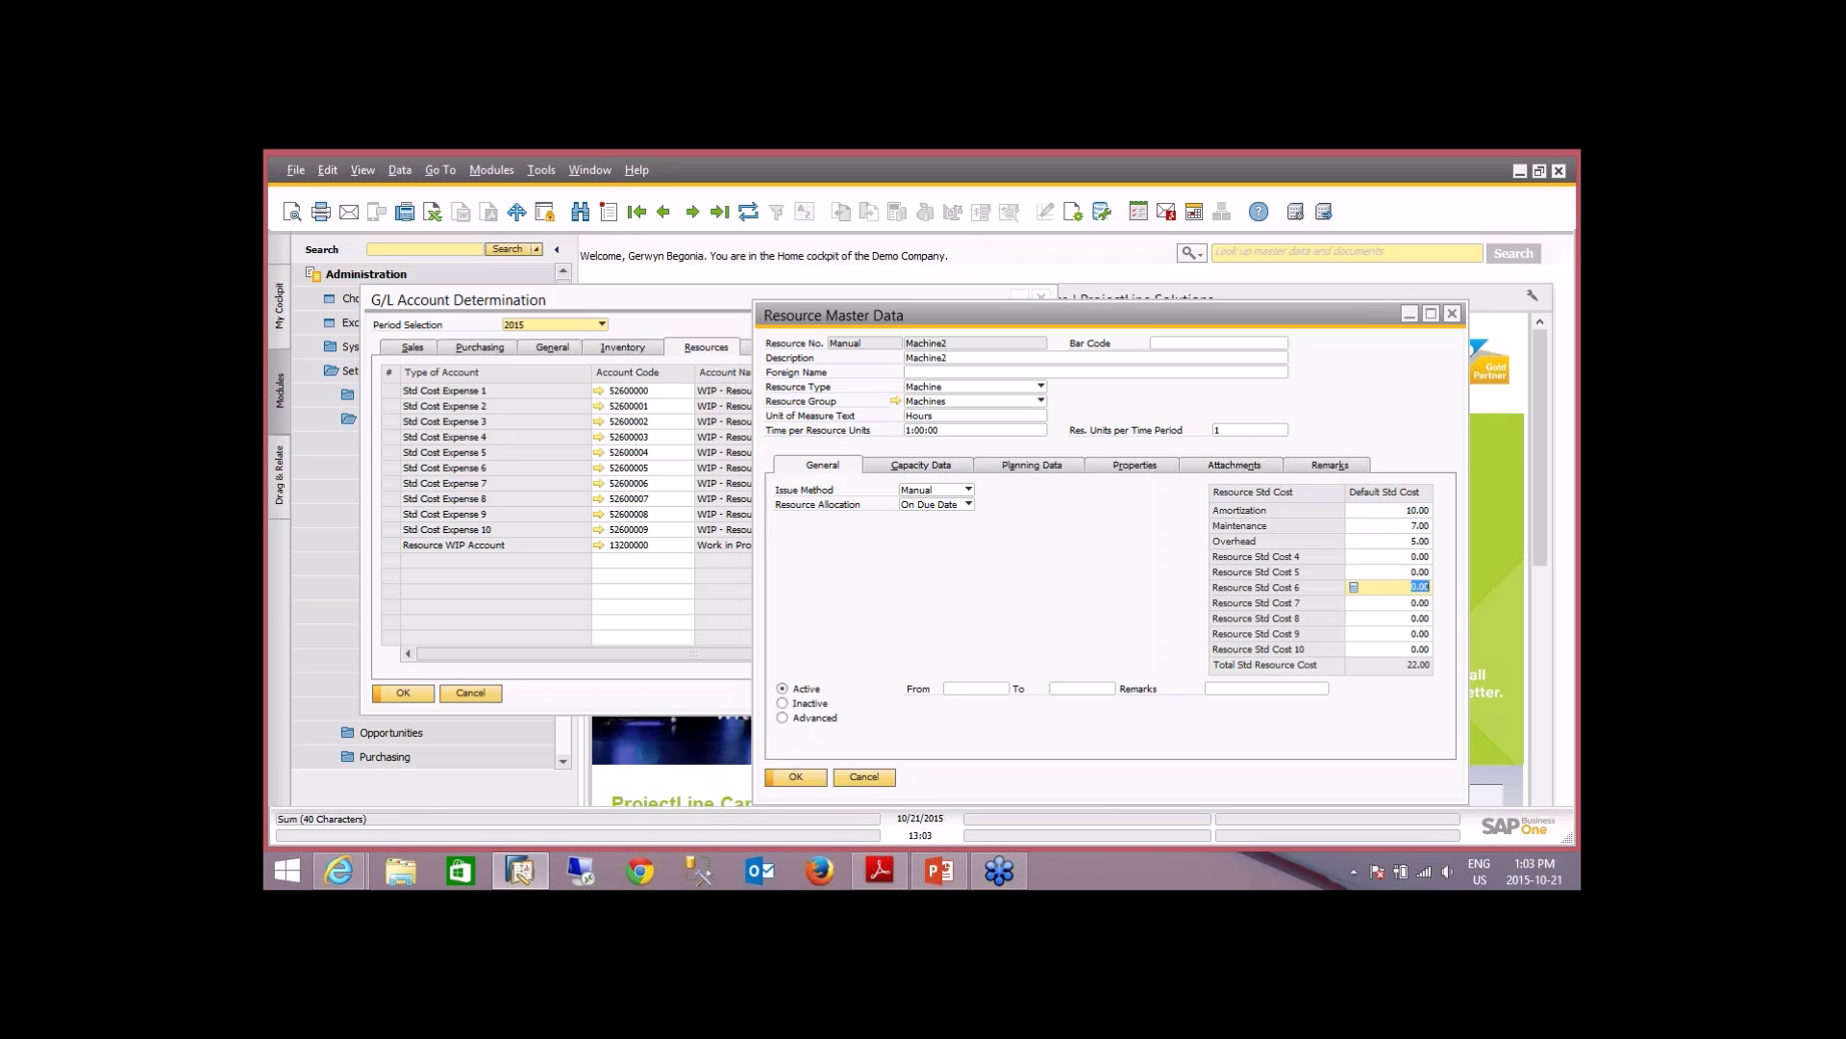
{"action": "left_click", "coordinate": [661, 399]}
{"action": "left_click", "coordinate": [661, 412]}
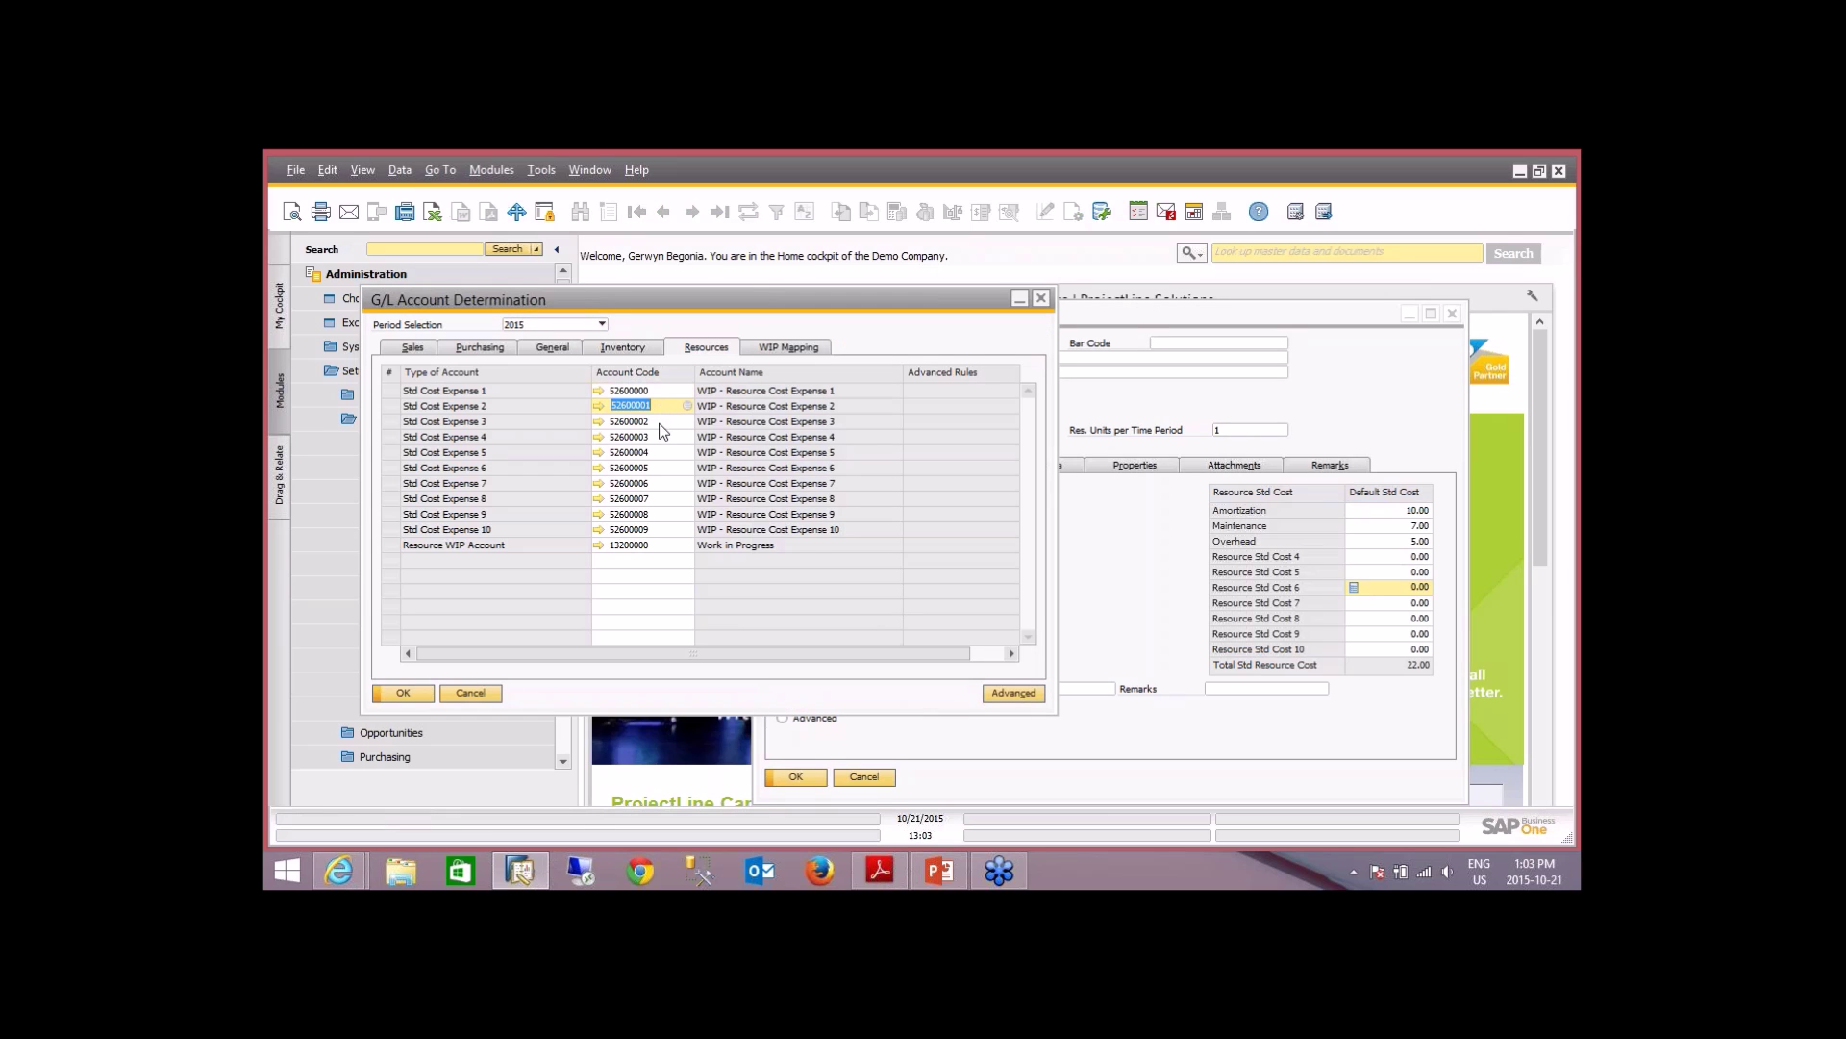
{"action": "left_click", "coordinate": [660, 422]}
{"action": "left_click", "coordinate": [1368, 562]}
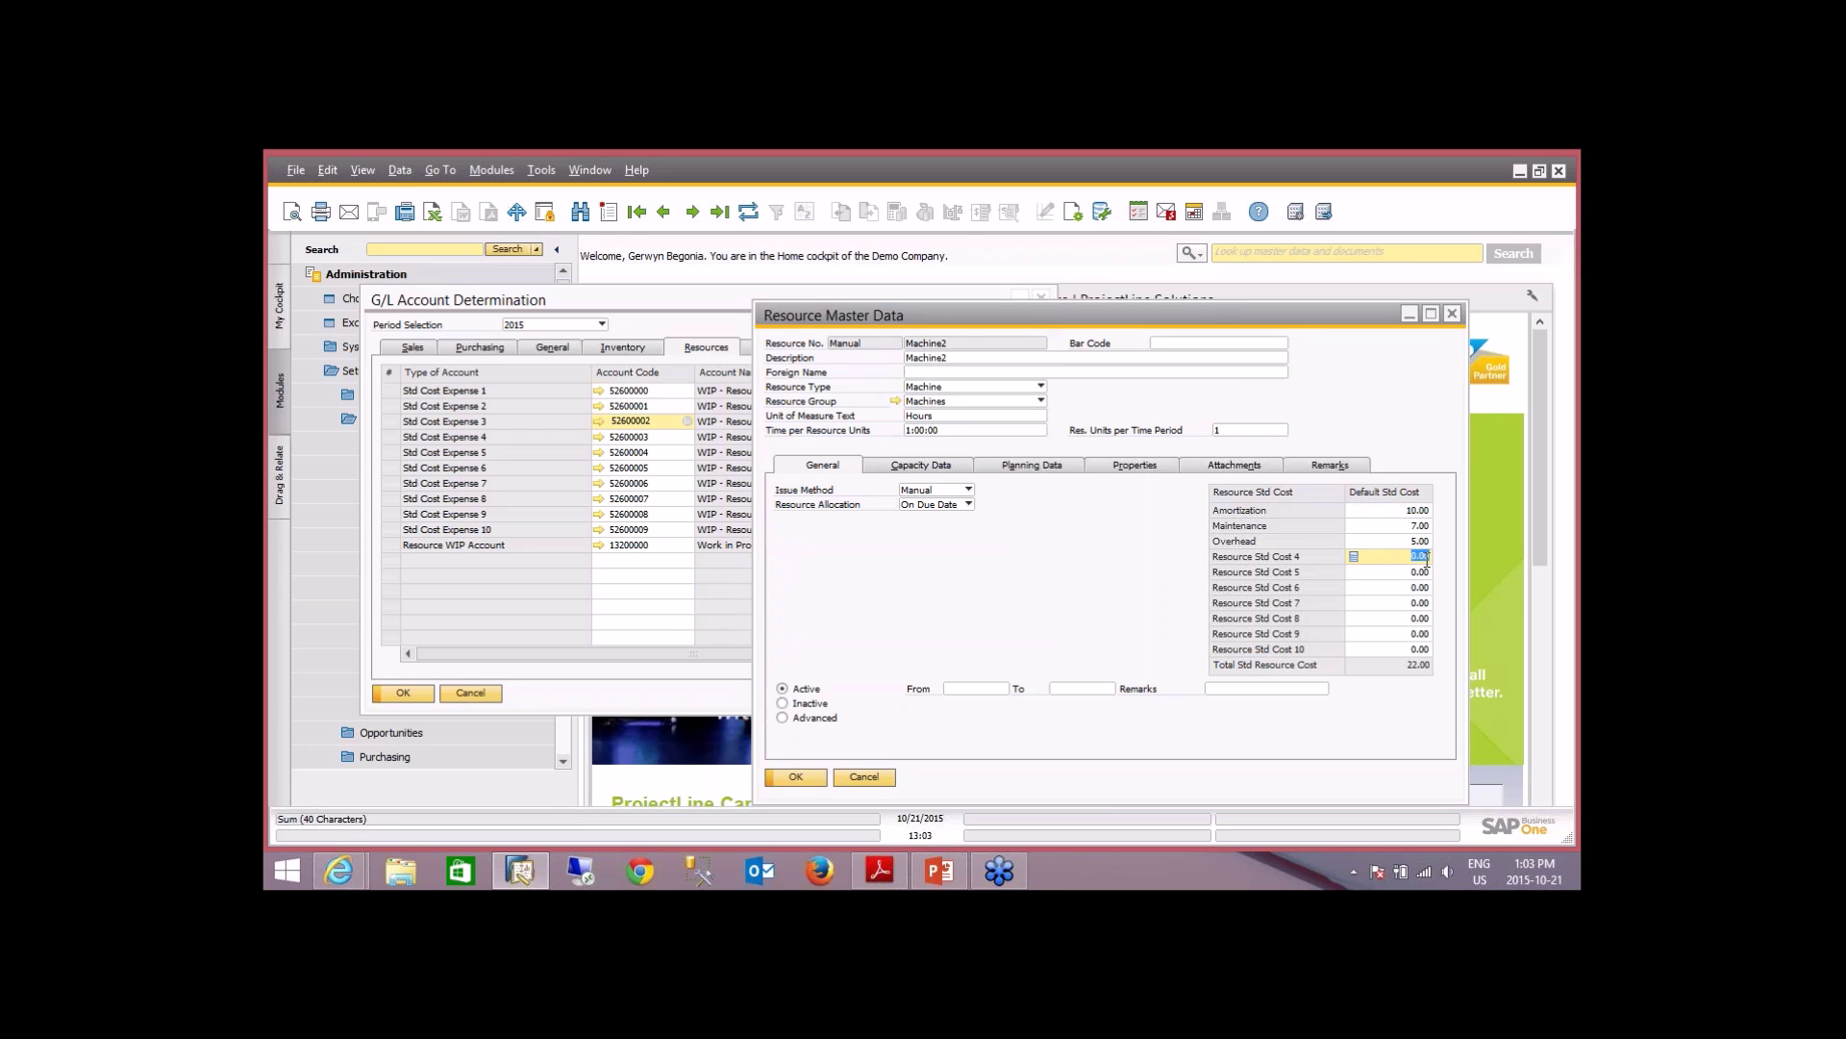
{"action": "left_click", "coordinate": [663, 438]}
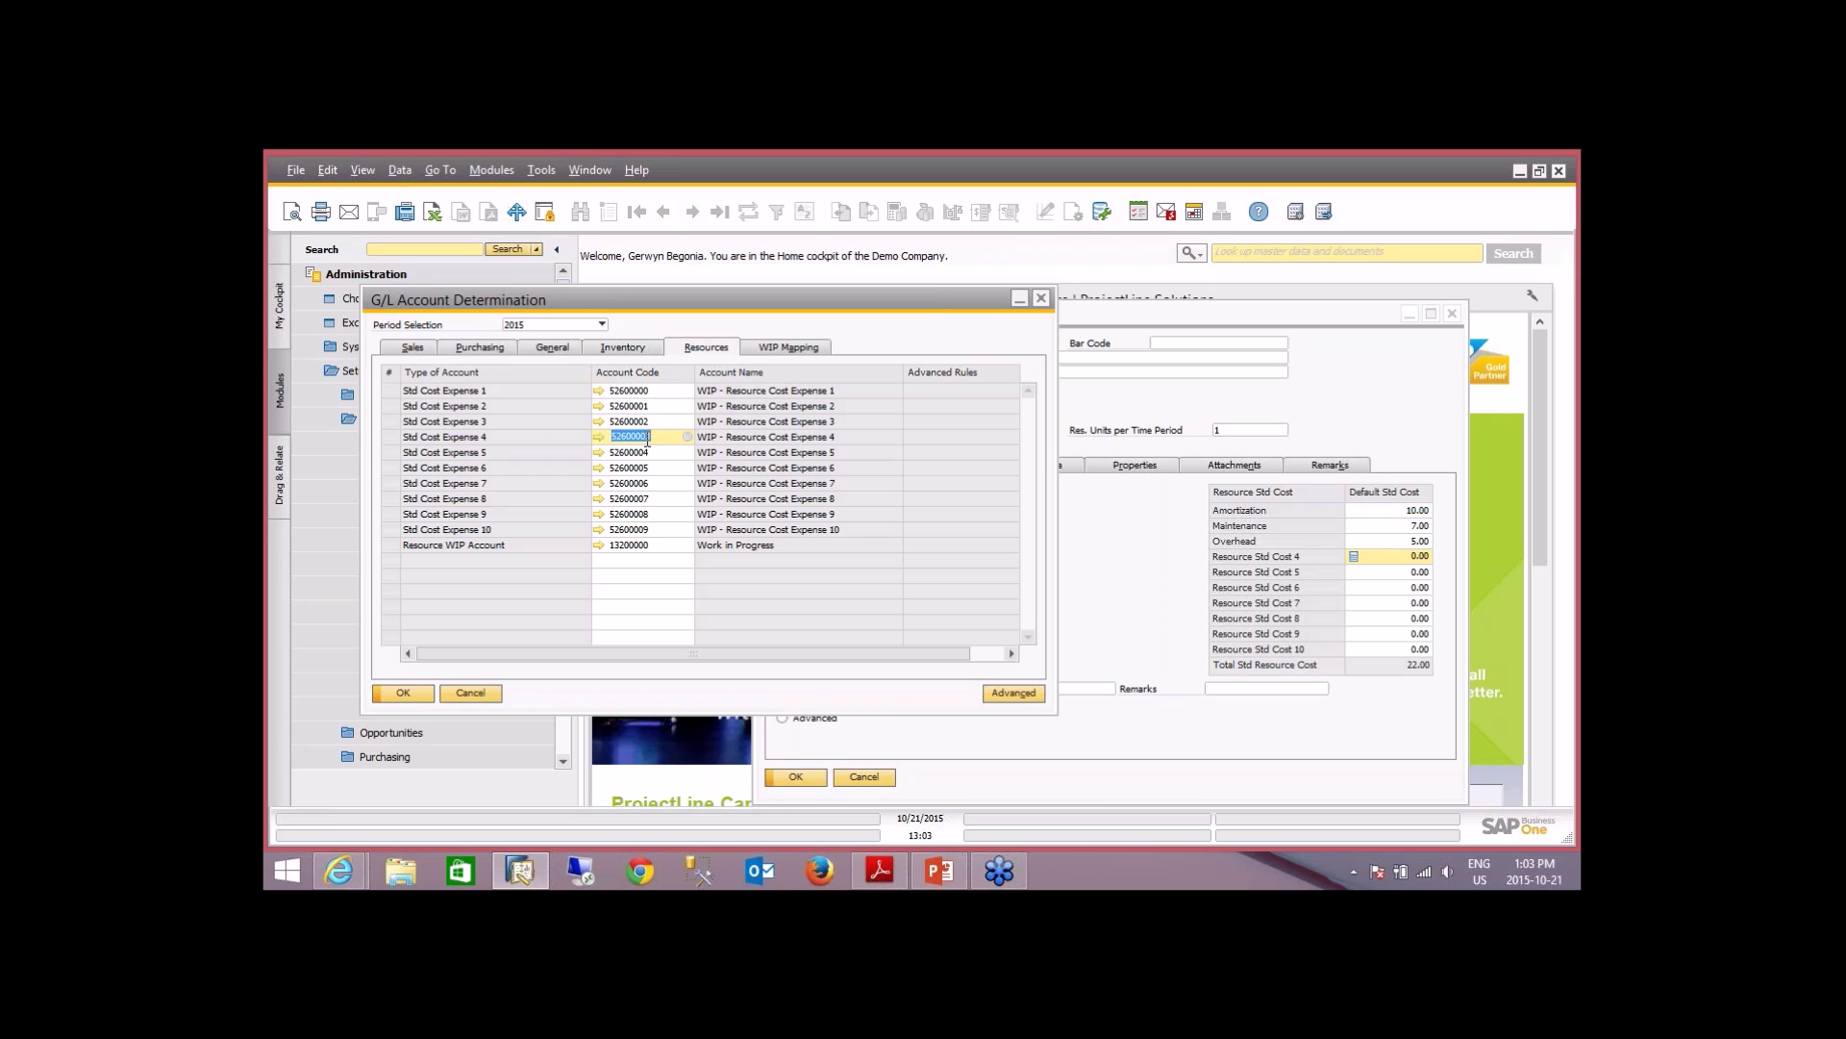
{"action": "left_click", "coordinate": [470, 694]}
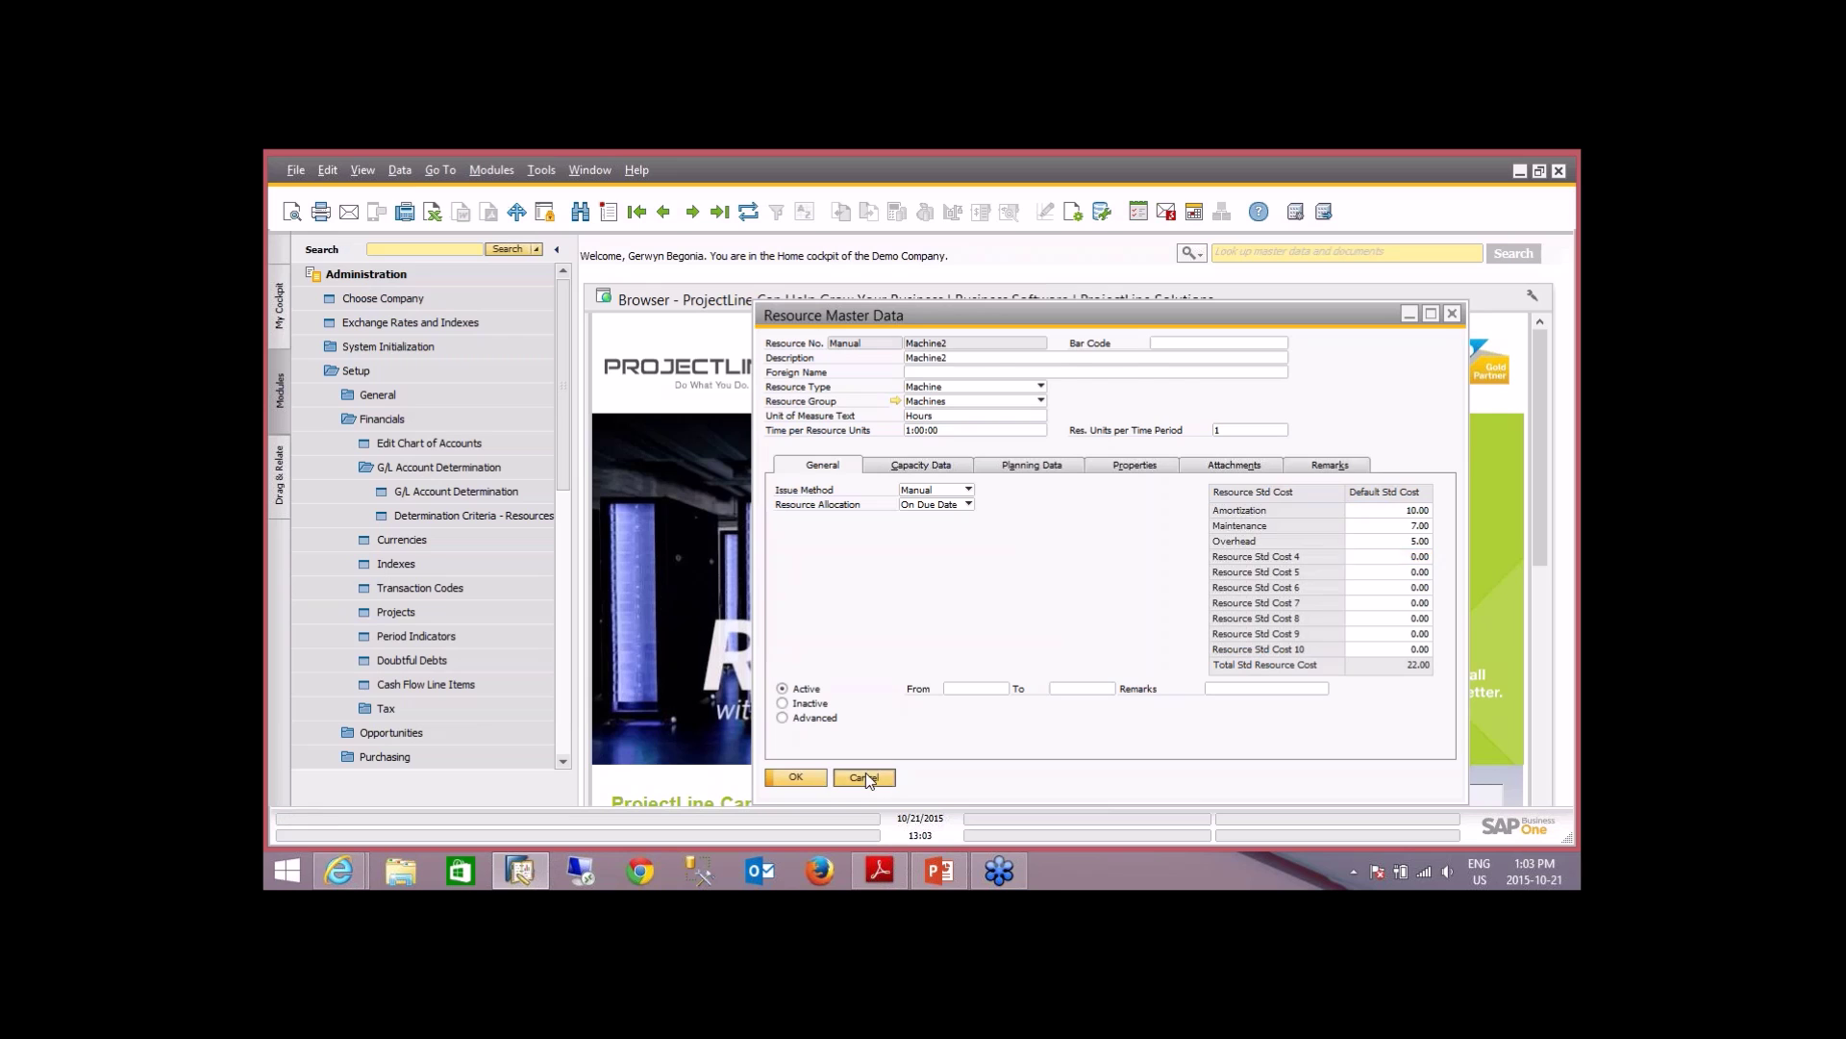
{"action": "left_click", "coordinate": [864, 775]}
- Open the item master record of the ABS Extension item, 01-6617-A9
{"action": "left_click", "coordinate": [354, 272]}
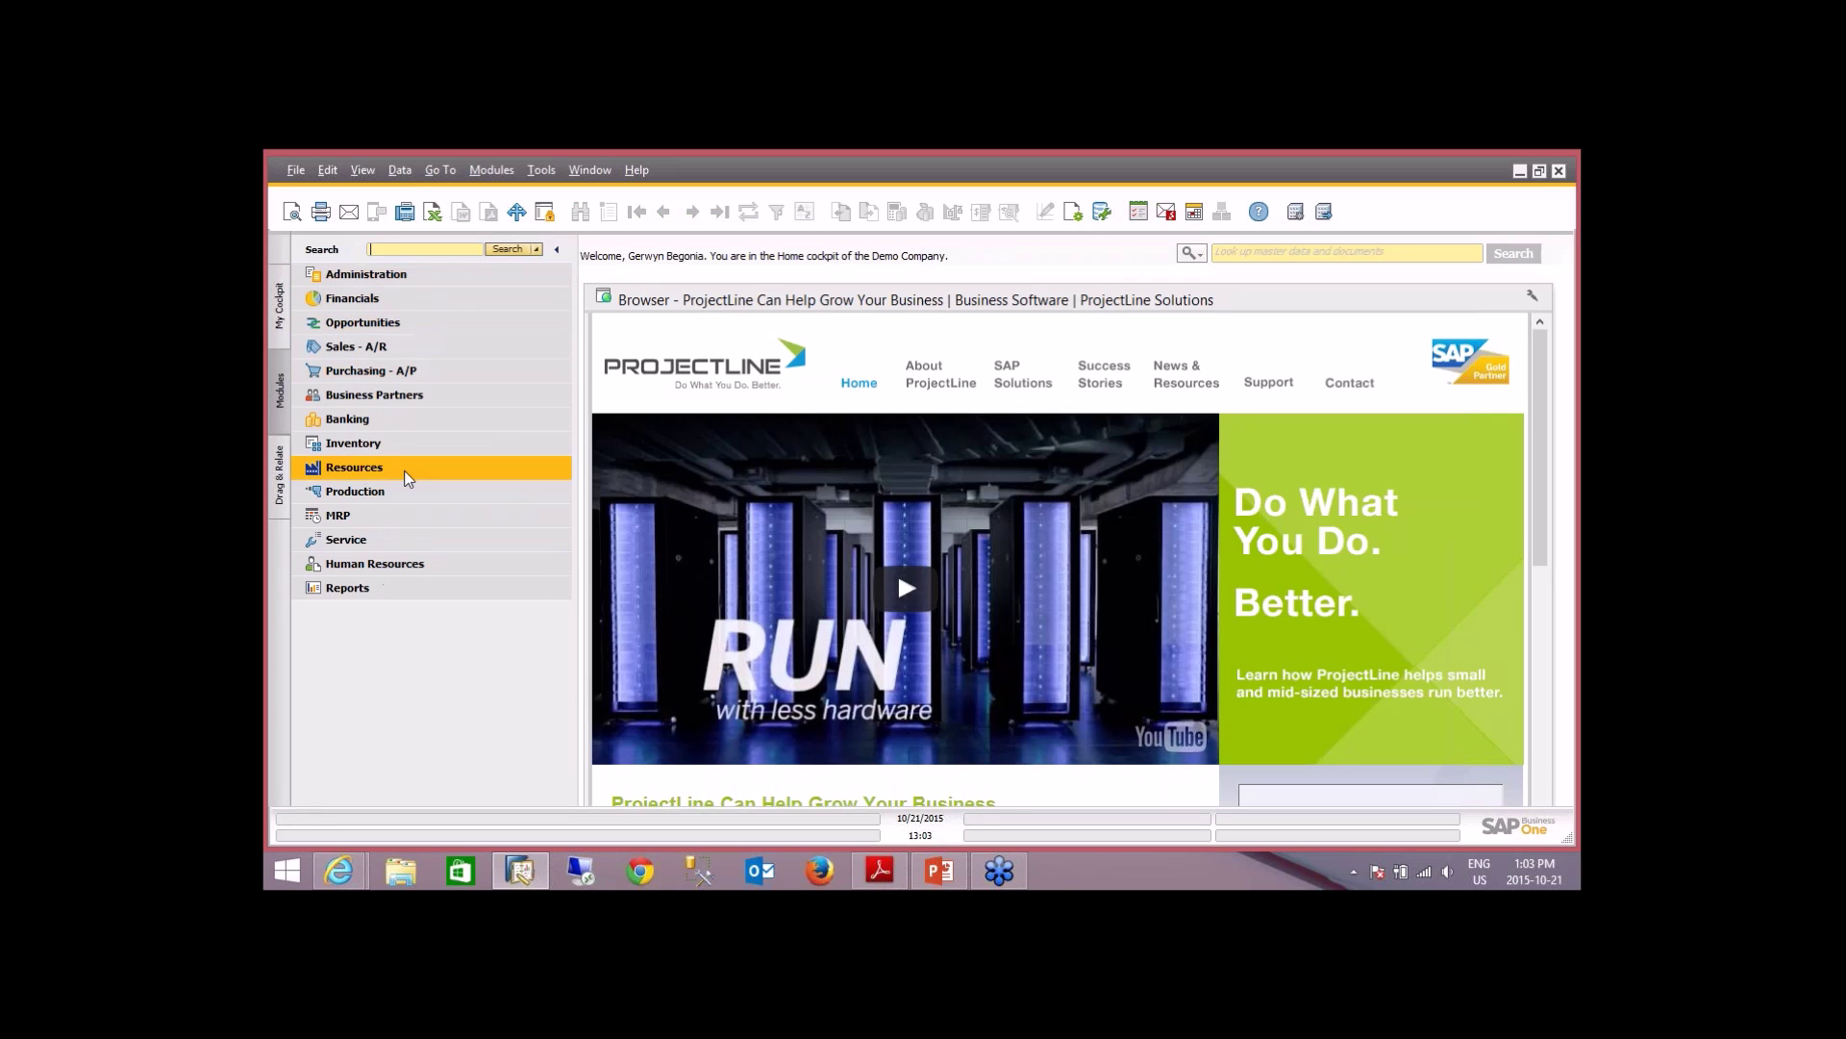
{"action": "left_click", "coordinate": [388, 449]}
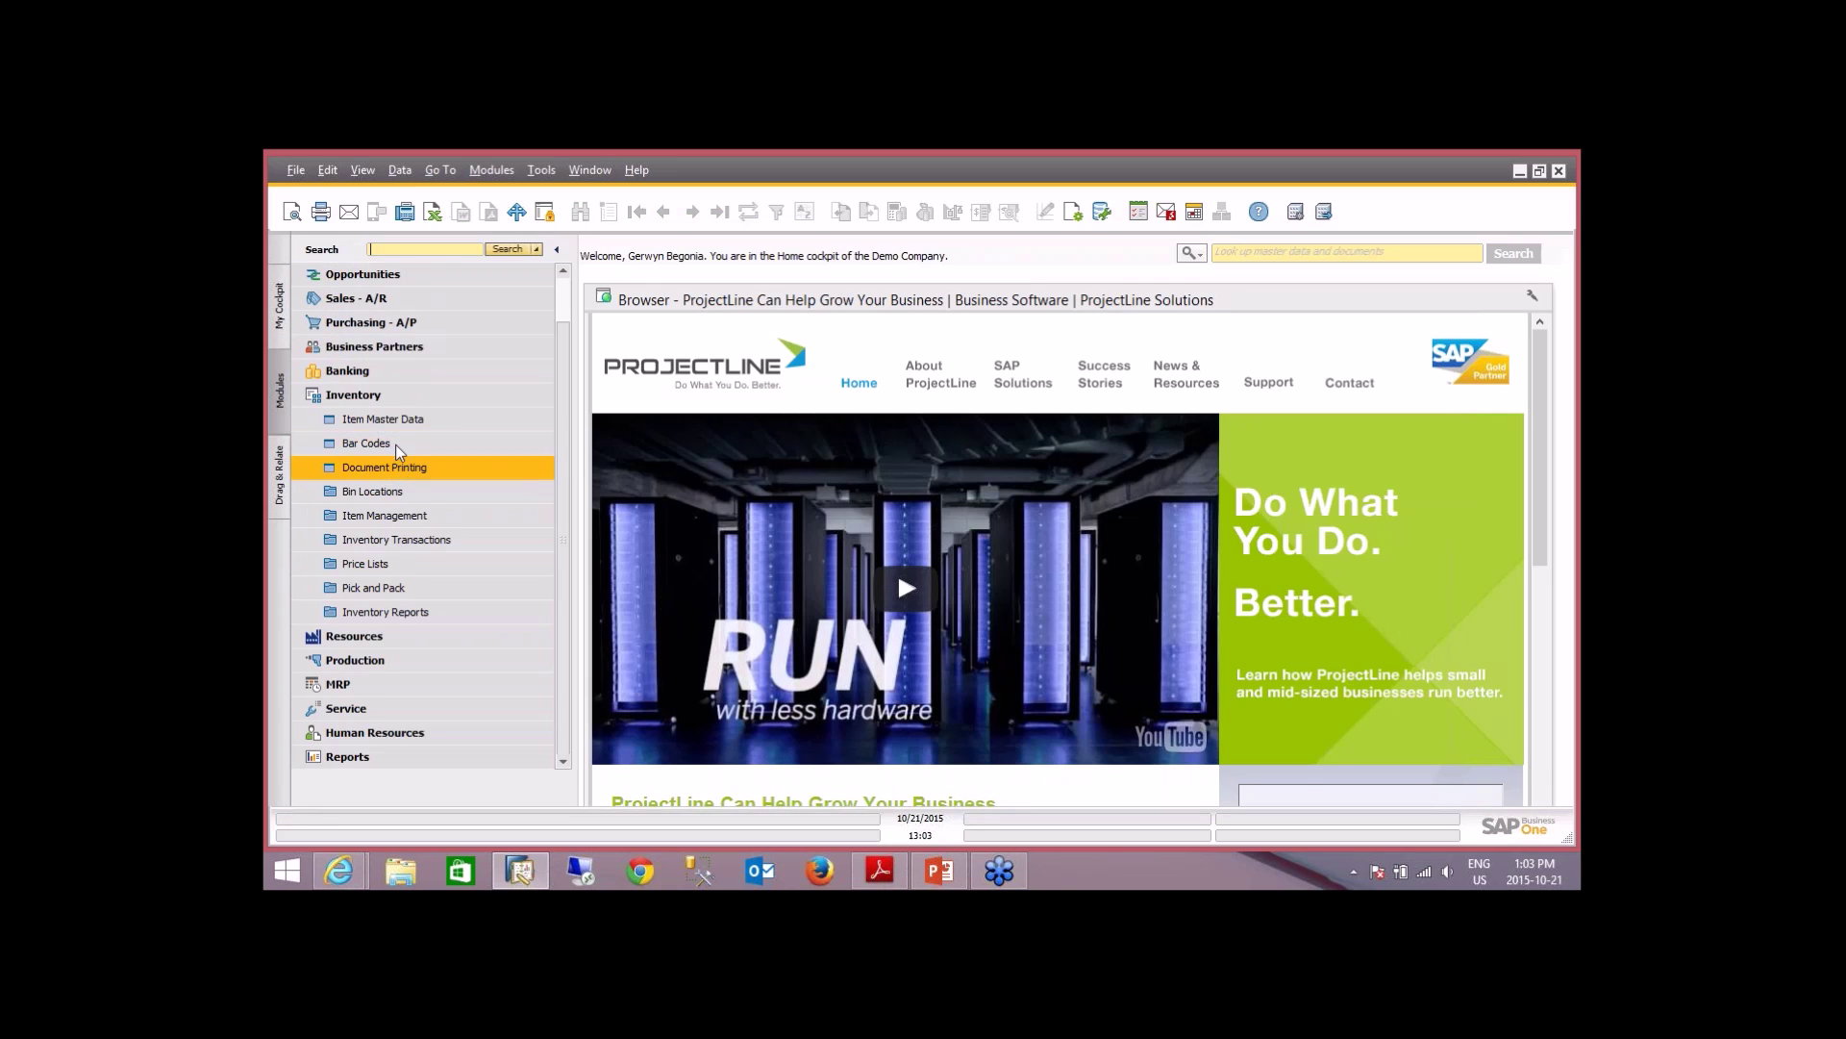
{"action": "left_click", "coordinate": [395, 419]}
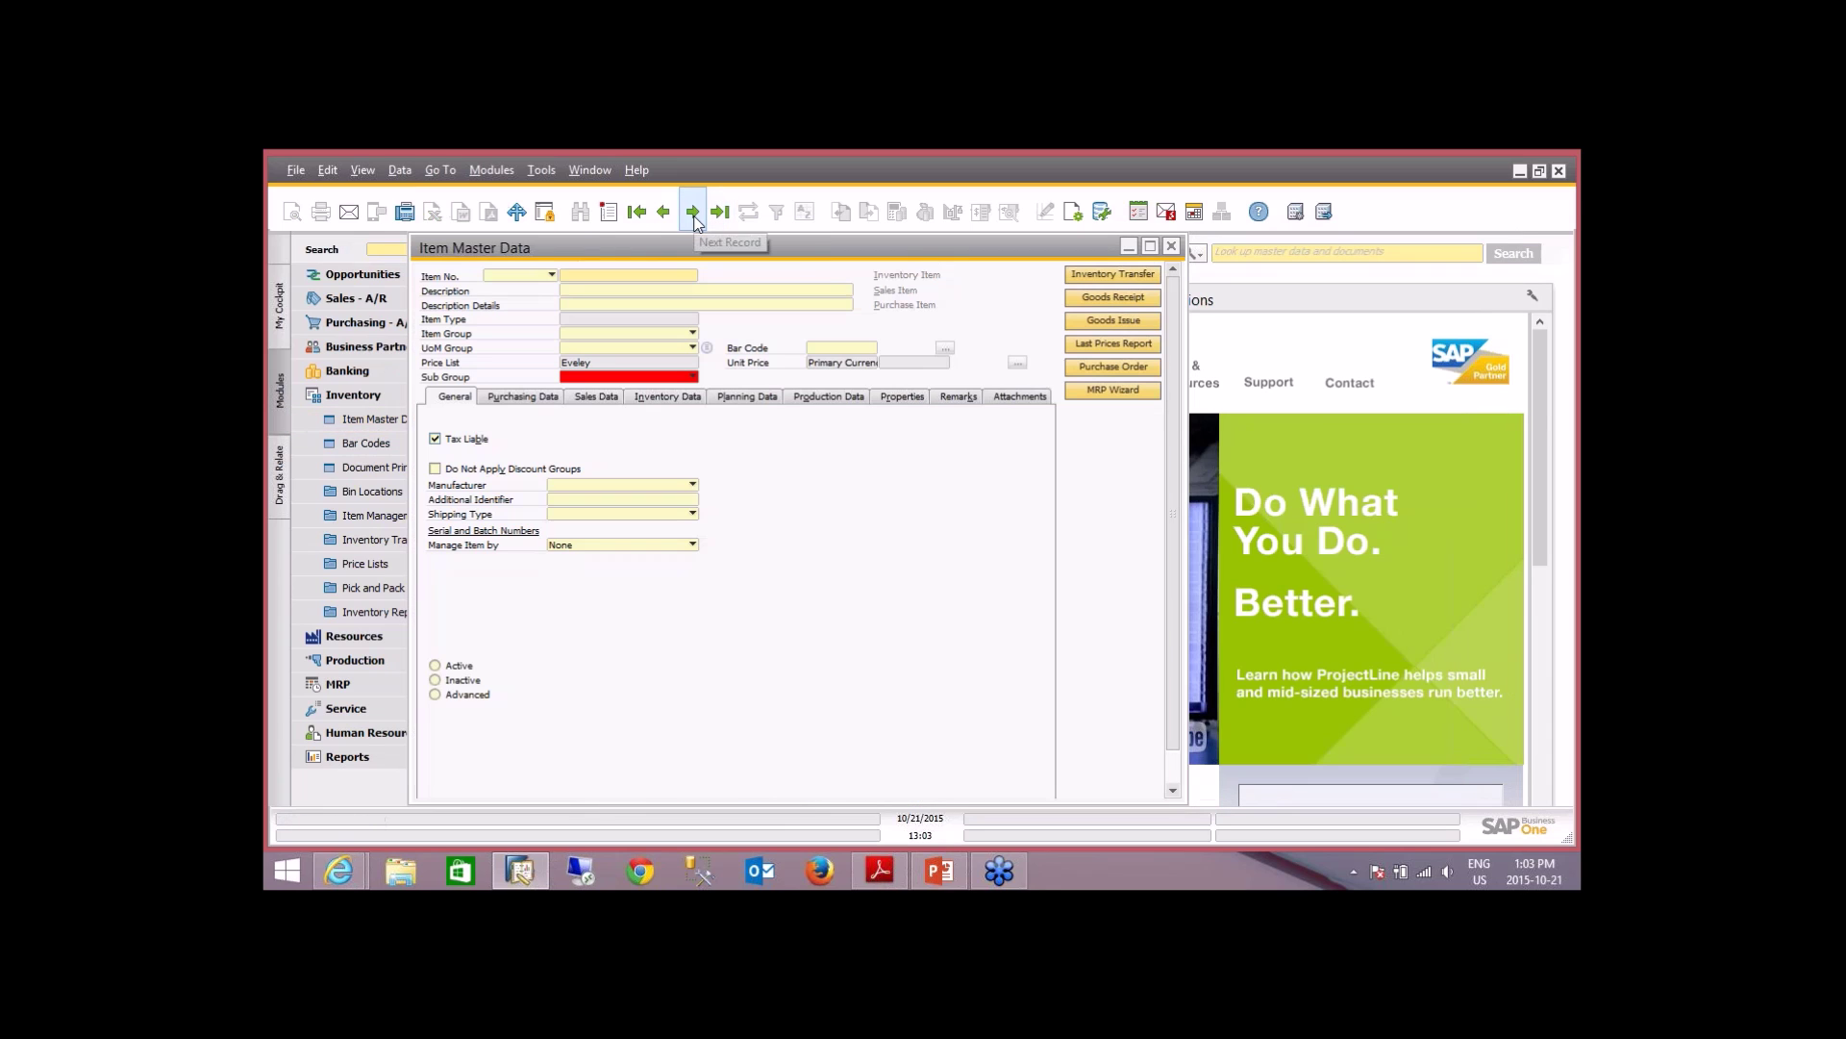
{"action": "left_click", "coordinate": [692, 213]}
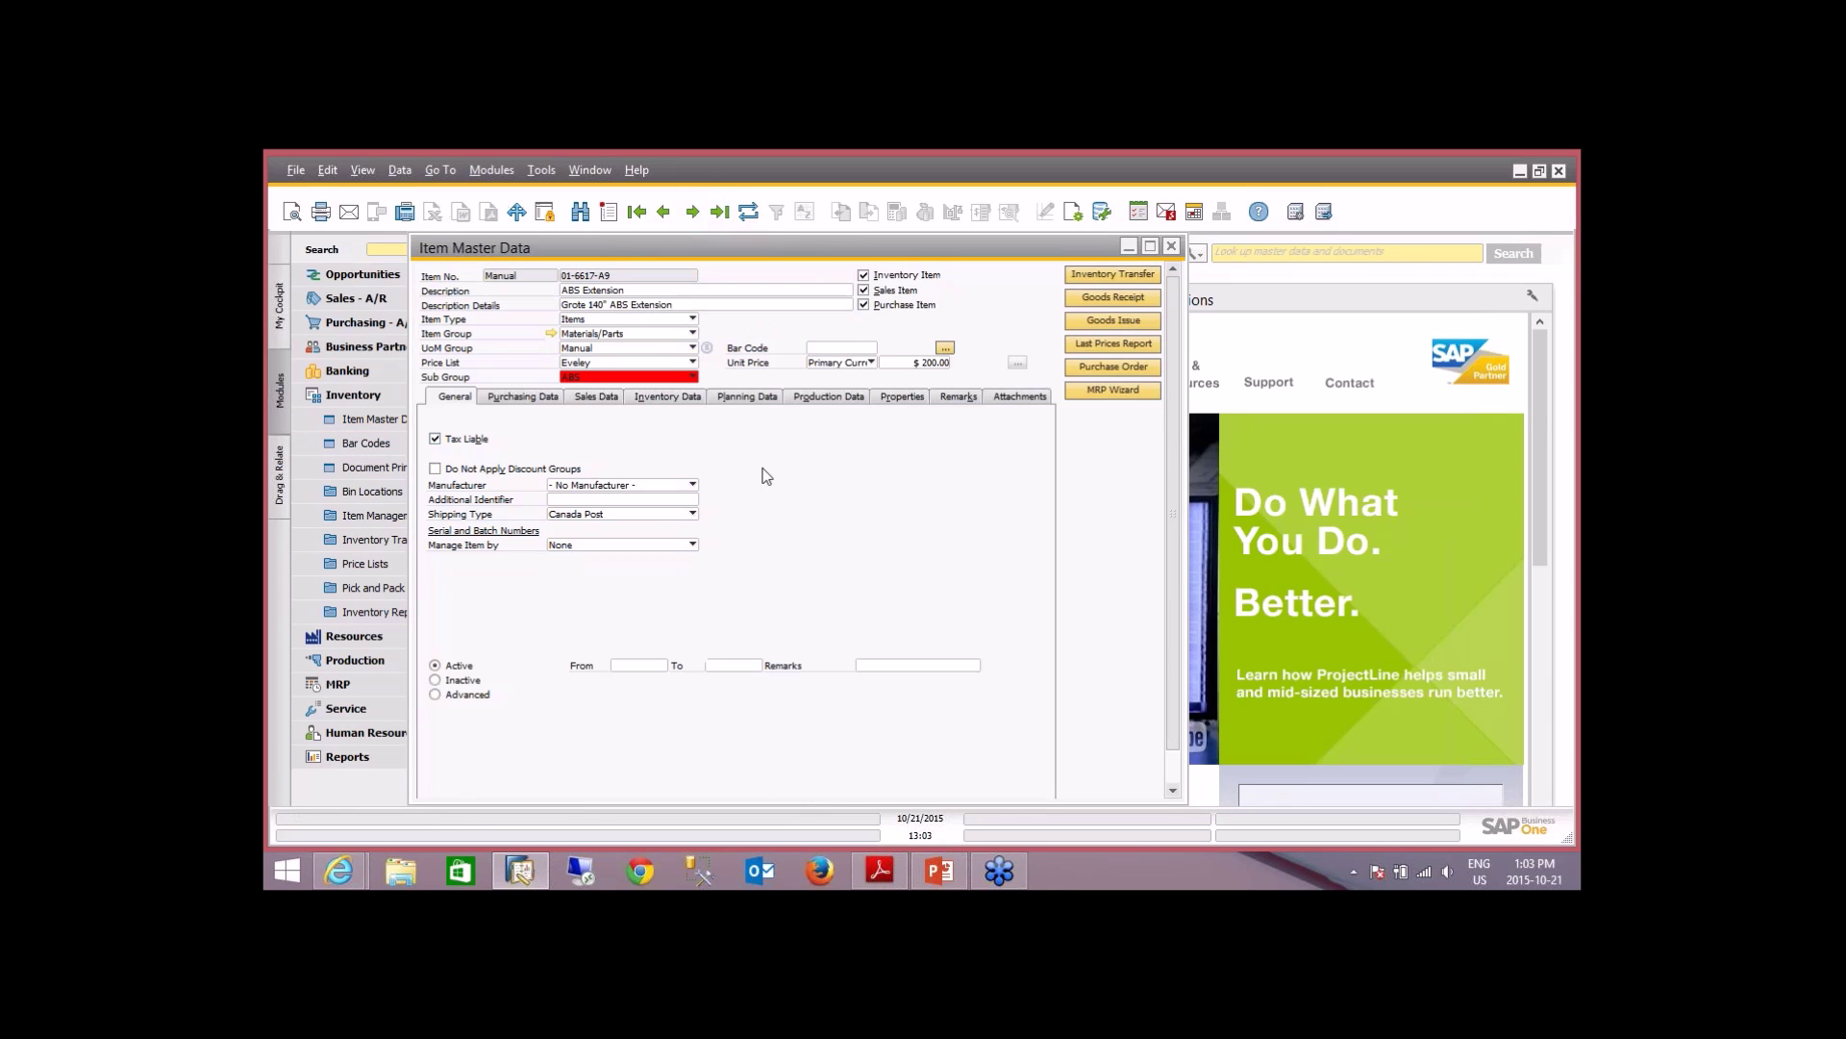
- Close the ABS Extension record and open the custom trailer's item master record through its latest production order and bill of materials
{"action": "left_click", "coordinate": [1171, 247]}
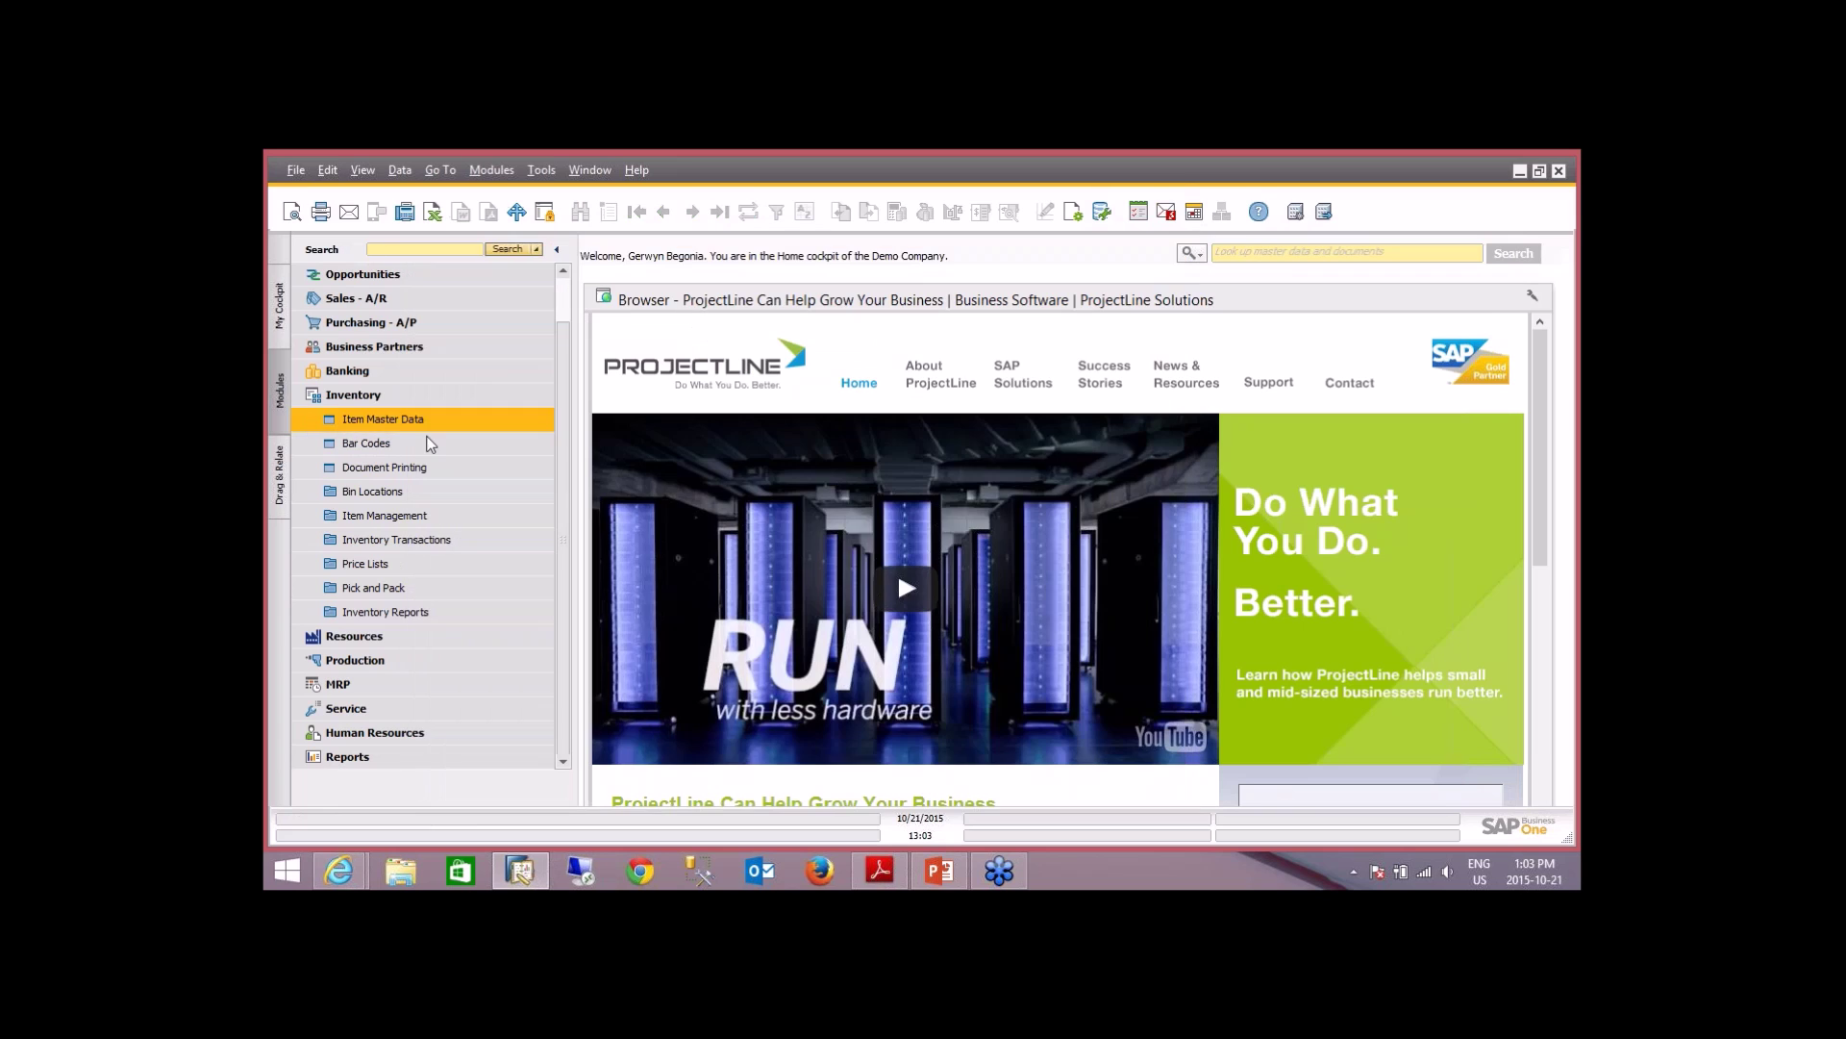
{"action": "left_click", "coordinate": [420, 396]}
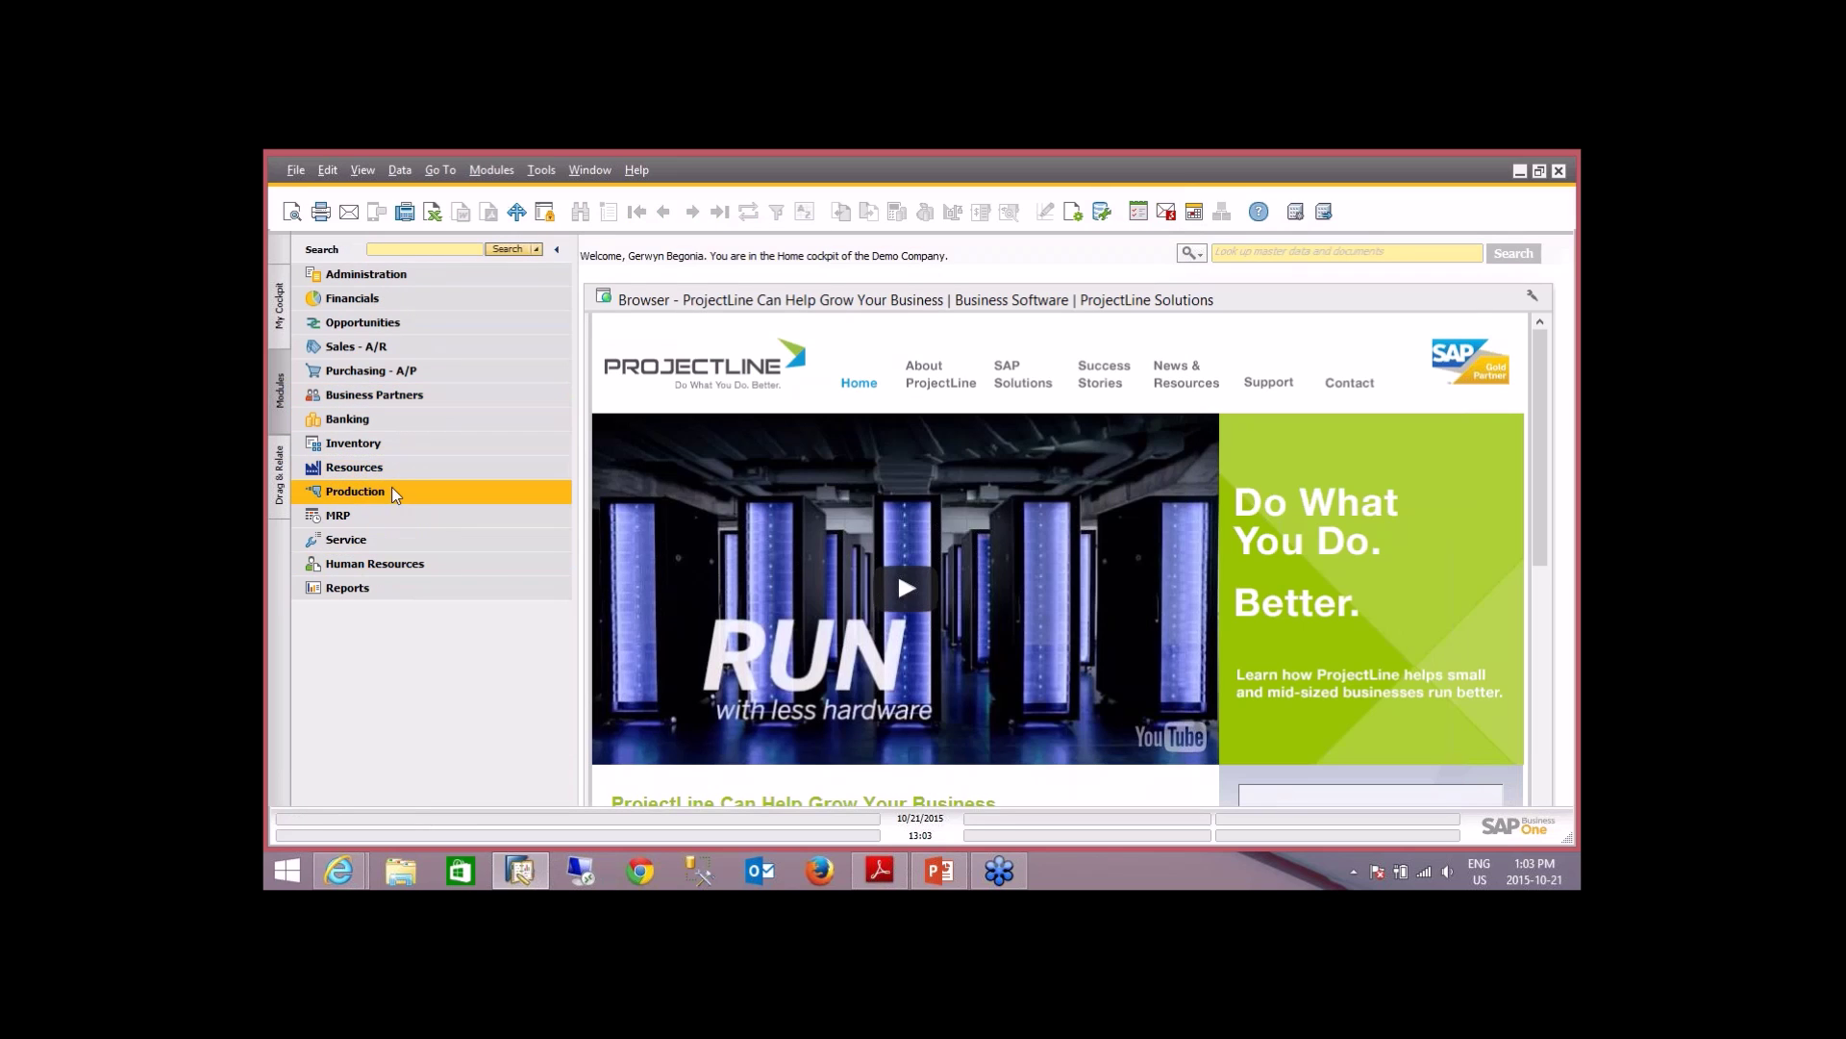
{"action": "left_click", "coordinate": [391, 487]}
{"action": "left_click", "coordinate": [394, 494]}
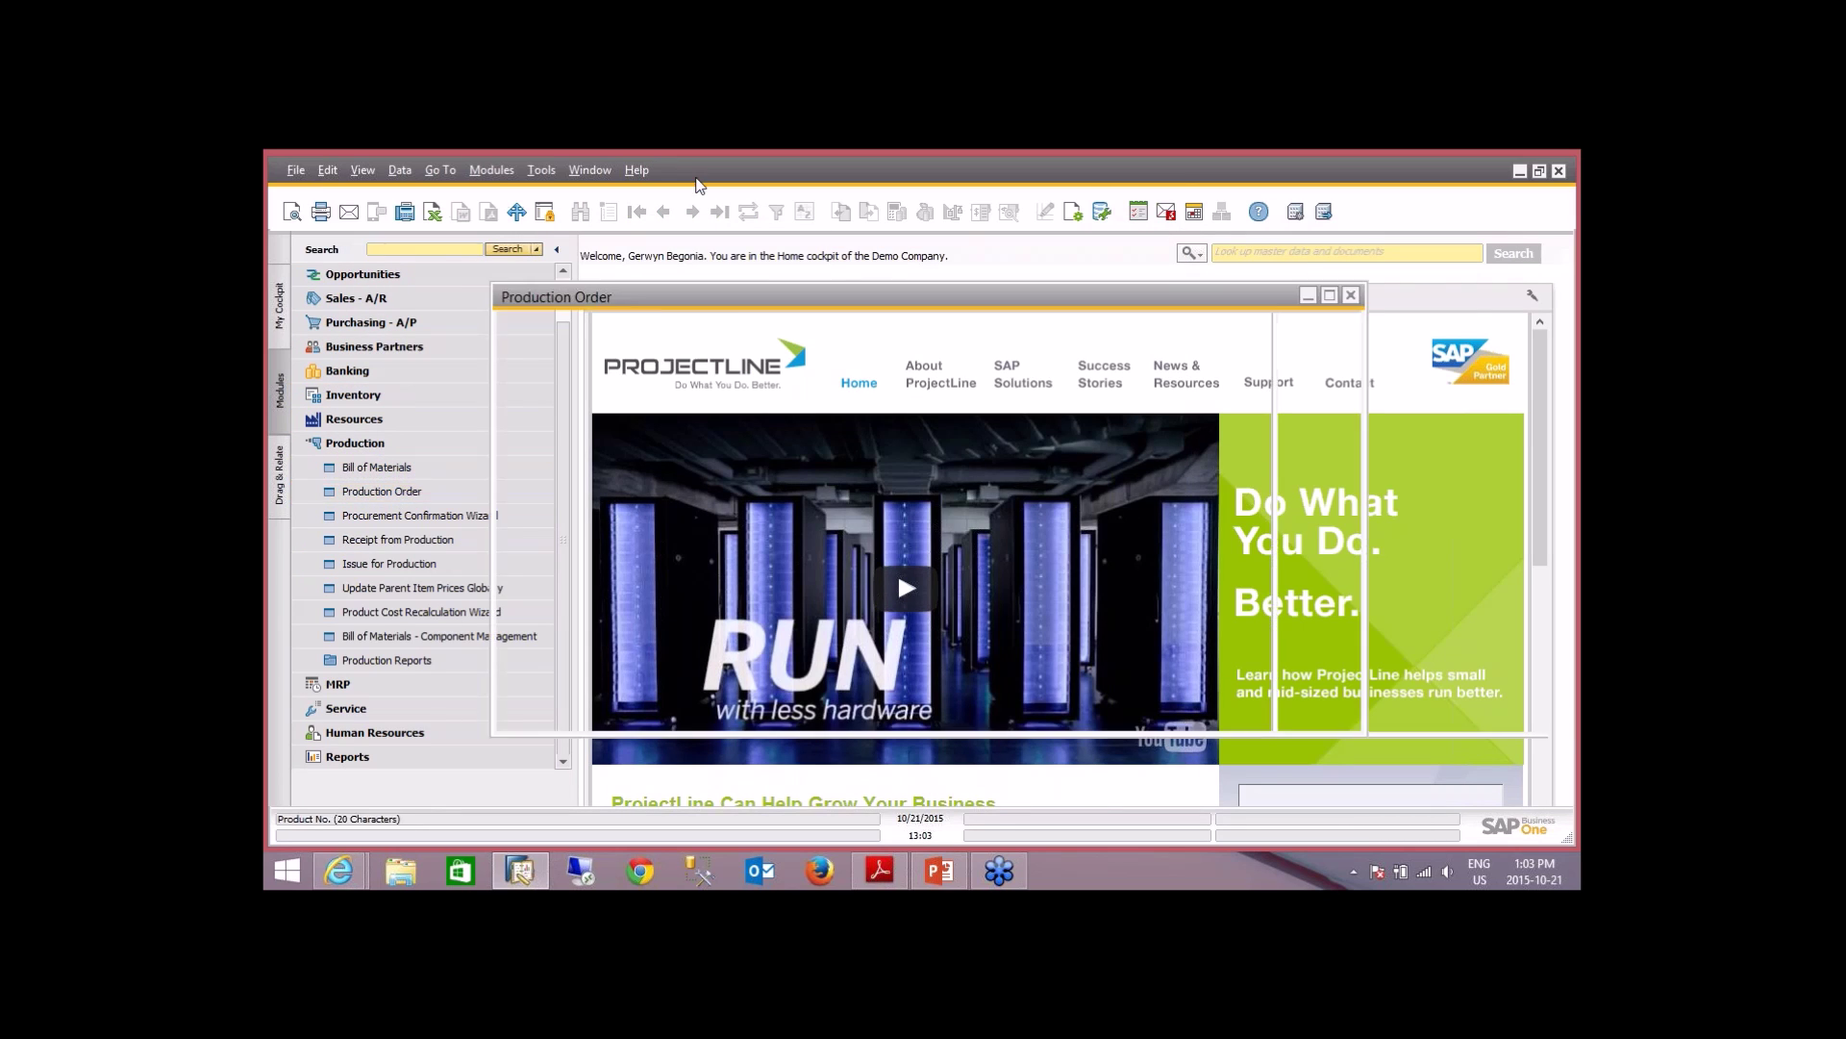
{"action": "left_click", "coordinate": [719, 212]}
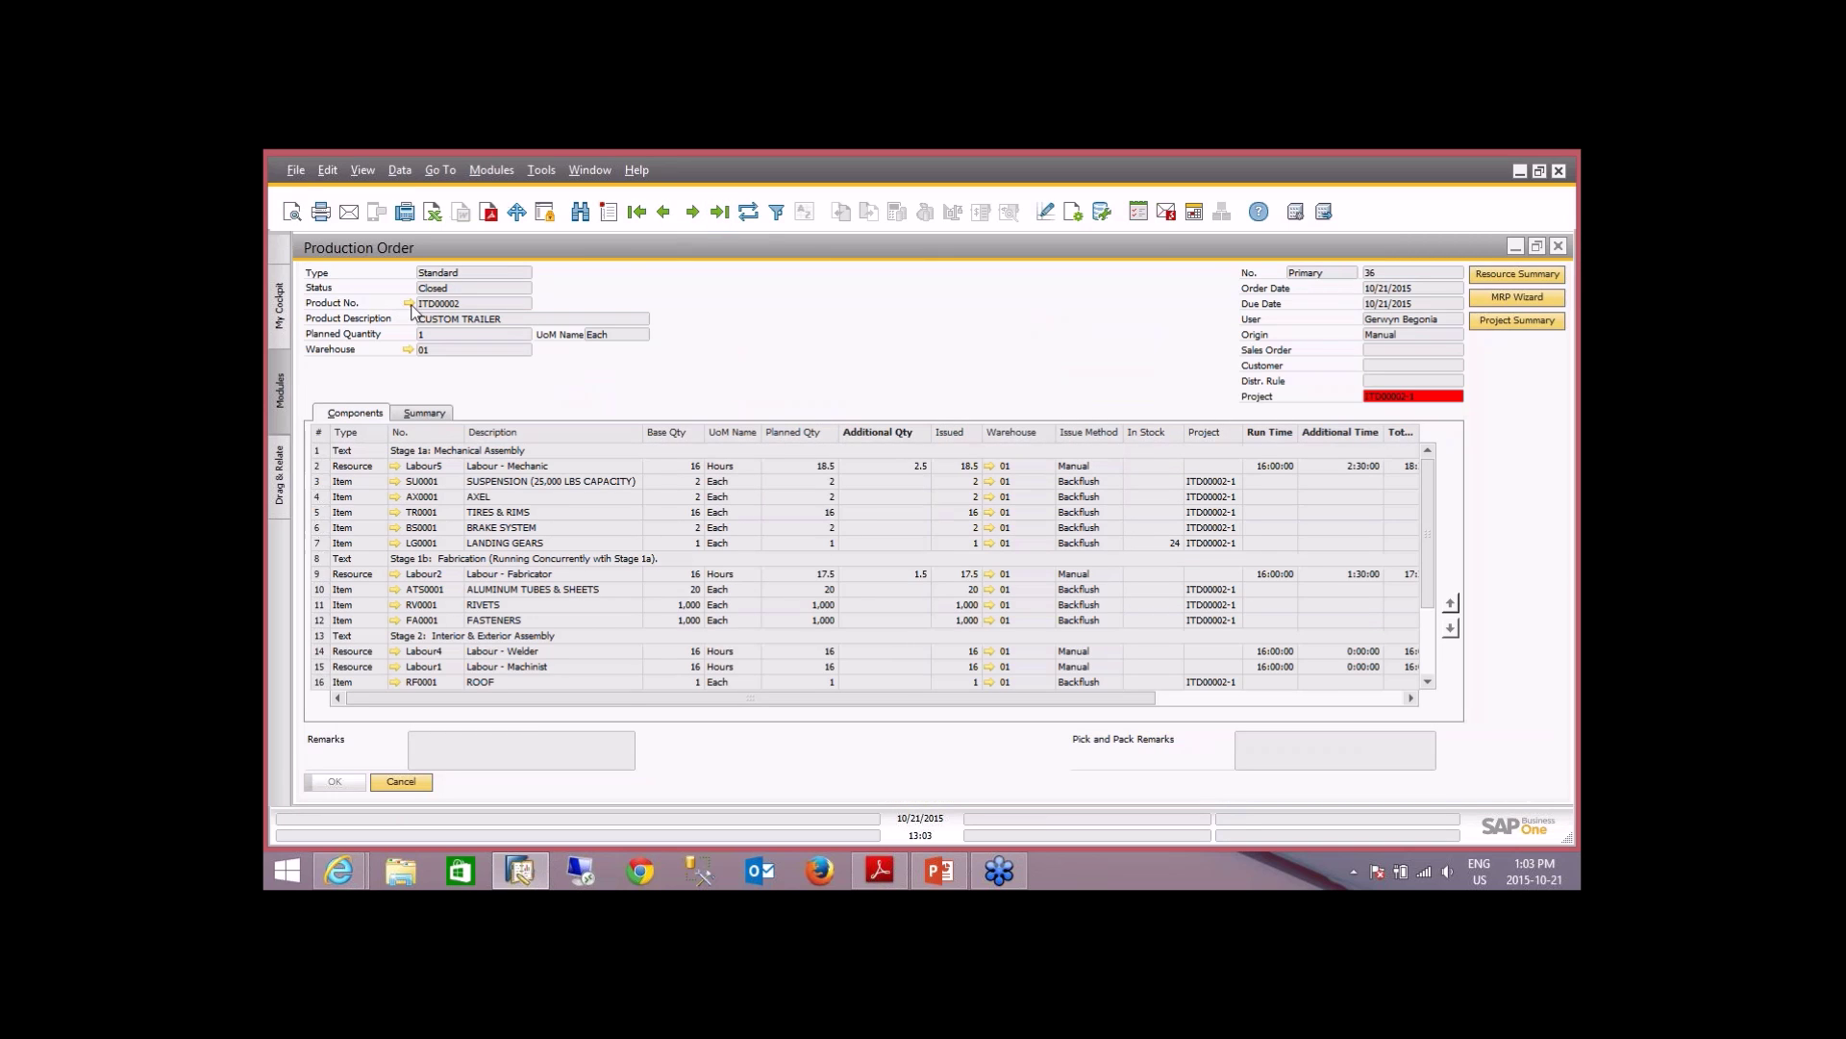
{"action": "left_click", "coordinate": [409, 303]}
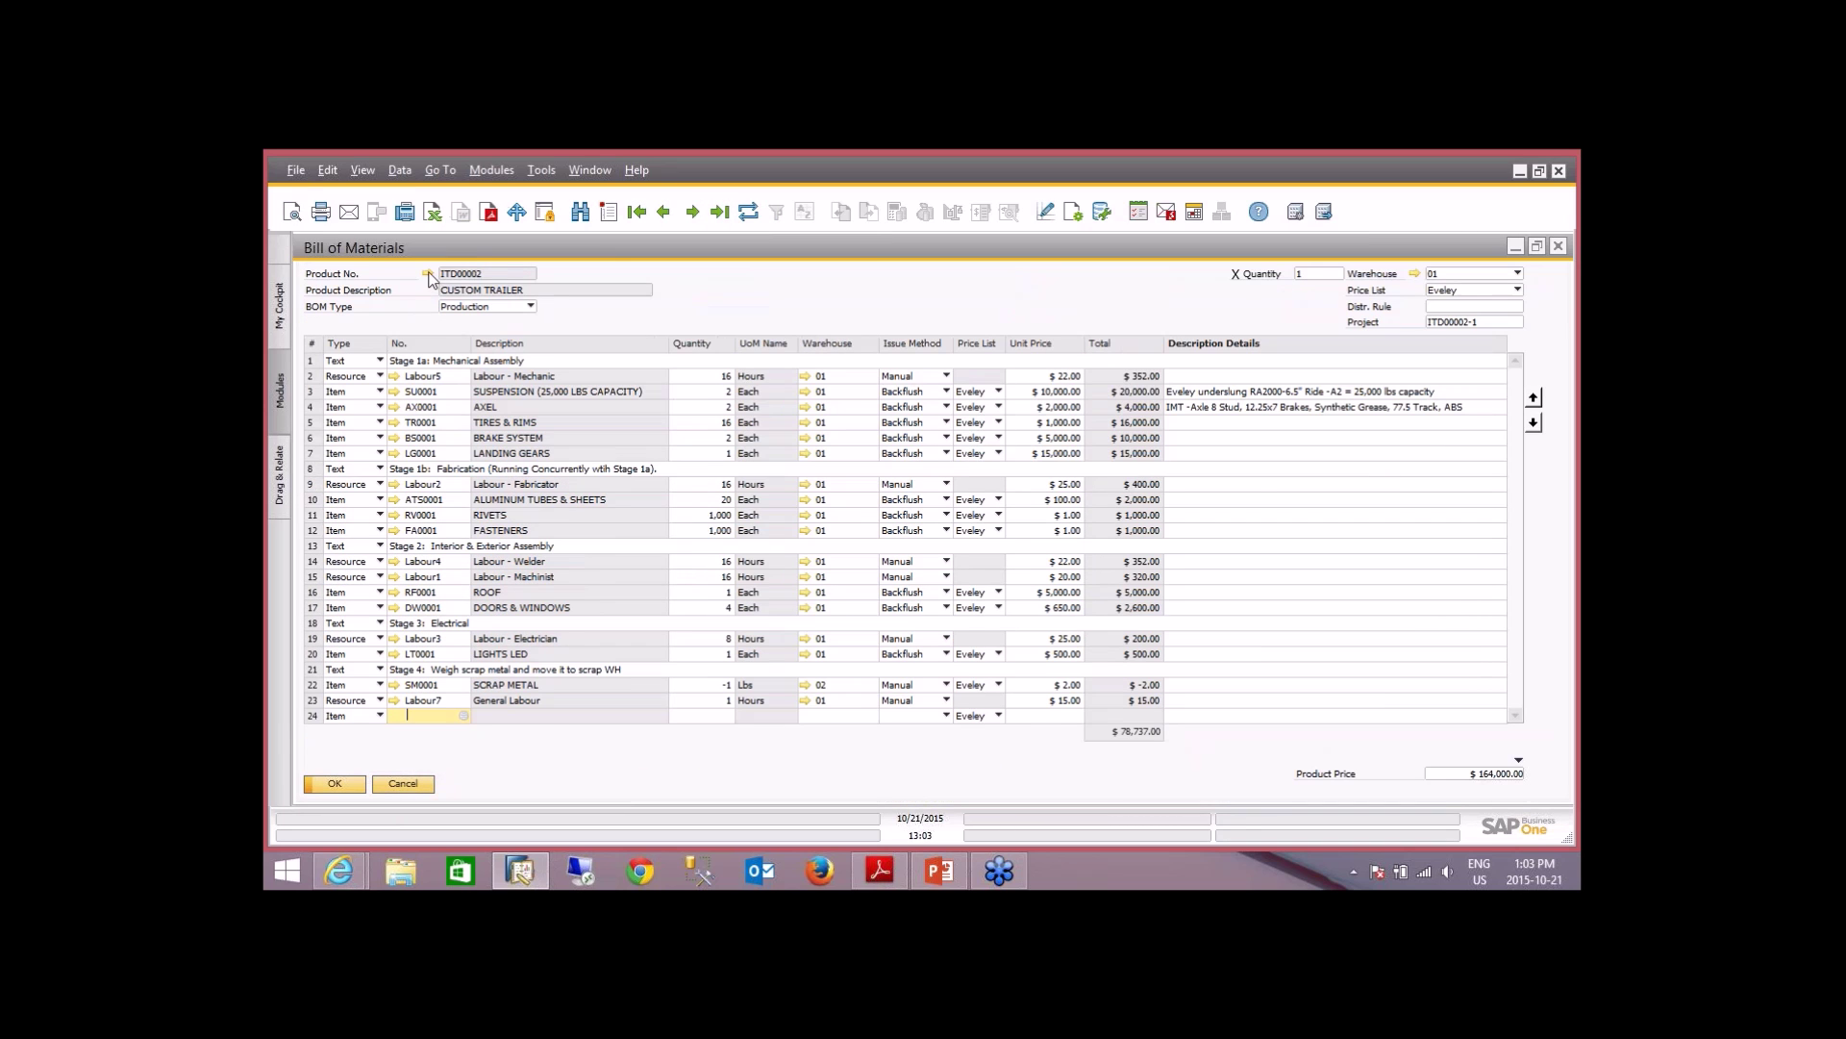
{"action": "left_click", "coordinate": [430, 276]}
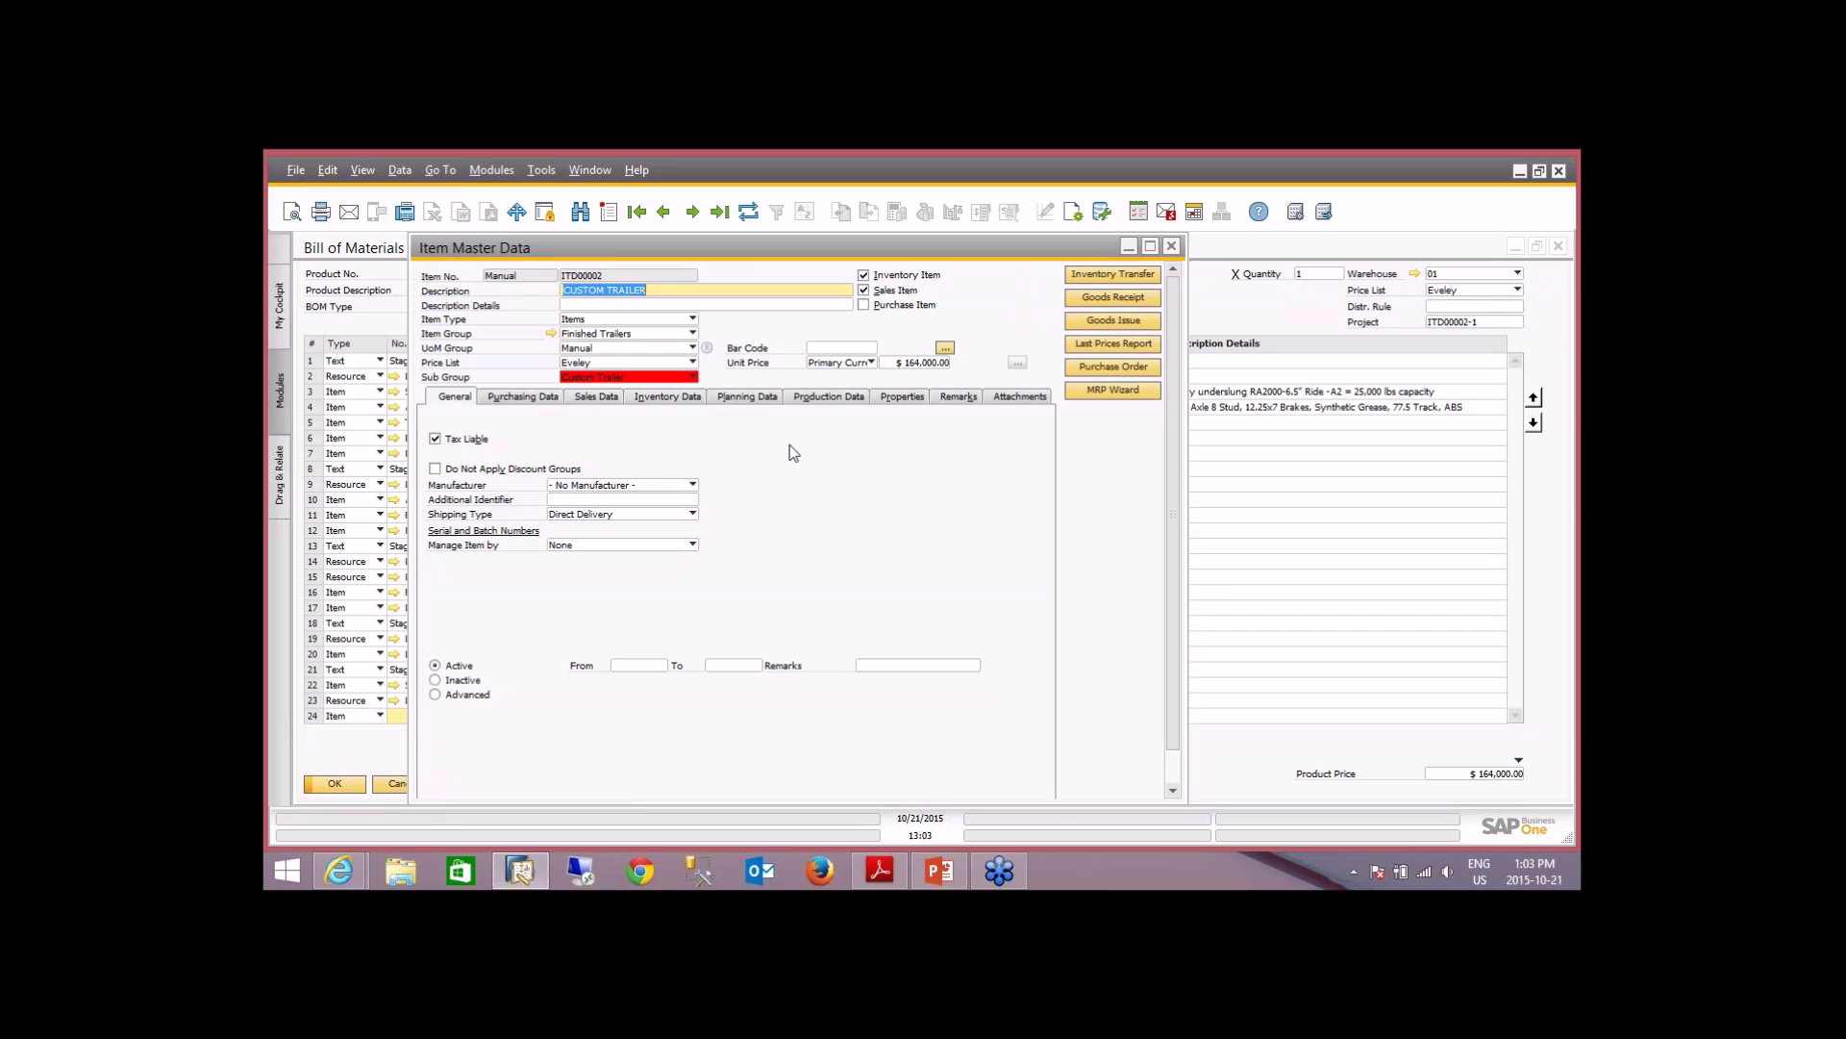
- Examine the custom trailer's Component Warehouse options and production data, and close the item, bill of materials and production order without changes
{"action": "left_click", "coordinate": [770, 402]}
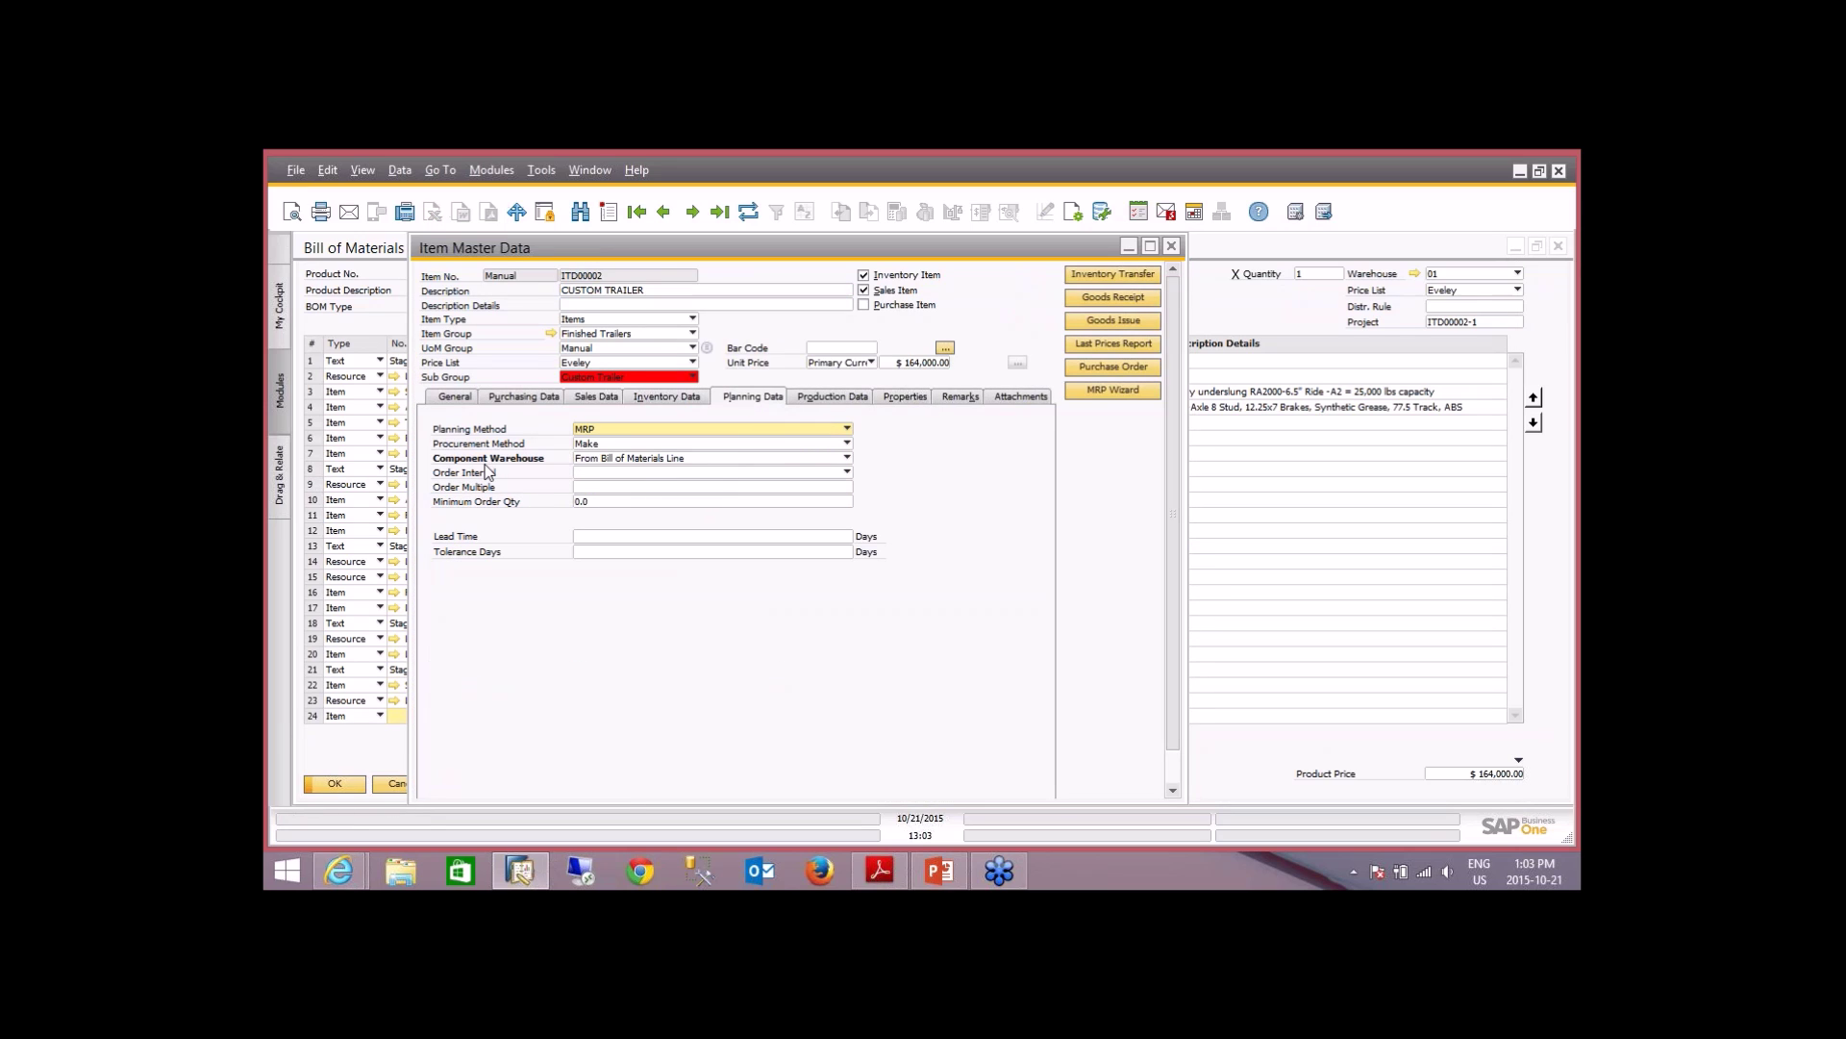
{"action": "left_click", "coordinate": [622, 458]}
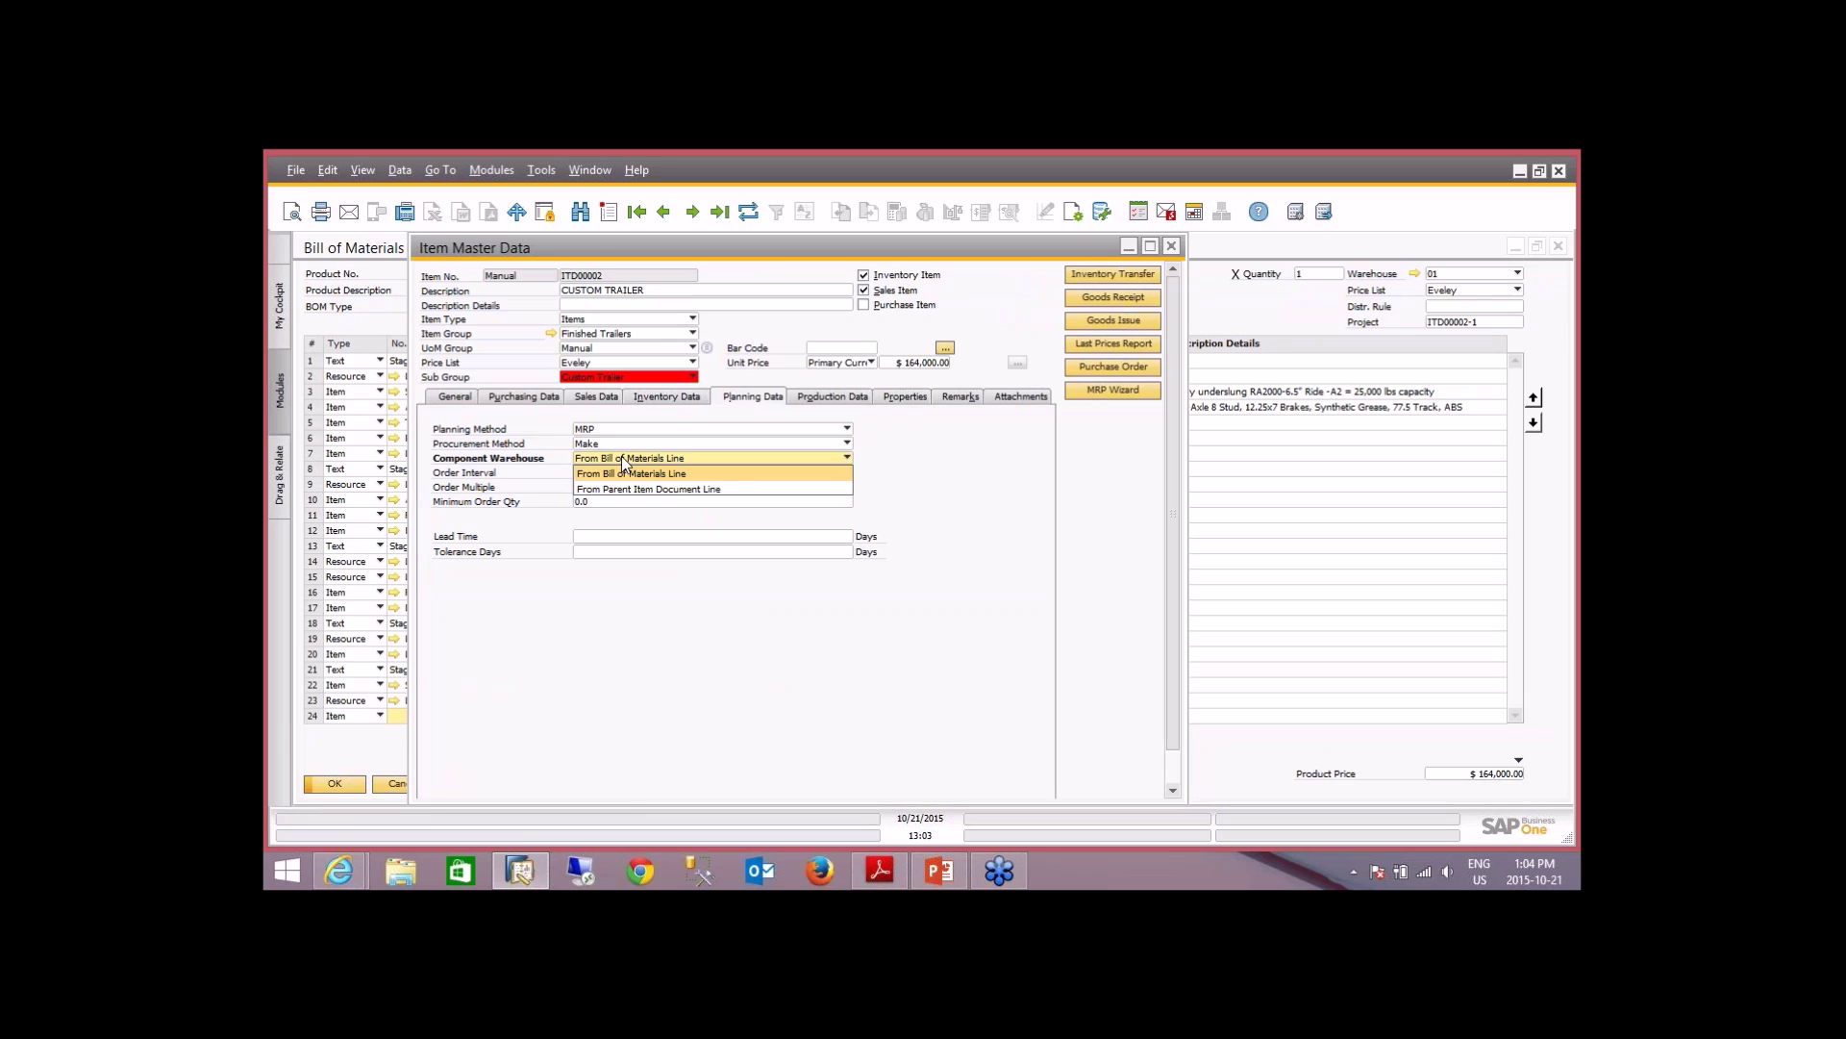
{"action": "left_click", "coordinate": [623, 463]}
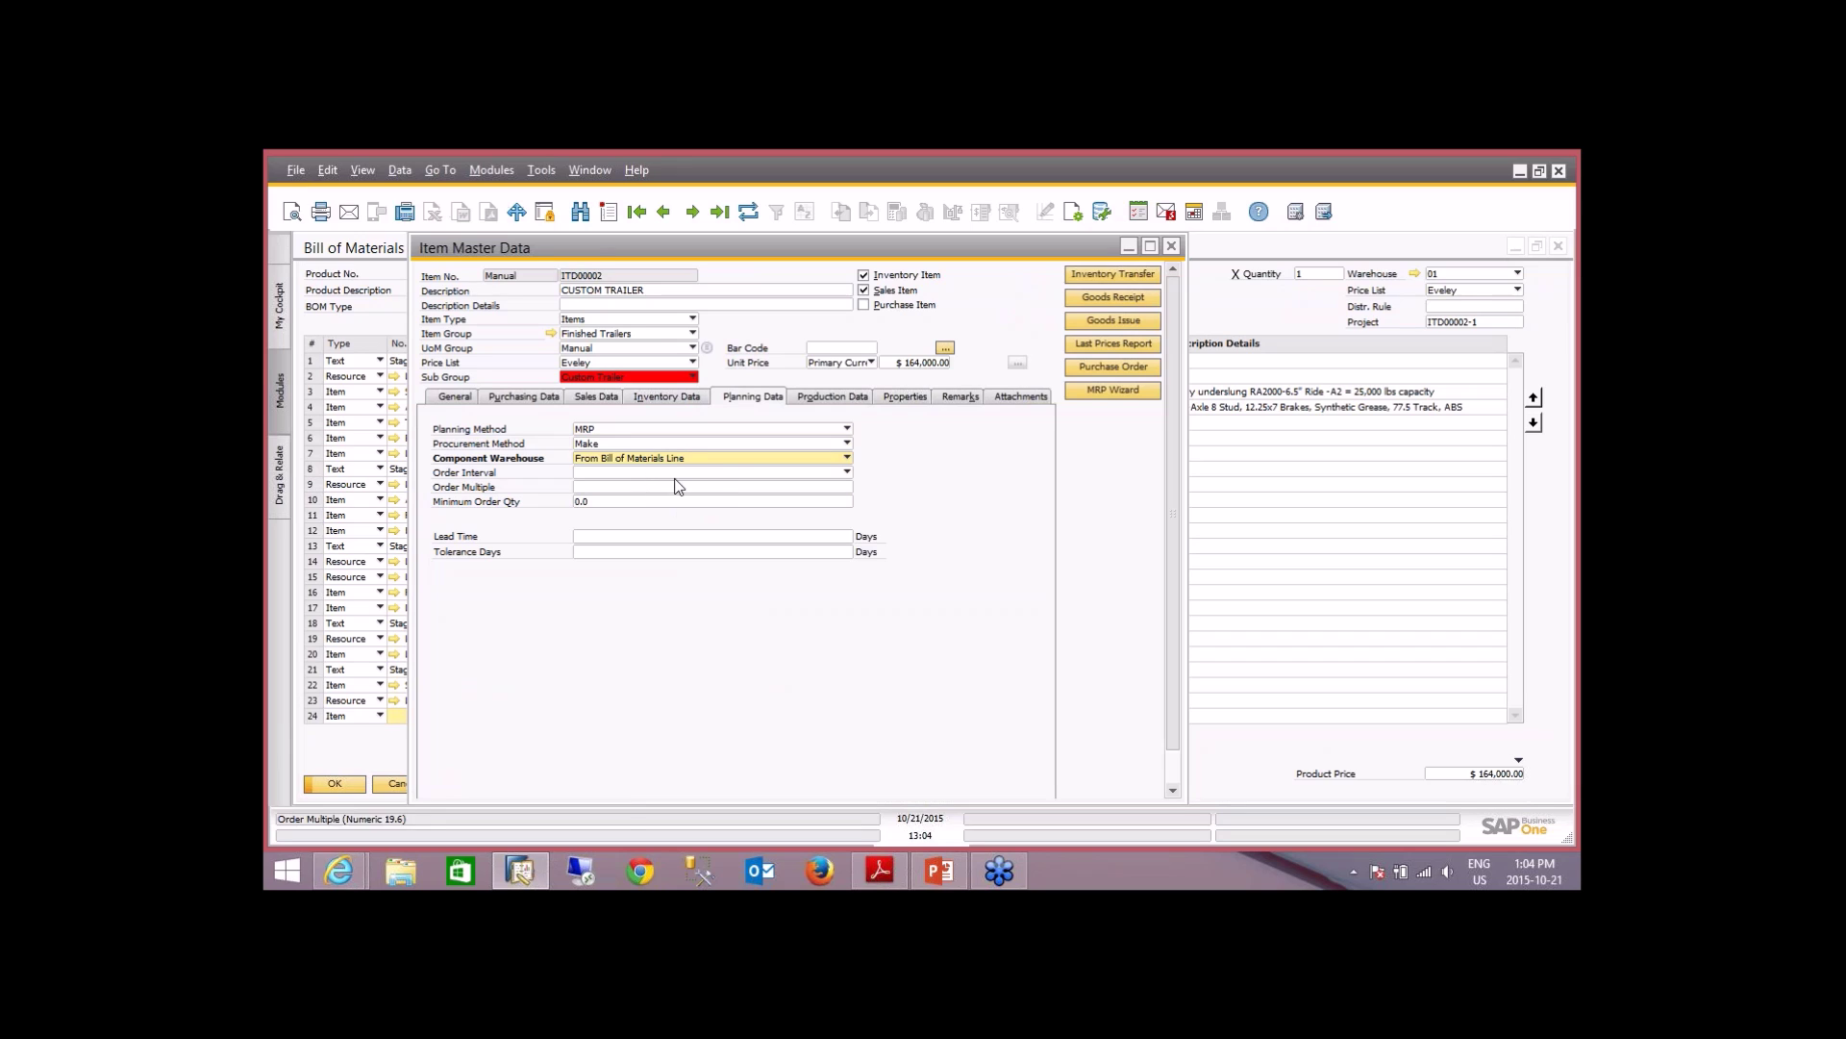
{"action": "left_click", "coordinate": [834, 397]}
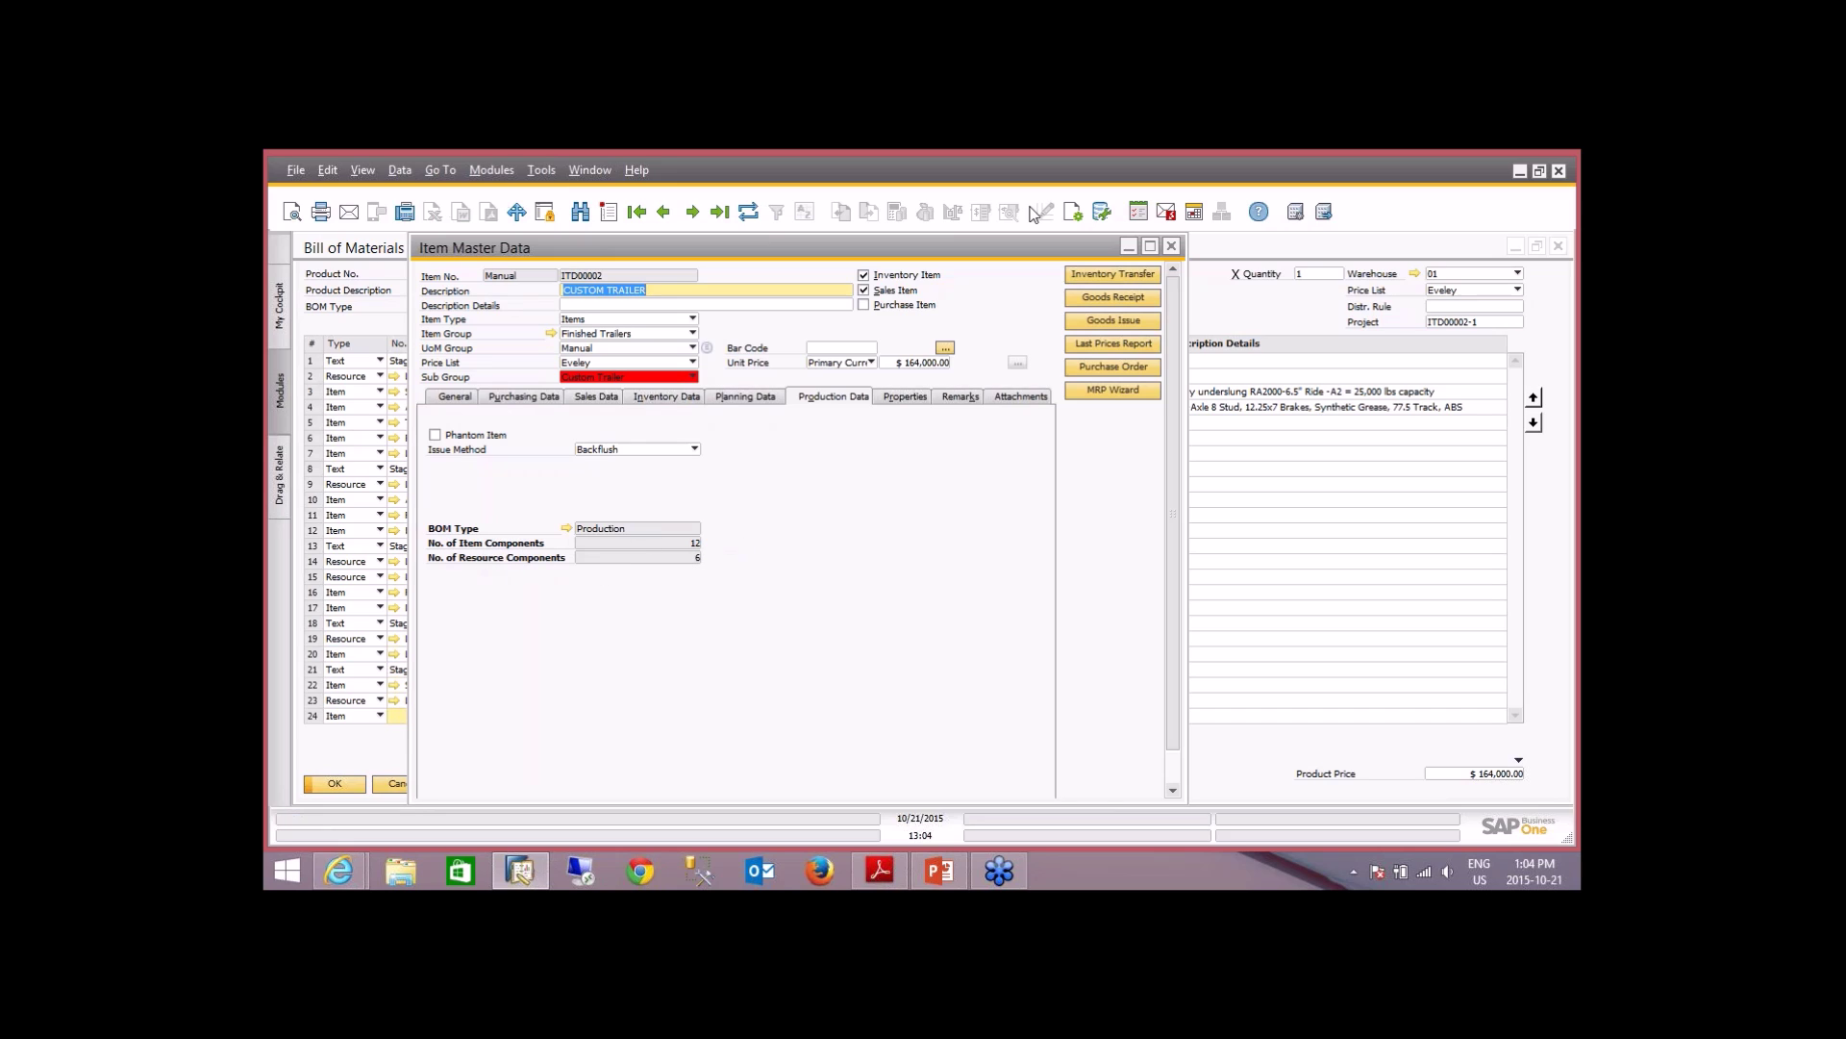
{"action": "left_click", "coordinate": [1172, 246]}
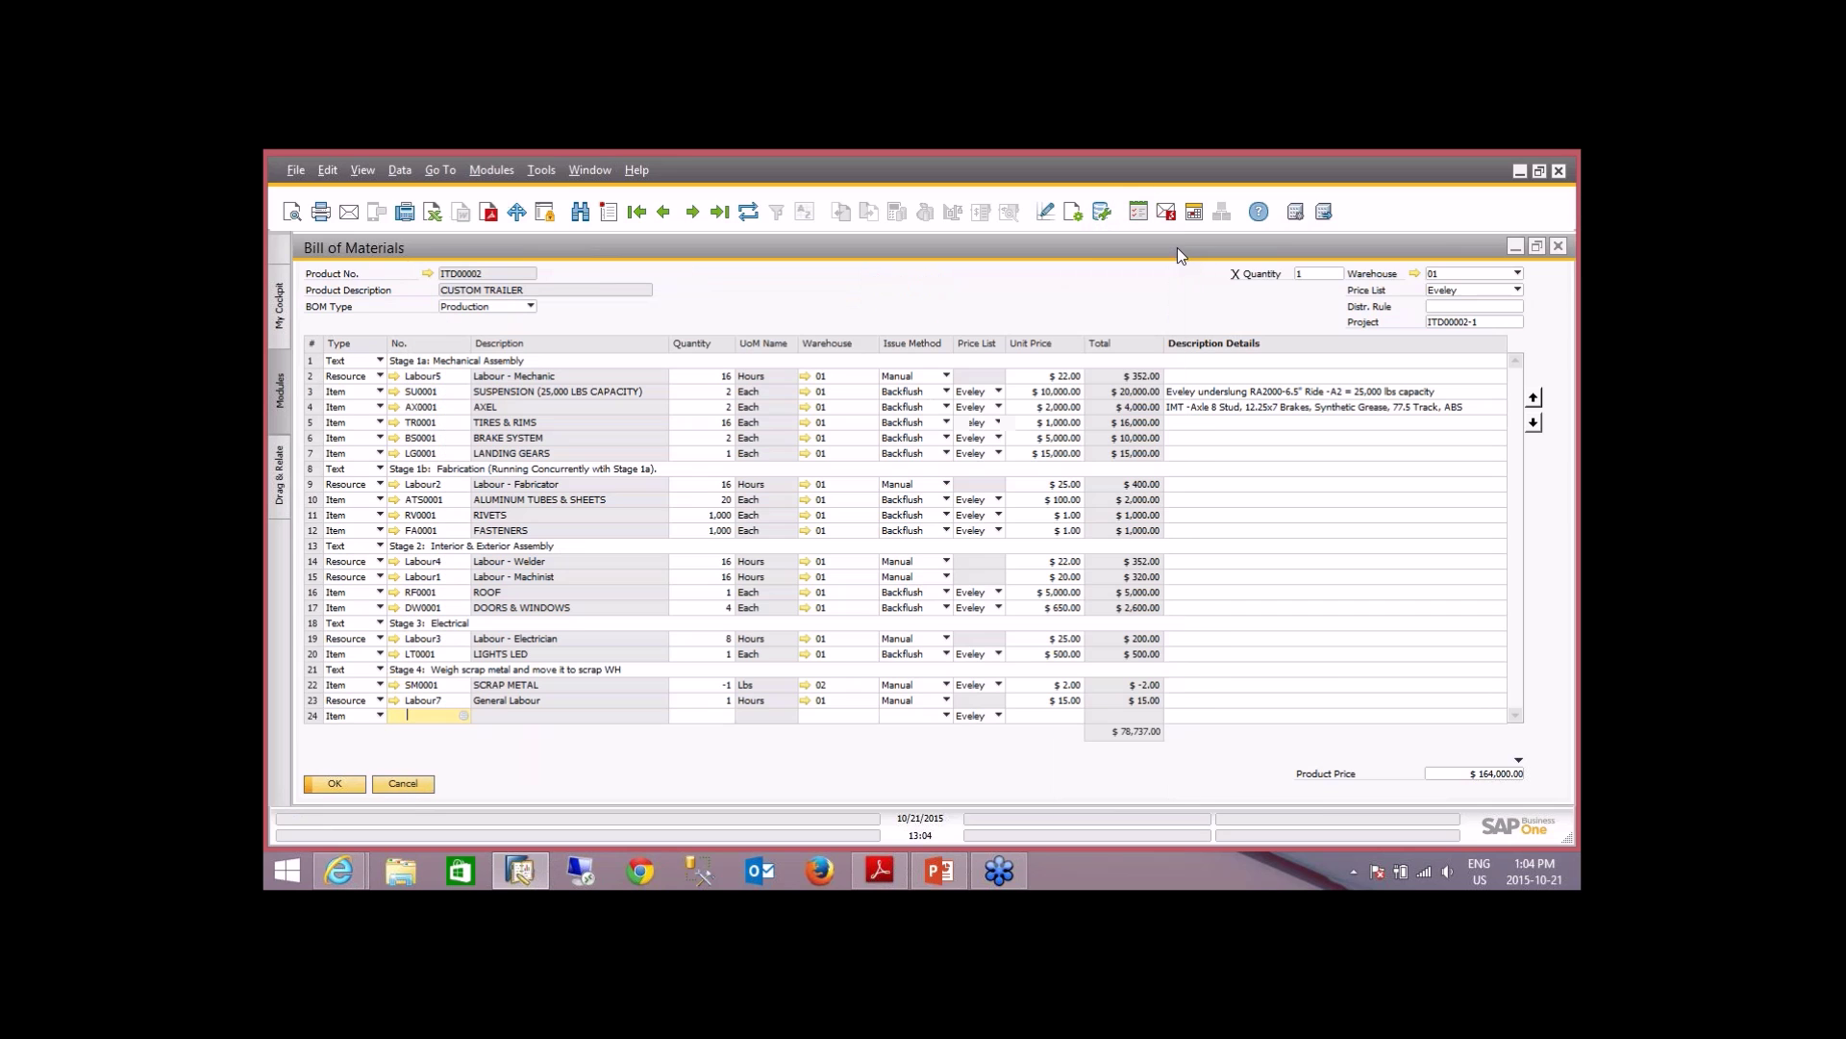
{"action": "left_click", "coordinate": [403, 790]}
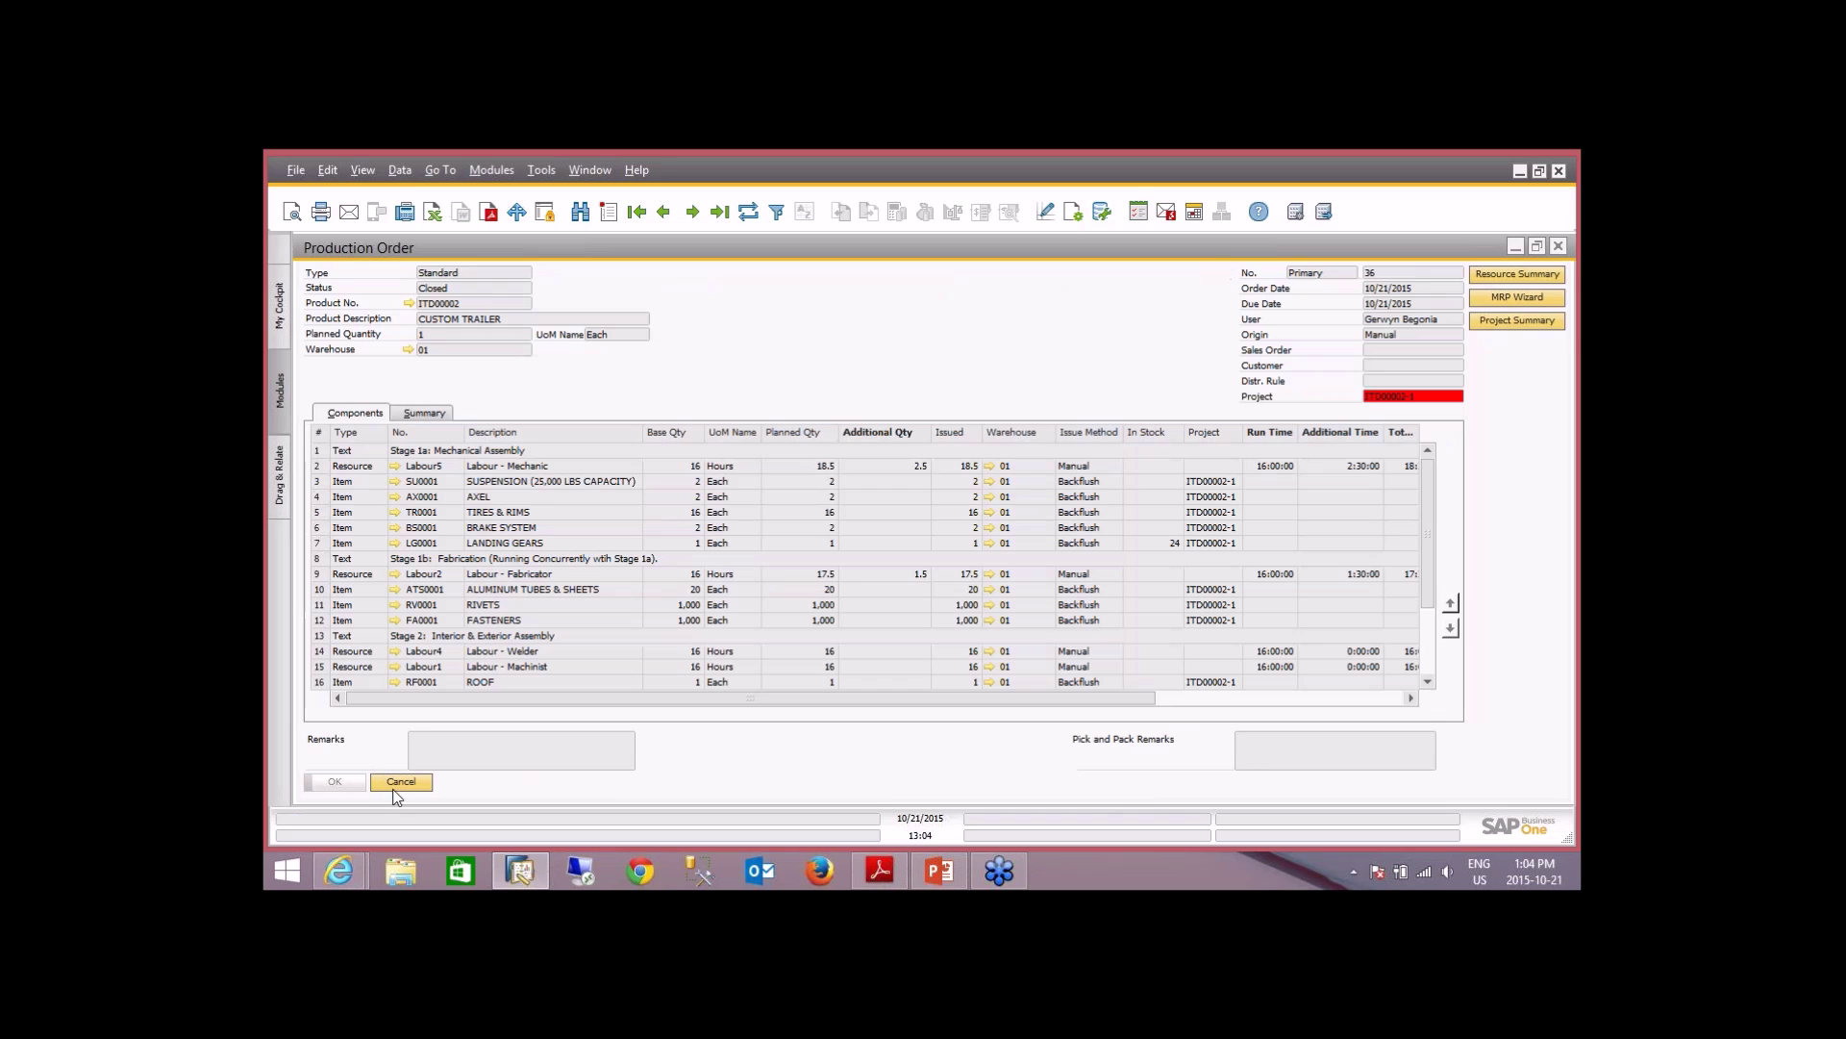
{"action": "left_click", "coordinate": [399, 781]}
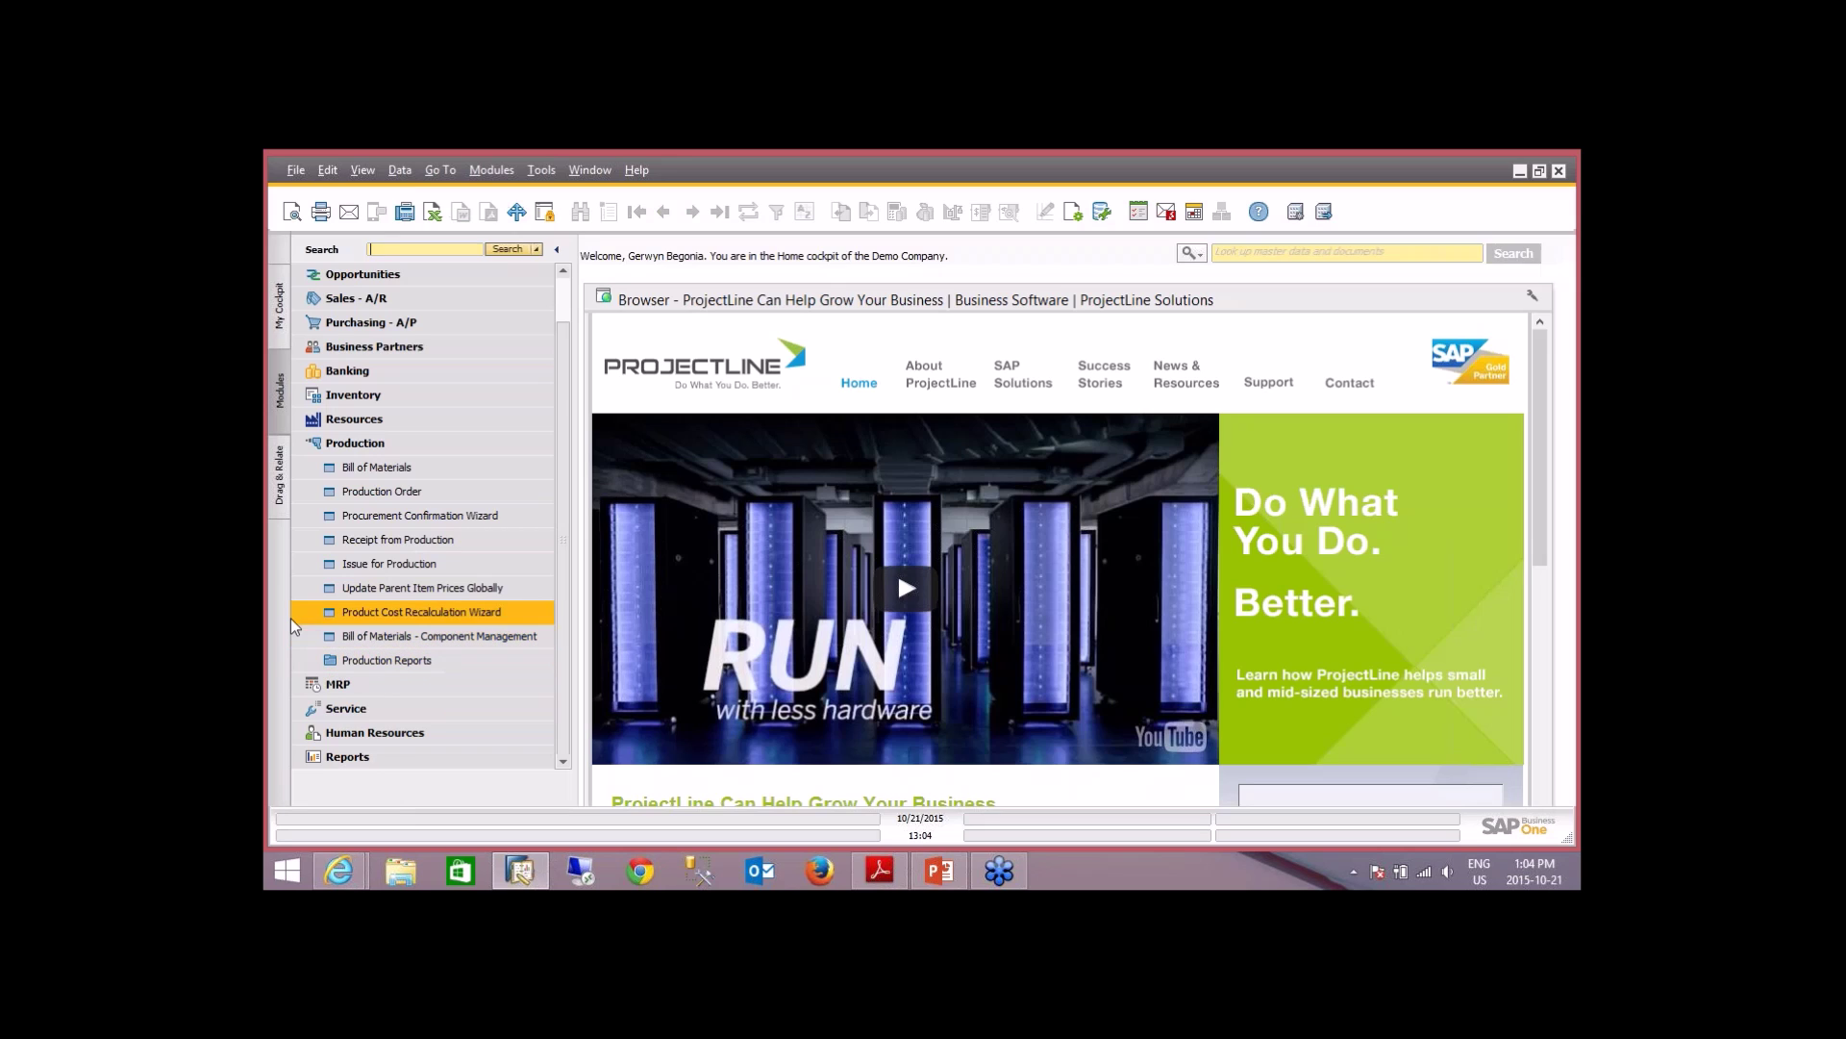
- Open the Resource Capacity report and display the capacity for resource Labour7 only
{"action": "left_click", "coordinate": [411, 424]}
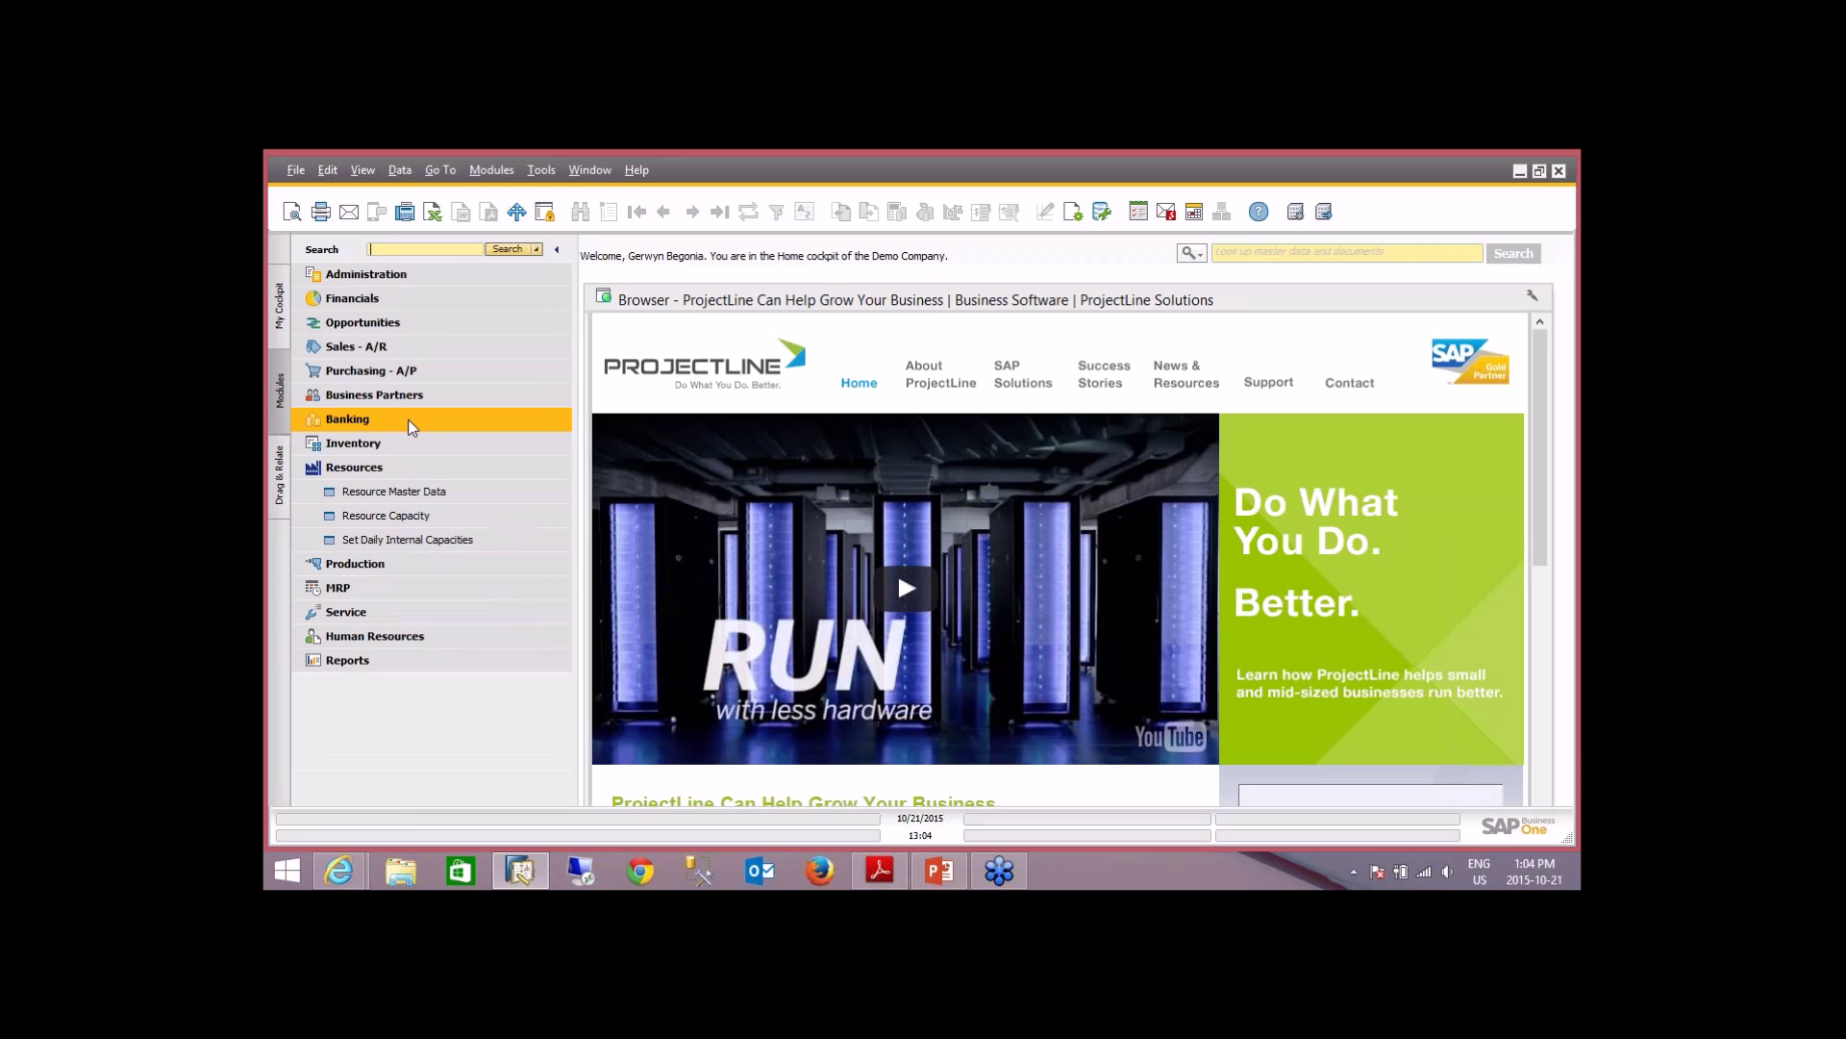
{"action": "left_click", "coordinate": [437, 517]}
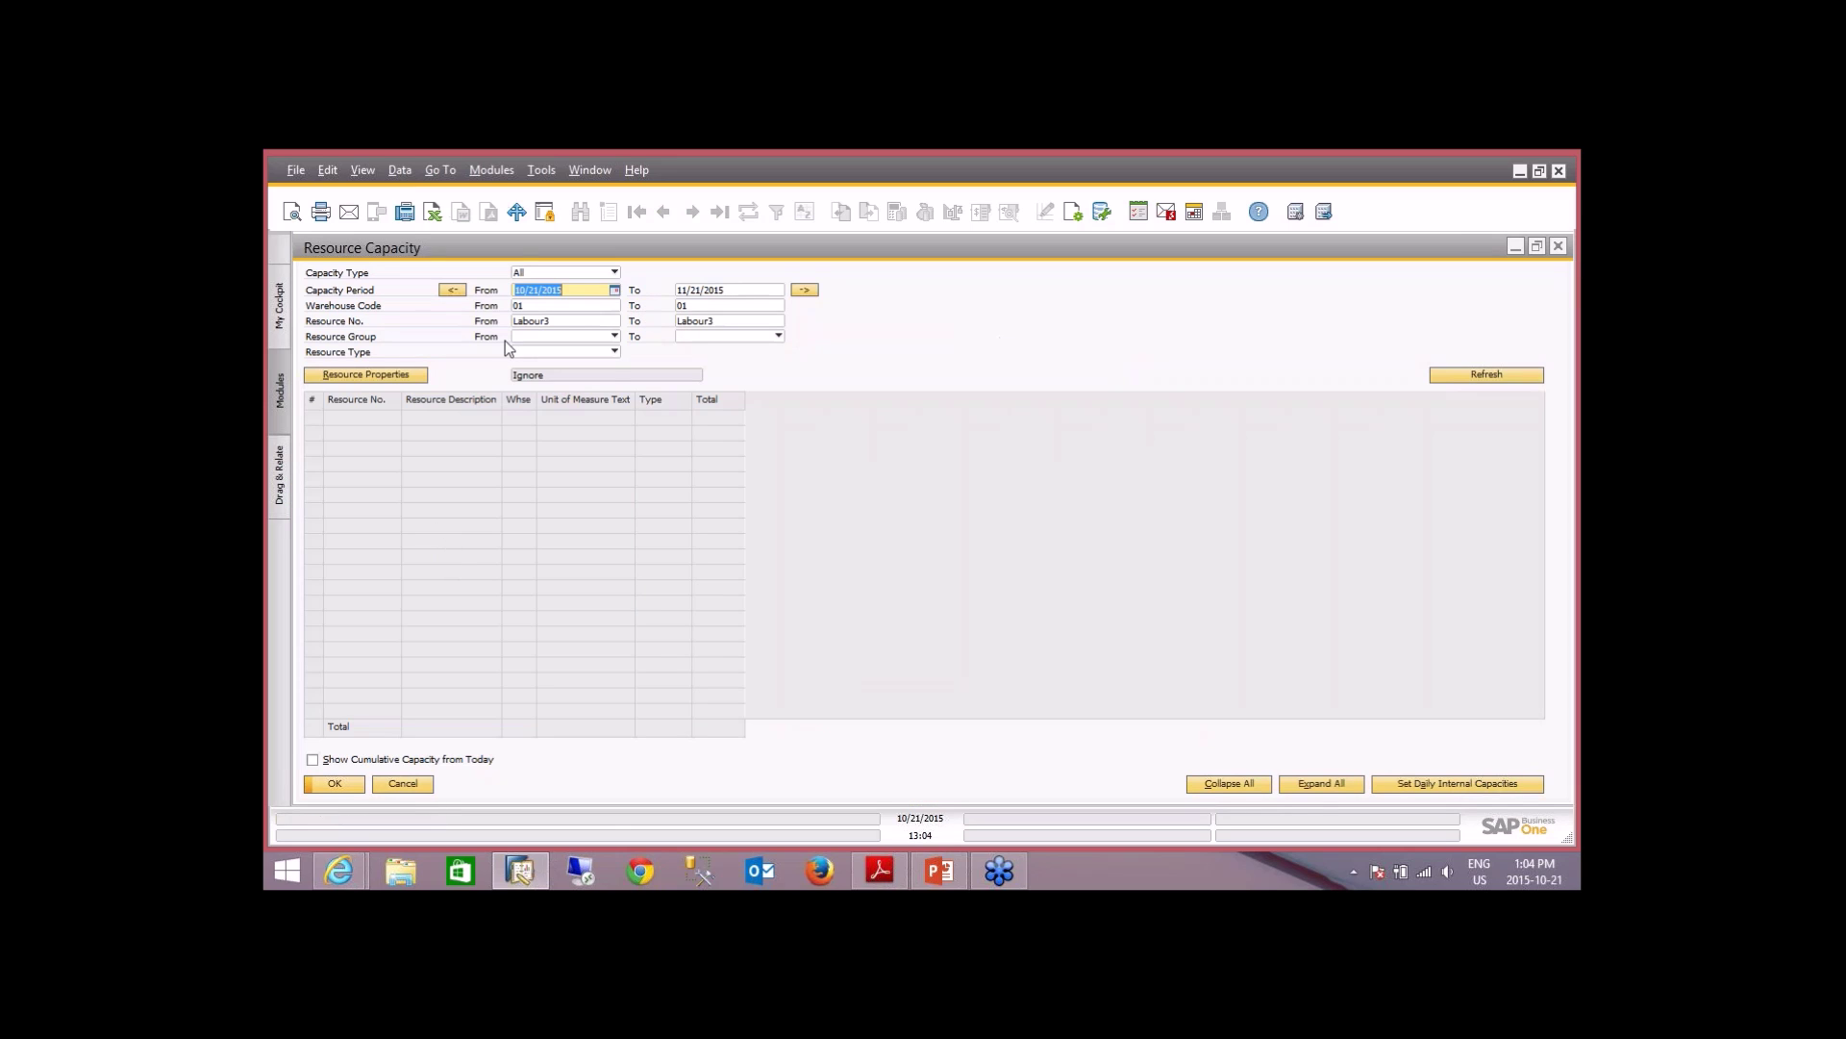
{"action": "left_click", "coordinate": [615, 321]}
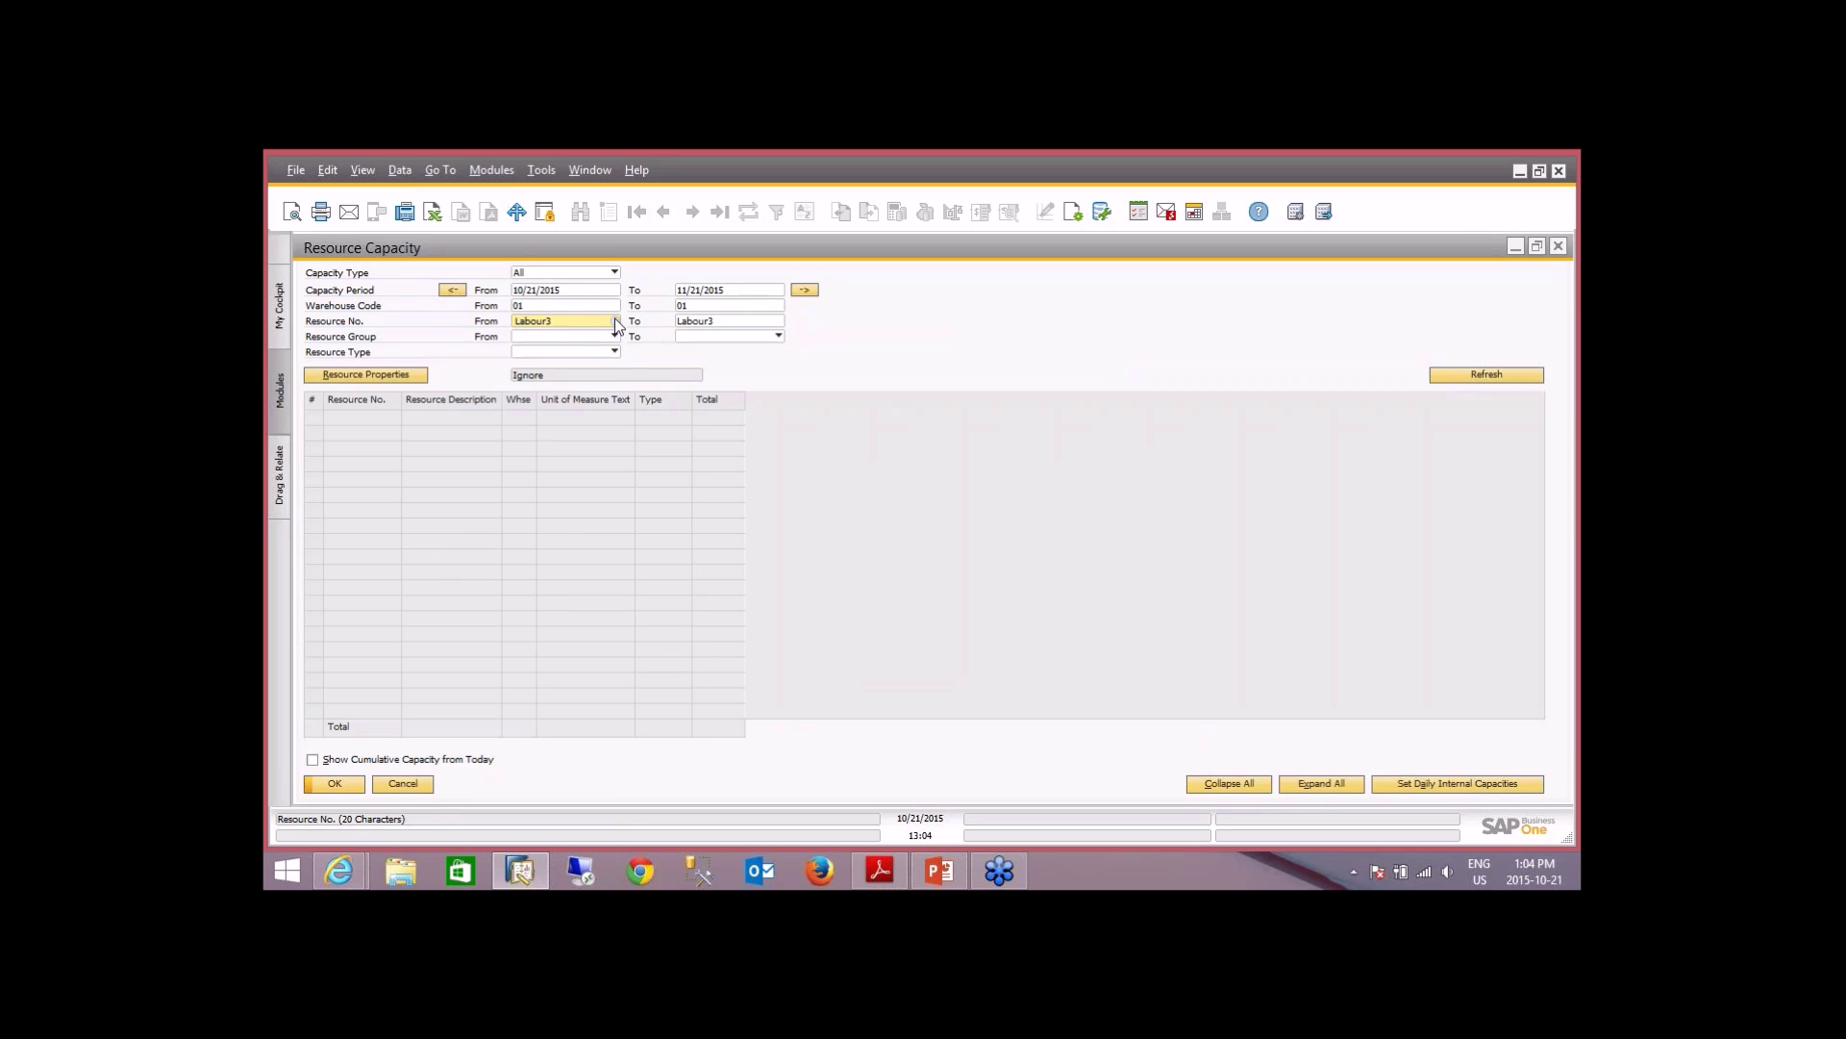
{"action": "left_click", "coordinate": [758, 551]}
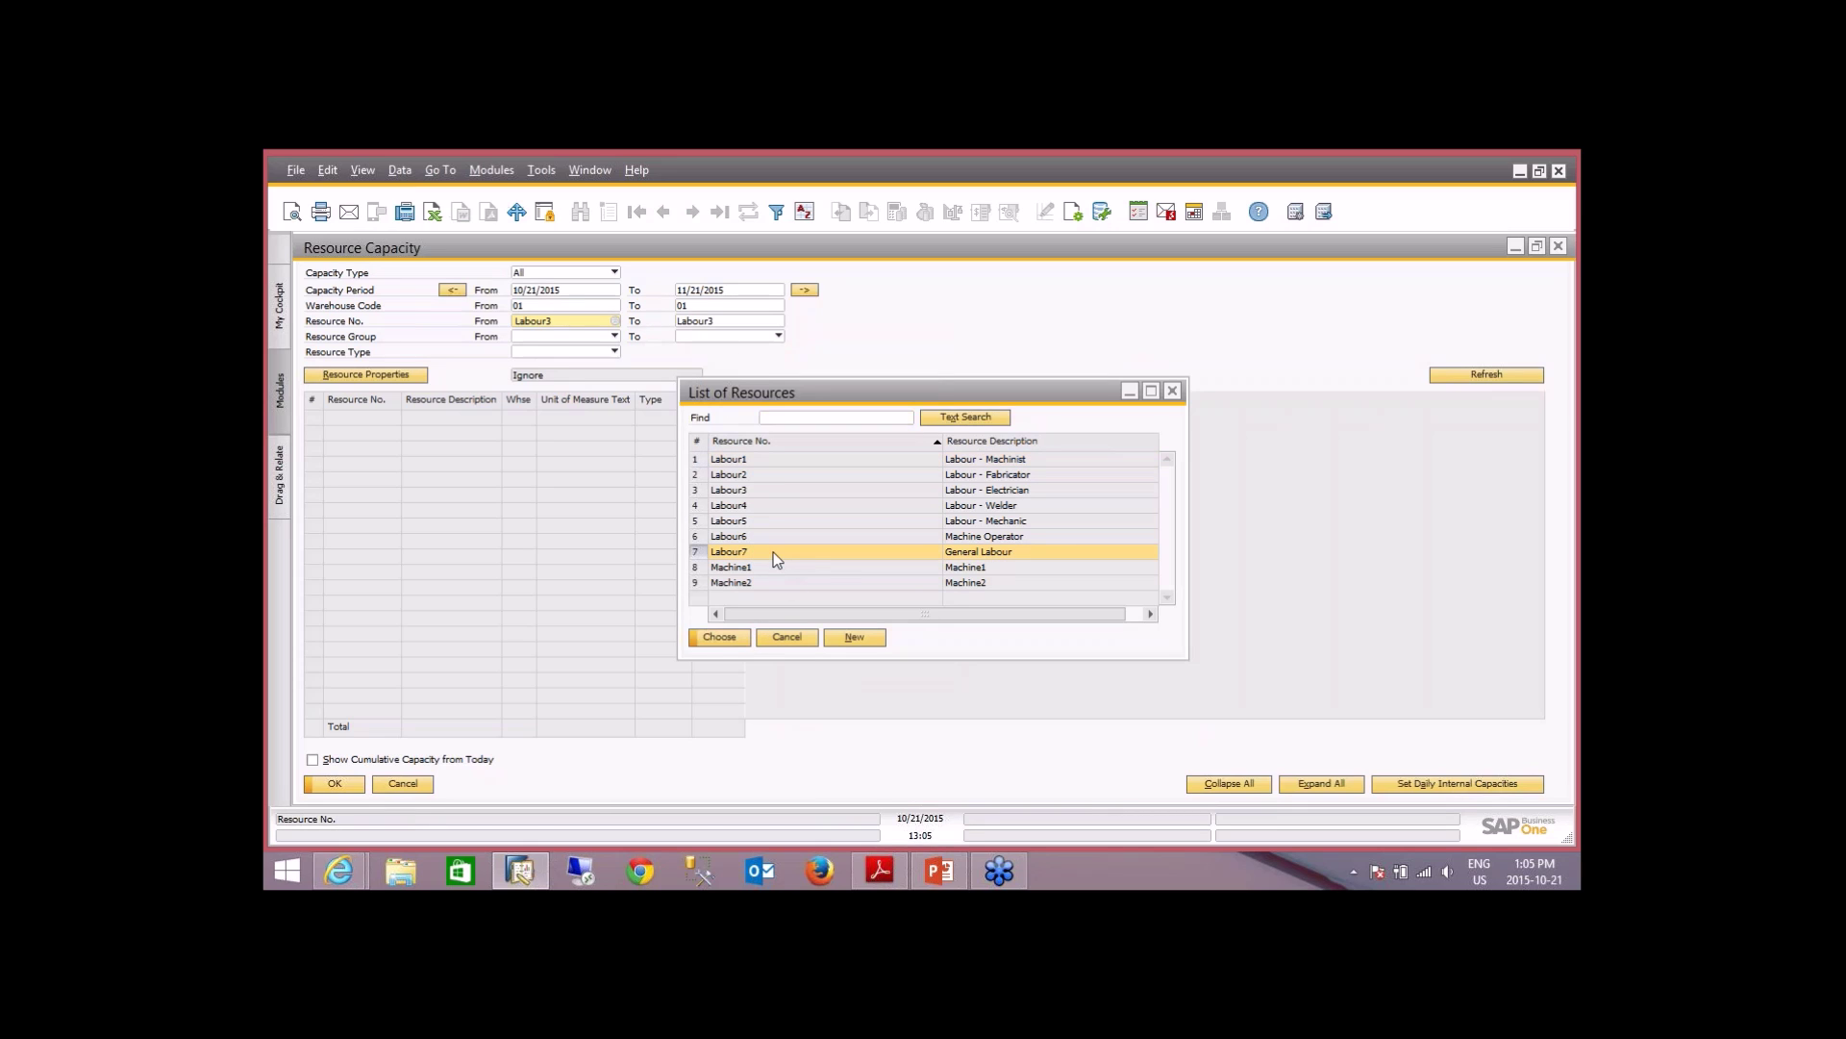
{"action": "double_click", "coordinate": [774, 552]}
{"action": "key", "text": "Tab"}
{"action": "left_click", "coordinate": [781, 321]}
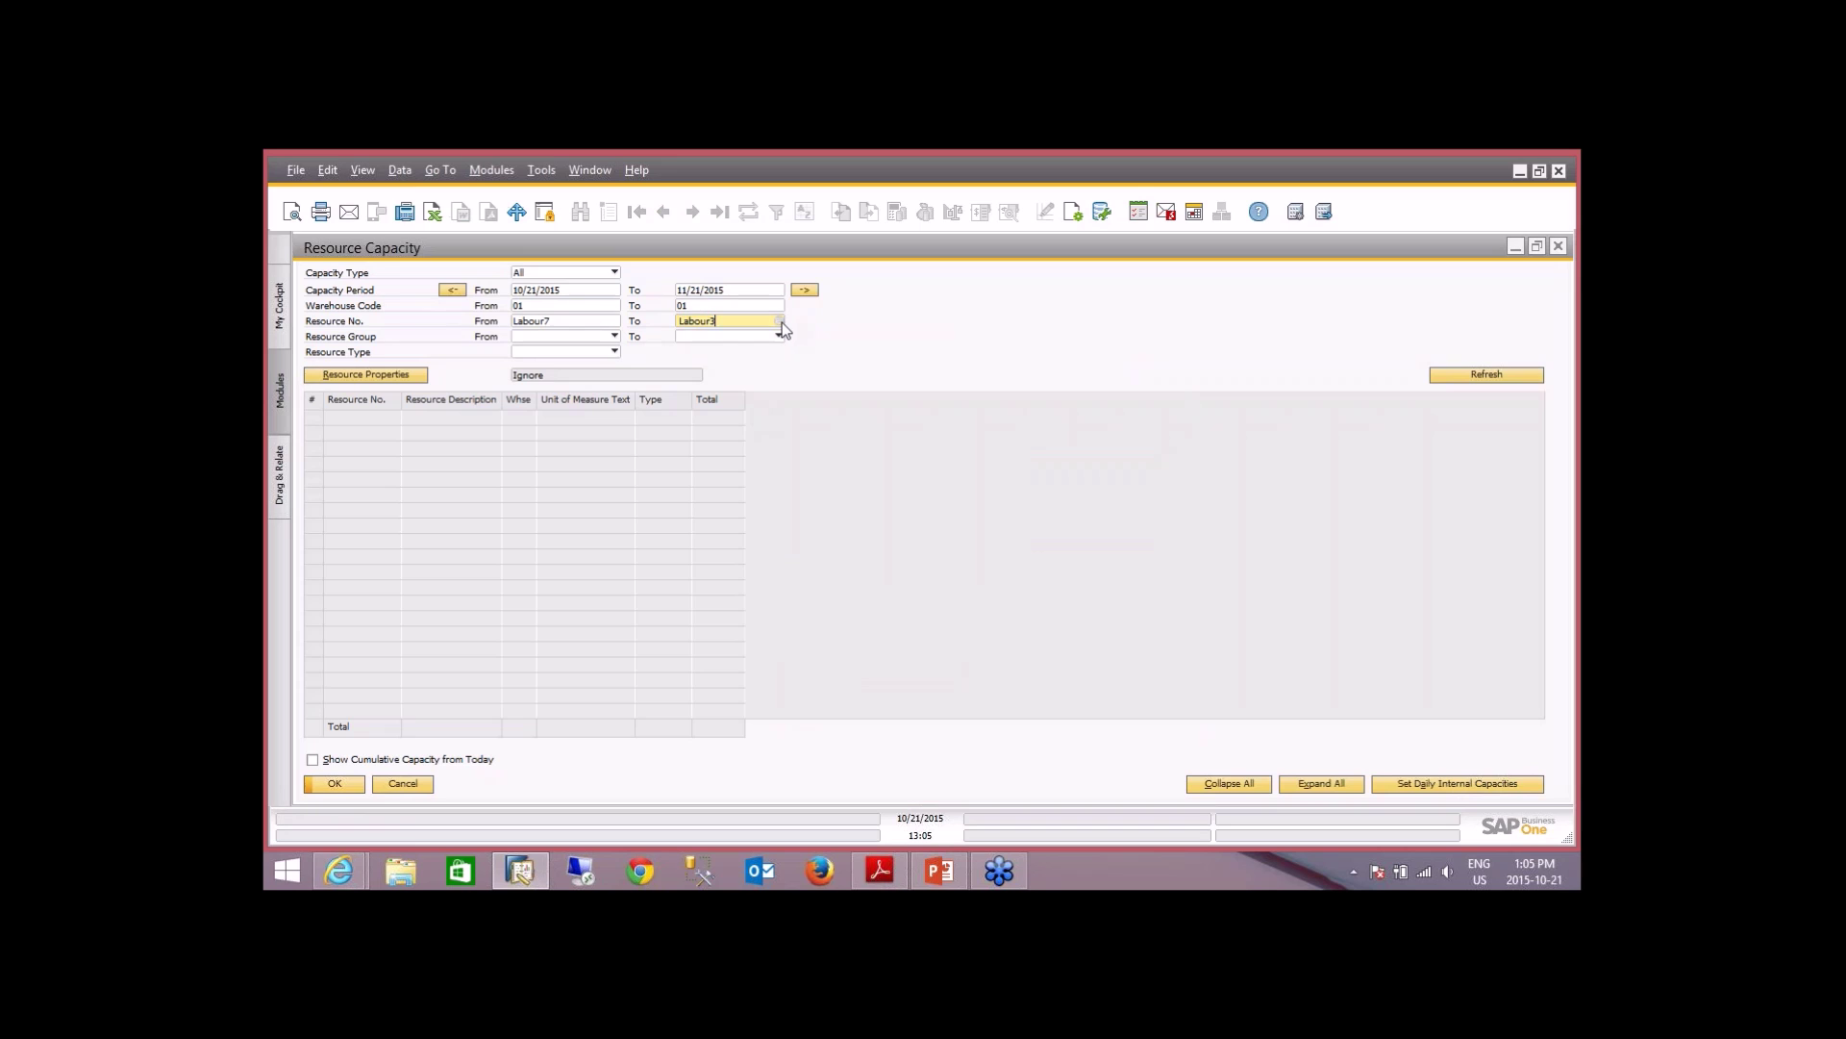
{"action": "double_click", "coordinate": [744, 553]}
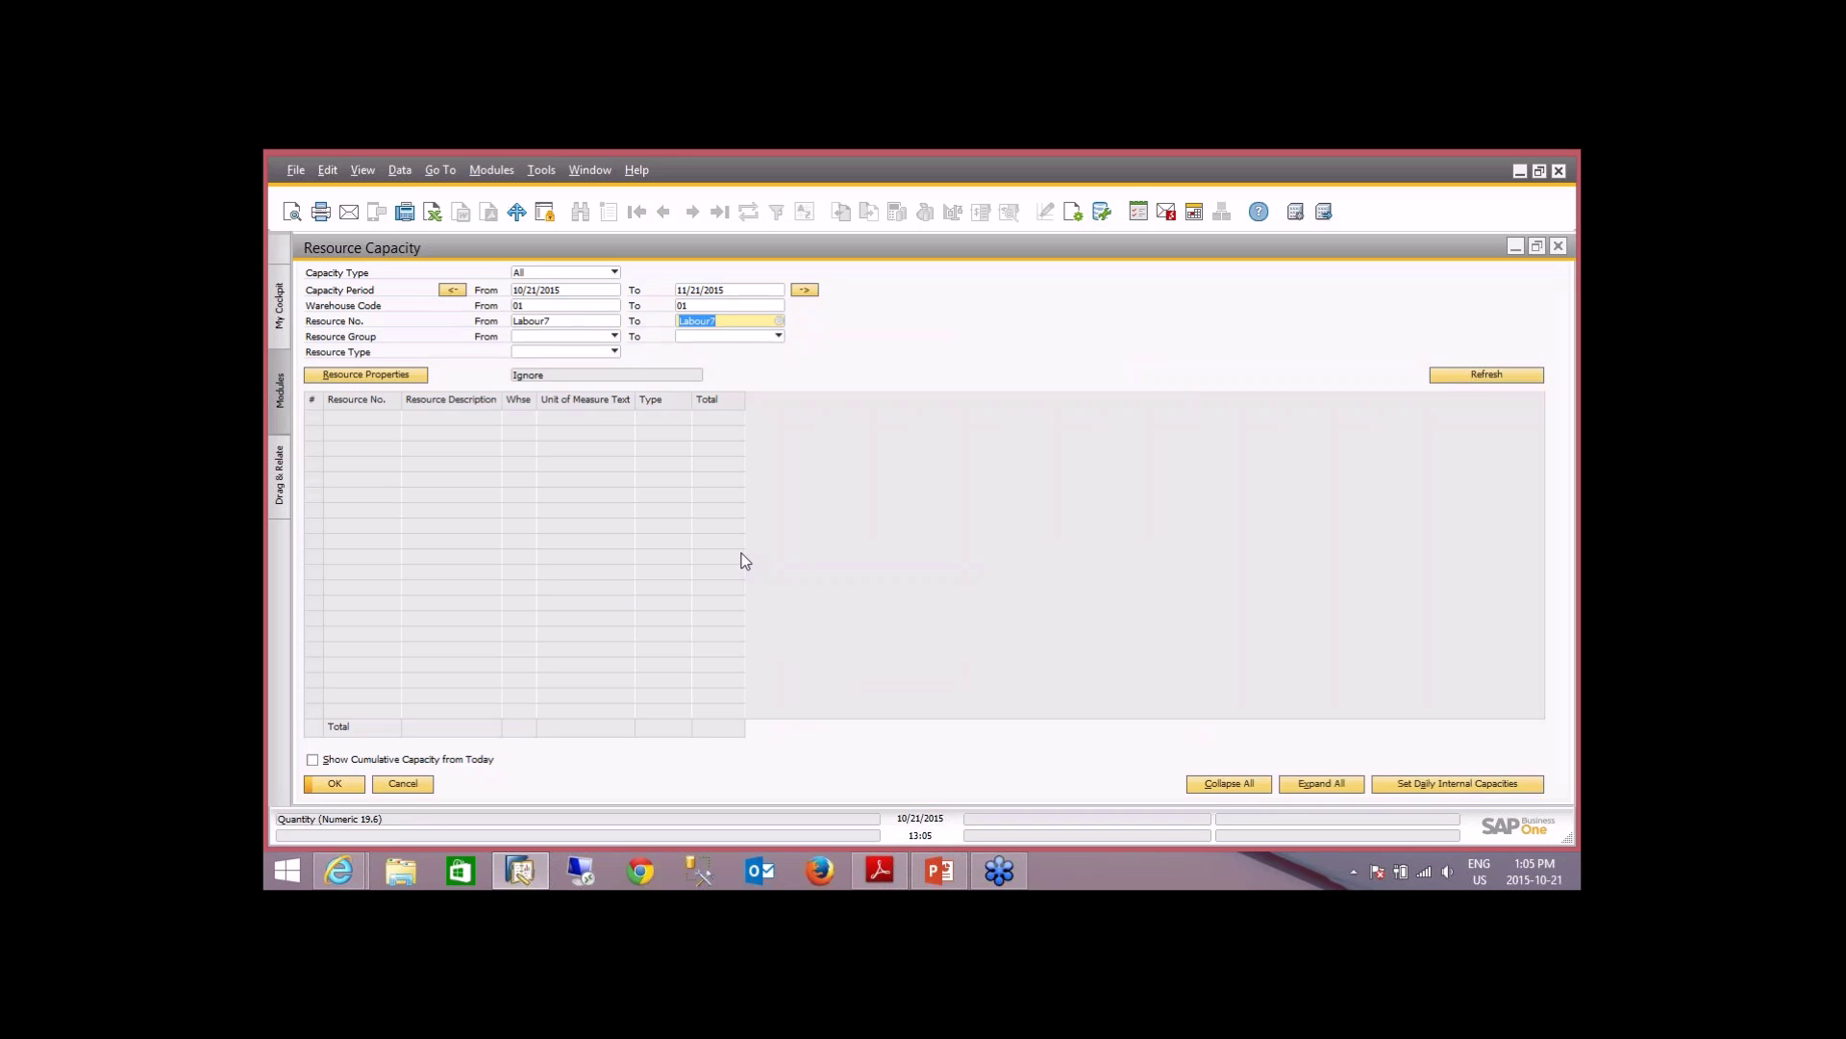
{"action": "left_click", "coordinate": [1451, 374]}
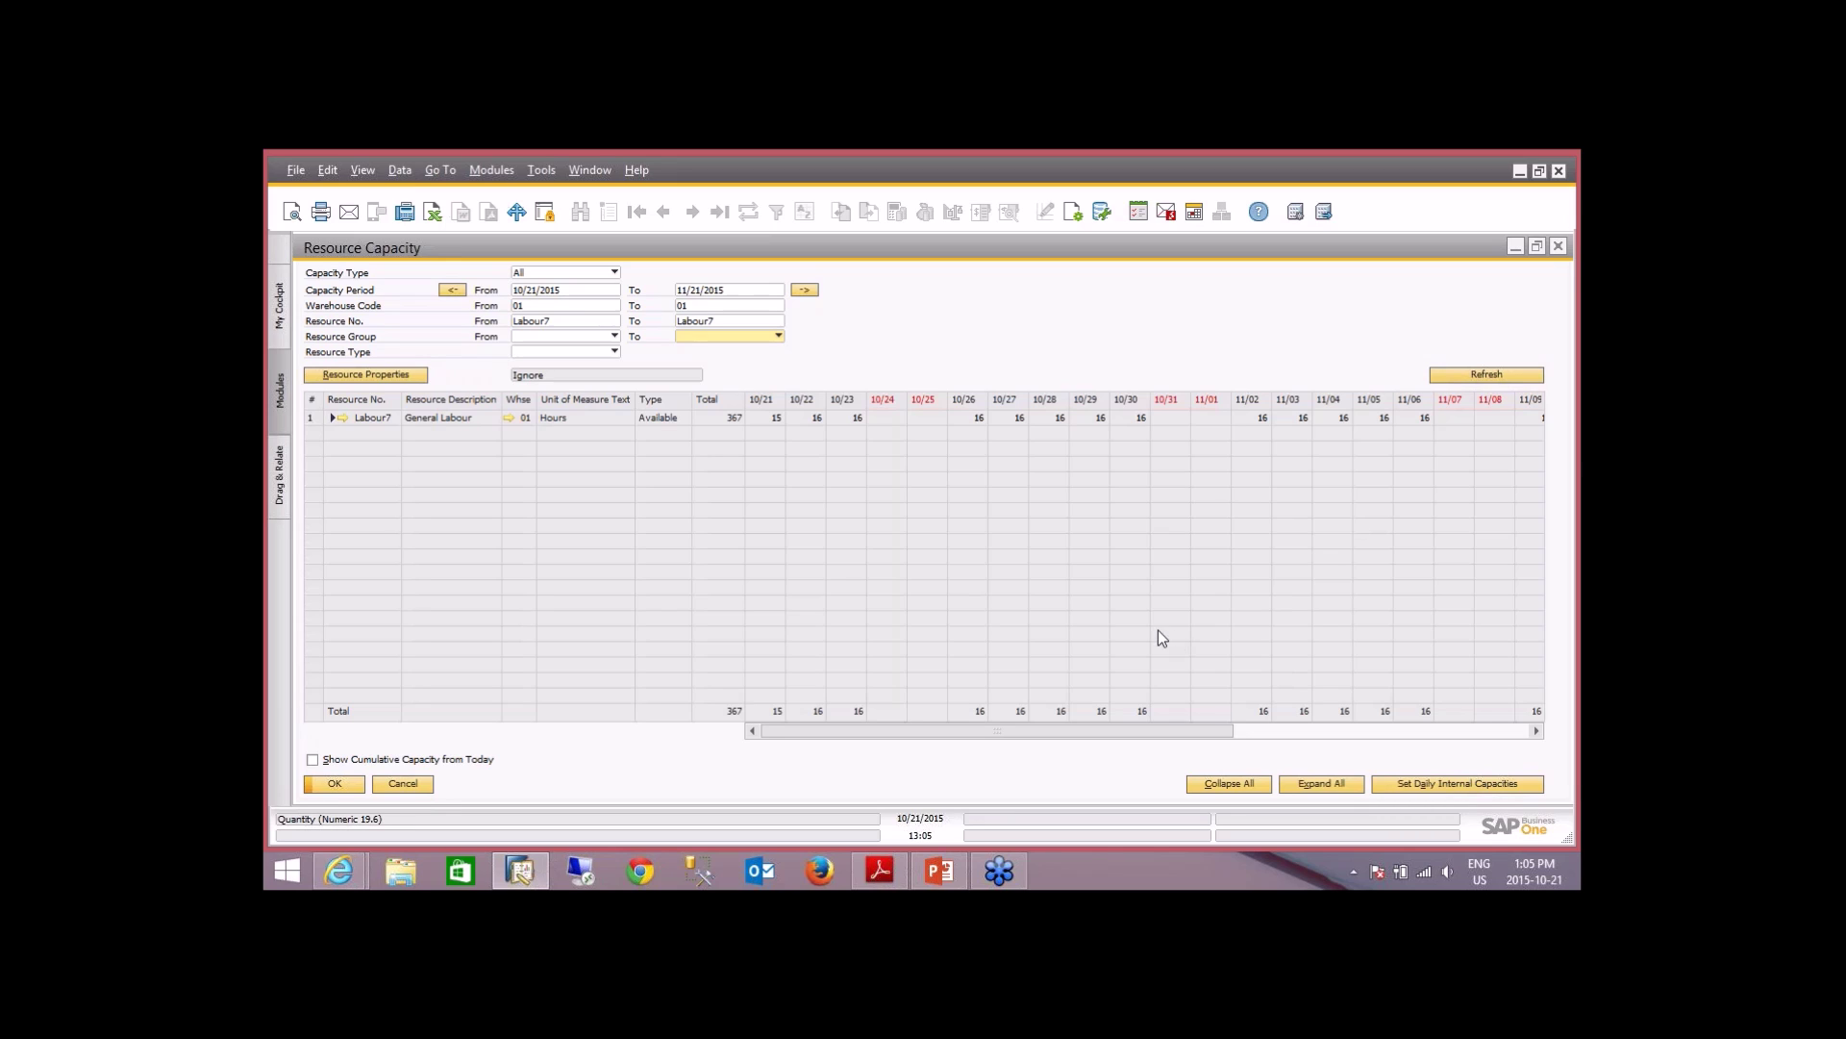
- Expand Labour7's capacity by type, inspect the source of the capacity consumed on 10/21, and close the report
{"action": "left_click", "coordinate": [332, 417]}
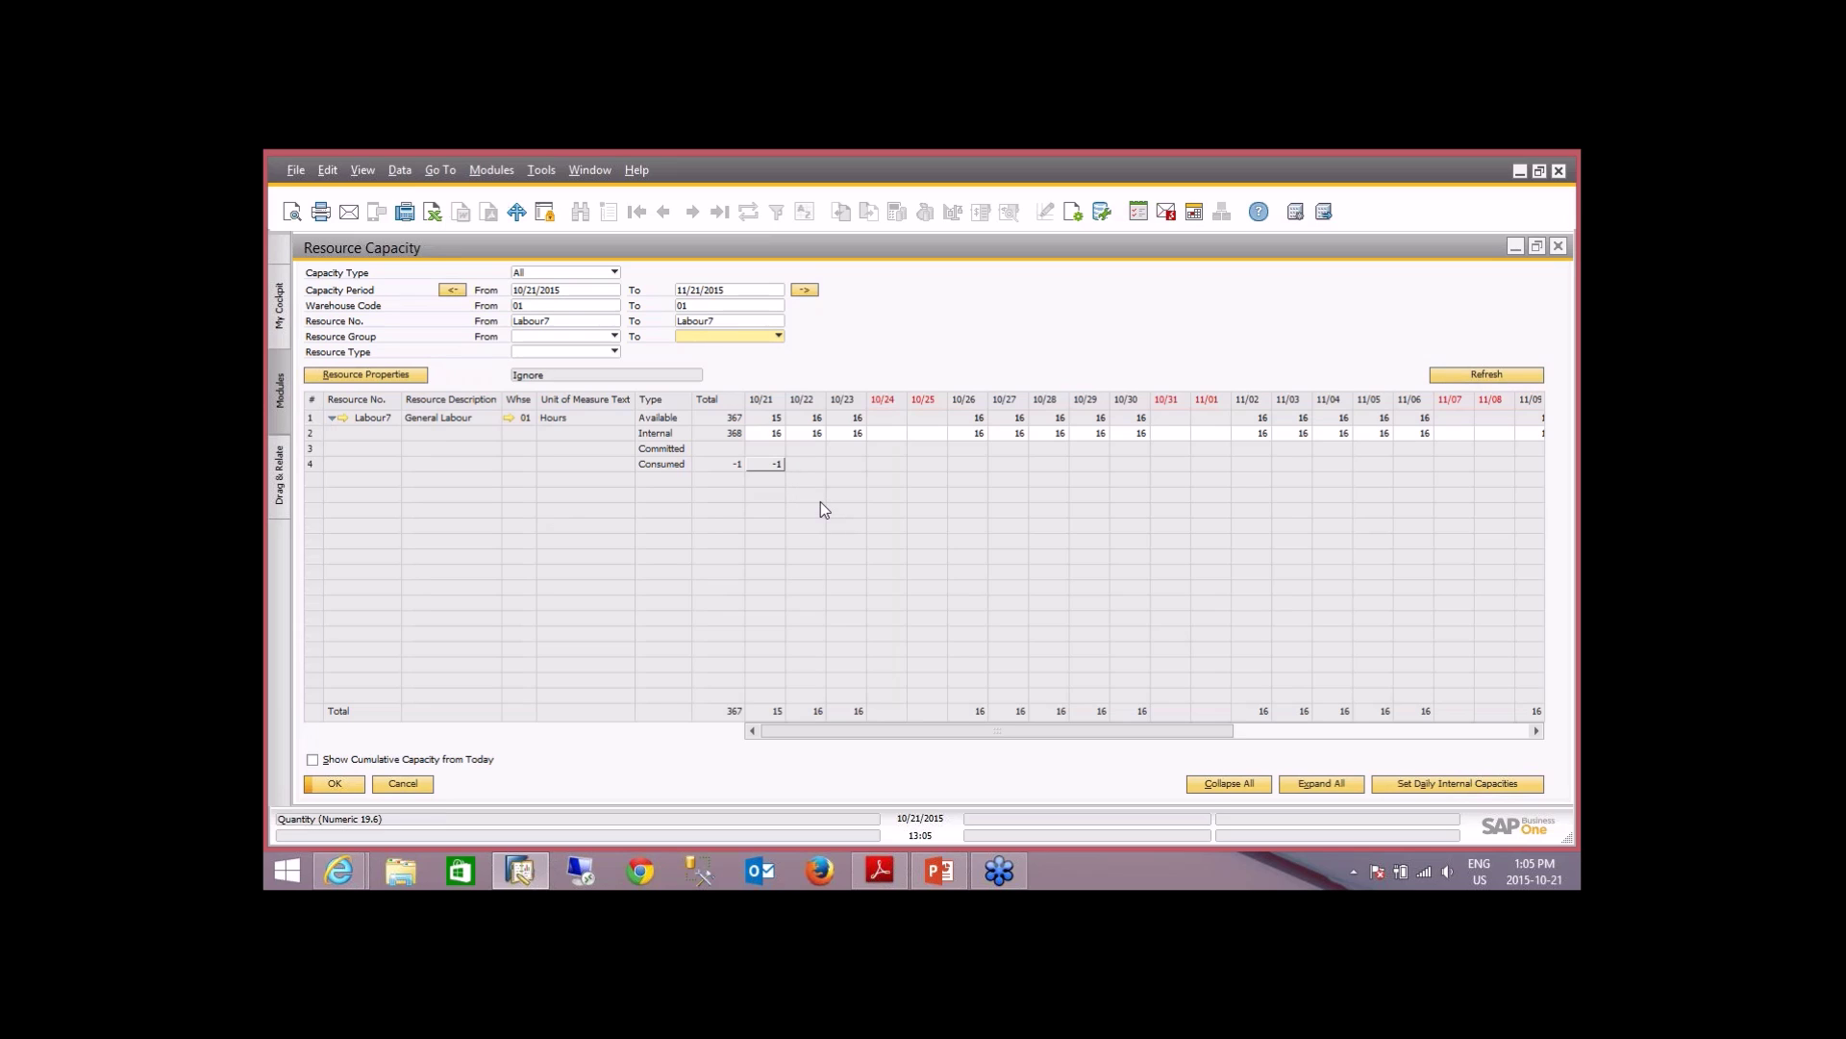
{"action": "double_click", "coordinate": [766, 465]}
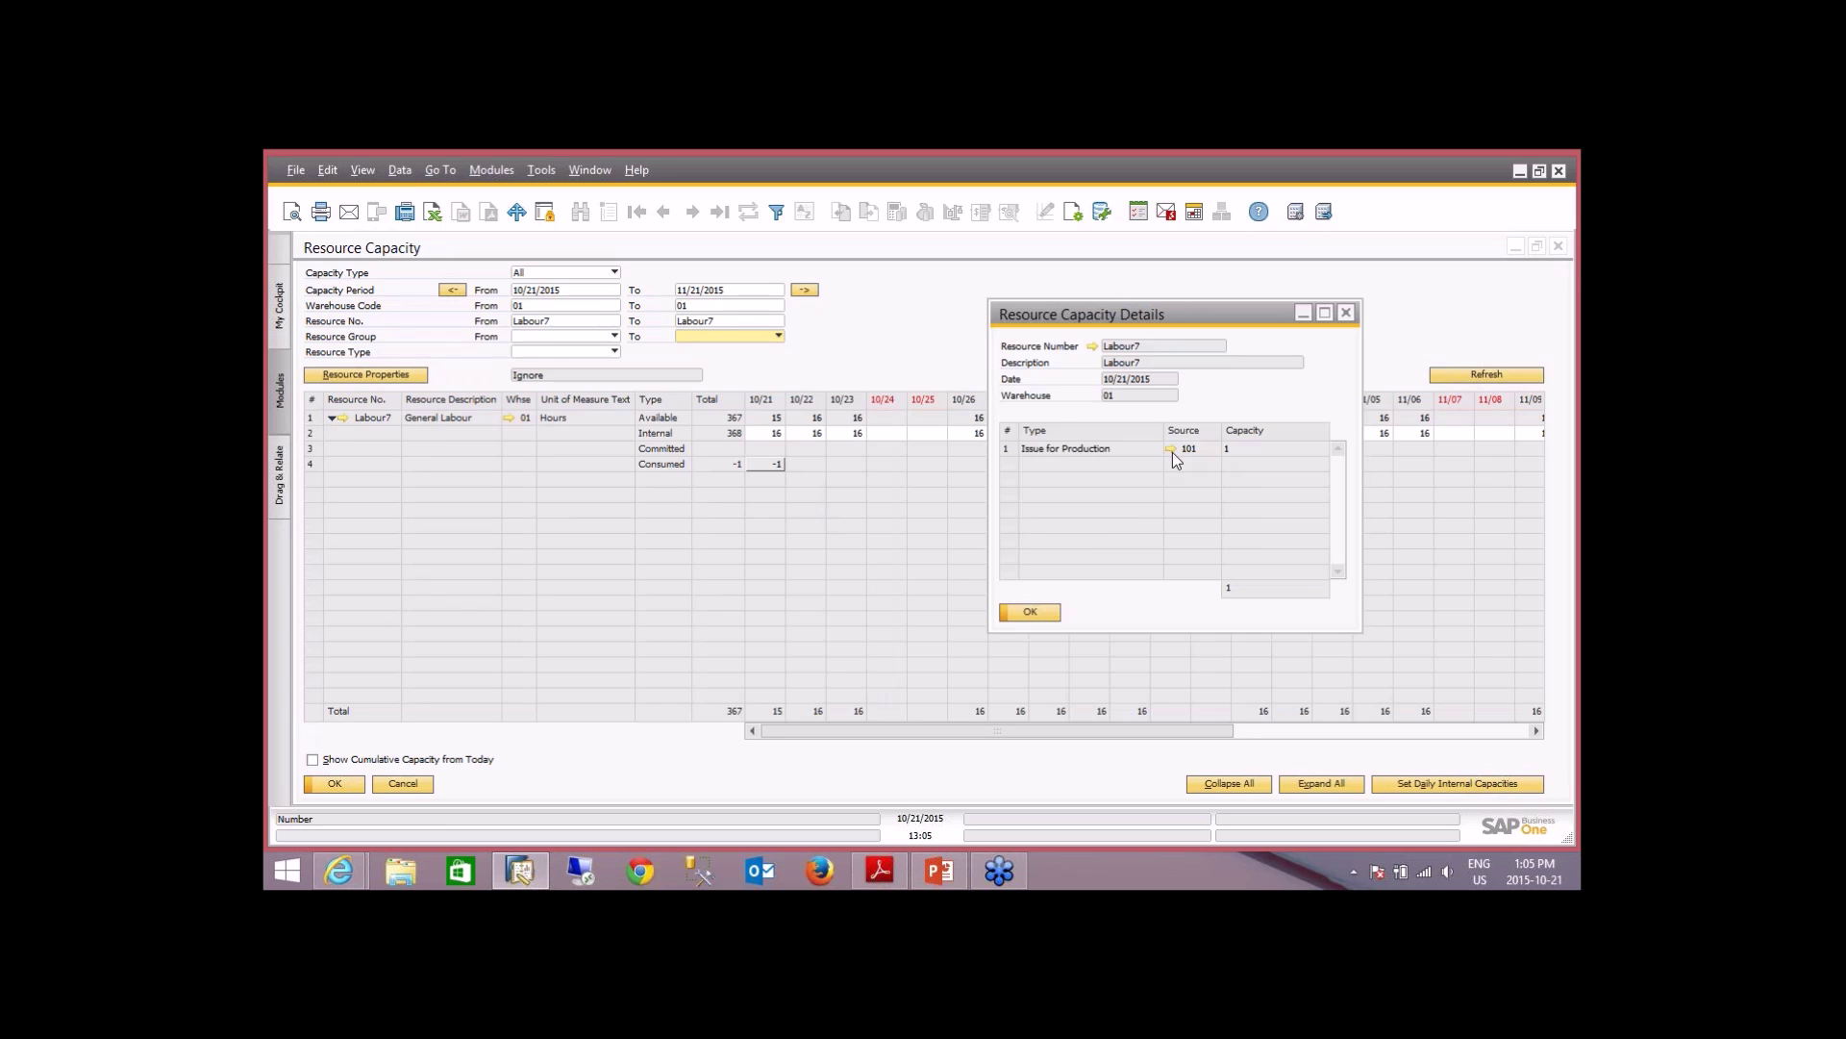
{"action": "left_click", "coordinate": [1030, 613]}
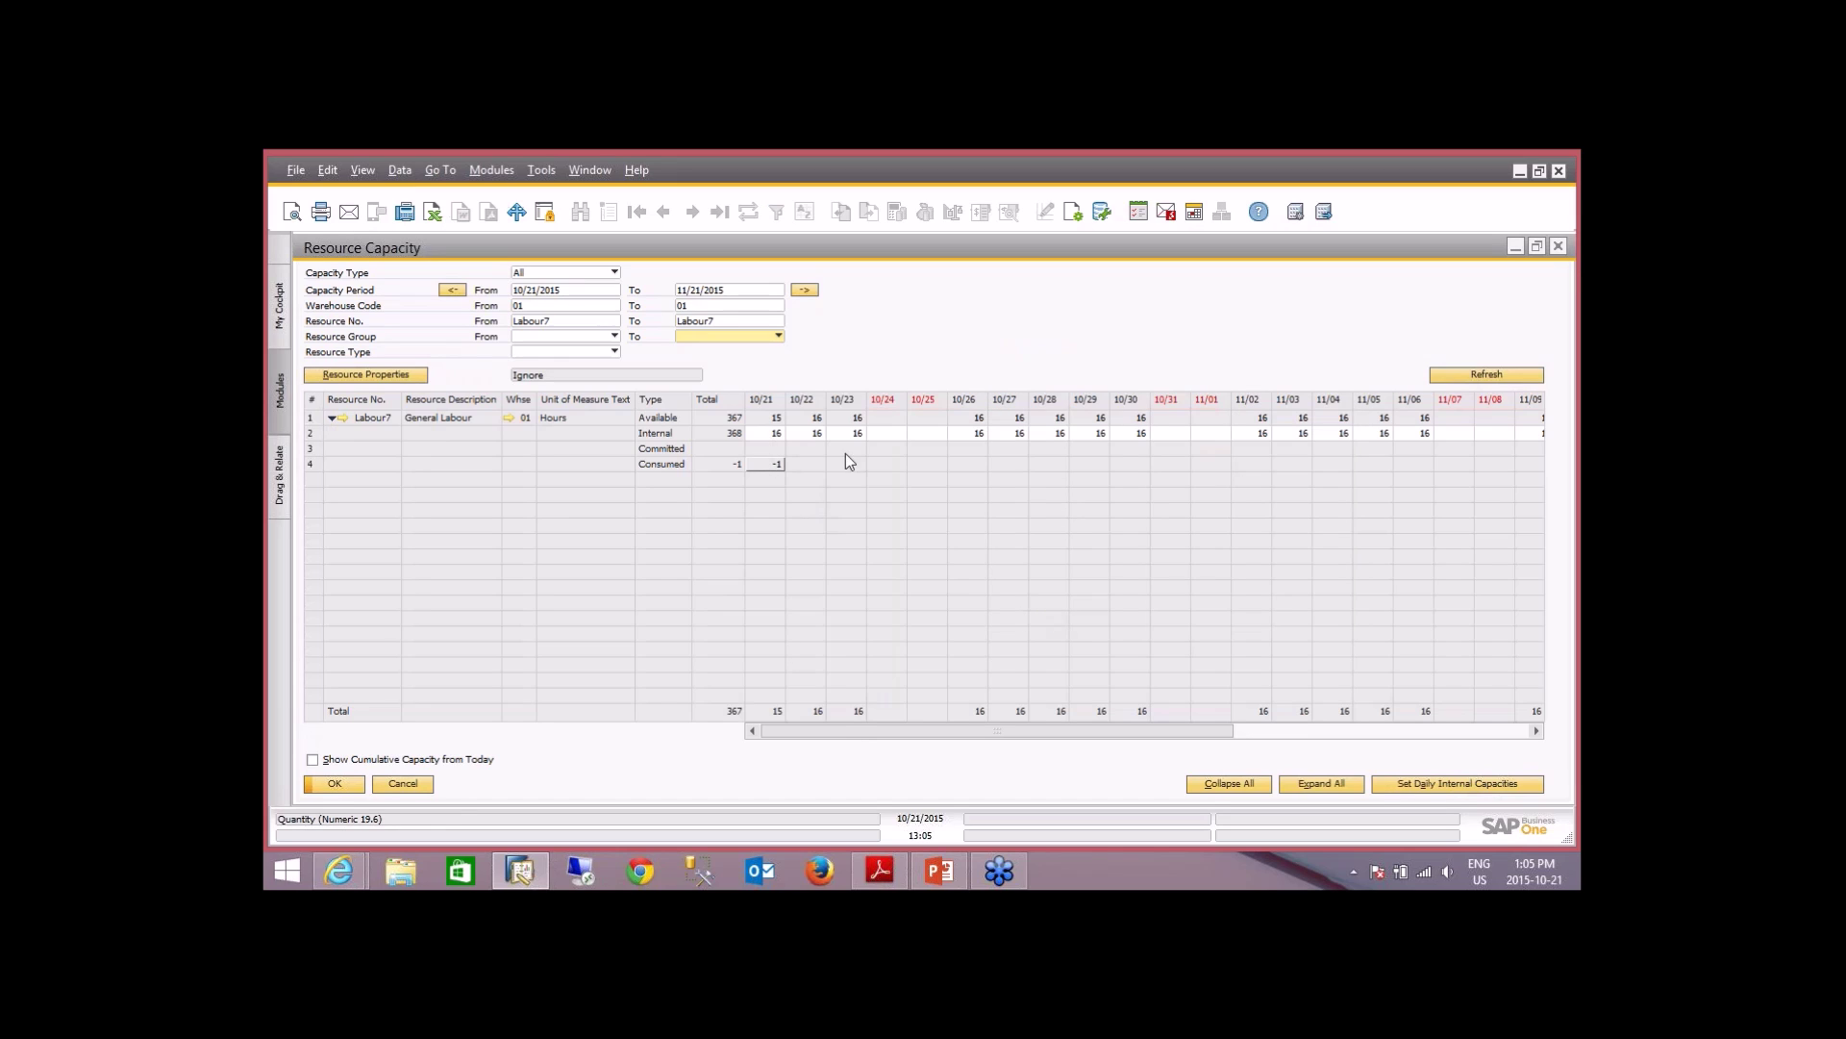
{"action": "left_click_drag", "start_coordinate": [819, 733], "coordinate": [750, 762]}
{"action": "left_click", "coordinate": [404, 784]}
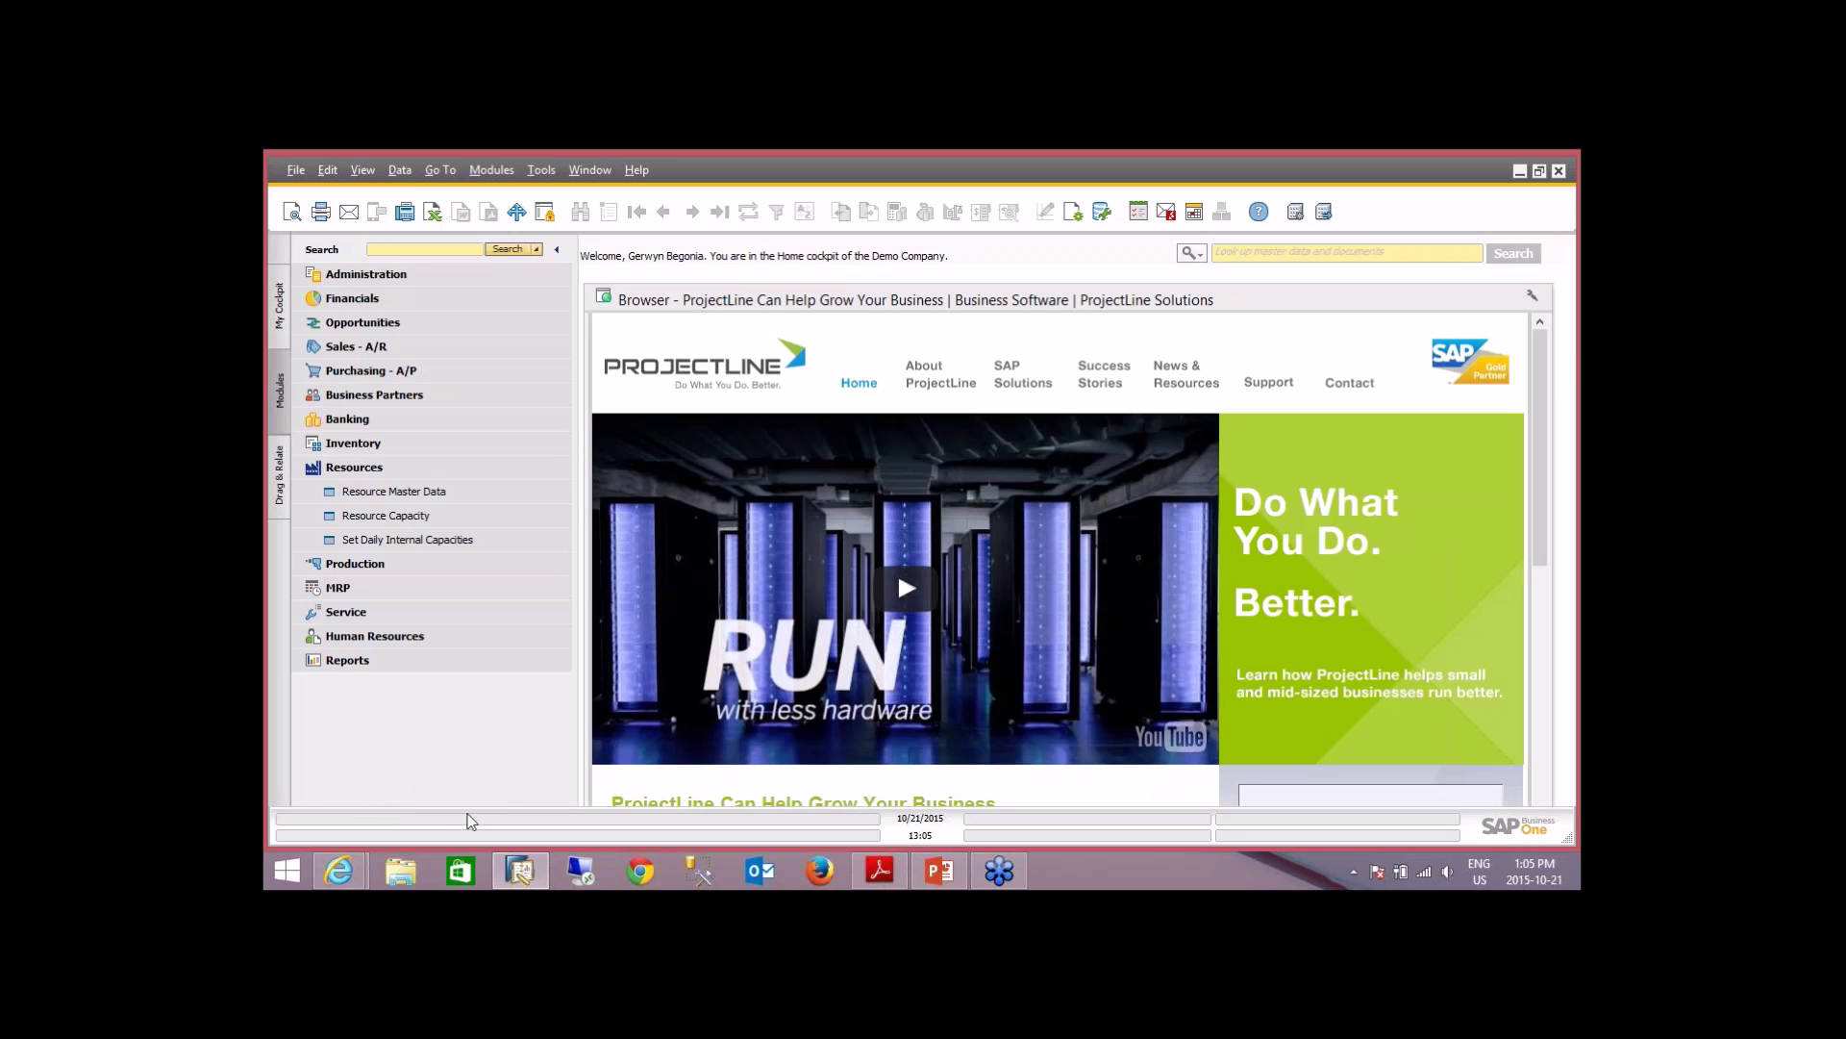
- Open the most recent production order, the one for the custom trailer
{"action": "left_click", "coordinate": [356, 470]}
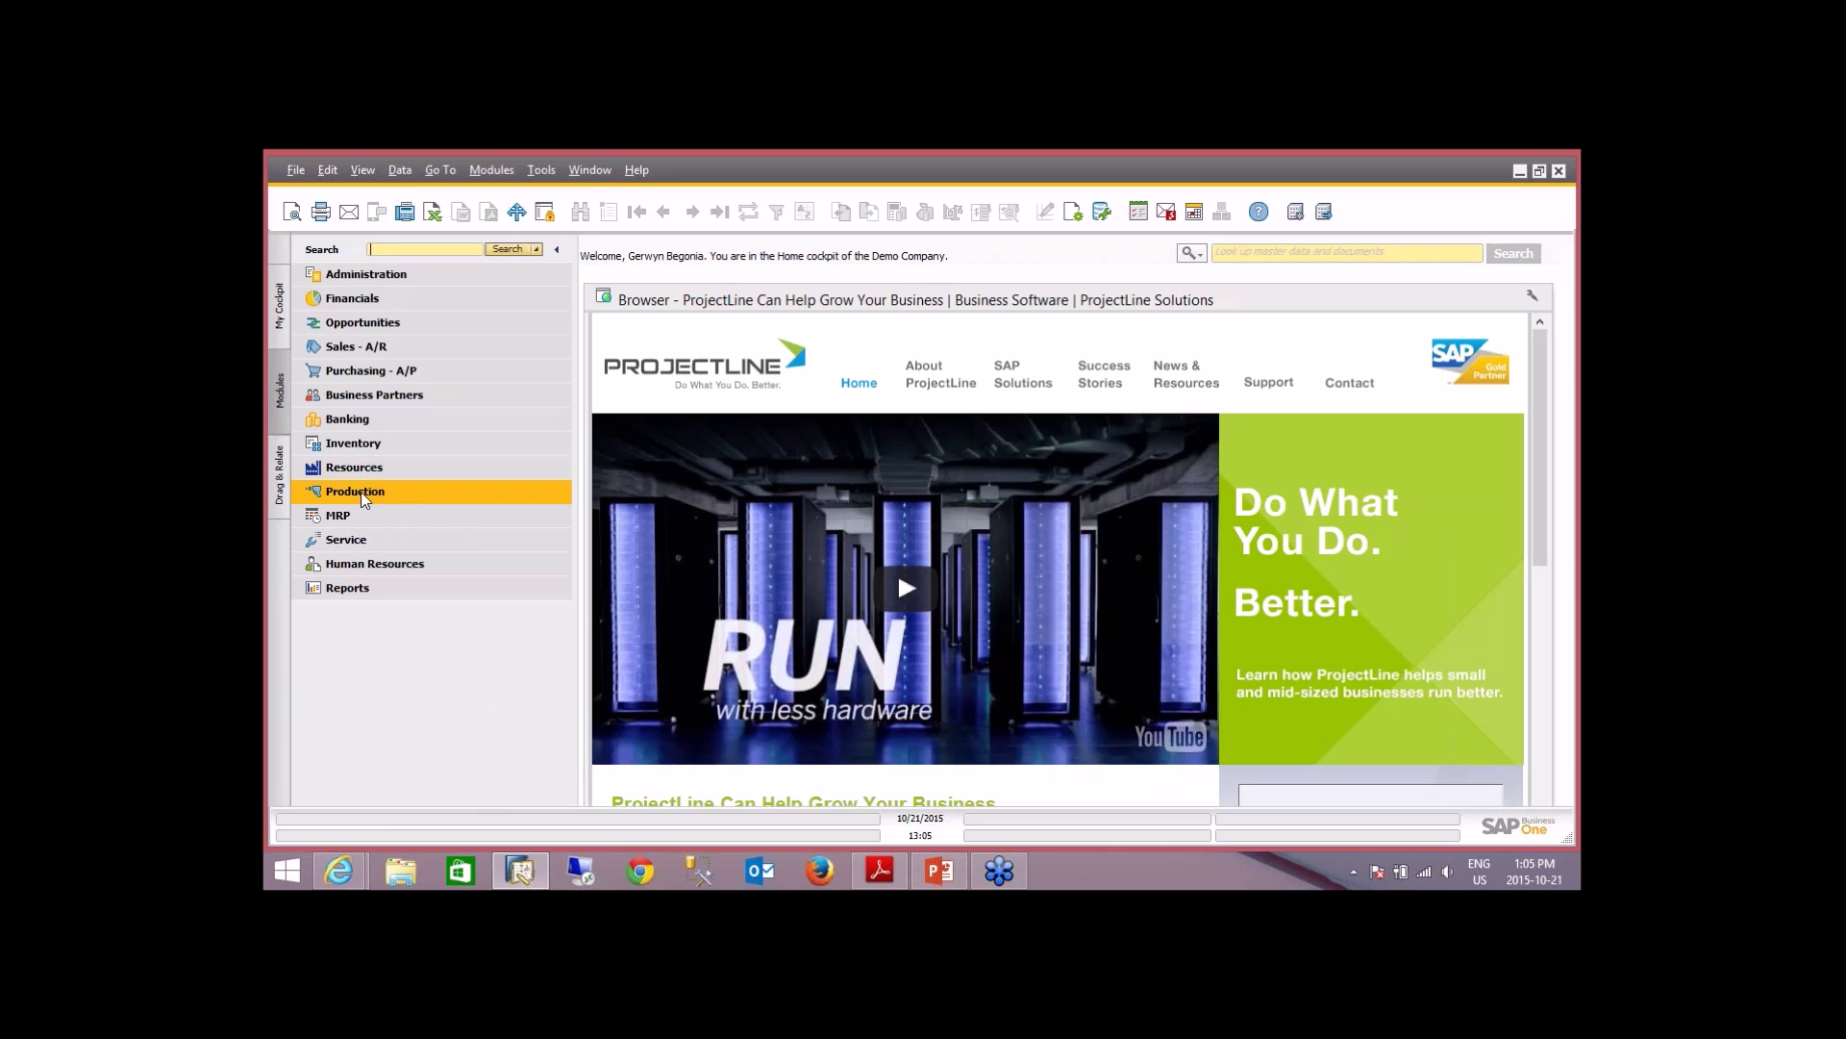
{"action": "left_click", "coordinate": [360, 492]}
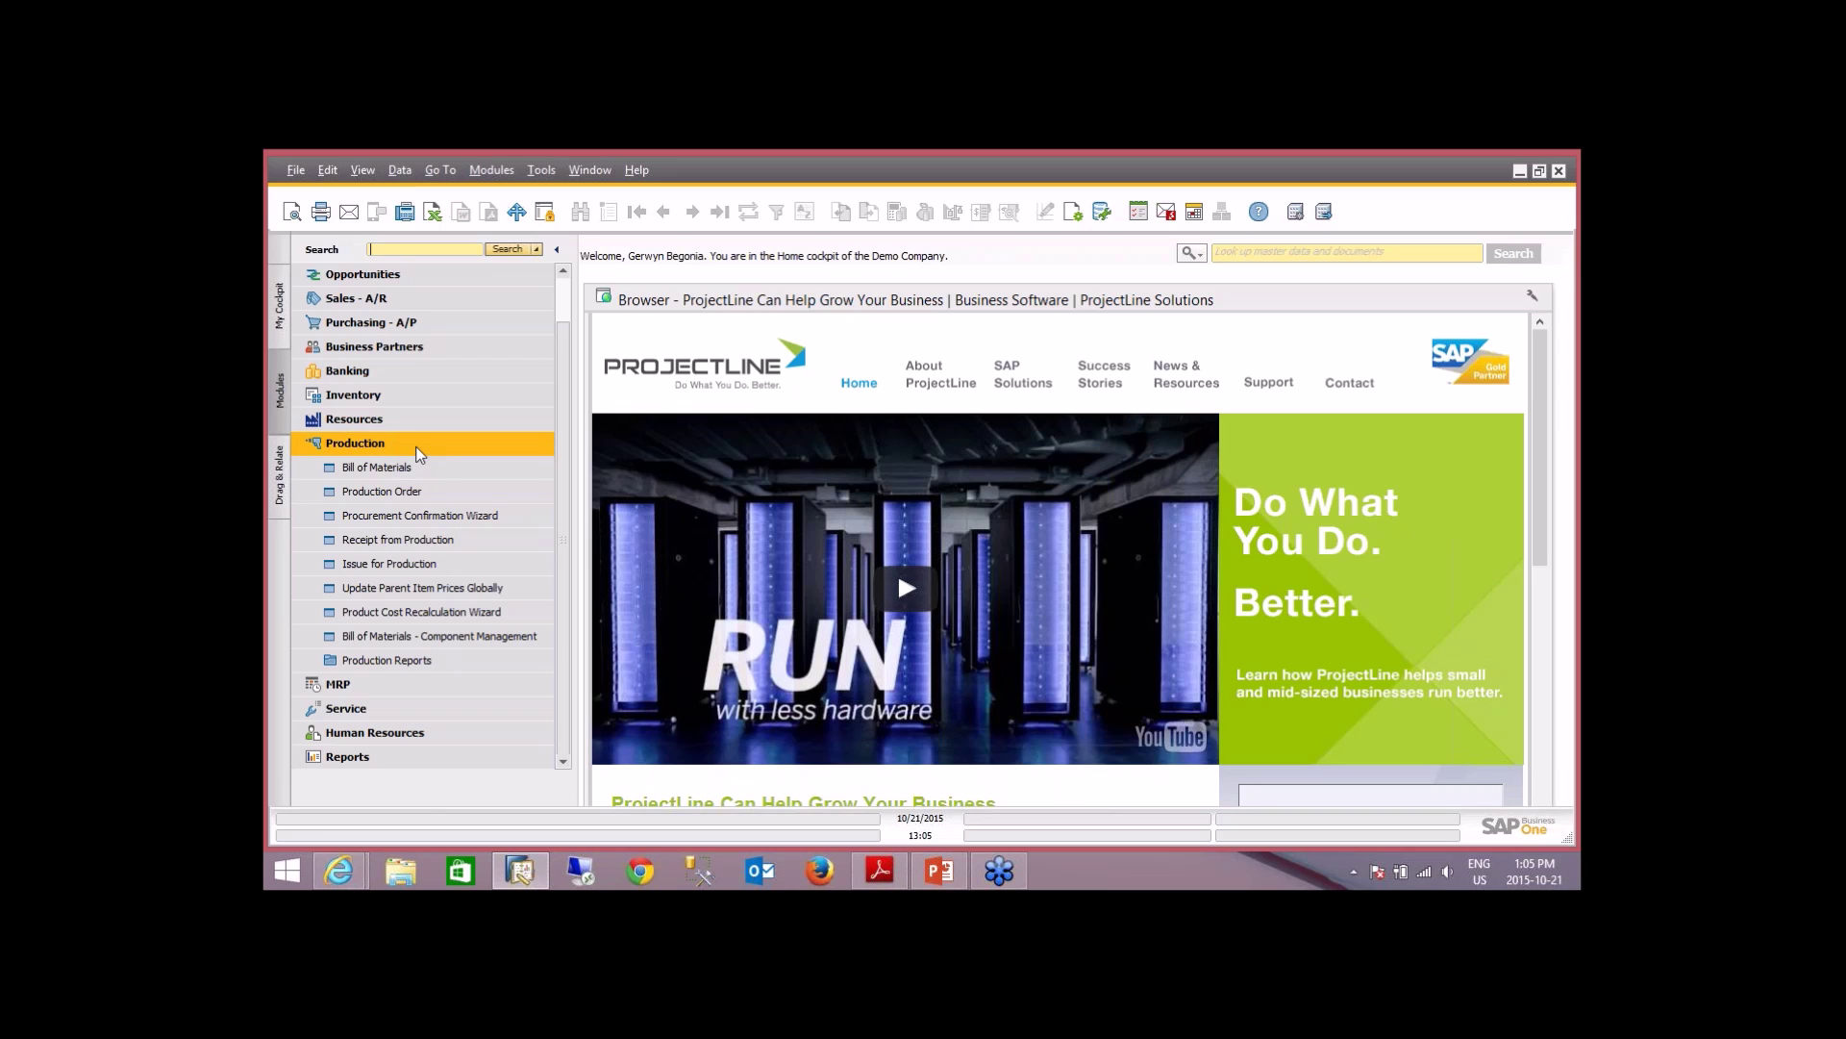
{"action": "left_click", "coordinate": [460, 497]}
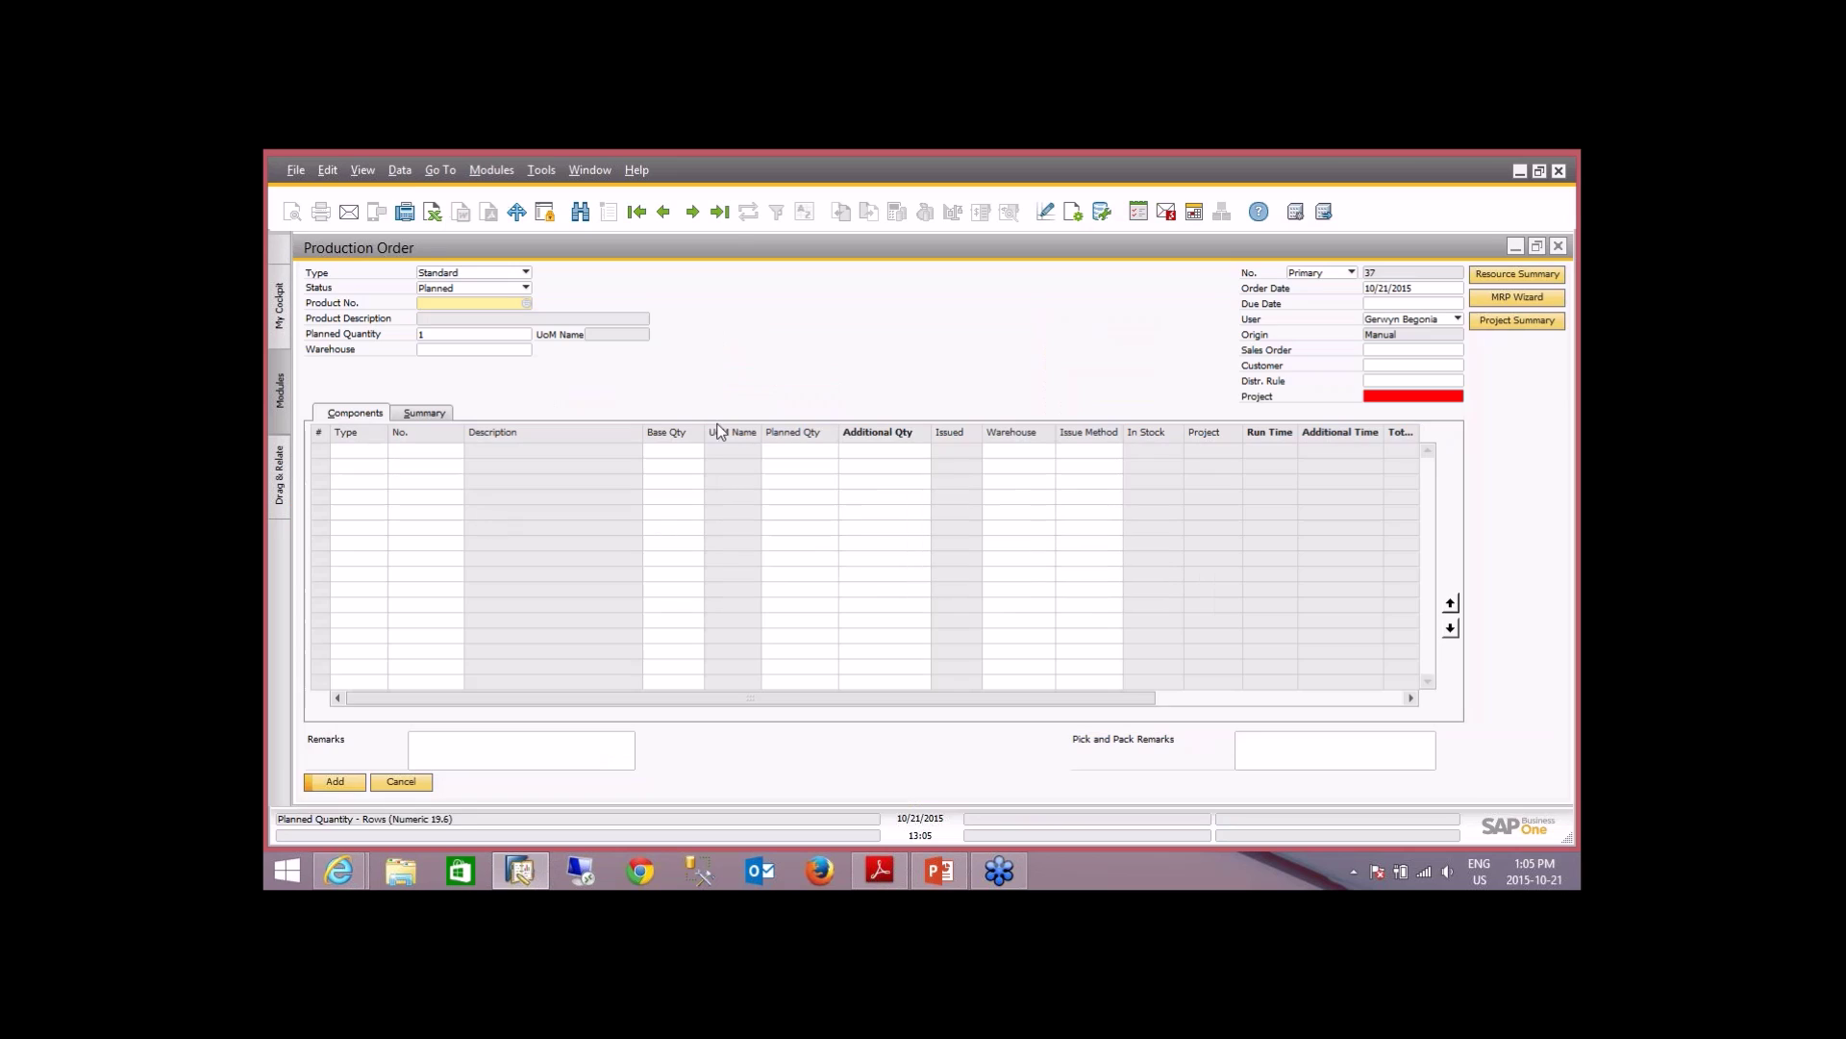
{"action": "left_click", "coordinate": [719, 212]}
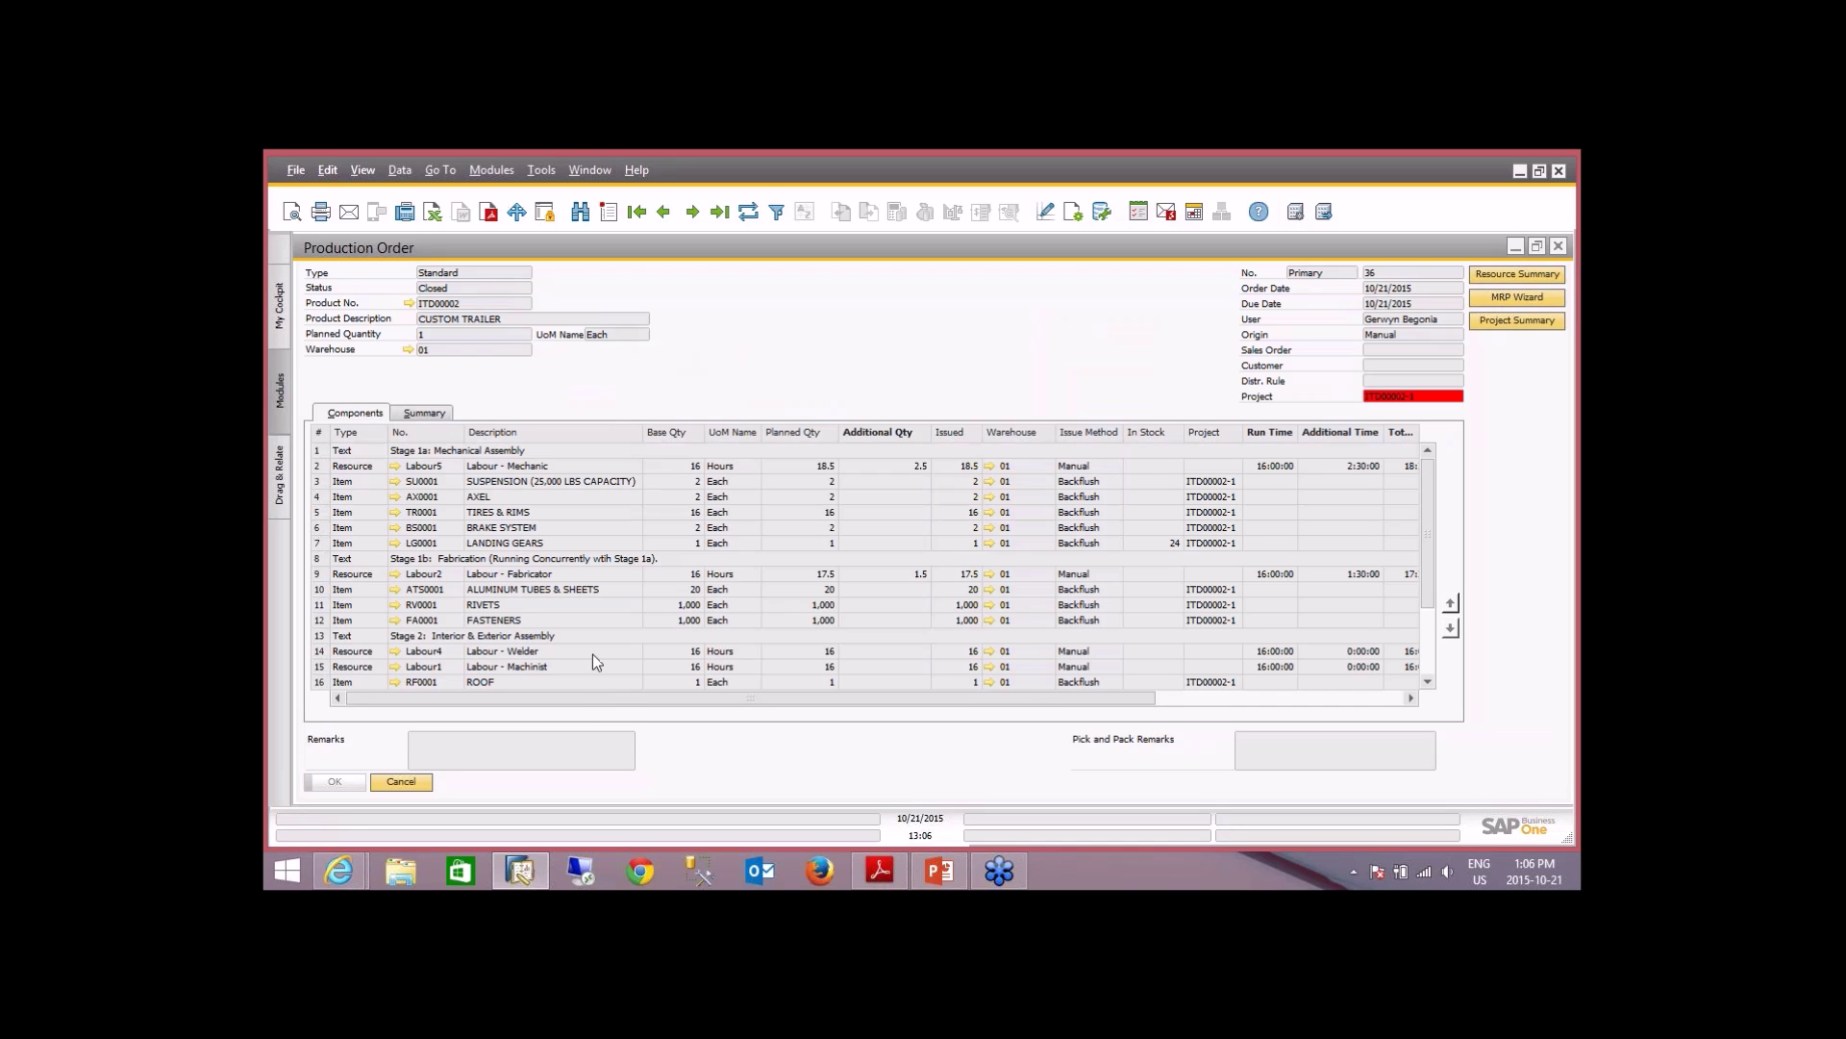
- Switch to Internet Explorer, browse the topics of ProjectLine's video tutorials site, and return to SAP Business One
{"action": "mouse_move", "coordinate": [337, 886]}
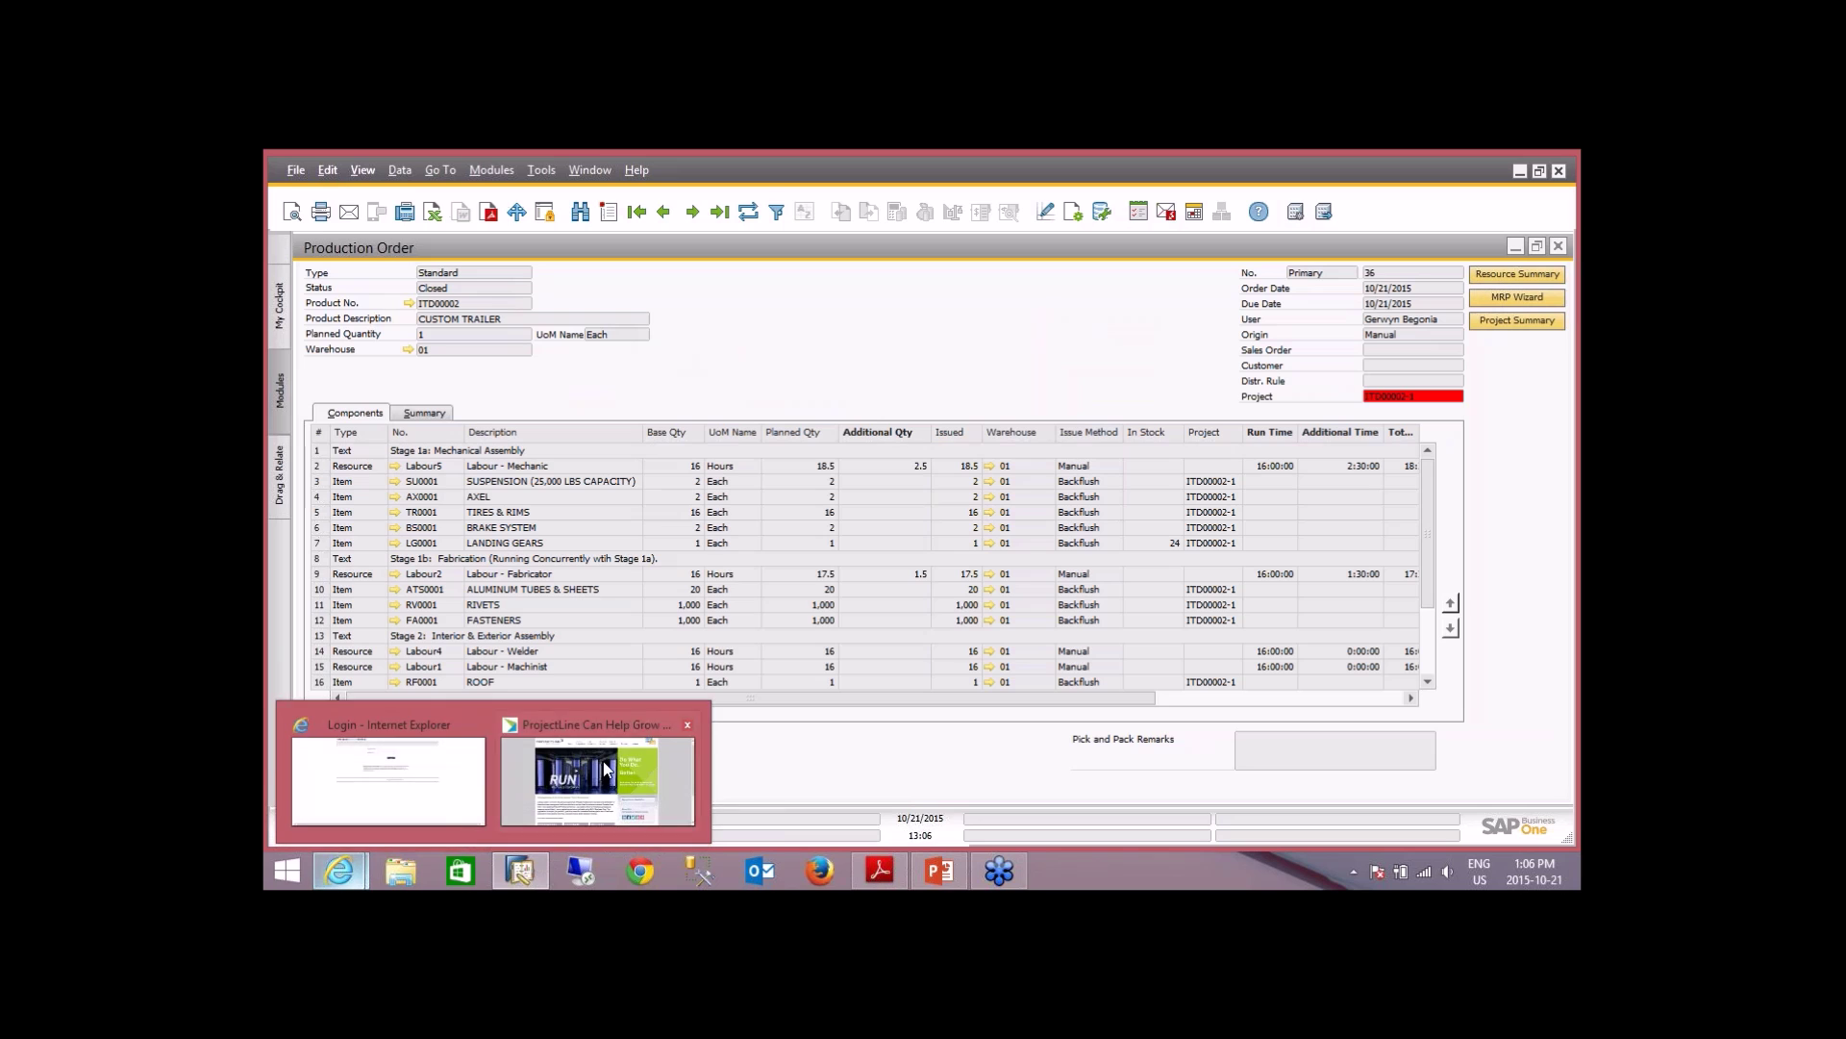
{"action": "left_click", "coordinate": [563, 769]}
{"action": "scroll", "coordinate": [938, 612], "scroll_direction": "down", "scroll_amount": 3}
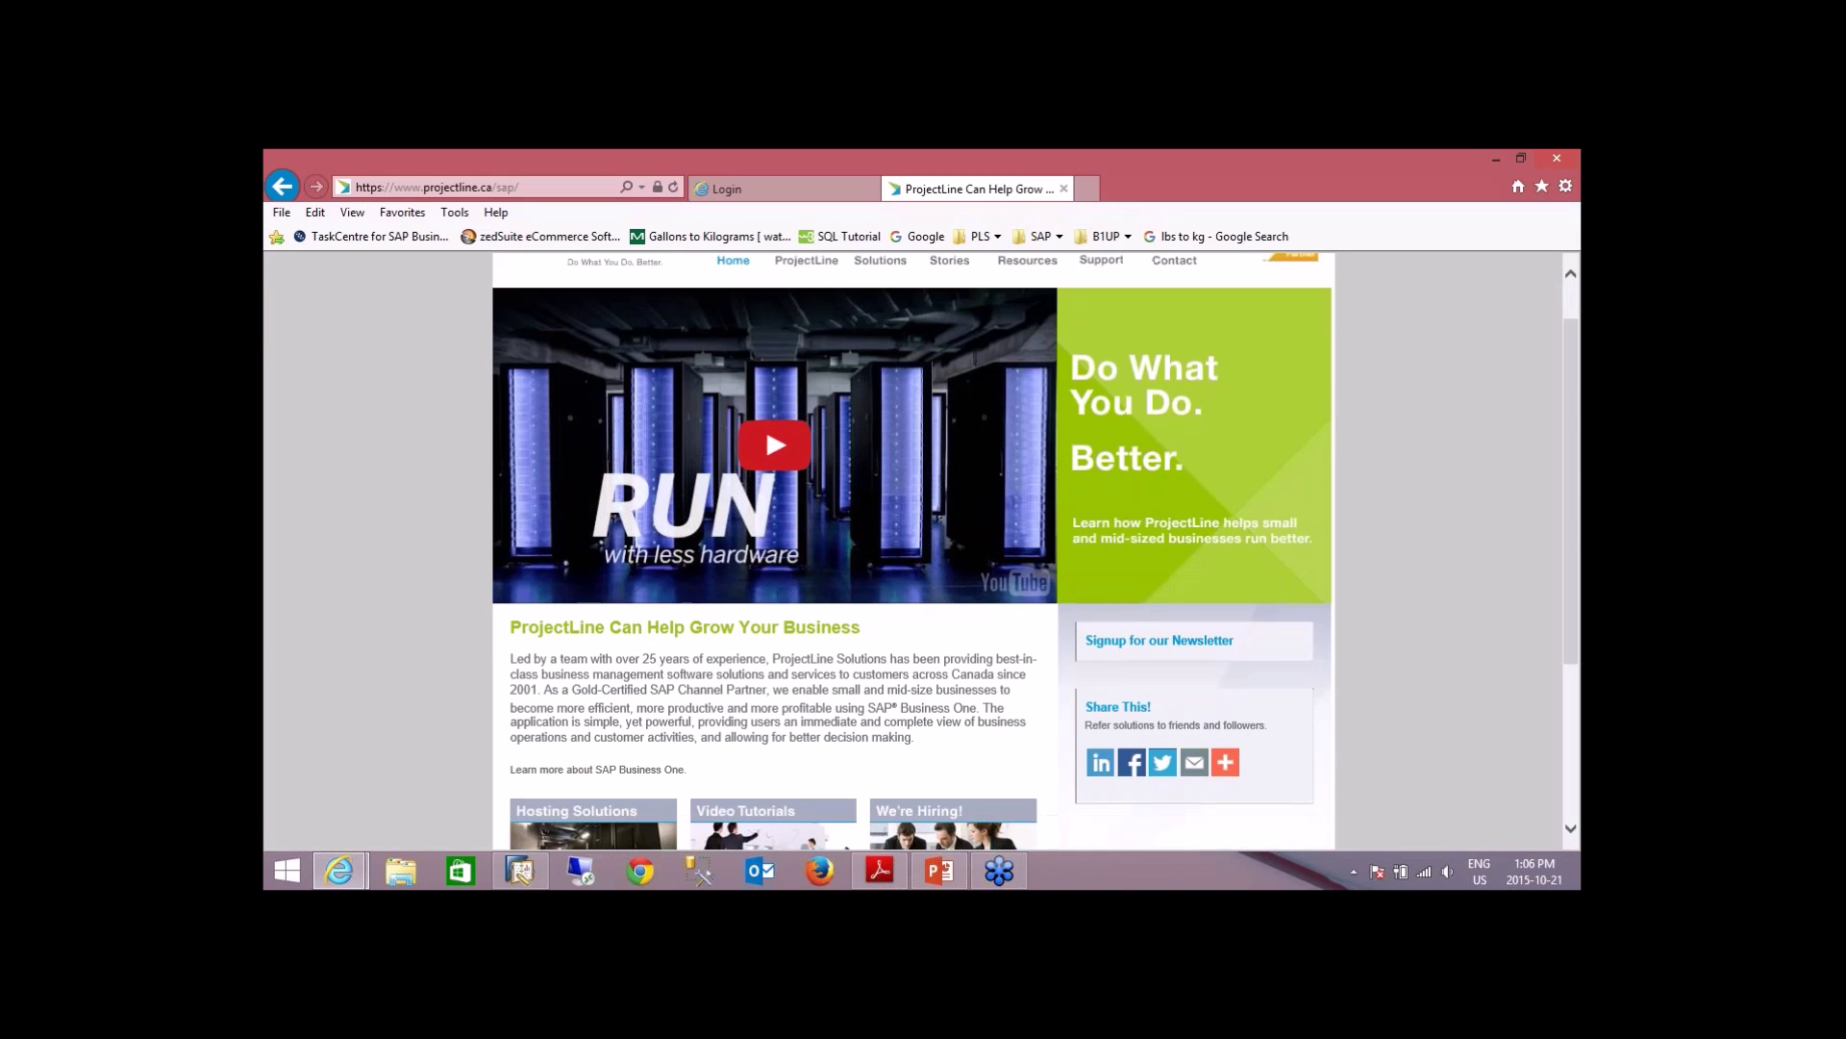
{"action": "left_click", "coordinate": [777, 575]}
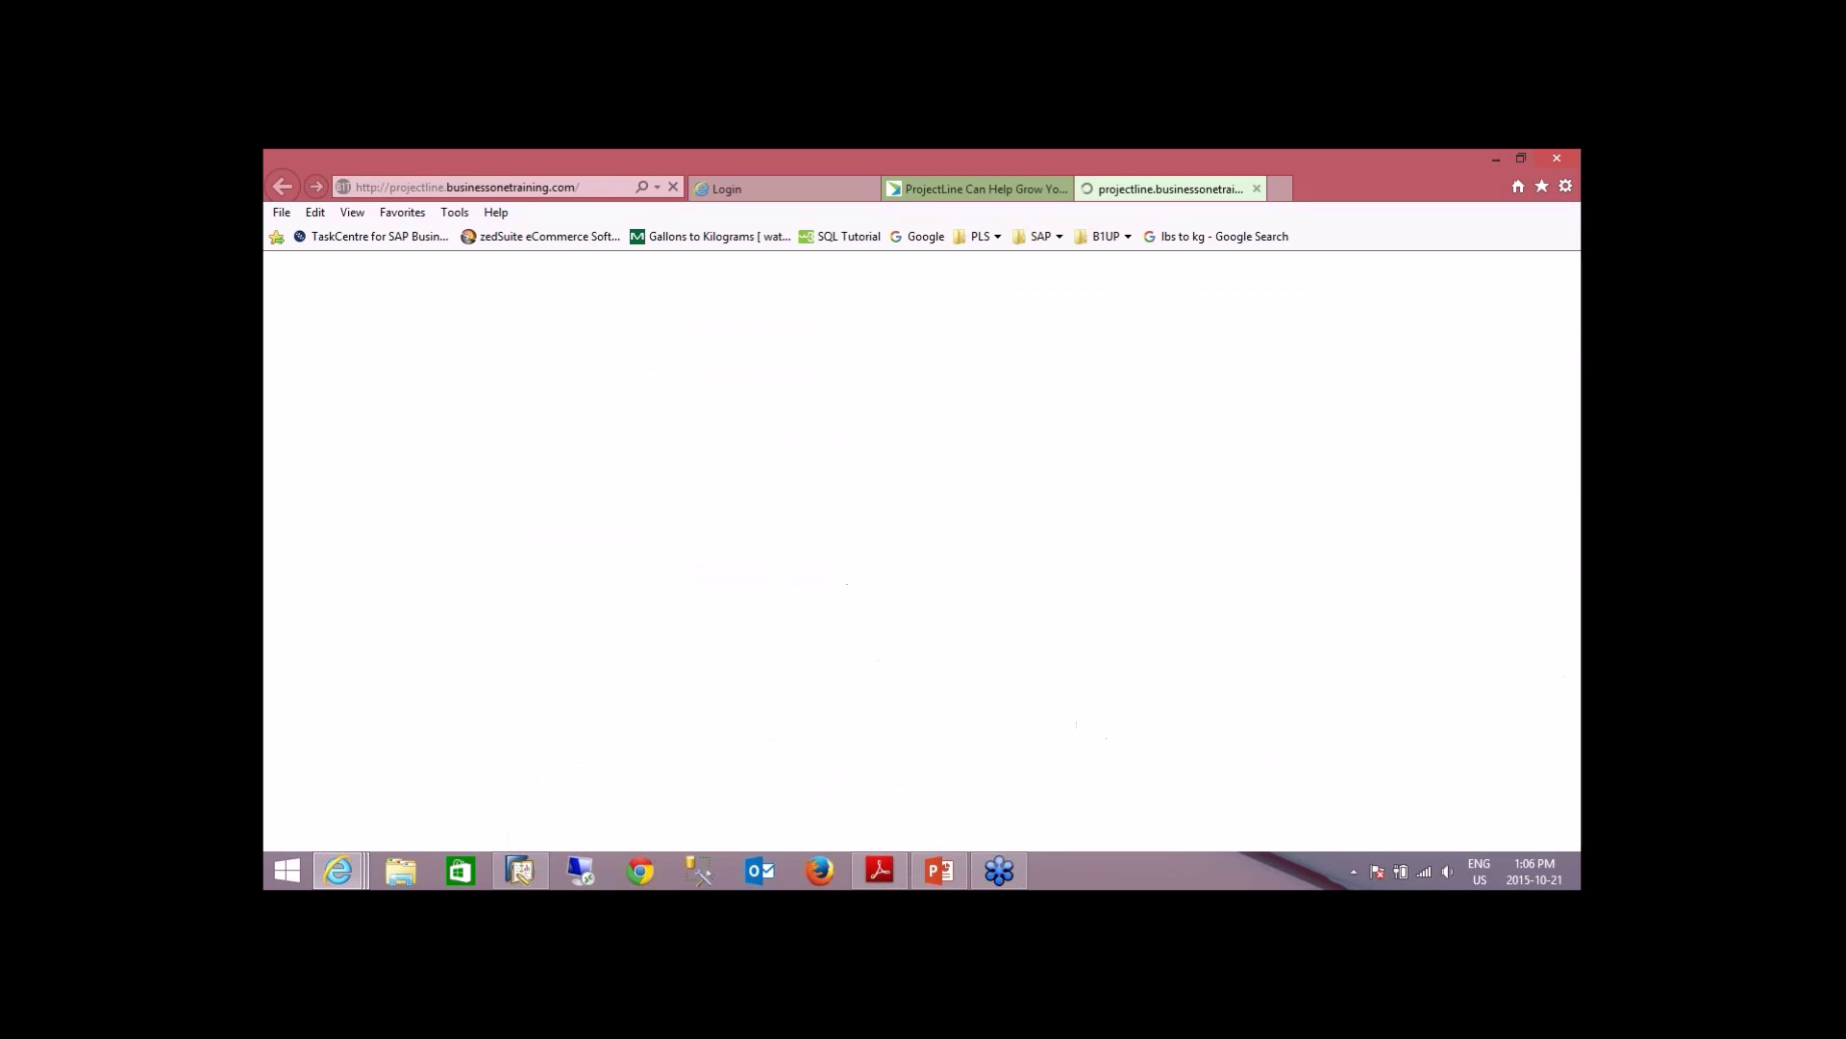
{"action": "scroll", "coordinate": [907, 795], "scroll_direction": "down", "scroll_amount": 4}
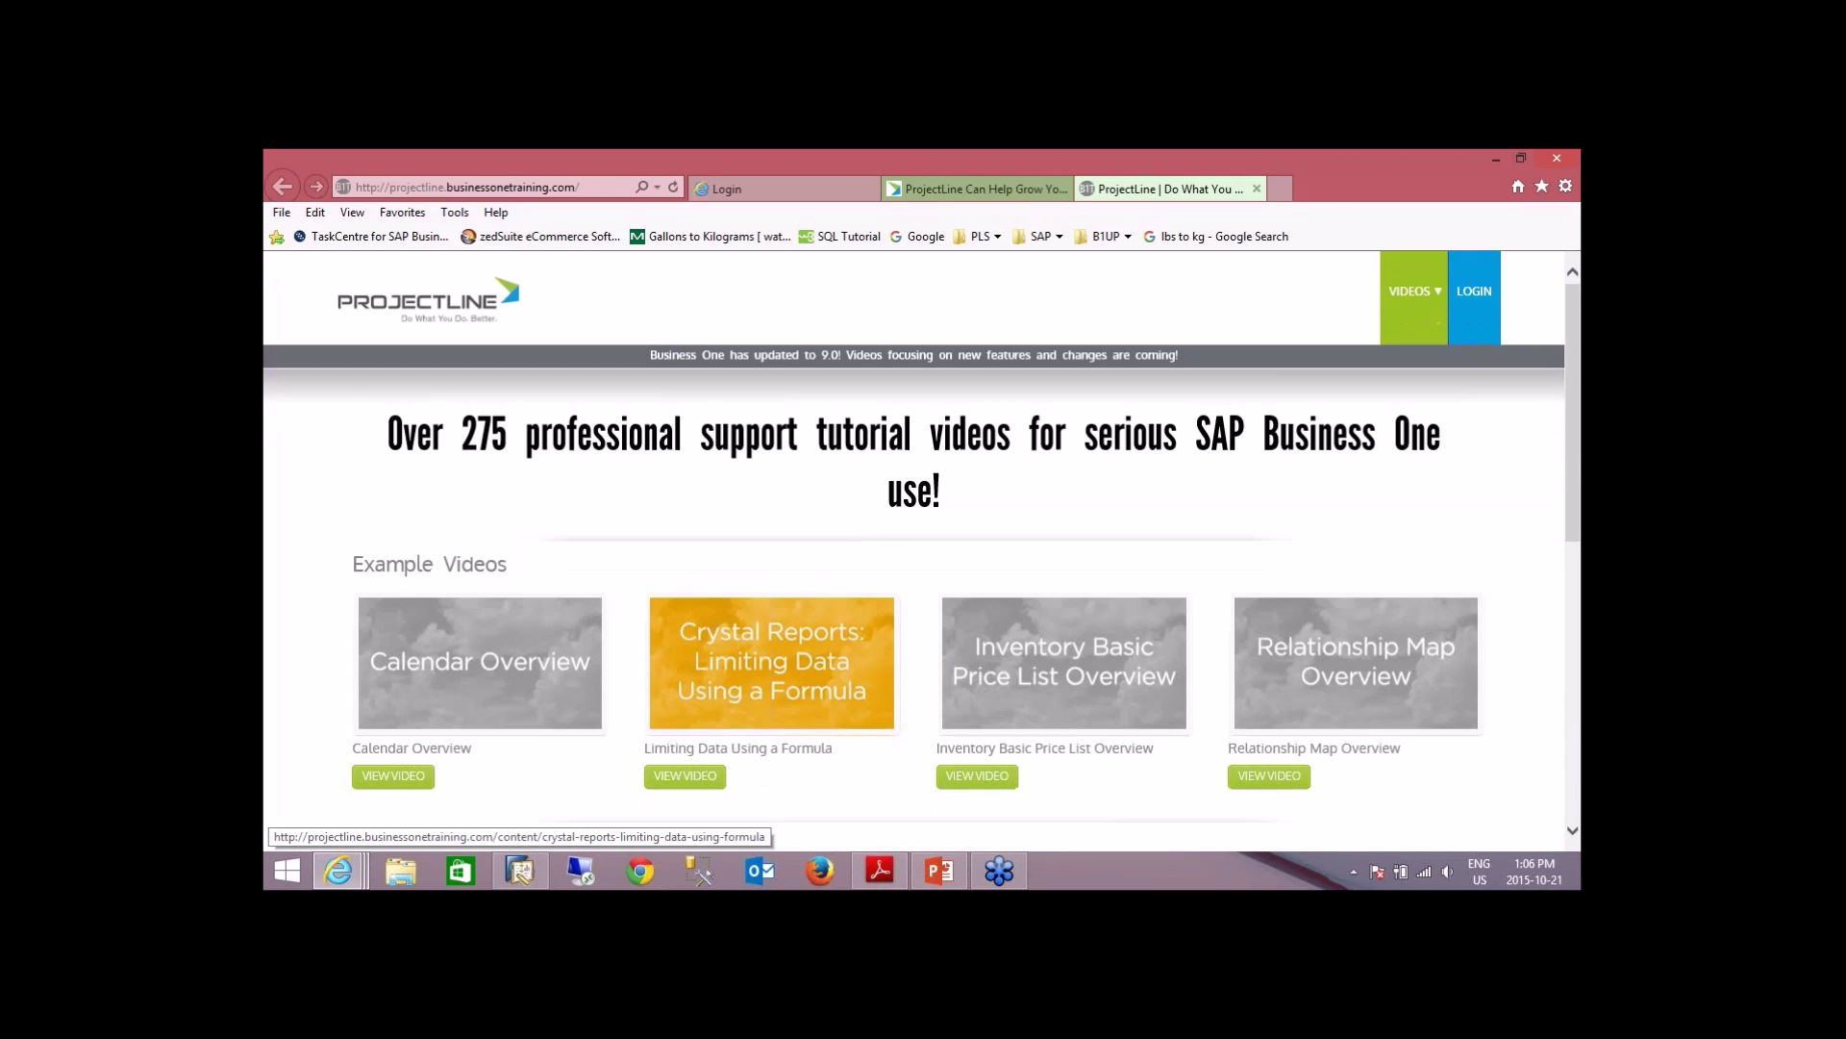
{"action": "scroll", "coordinate": [891, 738], "scroll_direction": "down", "scroll_amount": 2}
{"action": "scroll", "coordinate": [891, 738], "scroll_direction": "up", "scroll_amount": 4}
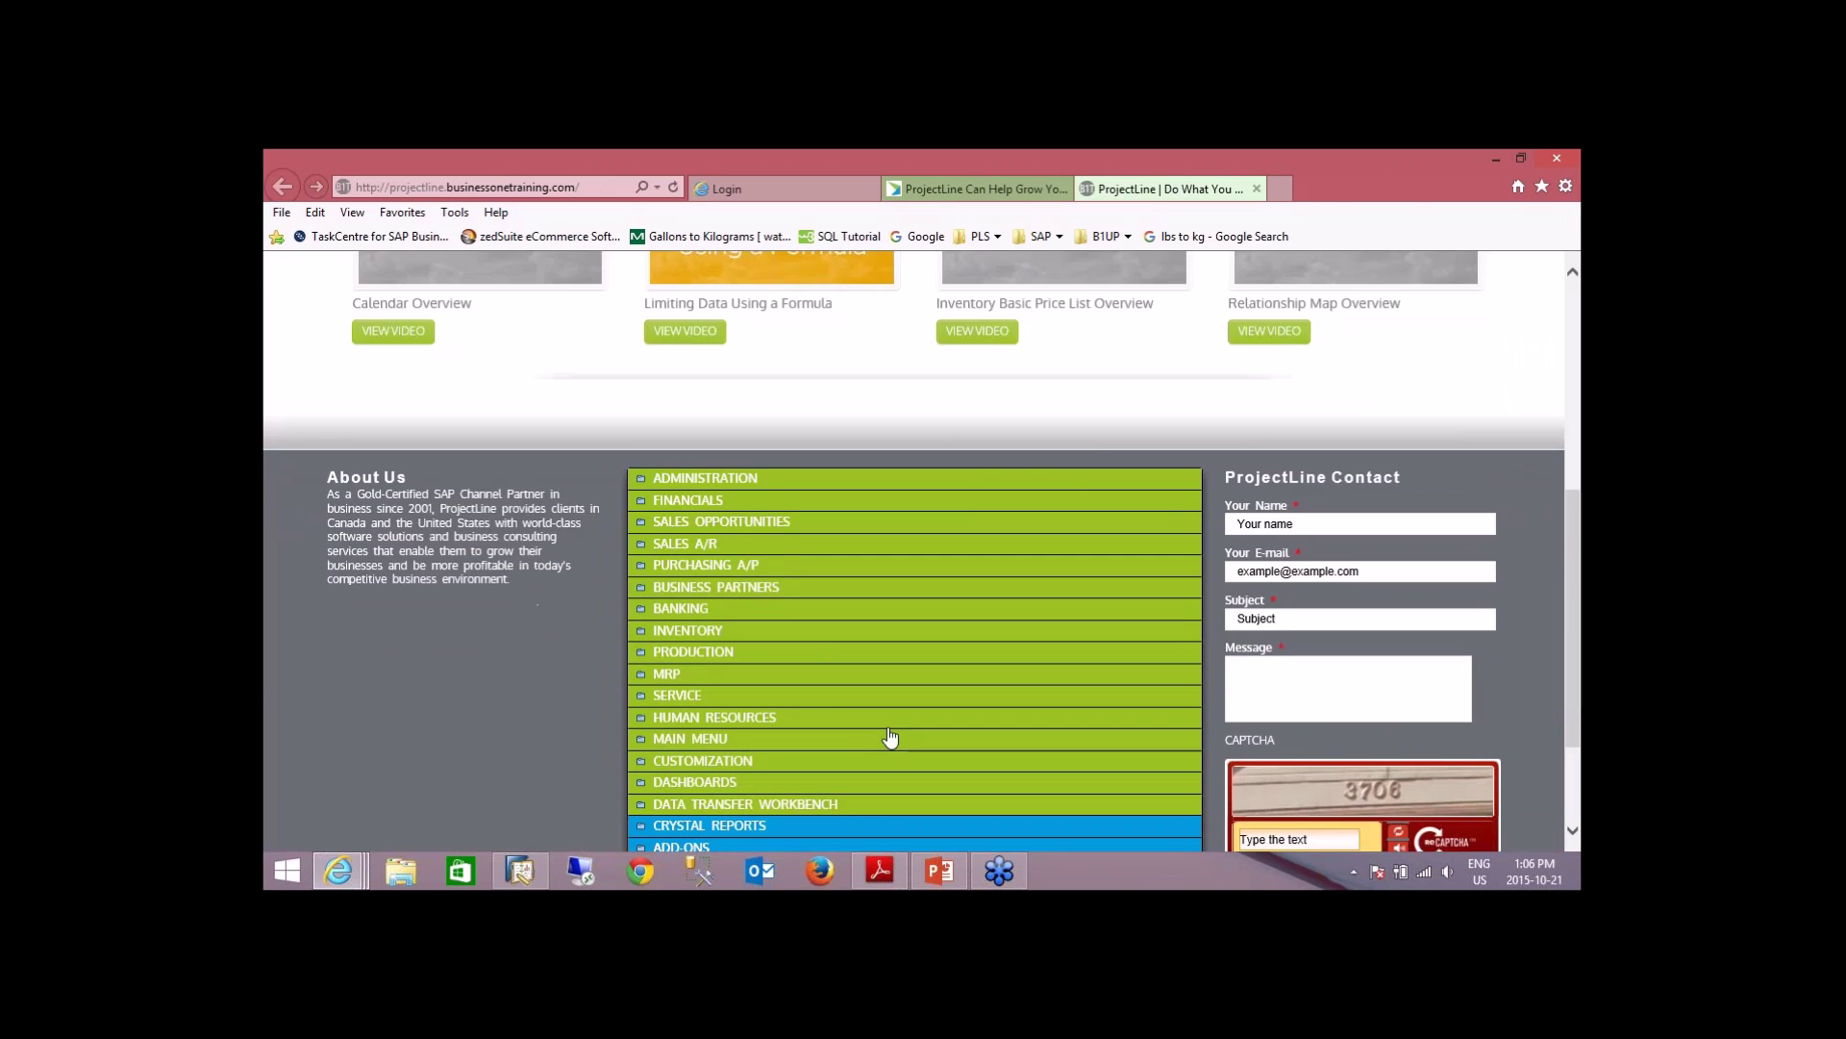
{"action": "scroll", "coordinate": [892, 738], "scroll_direction": "down", "scroll_amount": 4}
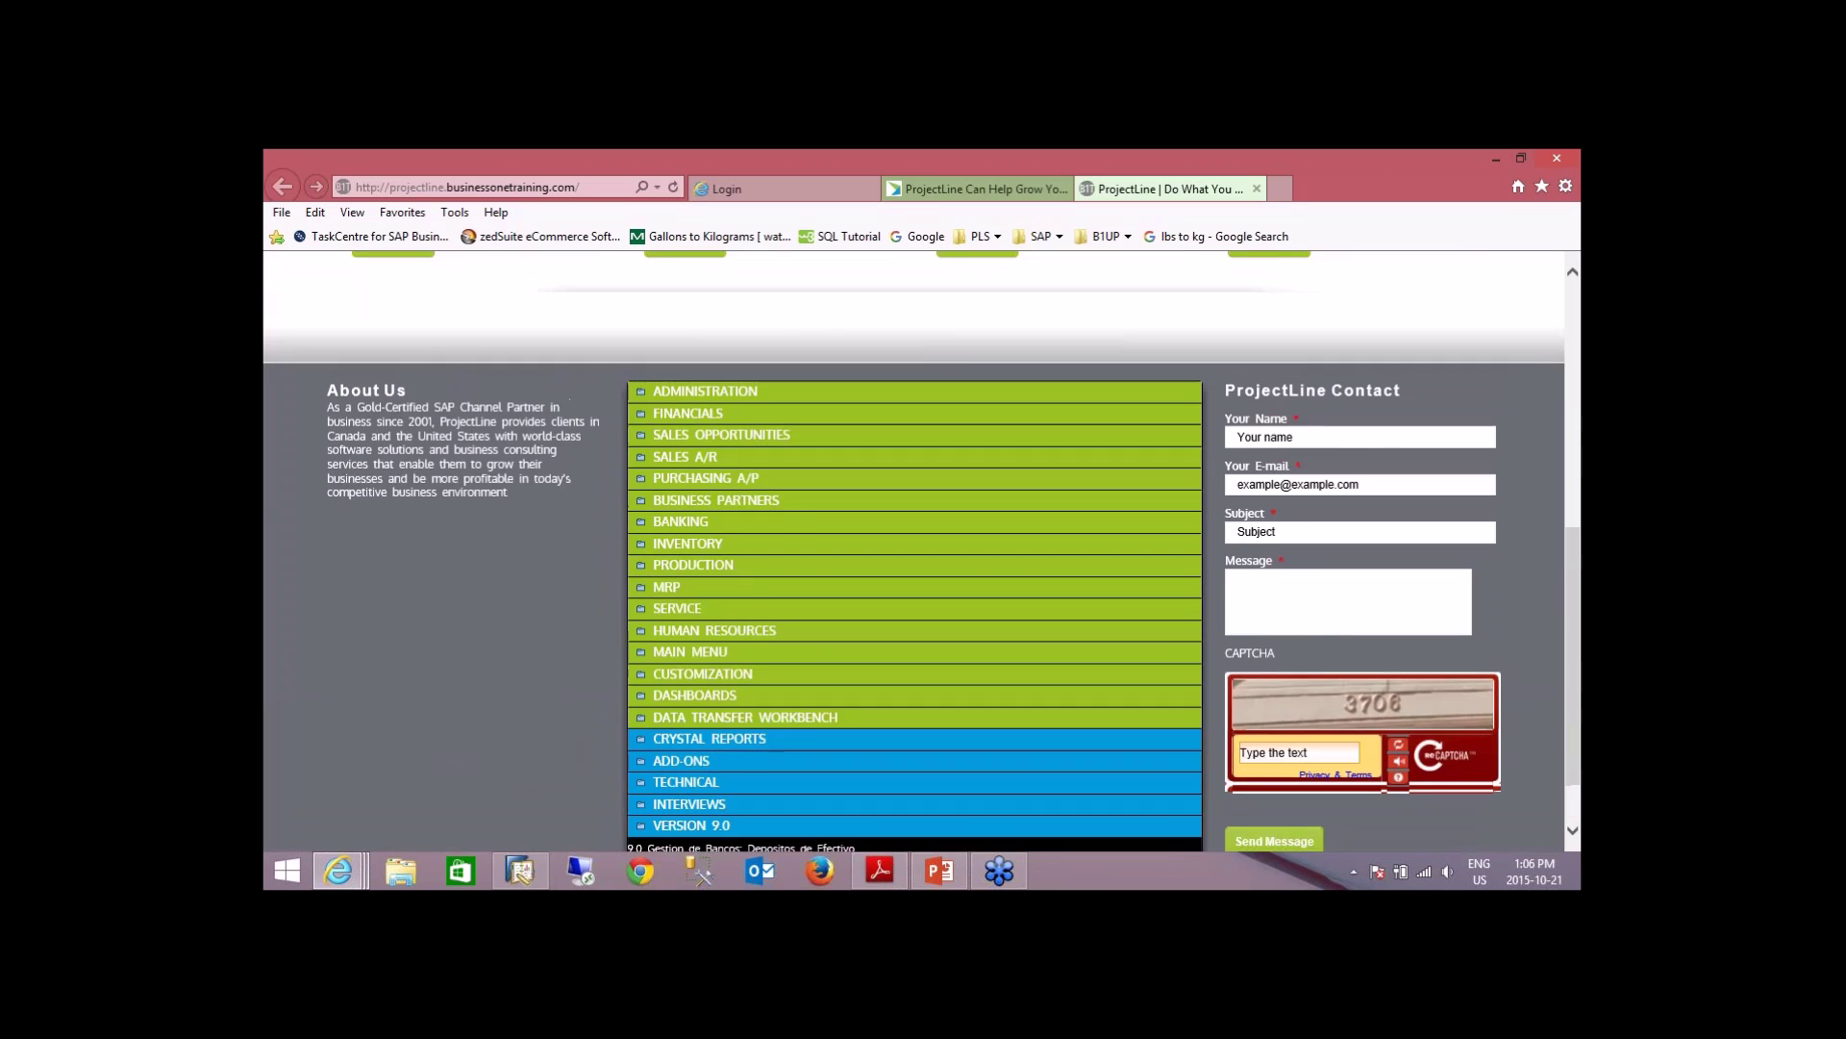
{"action": "scroll", "coordinate": [891, 737], "scroll_direction": "up", "scroll_amount": 4}
{"action": "left_click", "coordinate": [533, 870]}
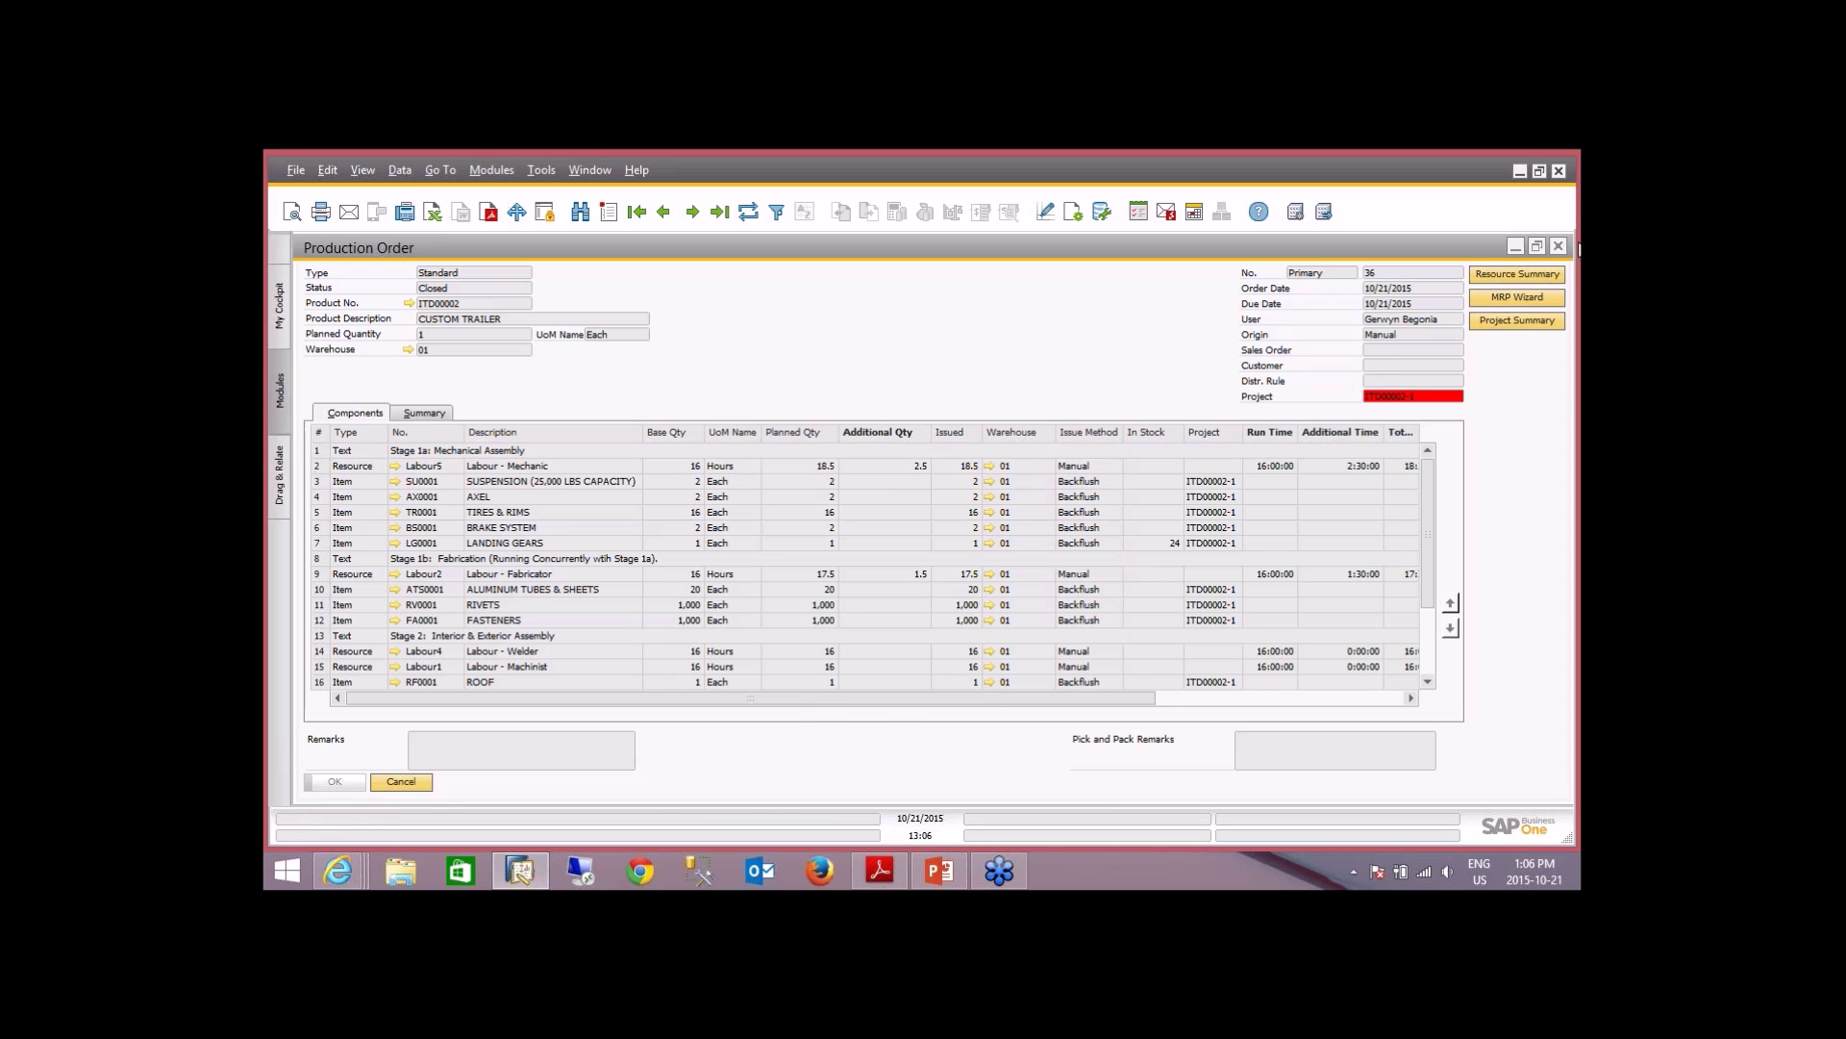
- Switch to the PowerPoint presentation, display the Contact Info slide, and return to SAP Business One
{"action": "left_click", "coordinate": [435, 415]}
{"action": "left_click", "coordinate": [389, 415]}
{"action": "mouse_move", "coordinate": [925, 871]}
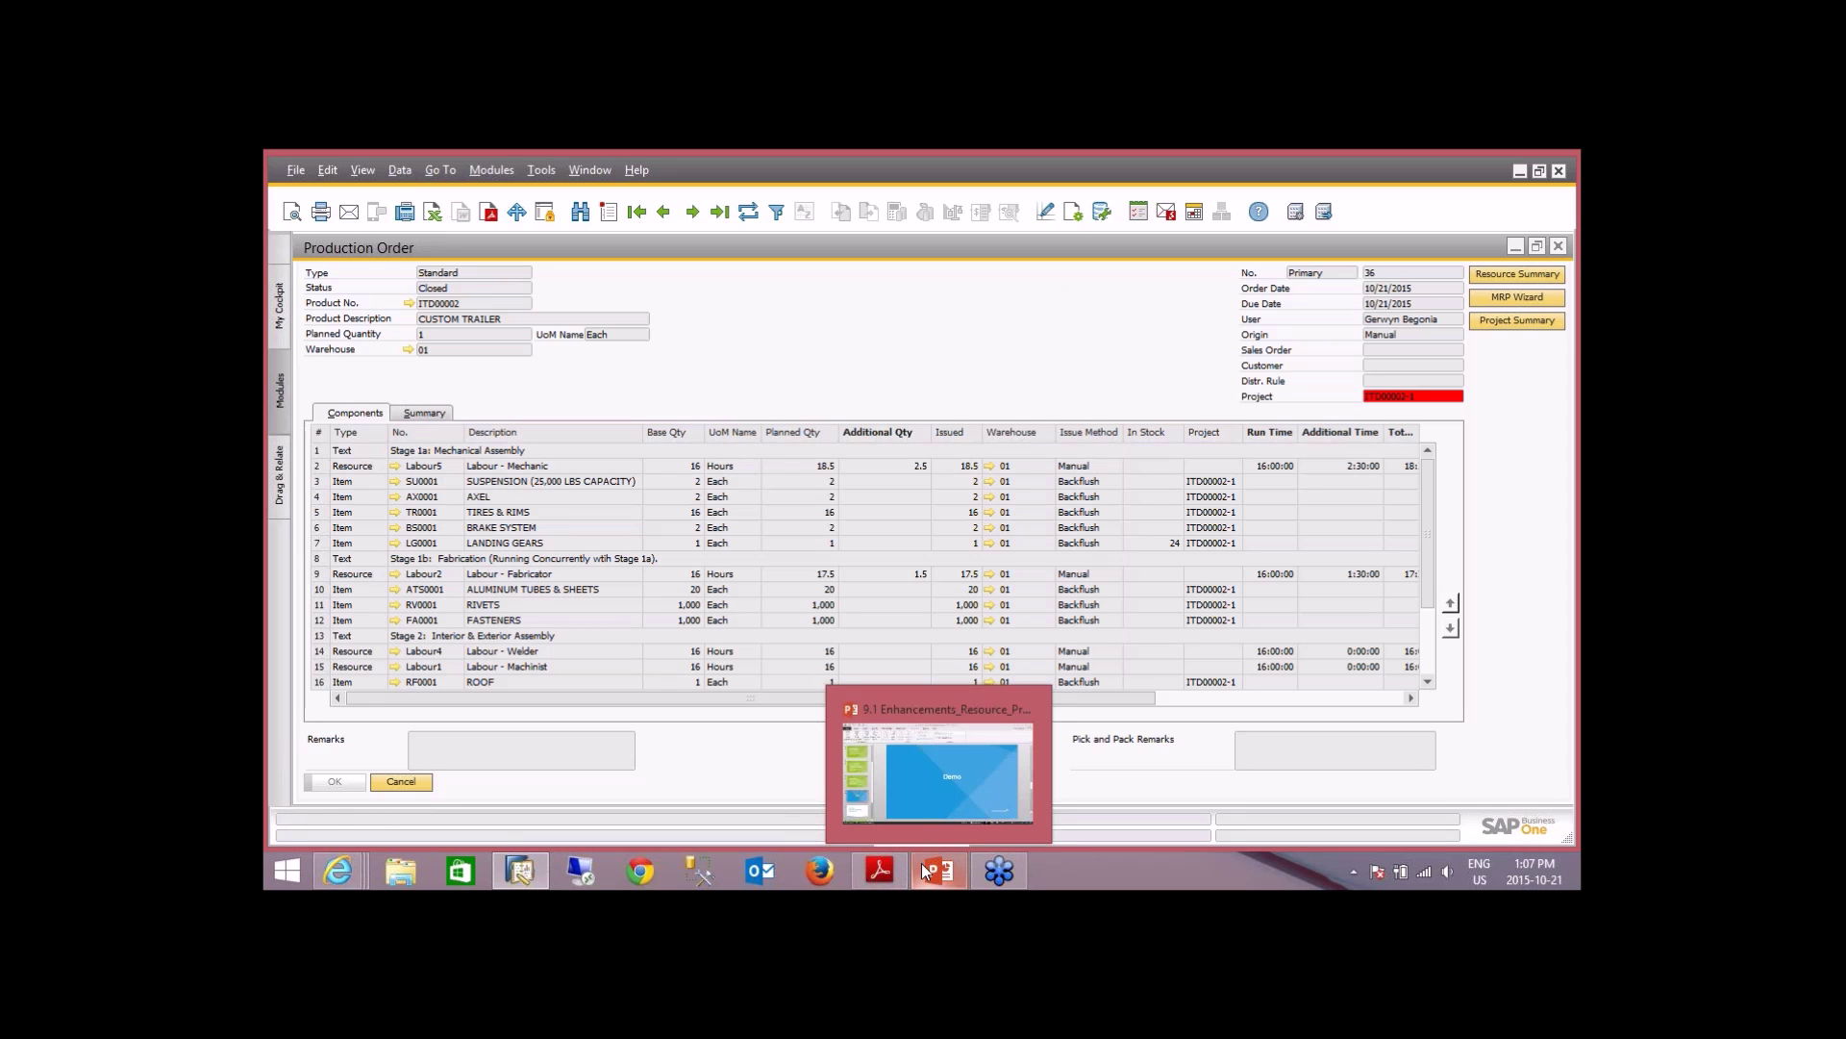
{"action": "left_click", "coordinate": [914, 794]}
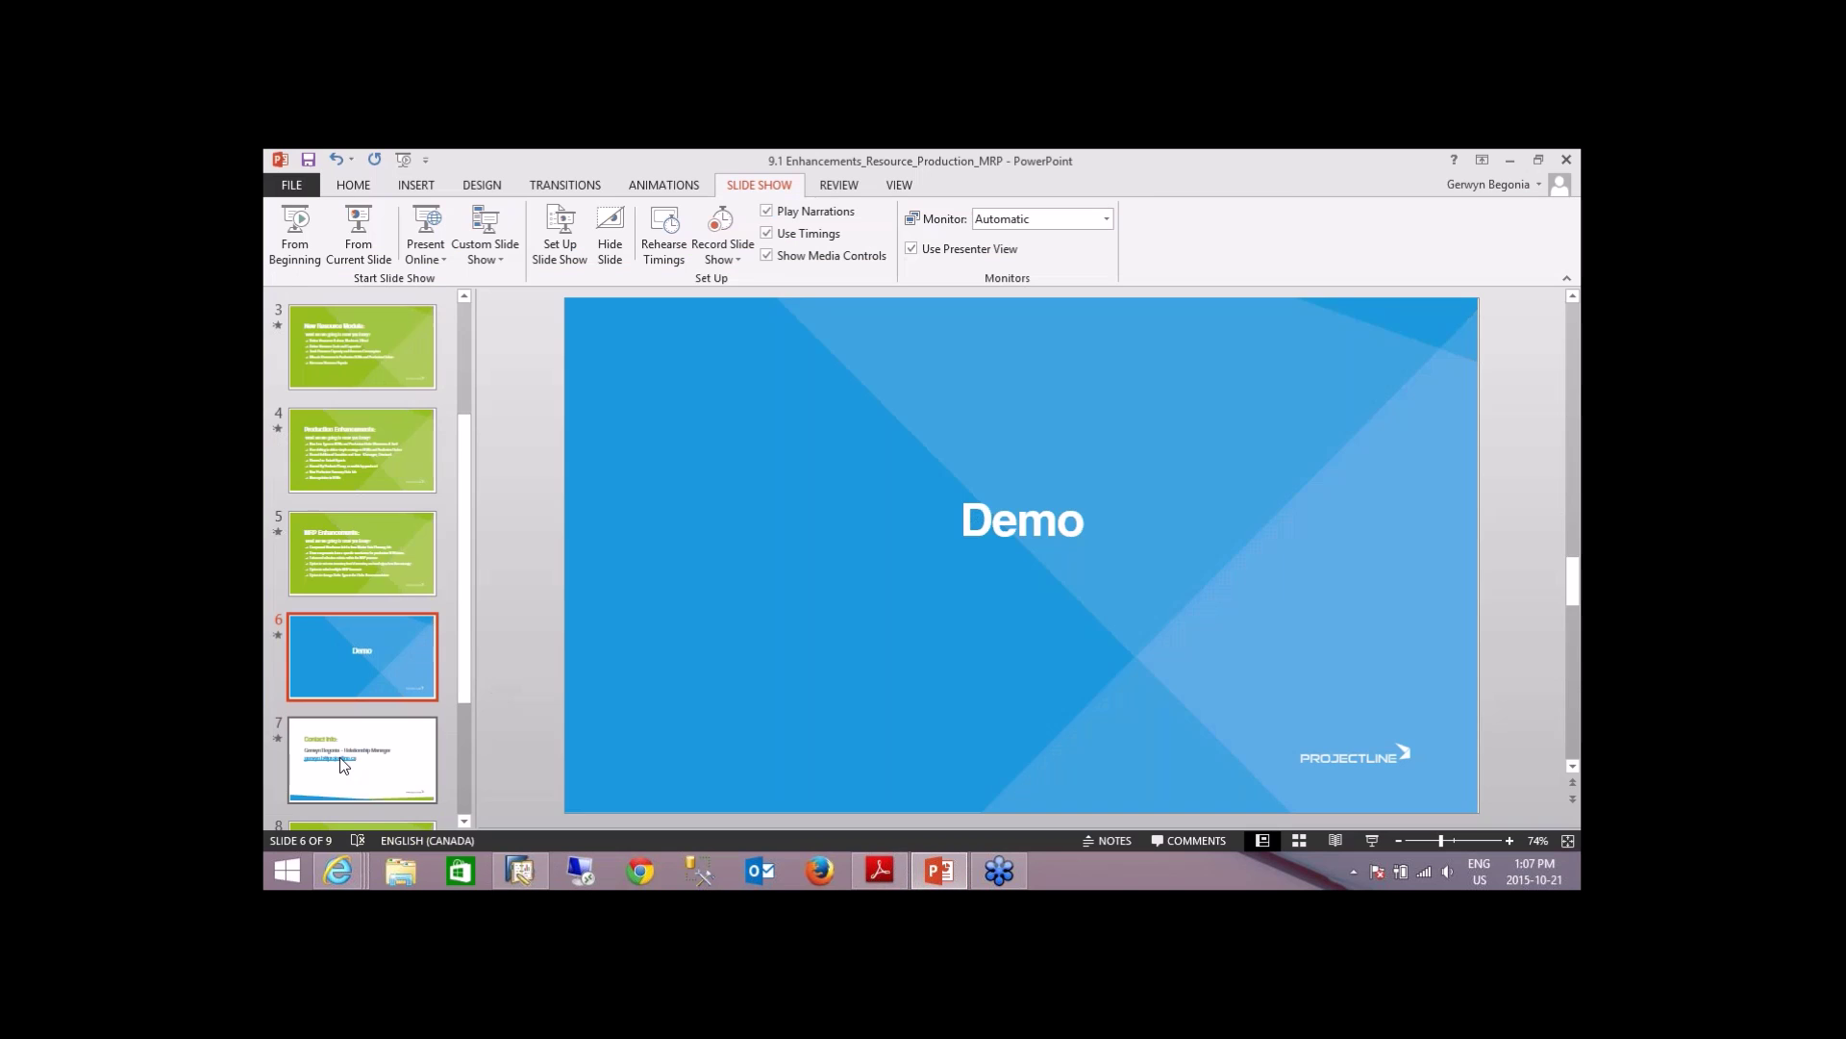
{"action": "left_click", "coordinate": [342, 764]}
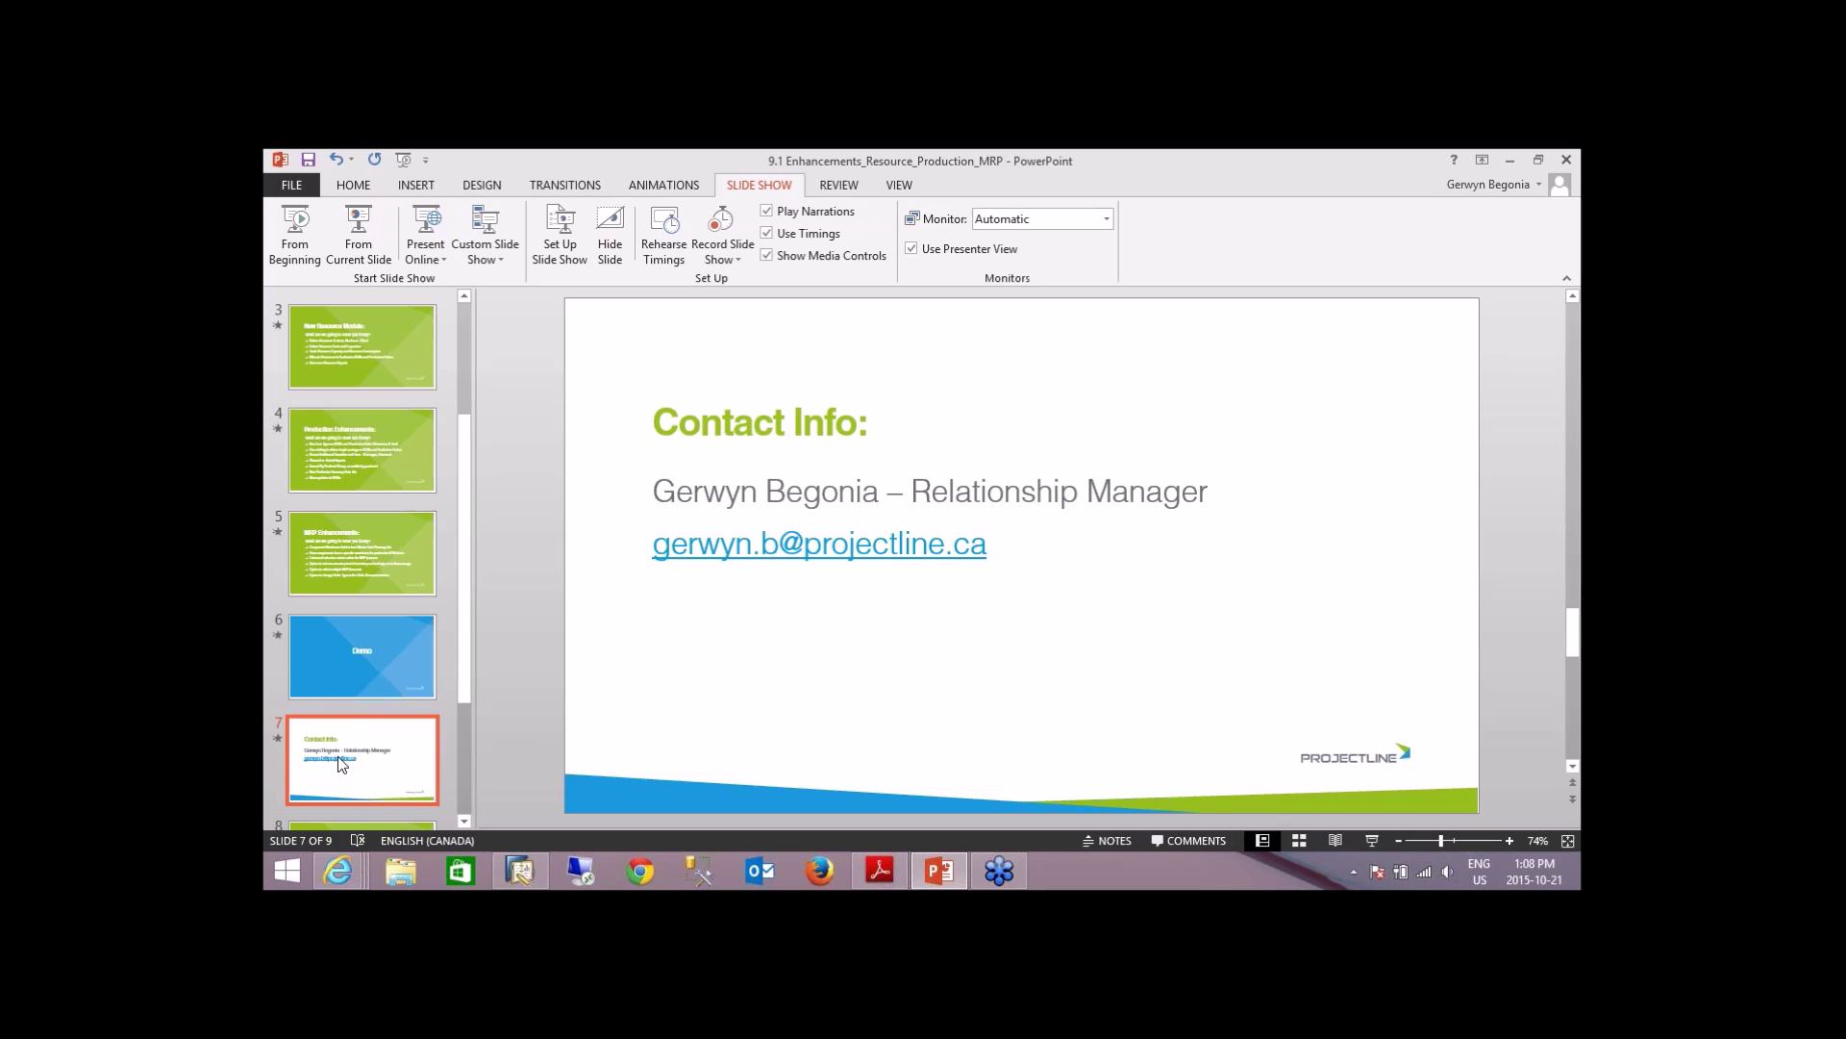
{"action": "left_click", "coordinate": [524, 875]}
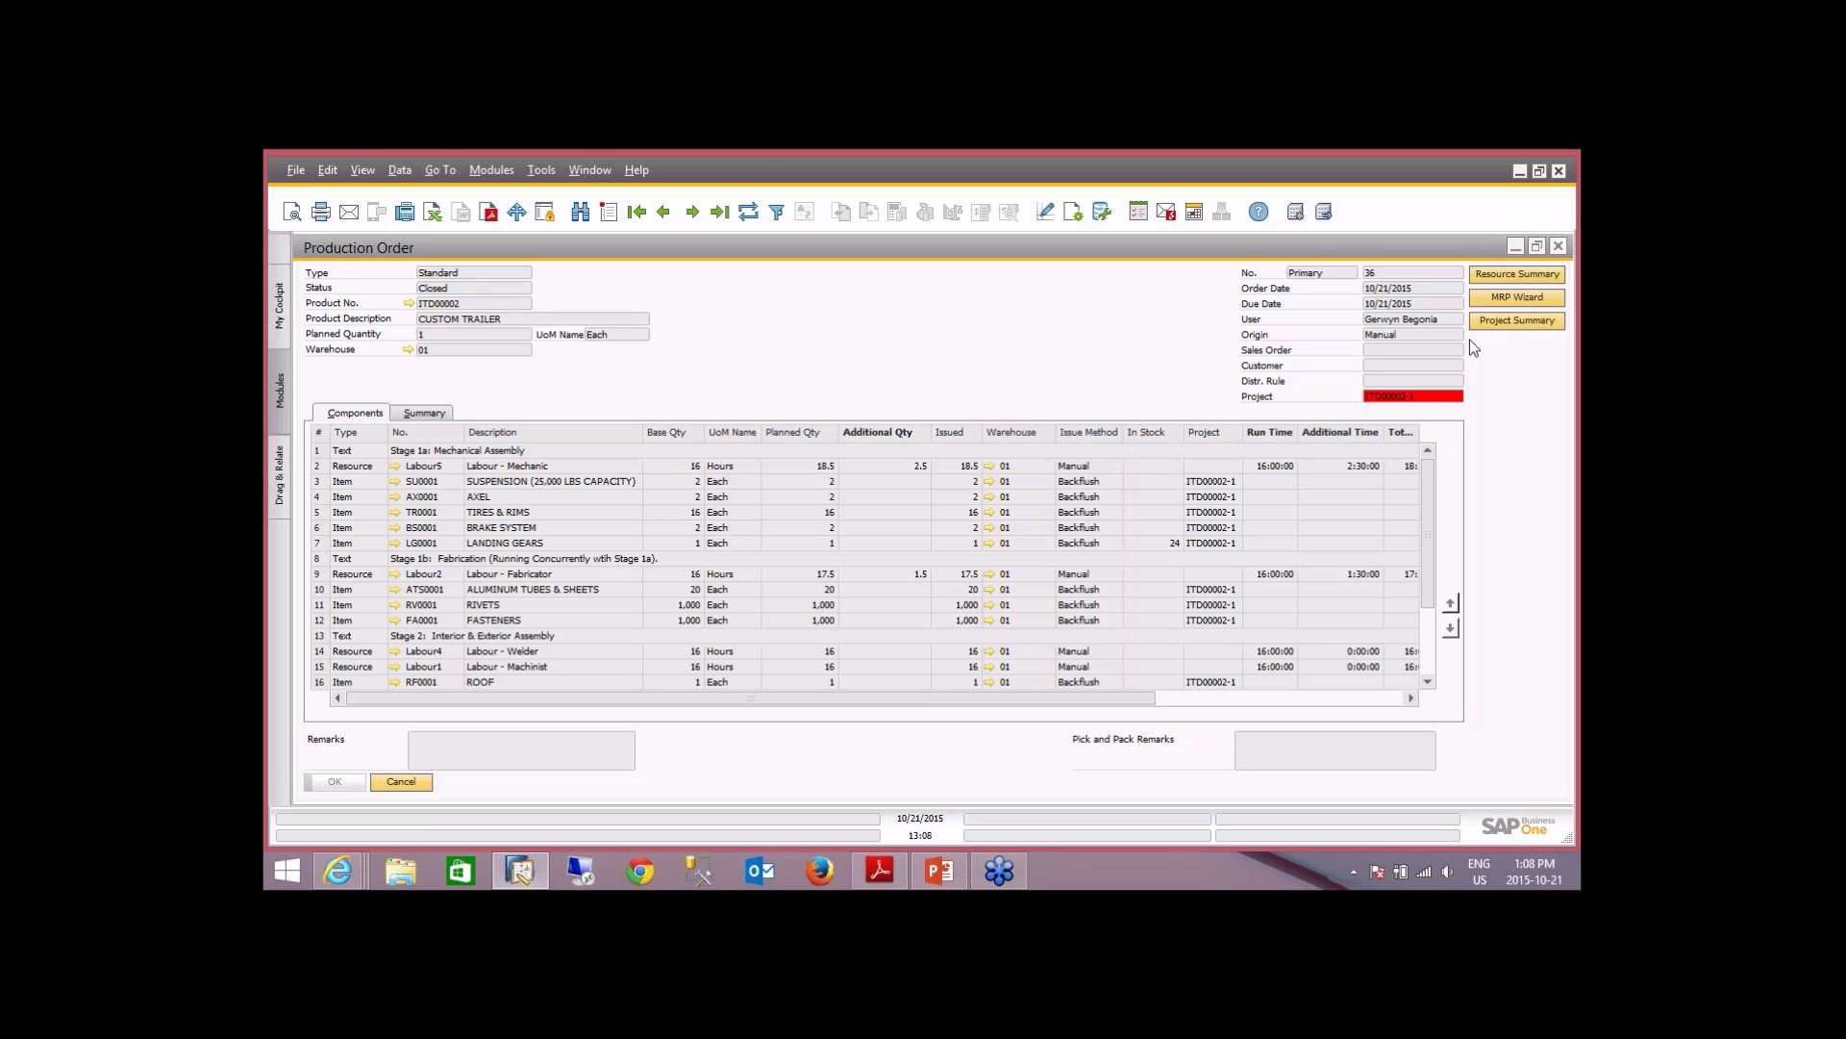
- Close the production order, load the custom trailer's bill of materials (ITD00002), and highlight its suspension and axel rows in turn
{"action": "left_click", "coordinate": [390, 785]}
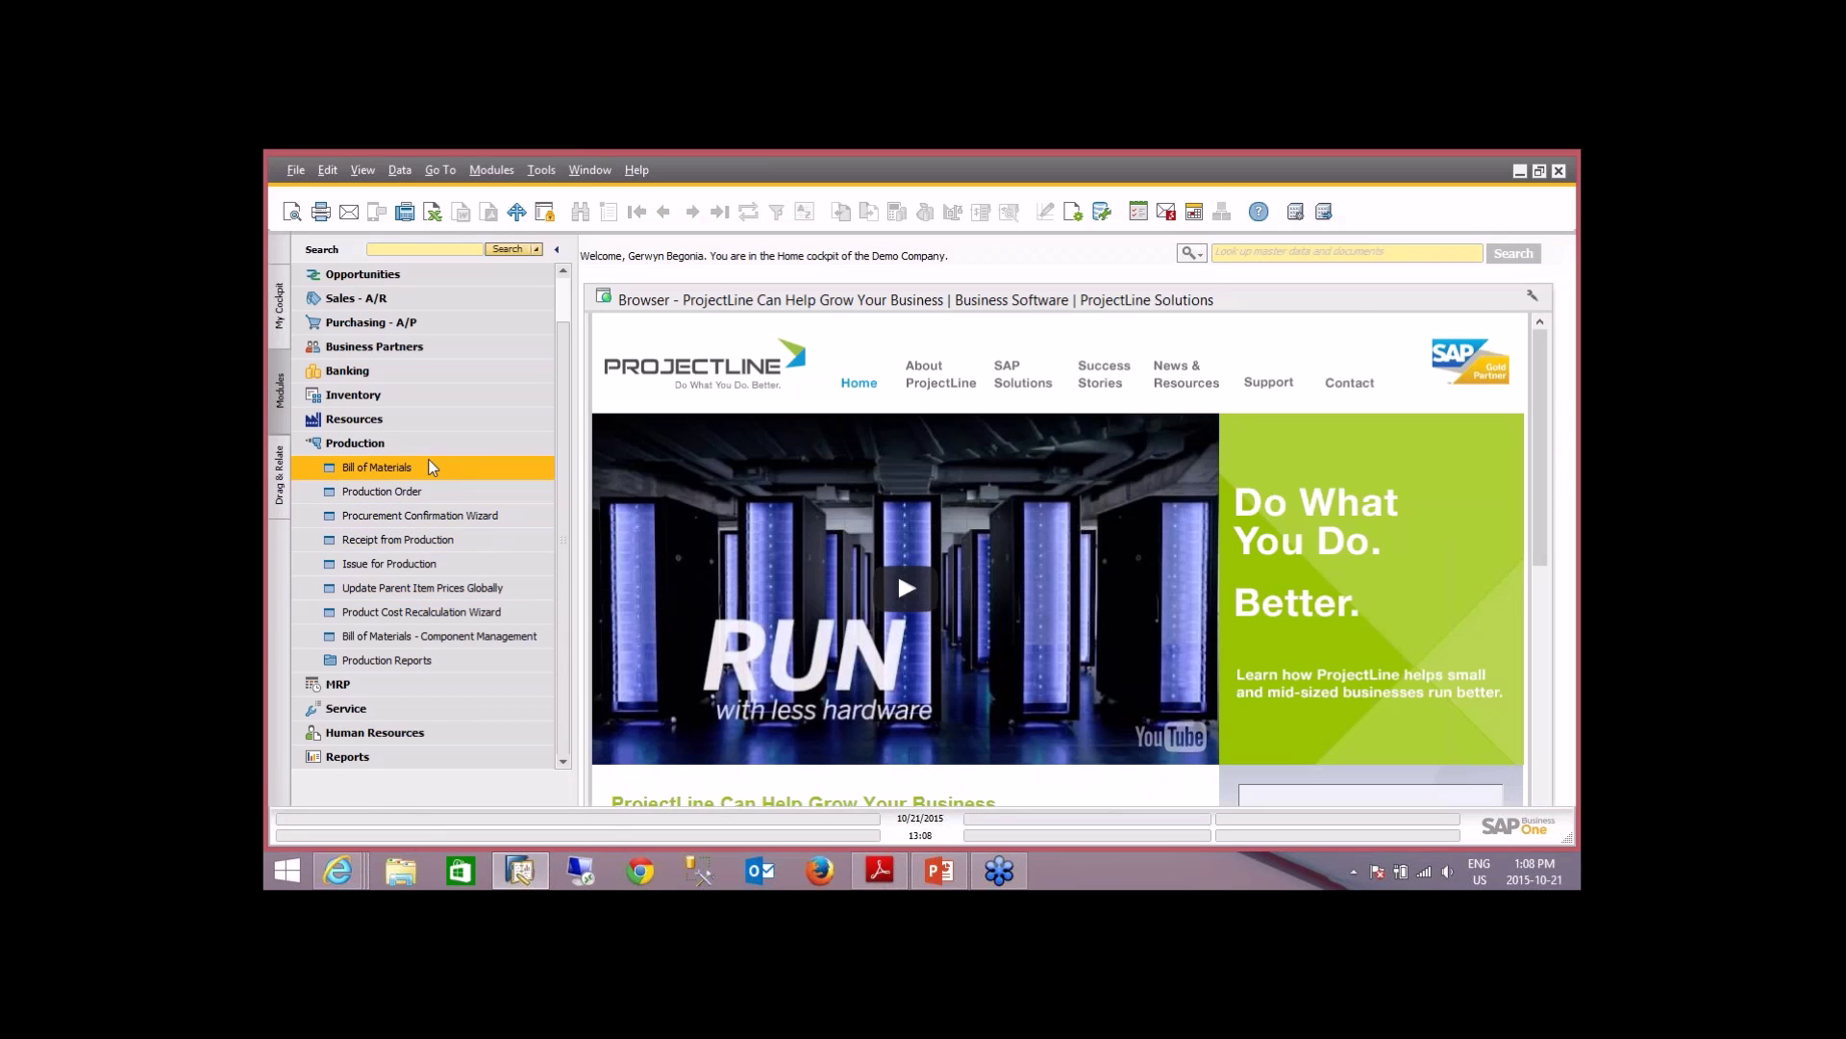
{"action": "left_click", "coordinate": [434, 469]}
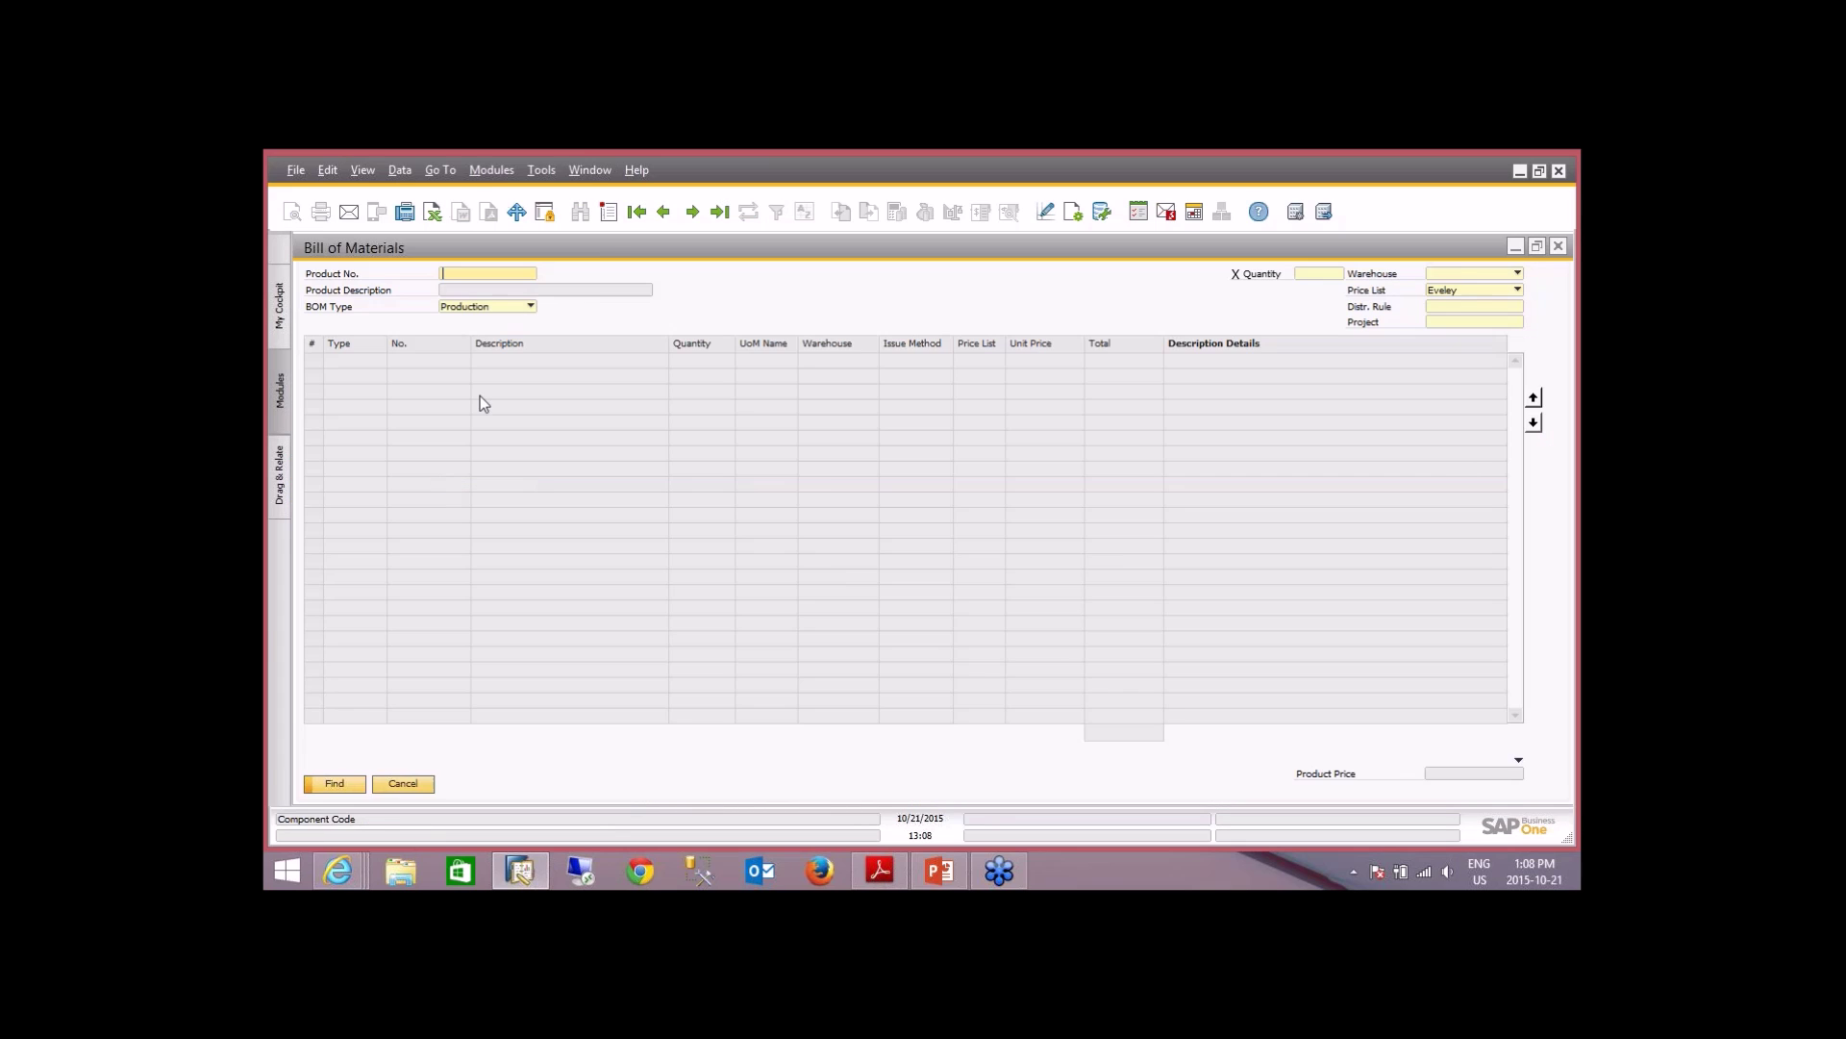
{"action": "left_click", "coordinate": [608, 211]}
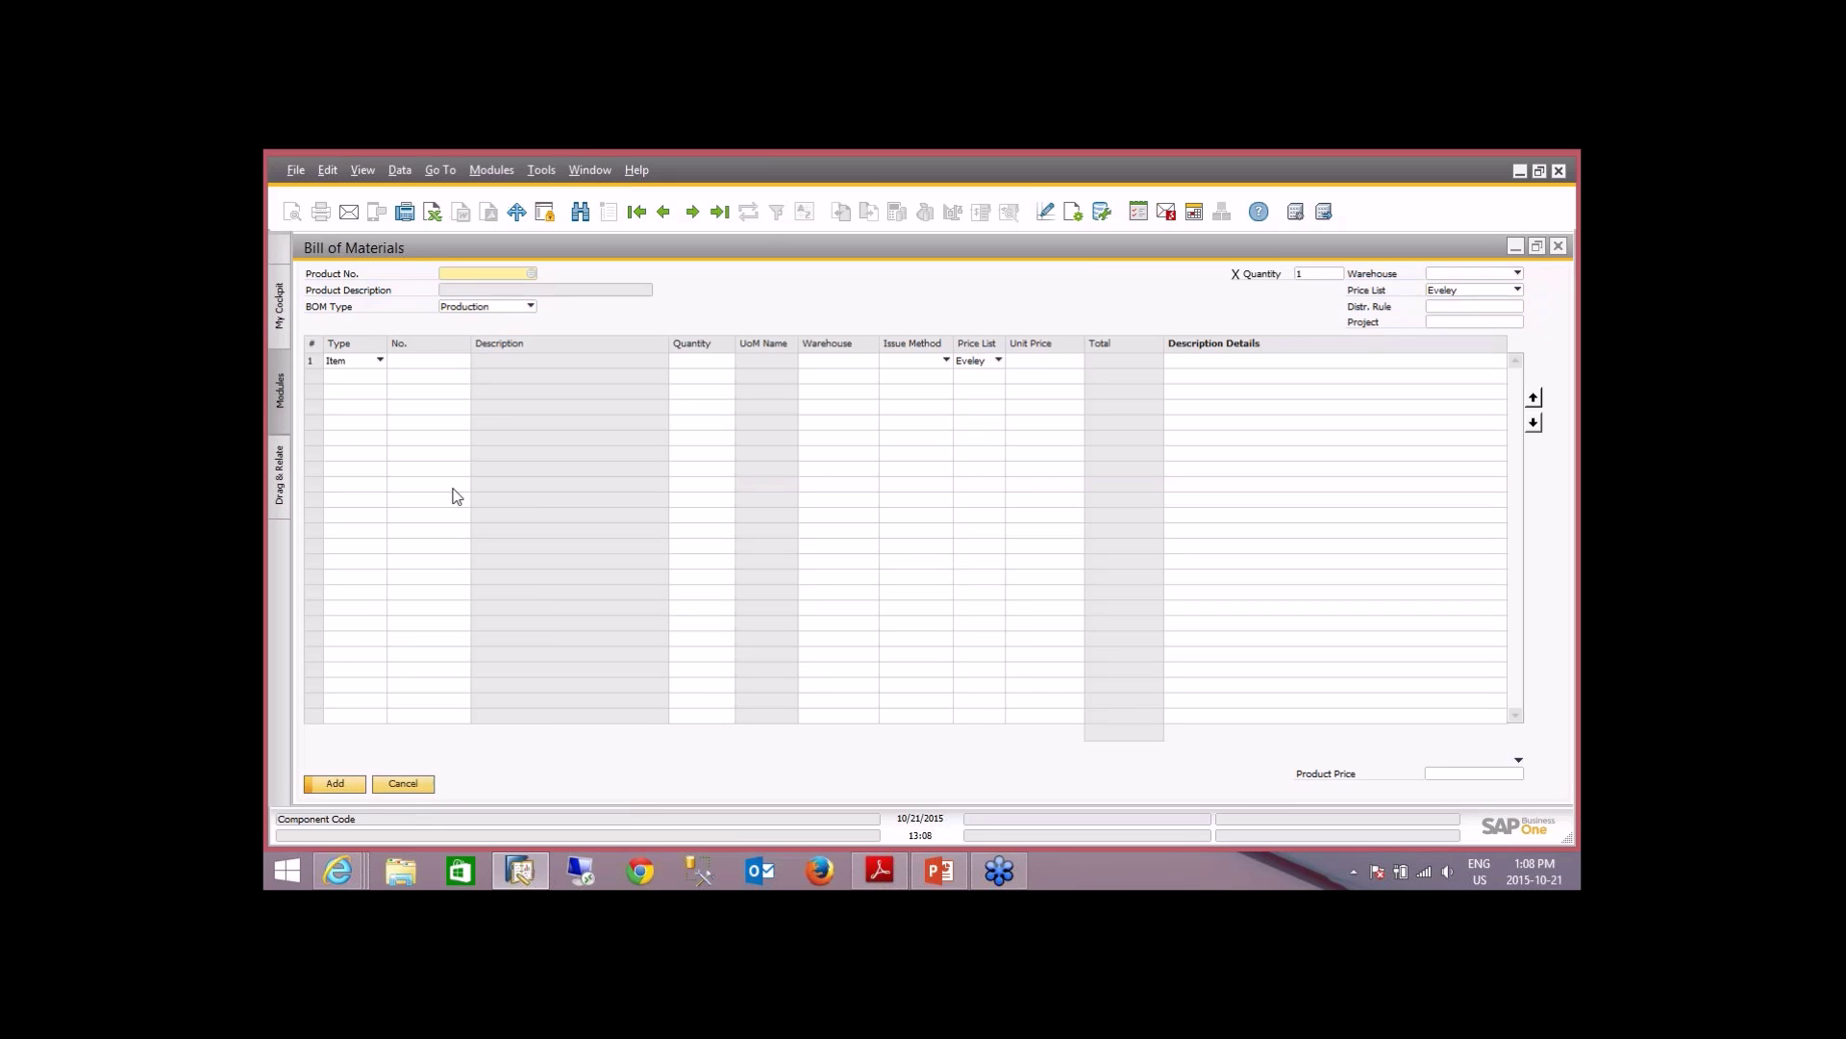
{"action": "left_click", "coordinate": [533, 274]}
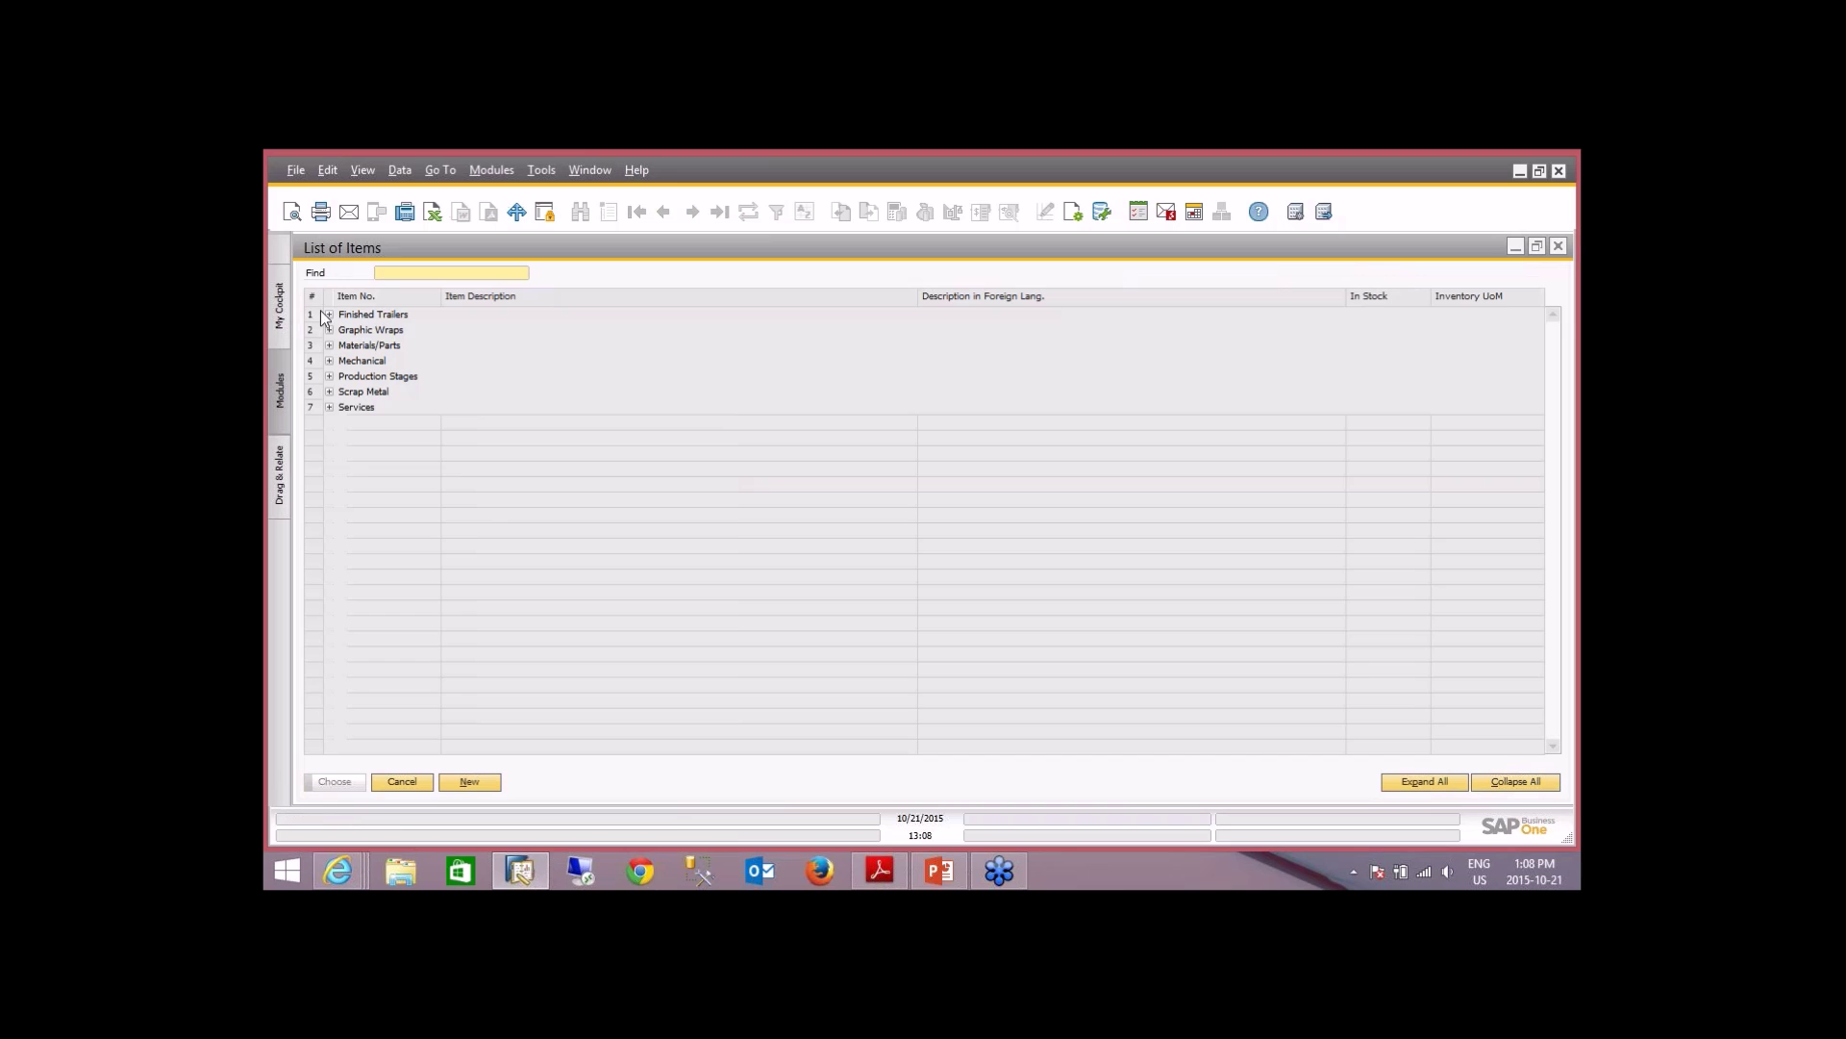
{"action": "left_click", "coordinate": [329, 315]}
{"action": "left_click", "coordinate": [338, 329]}
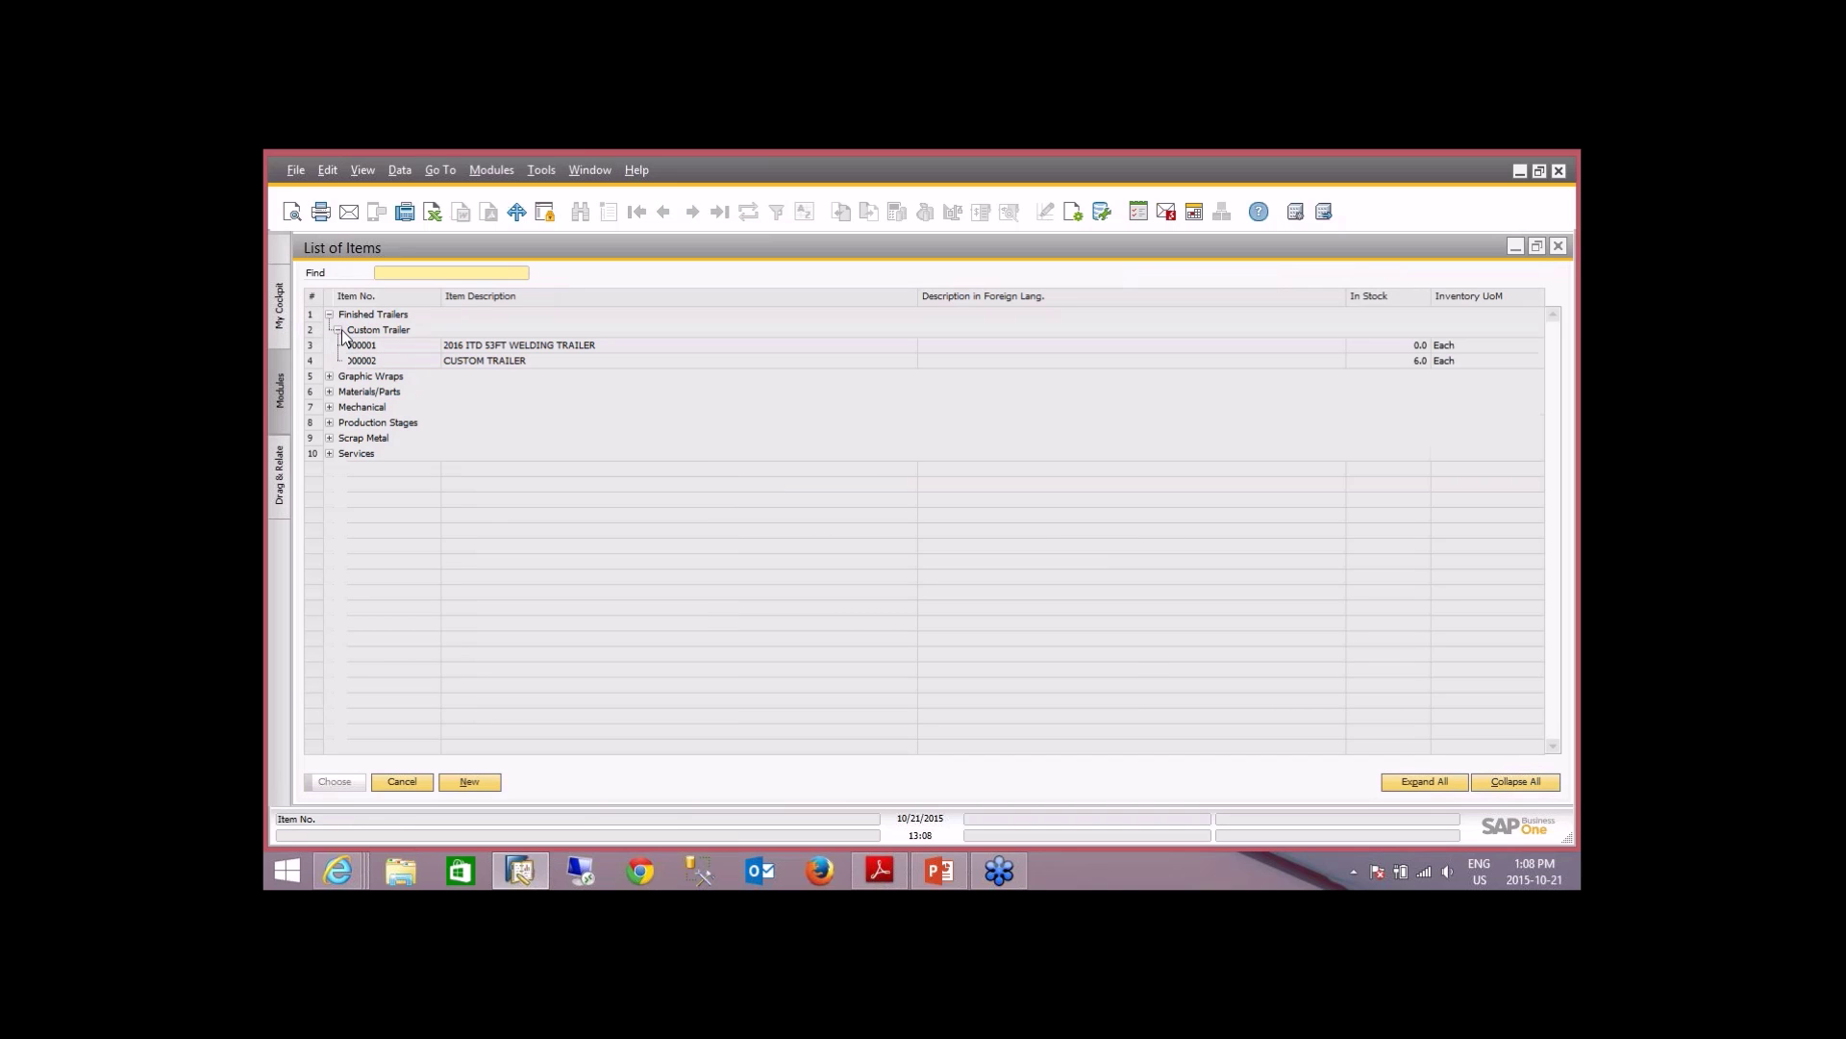
{"action": "double_click", "coordinate": [535, 362]}
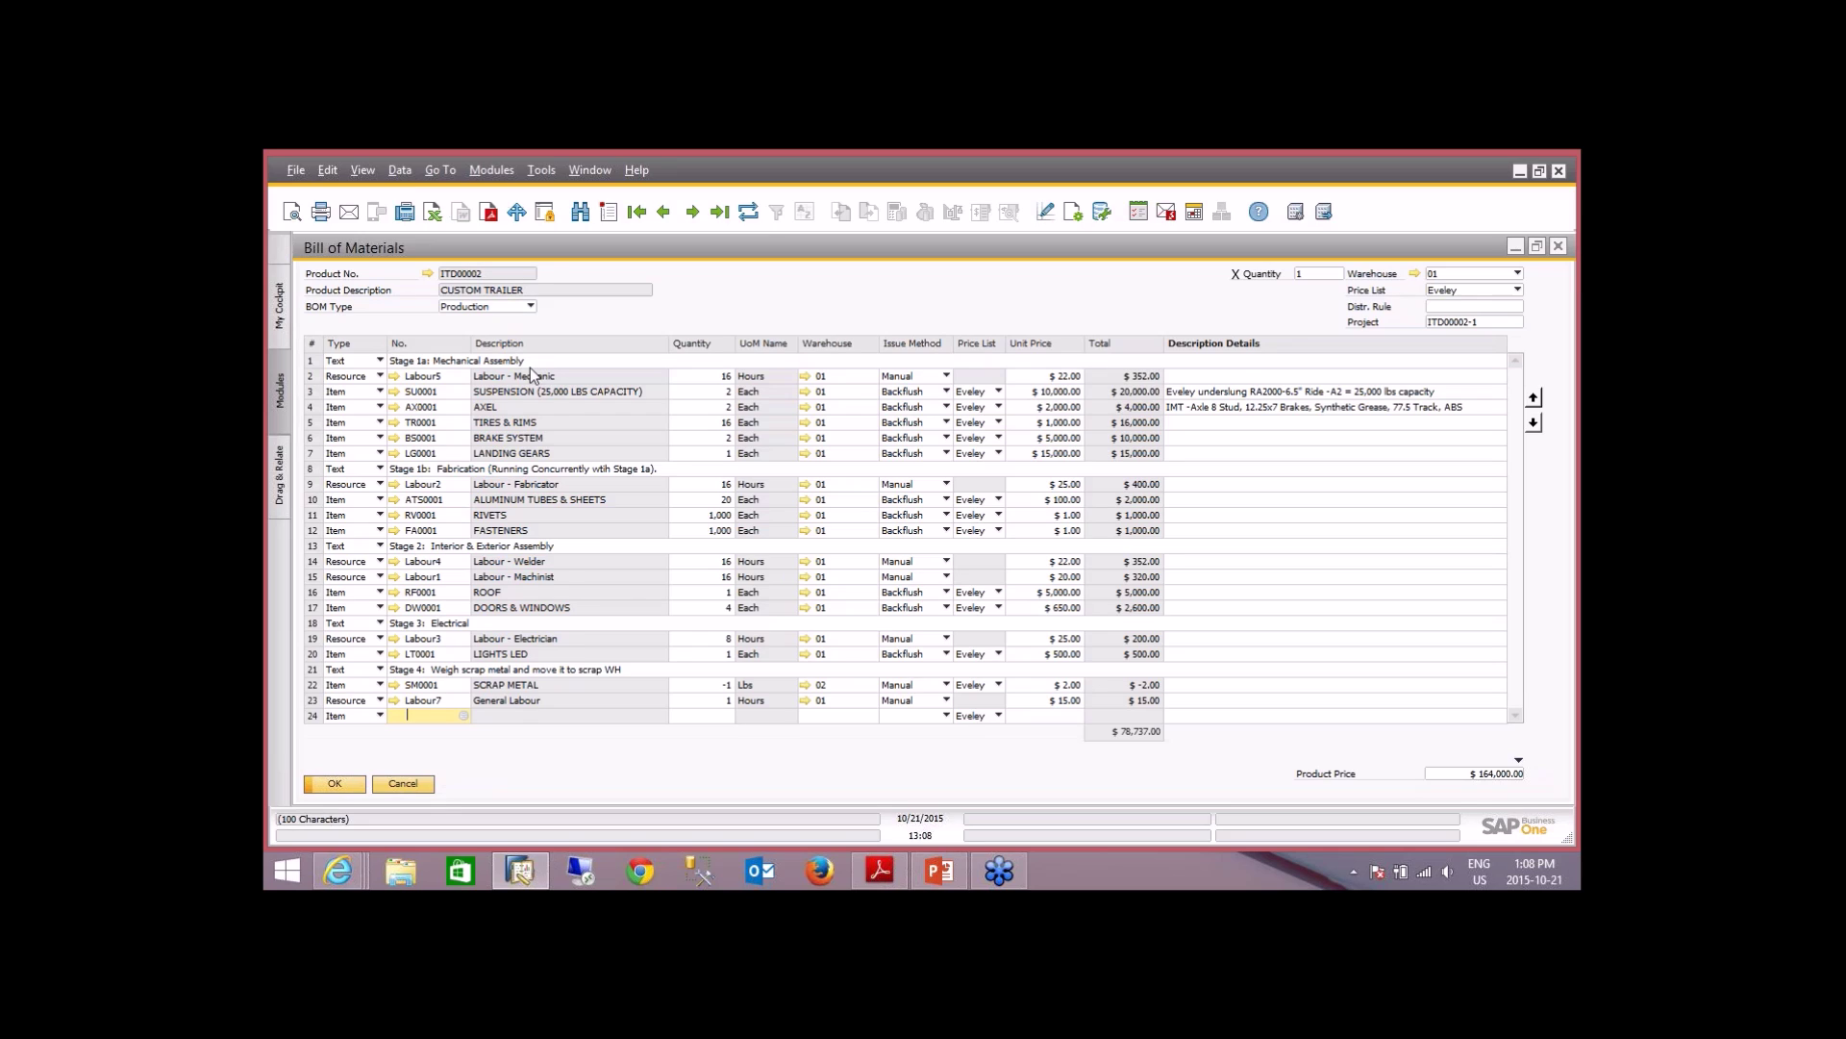
{"action": "left_click", "coordinate": [313, 390]}
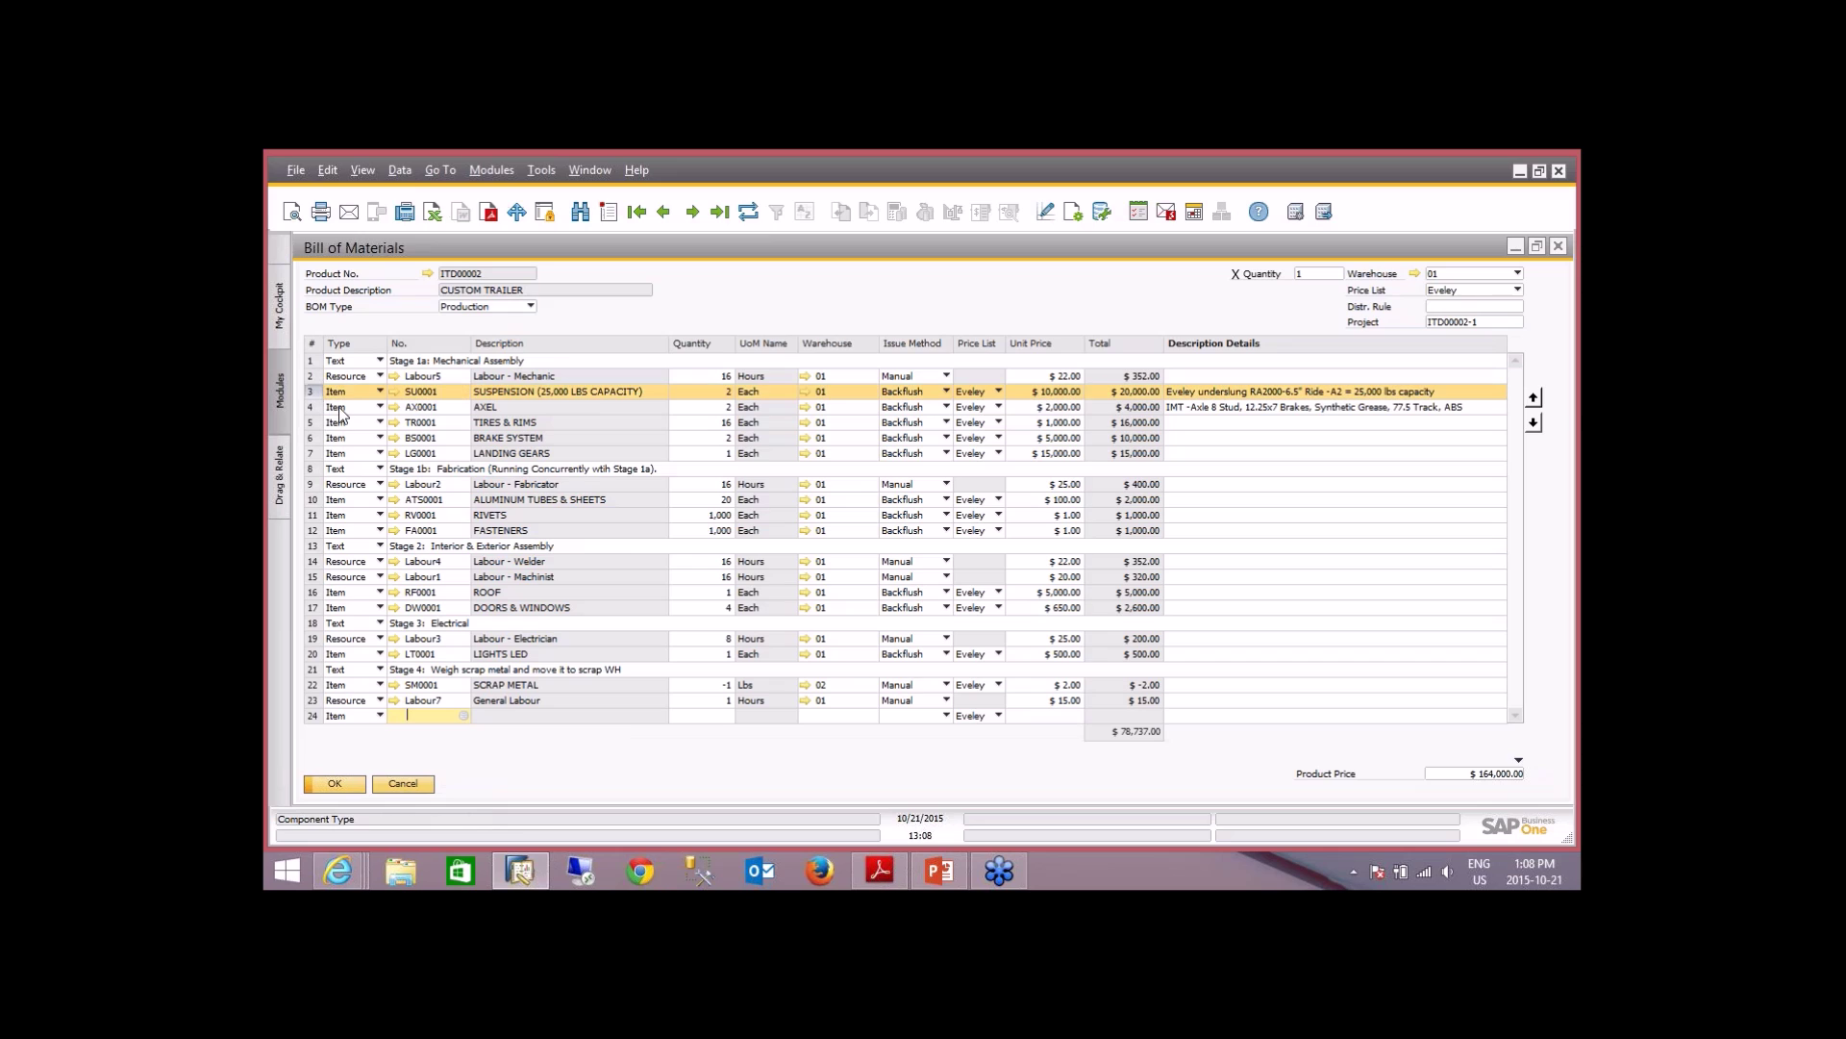
{"action": "left_click", "coordinate": [312, 409]}
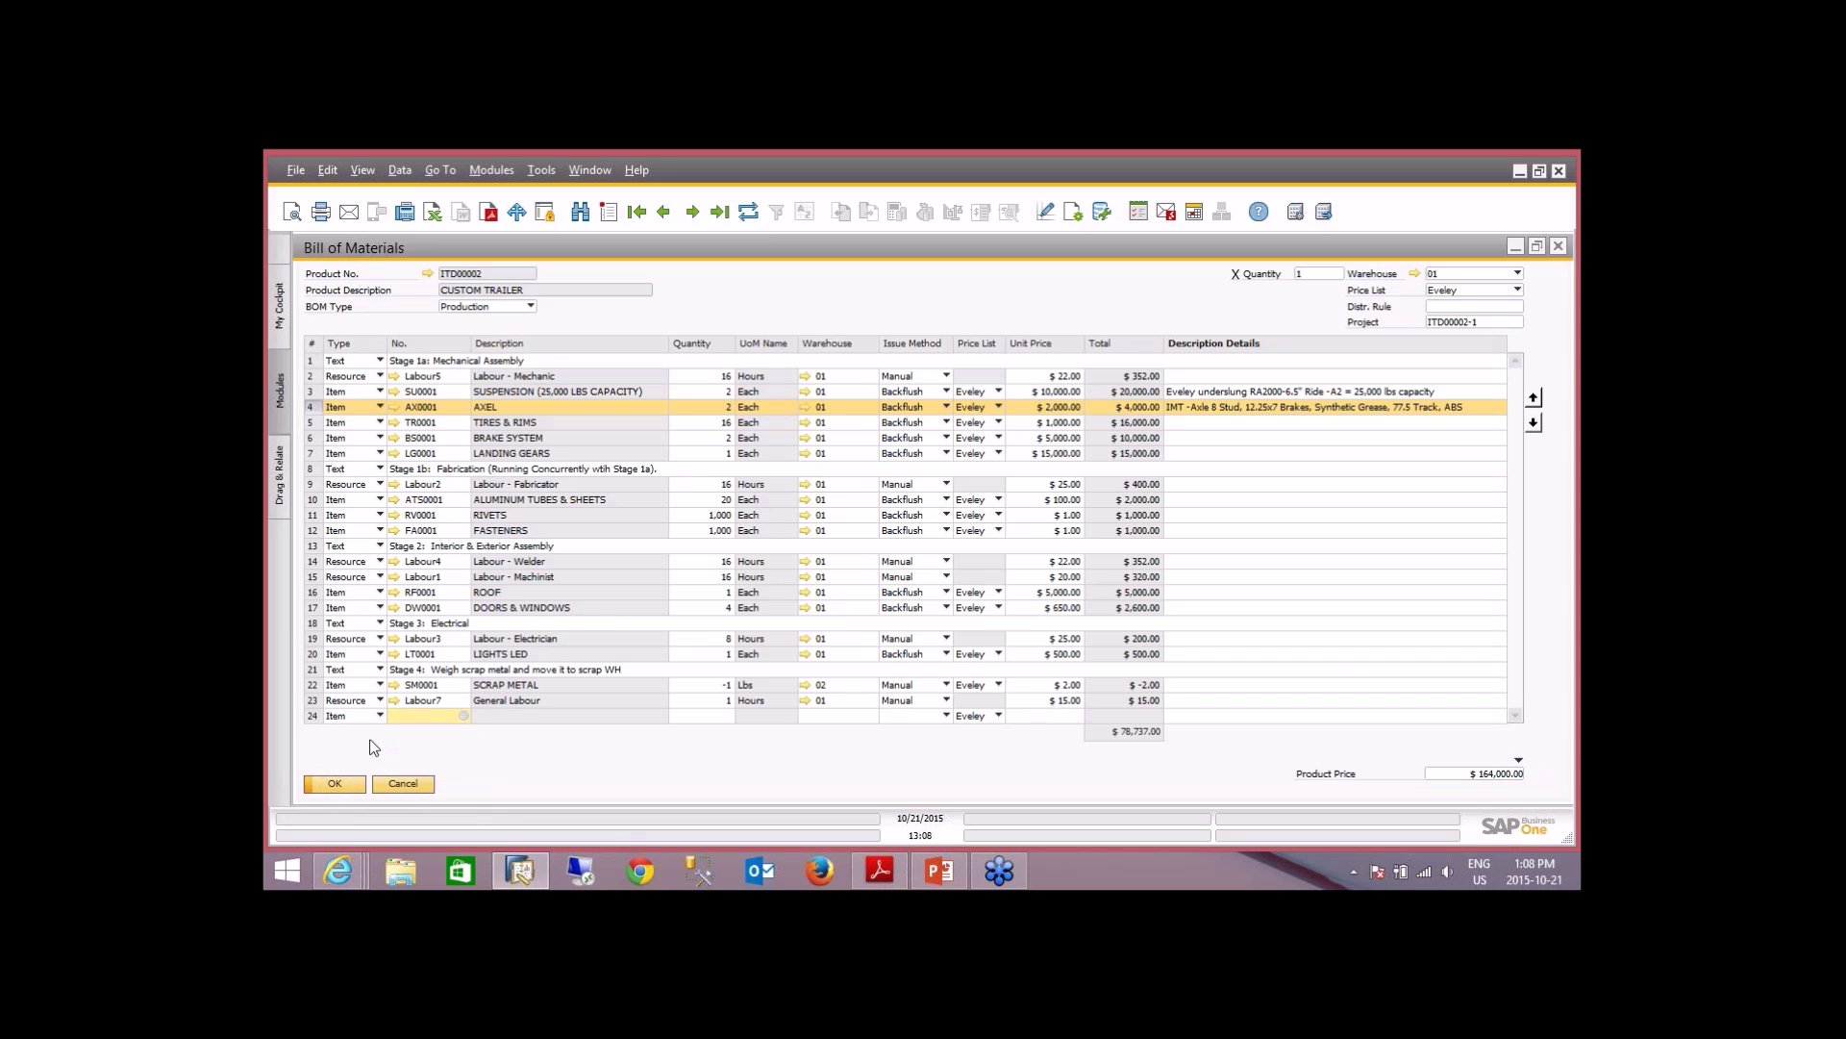
- Add the mechanical axel item ITD108-IMT as a new component at the end of the bill of materials
{"action": "left_click", "coordinate": [461, 718]}
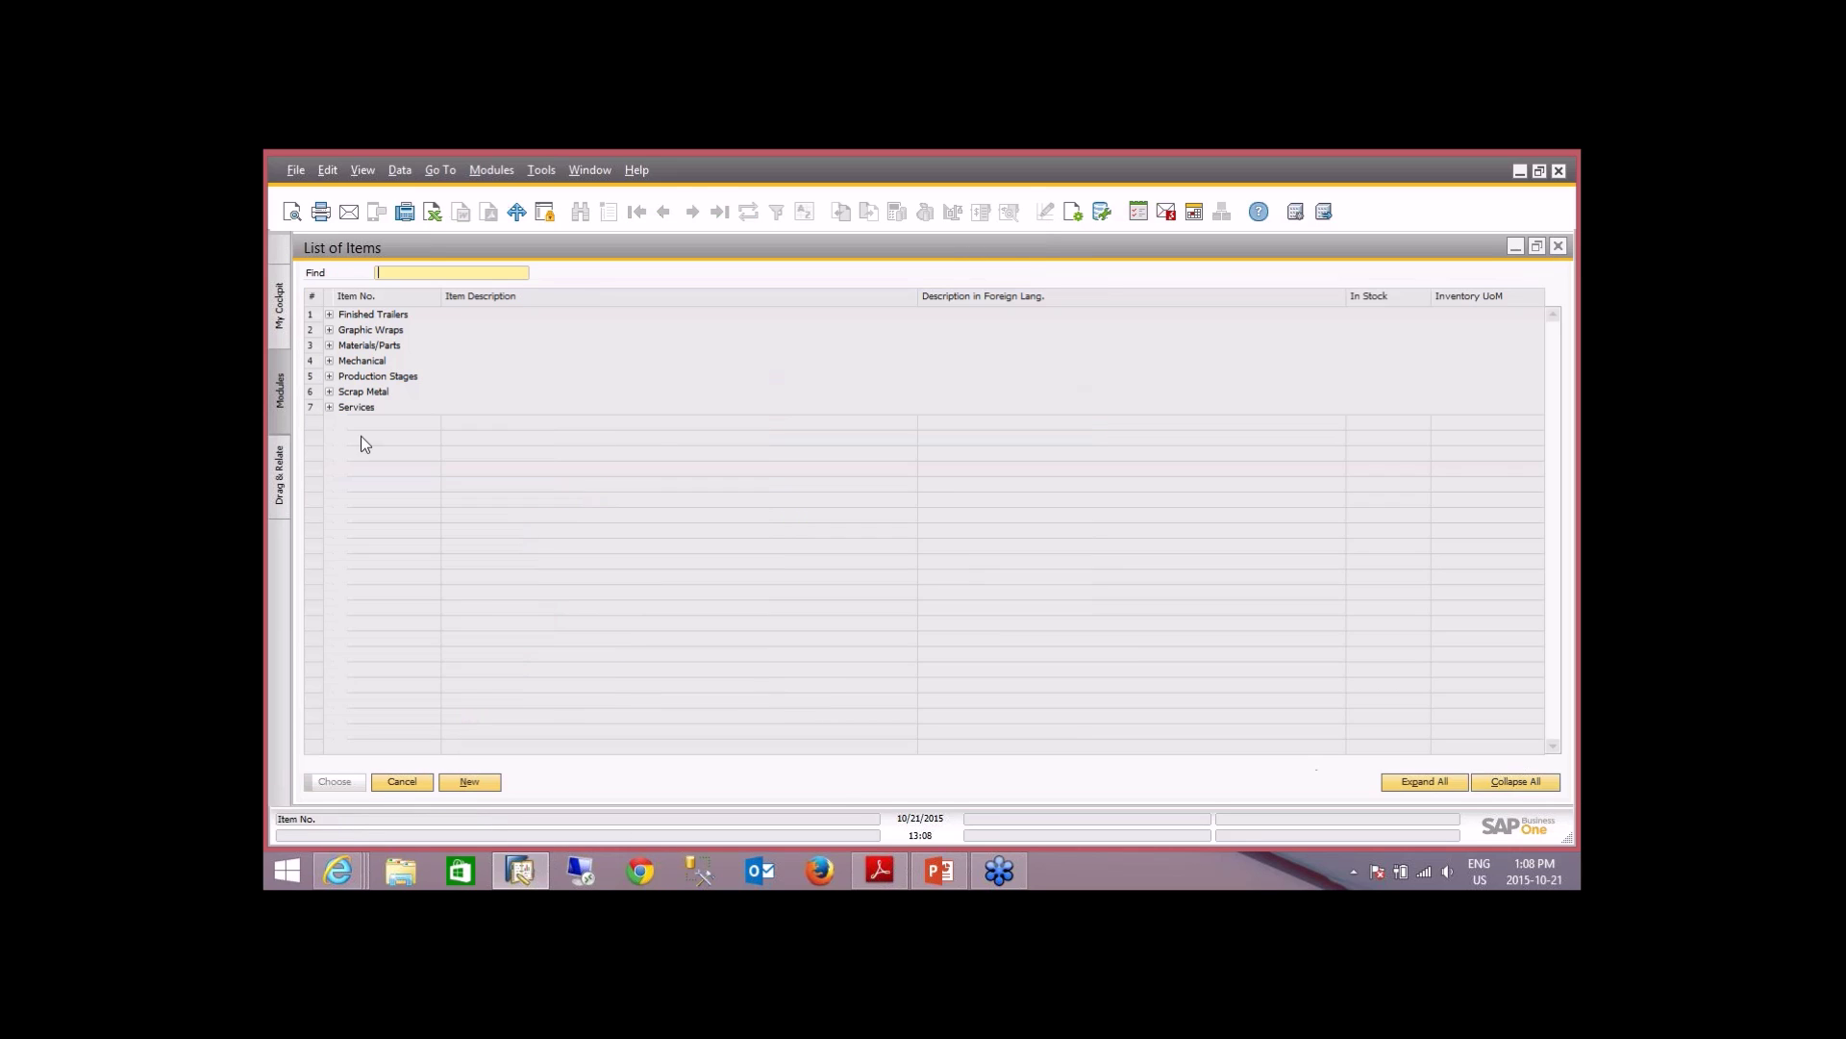
{"action": "left_click", "coordinate": [329, 361]}
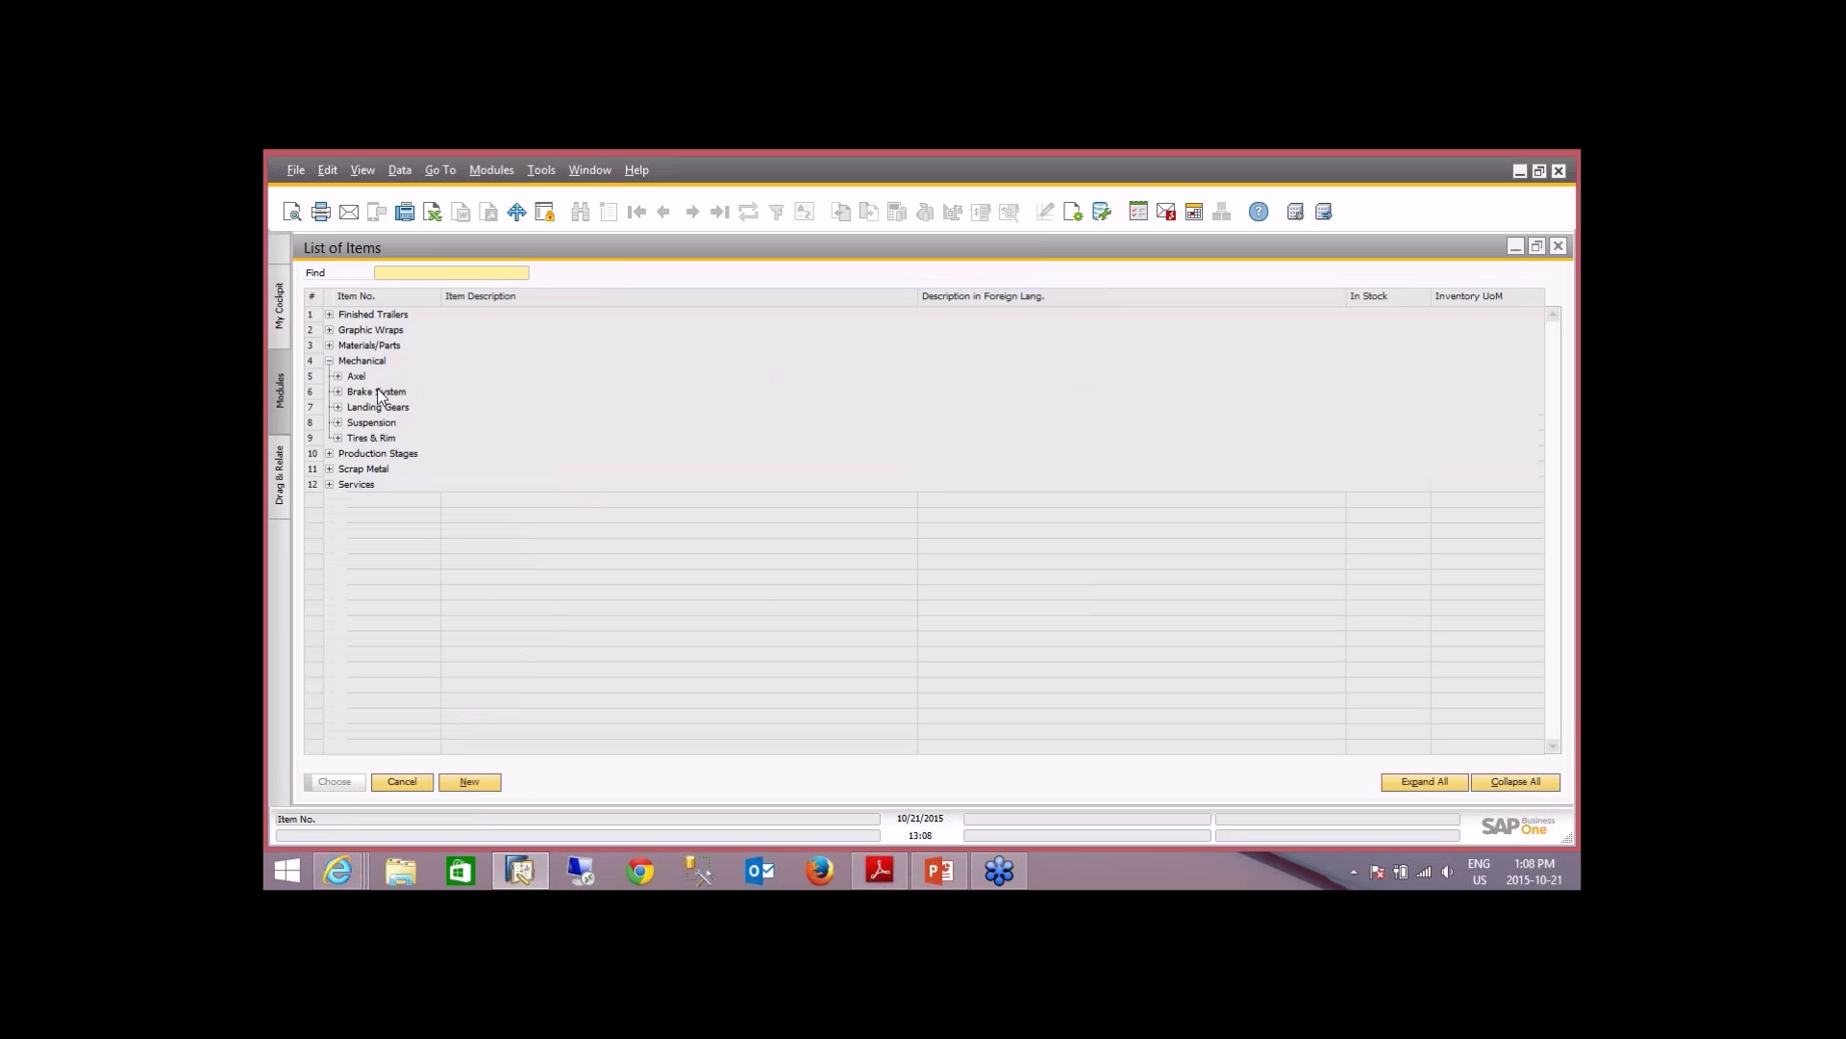
{"action": "left_click", "coordinate": [337, 376]}
{"action": "double_click", "coordinate": [497, 394]}
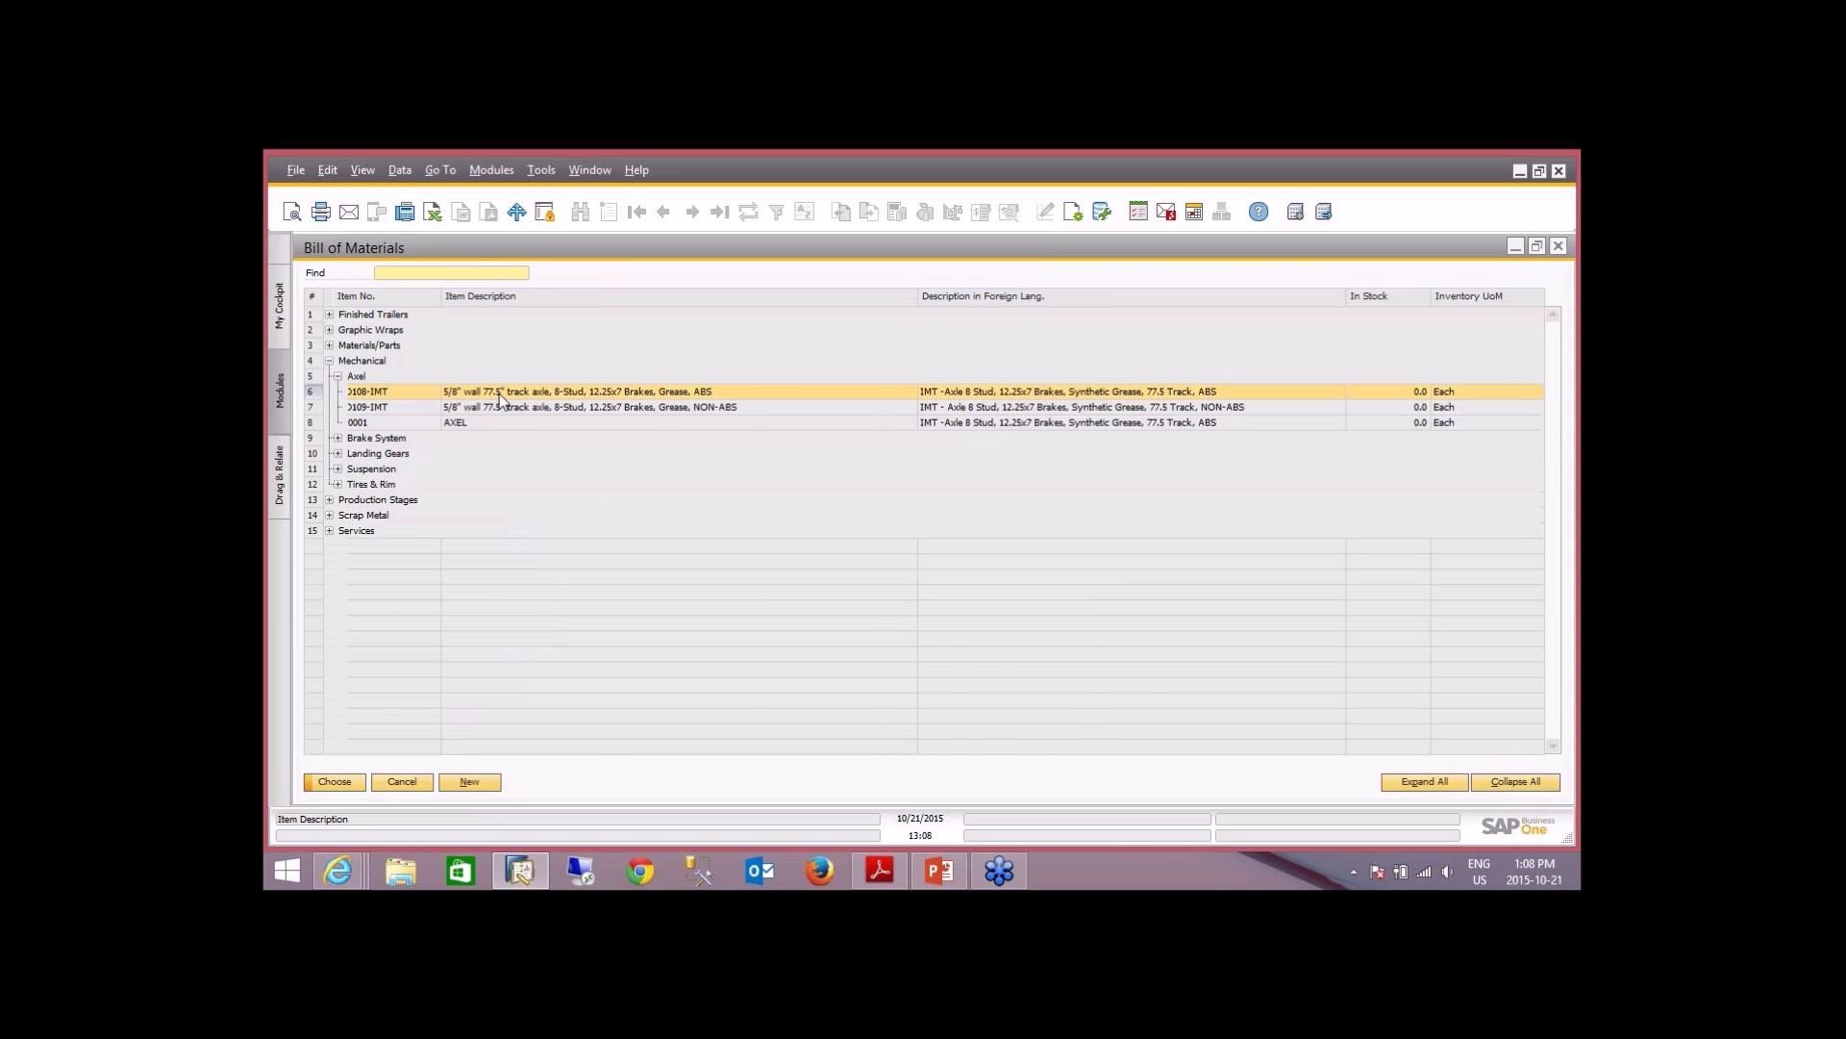
- Add a resource row for Machine1 below the new axle item and update the bill of materials
{"action": "scroll", "coordinate": [546, 702], "scroll_direction": "down", "scroll_amount": 1}
{"action": "left_click", "coordinate": [360, 717]}
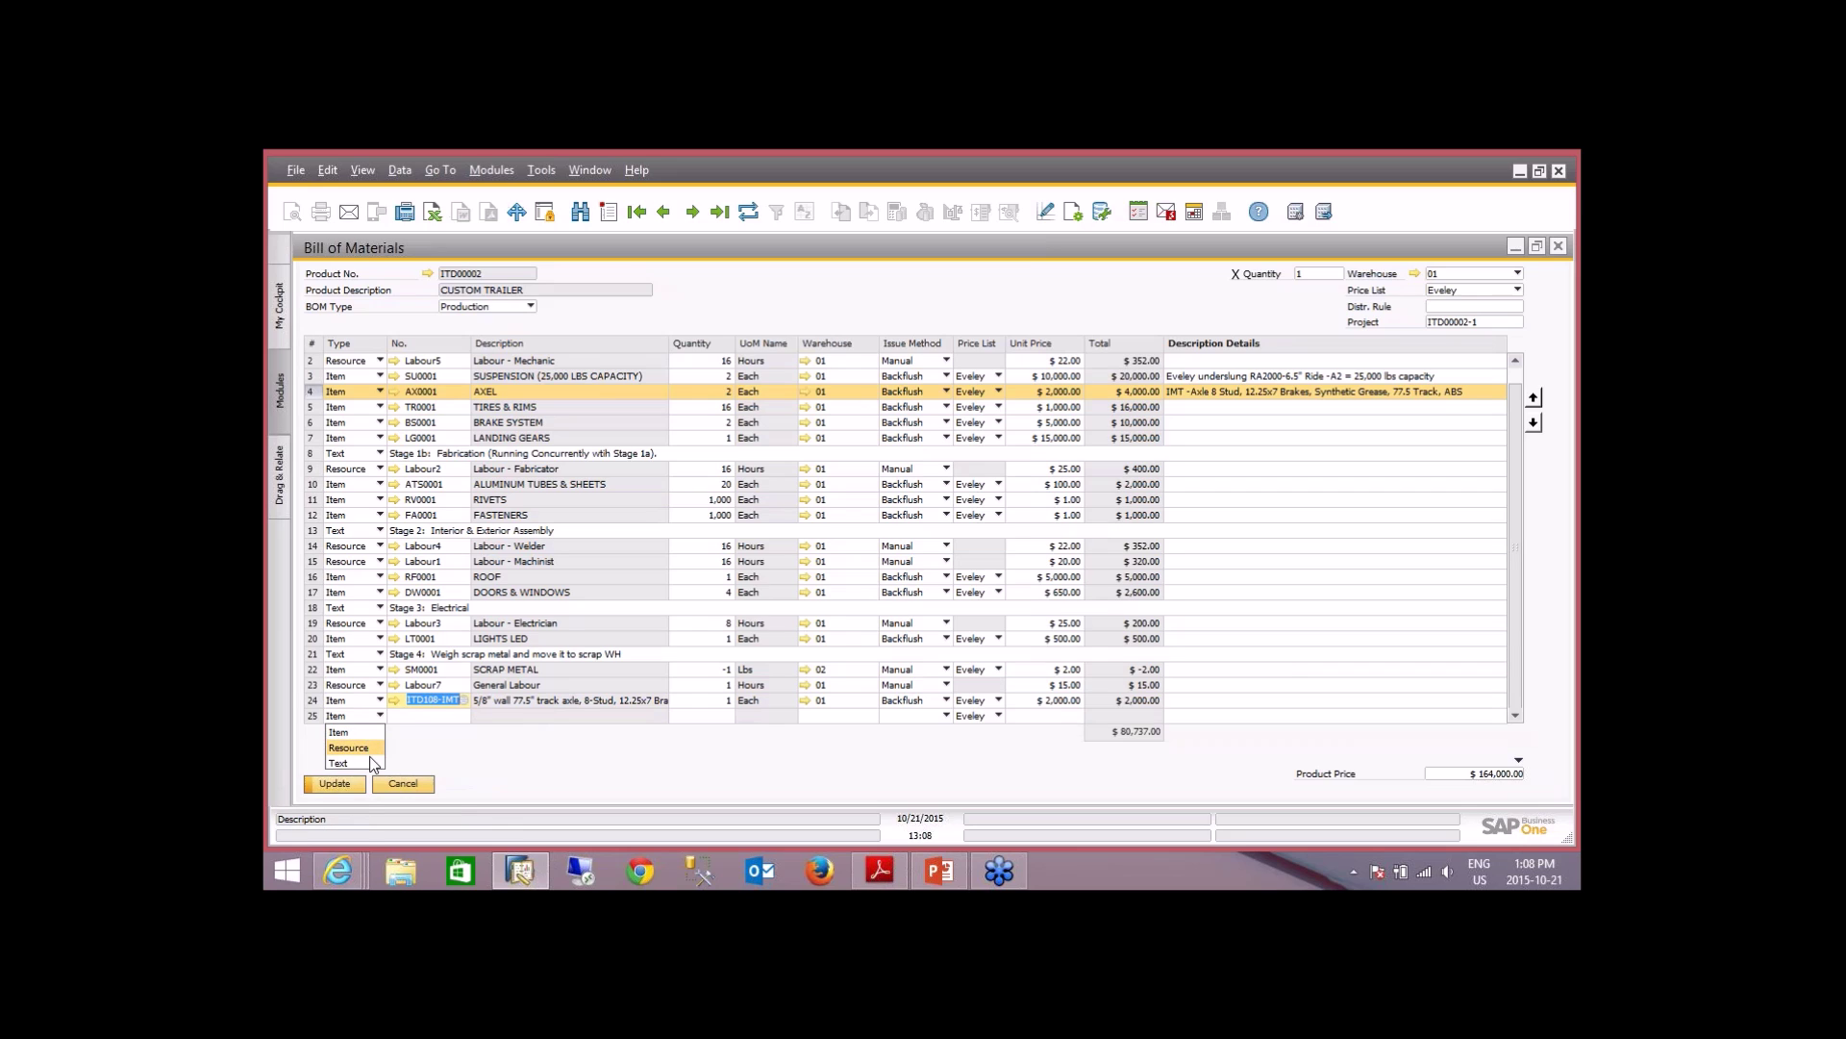
{"action": "left_click", "coordinate": [349, 747]}
{"action": "left_click", "coordinate": [461, 716]}
{"action": "left_click", "coordinate": [464, 715]}
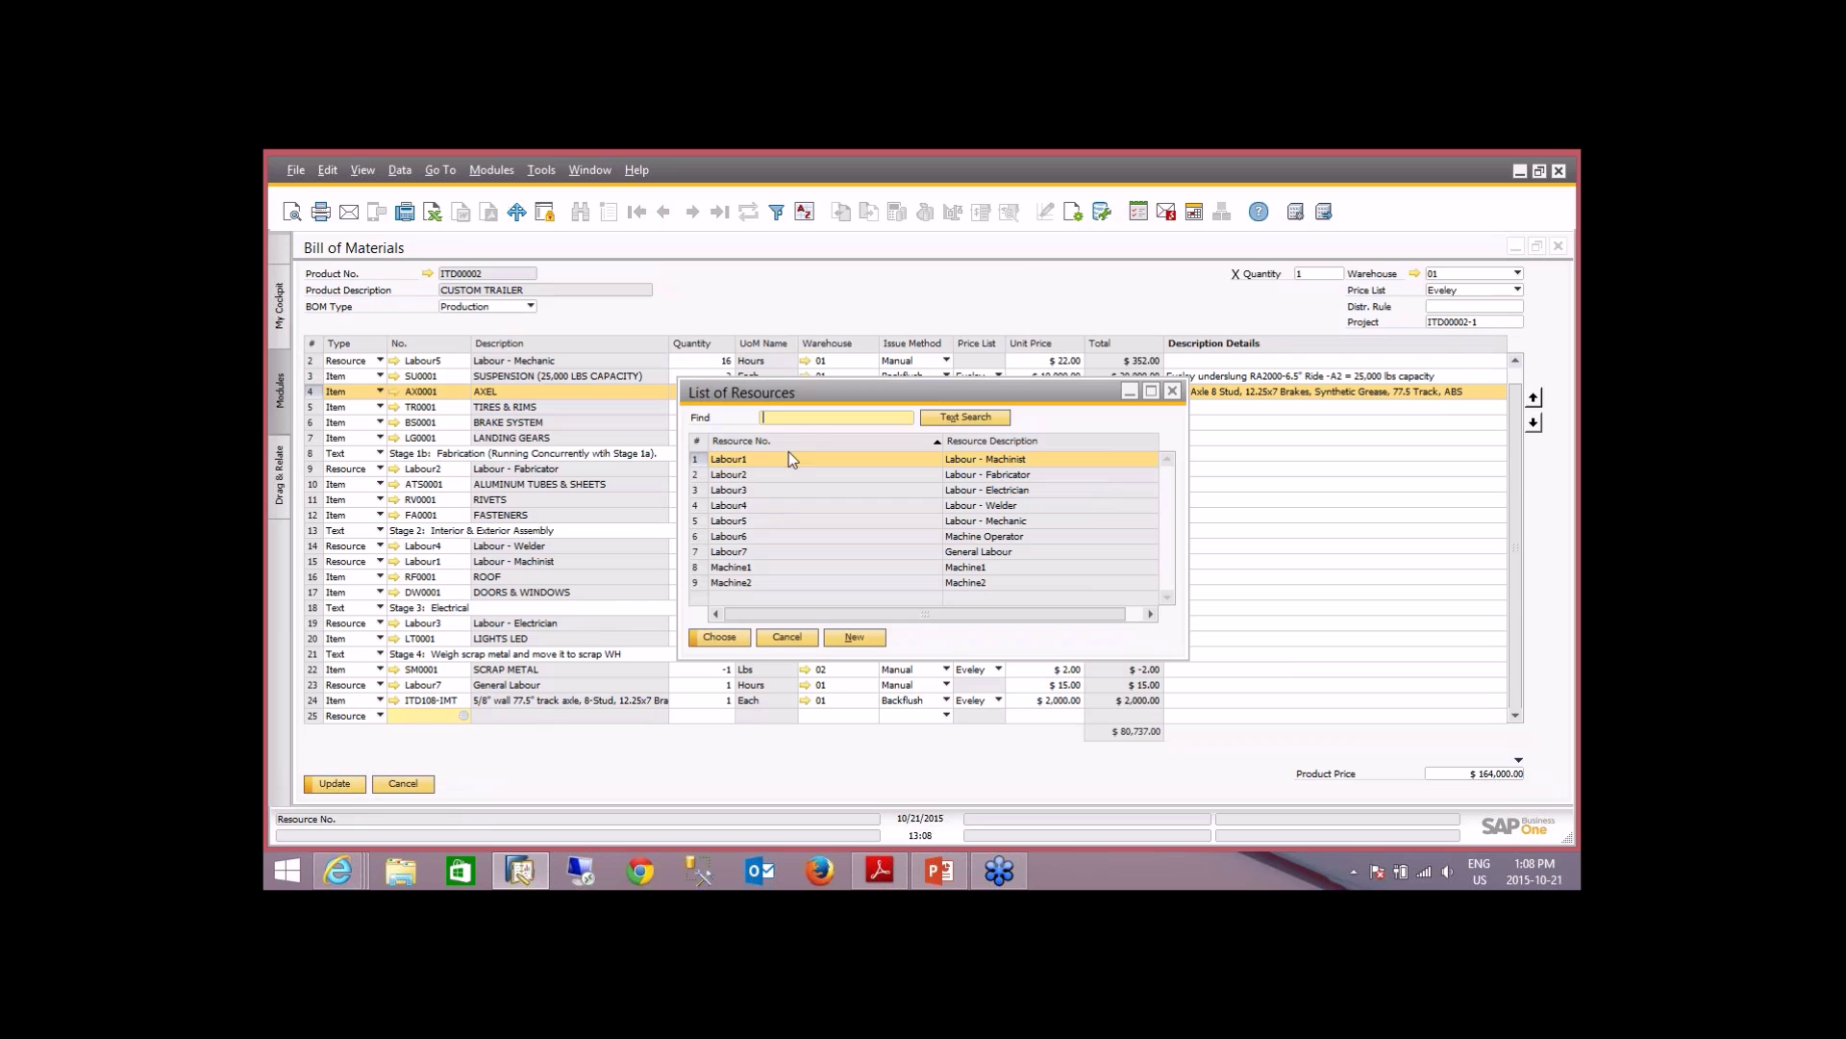
{"action": "double_click", "coordinate": [1031, 567]}
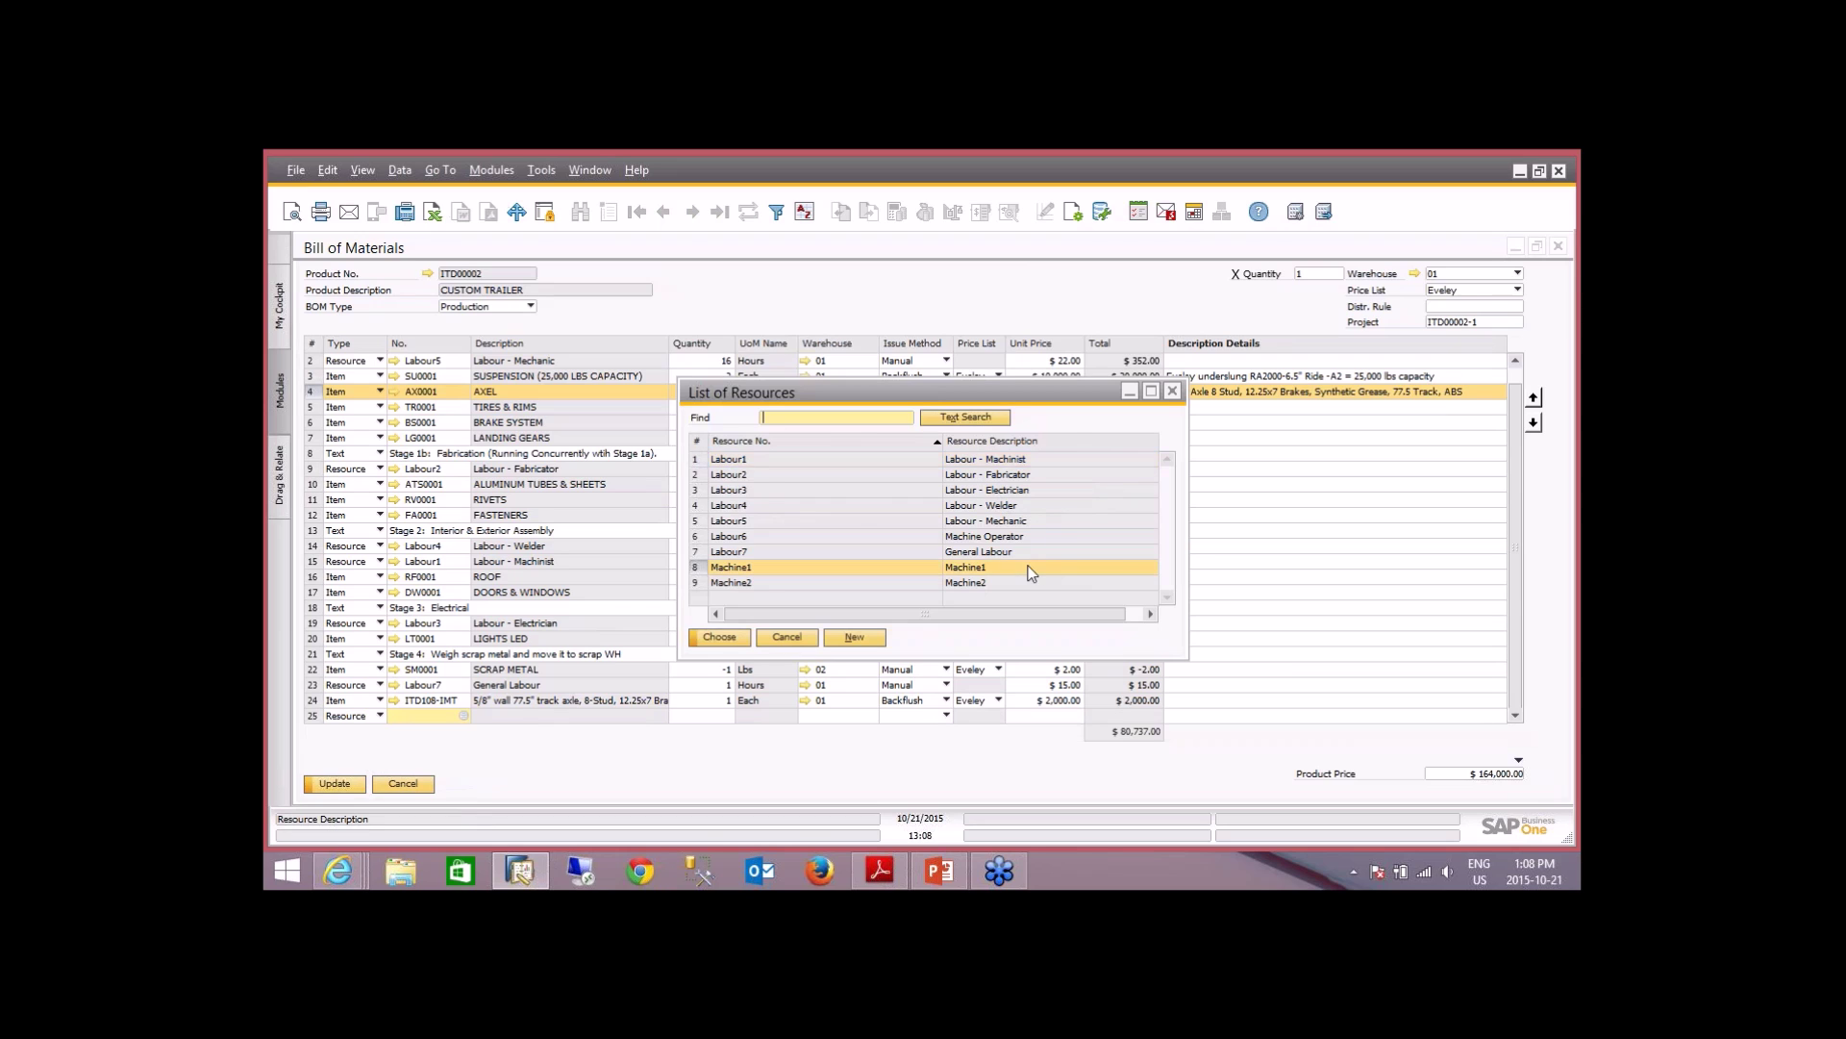
{"action": "left_click", "coordinate": [345, 784]}
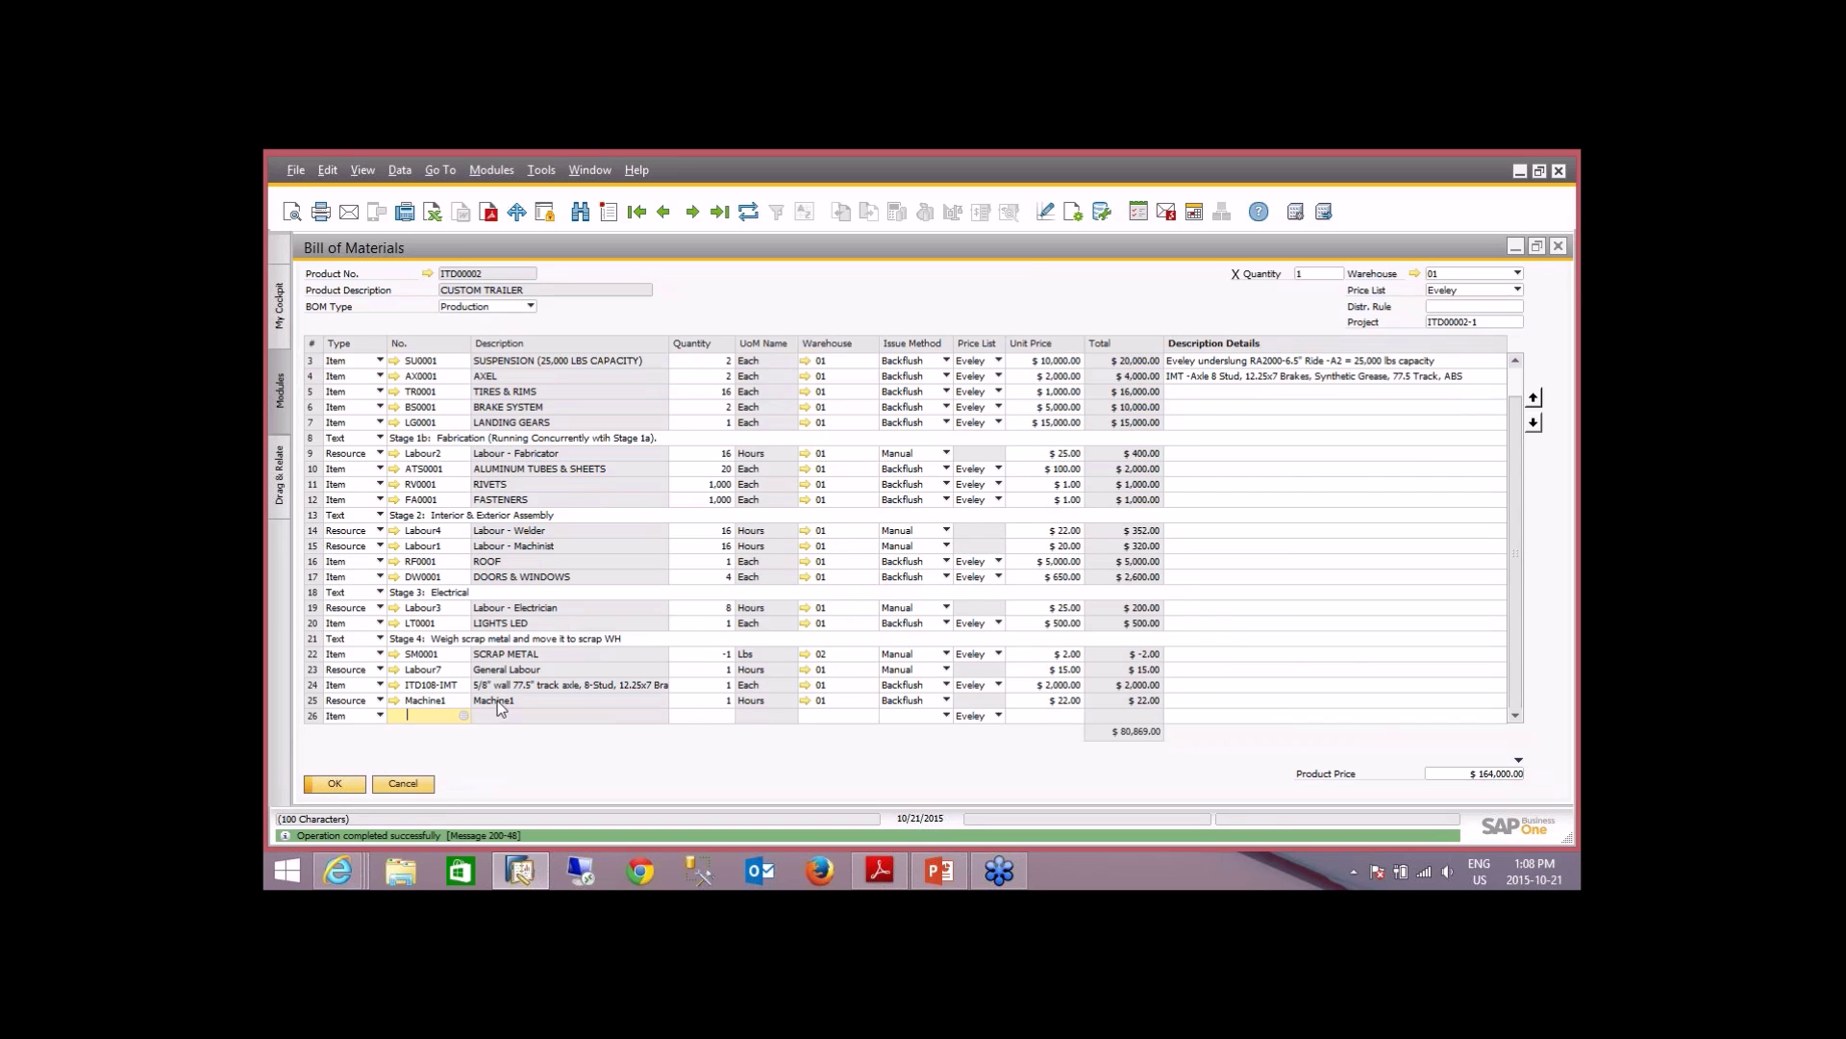
- Insert a text row reading "Stage 5 : Clean machine and work area" above the ITD108-IMT item and update the bill of materials
{"action": "right_click", "coordinate": [311, 688]}
{"action": "left_click", "coordinate": [329, 691]}
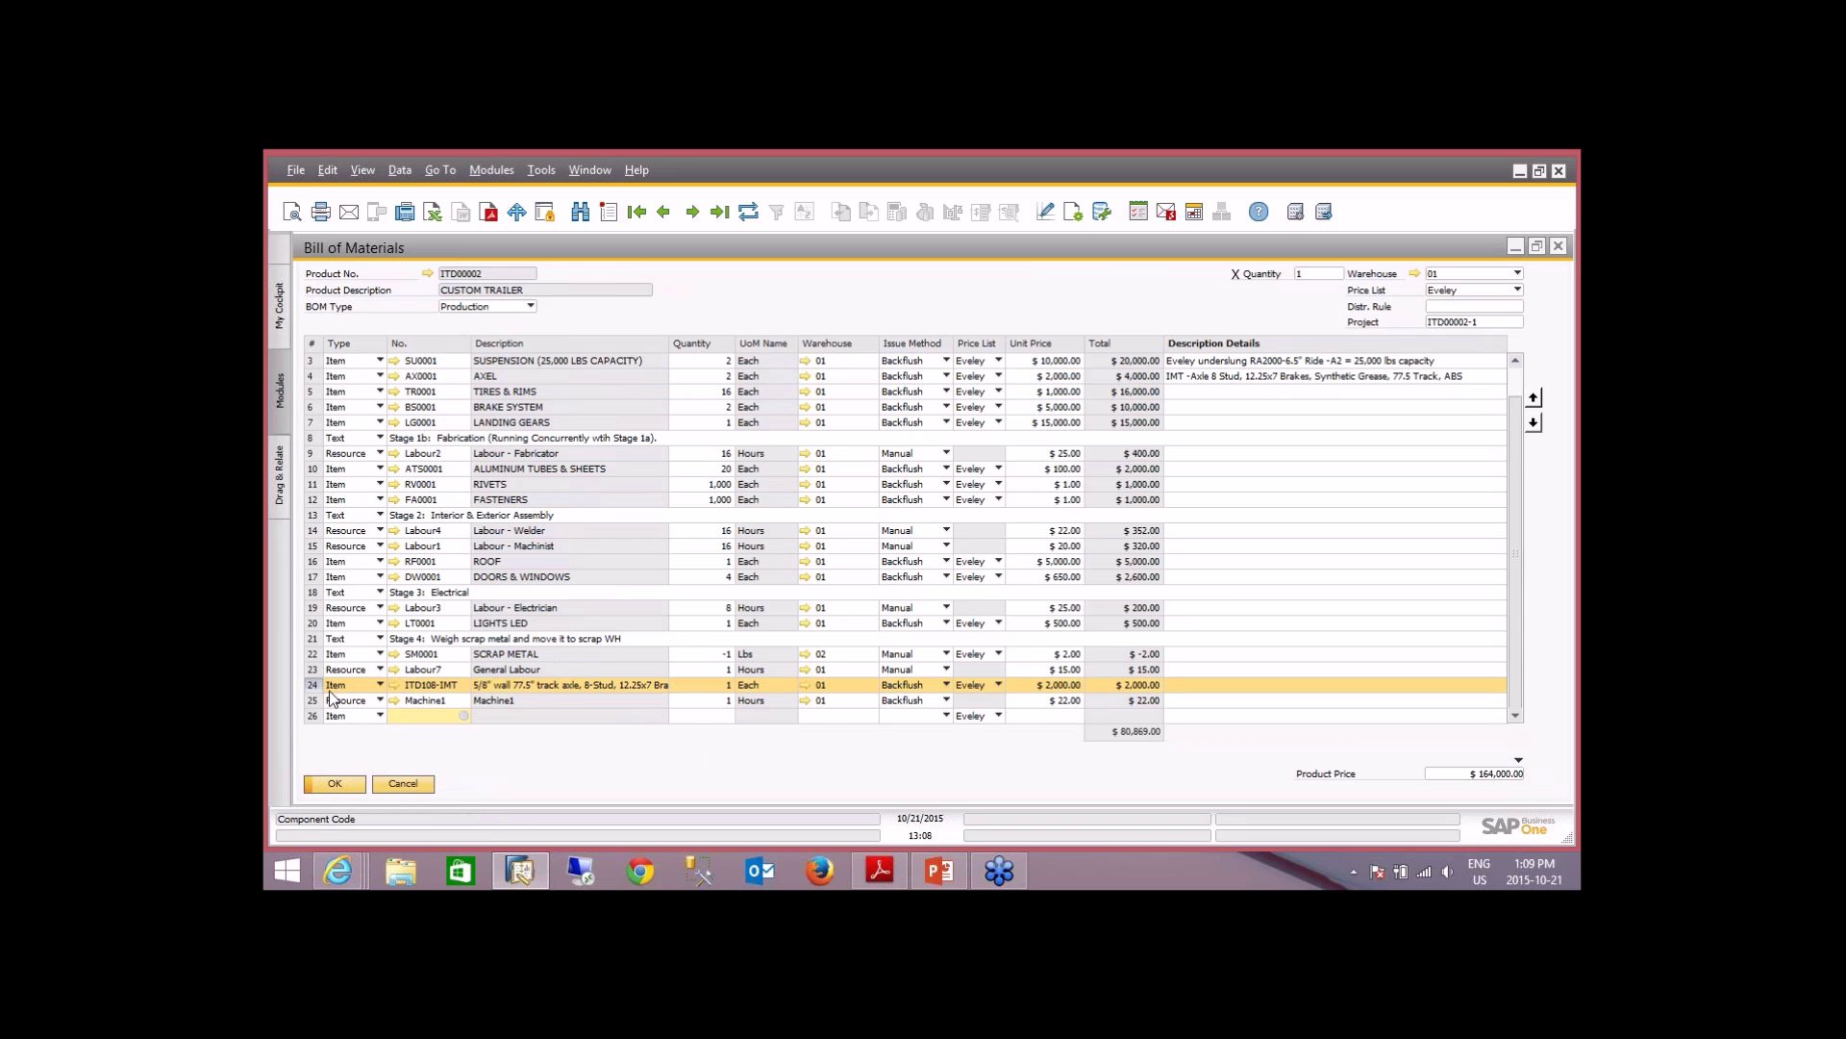
{"action": "right_click", "coordinate": [310, 684]}
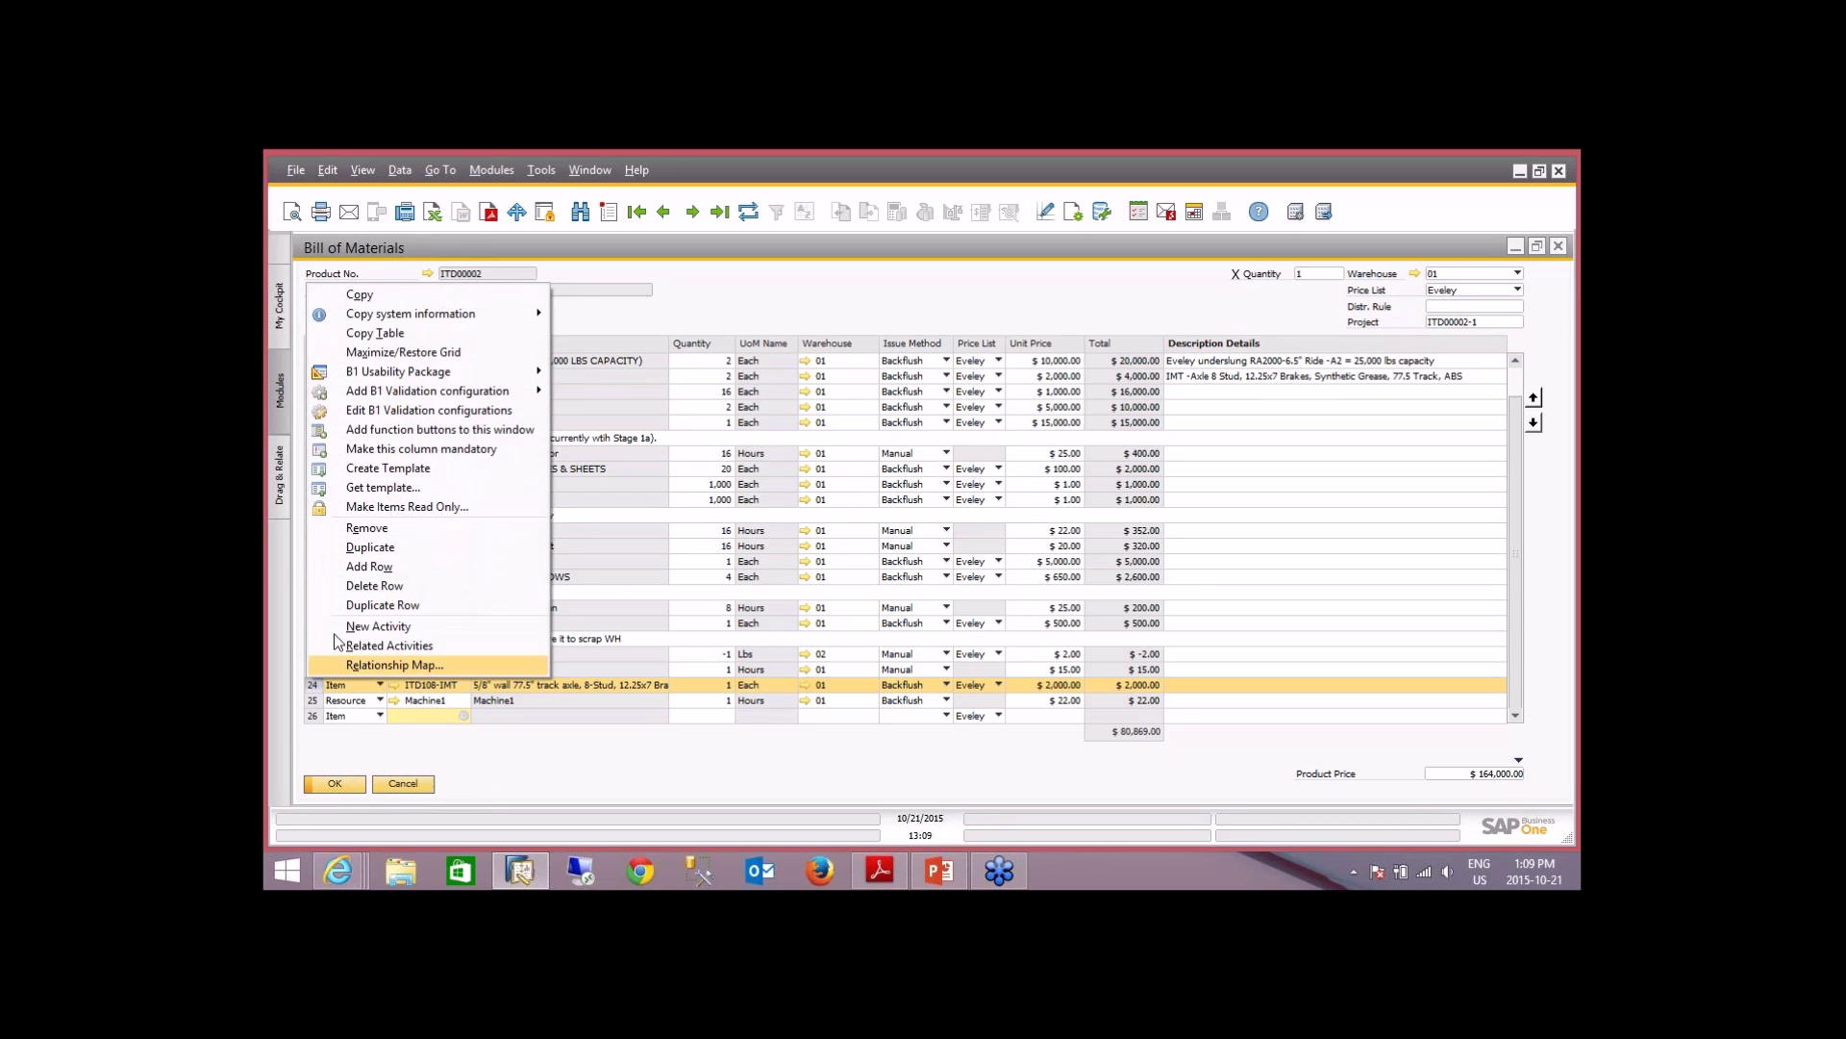
{"action": "left_click", "coordinate": [370, 568]}
{"action": "left_click", "coordinate": [380, 684]}
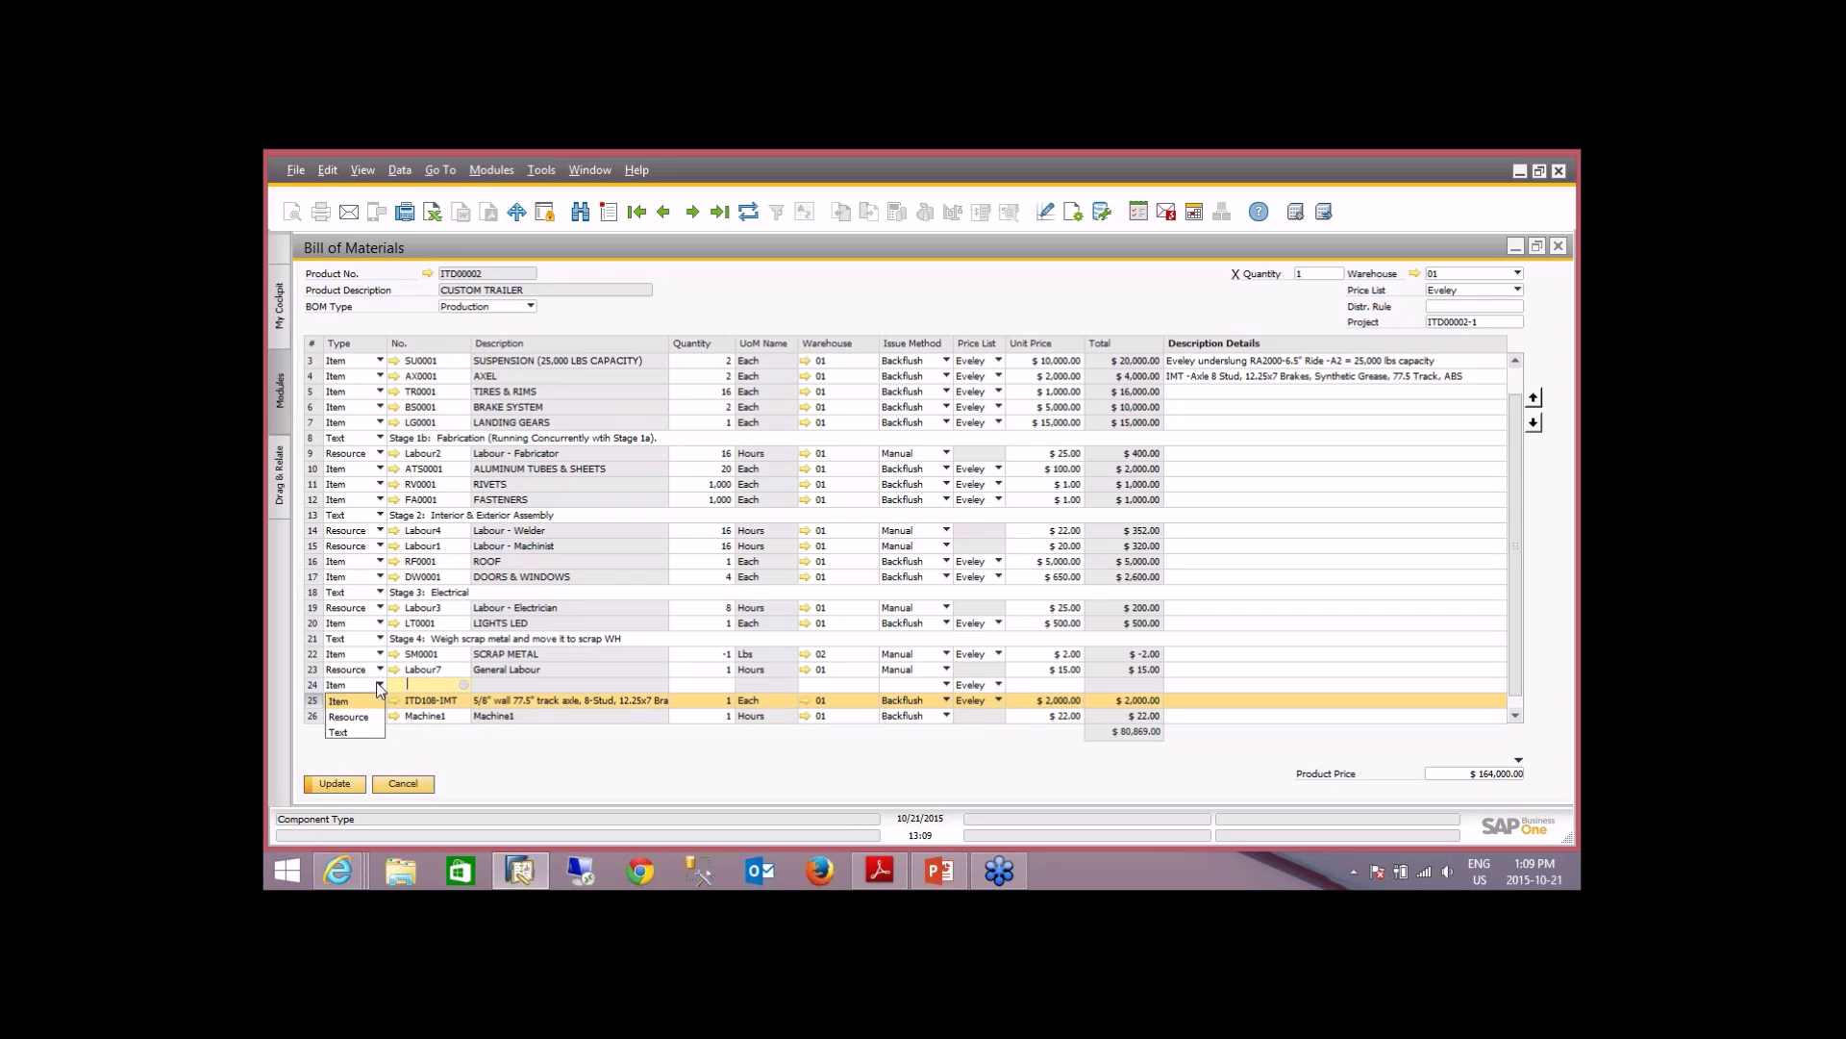
{"action": "left_click", "coordinate": [360, 731]}
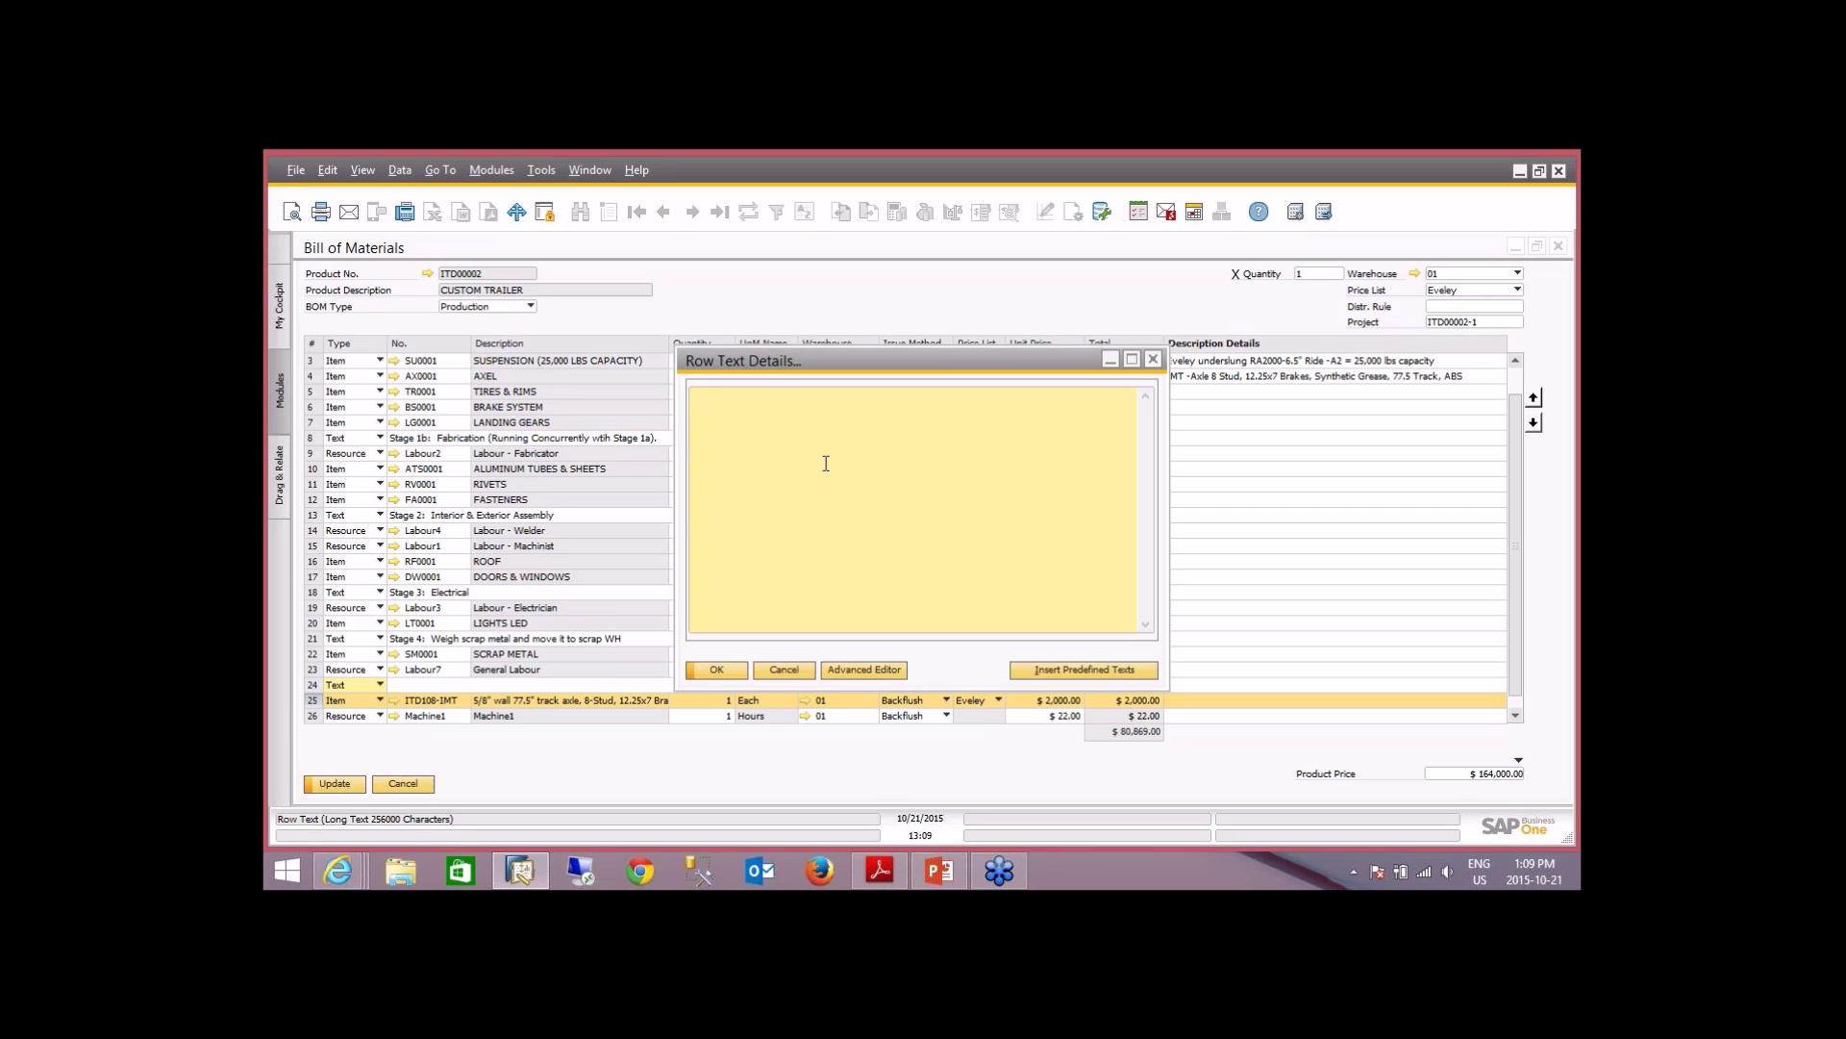
{"action": "type", "text": "Stage 5 :  Clean machine and work area"}
{"action": "left_click", "coordinate": [716, 670]}
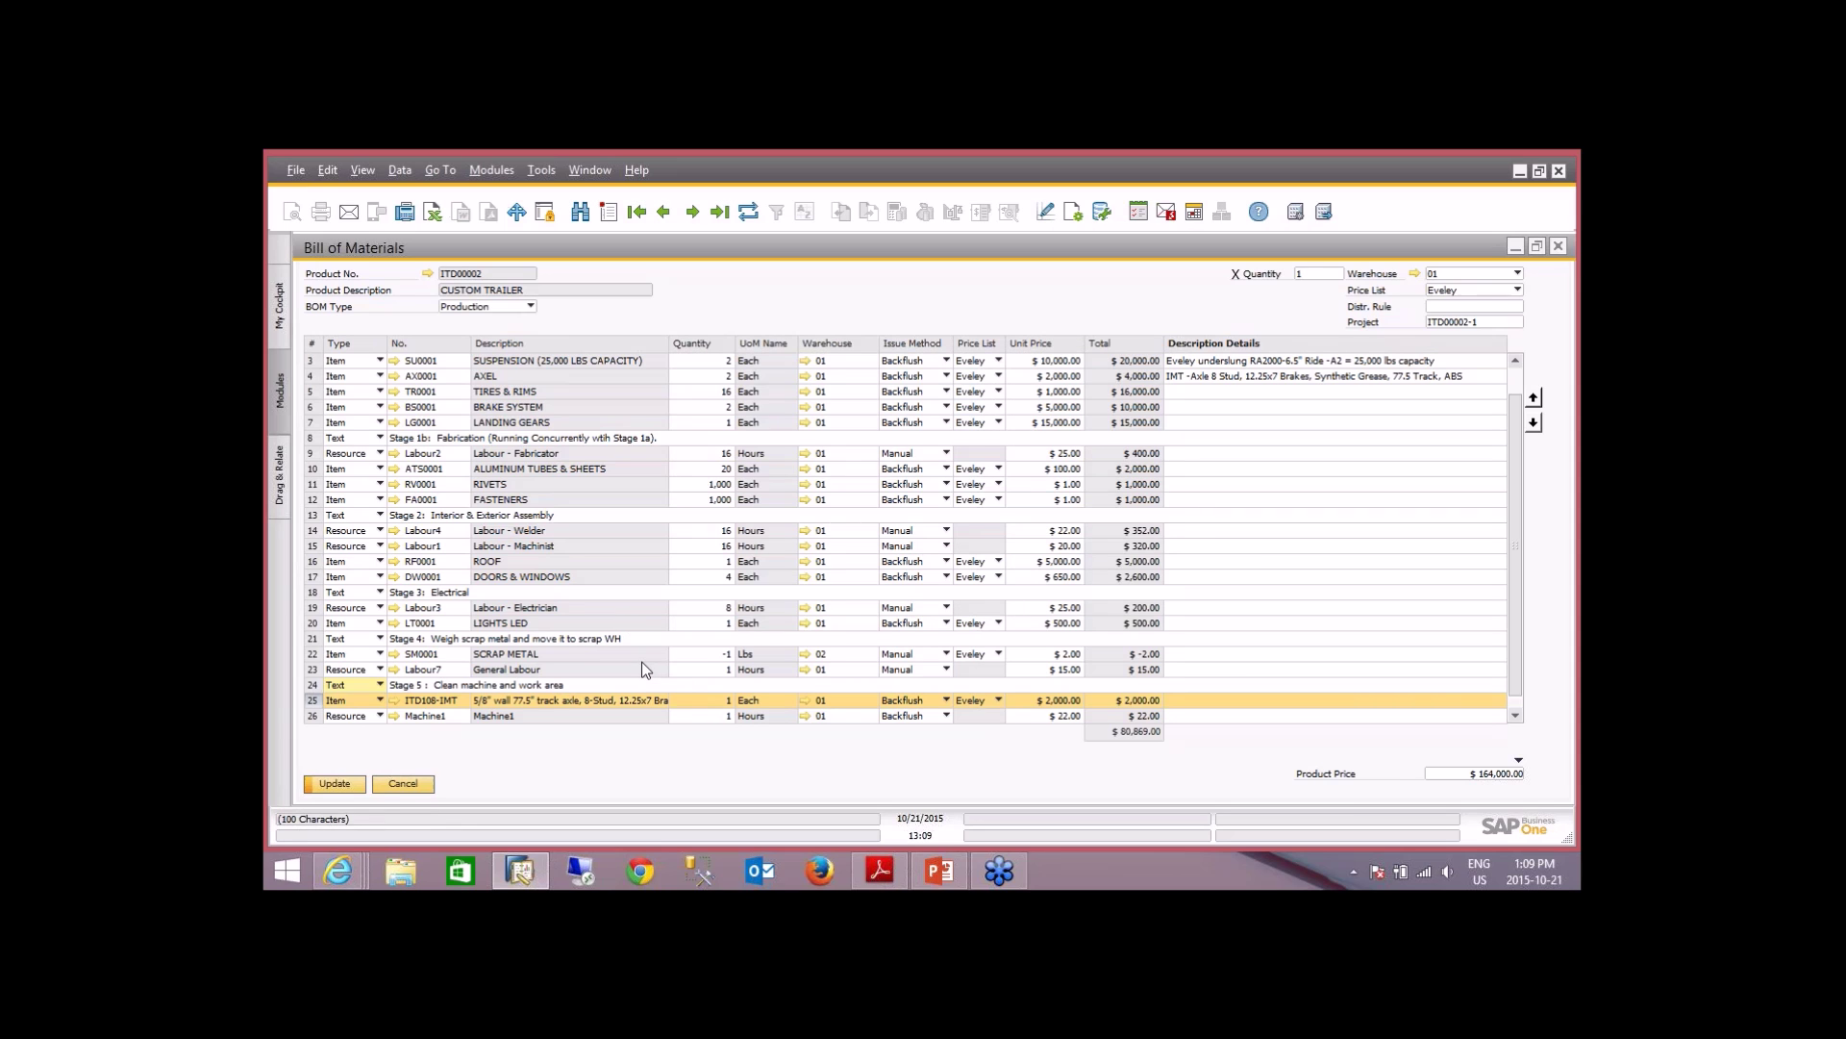
{"action": "scroll", "coordinate": [643, 659], "scroll_direction": "down", "scroll_amount": 1}
{"action": "left_click", "coordinate": [334, 784]}
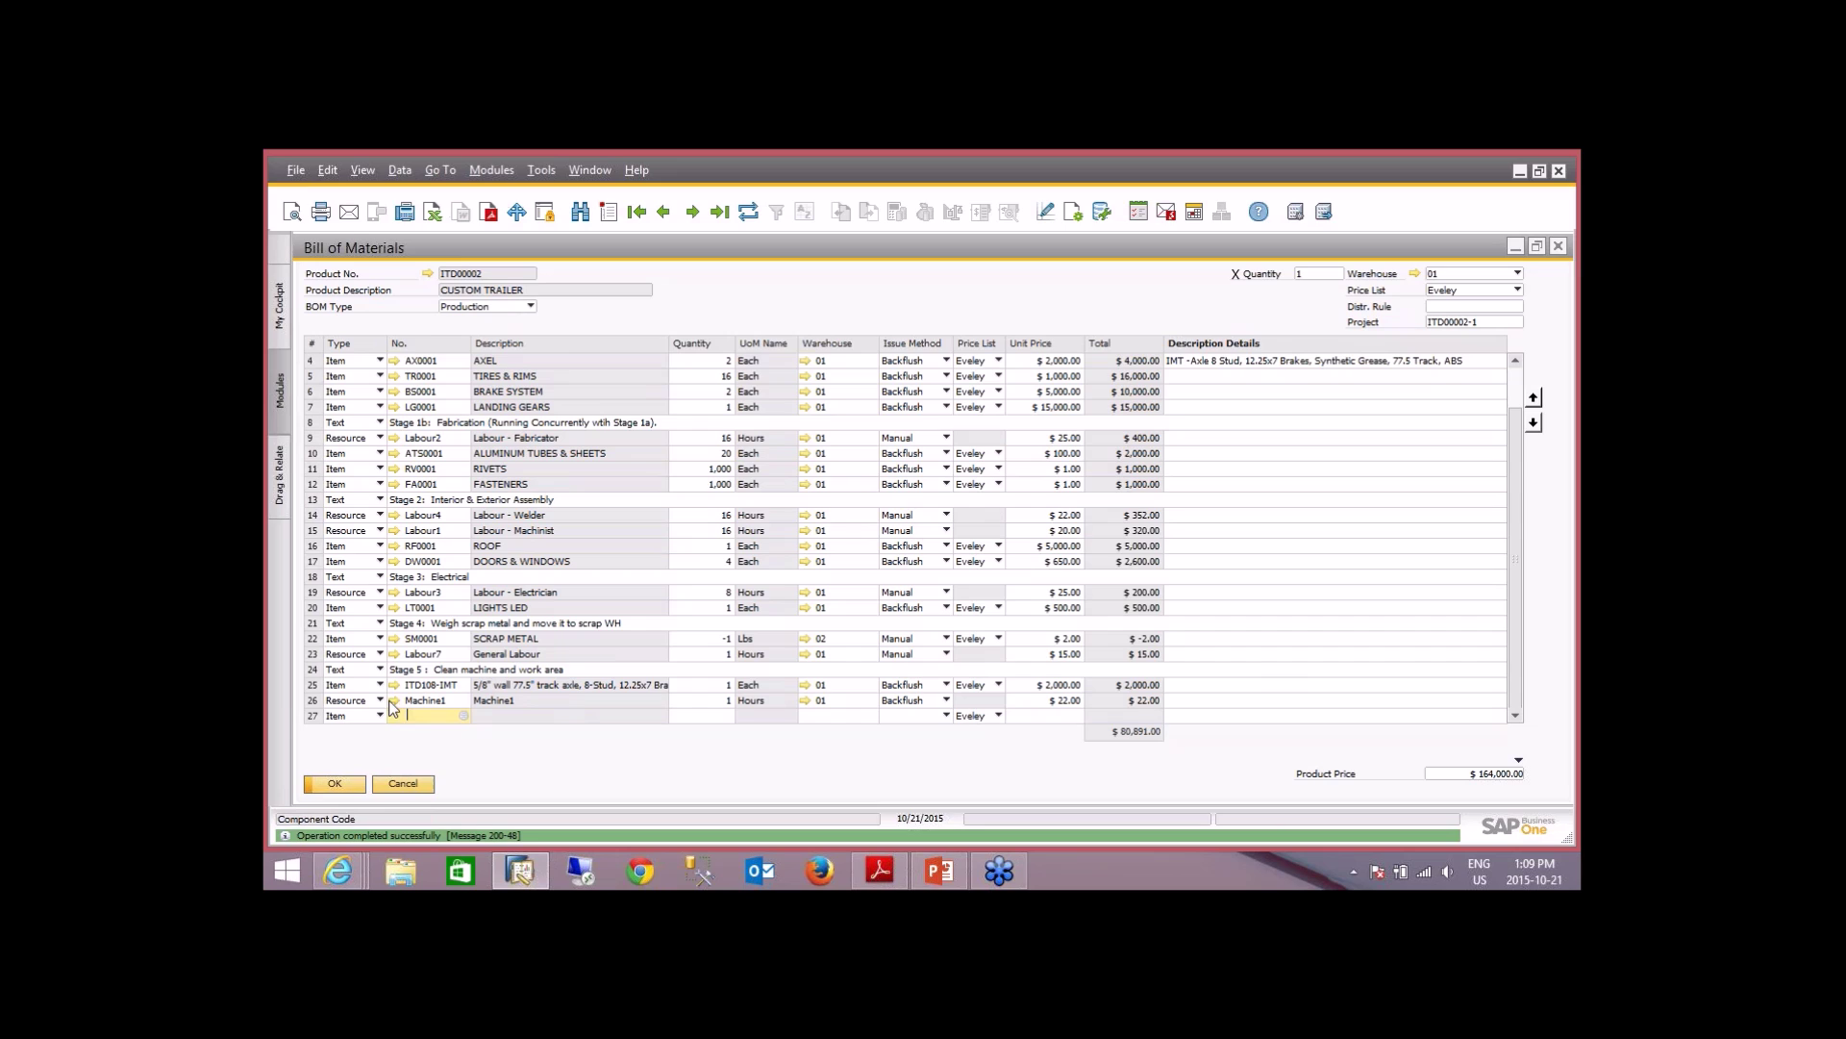
{"action": "left_click", "coordinate": [314, 685]}
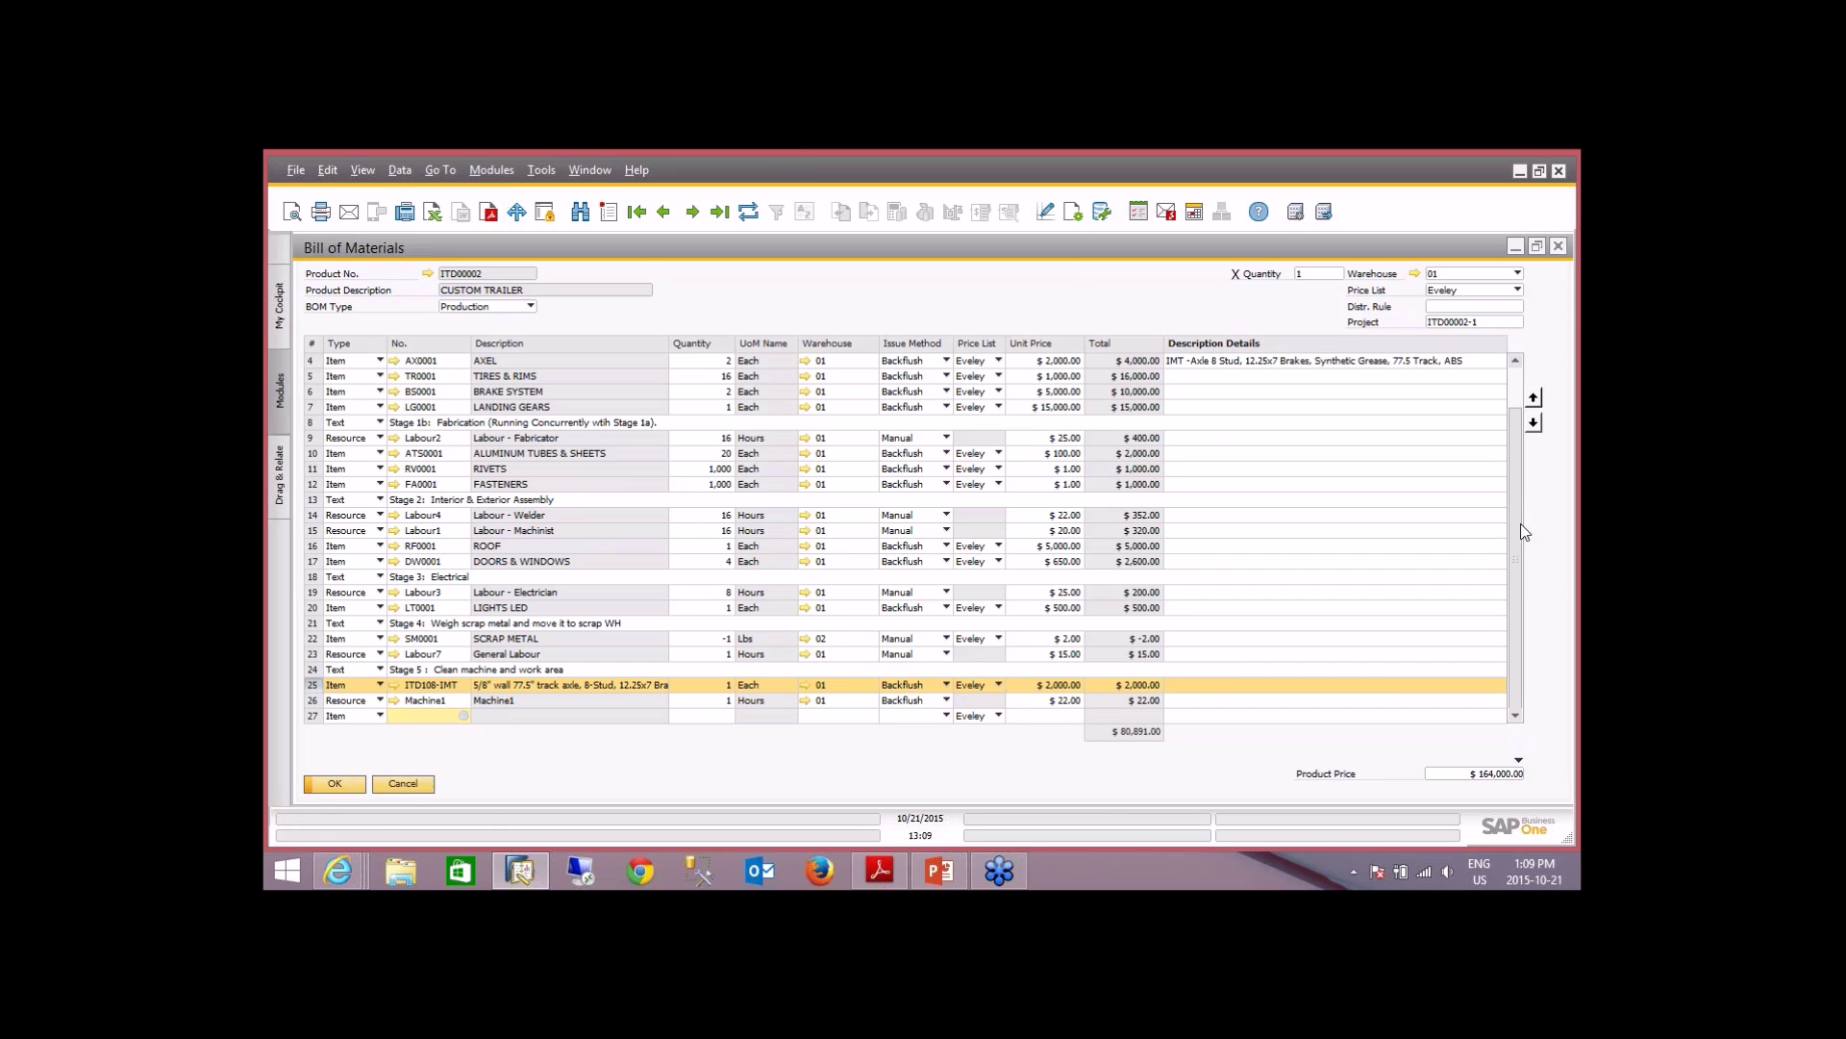
{"action": "scroll", "coordinate": [1516, 565], "scroll_direction": "up", "scroll_amount": 3}
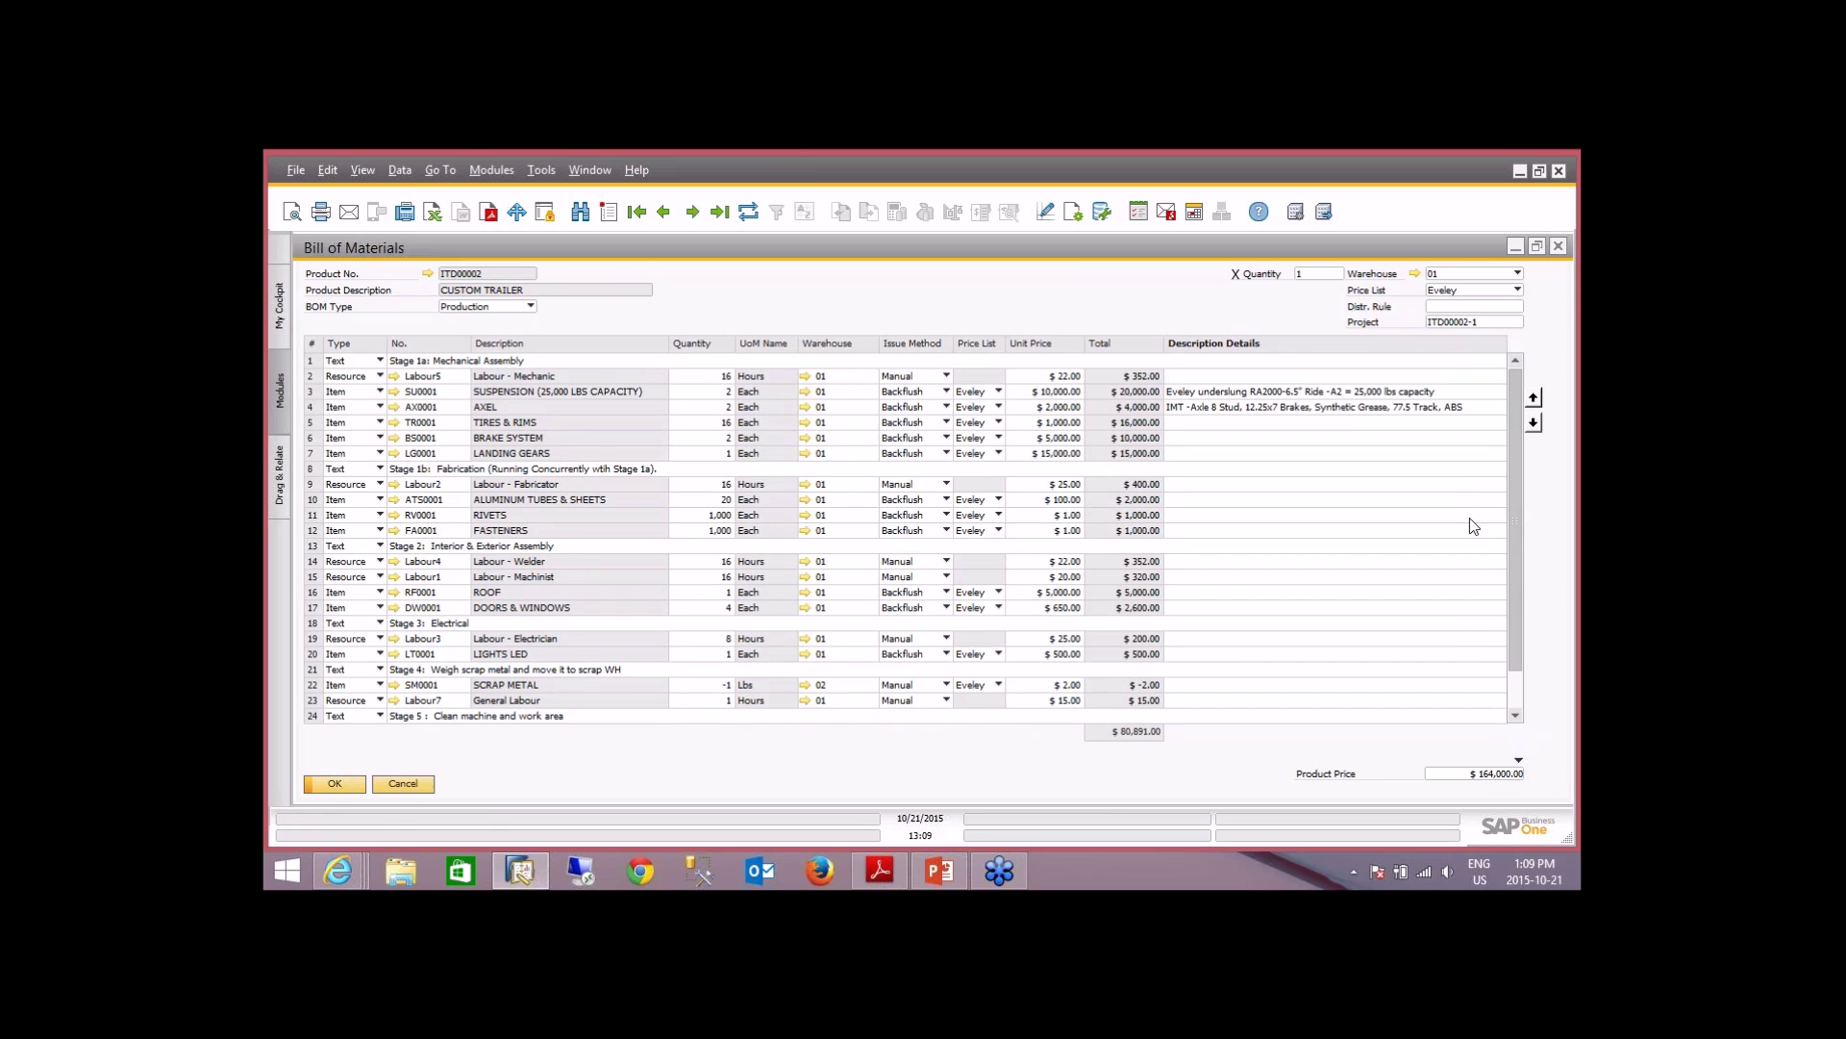
{"action": "scroll", "coordinate": [1469, 526], "scroll_direction": "down", "scroll_amount": 3}
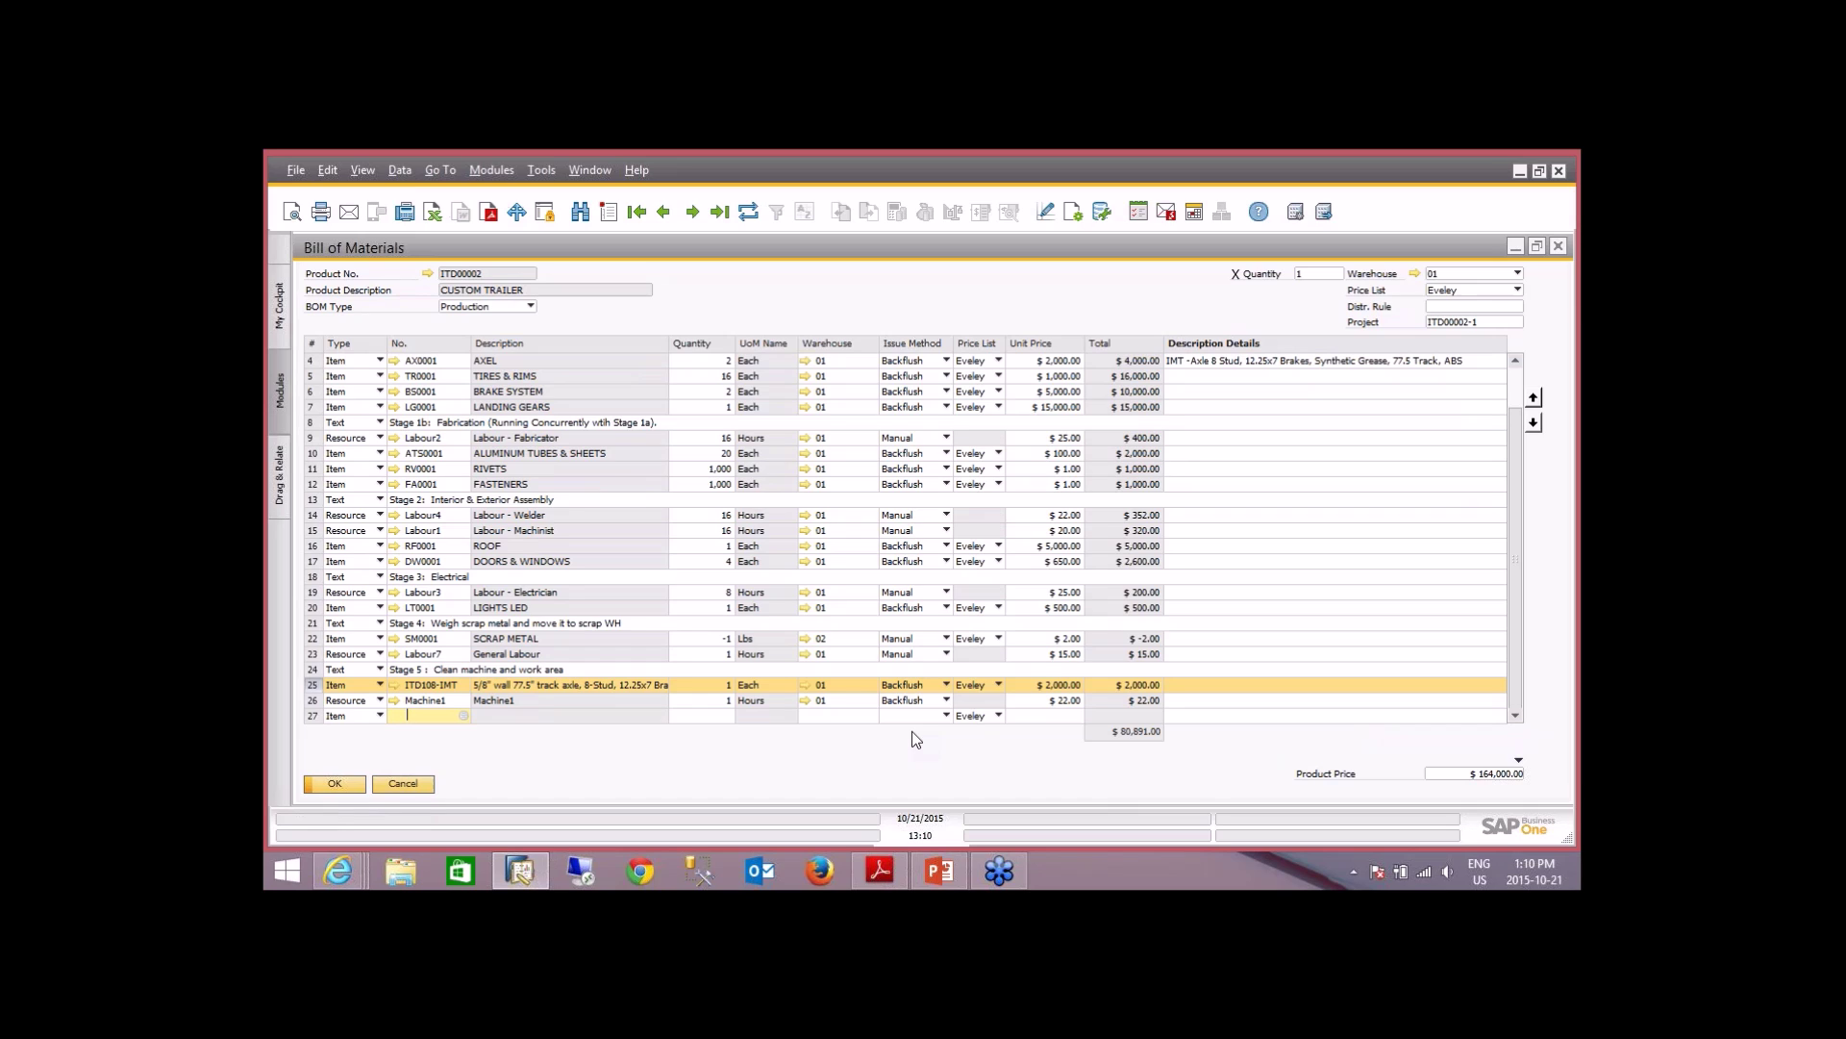
{"action": "mouse_move", "coordinate": [1579, 887]}
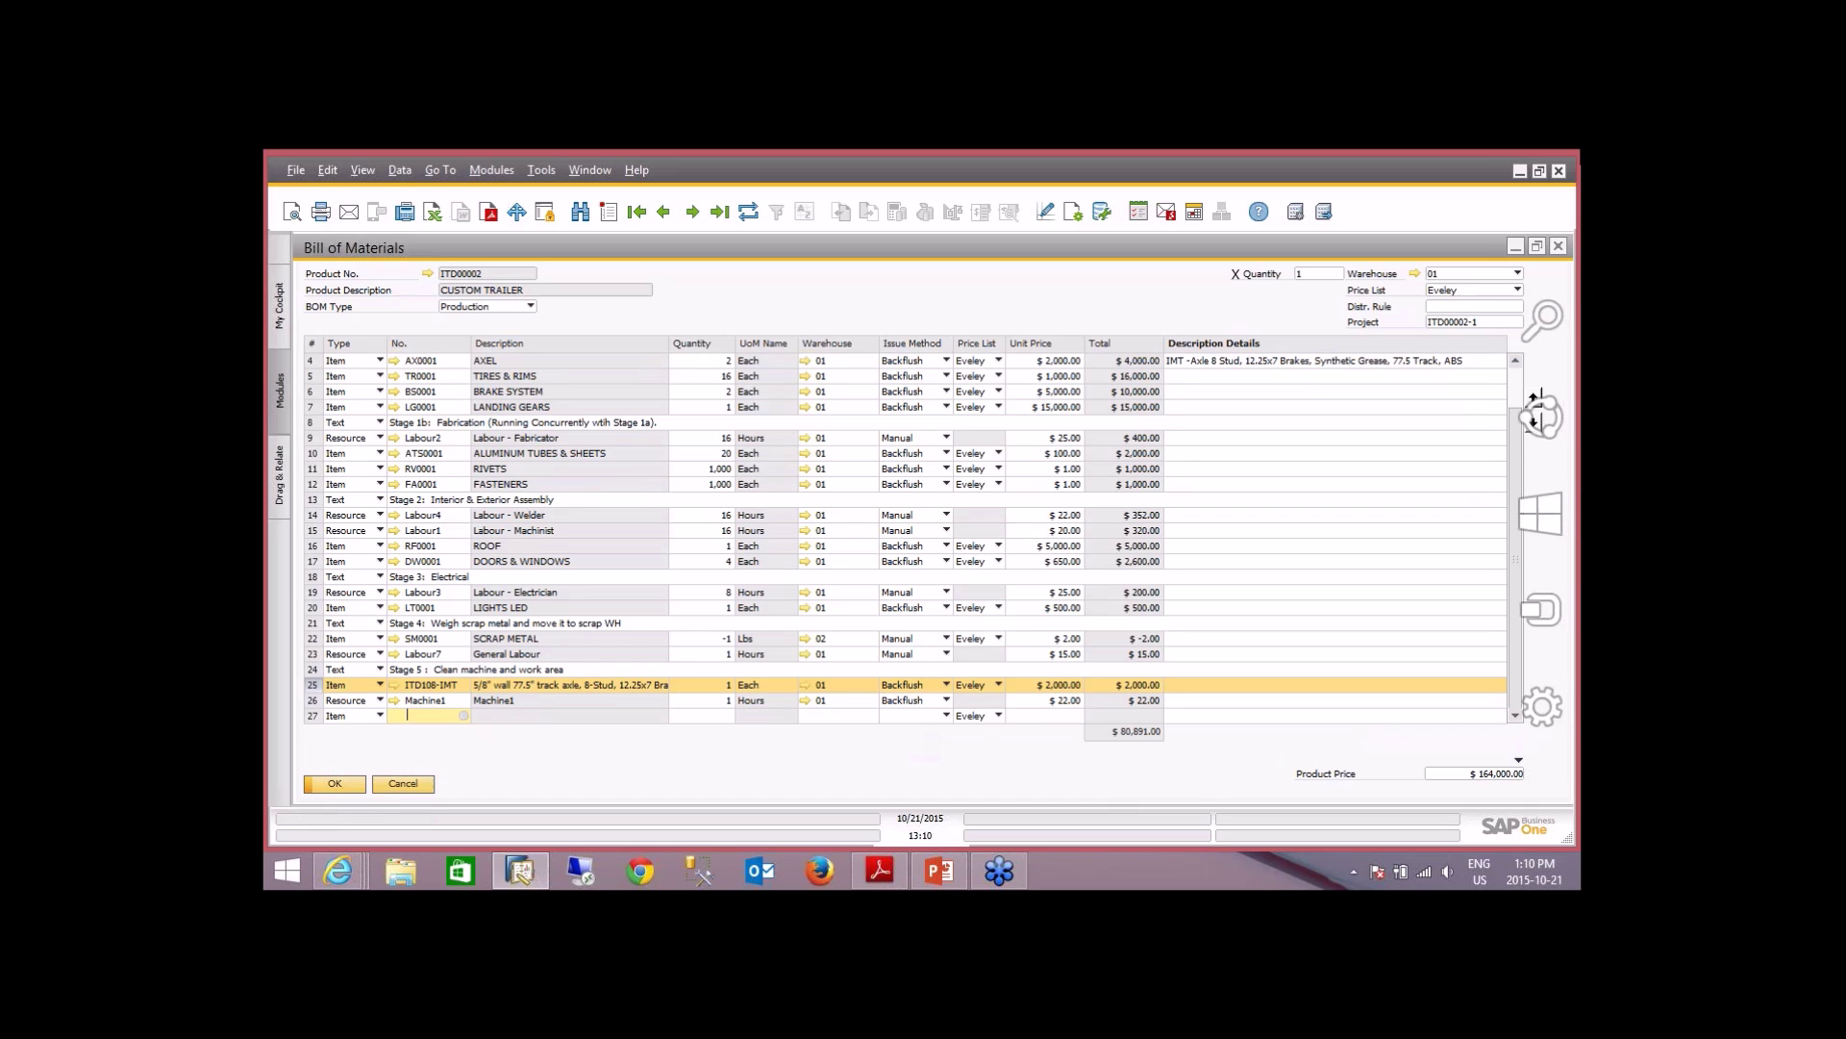